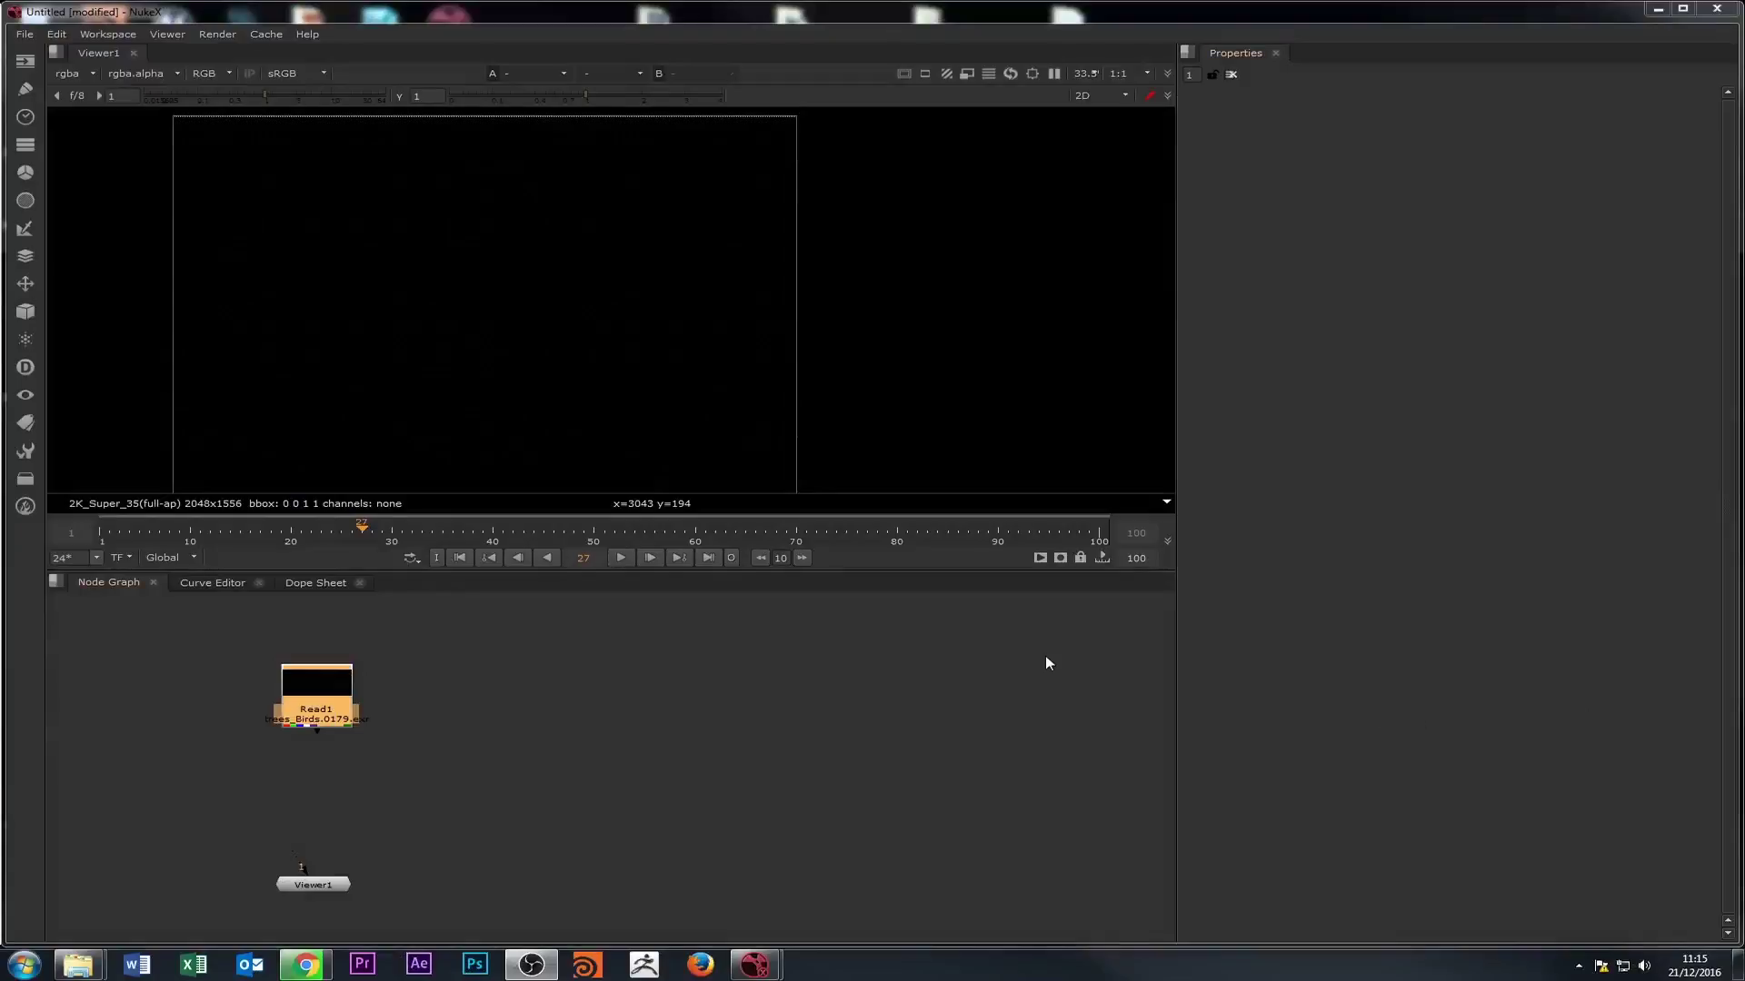
- Open the properties of the trees_Birds.0179.exr read node and display its image in the viewer
drag(314, 705, 293, 705)
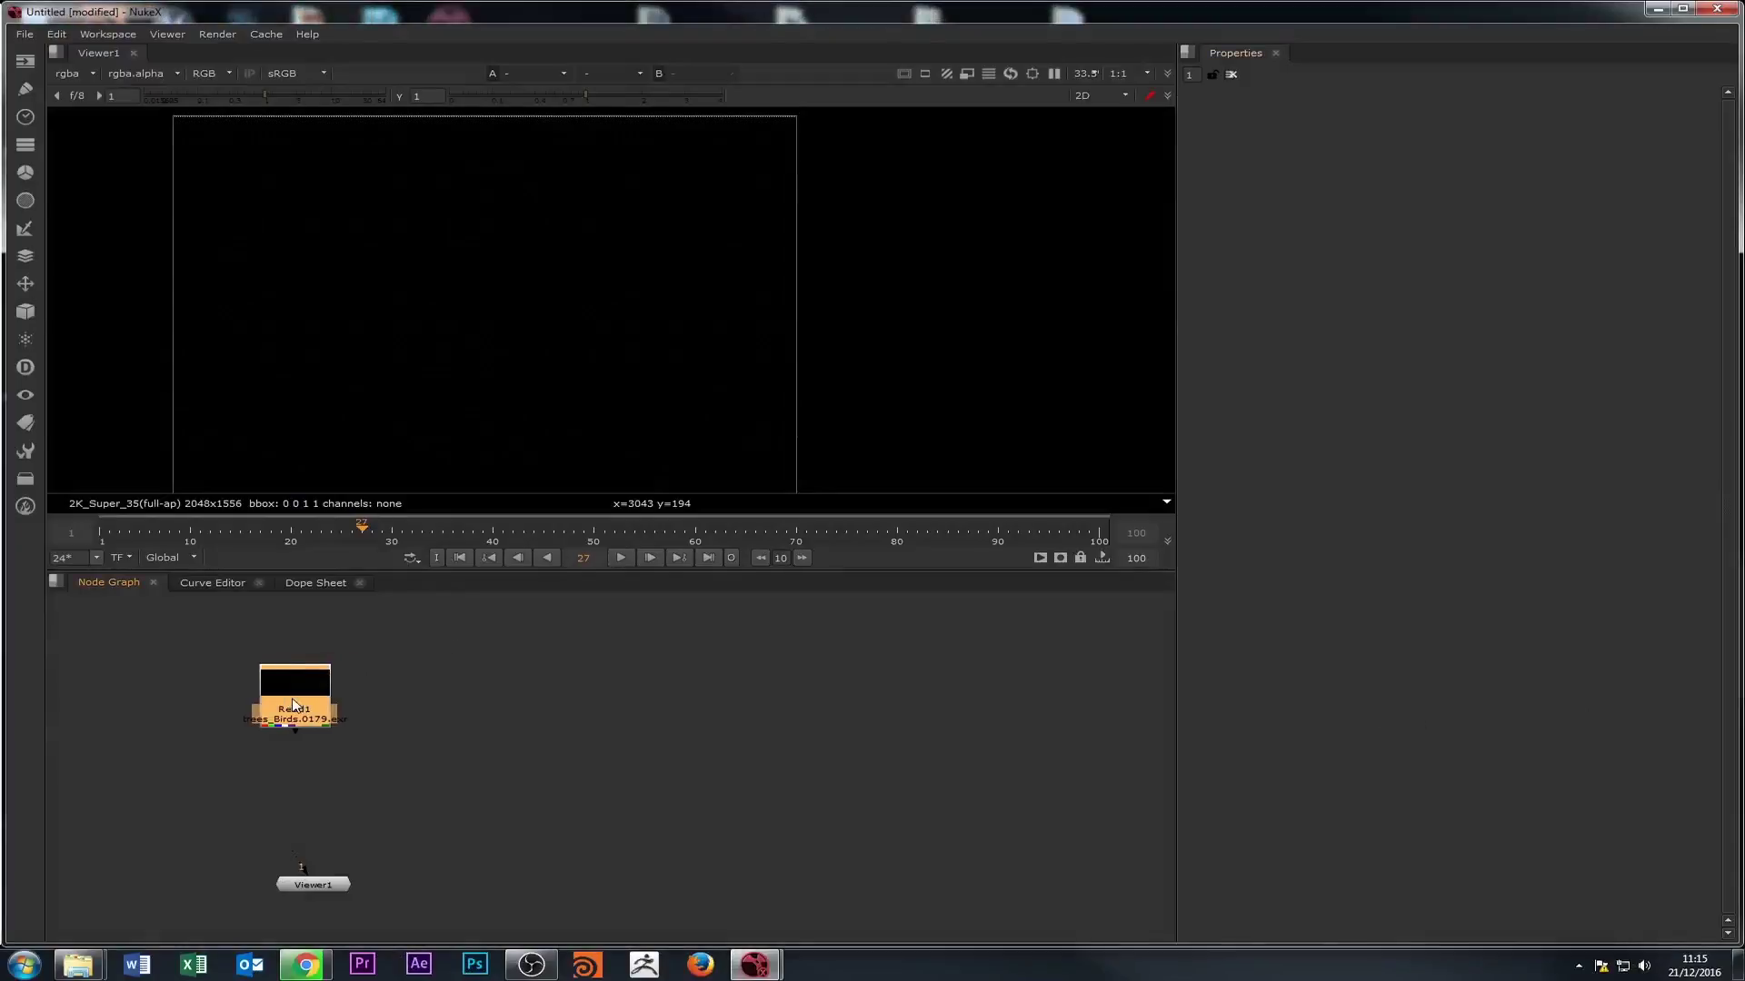
double_click(292, 699)
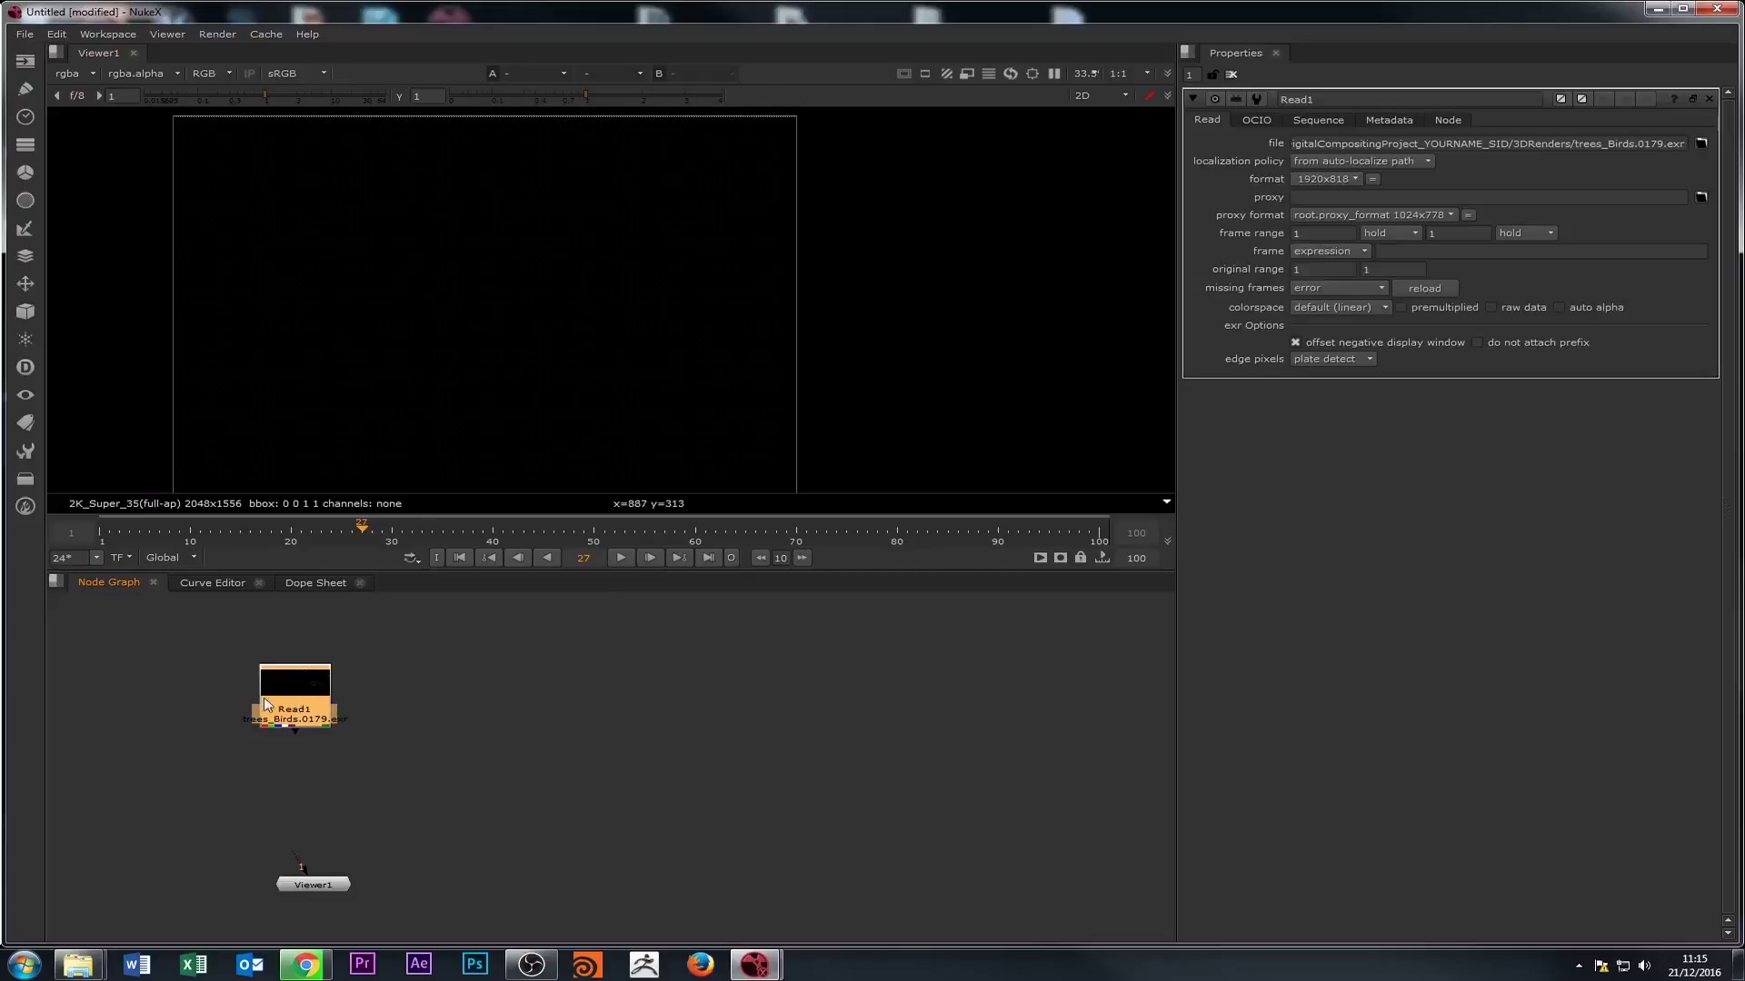
key(1)
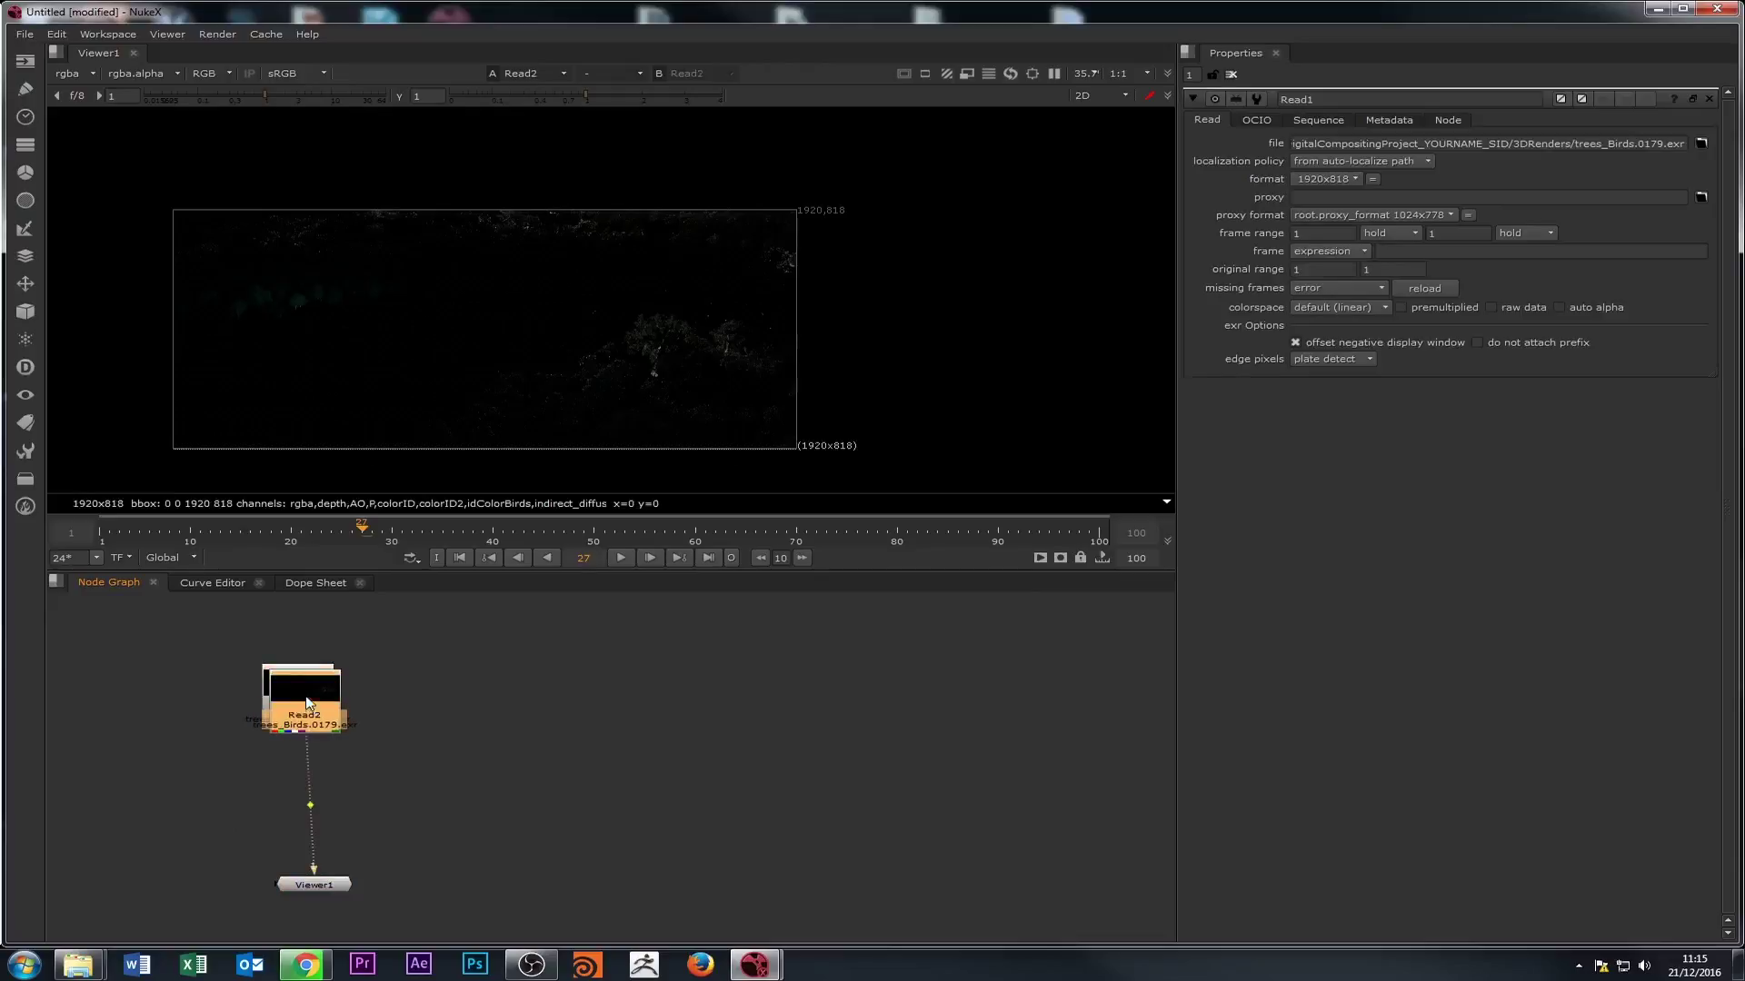
- Duplicate the trees_Birds read node and place the copy beside the original in the node graph
key(ctrl+c)
key(ctrl+v)
drag(381, 710, 498, 718)
click(291, 701)
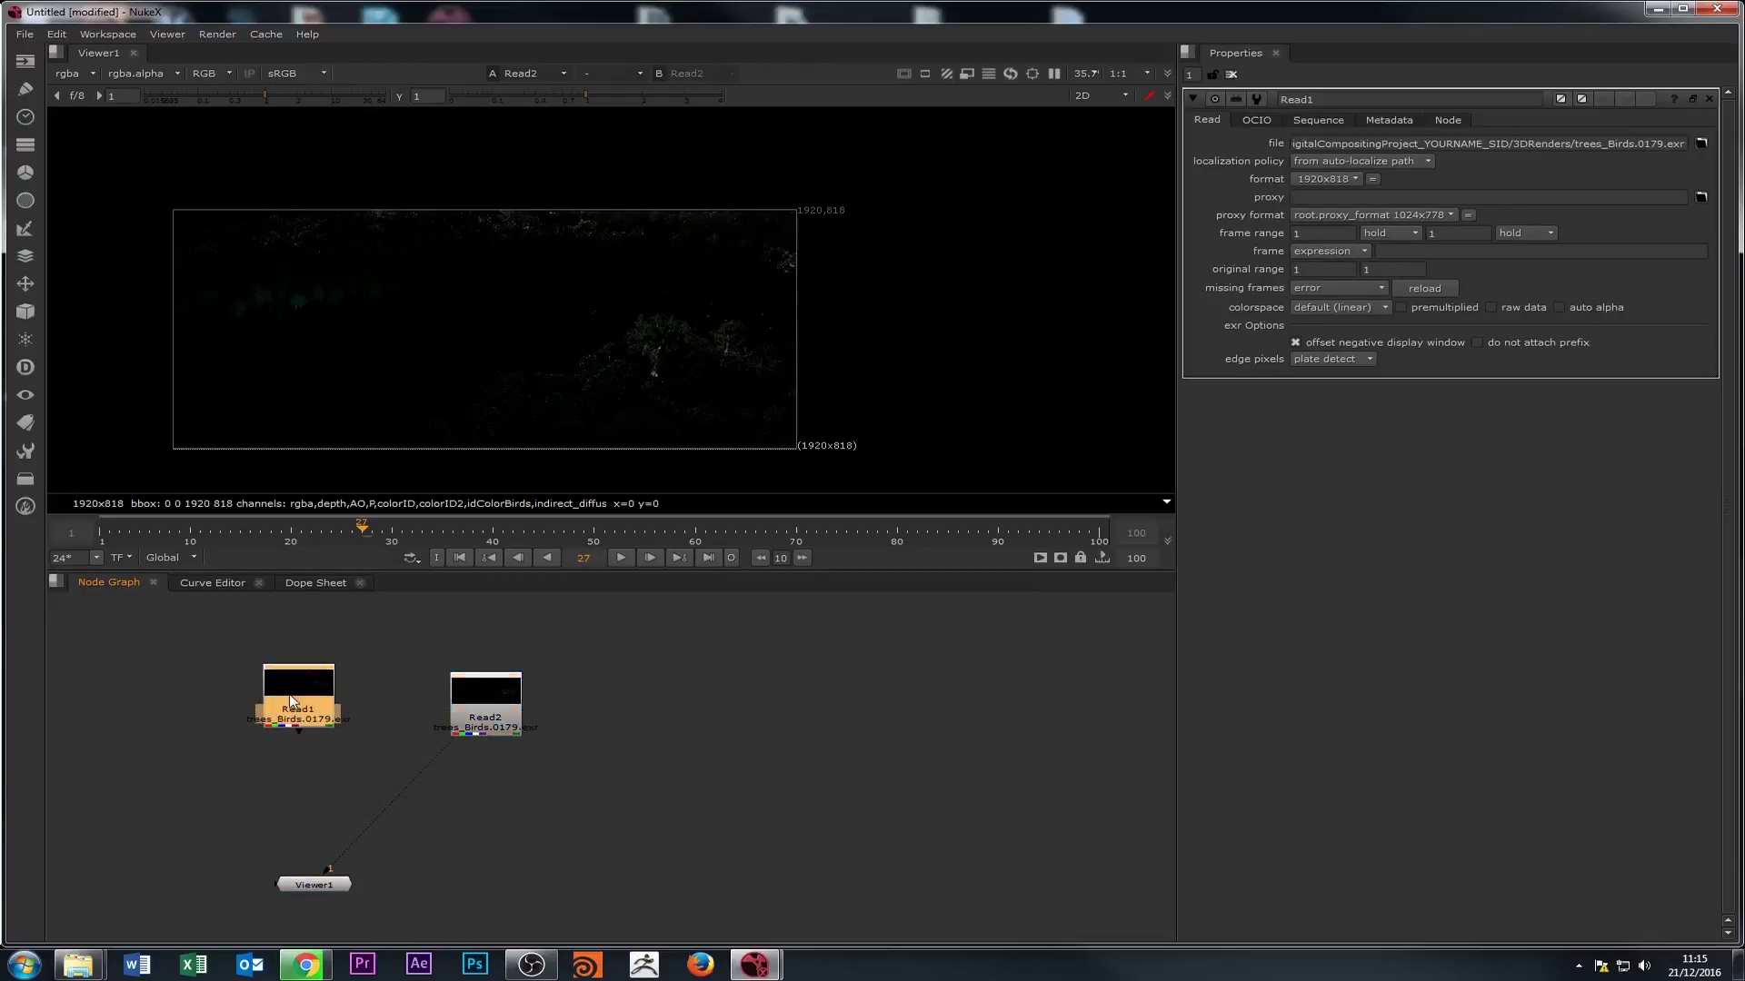
- Connect the original trees_Birds read node to viewer input 1 and its copy to viewer input 2
key(1)
click(485, 715)
key(1)
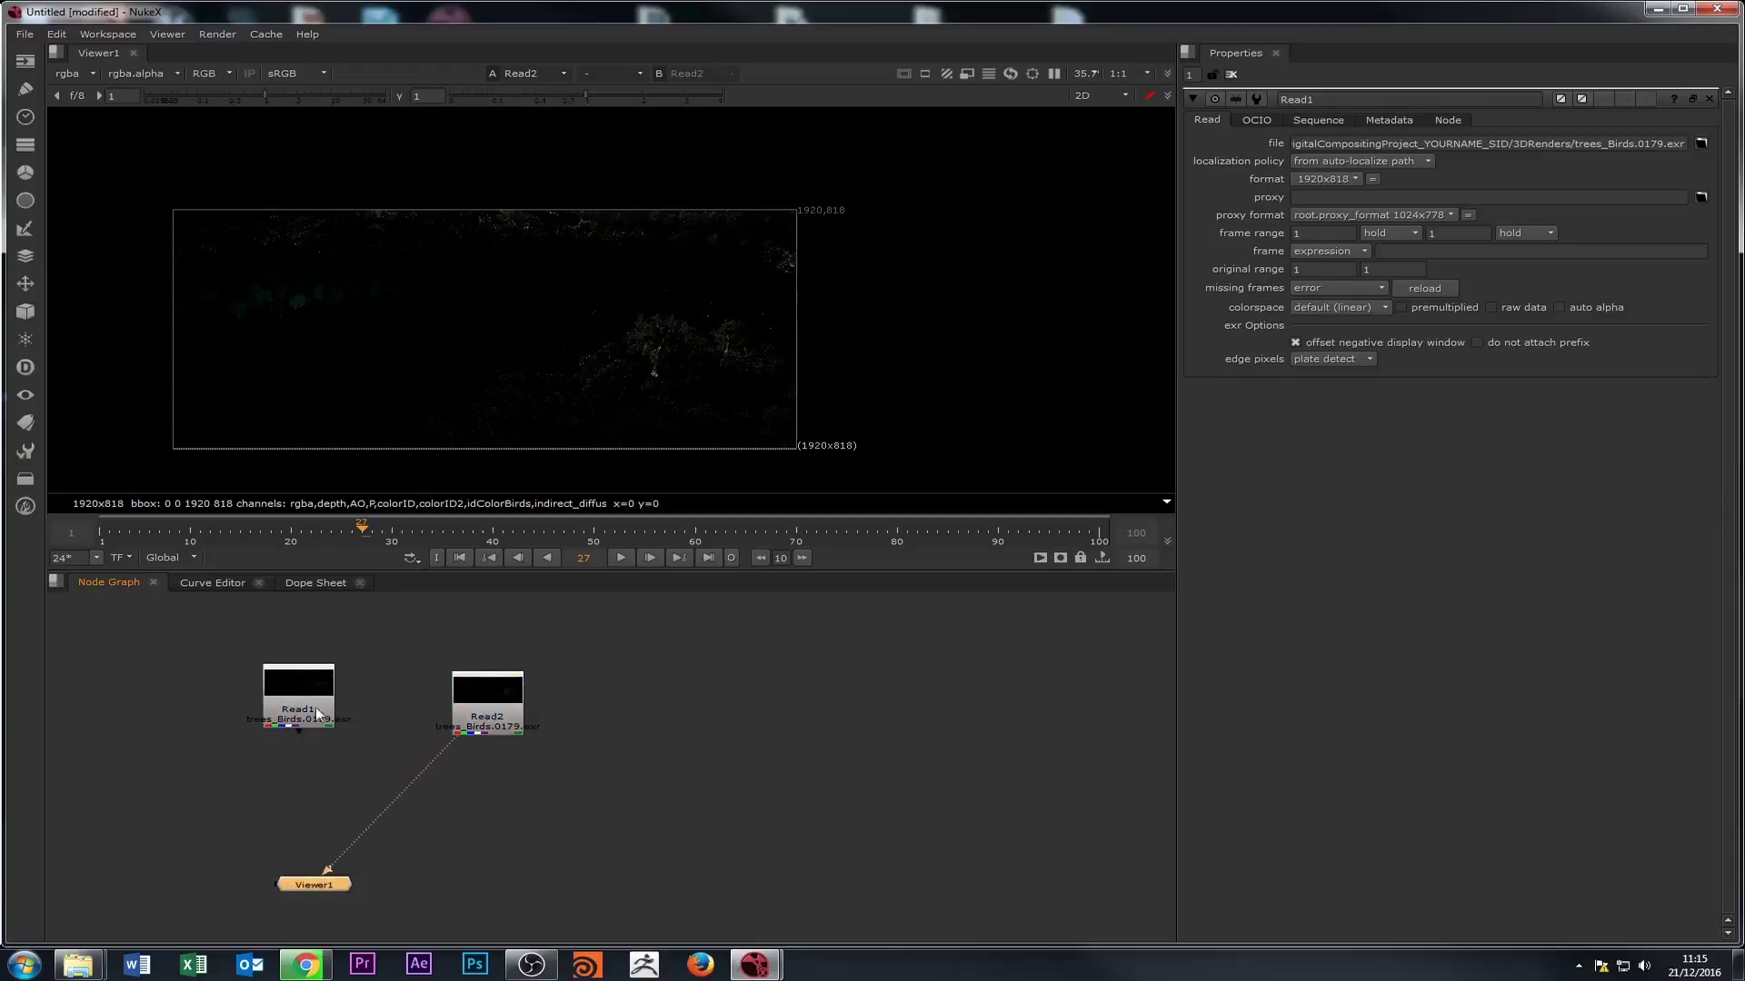
click(308, 699)
key(1)
click(491, 718)
key(1)
click(292, 705)
click(479, 717)
click(296, 708)
click(478, 723)
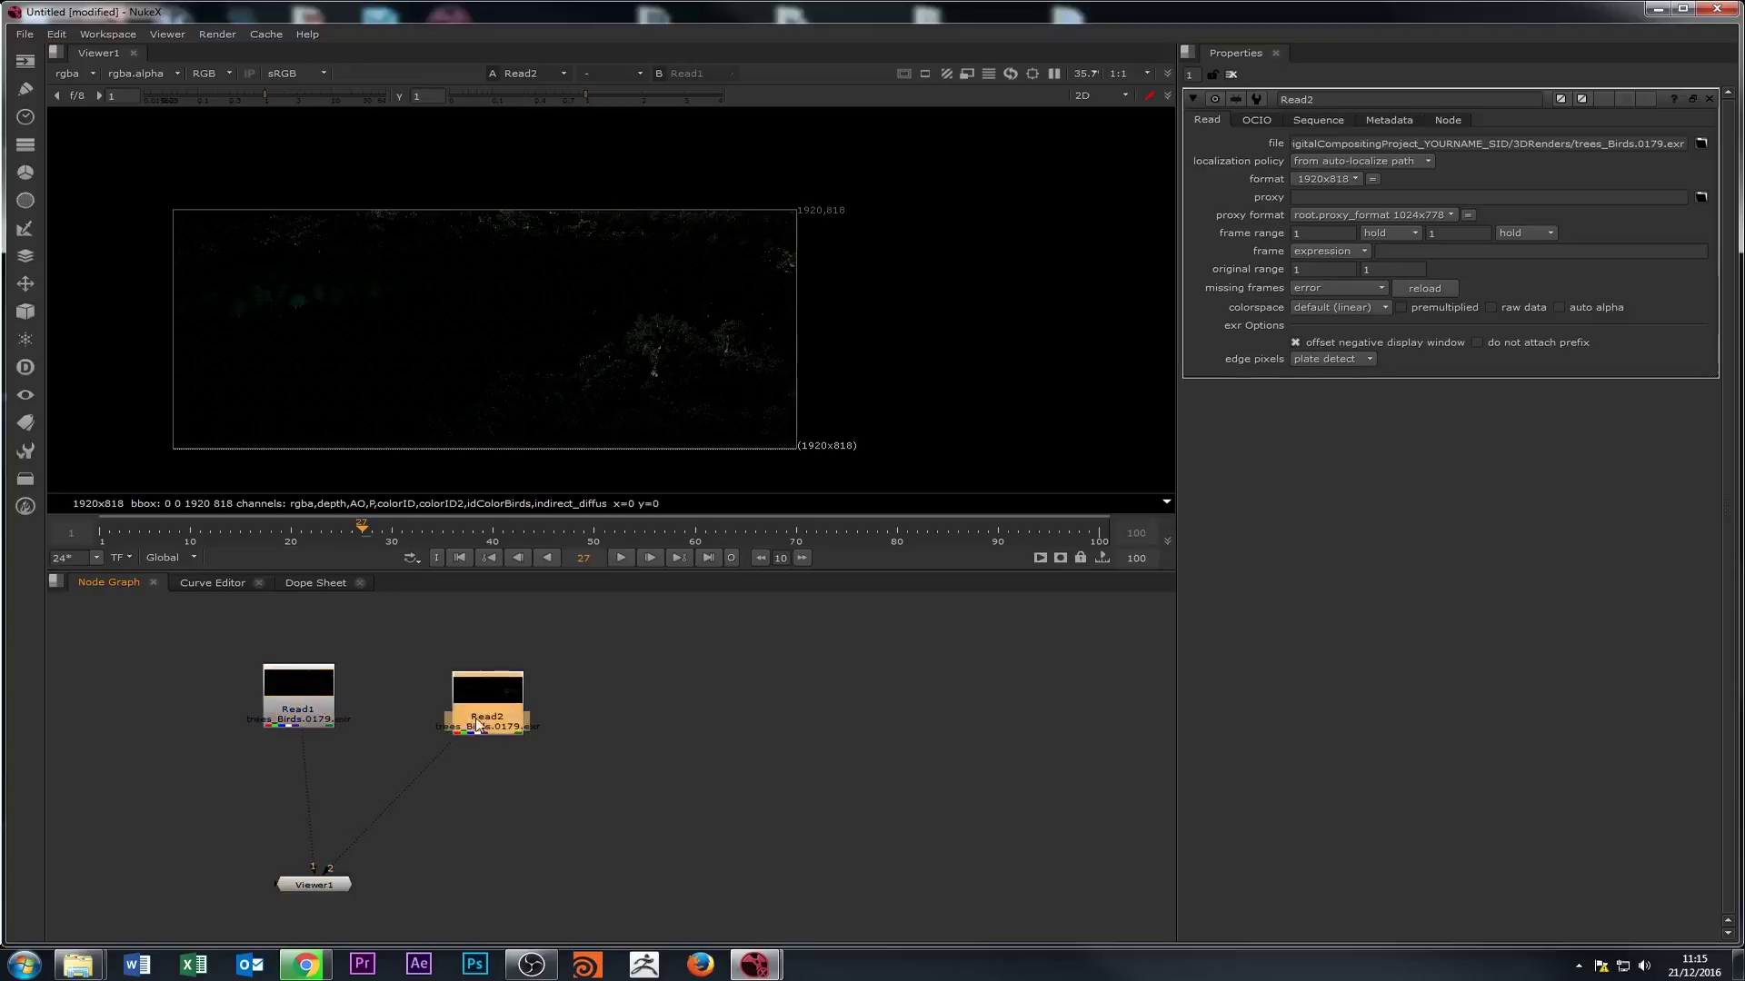
- Switch the viewer between the original trees_Birds node and its copy, and align the copy level with the original
click(326, 716)
key(1)
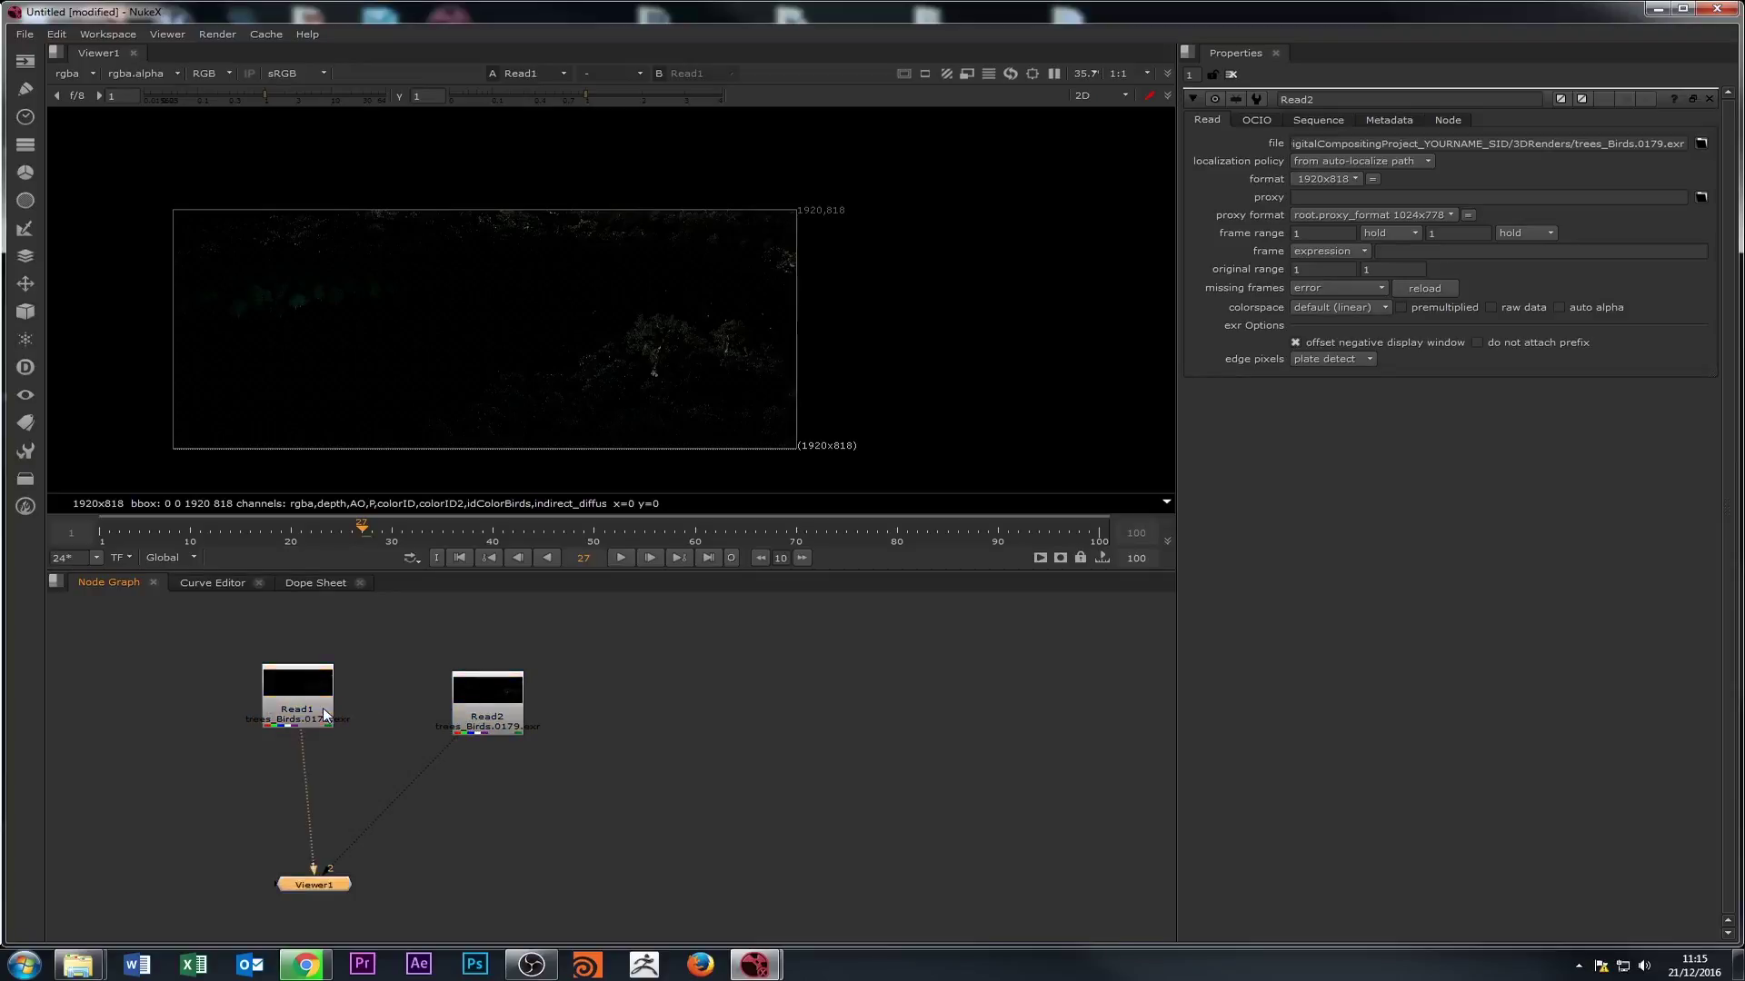
key(2)
key(1)
key(2)
drag(491, 704, 507, 697)
click(289, 712)
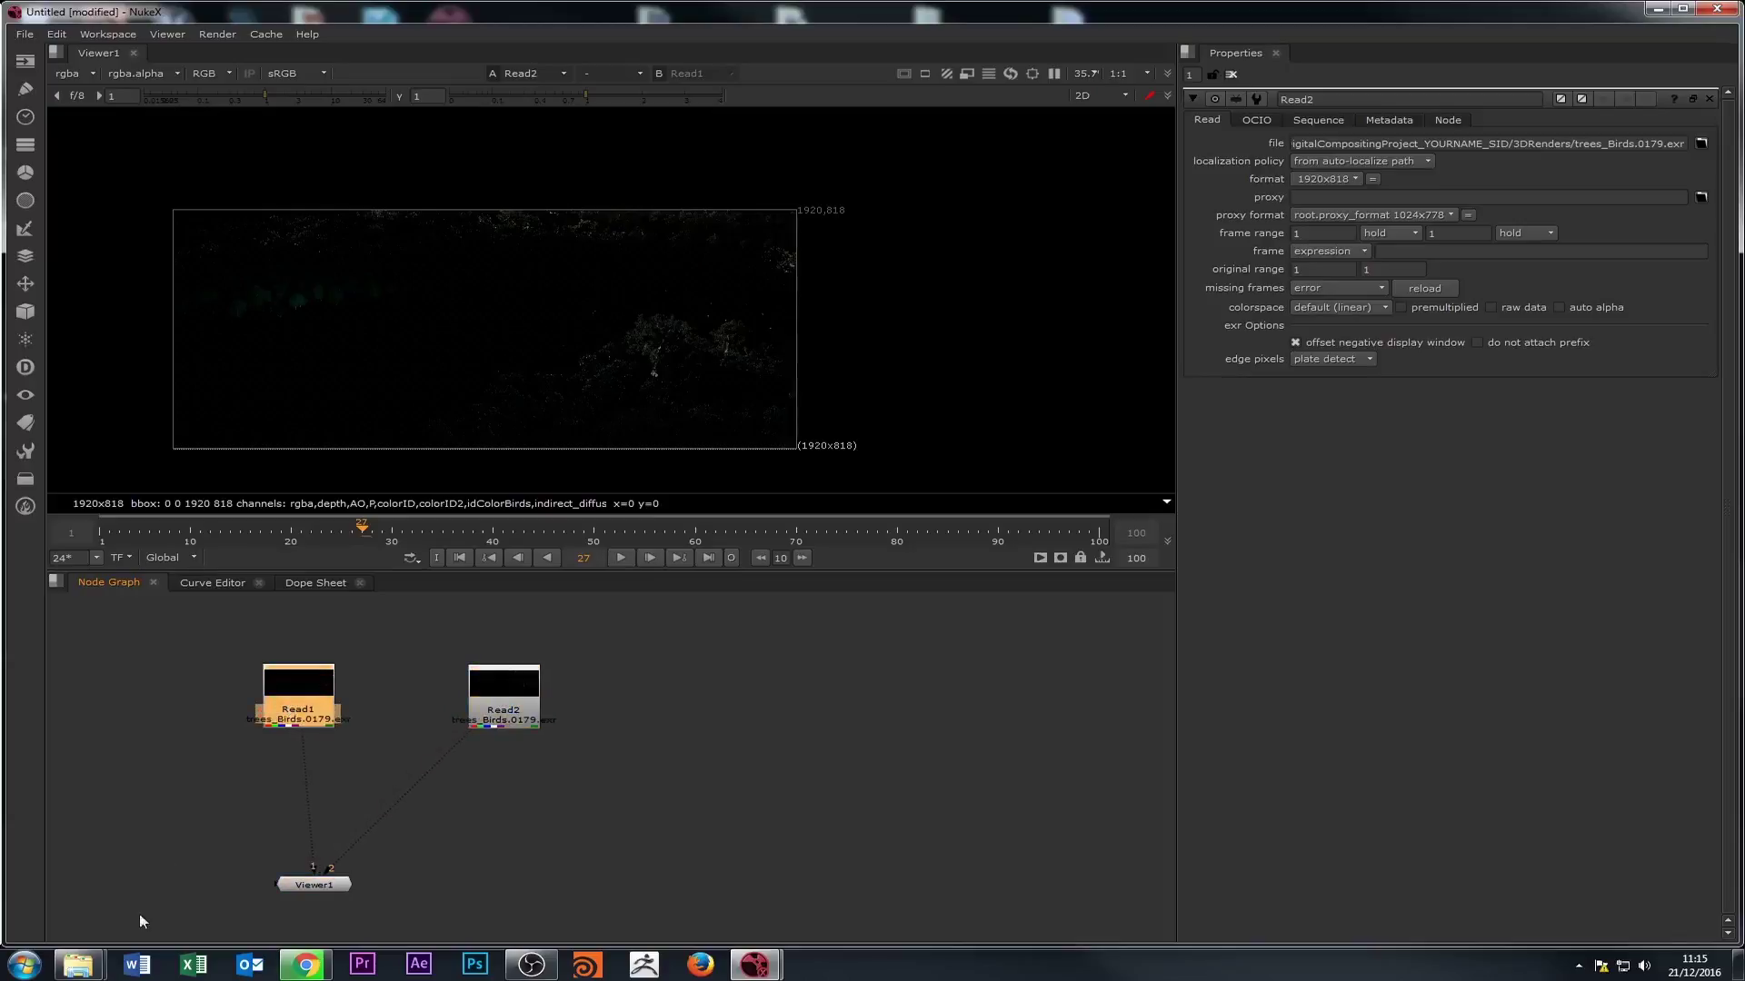
- Bring hive_nuke1.jpg from the project's originalFootageImageSequence folder in Windows Explorer into the Nuke node graph as a read node
mouse_move(78, 965)
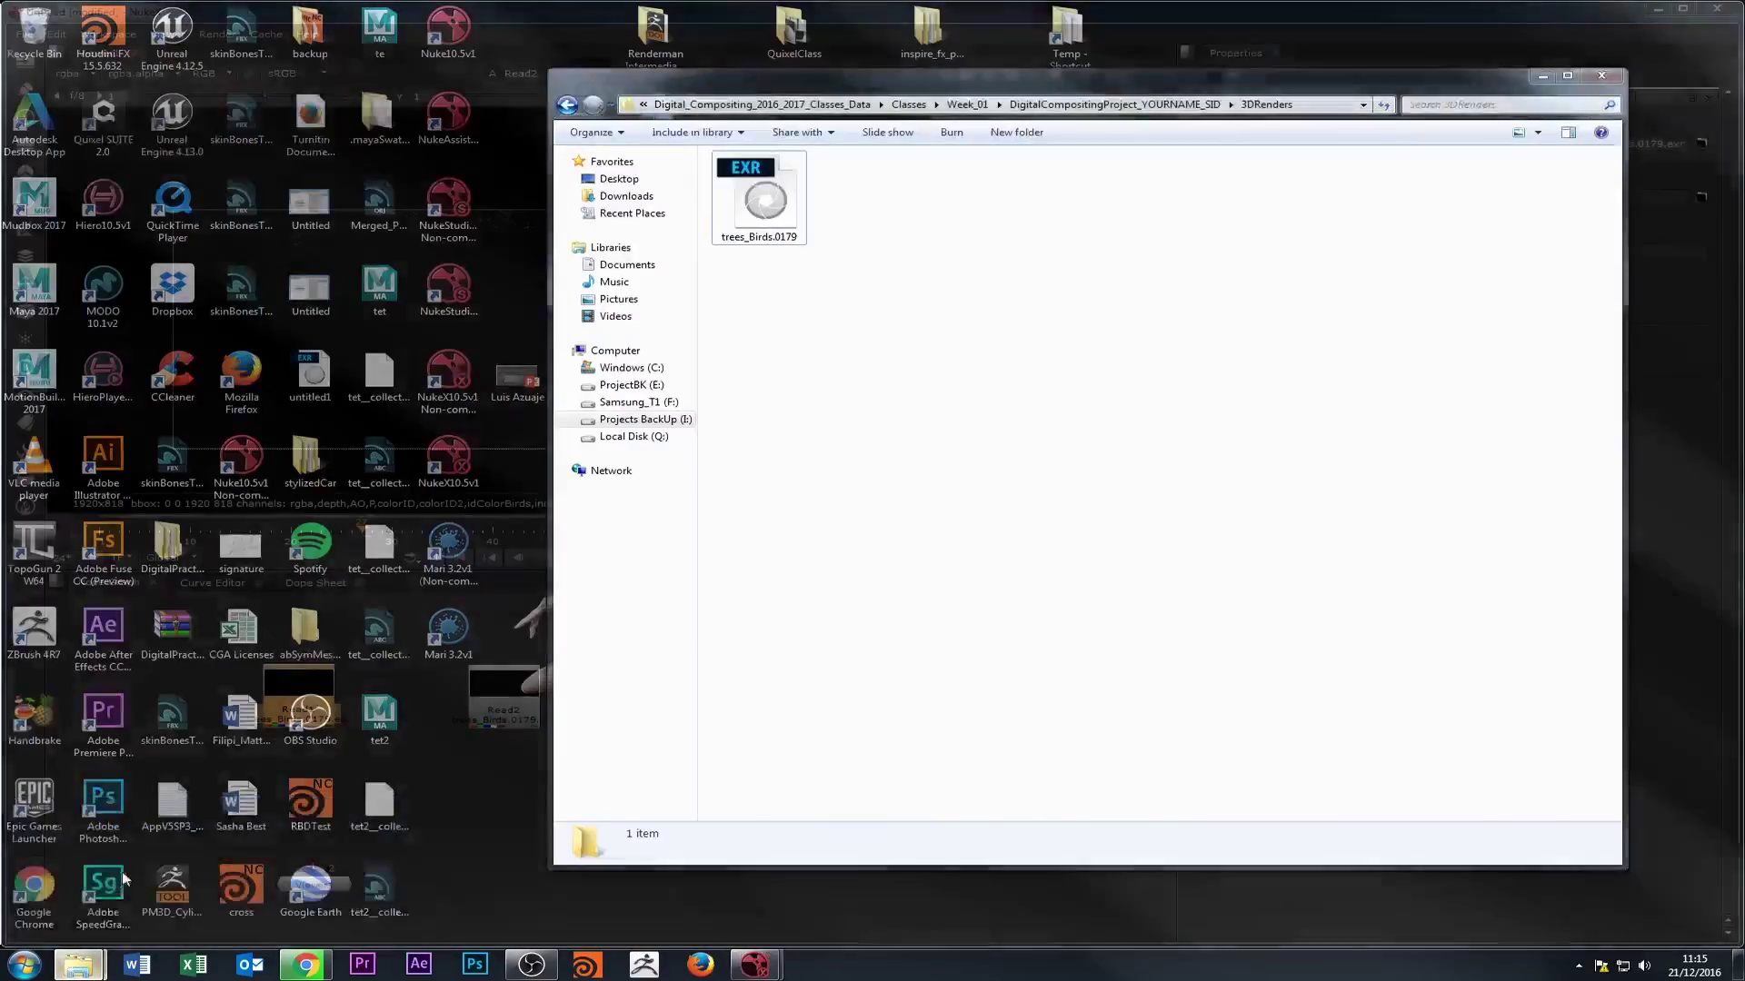
click(124, 877)
click(1114, 104)
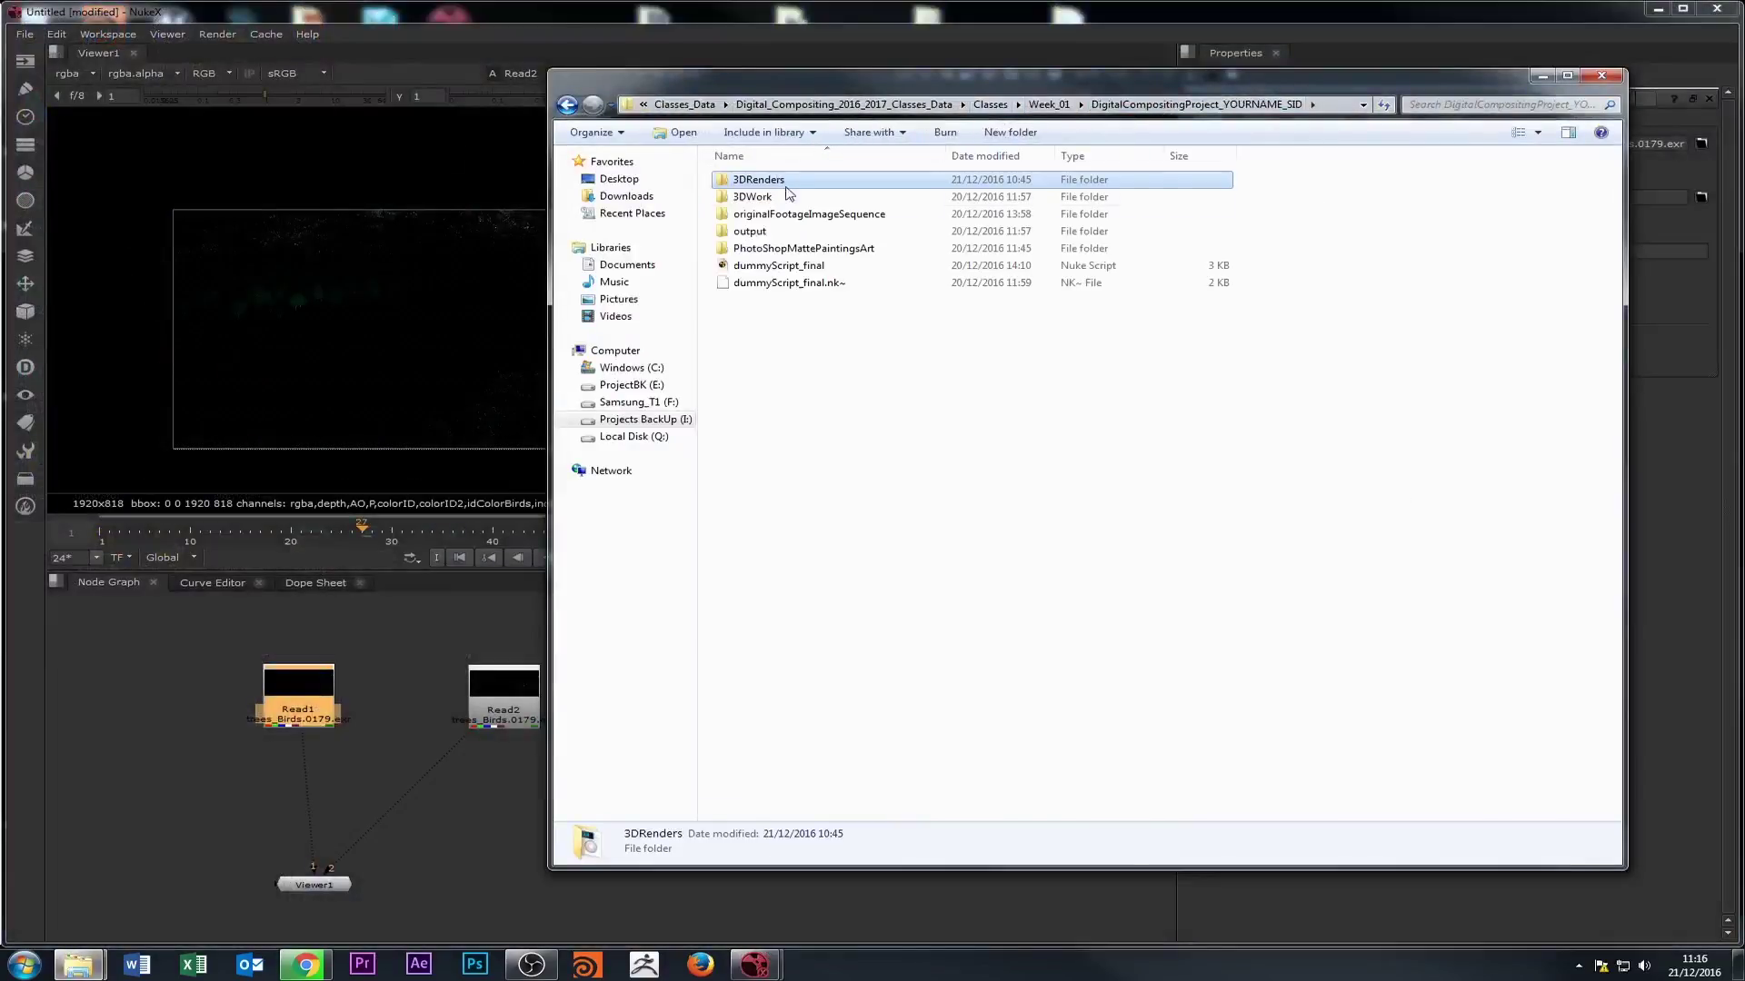
double_click(763, 197)
click(1196, 104)
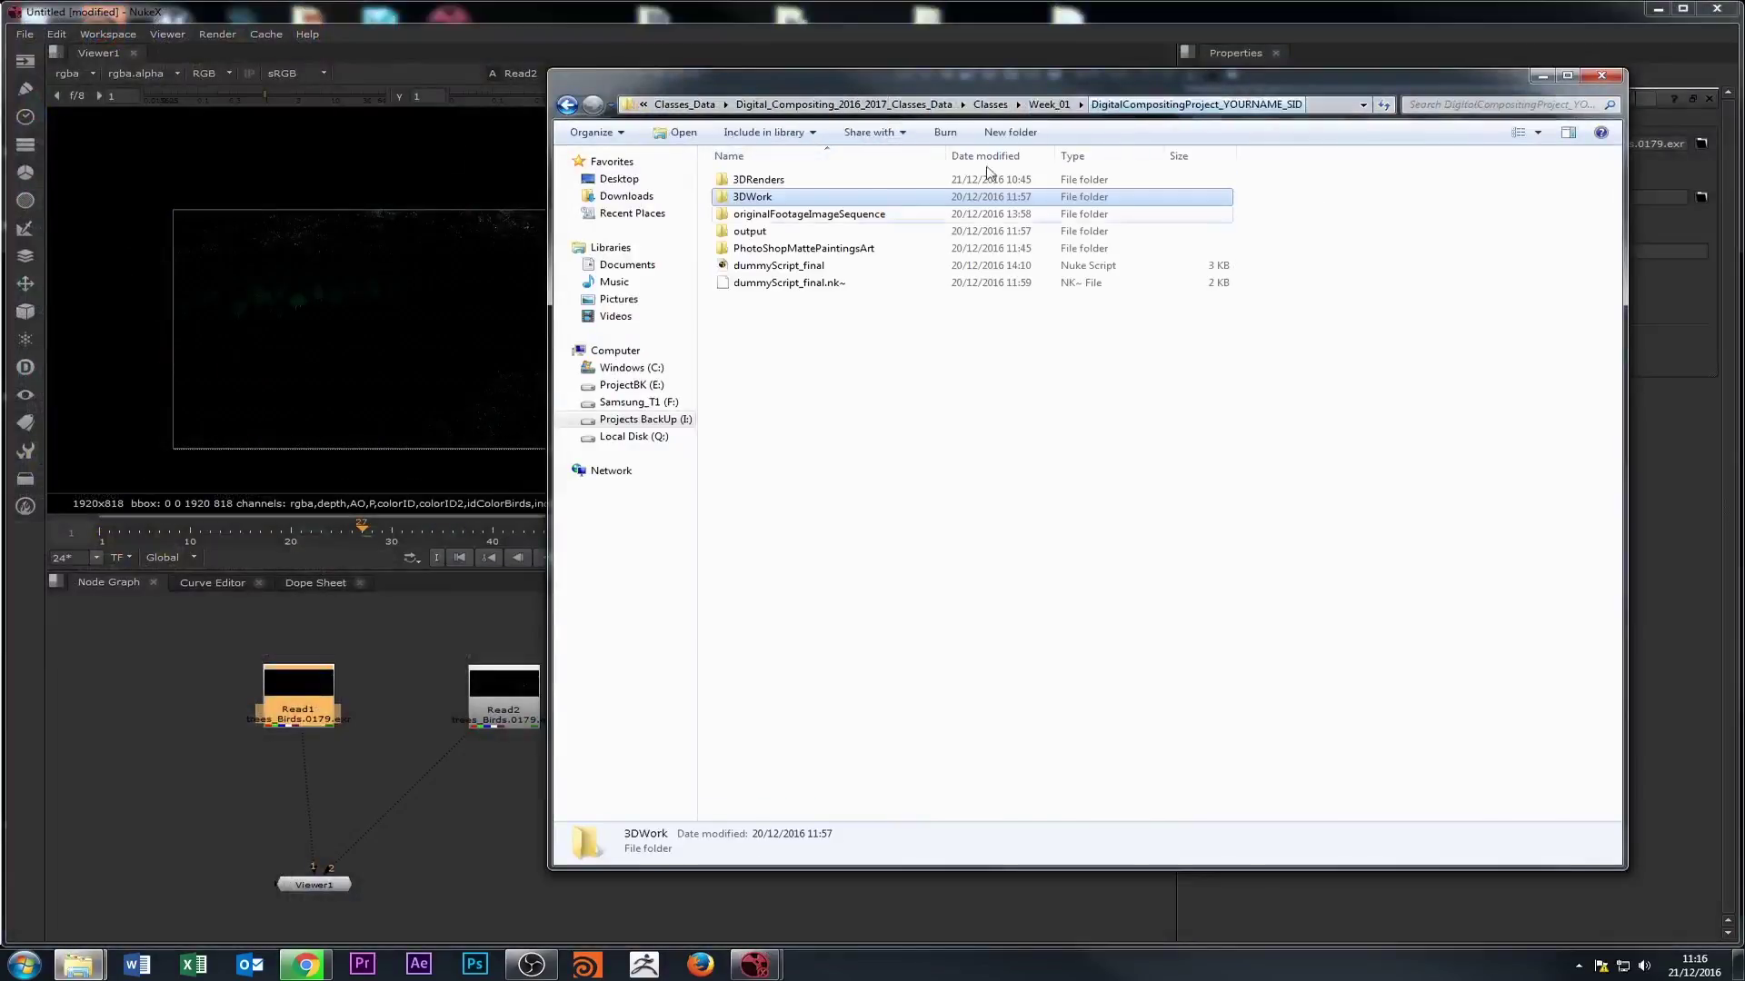
double_click(804, 213)
drag(759, 172, 548, 700)
- Delete the duplicate trees_Birds read node and open the properties of the hive_nuke1.jpg read node
click(509, 690)
key(Delete)
double_click(503, 695)
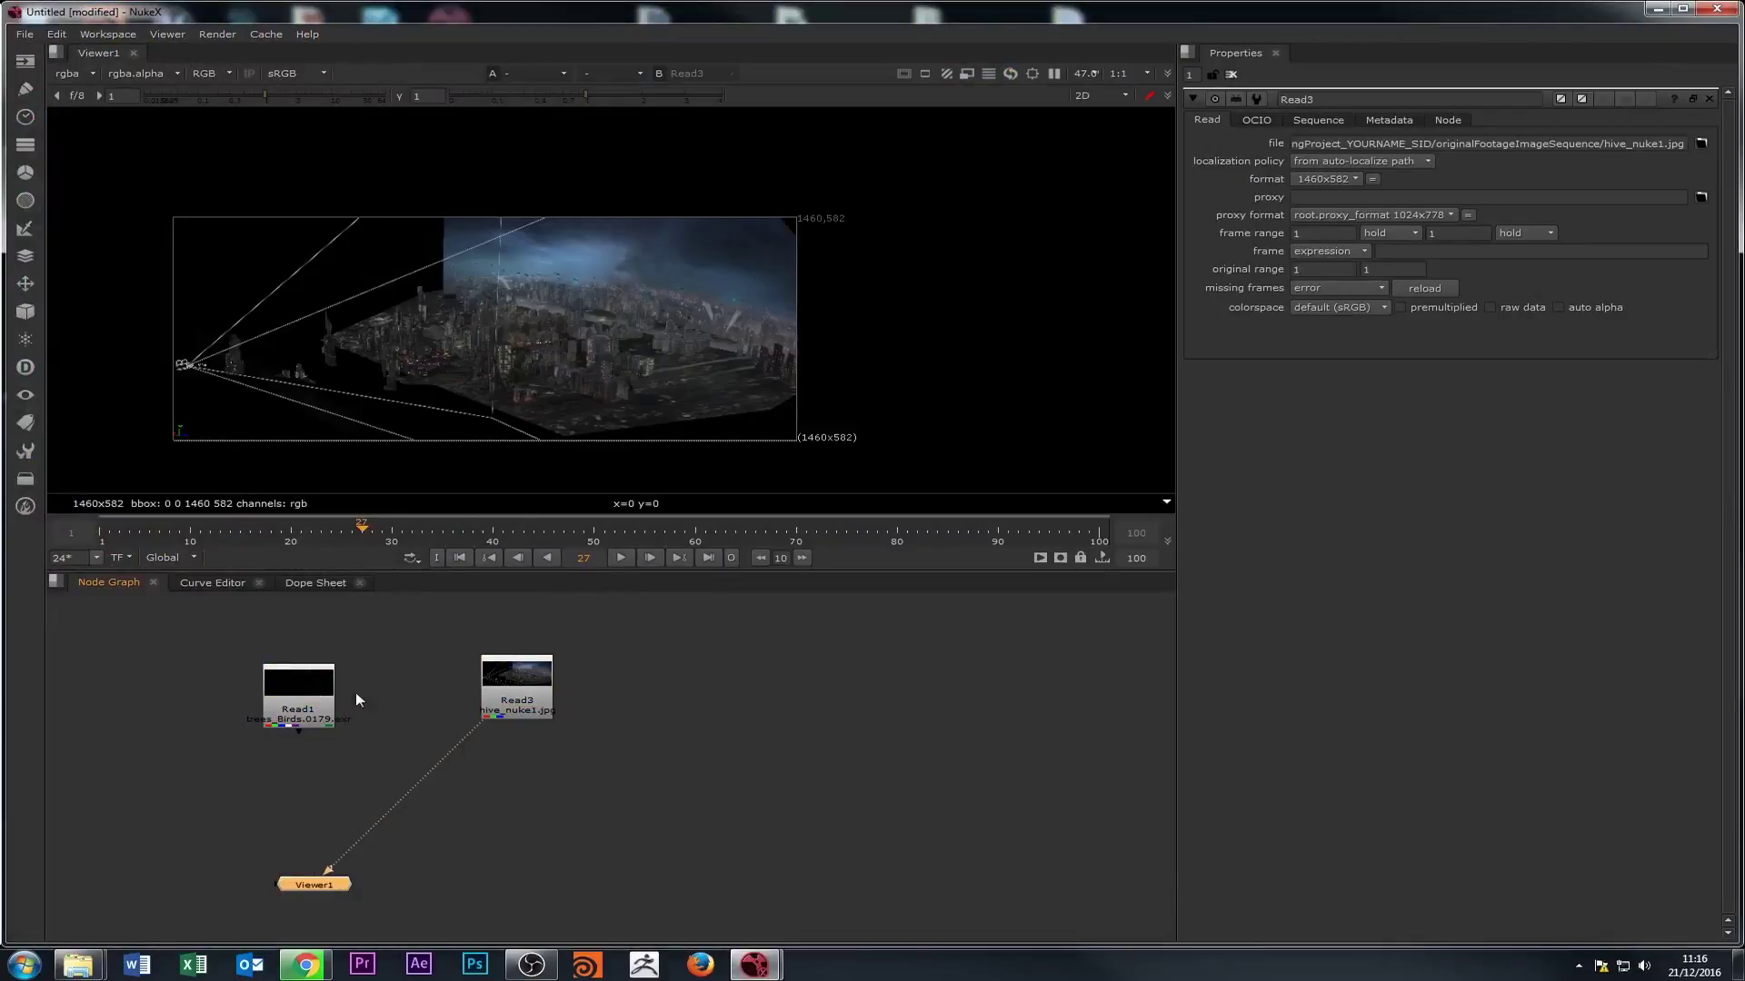
- Connect the trees_Birds read node to viewer input 1 and the hive_nuke1.jpg read node to viewer input 2
double_click(302, 699)
key(1)
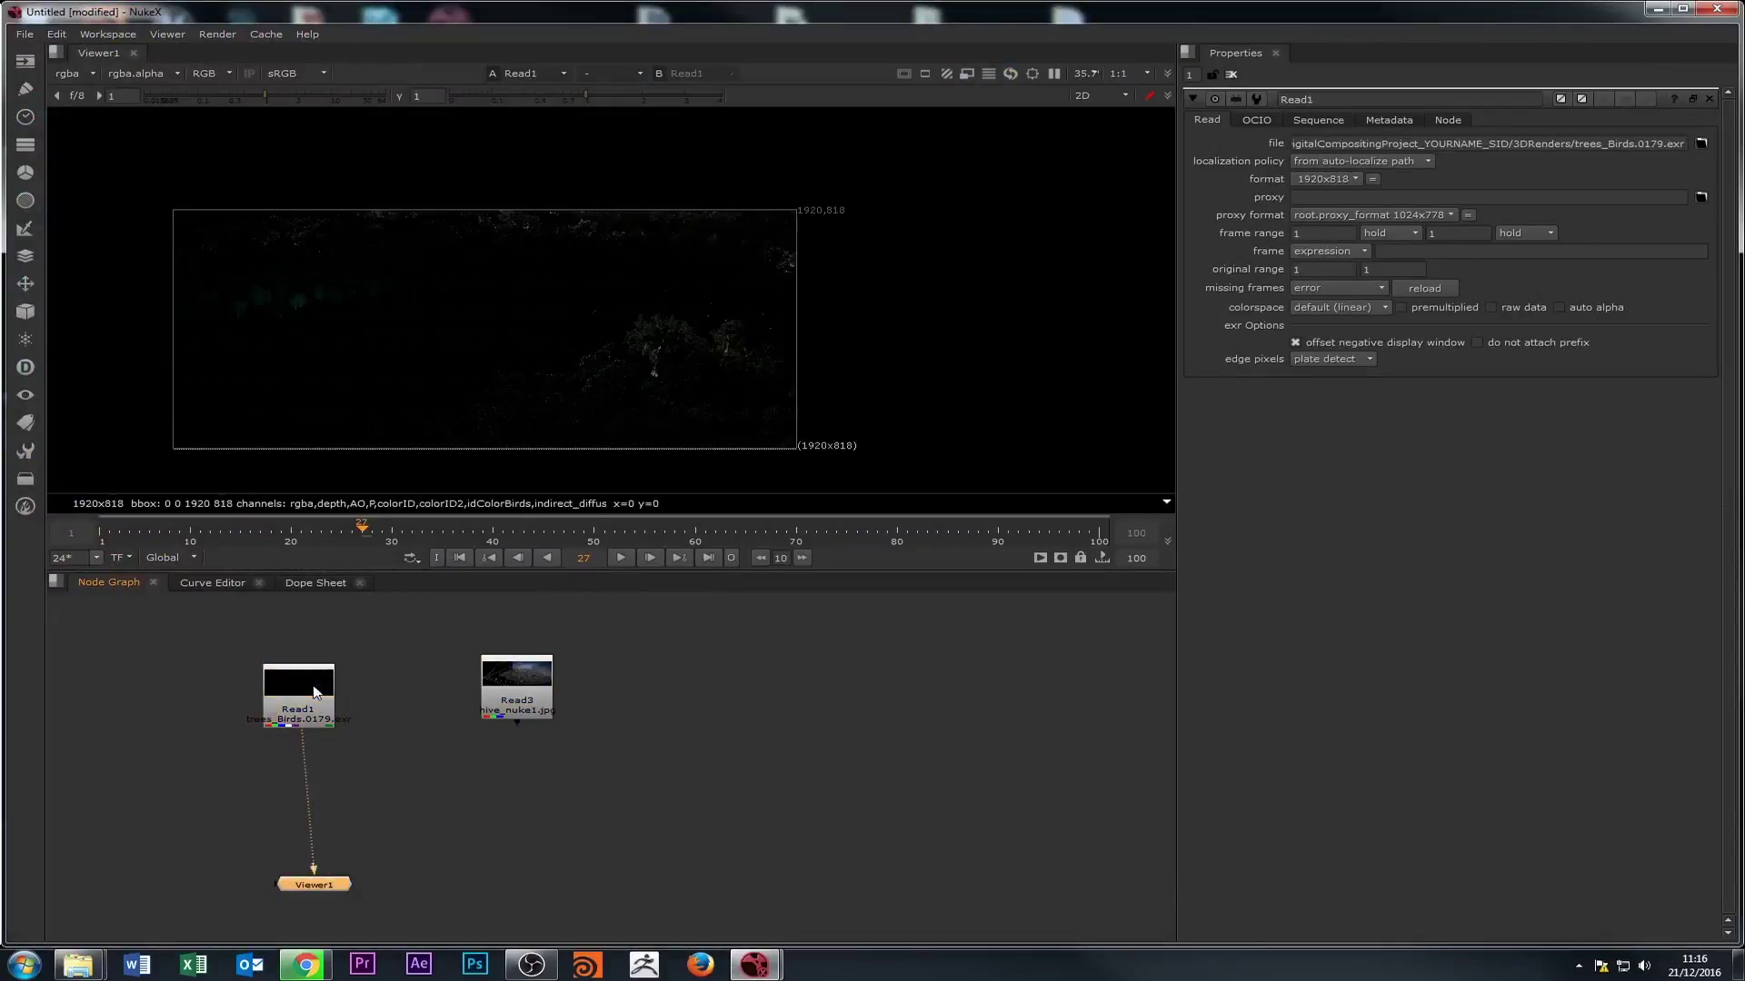
double_click(546, 698)
key(2)
click(297, 717)
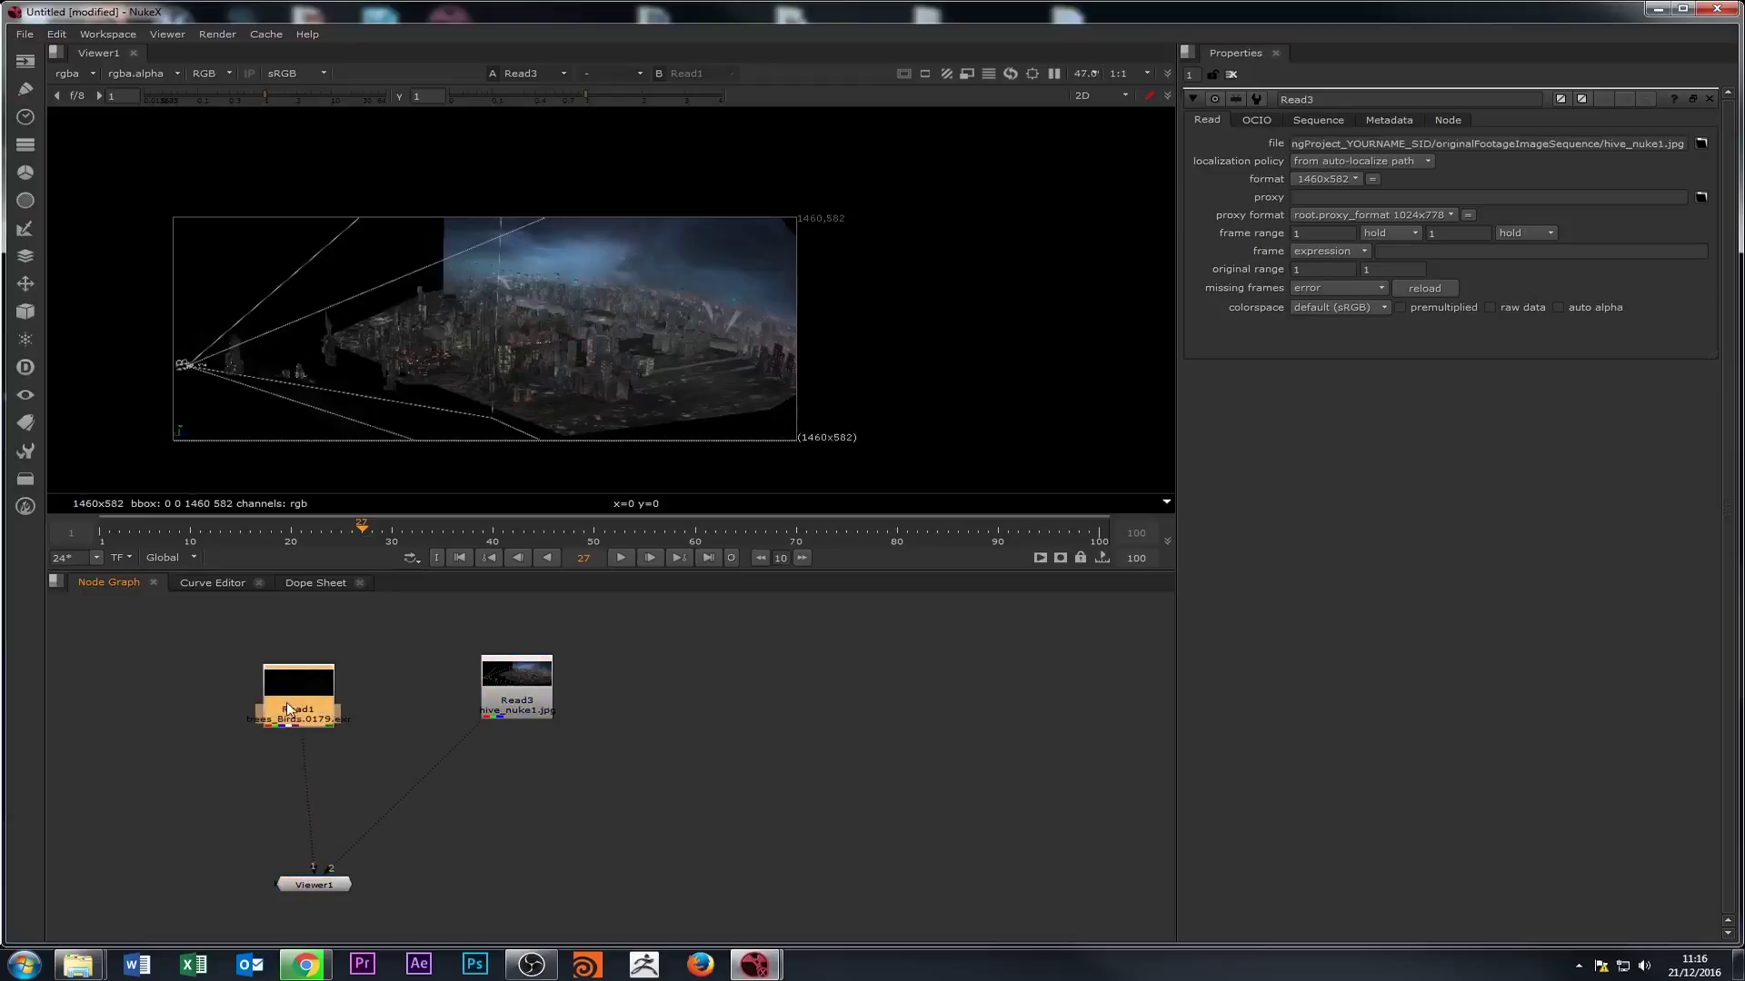
click(486, 704)
click(285, 694)
key(1)
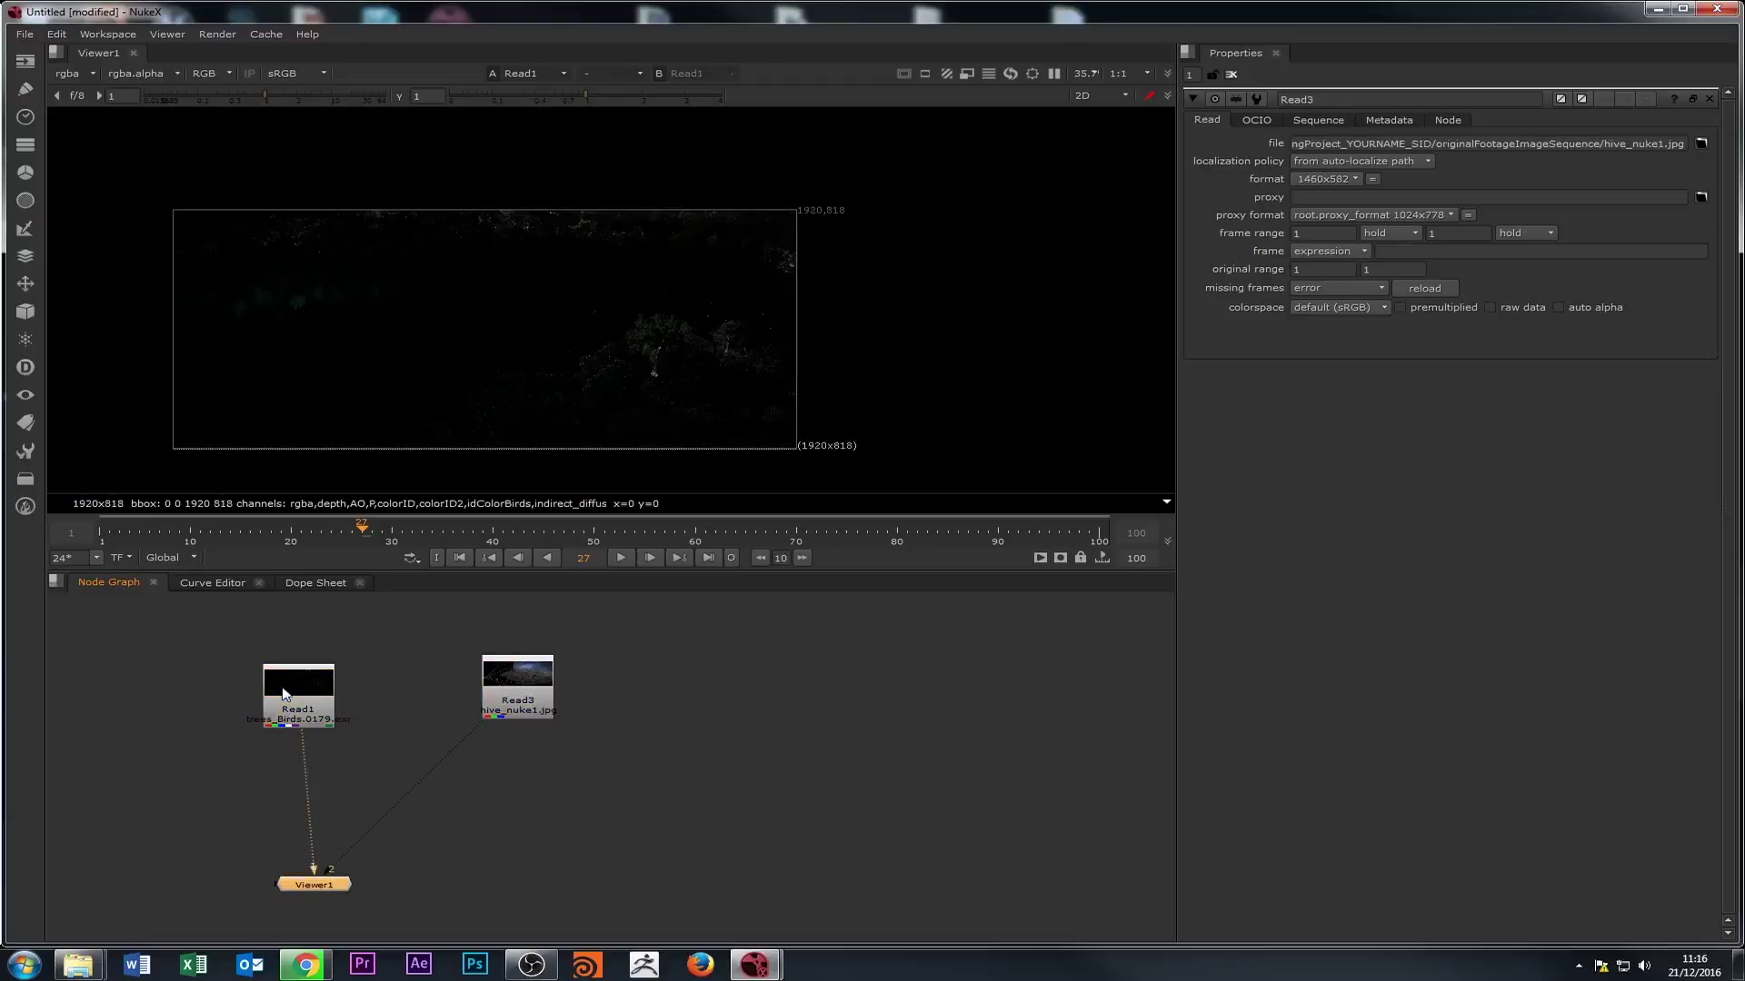
- Compare the trees_Birds render with the hive_nuke1.jpg image by alternating between viewer inputs 1 and 2
key(2)
key(1)
key(2)
key(1)
key(2)
key(1)
key(2)
key(1)
double_click(284, 694)
key(1)
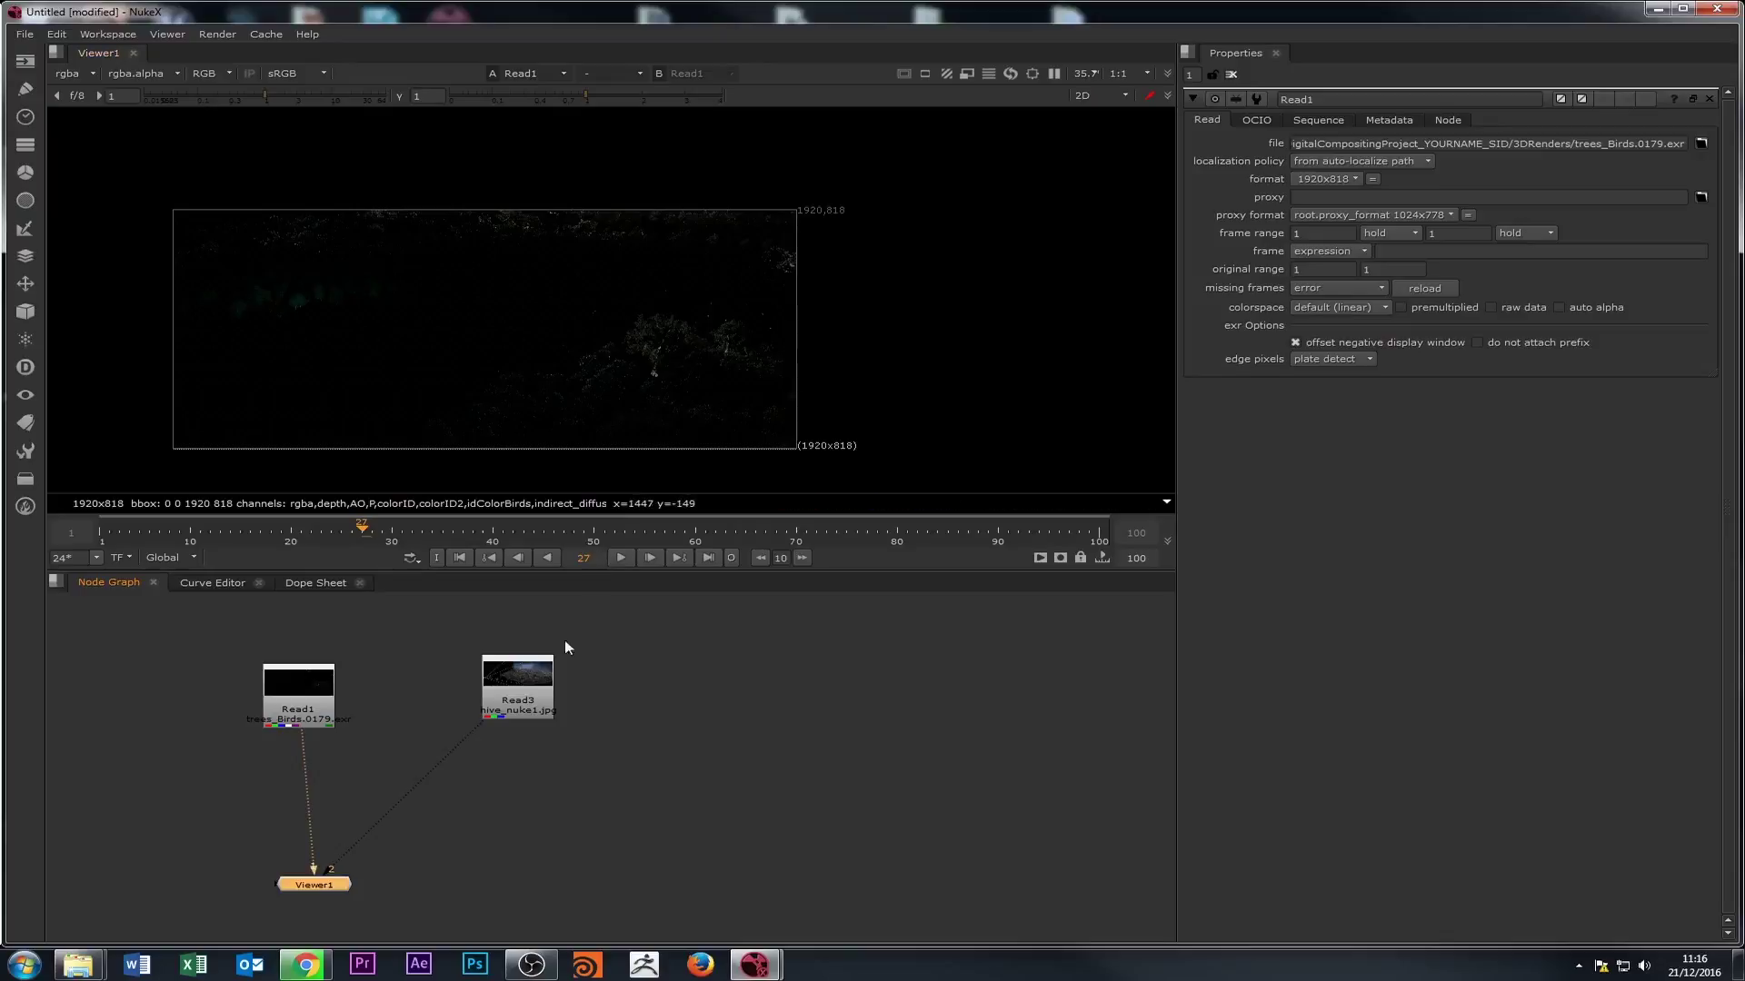
- Display hive_nuke1.jpg in the viewer and examine the city image up close and as a whole
key(2)
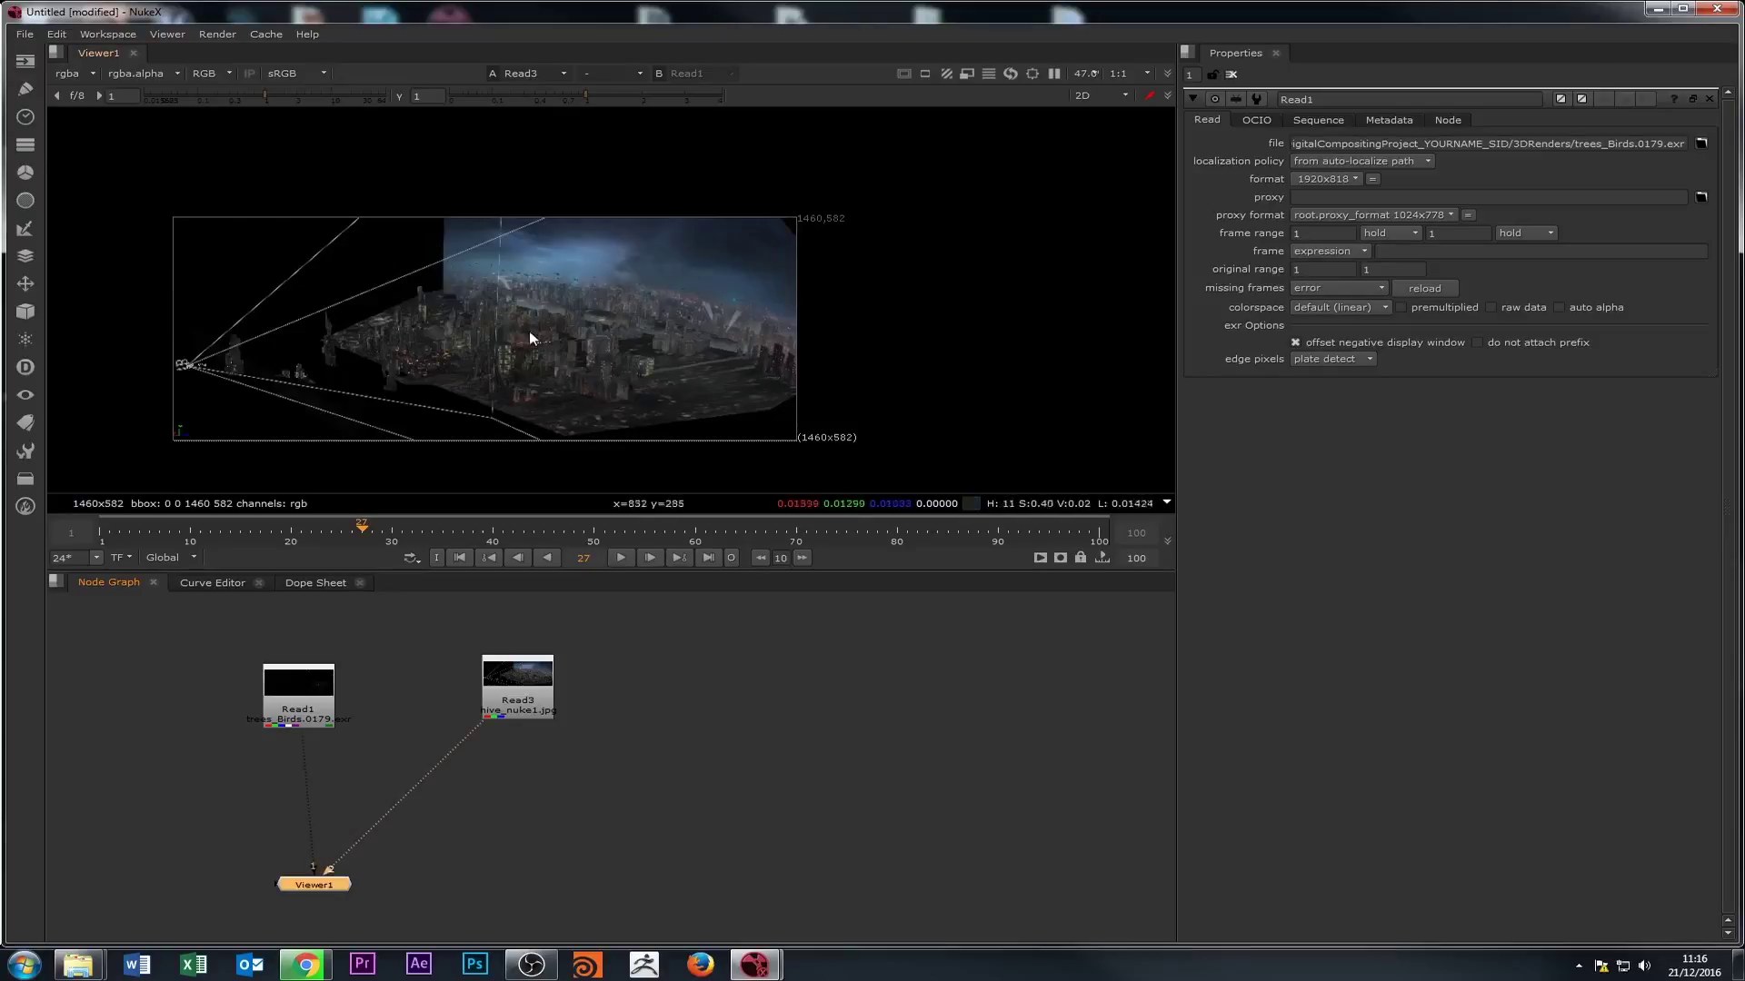
scroll(527, 332, up, 3)
scroll(636, 309, up, 2)
scroll(672, 318, down, 4)
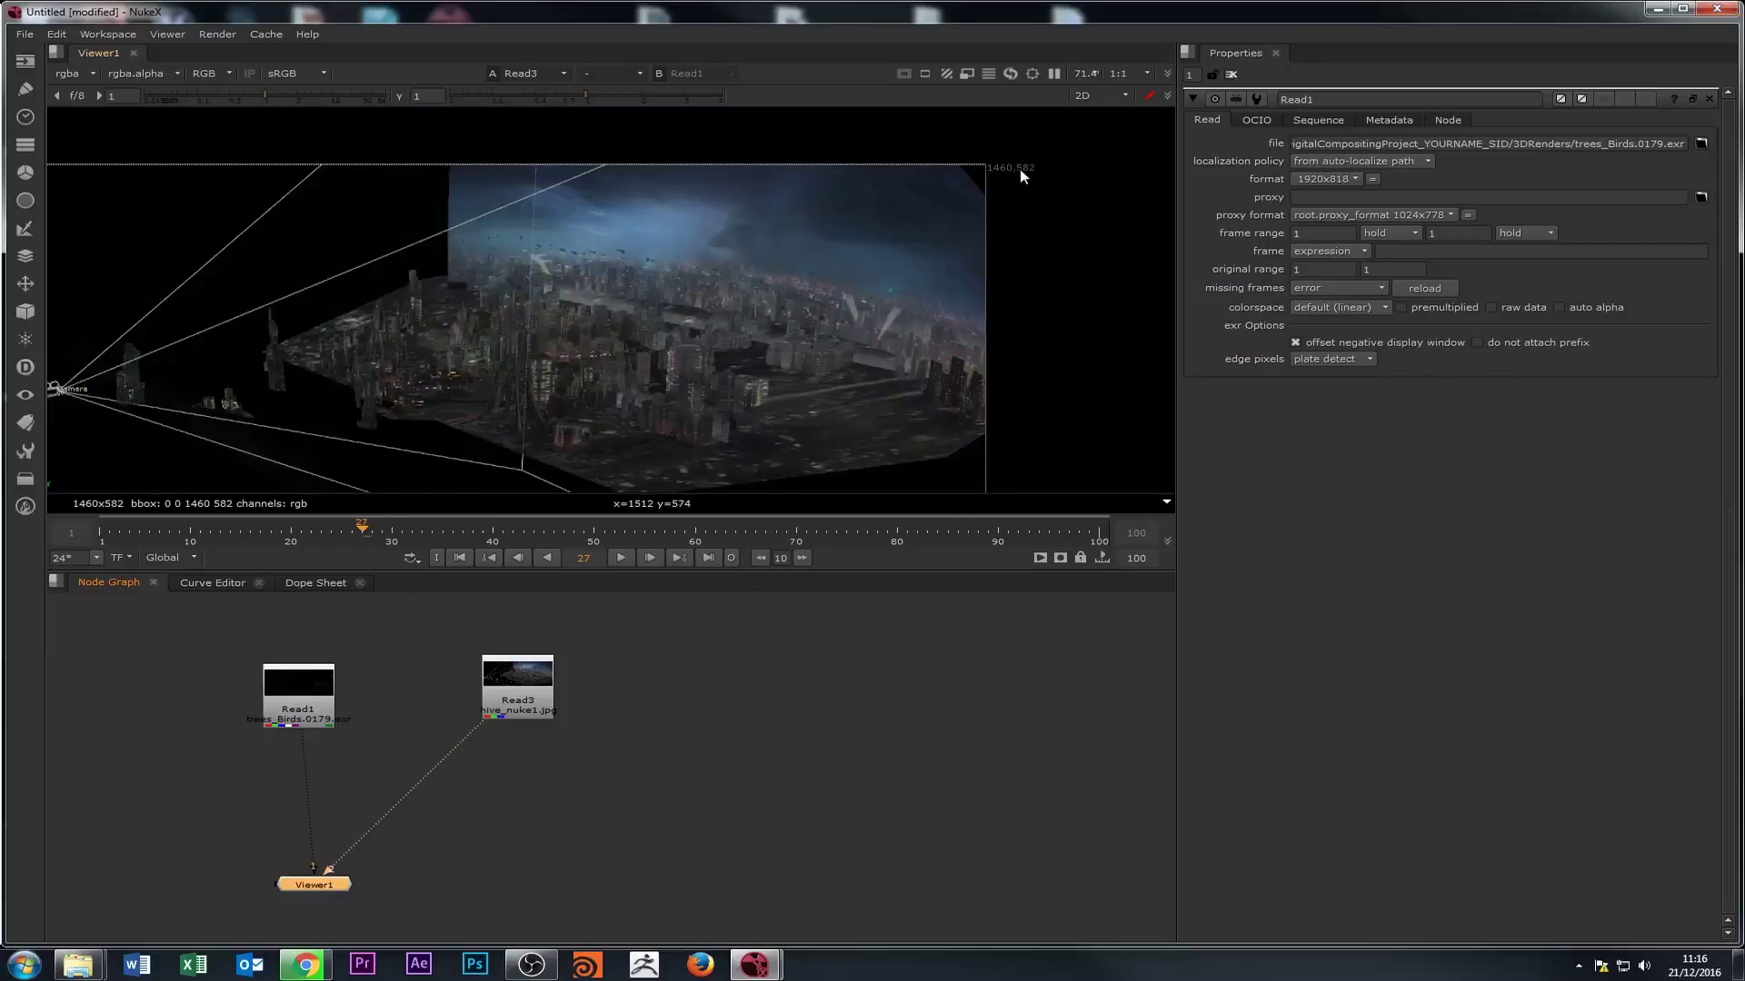
scroll(733, 278, up, 3)
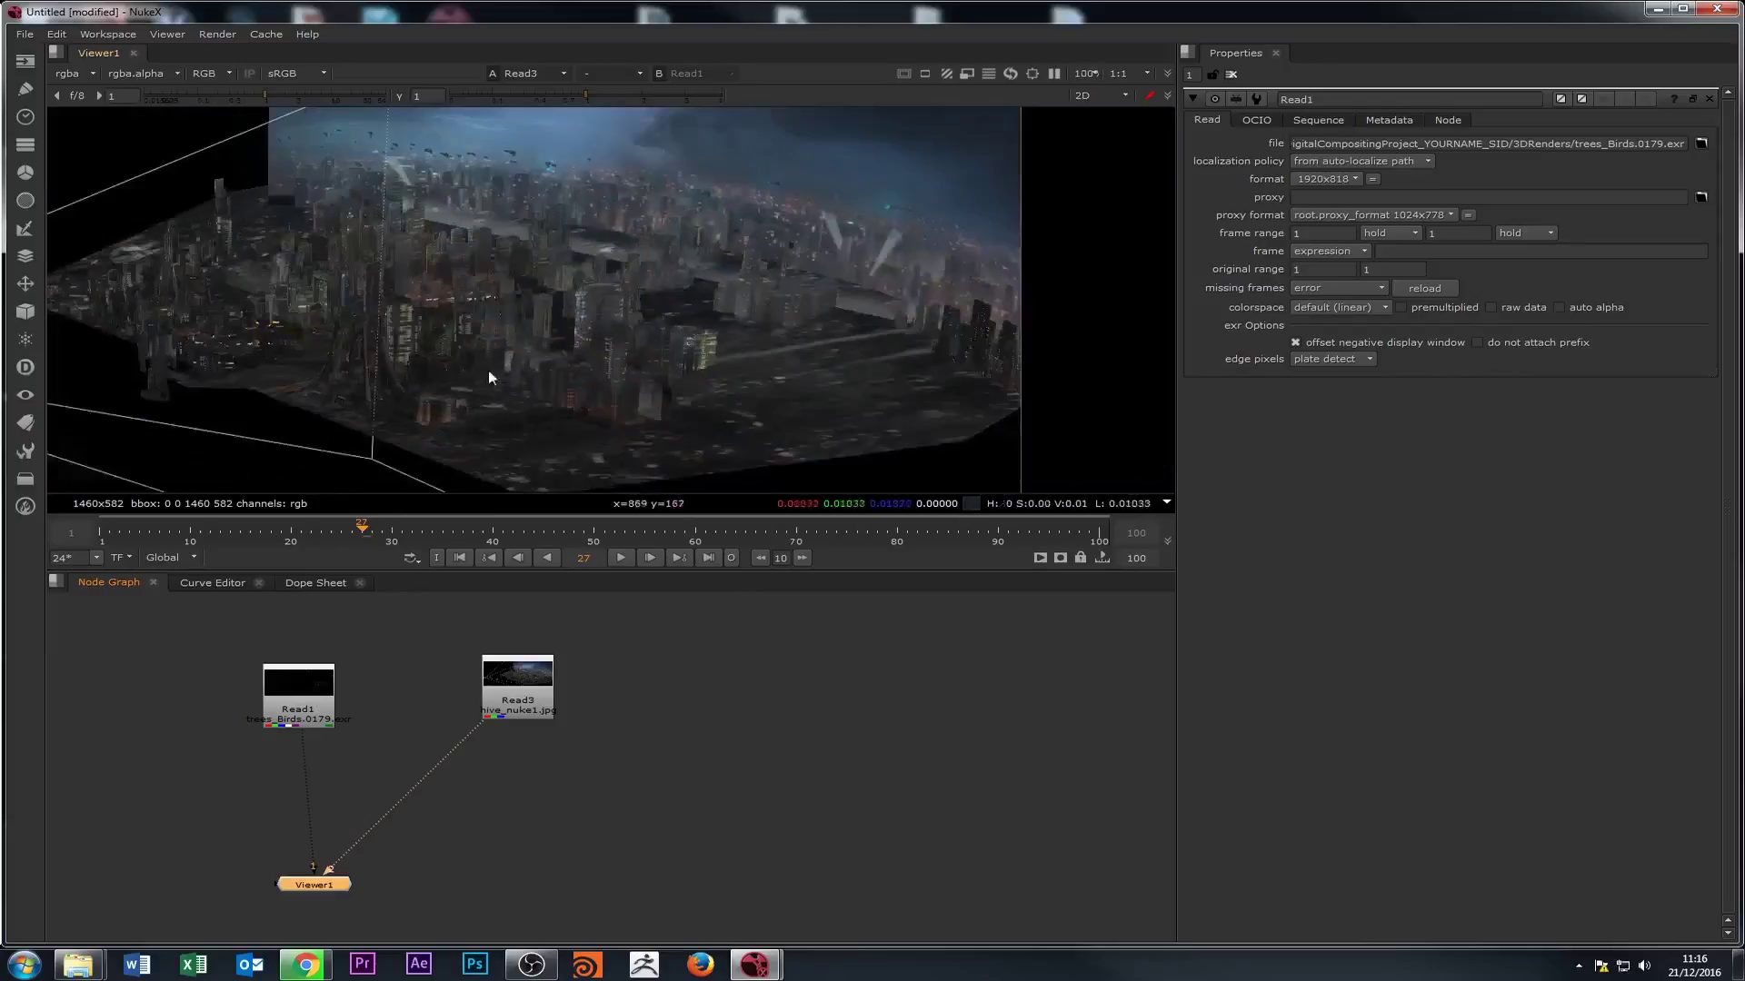
scroll(488, 369, down, 4)
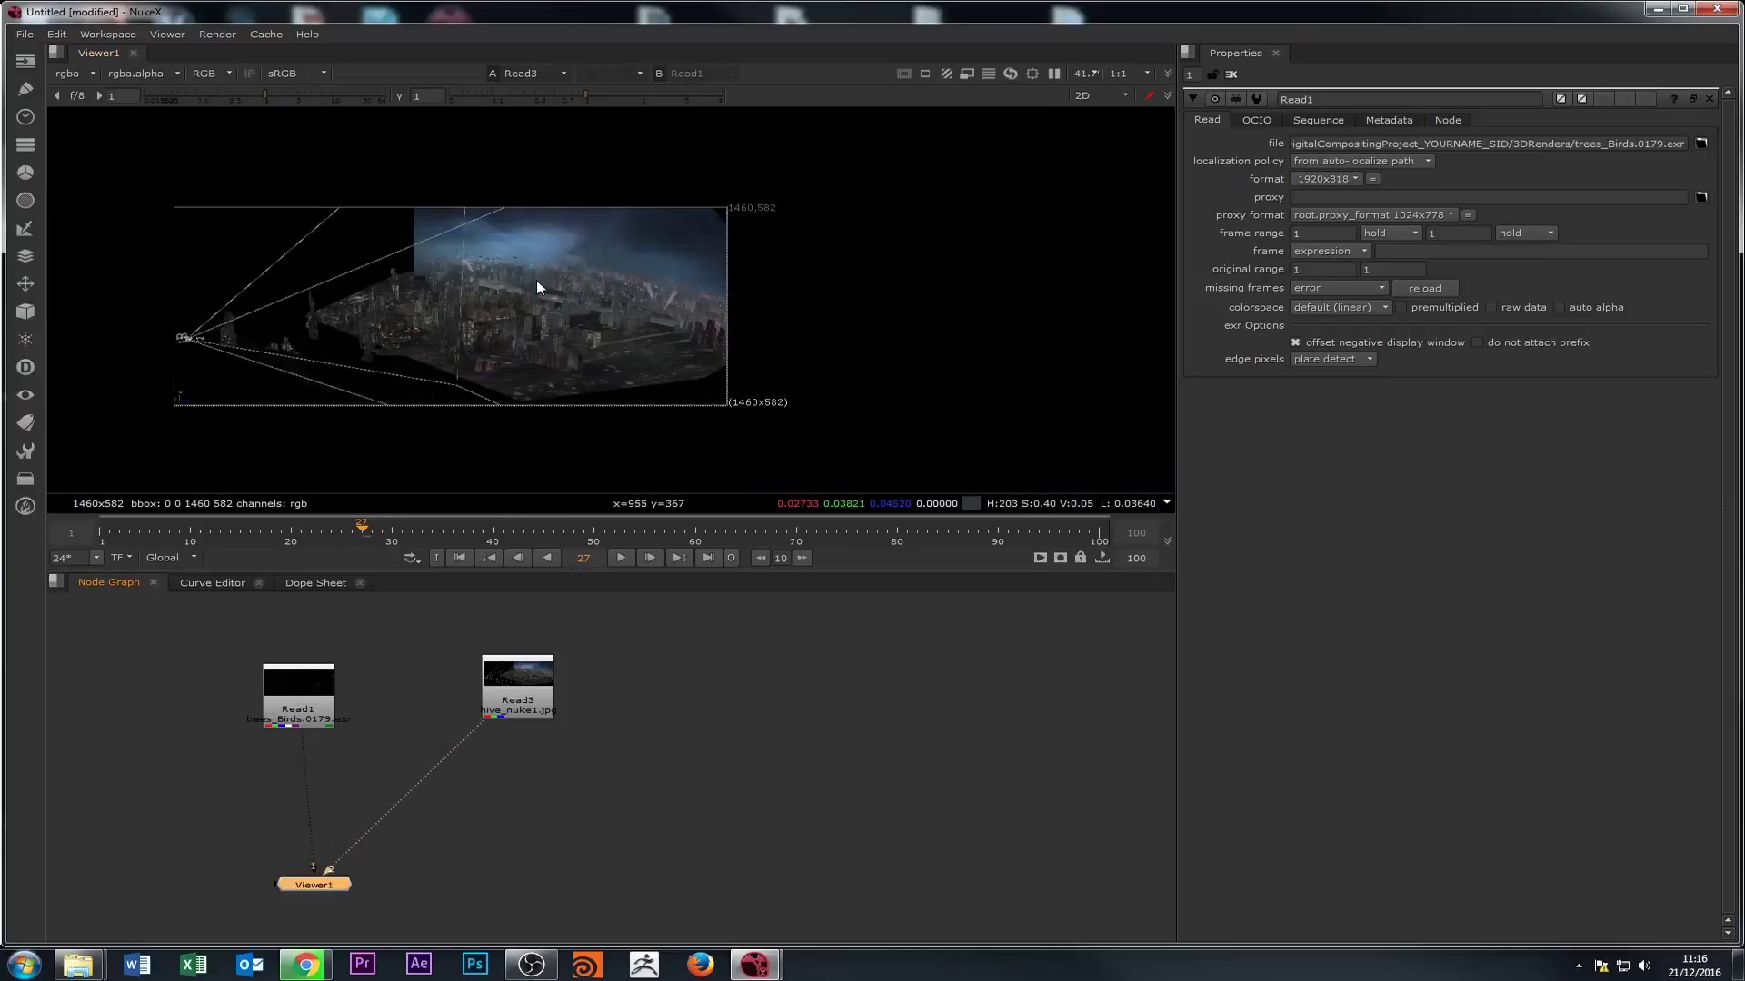
- Alternate the viewer repeatedly between inputs 1 and 2, finishing on the trees_Birds render
key(1)
key(2)
key(1)
key(2)
key(1)
key(2)
key(1)
key(2)
key(1)
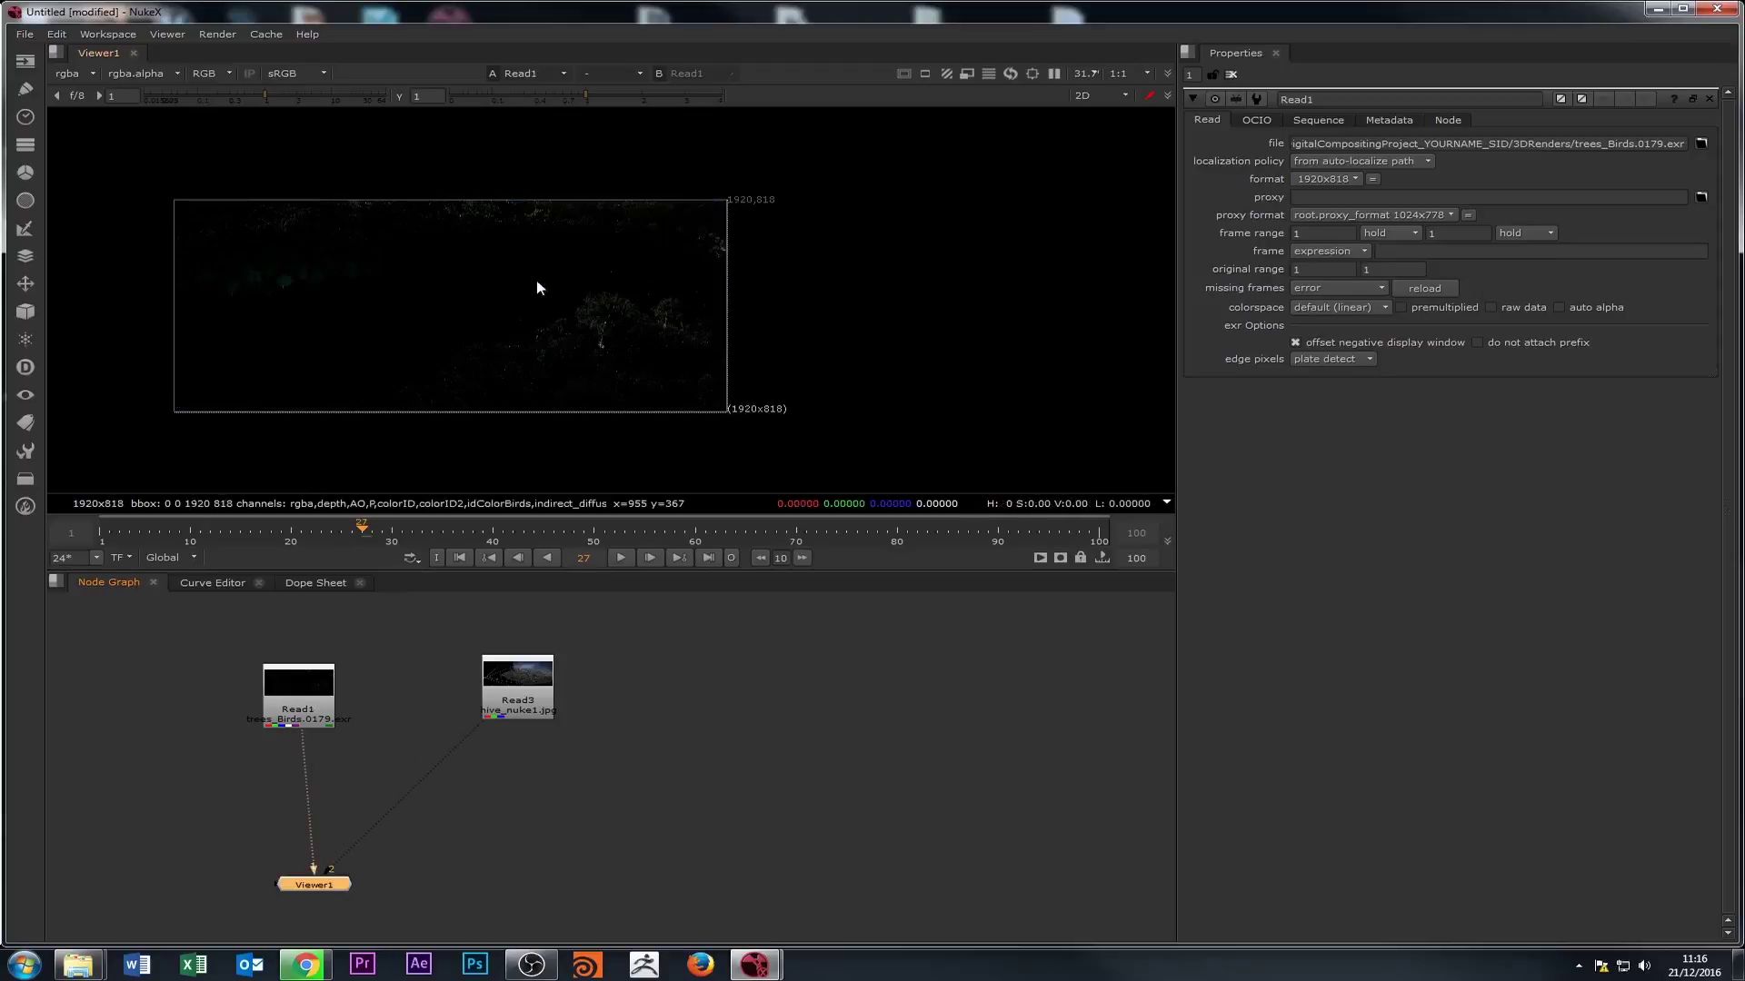
key(2)
key(1)
key(2)
key(1)
key(2)
key(1)
key(2)
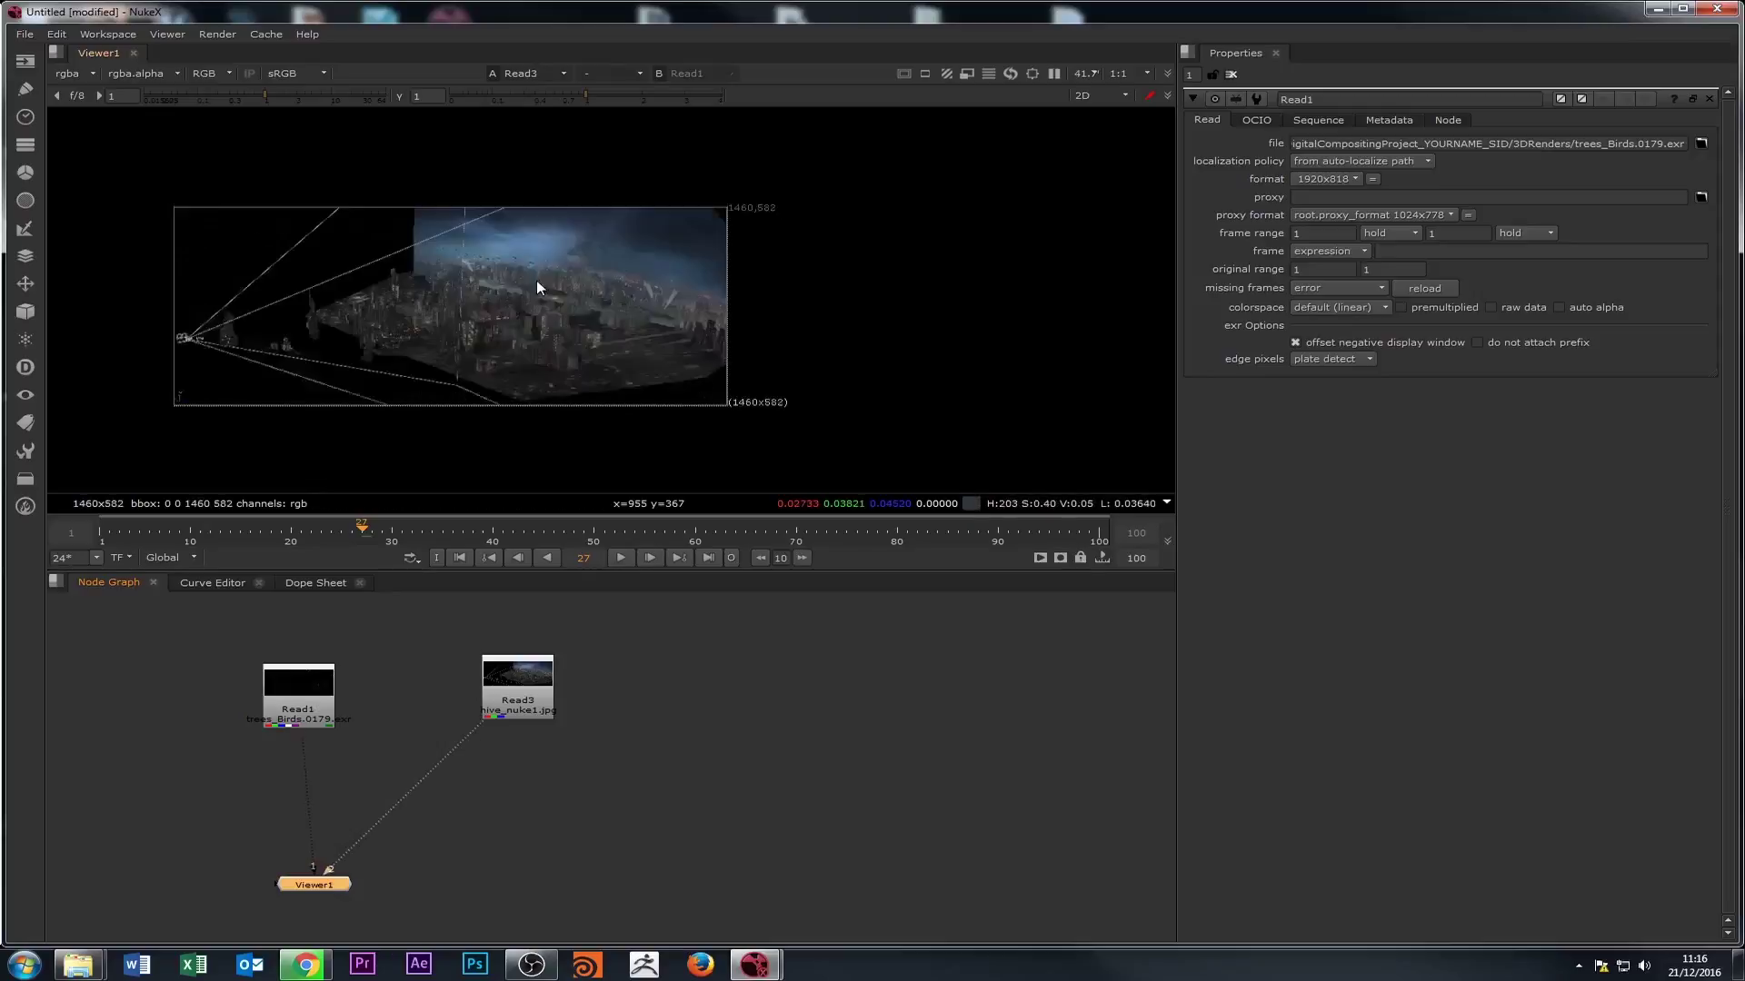
key(1)
key(2)
key(1)
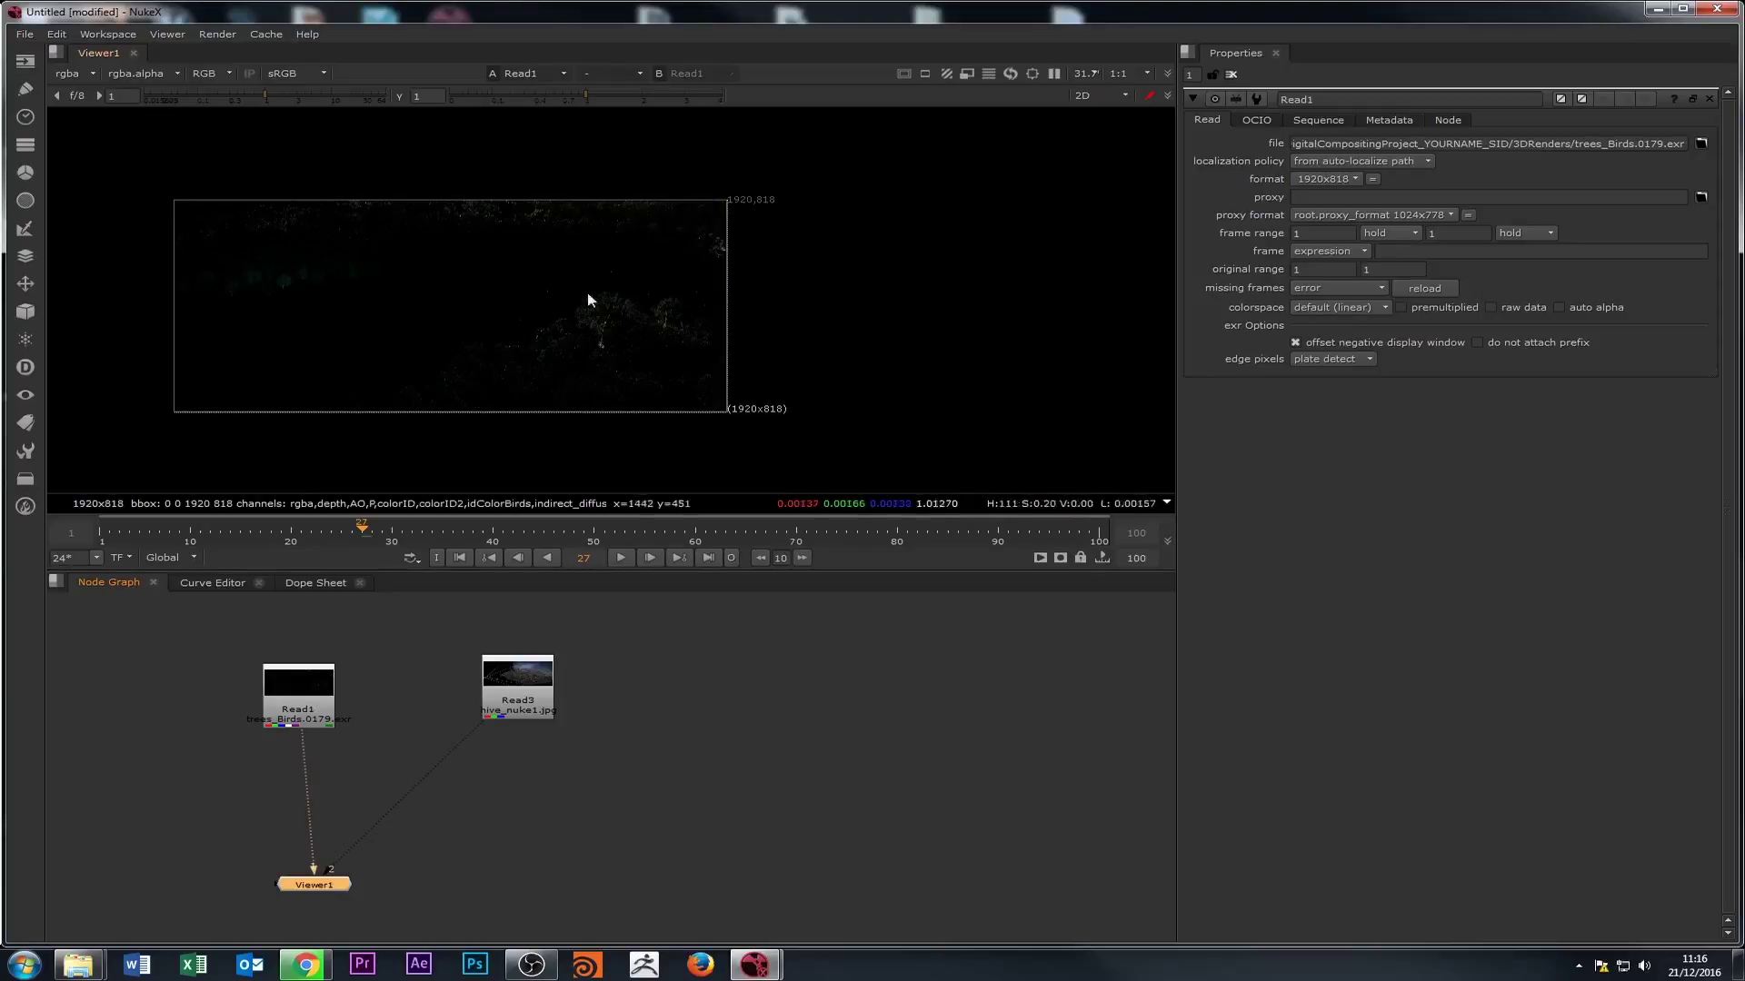
- Move the trees_Birds read node slightly up and to the left in the node graph
drag(330, 684, 305, 658)
click(408, 675)
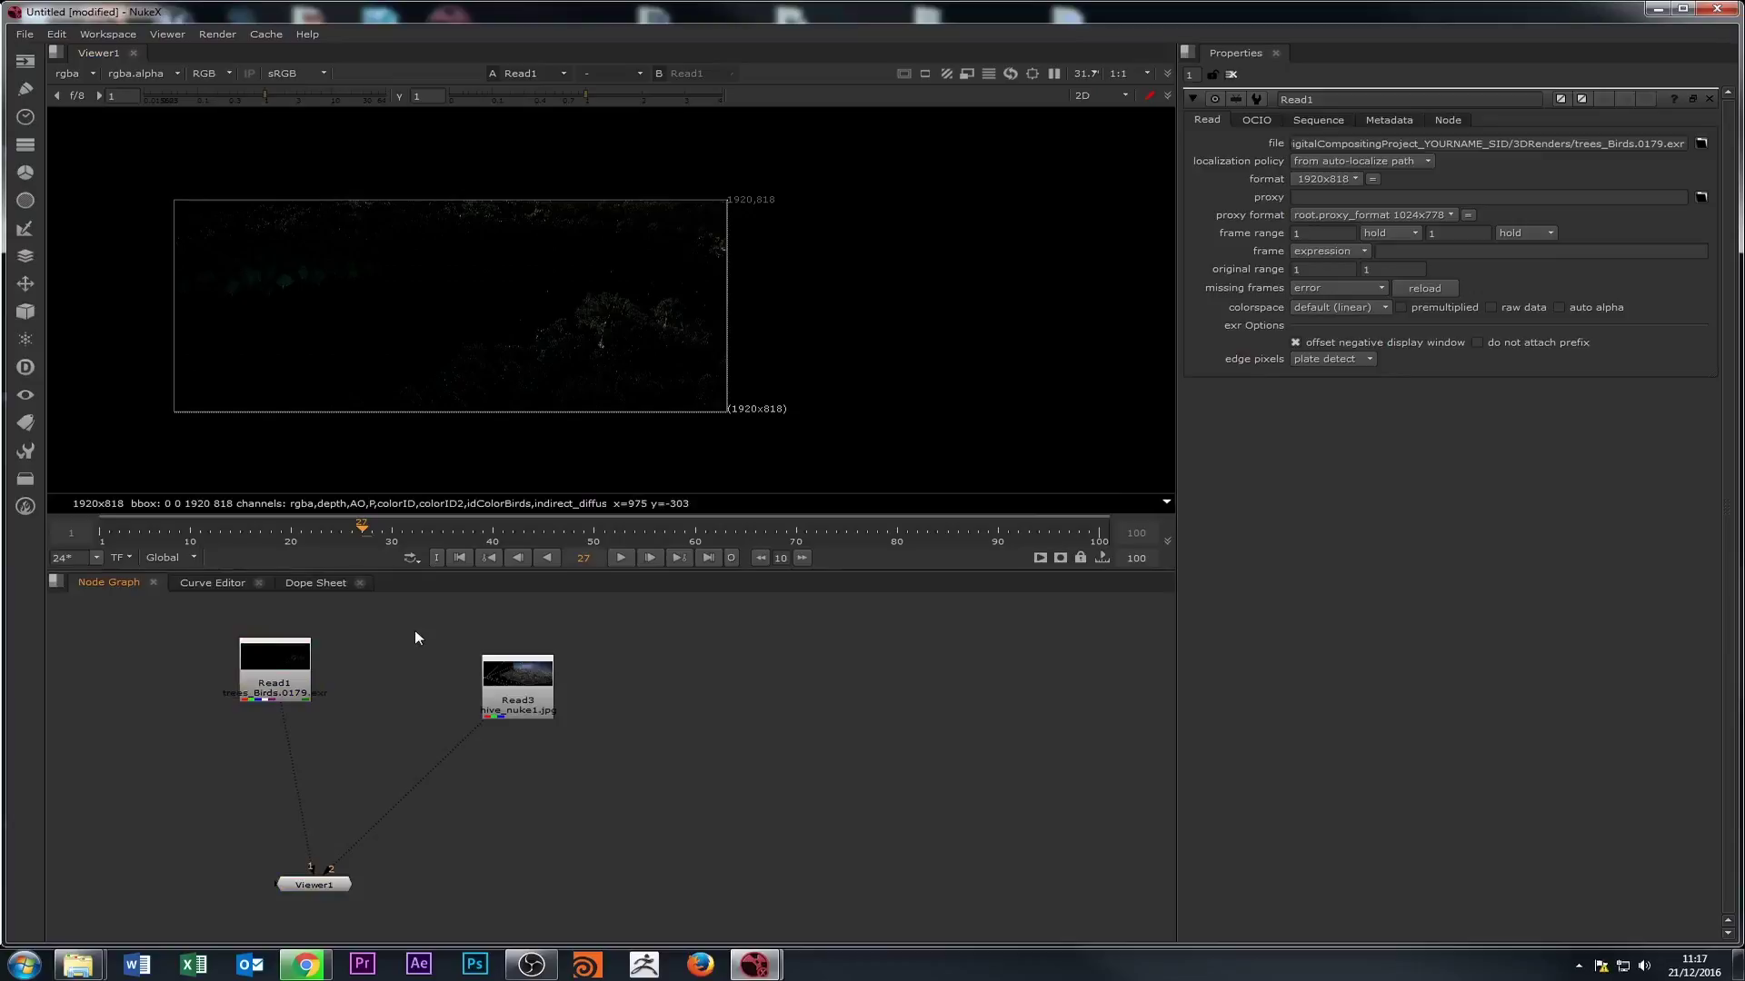
drag(286, 693, 260, 670)
click(313, 883)
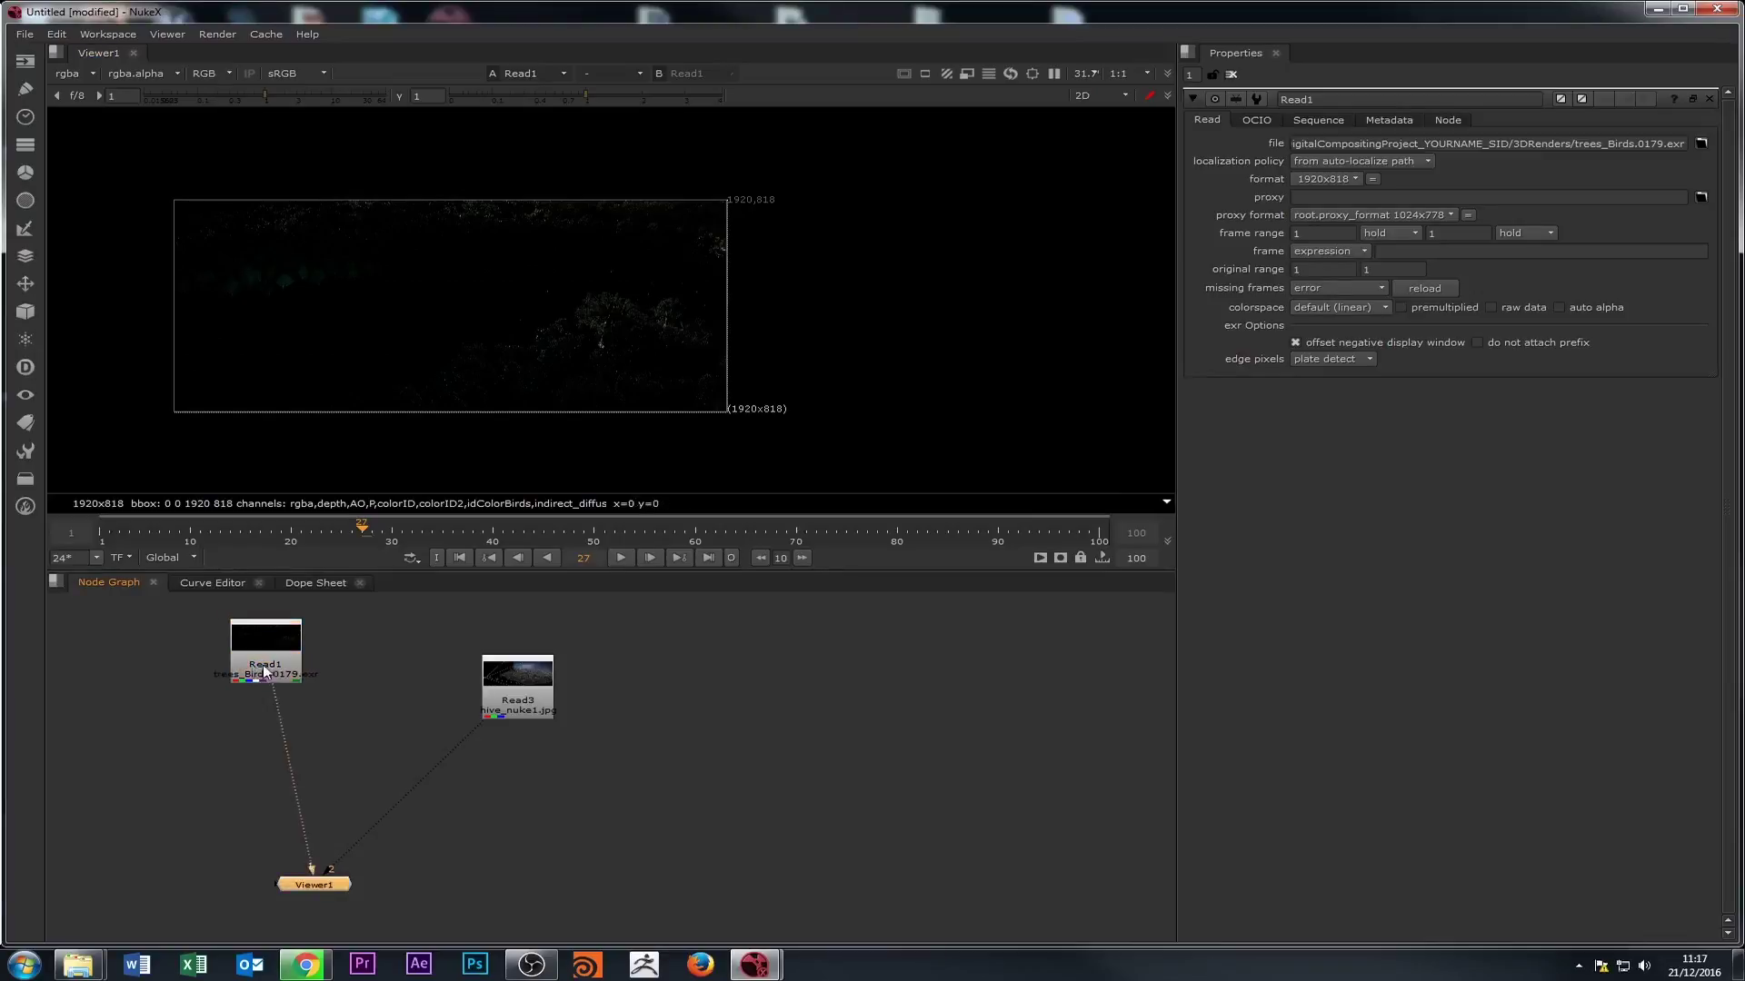
- Examine the dark trees_Birds render at several magnifications and centre it in the viewer
scroll(200, 738, down, 3)
scroll(564, 284, up, 4)
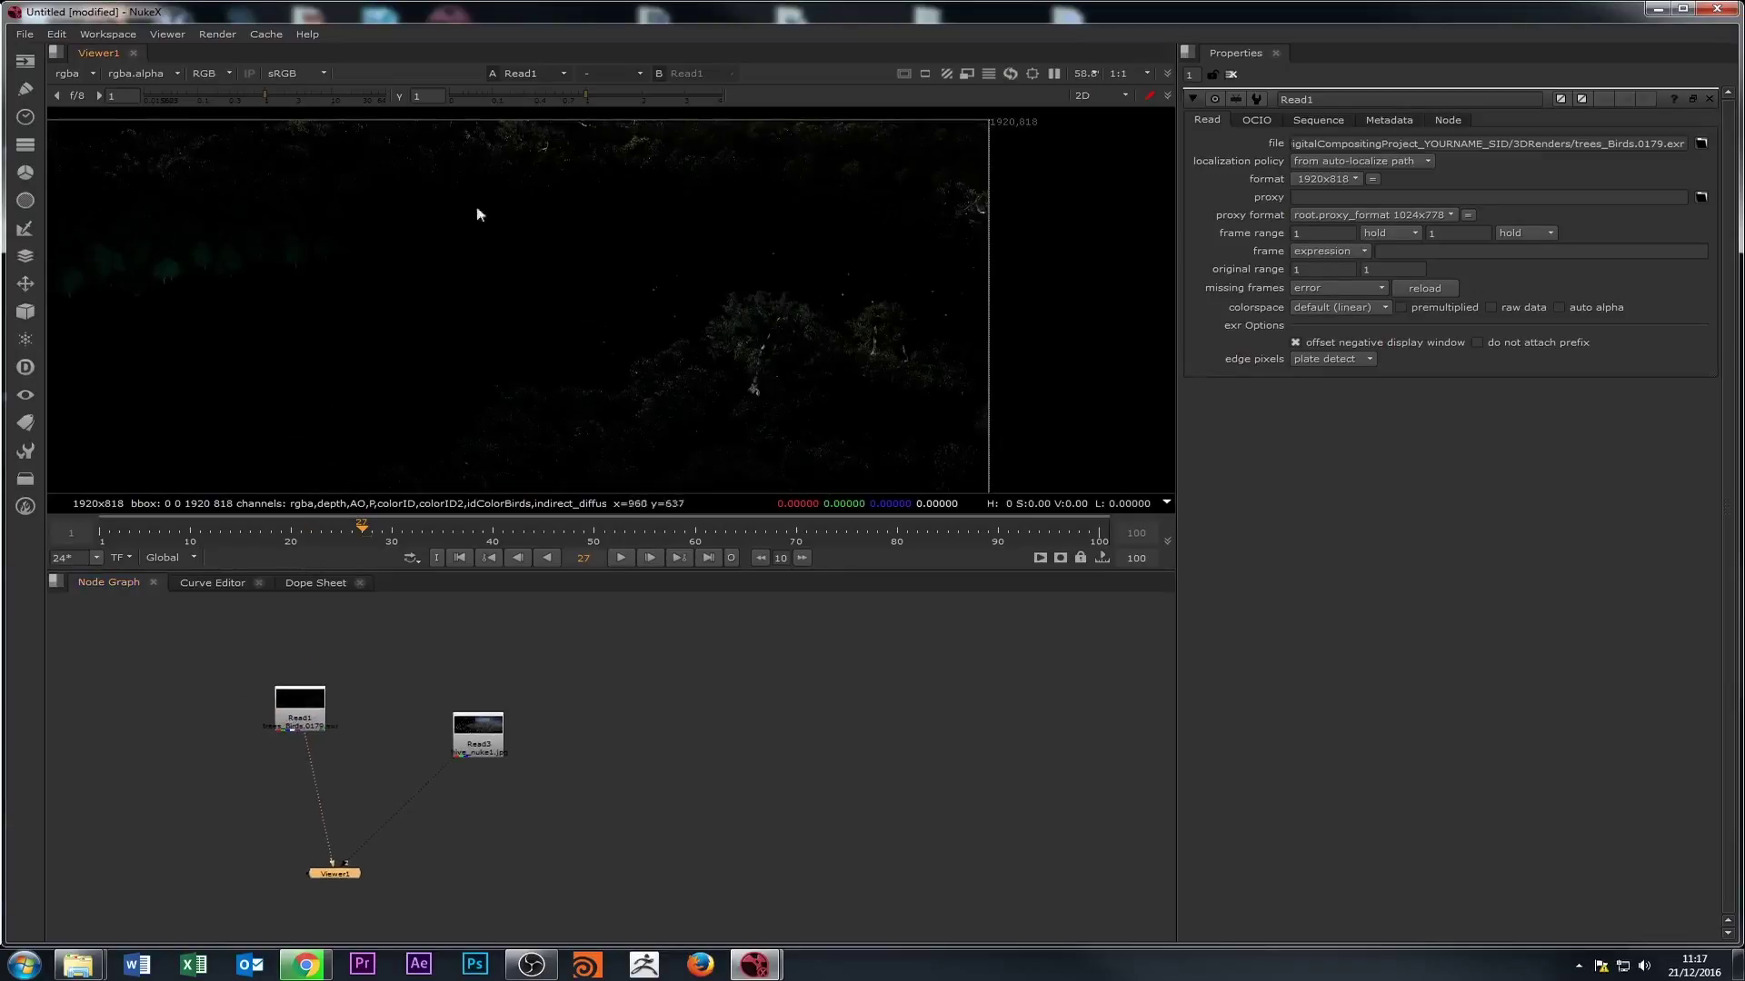
scroll(491, 300, down, 2)
middle_drag(518, 351, 677, 276)
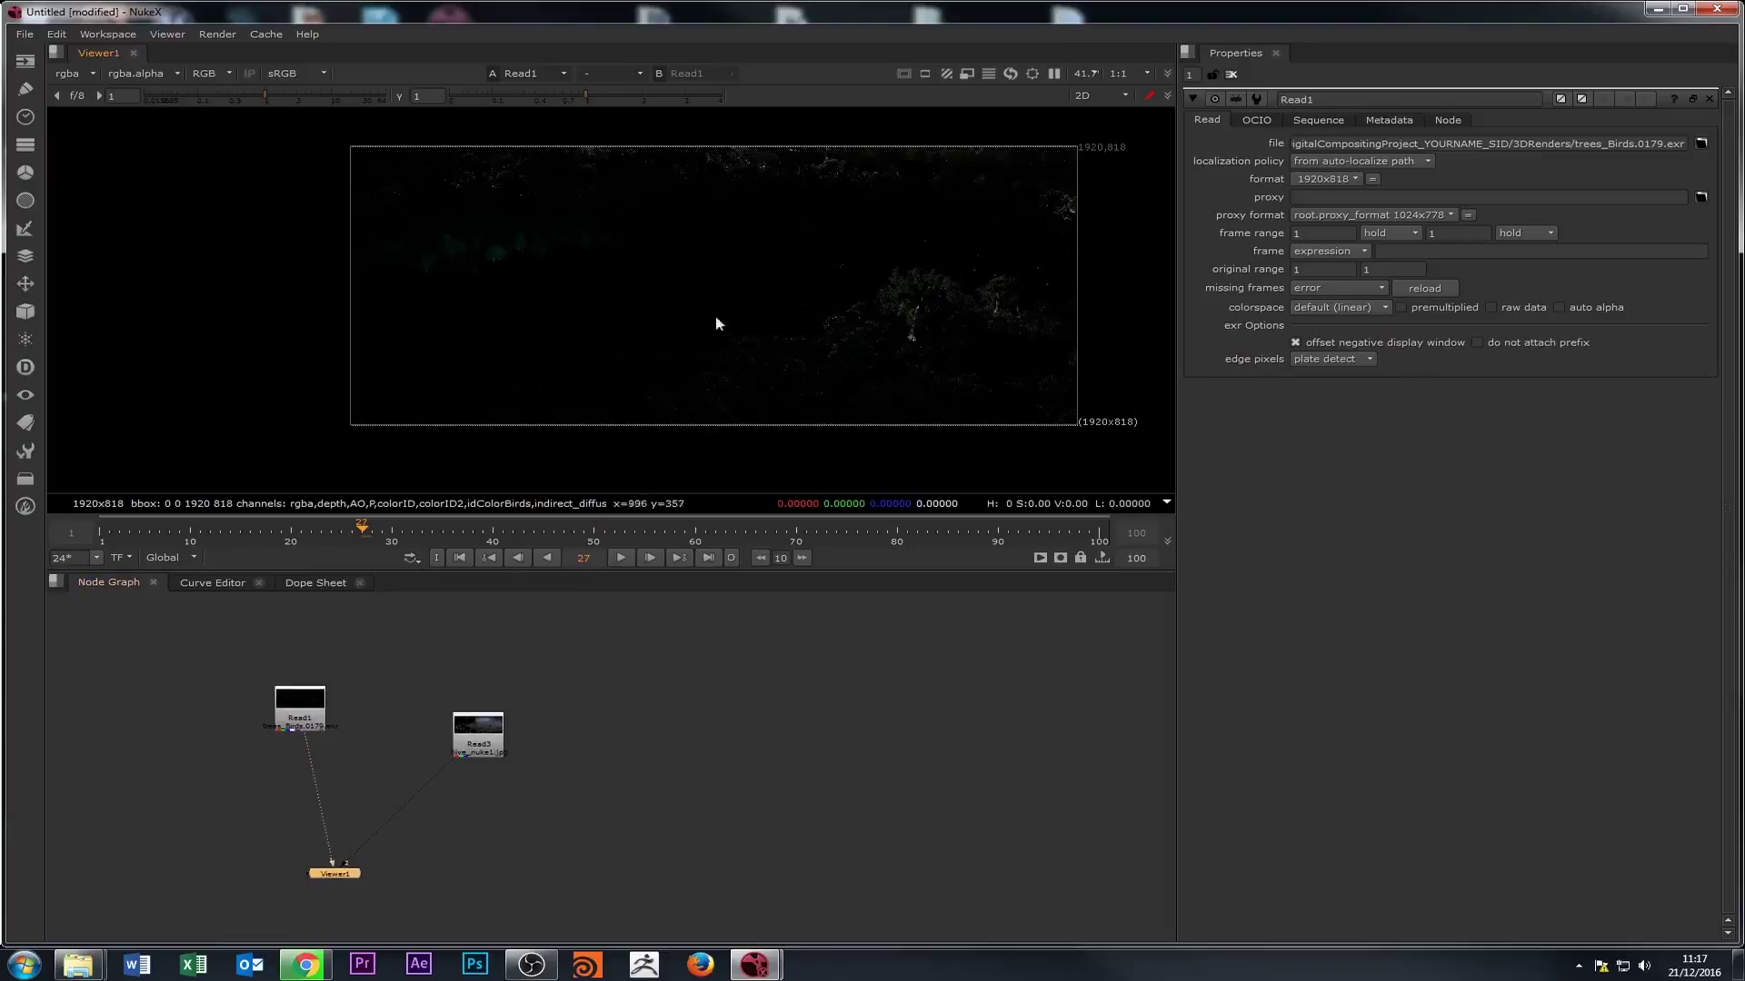
scroll(787, 307, down, 2)
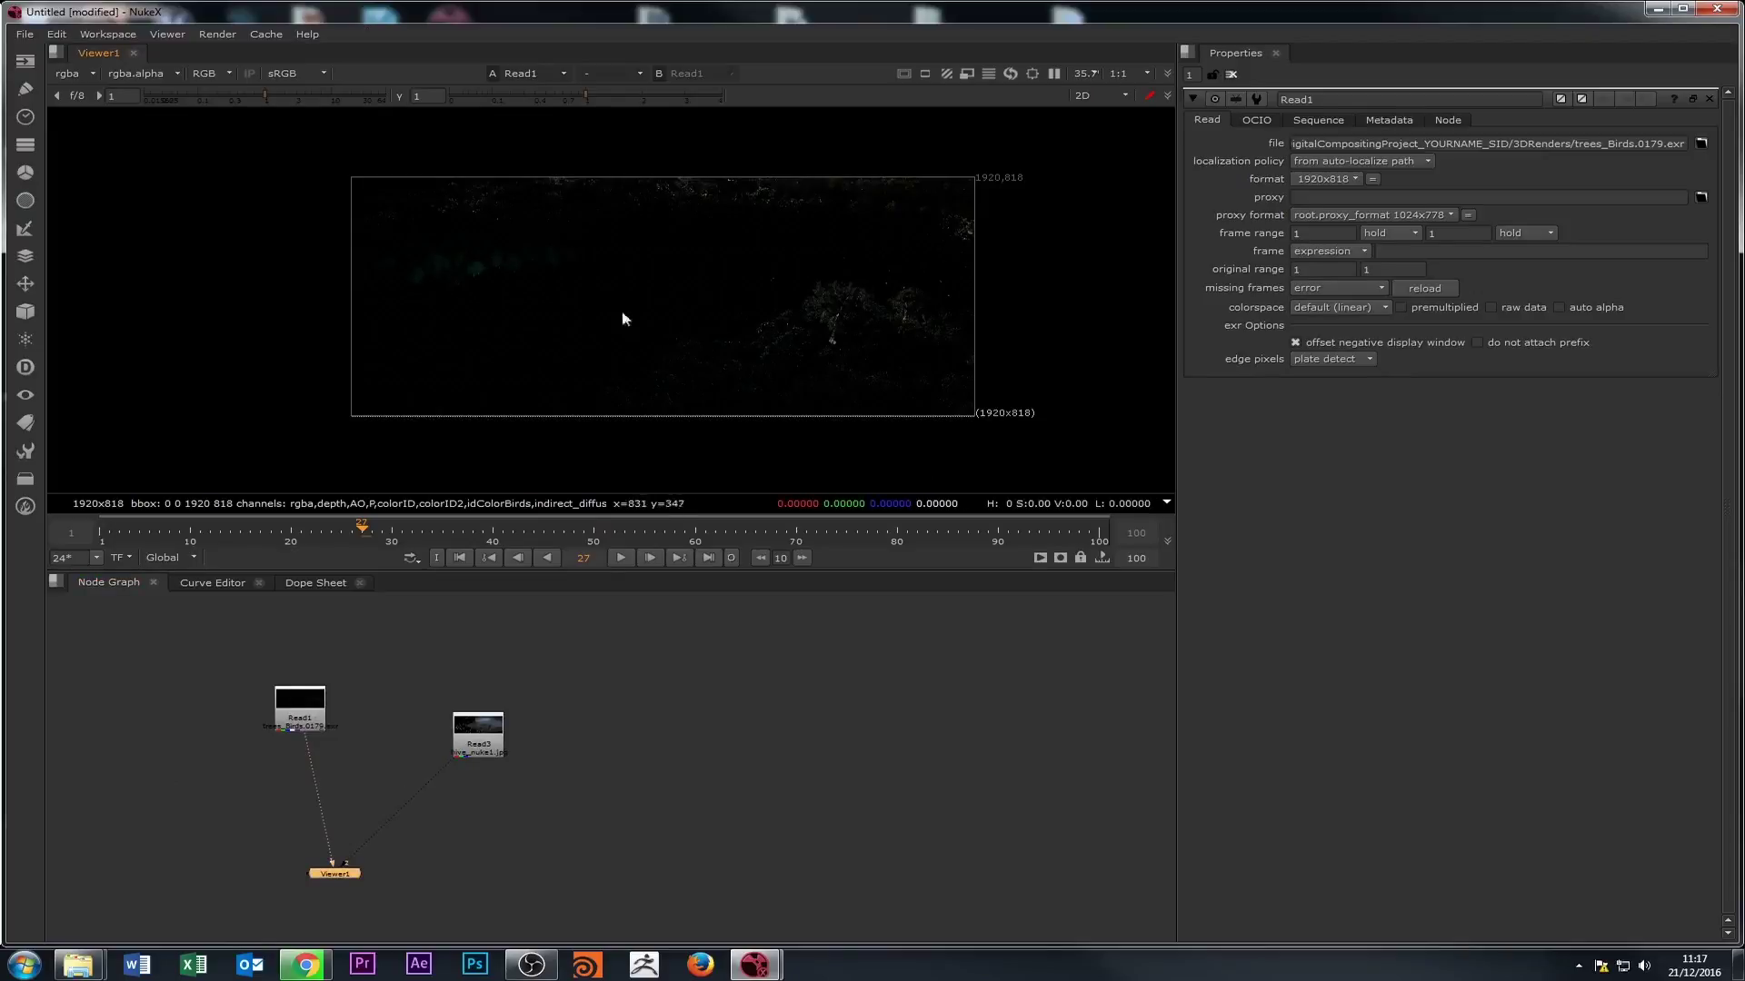
scroll(618, 349, down, 1)
middle_drag(618, 349, 576, 348)
scroll(625, 307, up, 1)
middle_drag(639, 272, 646, 271)
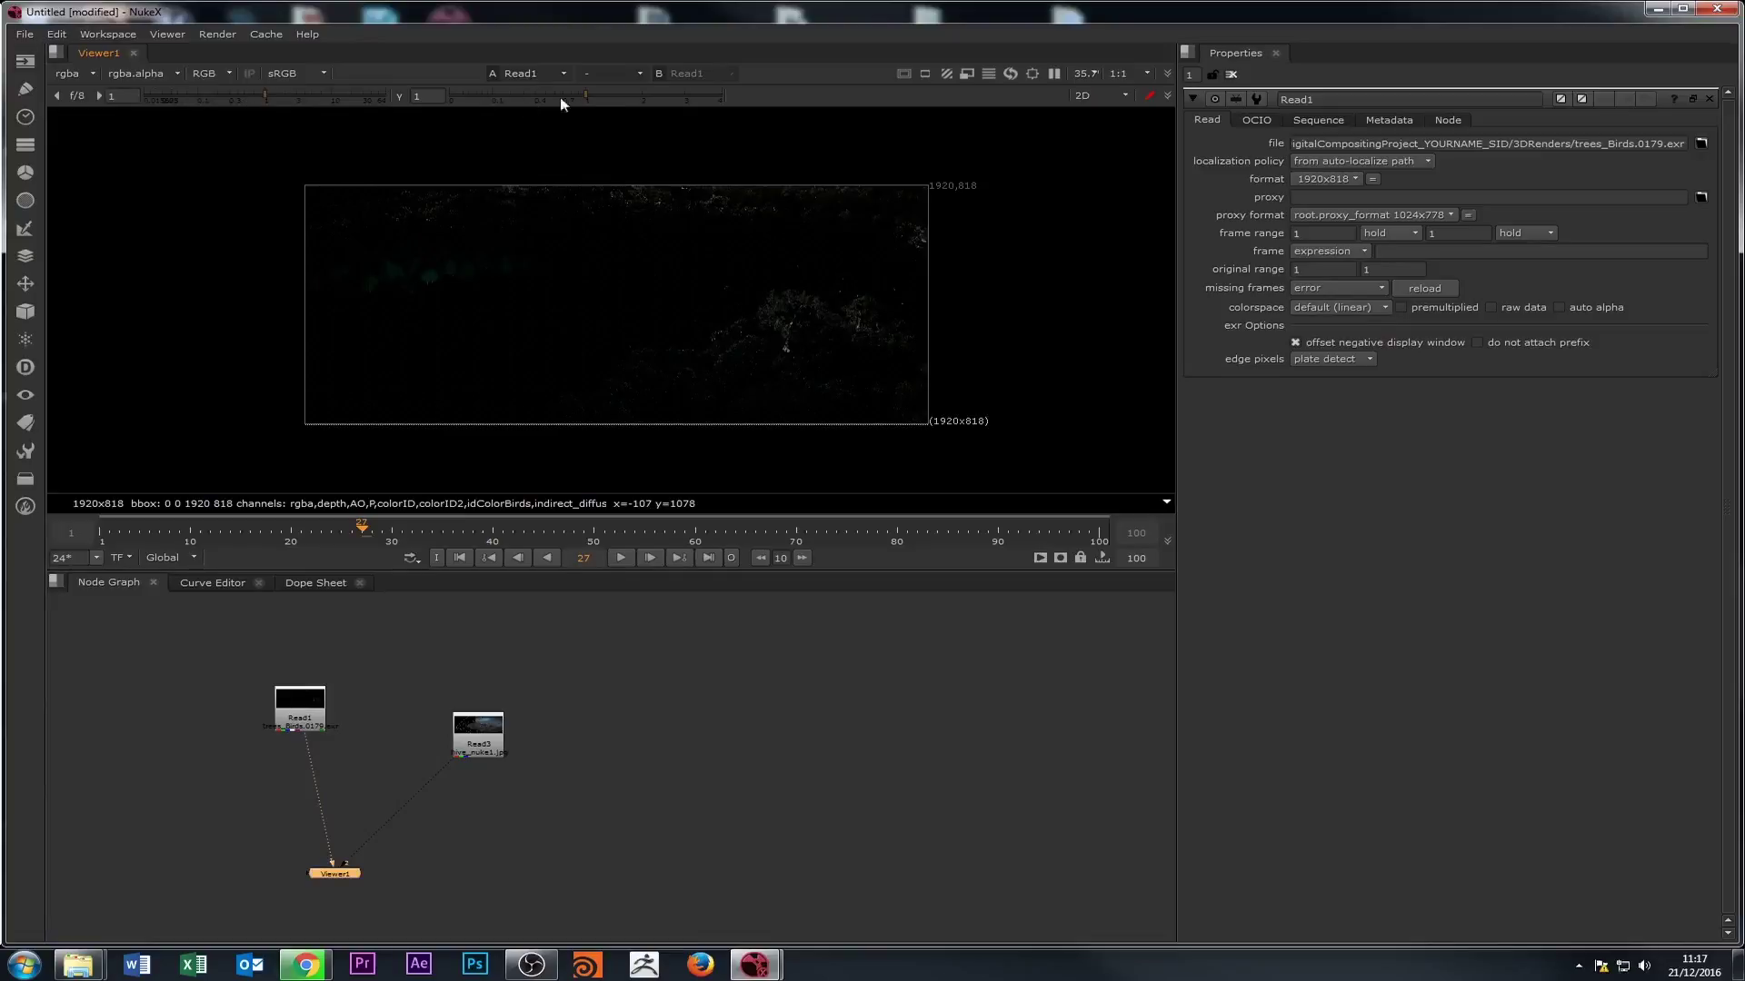
- Raise the viewer gamma to 4 and inspect the brightened trees of the trees_Birds render
drag(584, 95, 721, 103)
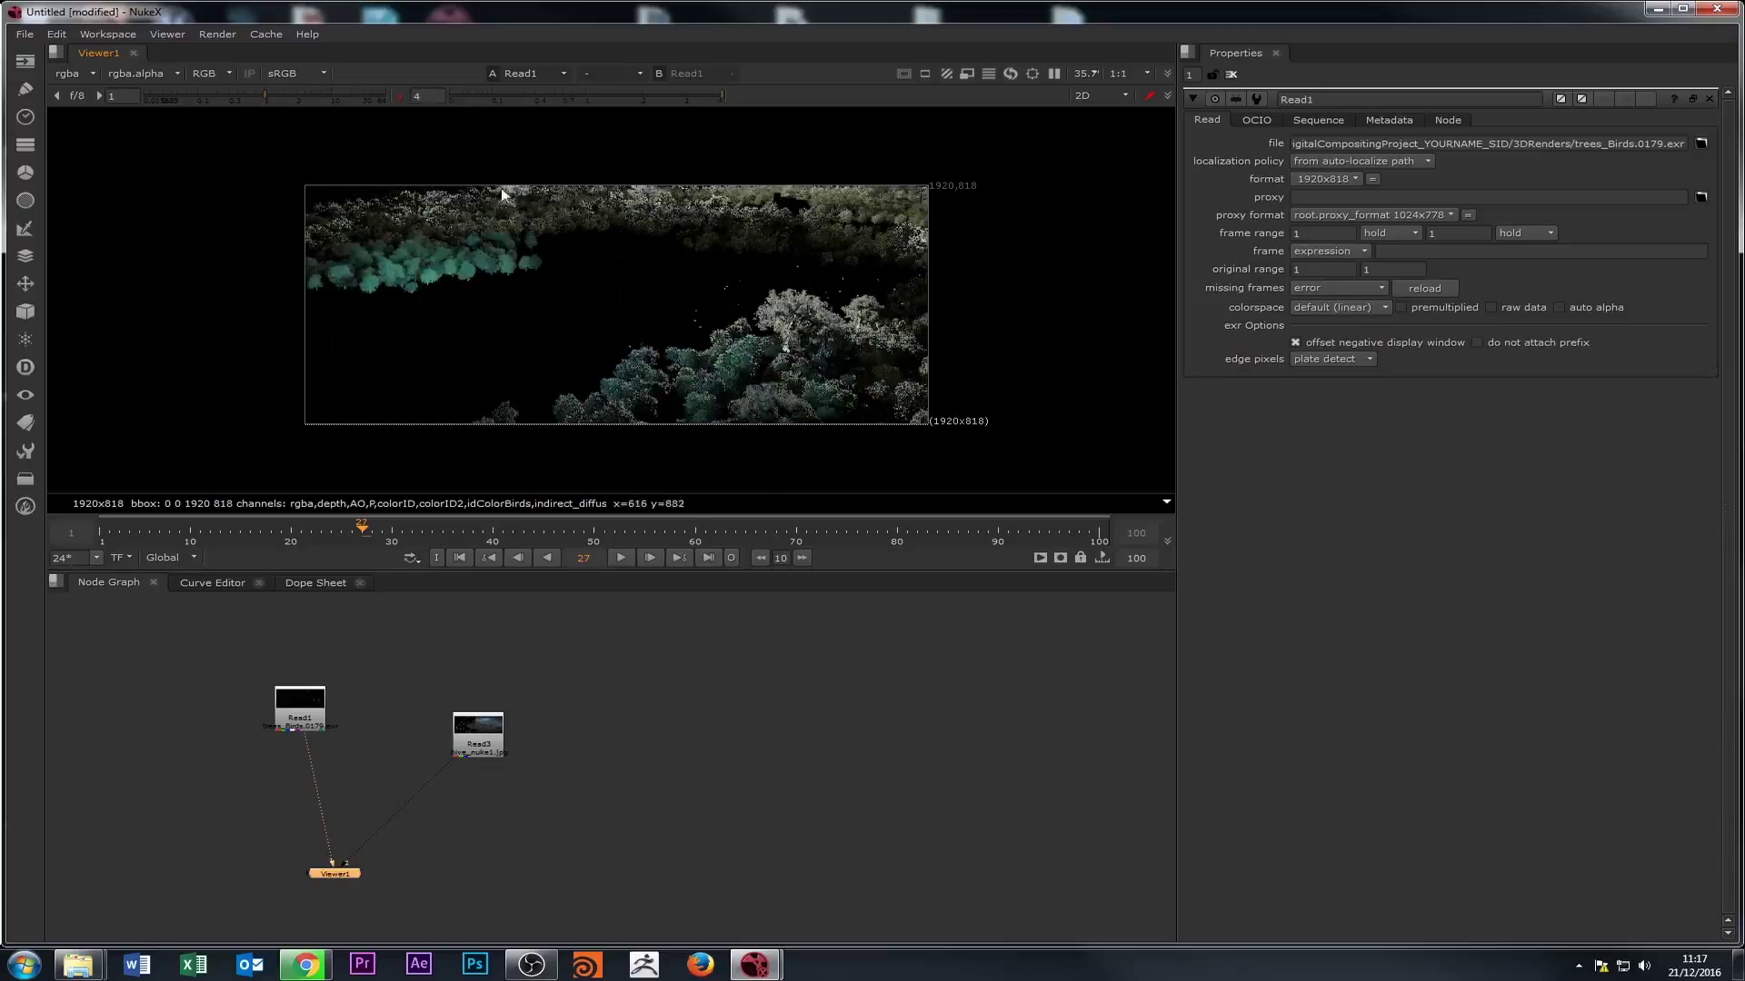
click(318, 704)
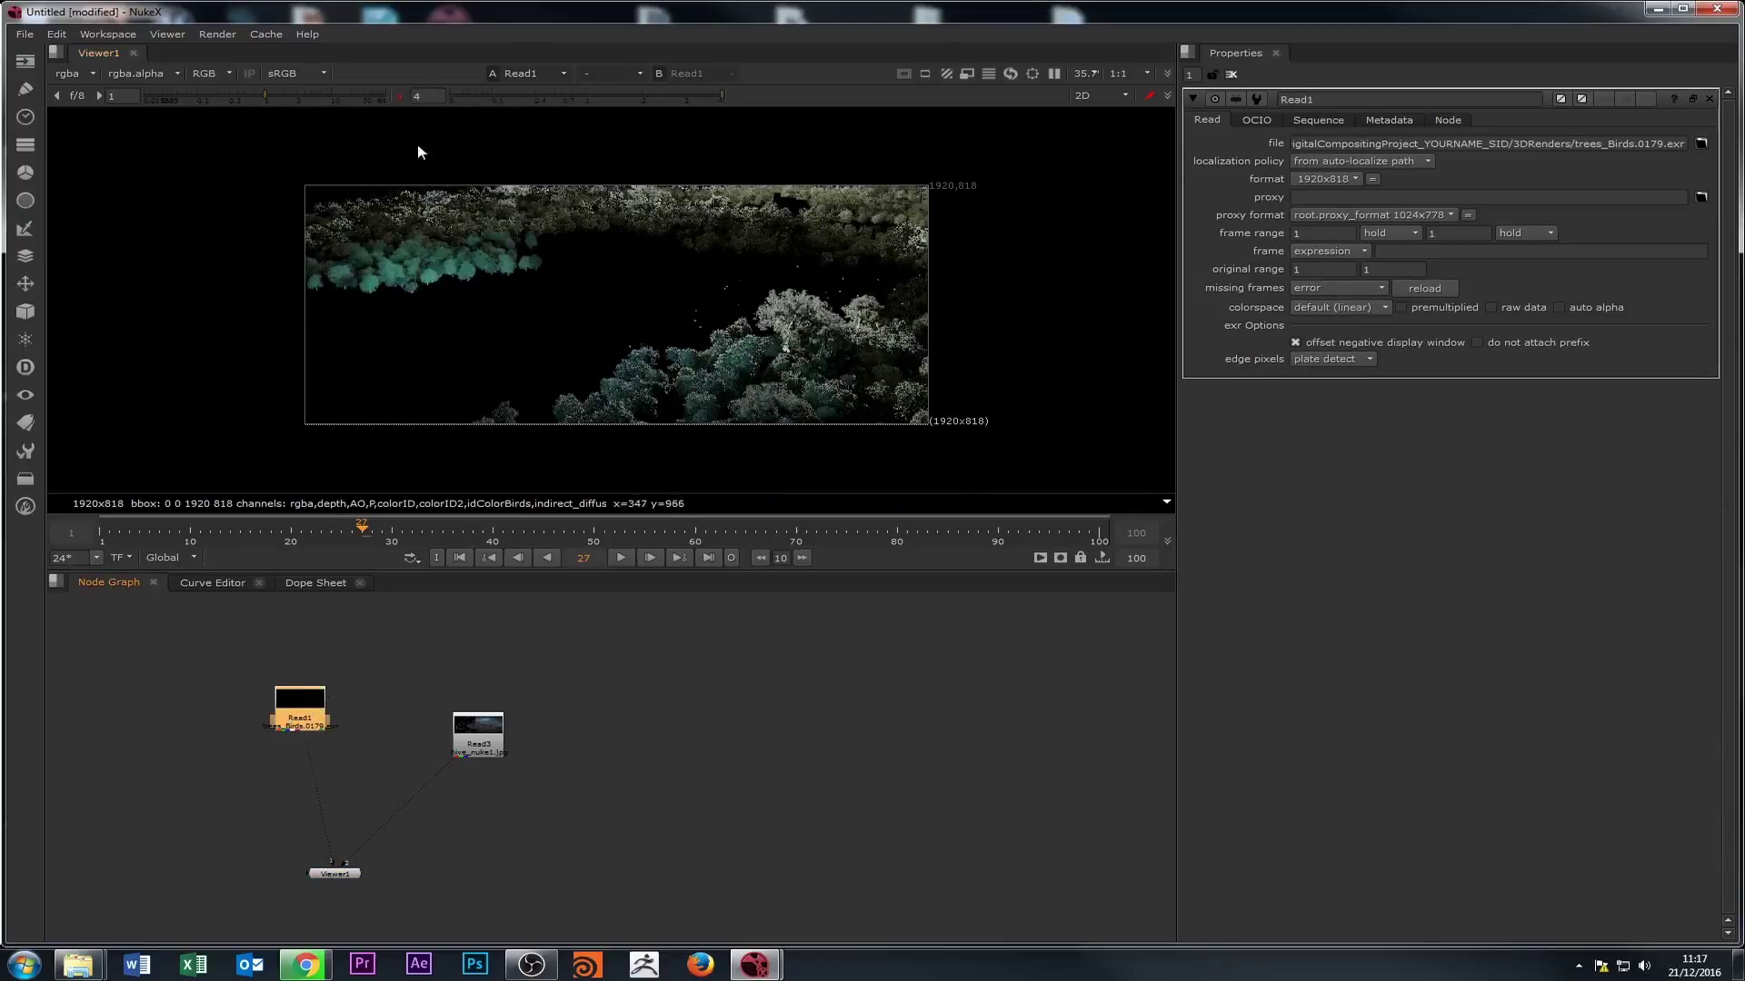
scroll(545, 218, up, 6)
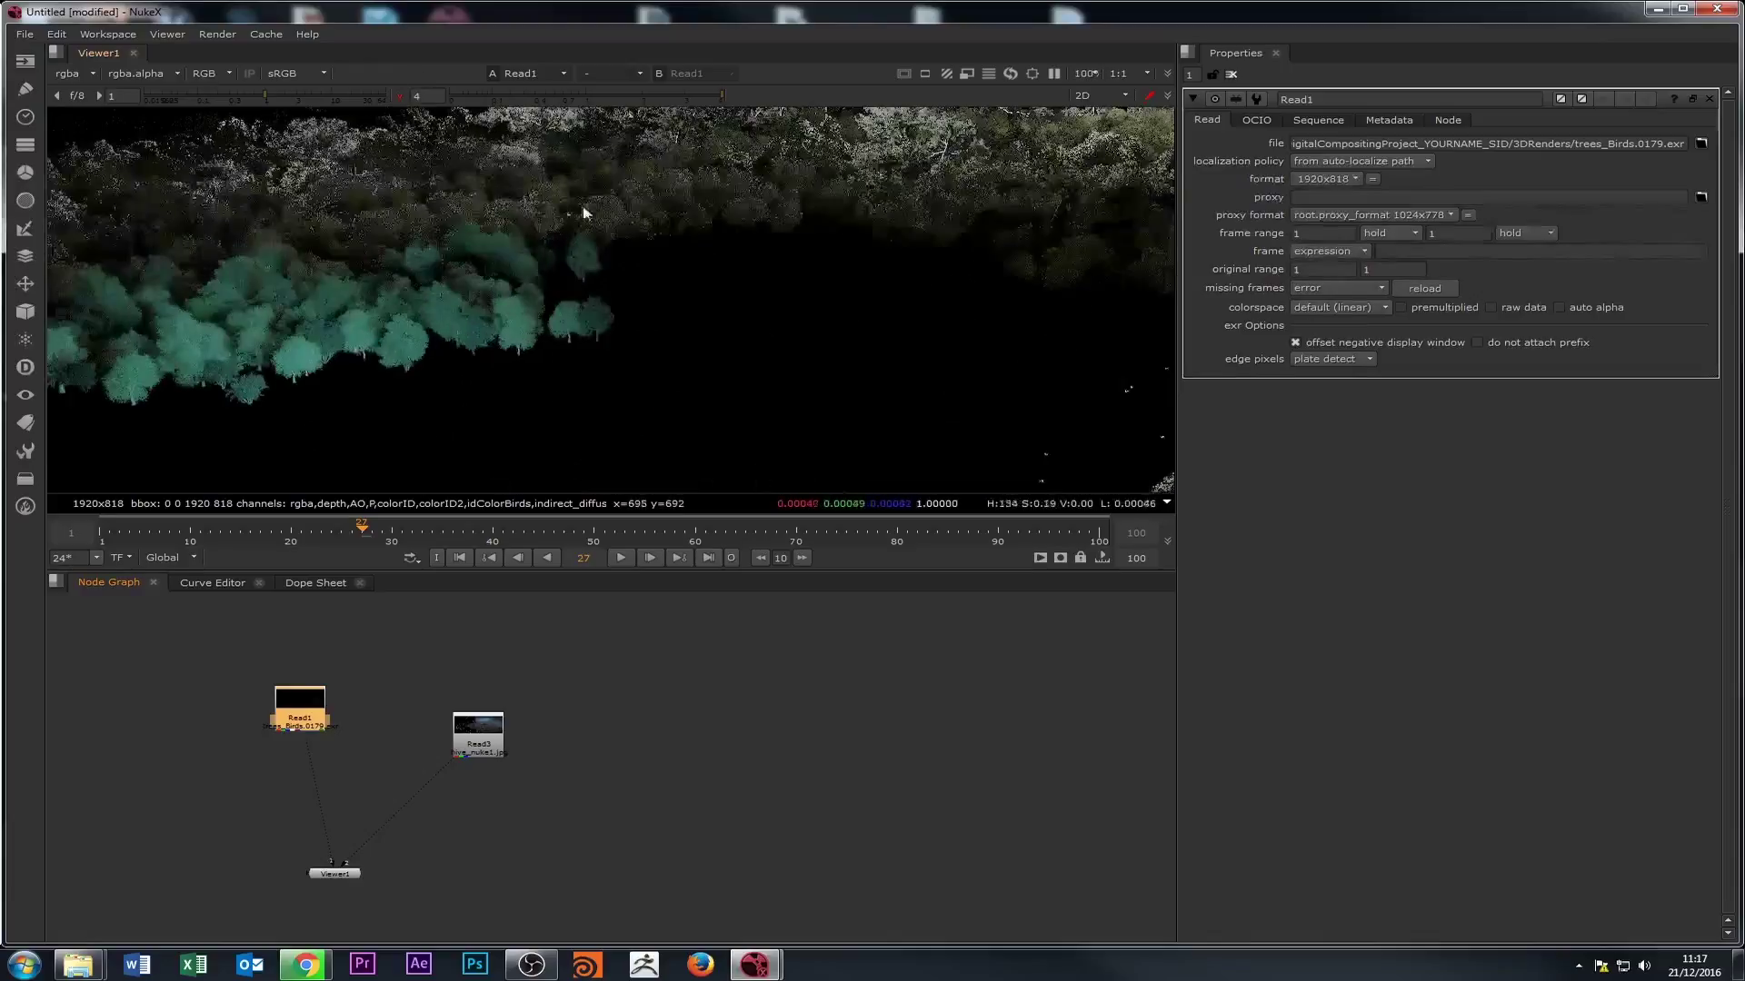
scroll(363, 288, down, 2)
scroll(467, 264, down, 3)
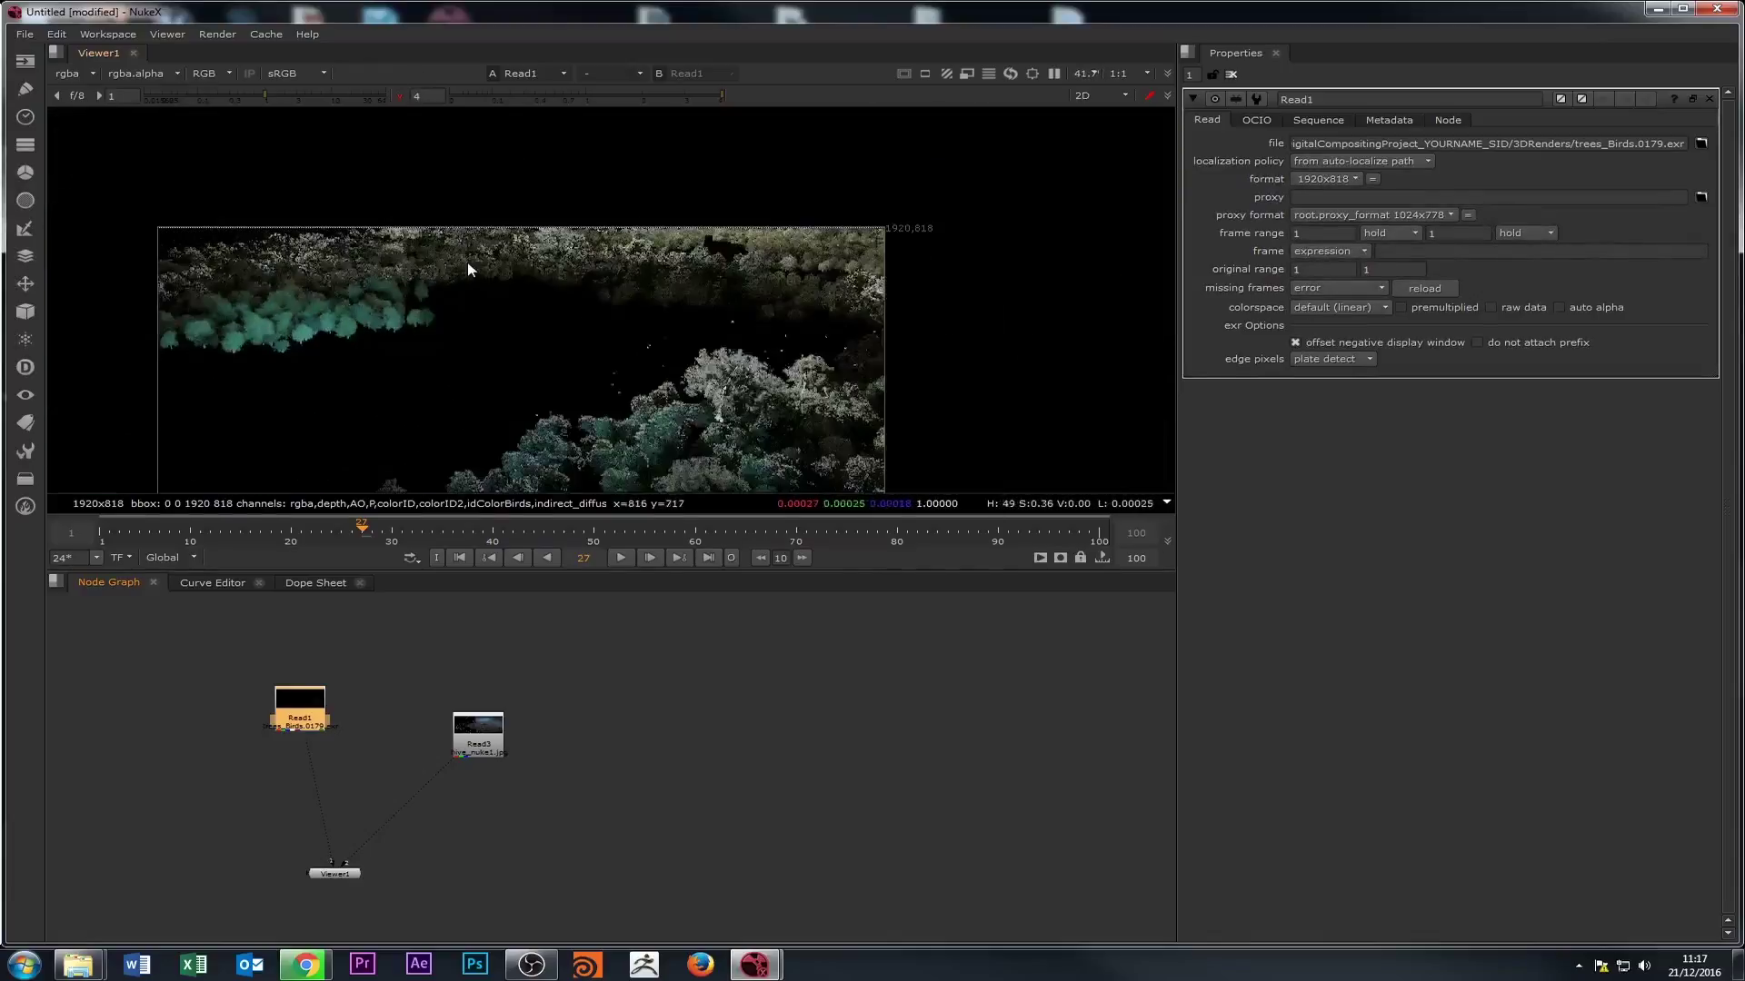
- Reset the viewer gamma to its default of 1, and lower it to 0
mouse_move(712, 93)
mouse_down()
mouse_move(492, 96)
mouse_move(732, 95)
mouse_move(553, 95)
mouse_move(698, 96)
mouse_up()
click(399, 96)
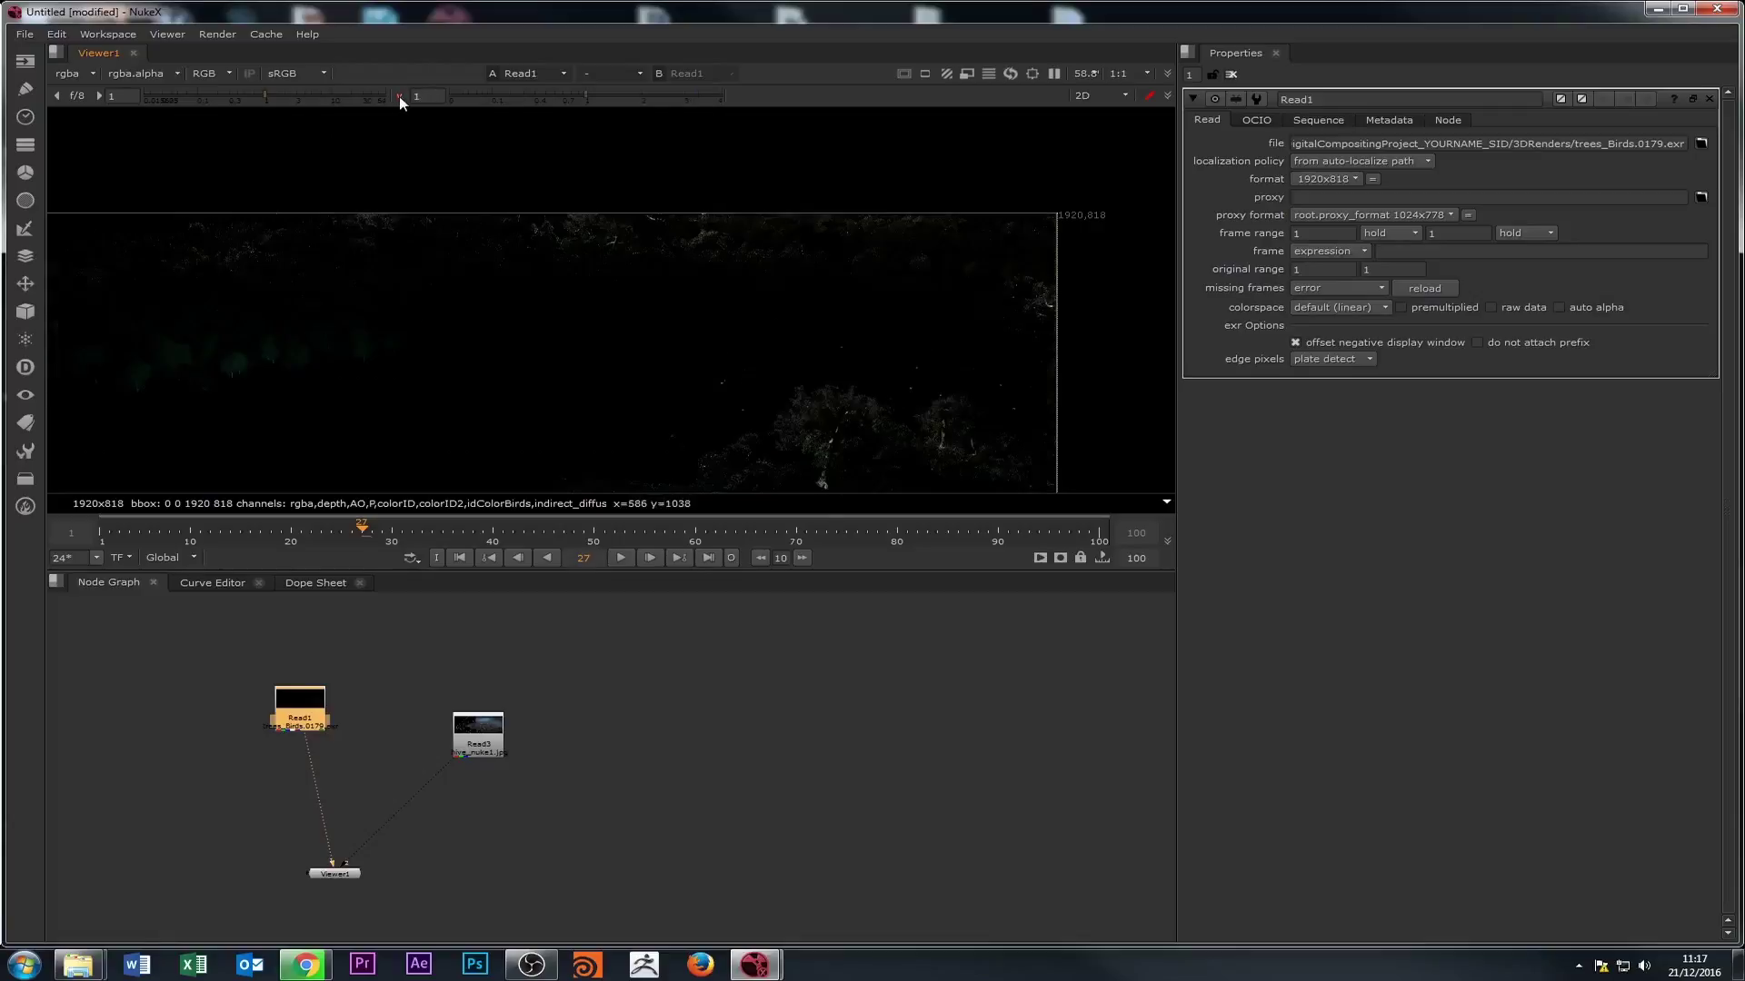
drag(589, 95, 389, 98)
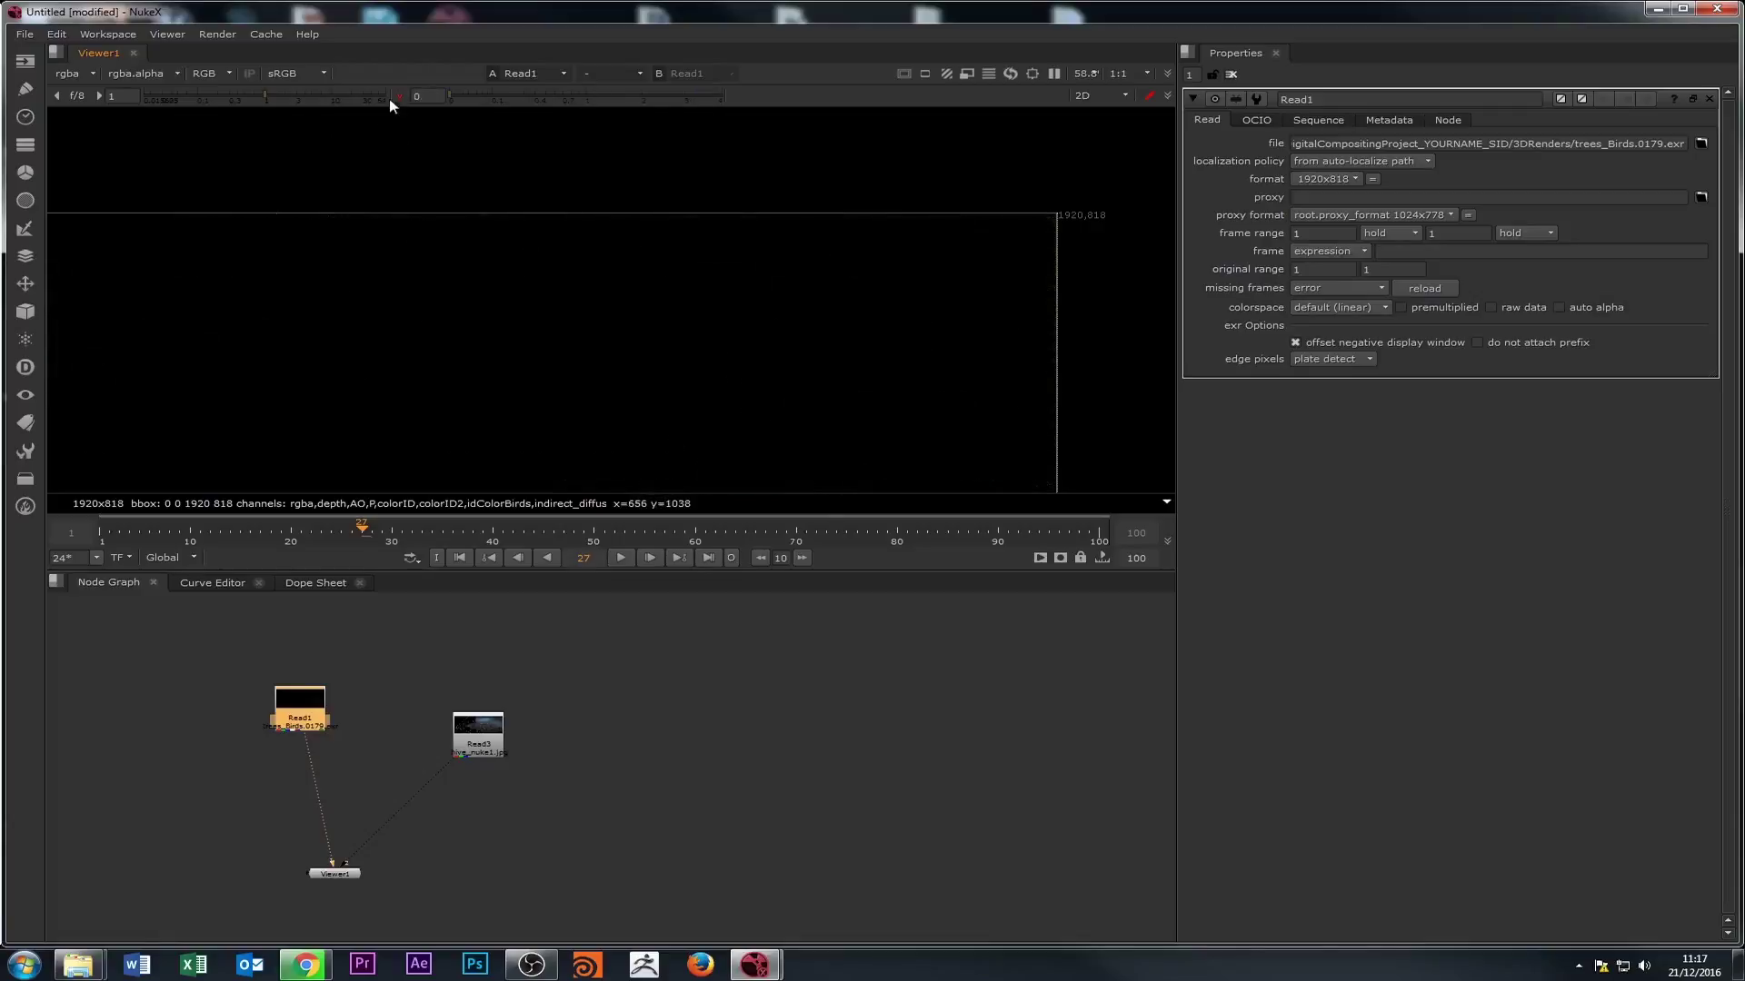
- Reset the viewer gamma to 1 and raise the viewer gain to 26
click(400, 98)
scroll(409, 253, down, 3)
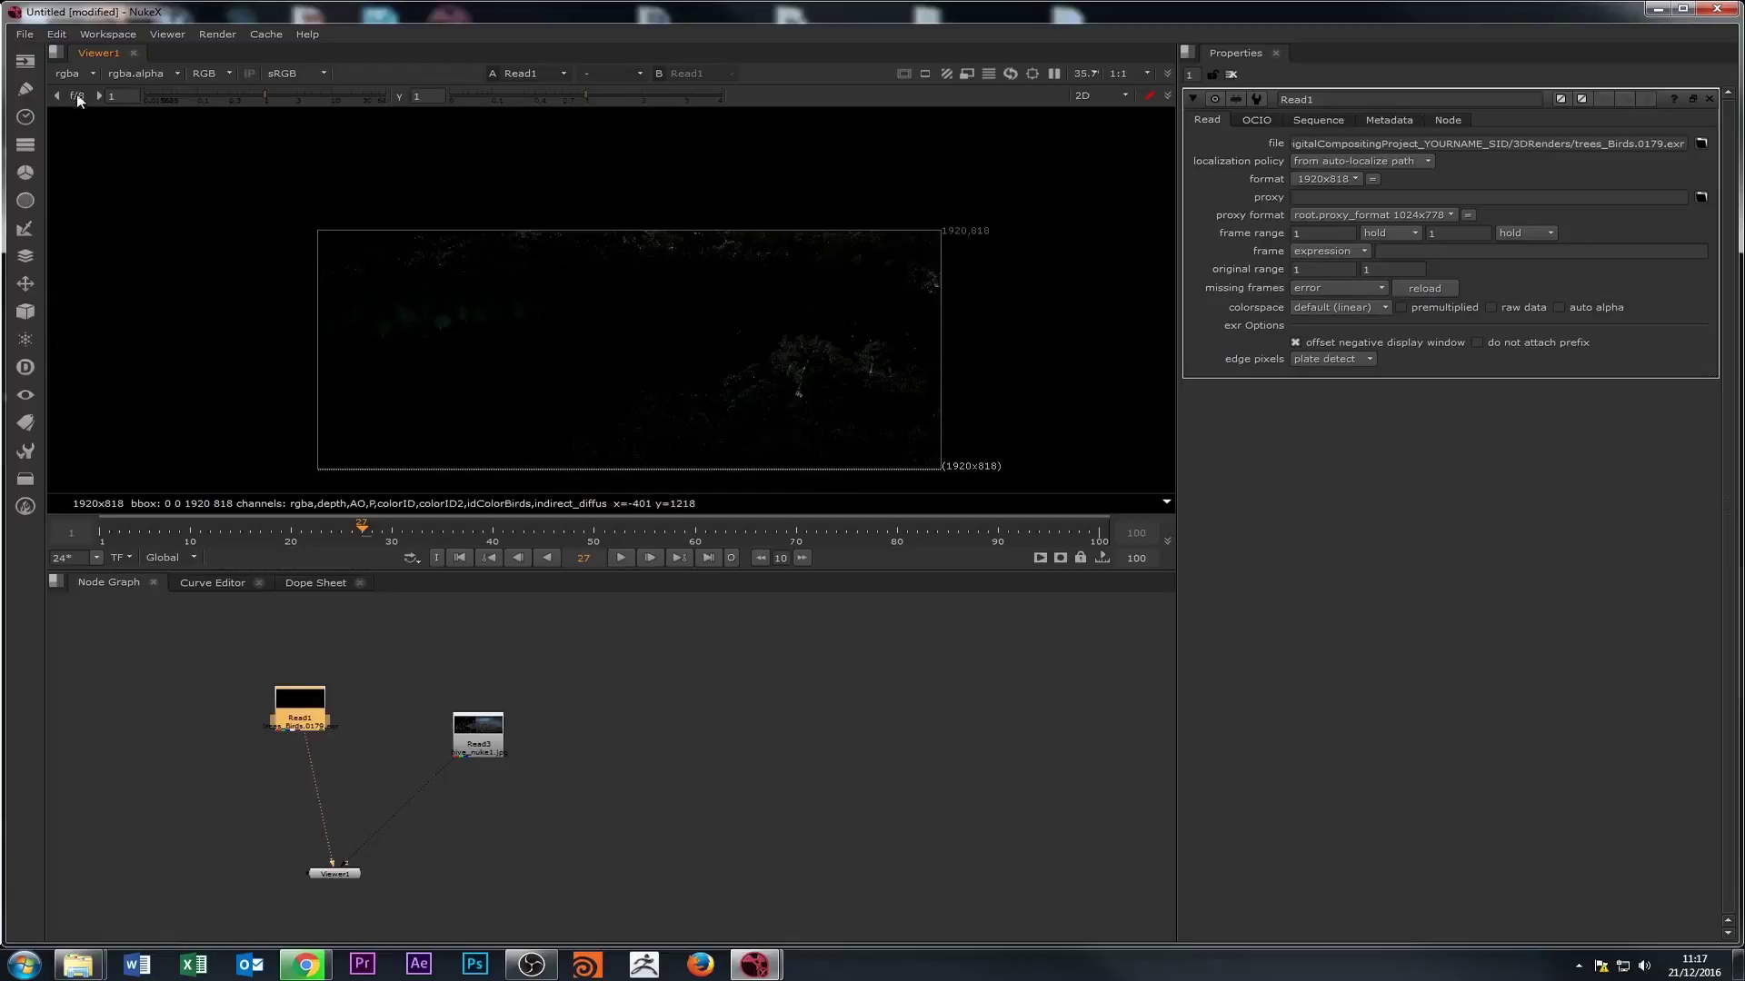
drag(264, 95, 358, 95)
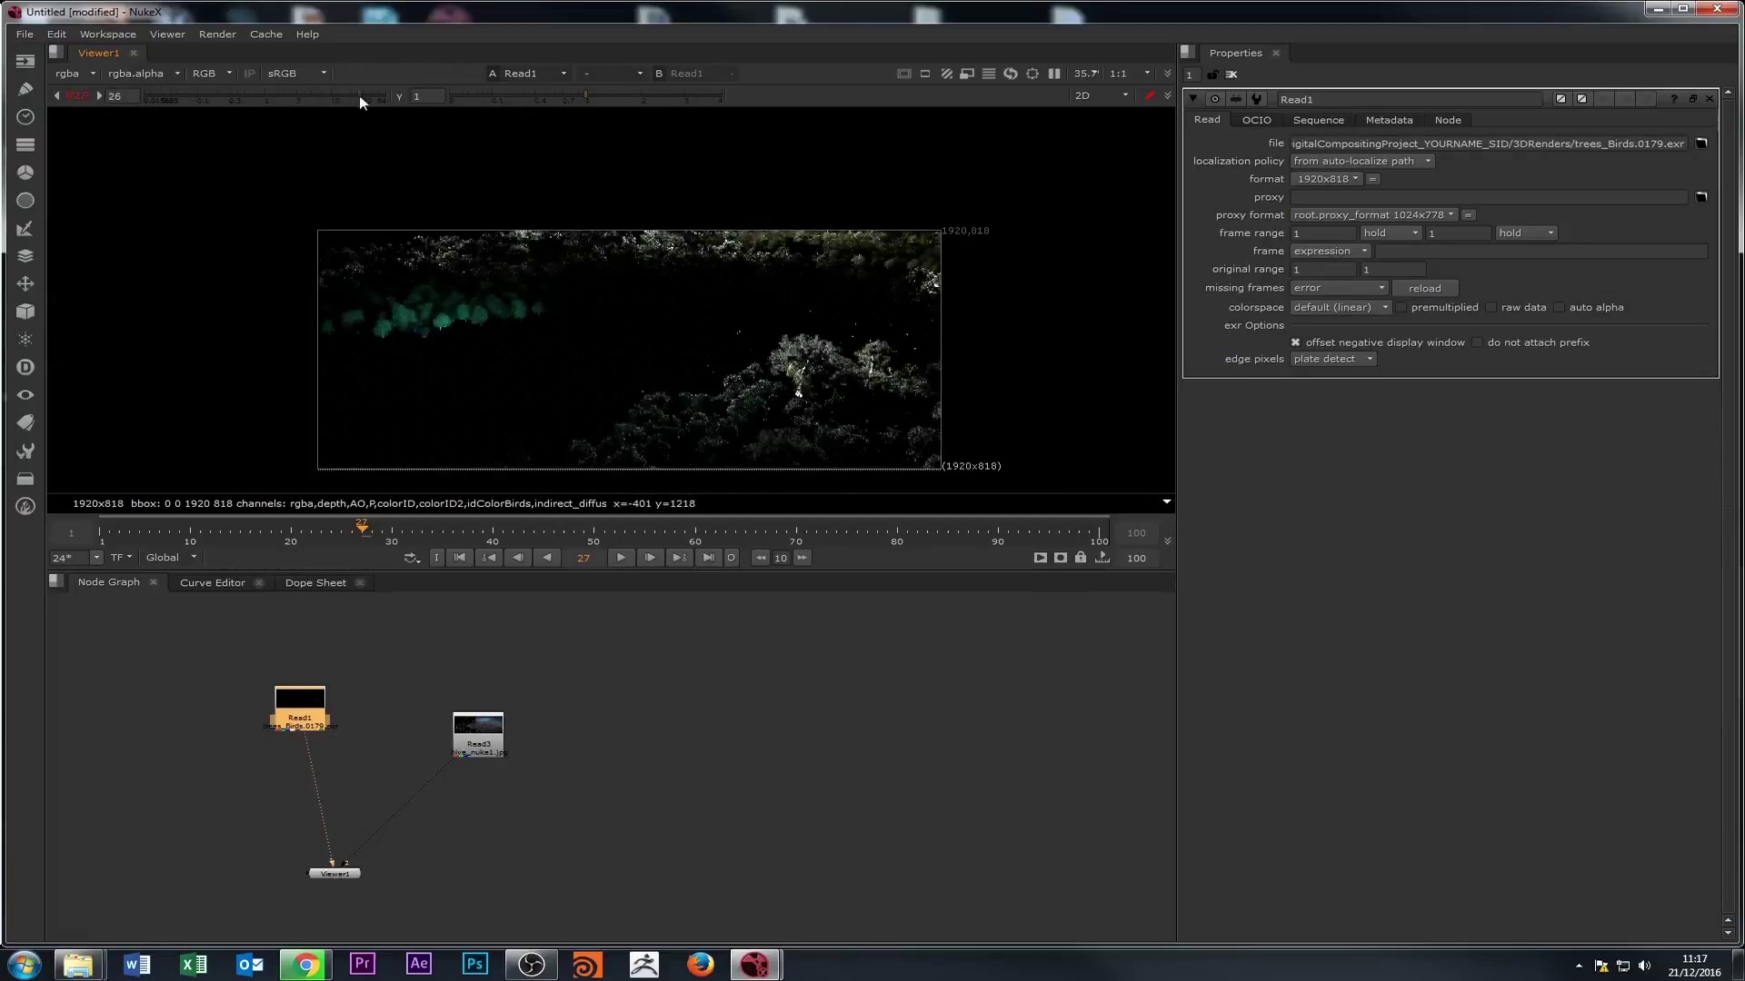
- Lower the viewer gain to about 0.01, raise it to 15, and inspect the teal trees in the trees_Birds render
click(216, 95)
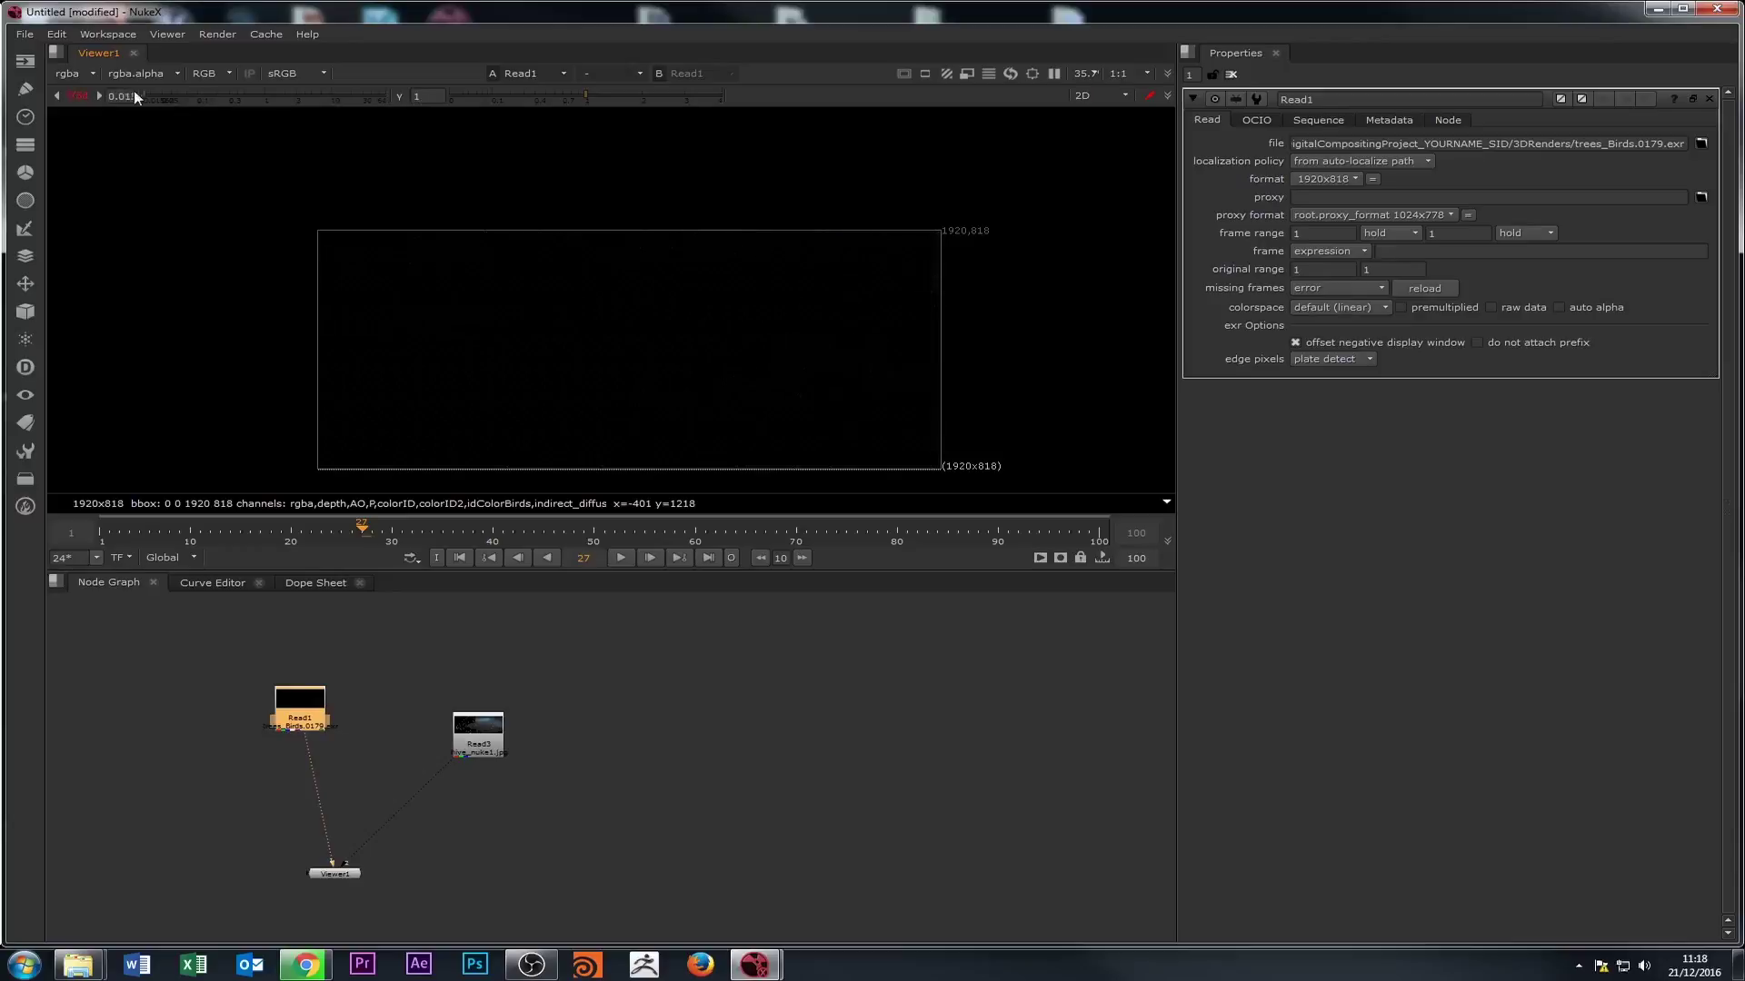
drag(145, 94, 344, 96)
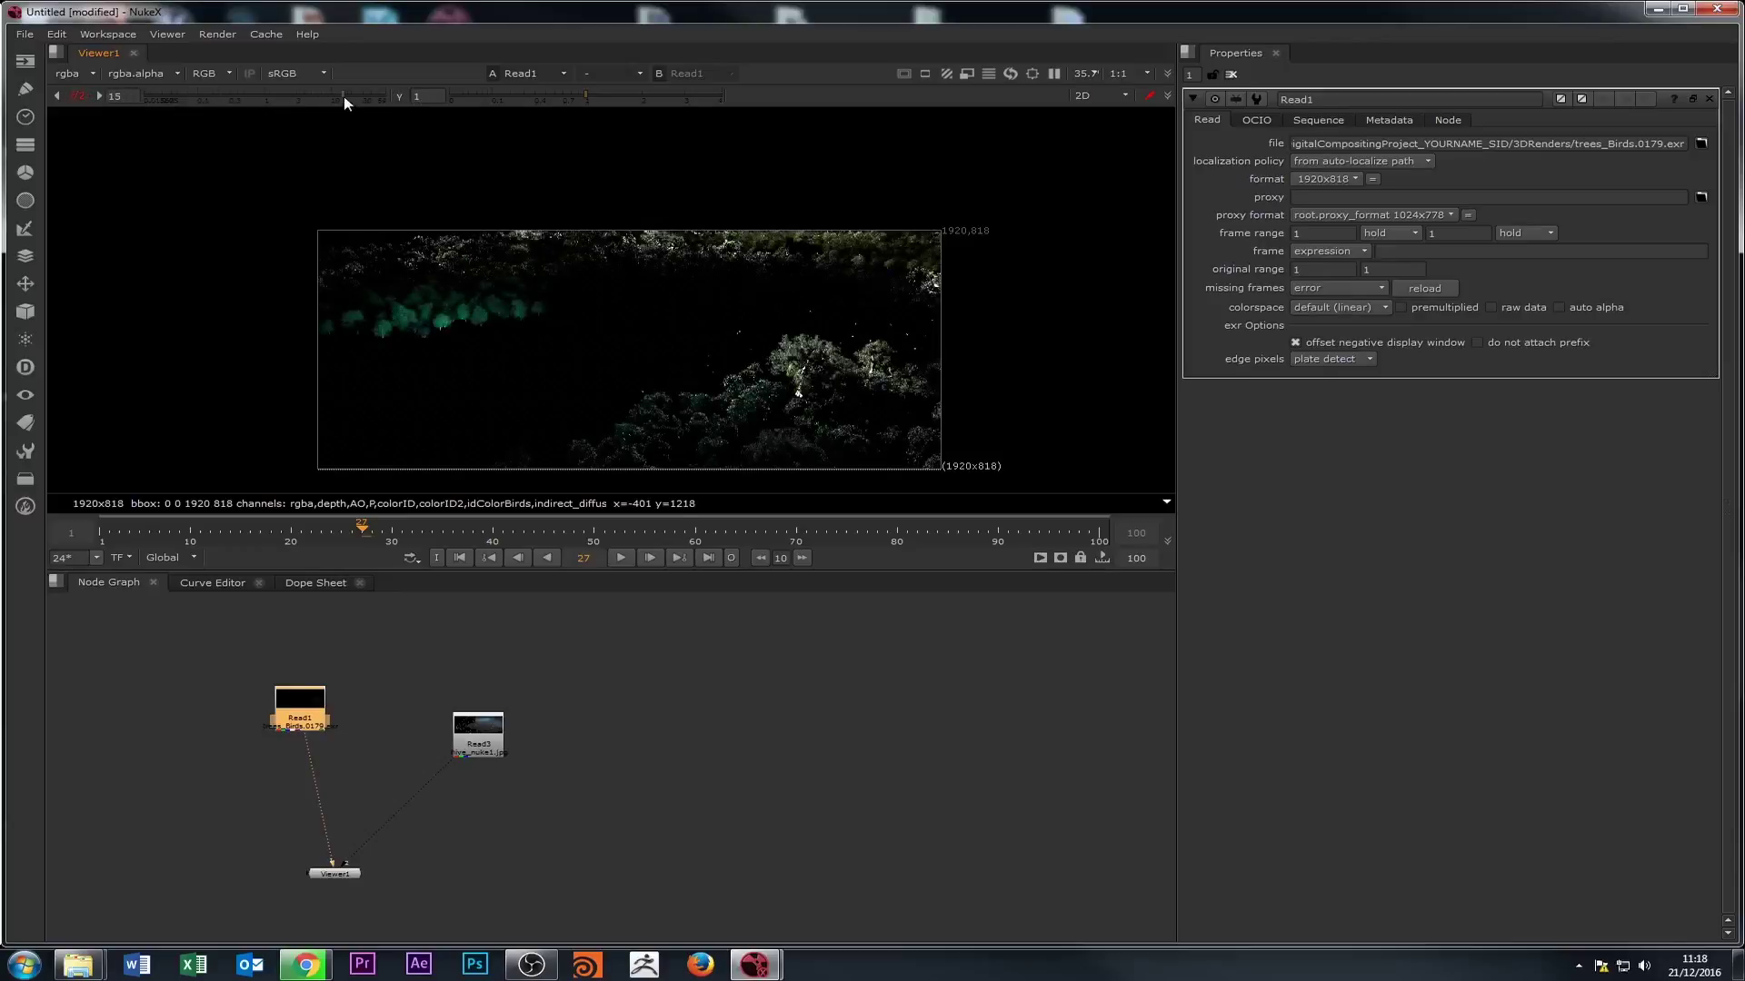
scroll(553, 309, up, 5)
scroll(612, 339, down, 2)
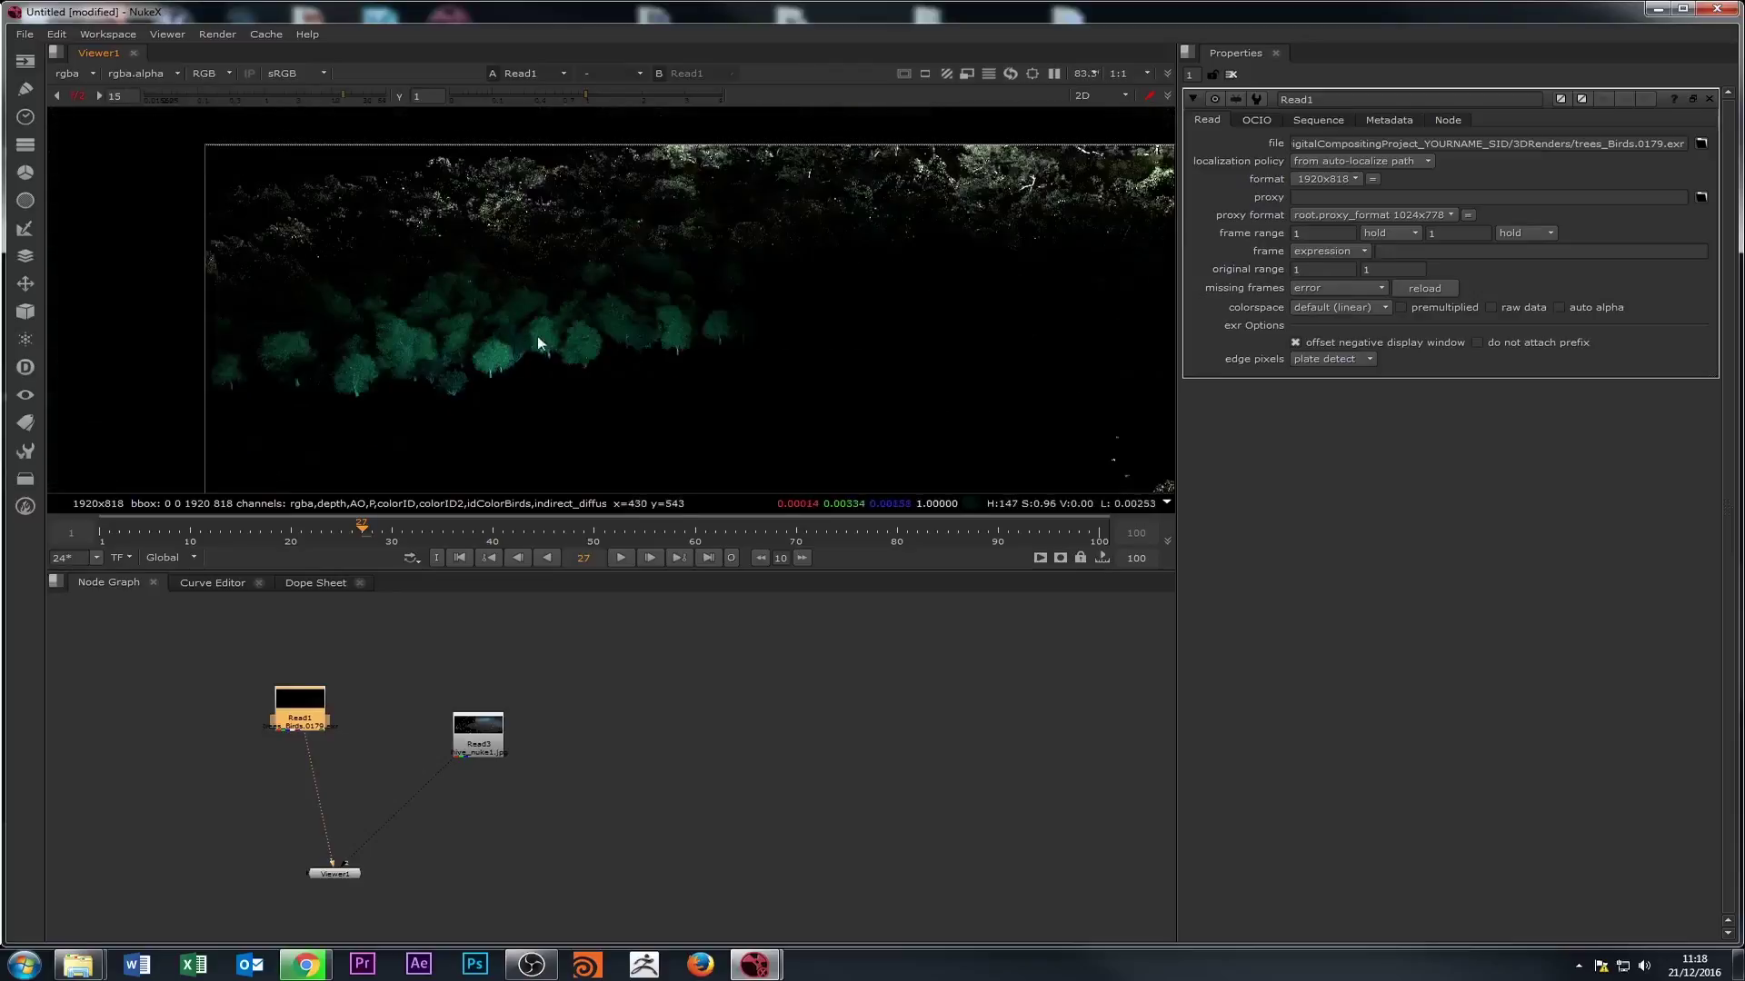
- Move the trees_Birds read node slightly up in the node graph, and reset the viewer gain to 1
drag(327, 692, 326, 683)
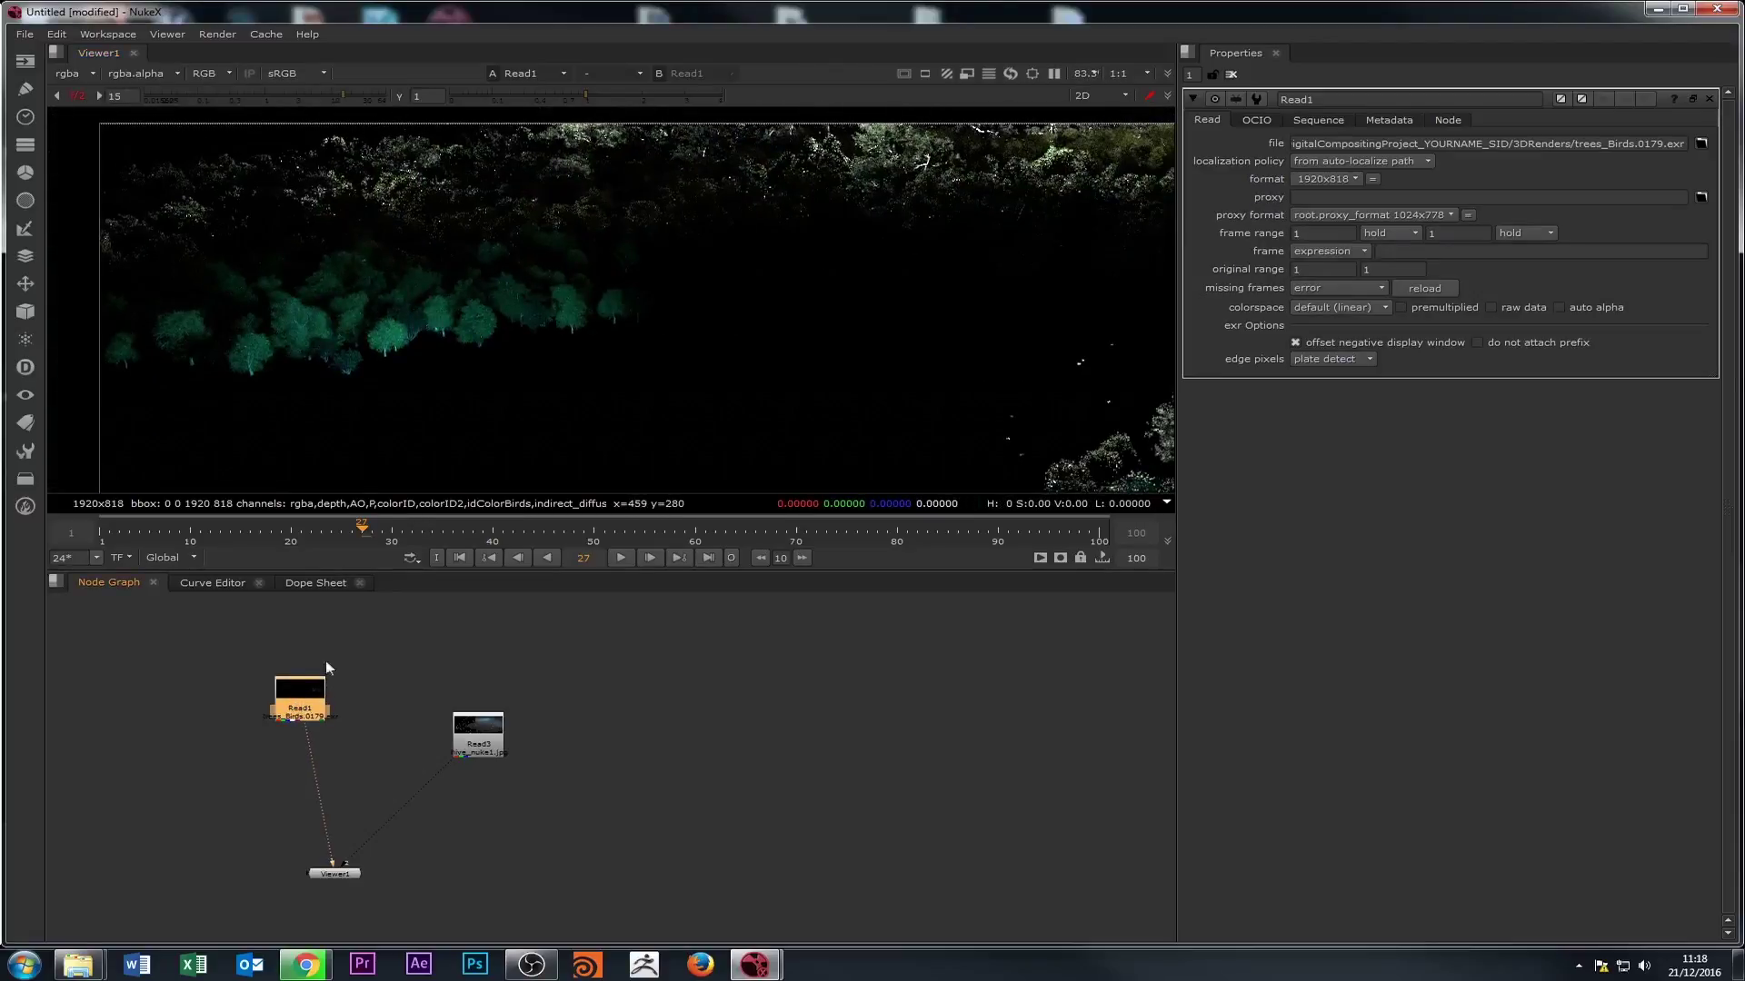
click(76, 96)
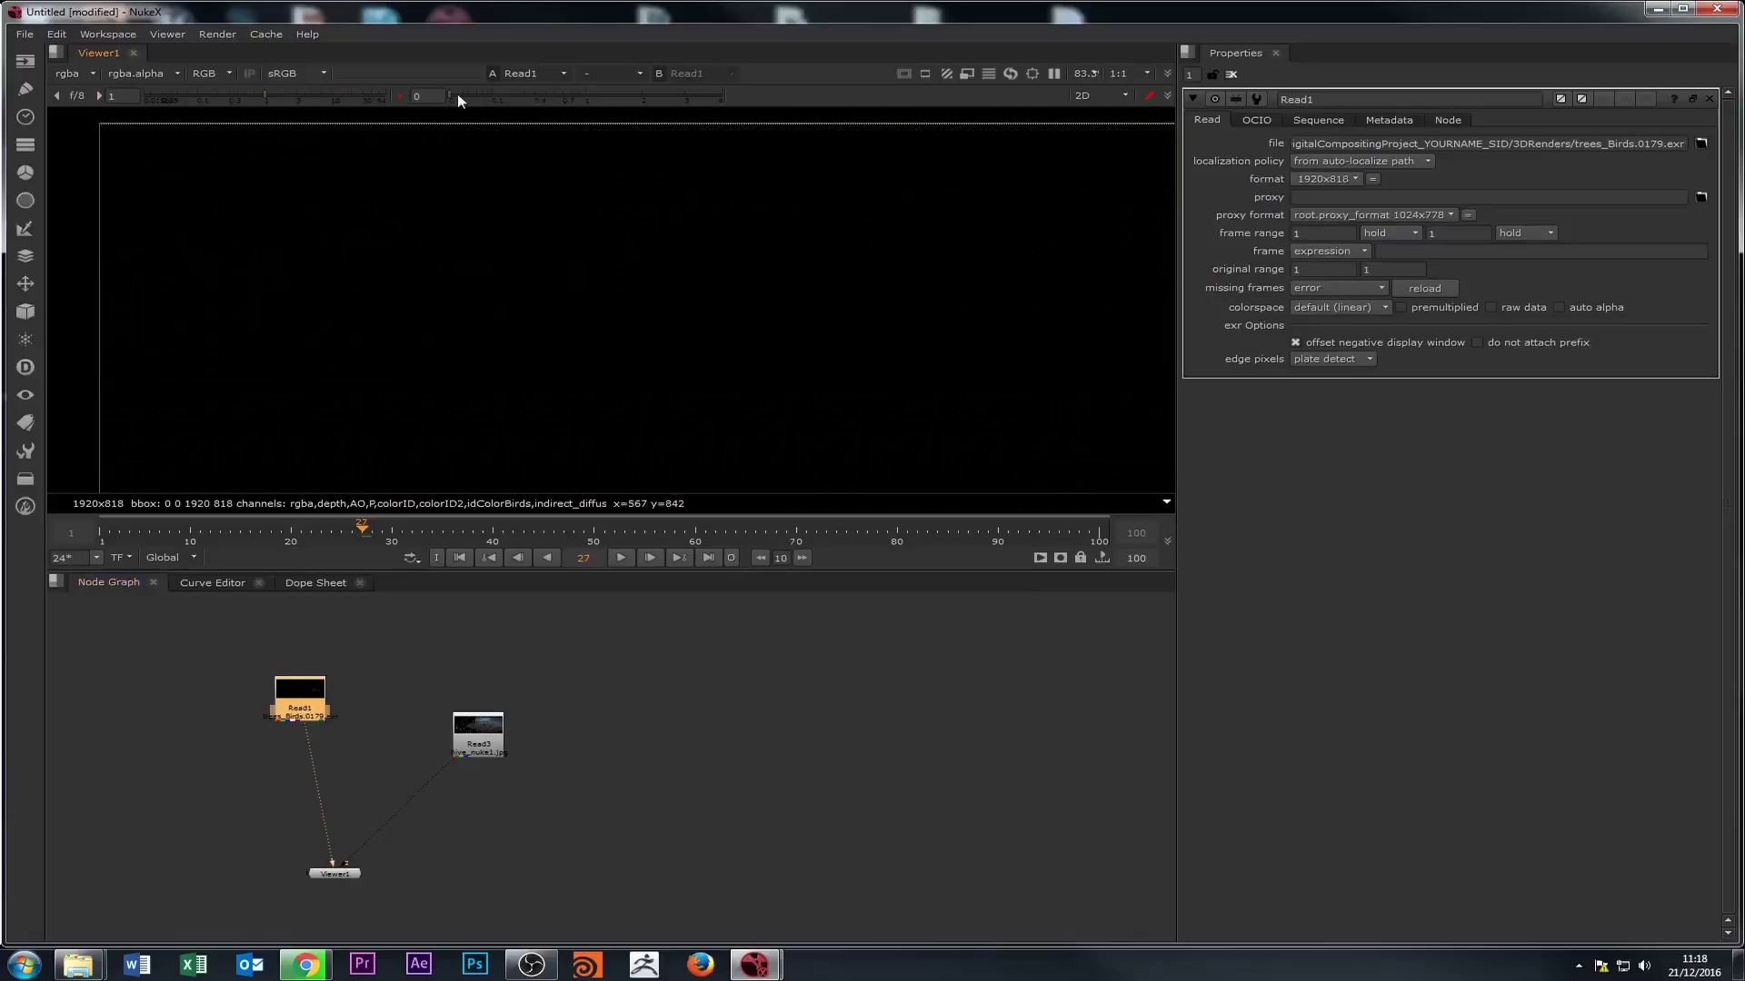
- Sweep the viewer gamma upward from 0 and toggle it repeatedly against its default of 1 to compare the trees_Birds render
drag(456, 95, 694, 96)
click(399, 96)
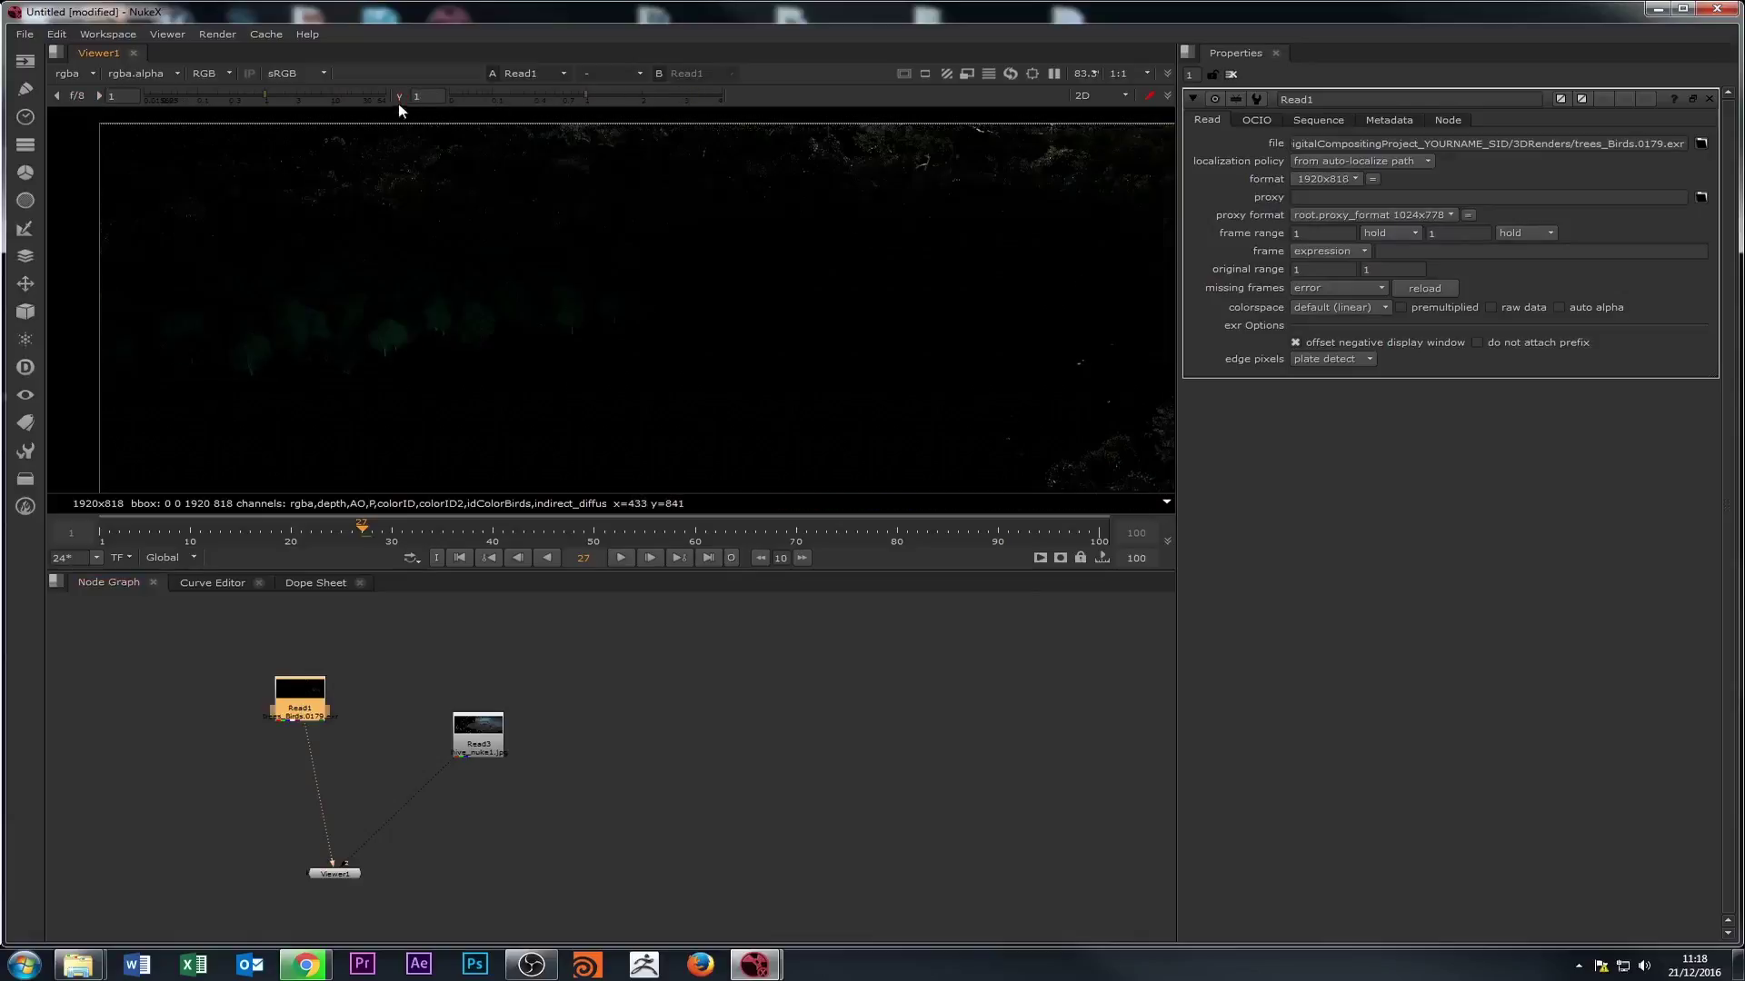
click(399, 97)
click(398, 97)
click(399, 96)
click(399, 96)
click(399, 97)
click(399, 96)
click(399, 96)
click(399, 96)
drag(552, 101, 587, 97)
- Raise the viewer gain to 64 and toggle it against its default, ending at 1
drag(254, 94, 383, 98)
click(70, 96)
click(69, 95)
click(69, 95)
click(71, 96)
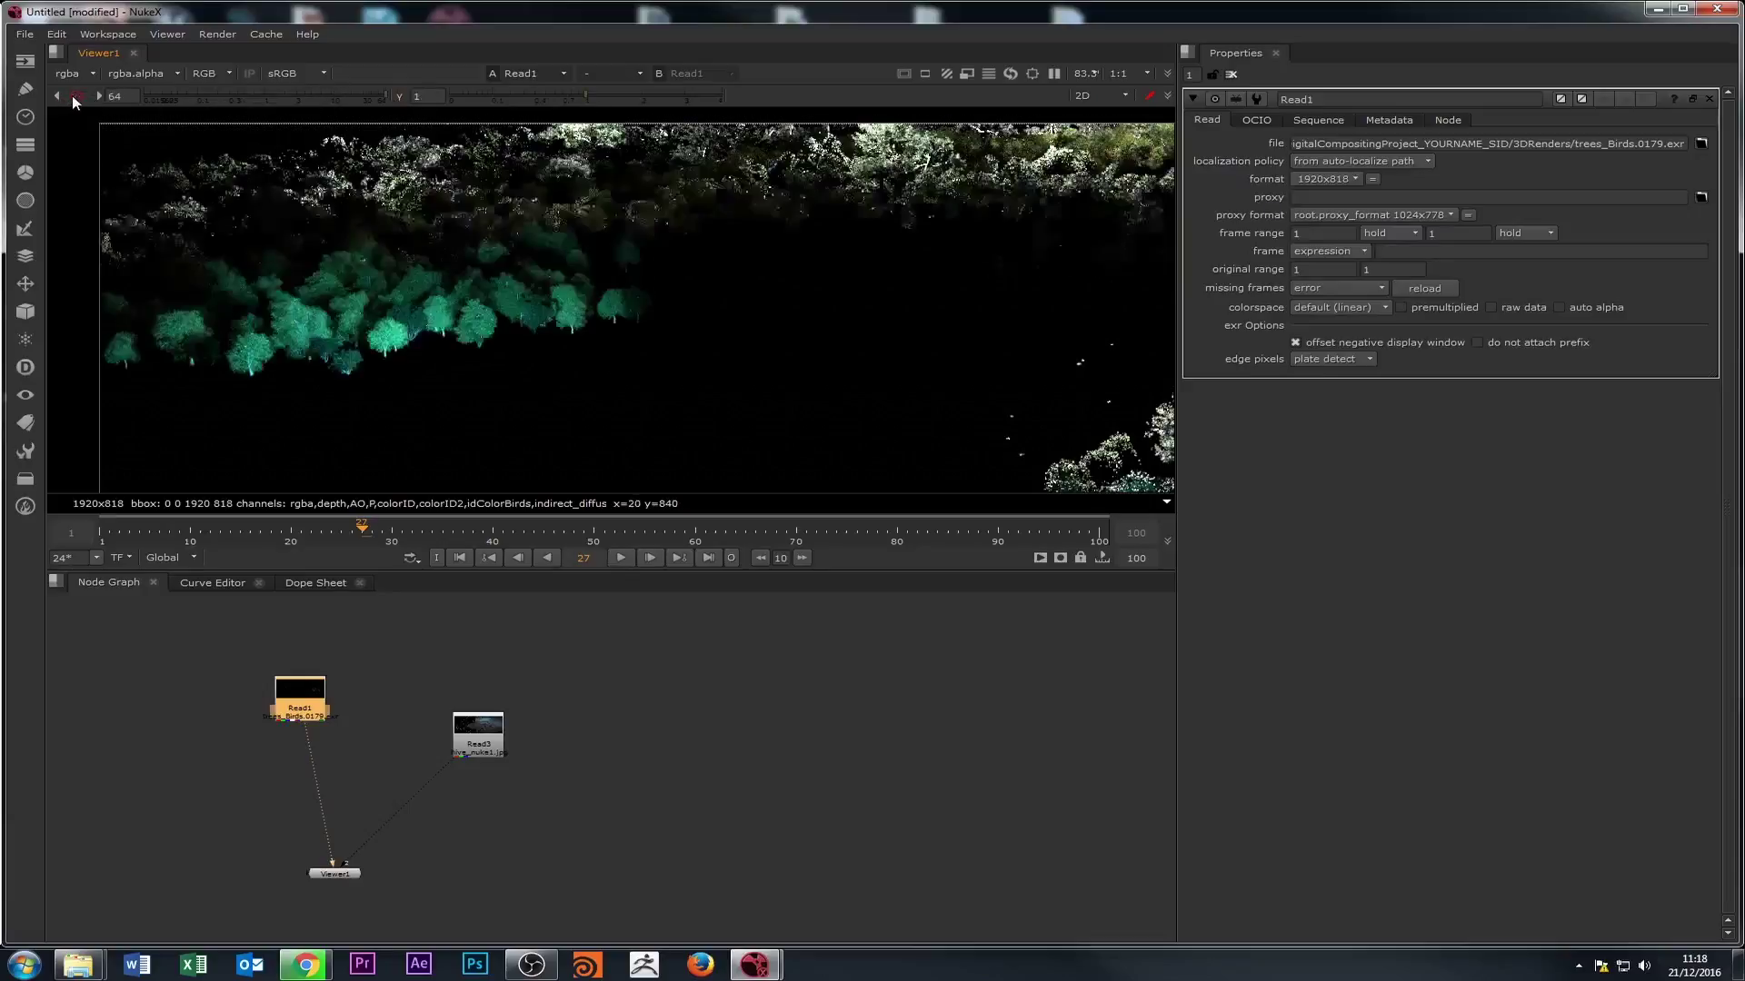
click(73, 95)
scroll(486, 292, down, 3)
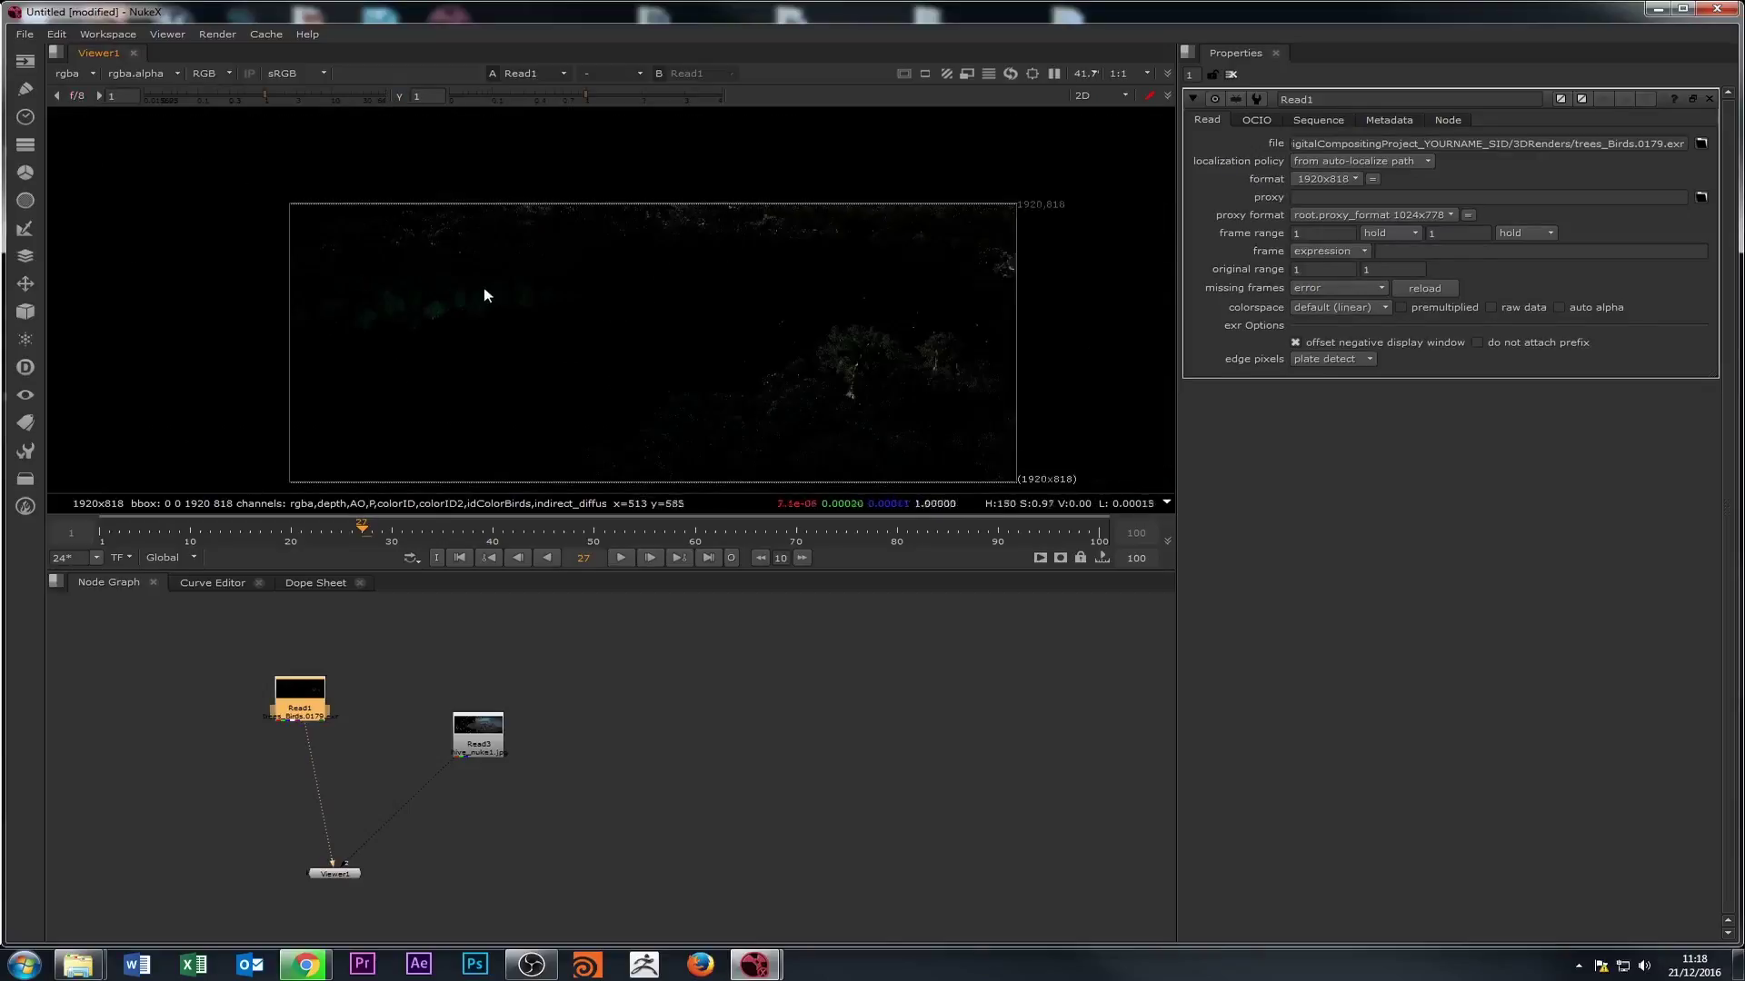
- Raise the viewer gain to 5 to inspect the trees up close, and reset it to 1
scroll(471, 280, up, 4)
drag(256, 107, 311, 96)
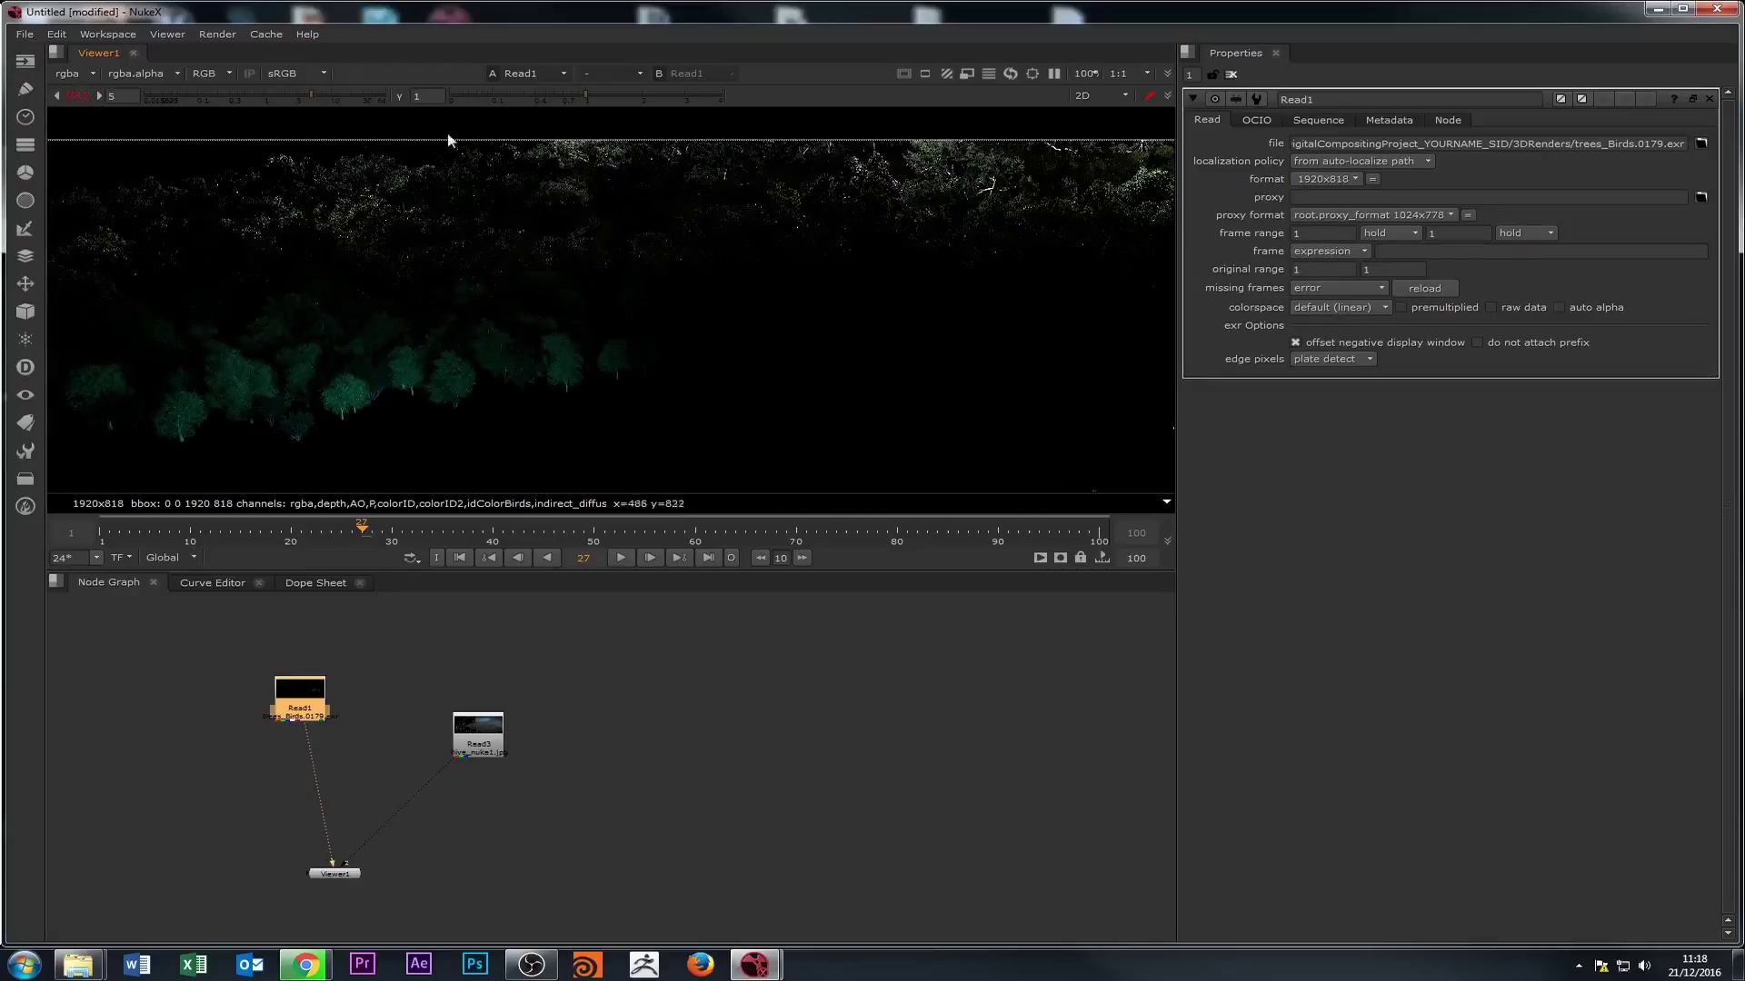
click(82, 96)
scroll(557, 324, down, 5)
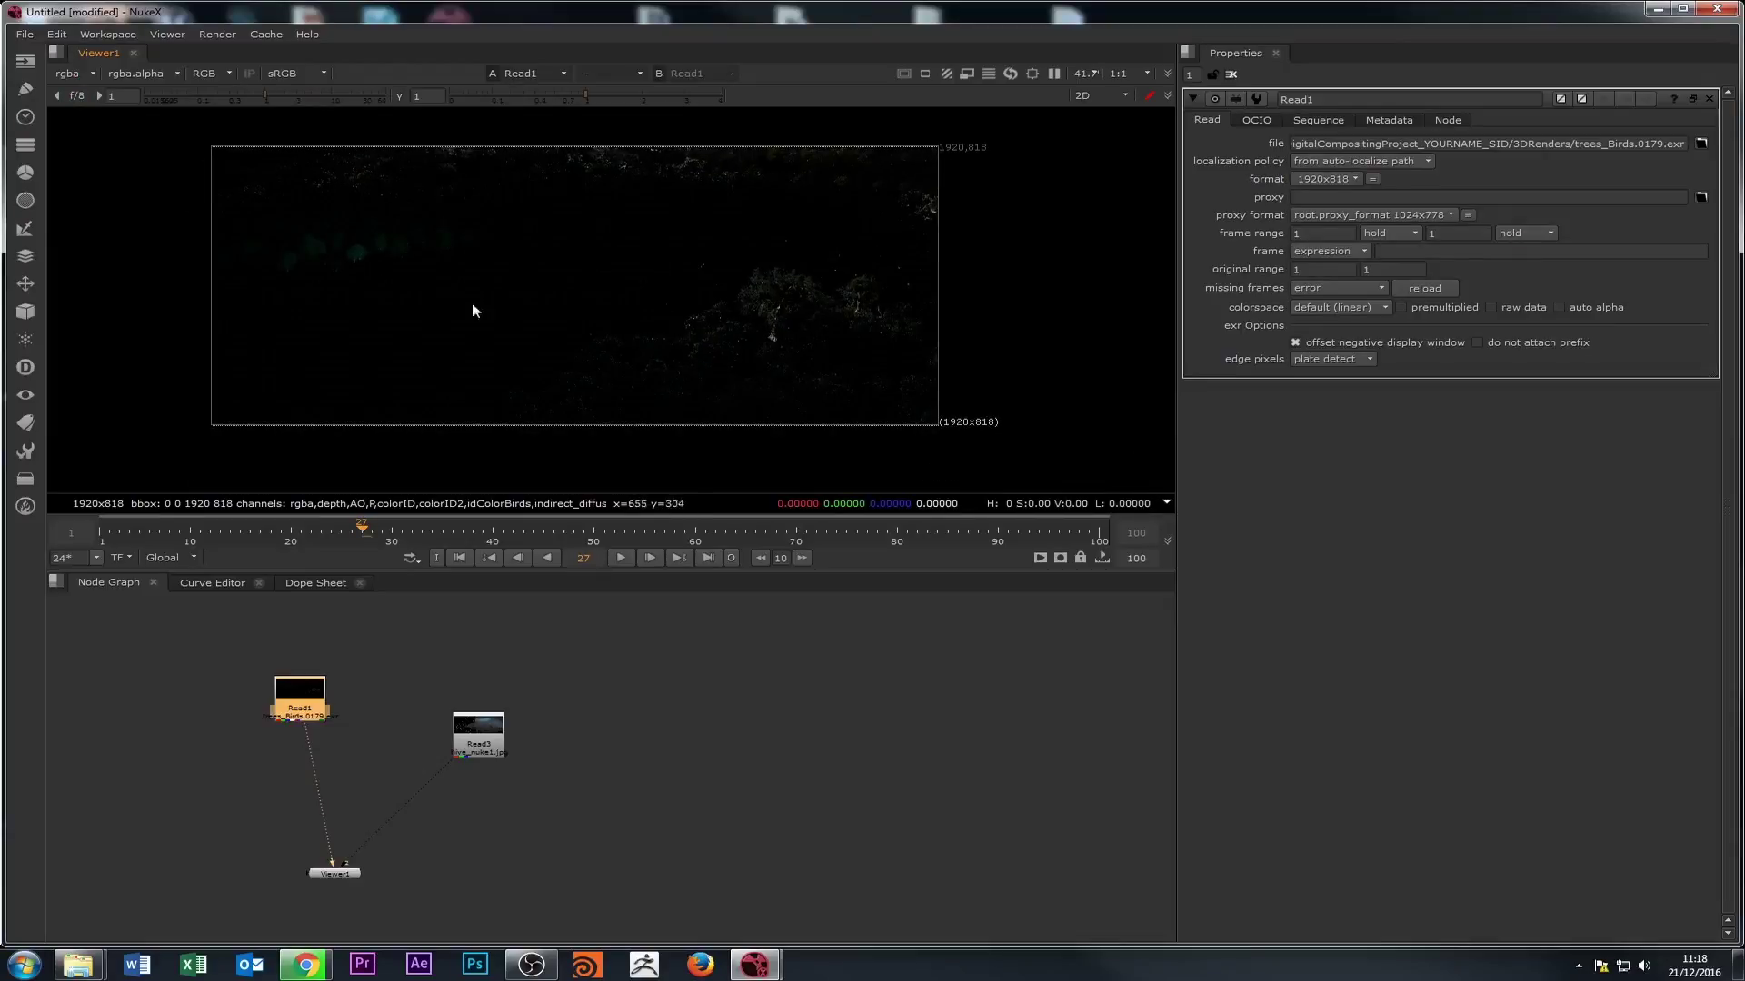
scroll(509, 300, up, 2)
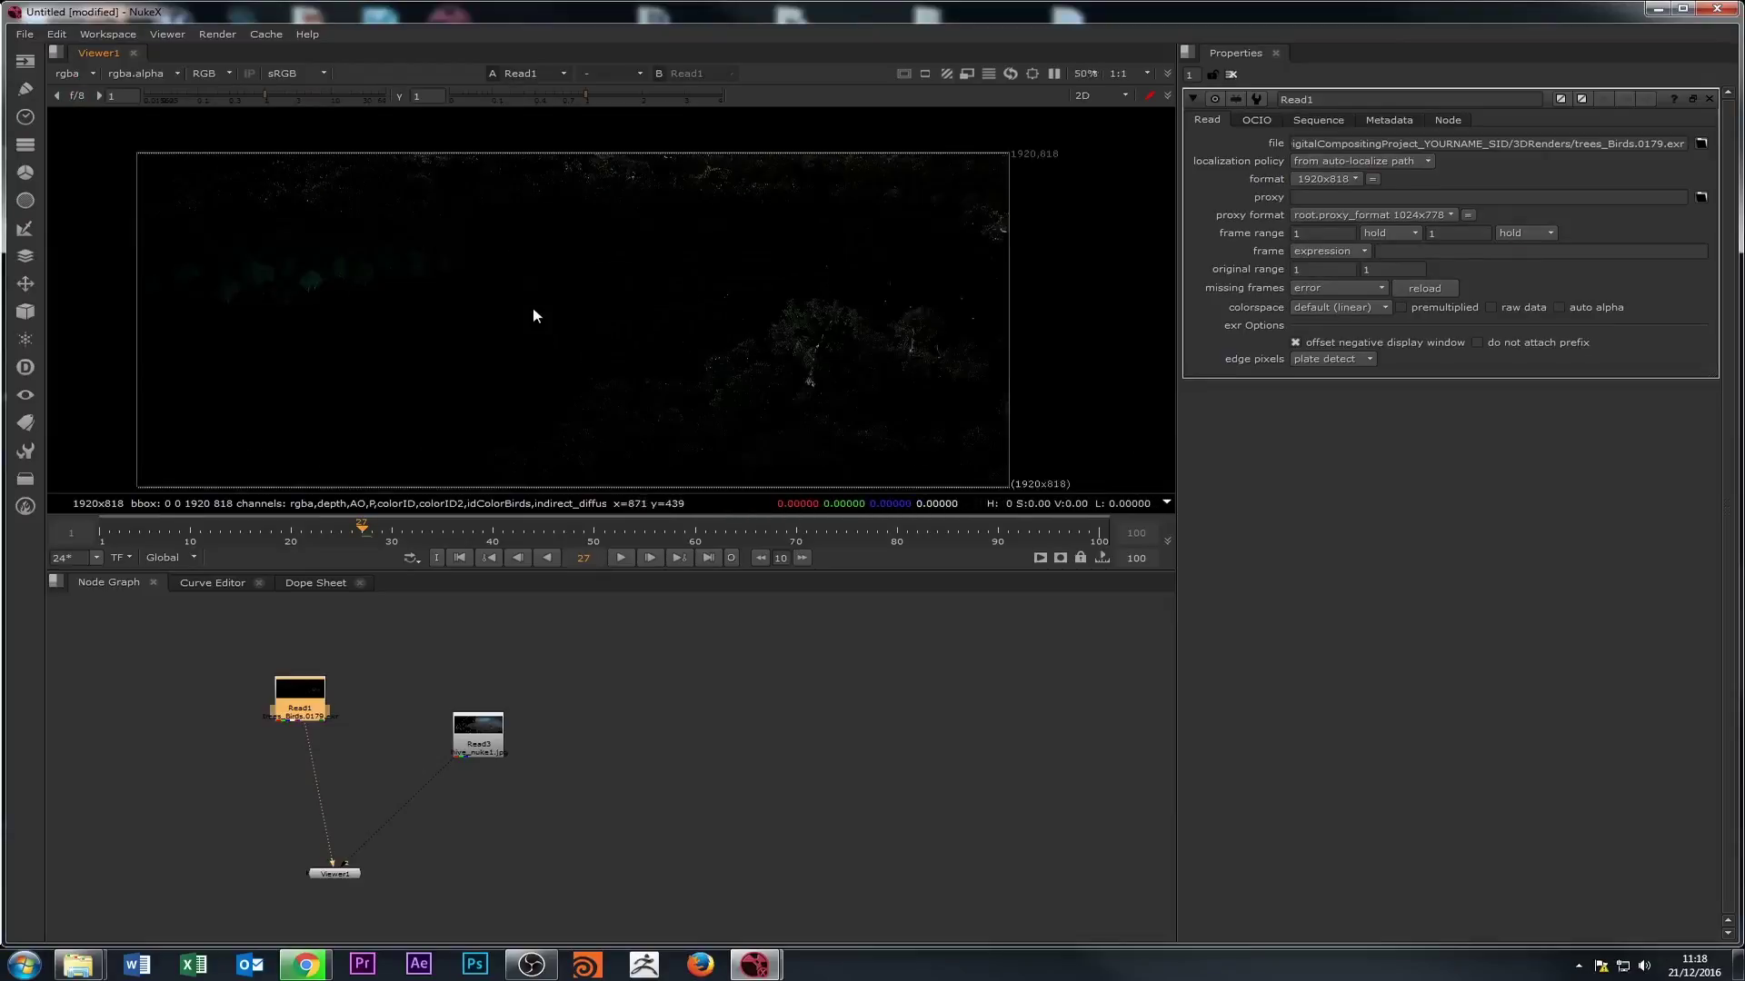
scroll(546, 296, down, 2)
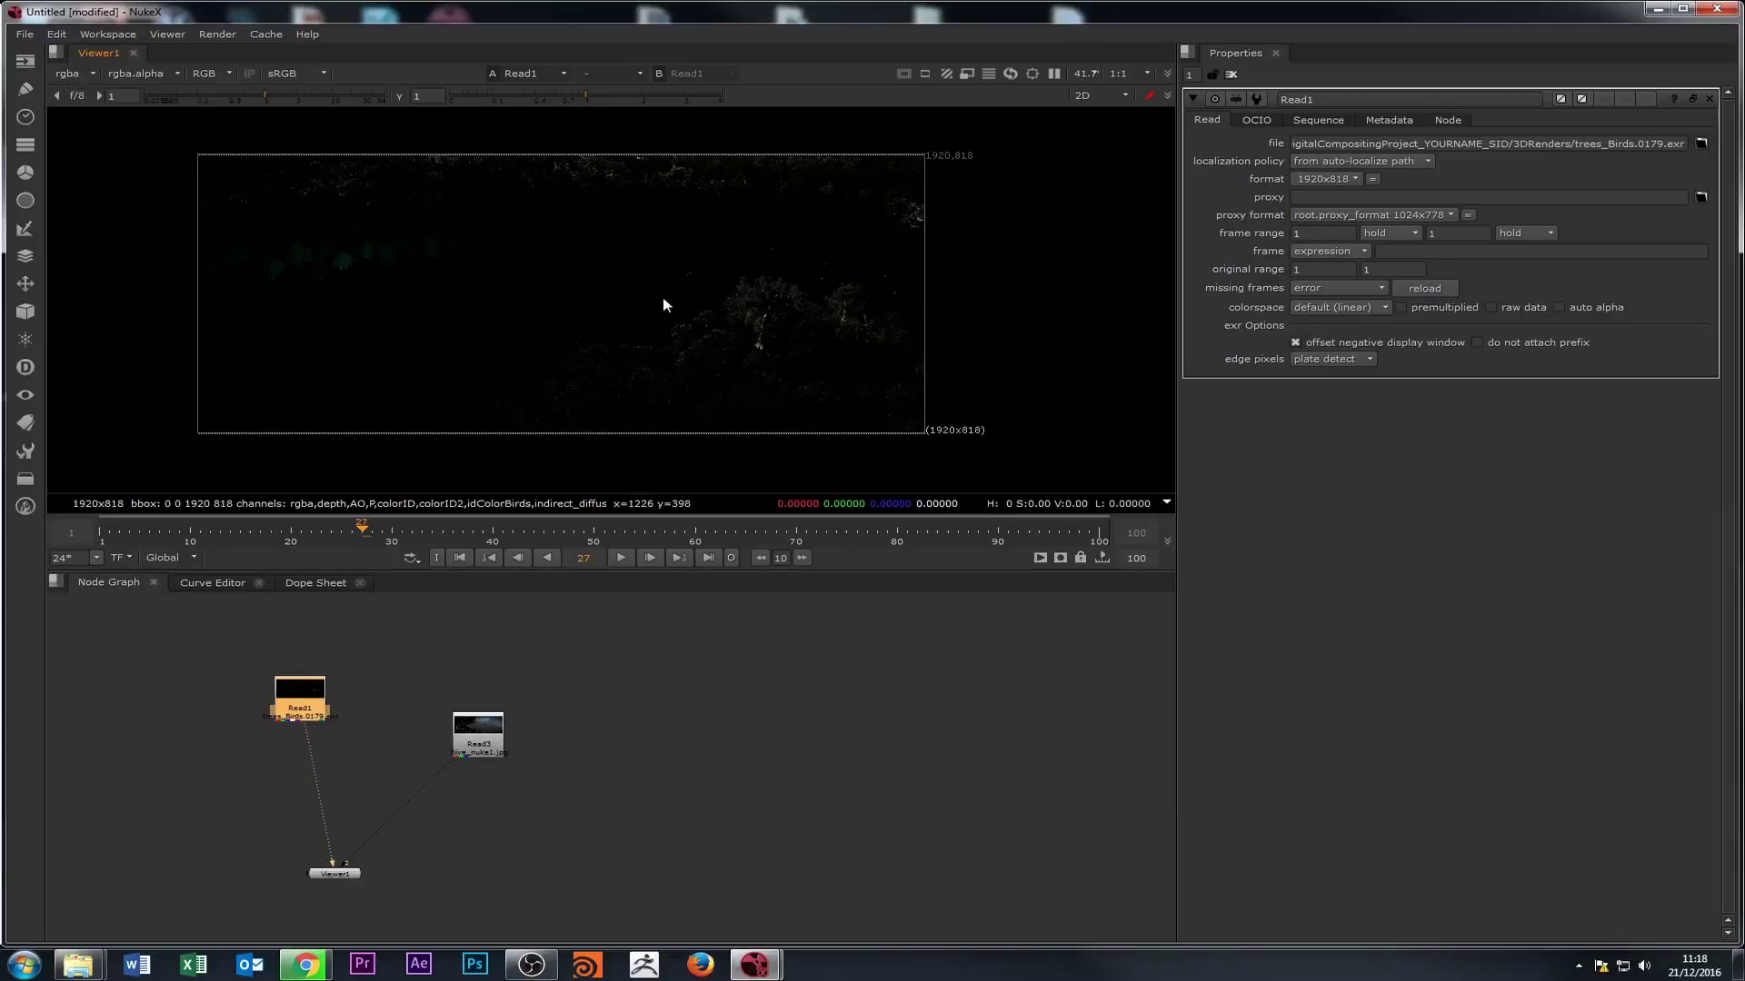
- View the red and green channels of the trees_Birds render in the viewer
key(r)
key(r)
key(r)
key(g)
- Display the alpha channel of the trees_Birds render, examine its tree and bird edges closely, and return to full colour
key(a)
scroll(662, 297, up, 10)
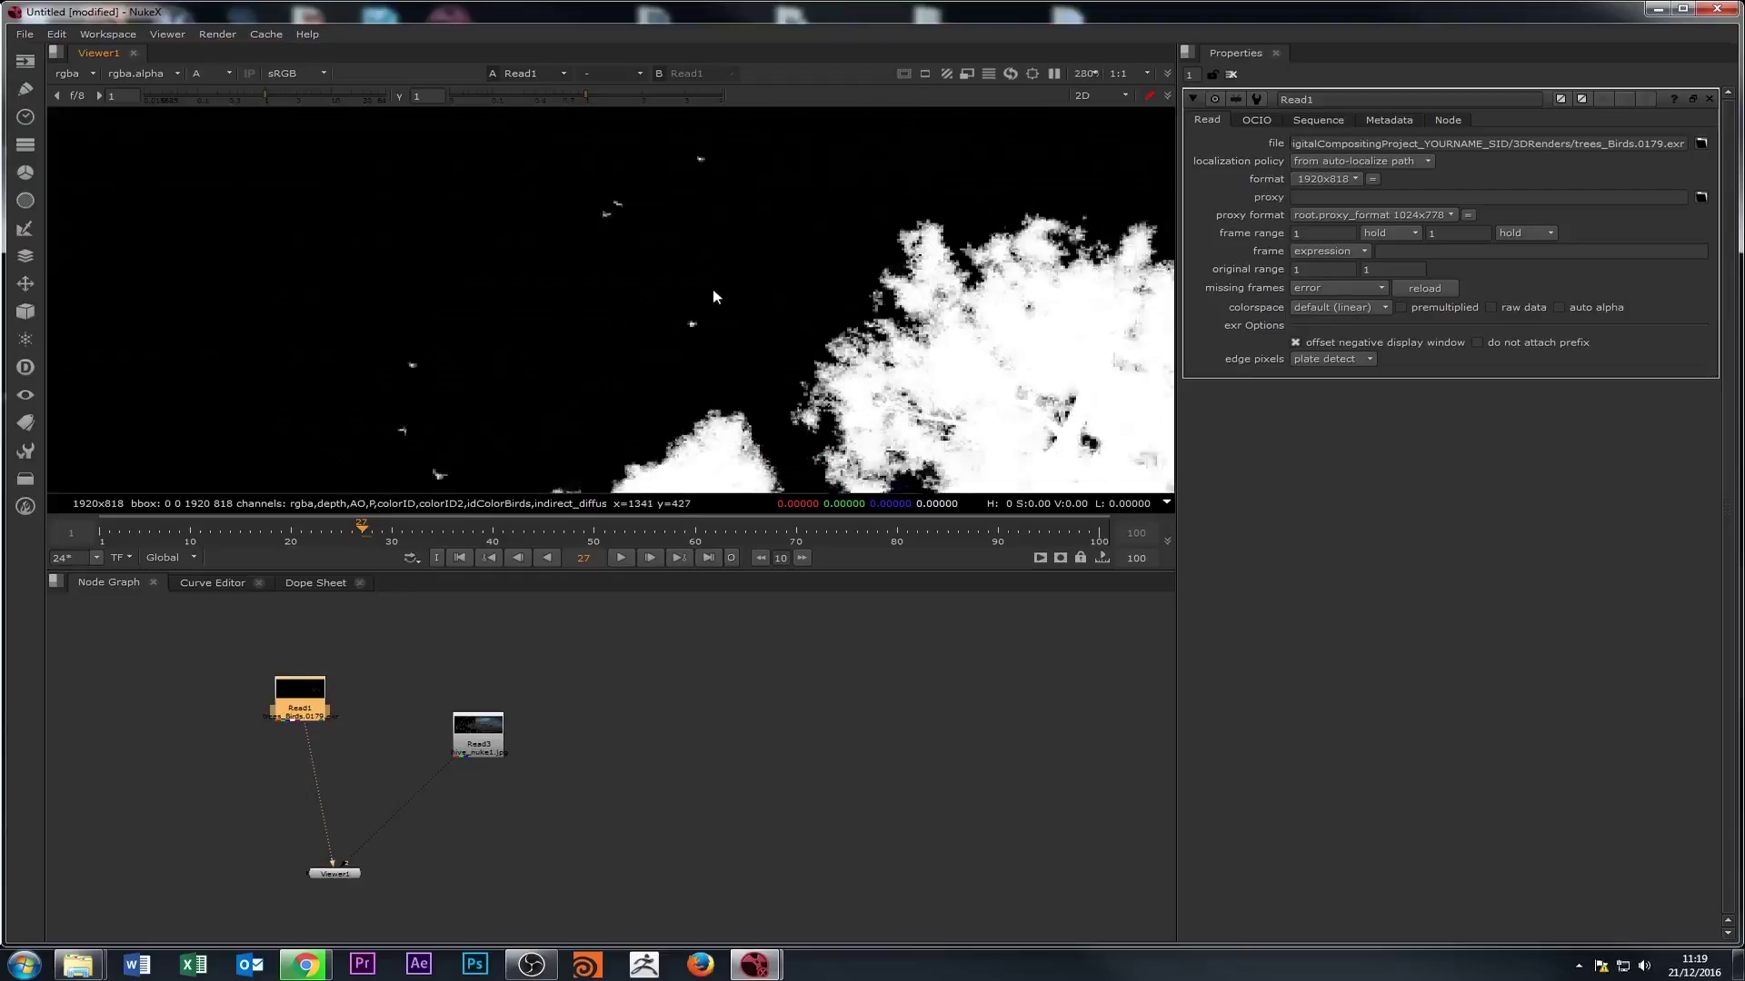
scroll(798, 299, down, 8)
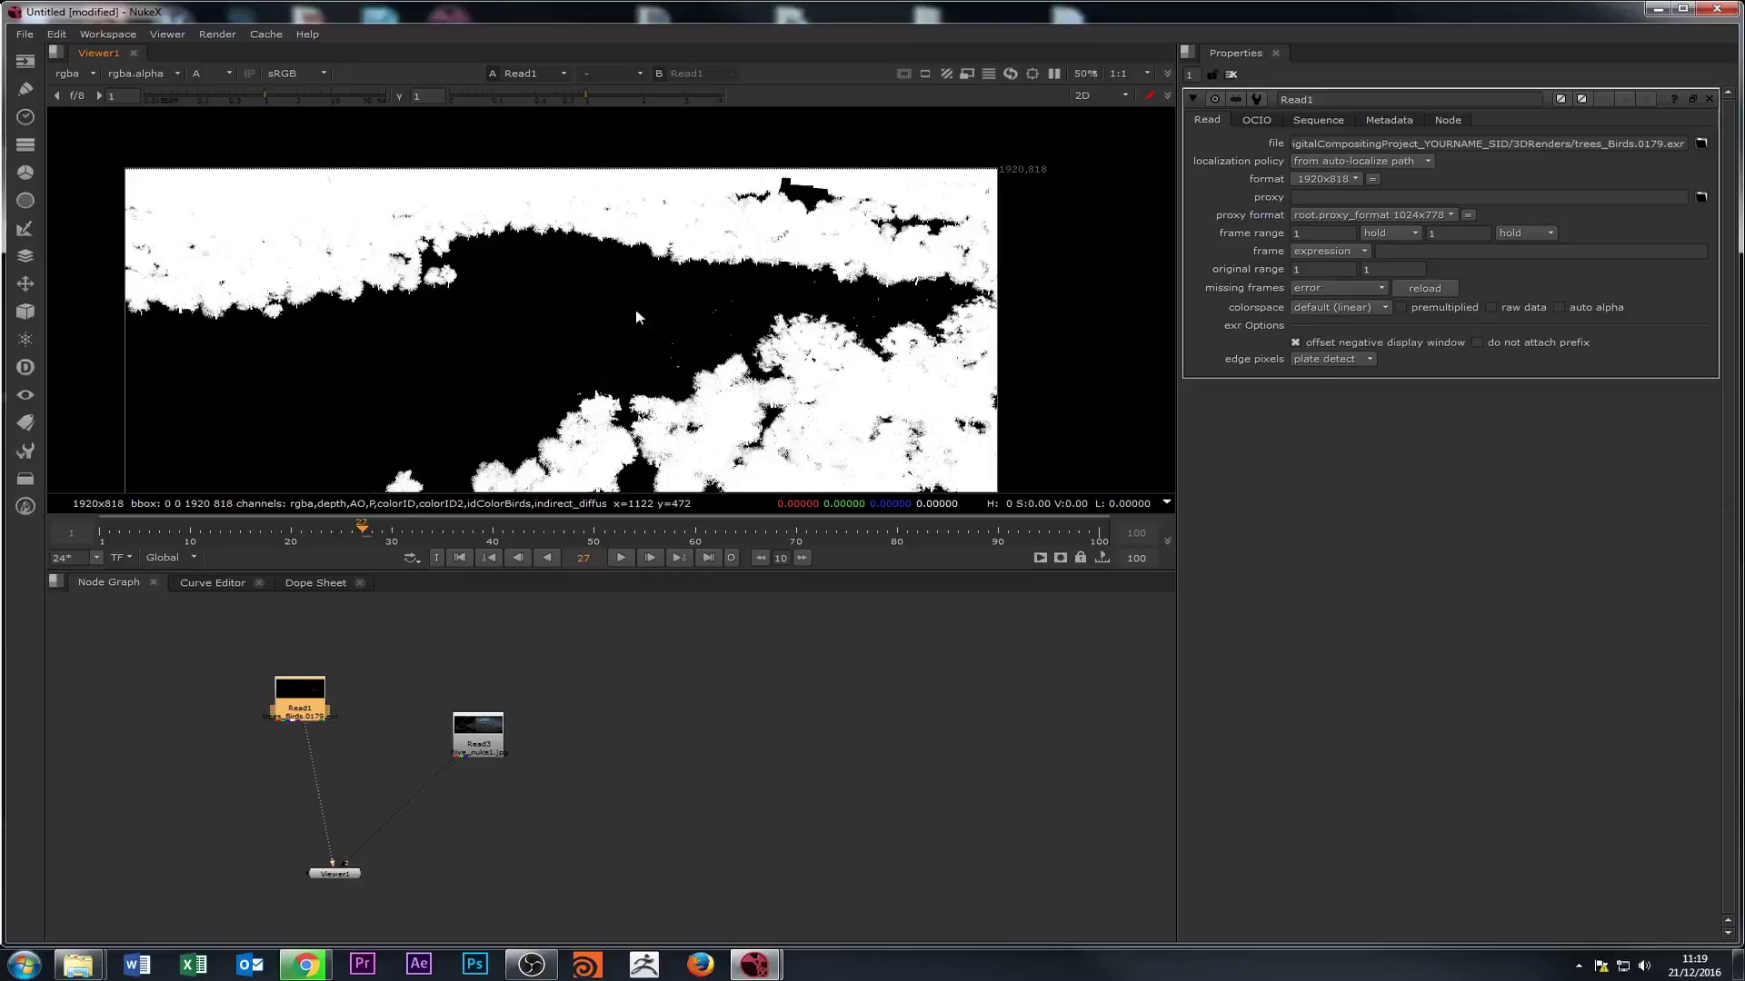
key(a)
key(a)
key(a)
- Examine the channel indicators on the trees_Birds read node, and view the render's green and blue channels
scroll(364, 717, up, 6)
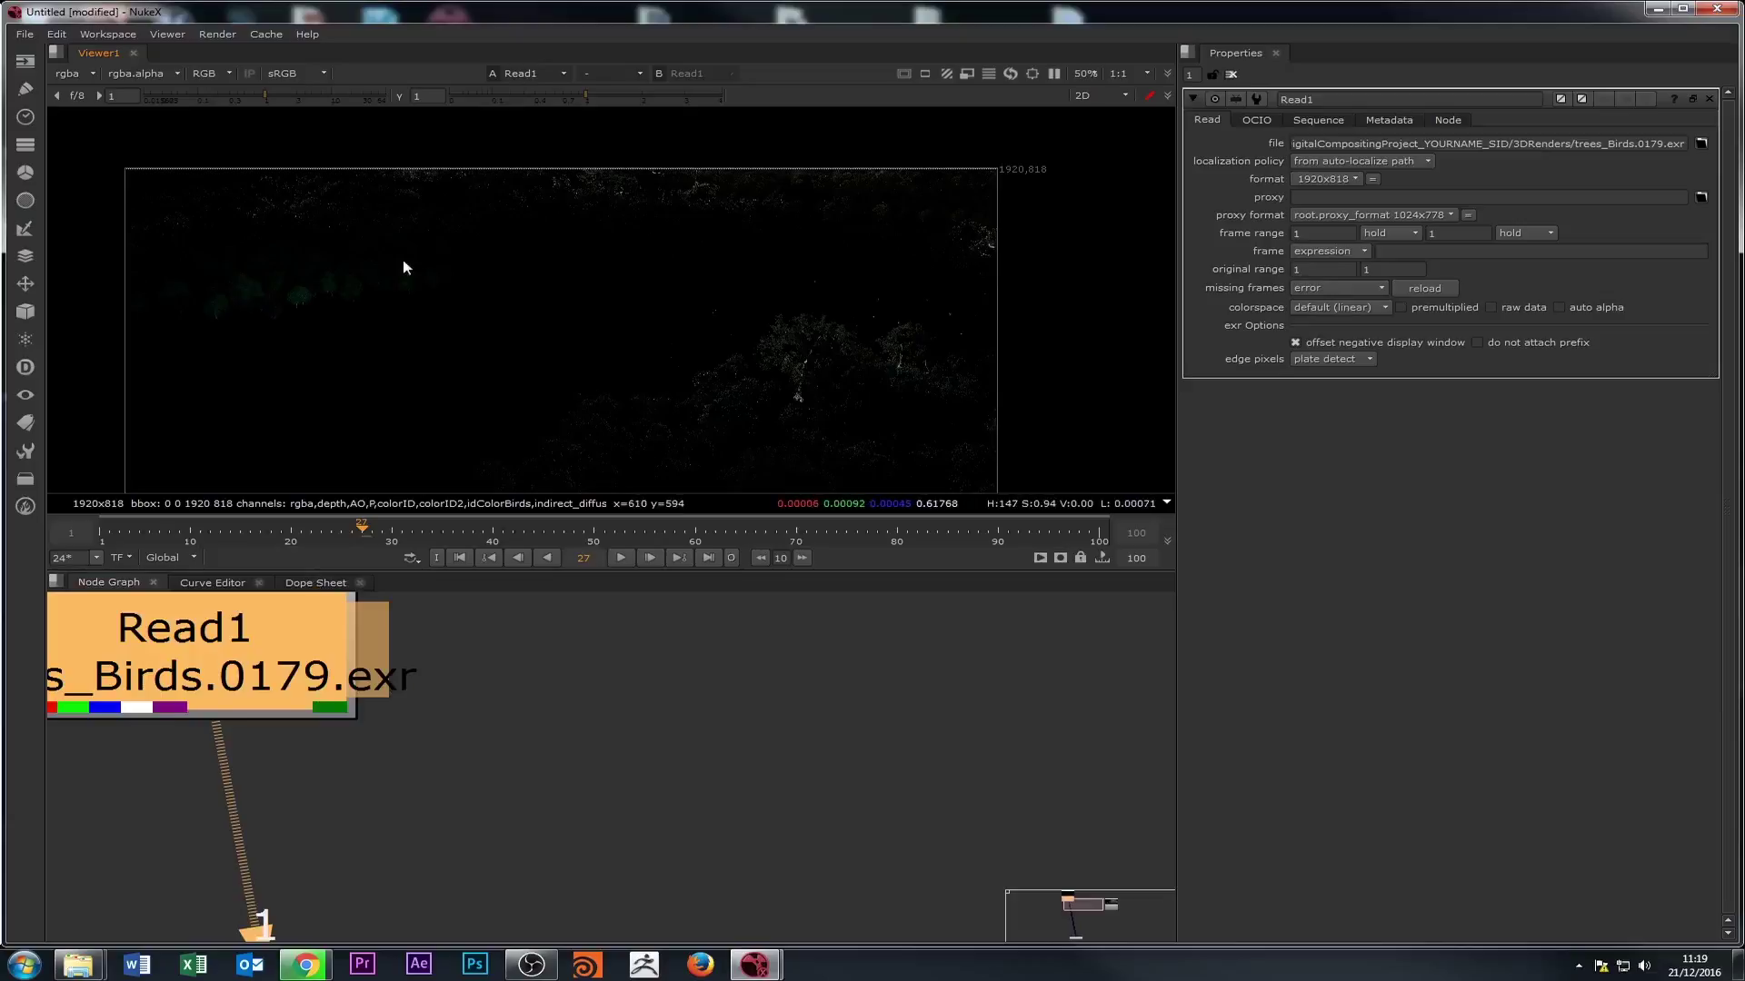
key(g)
key(b)
scroll(553, 314, down, 3)
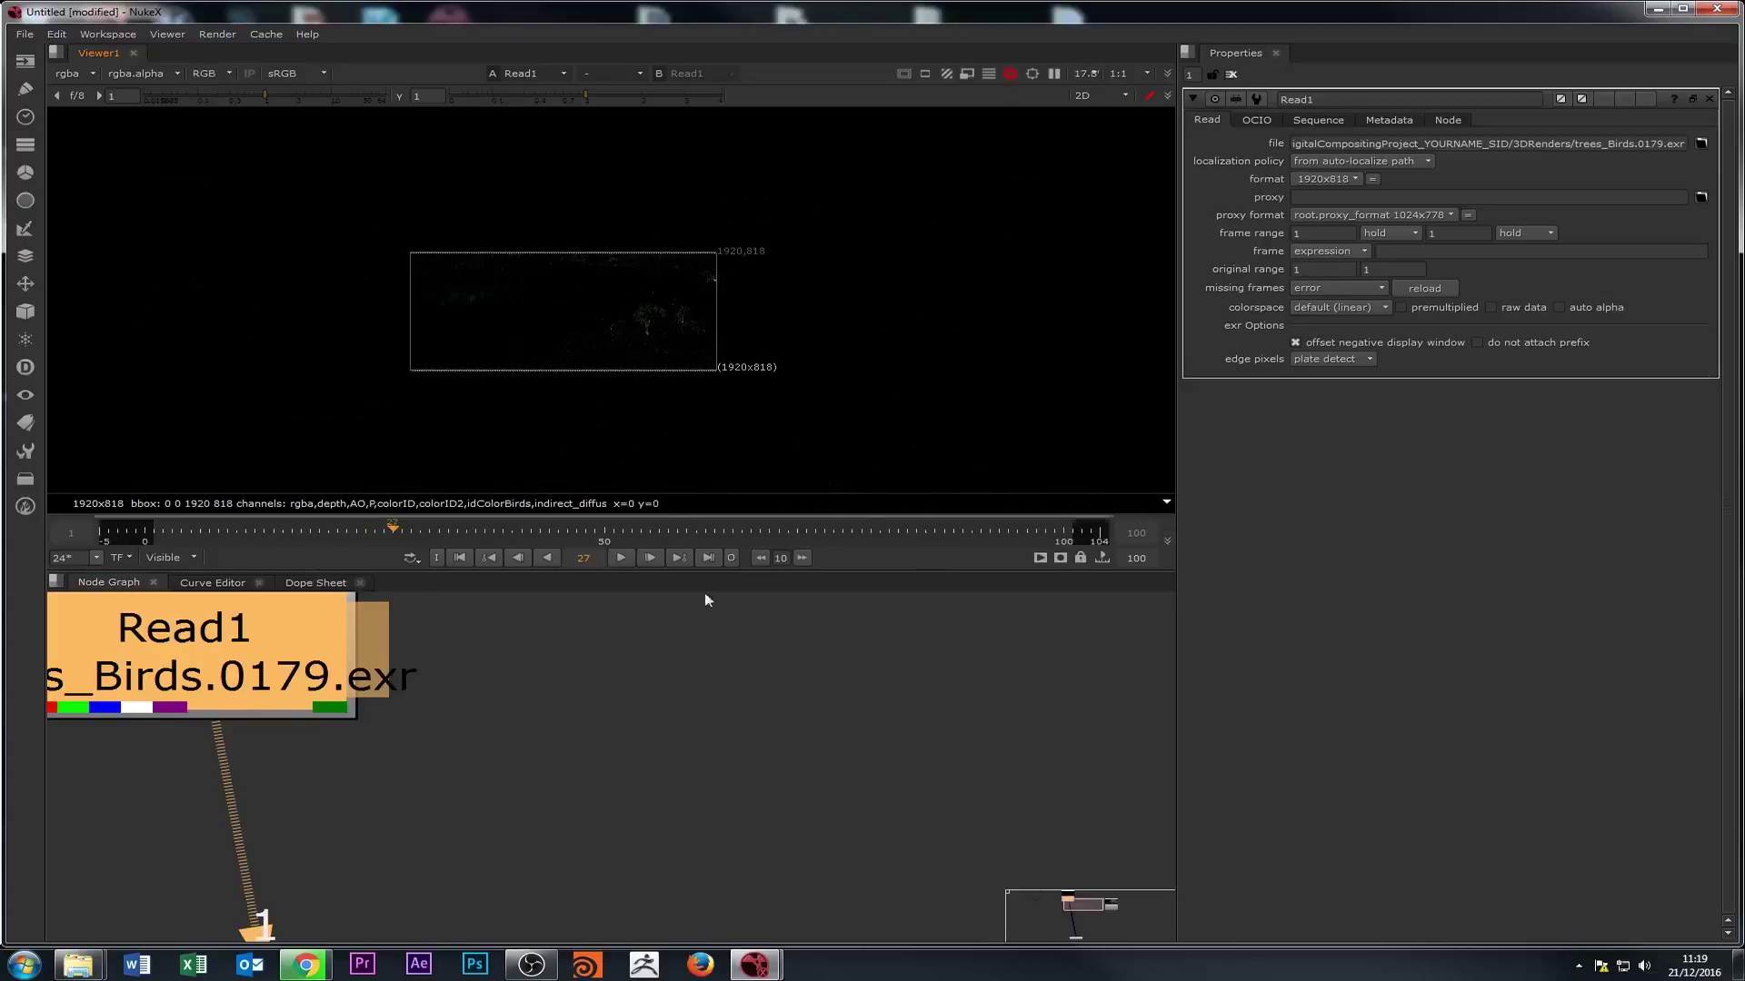
- Show the hive_nuke1.jpg read node in the viewer and display its green channel
middle_drag(872, 814, 560, 734)
double_click(756, 689)
key(1)
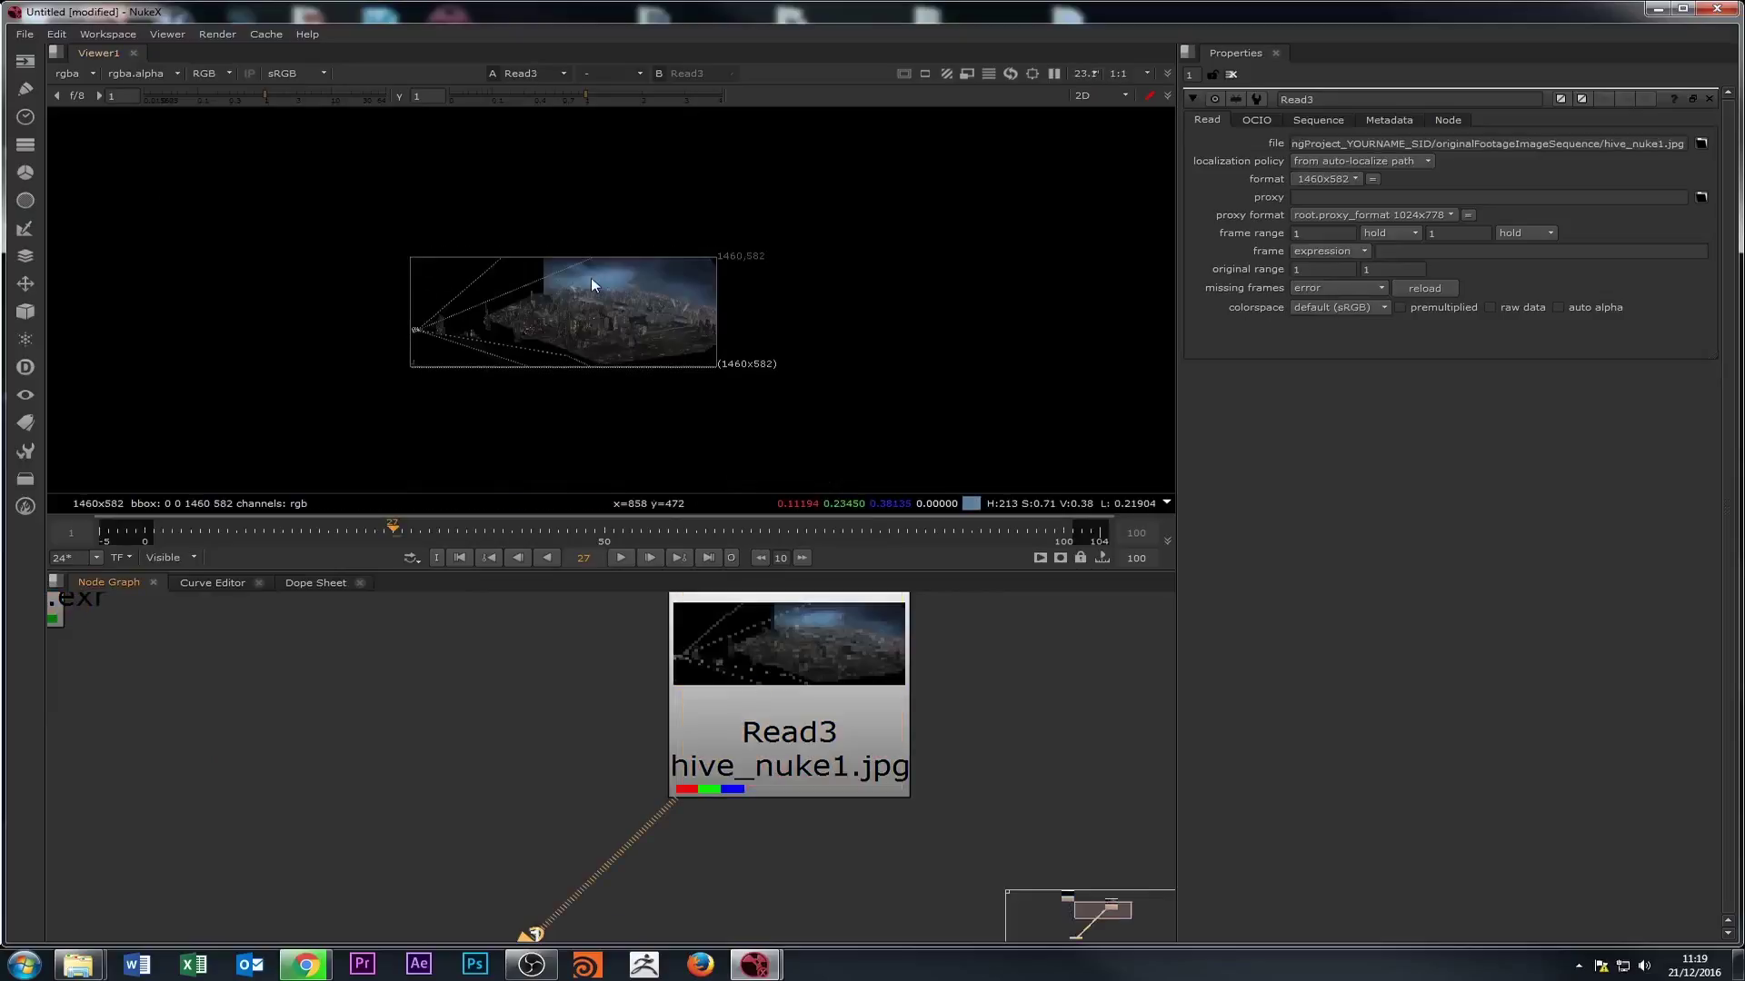
key(g)
scroll(590, 276, up, 4)
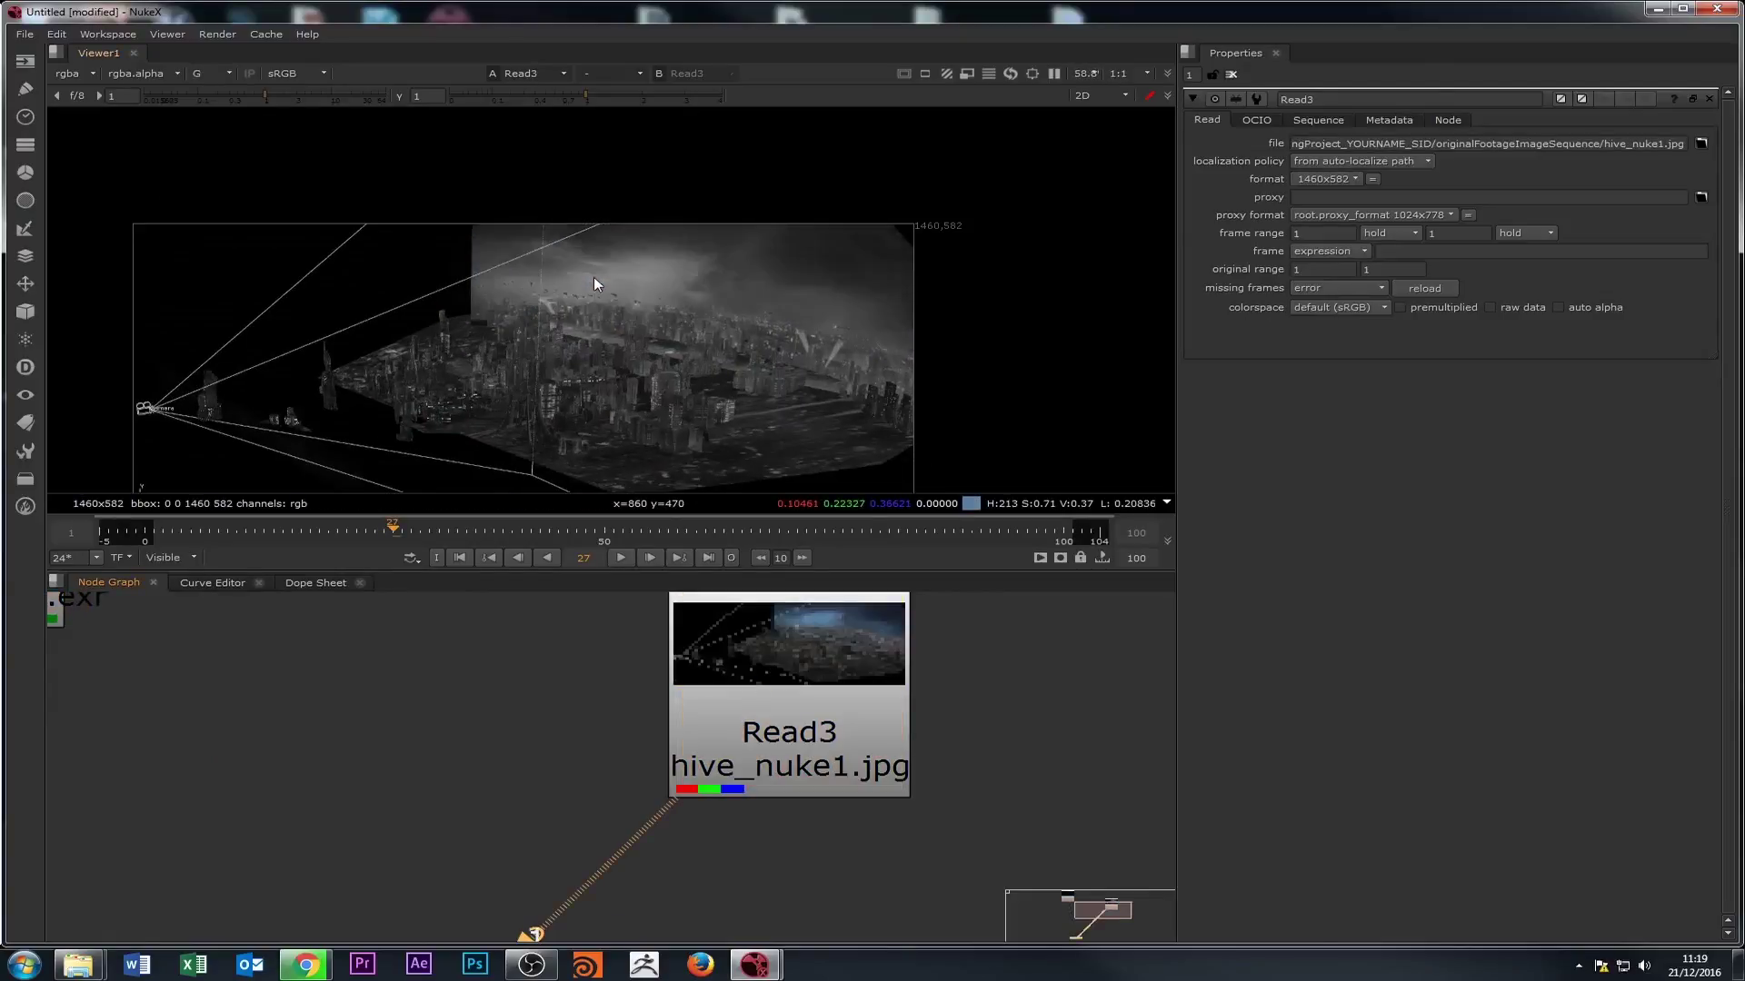
- Display the alpha channel of hive_nuke1.jpg and examine it across the whole frame
key(a)
scroll(646, 367, down, 2)
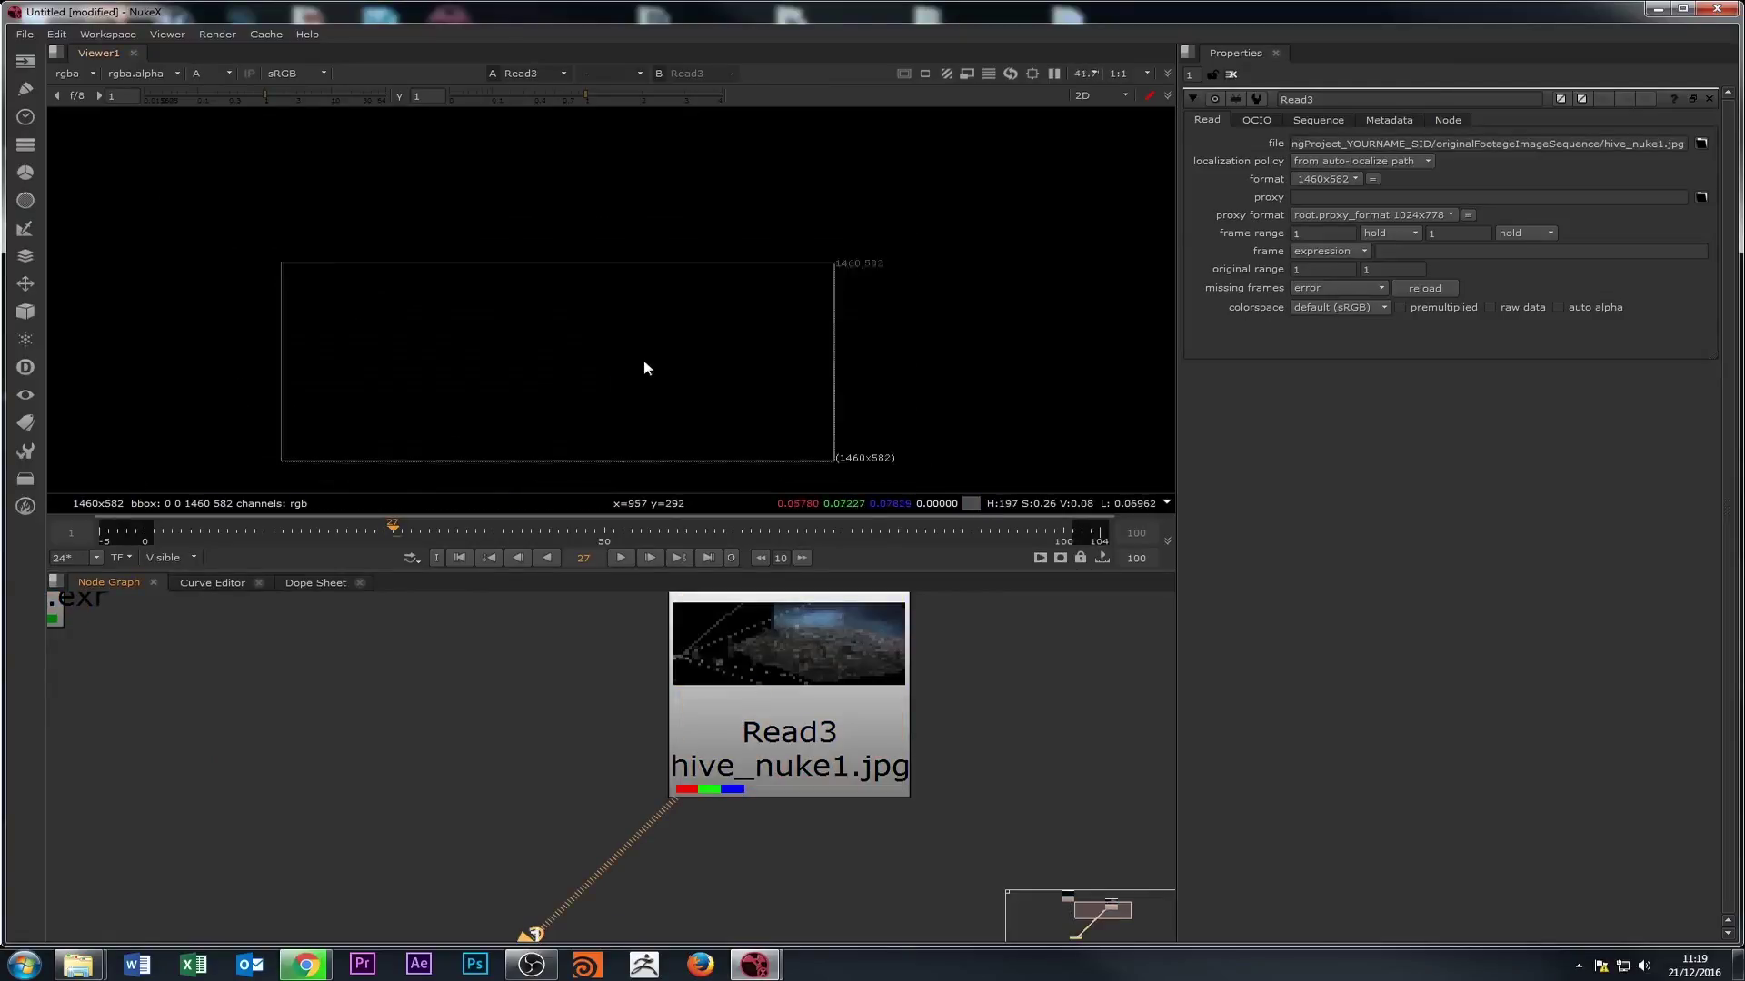
scroll(565, 412, down, 2)
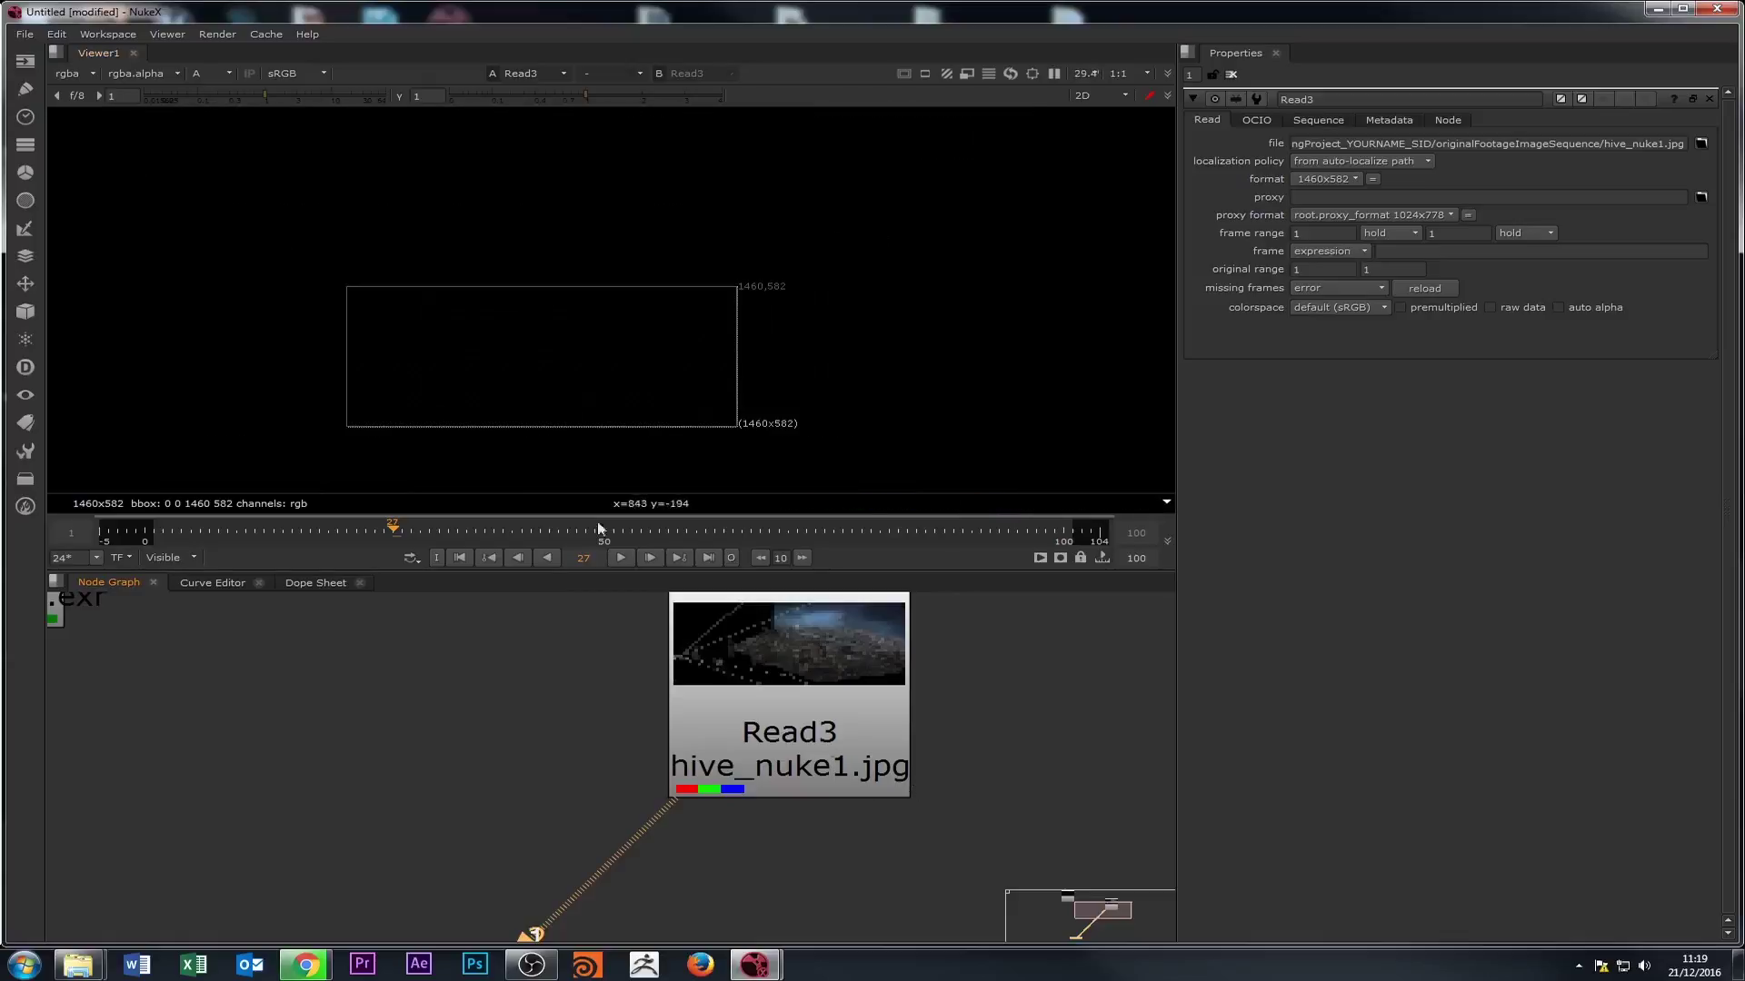
scroll(565, 362, up, 4)
scroll(589, 420, down, 5)
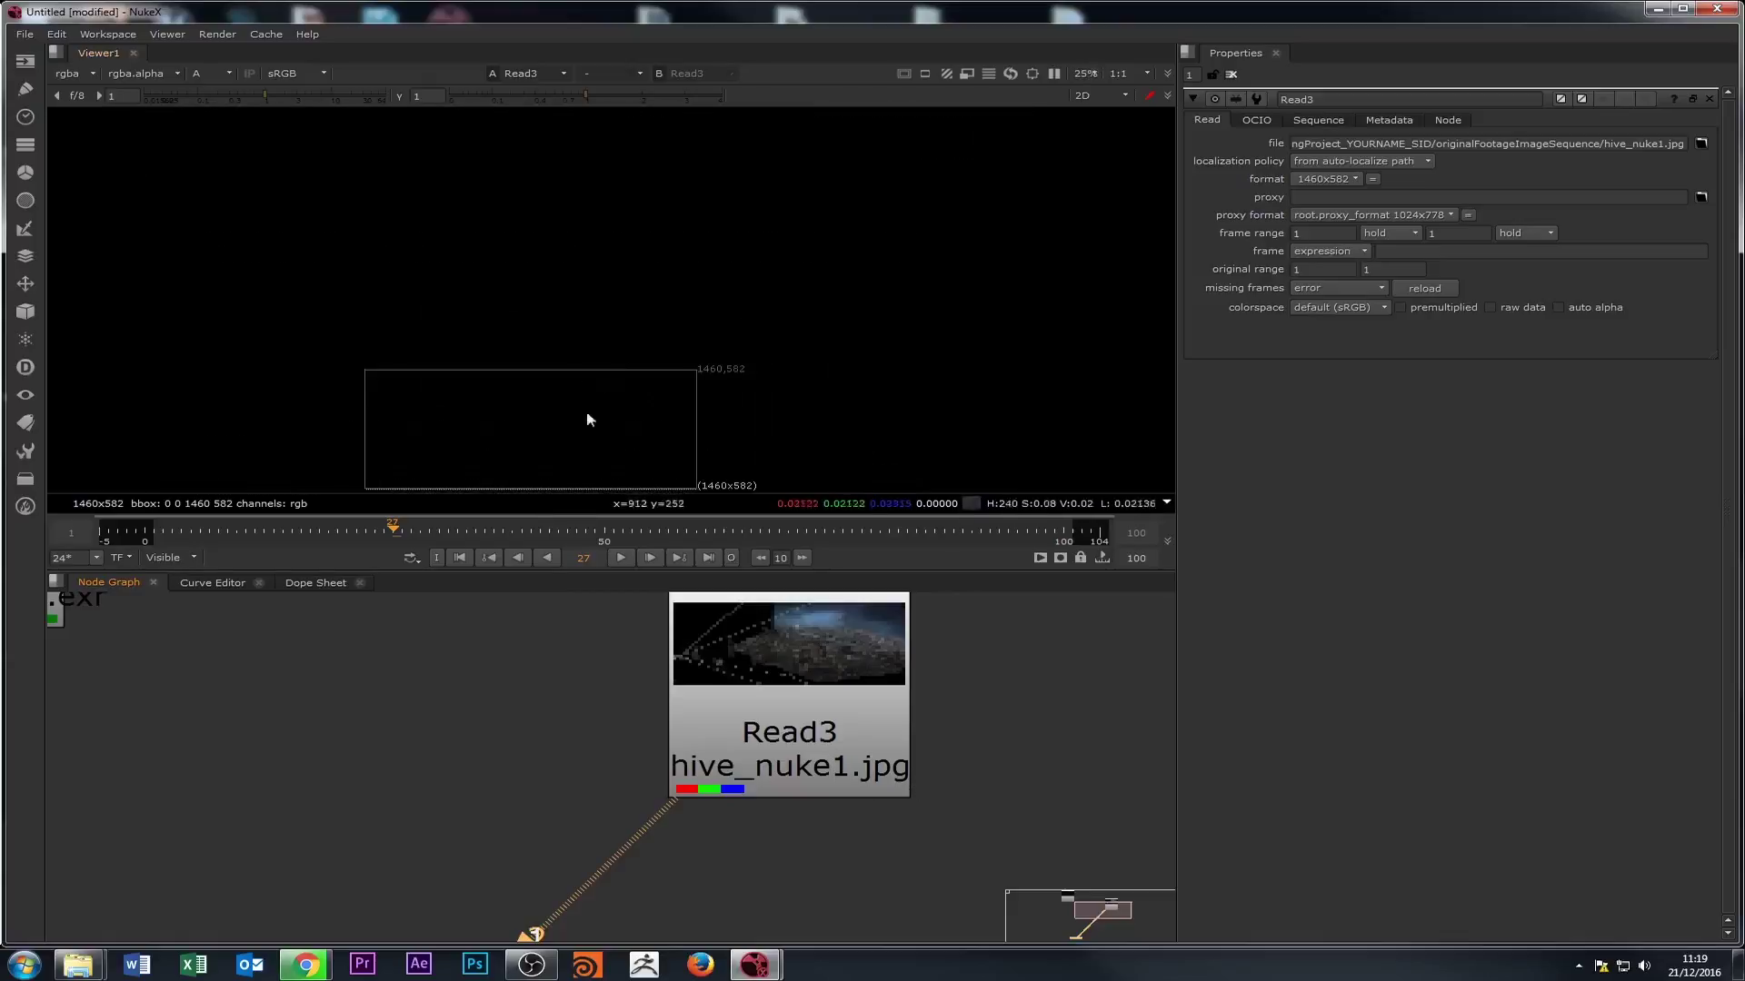
scroll(581, 424, up, 3)
scroll(564, 418, down, 2)
scroll(704, 342, up, 1)
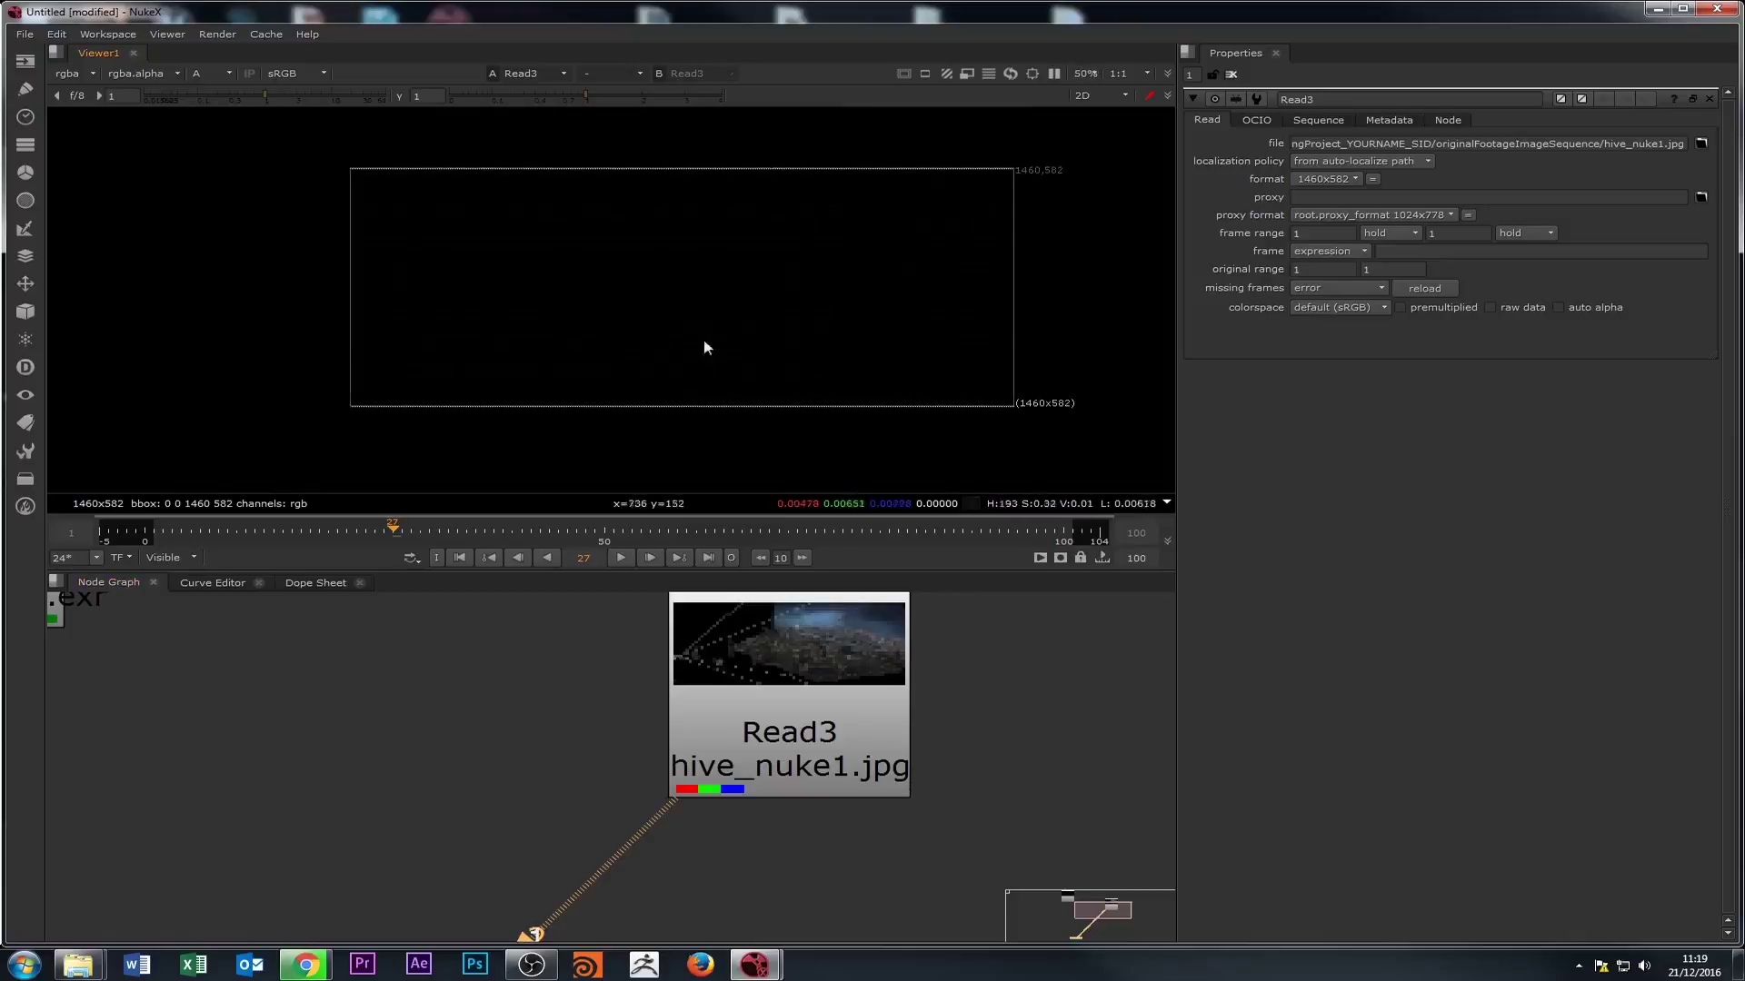
scroll(592, 365, down, 2)
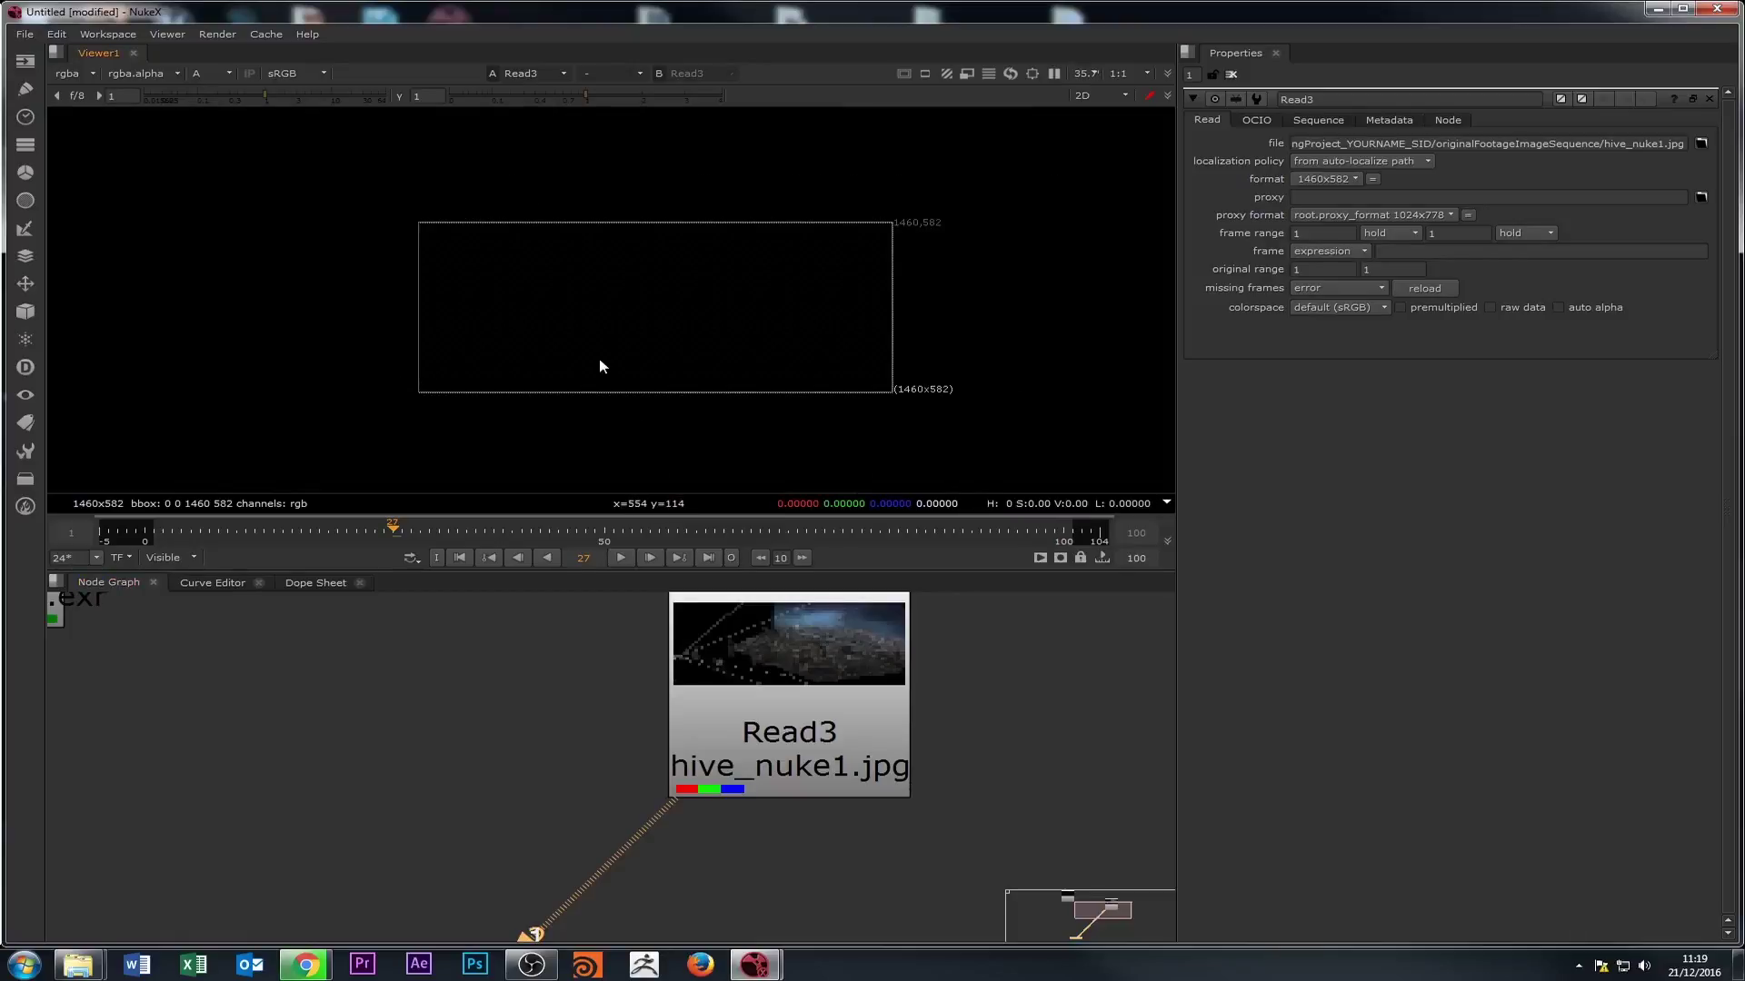
- Move the trees_Birds read node farther left, away from the hive_nuke1.jpg node in the node graph
scroll(600, 763, down, 3)
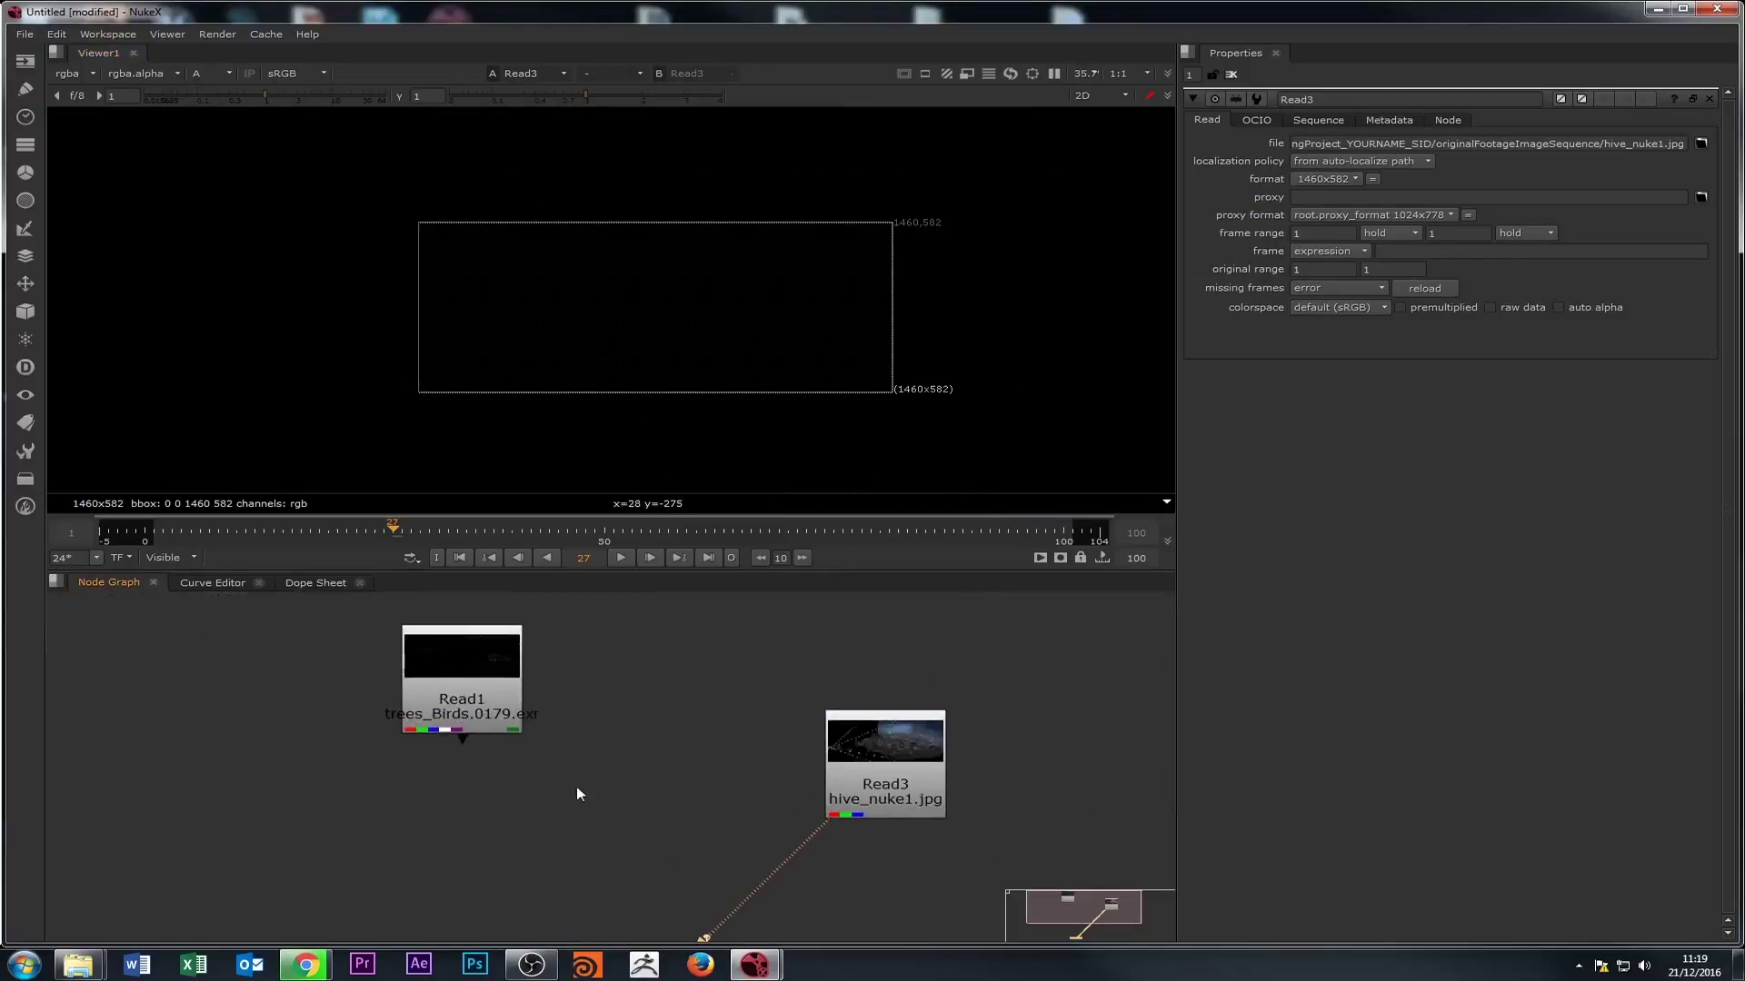
scroll(440, 718, up, 3)
drag(440, 718, 287, 766)
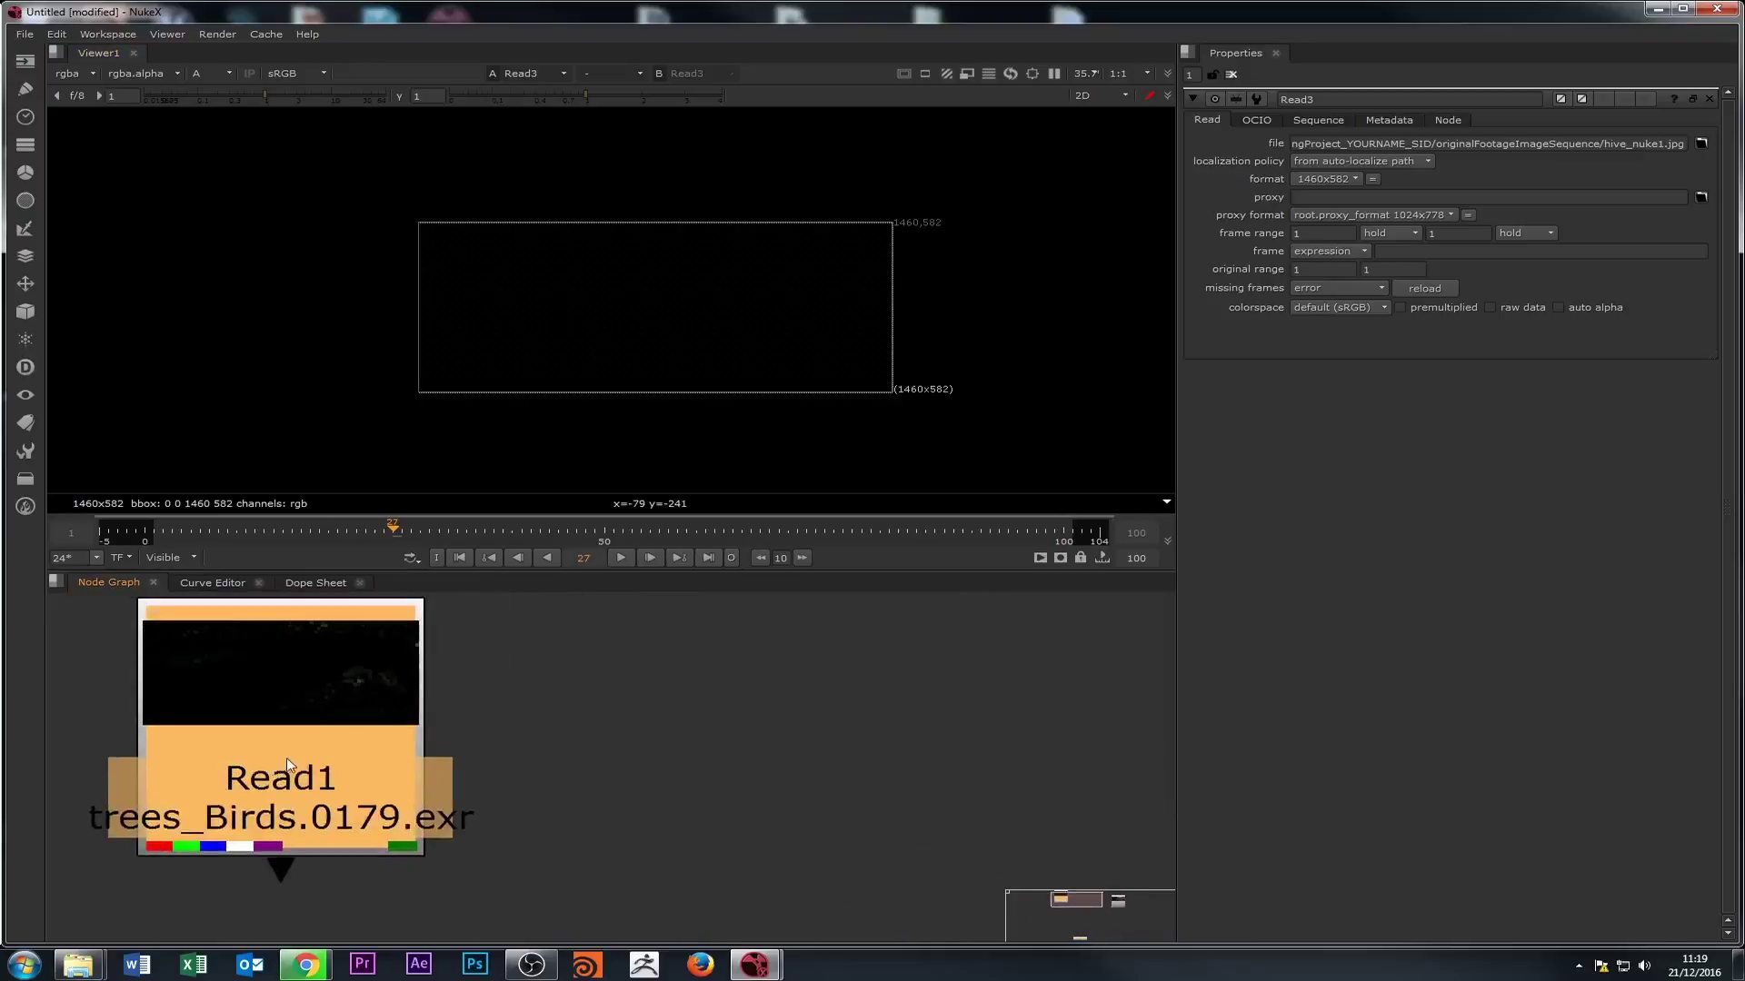
scroll(287, 766, down, 3)
middle_drag(491, 751, 508, 736)
drag(301, 741, 248, 787)
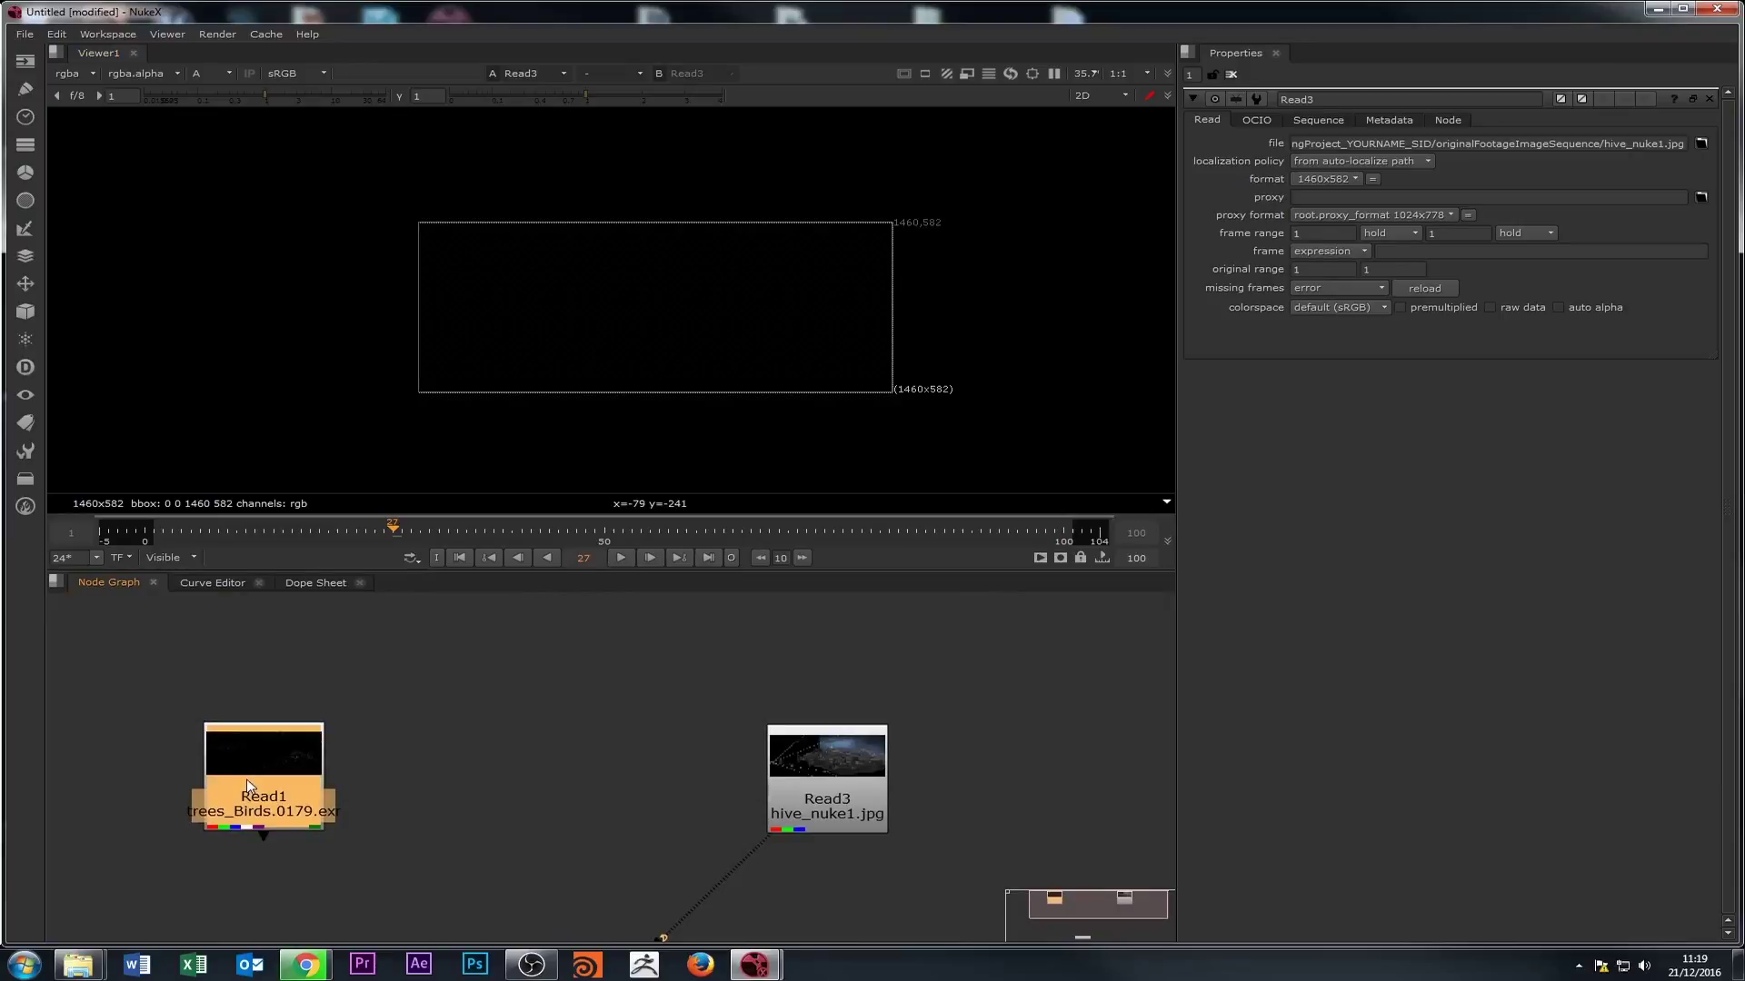
- Show the trees_Birds read node in the viewer and switch from the alpha channel back to full colour
double_click(247, 786)
key(1)
key(a)
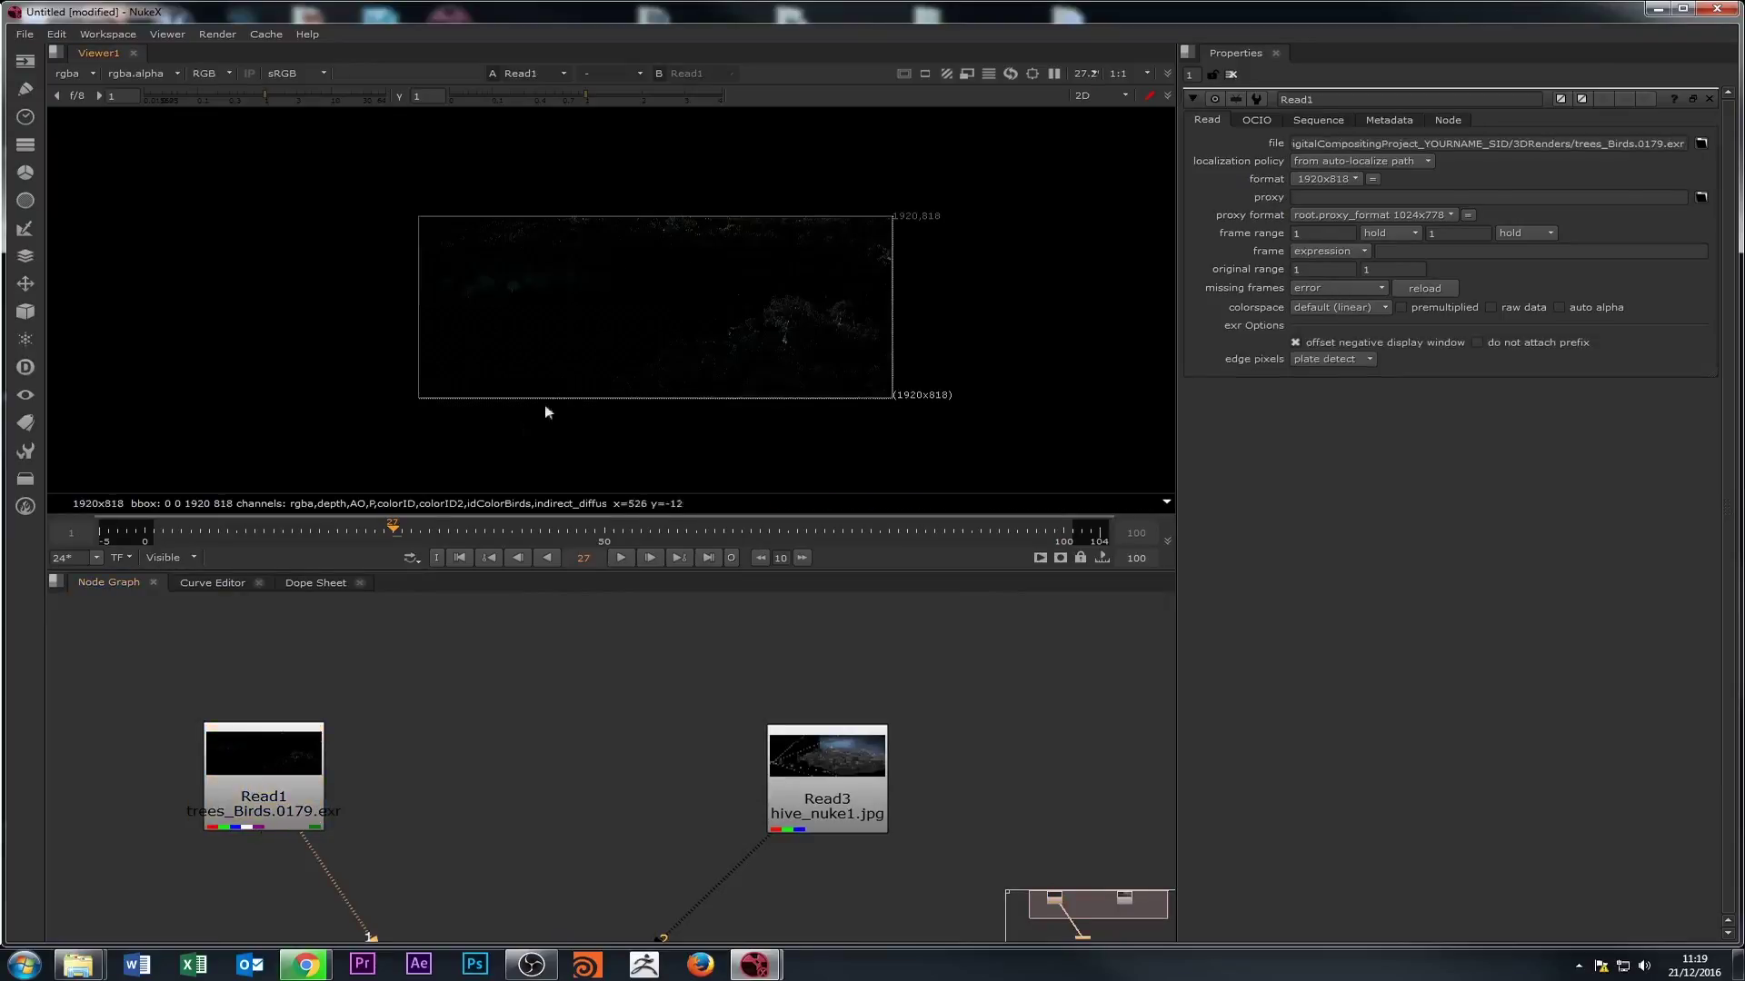
scroll(651, 269, up, 2)
middle_drag(643, 292, 565, 280)
- Switch the viewer's displayed layer for the trees_Birds render from rgba to alpha
click(261, 806)
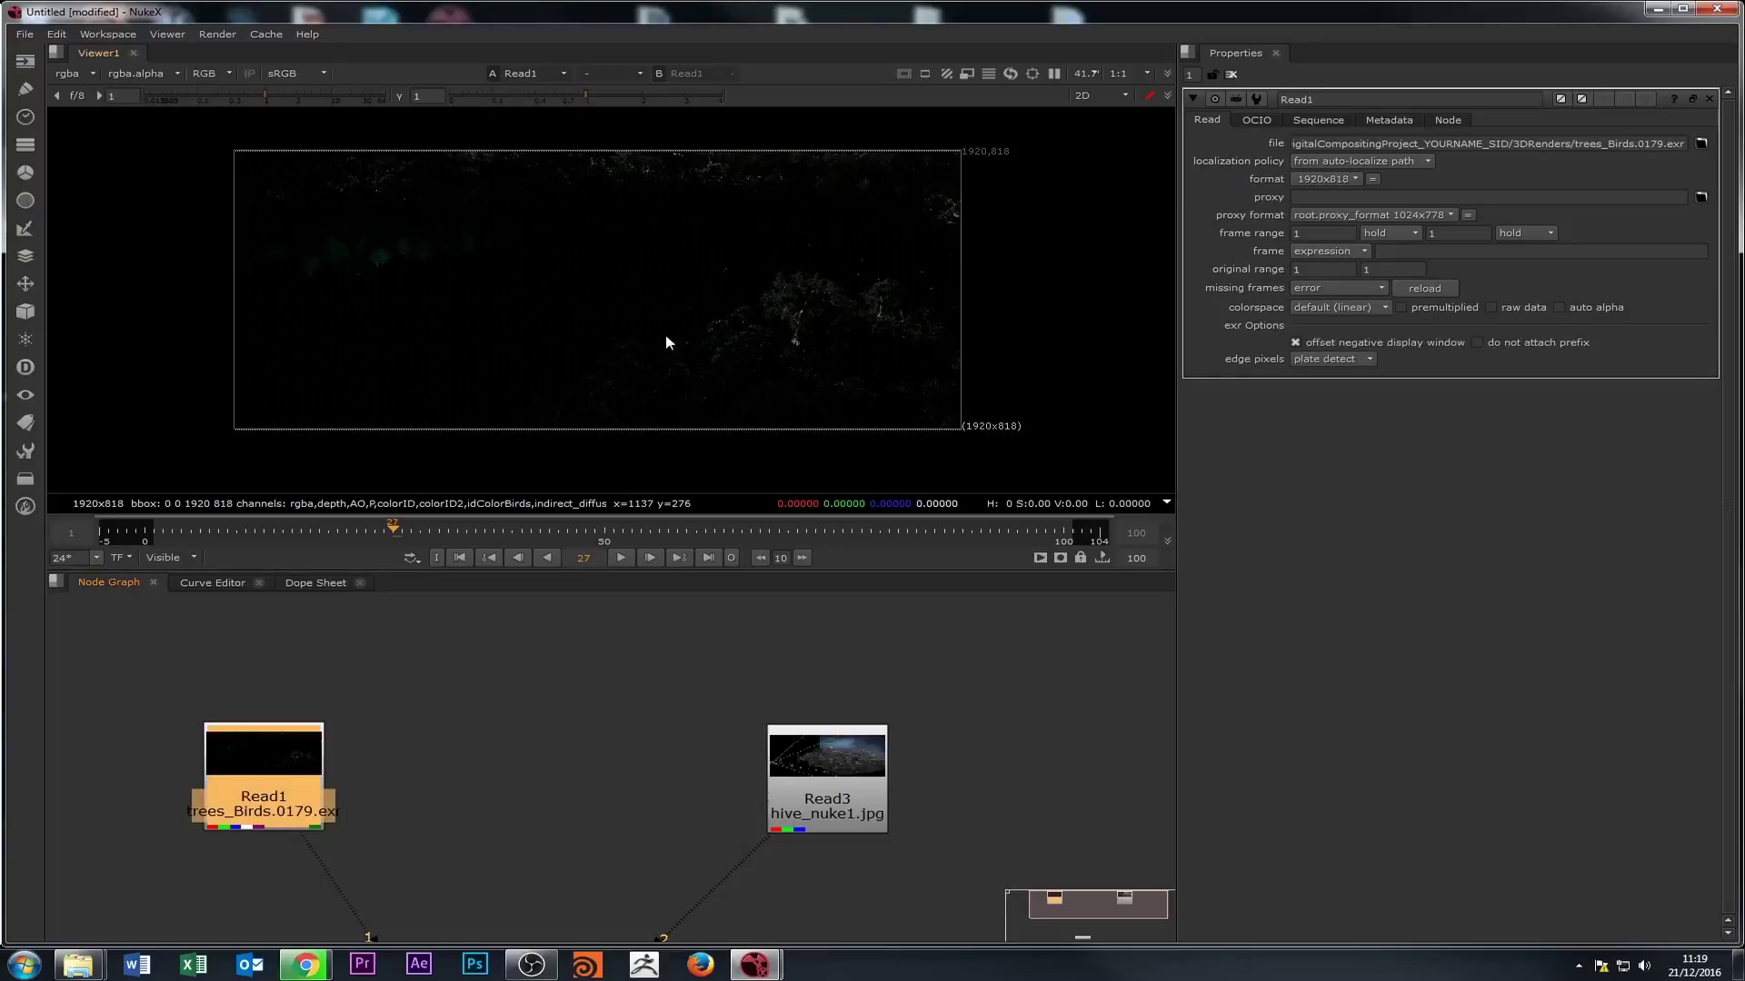
click(92, 72)
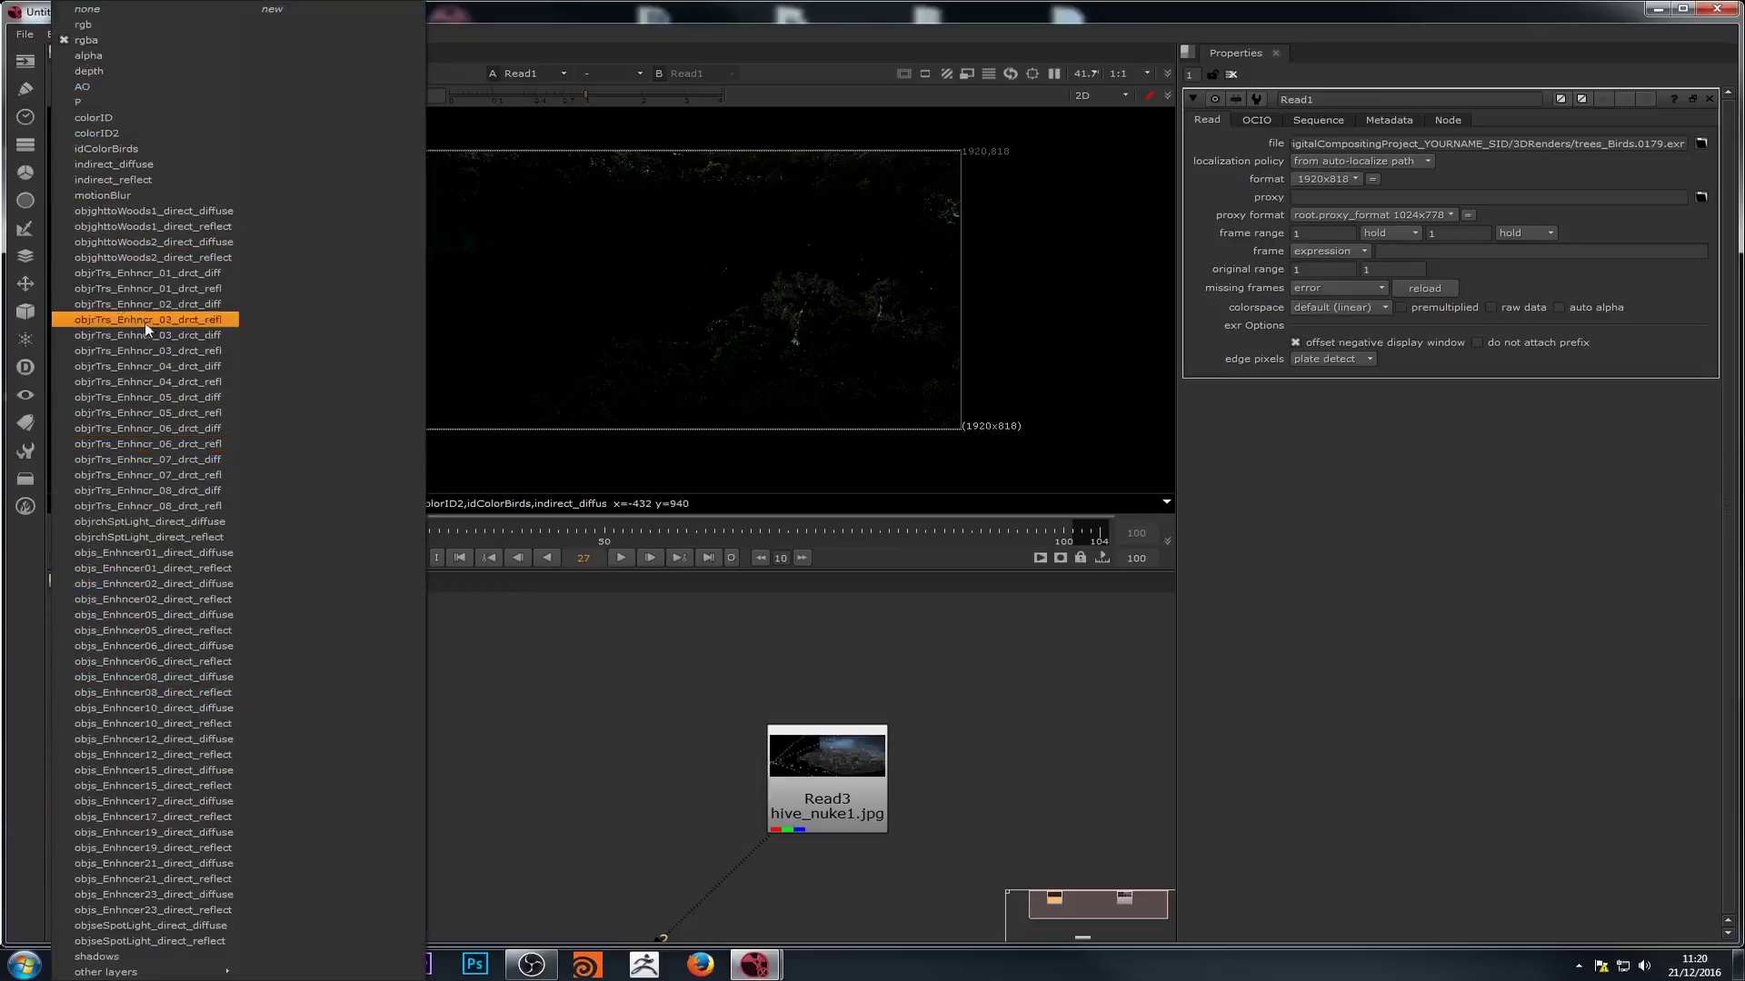
click(101, 54)
- Display the depth layer of the trees_Birds render, and sample the pixel values of a small area near its lower edge
click(78, 73)
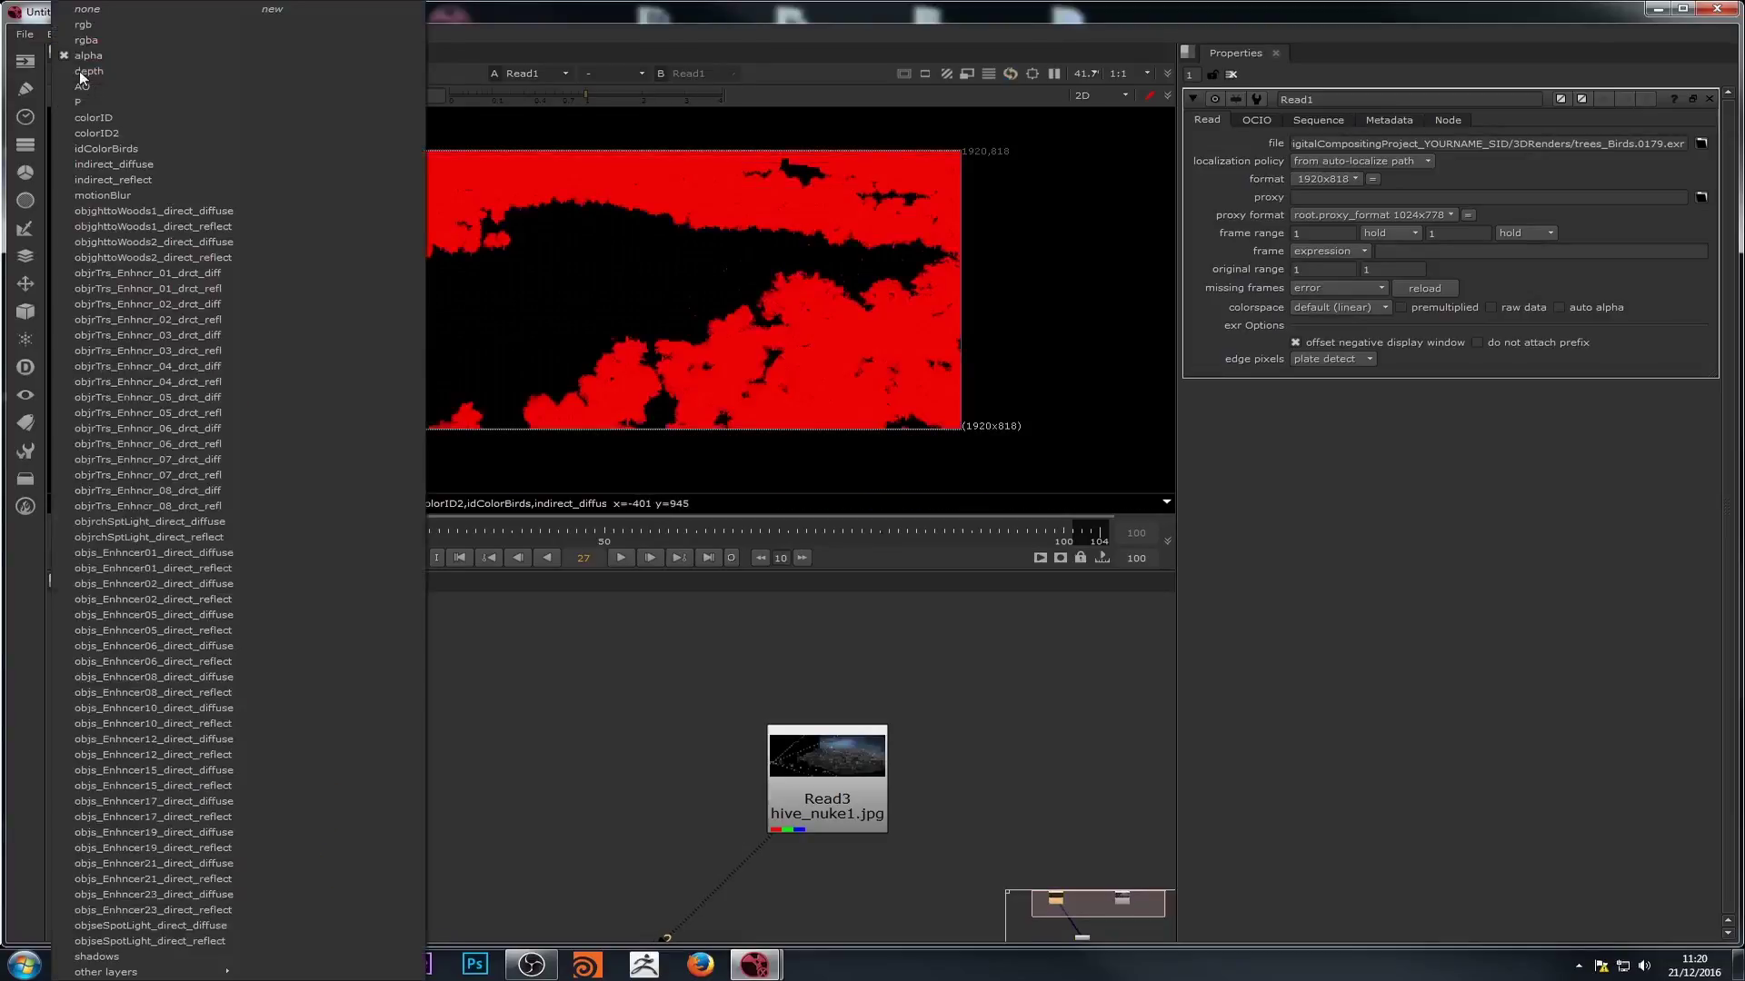
click(89, 71)
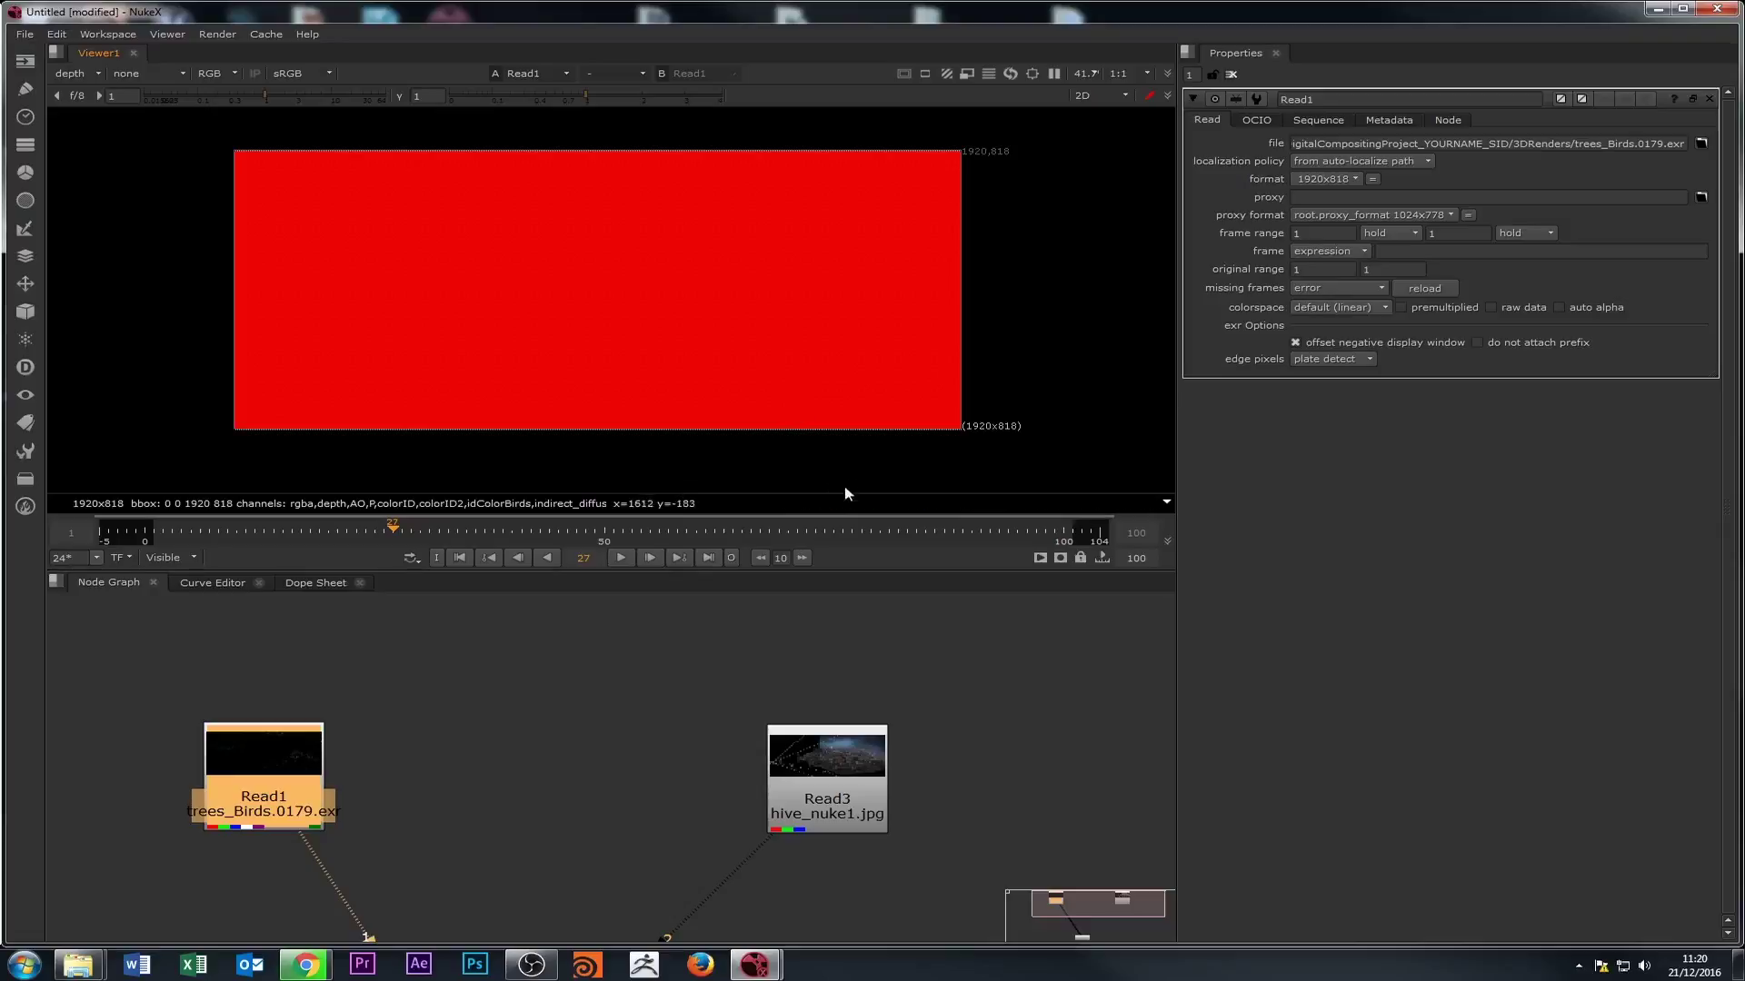
ctrl+shift+drag(786, 409, 804, 411)
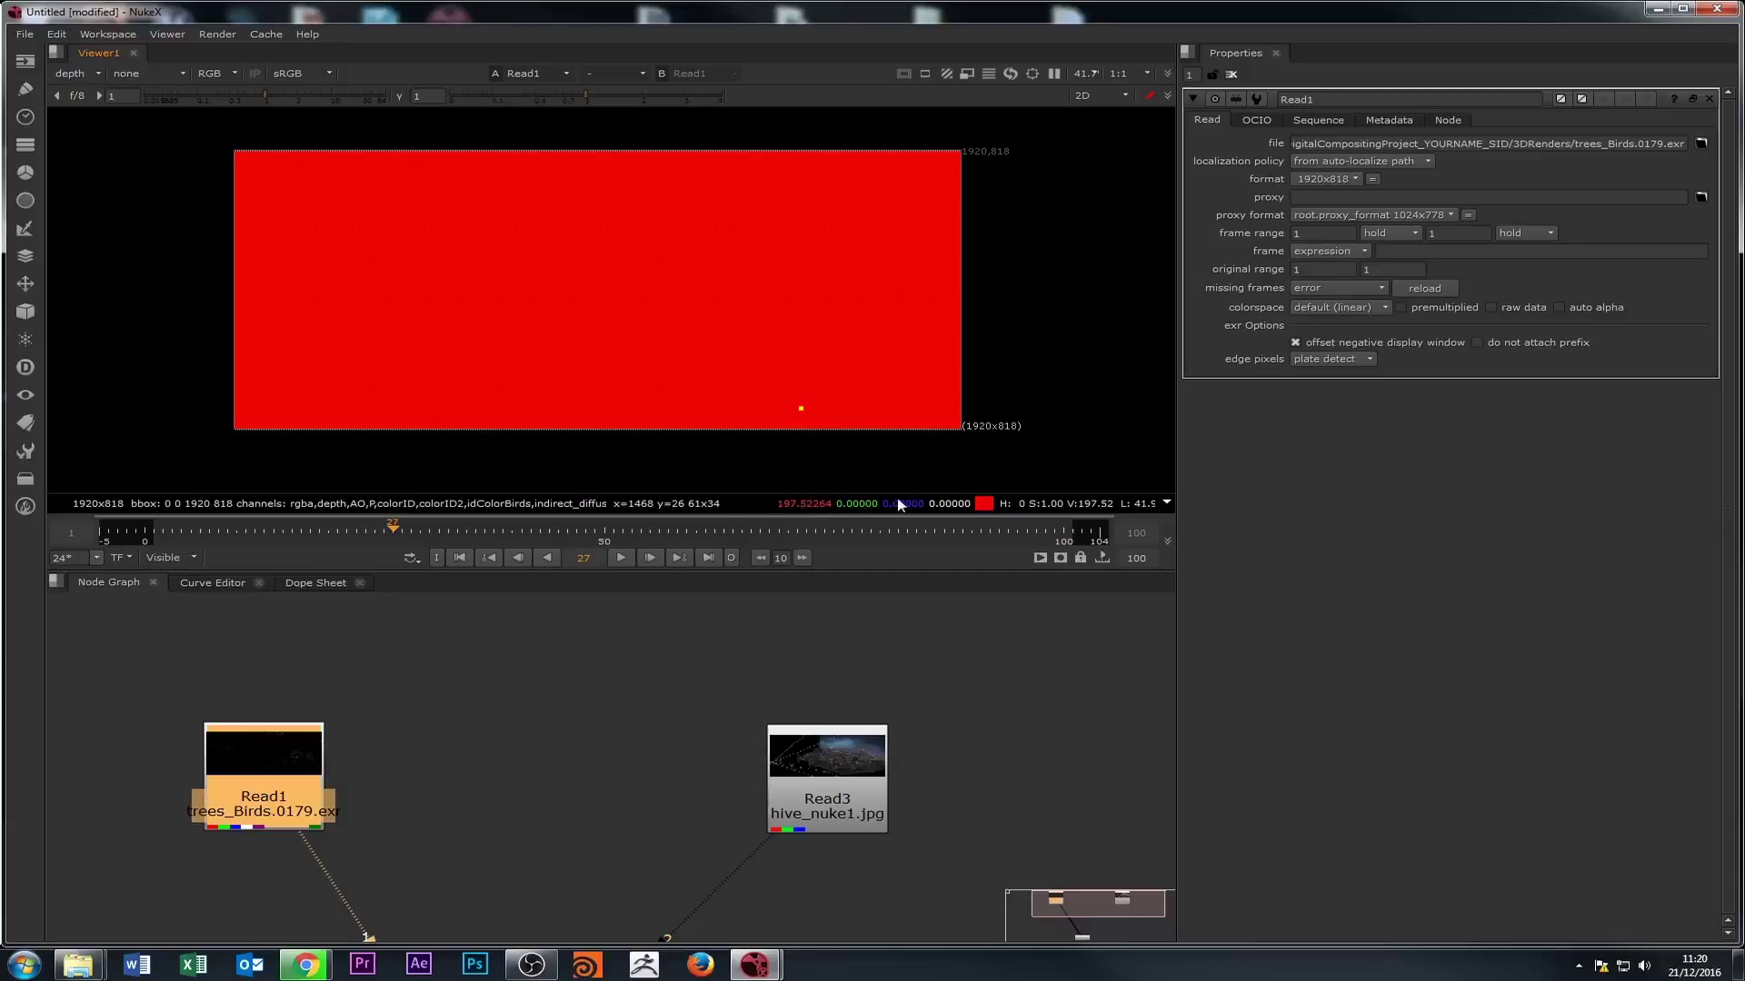
mouse_move(795, 507)
ctrl+click(1049, 337)
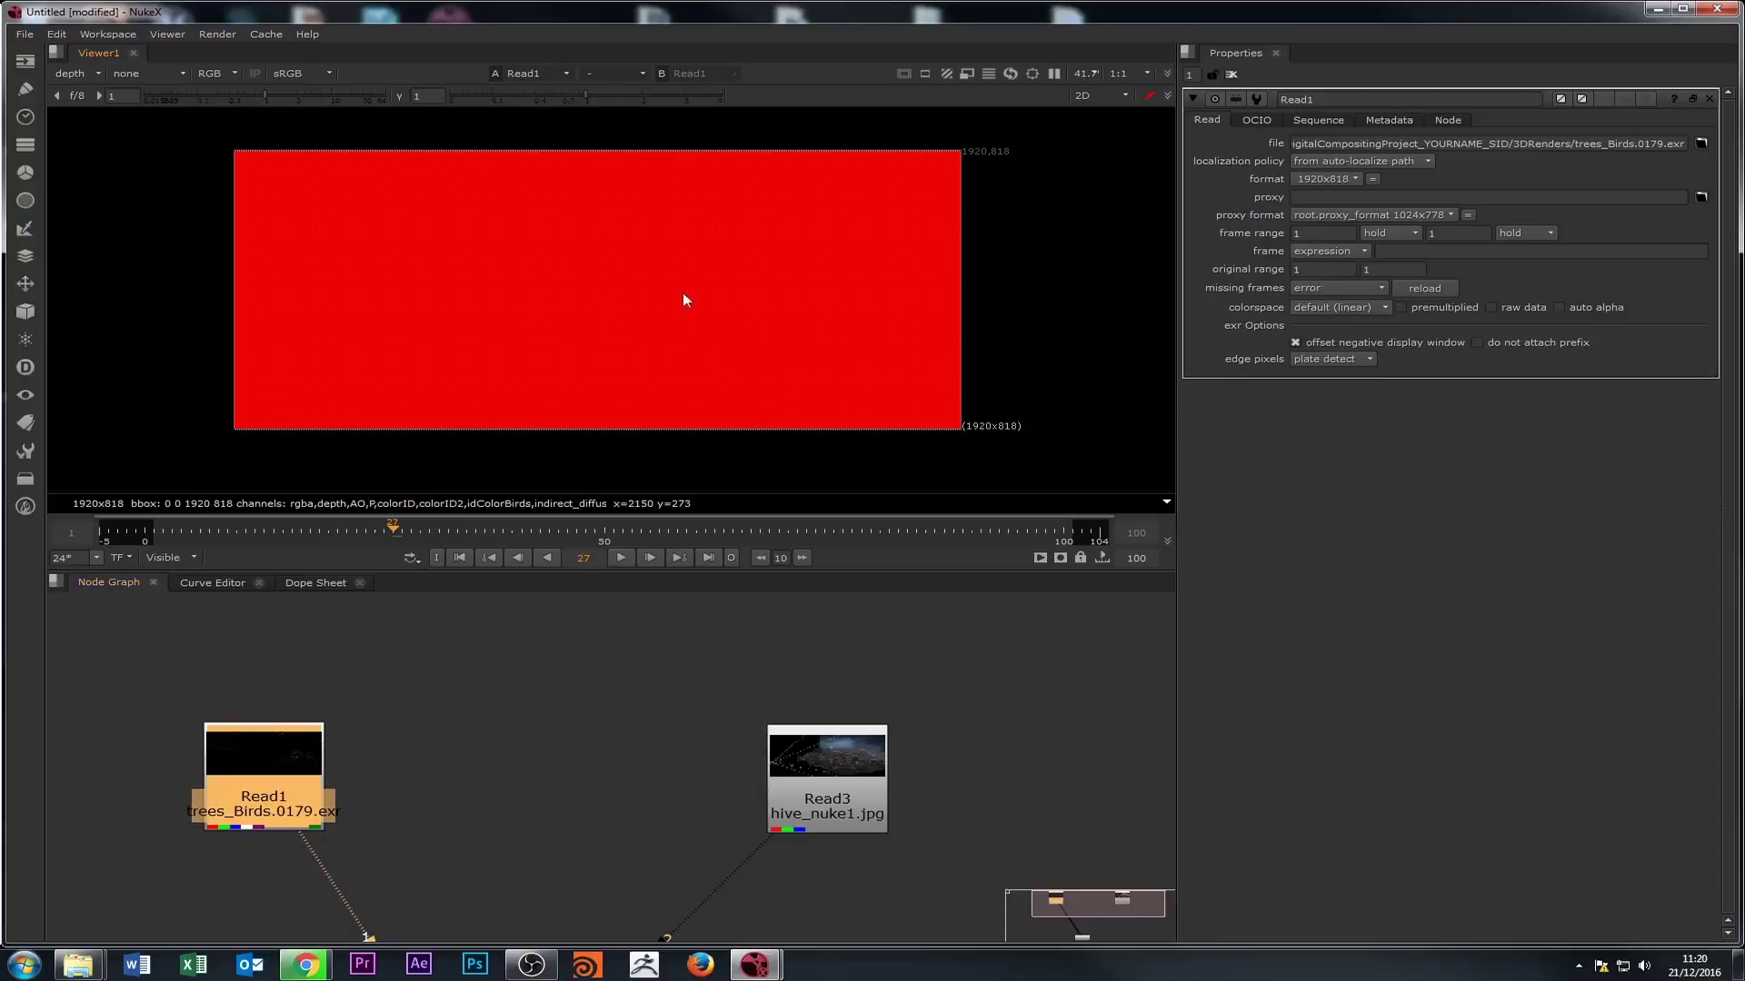
- Sample pixel values of the trees_Birds depth layer at several points and over a small area
ctrl+click(833, 347)
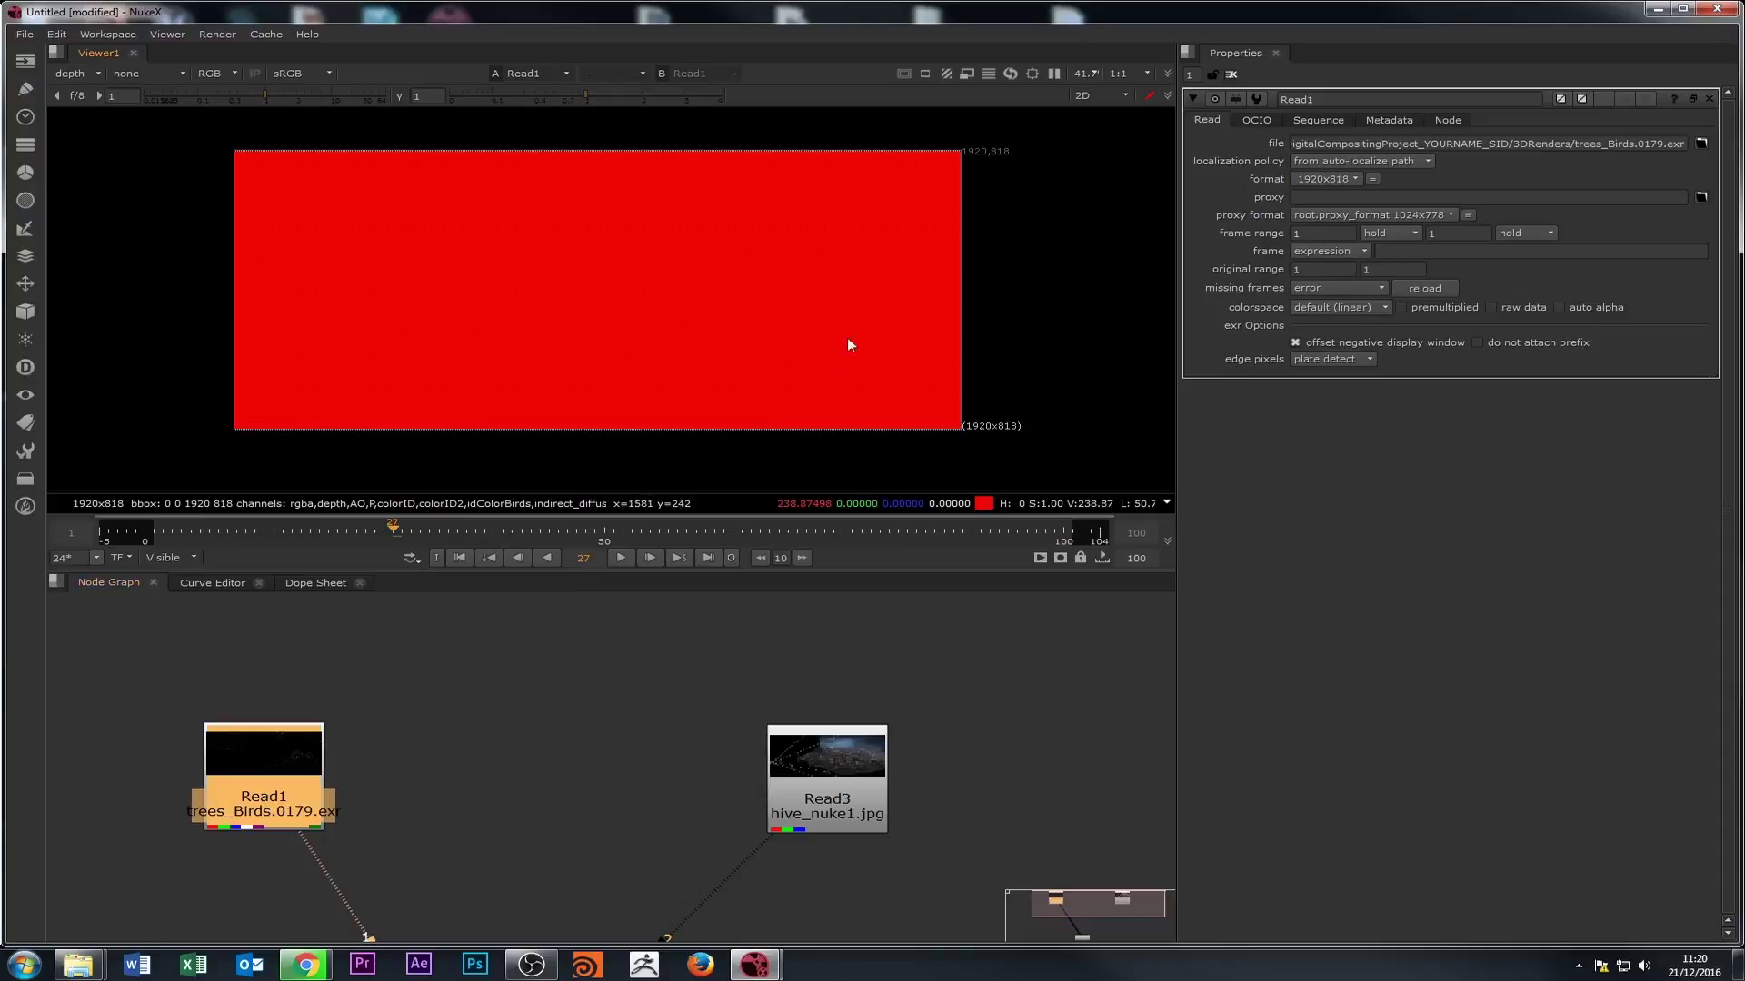
ctrl+click(1018, 290)
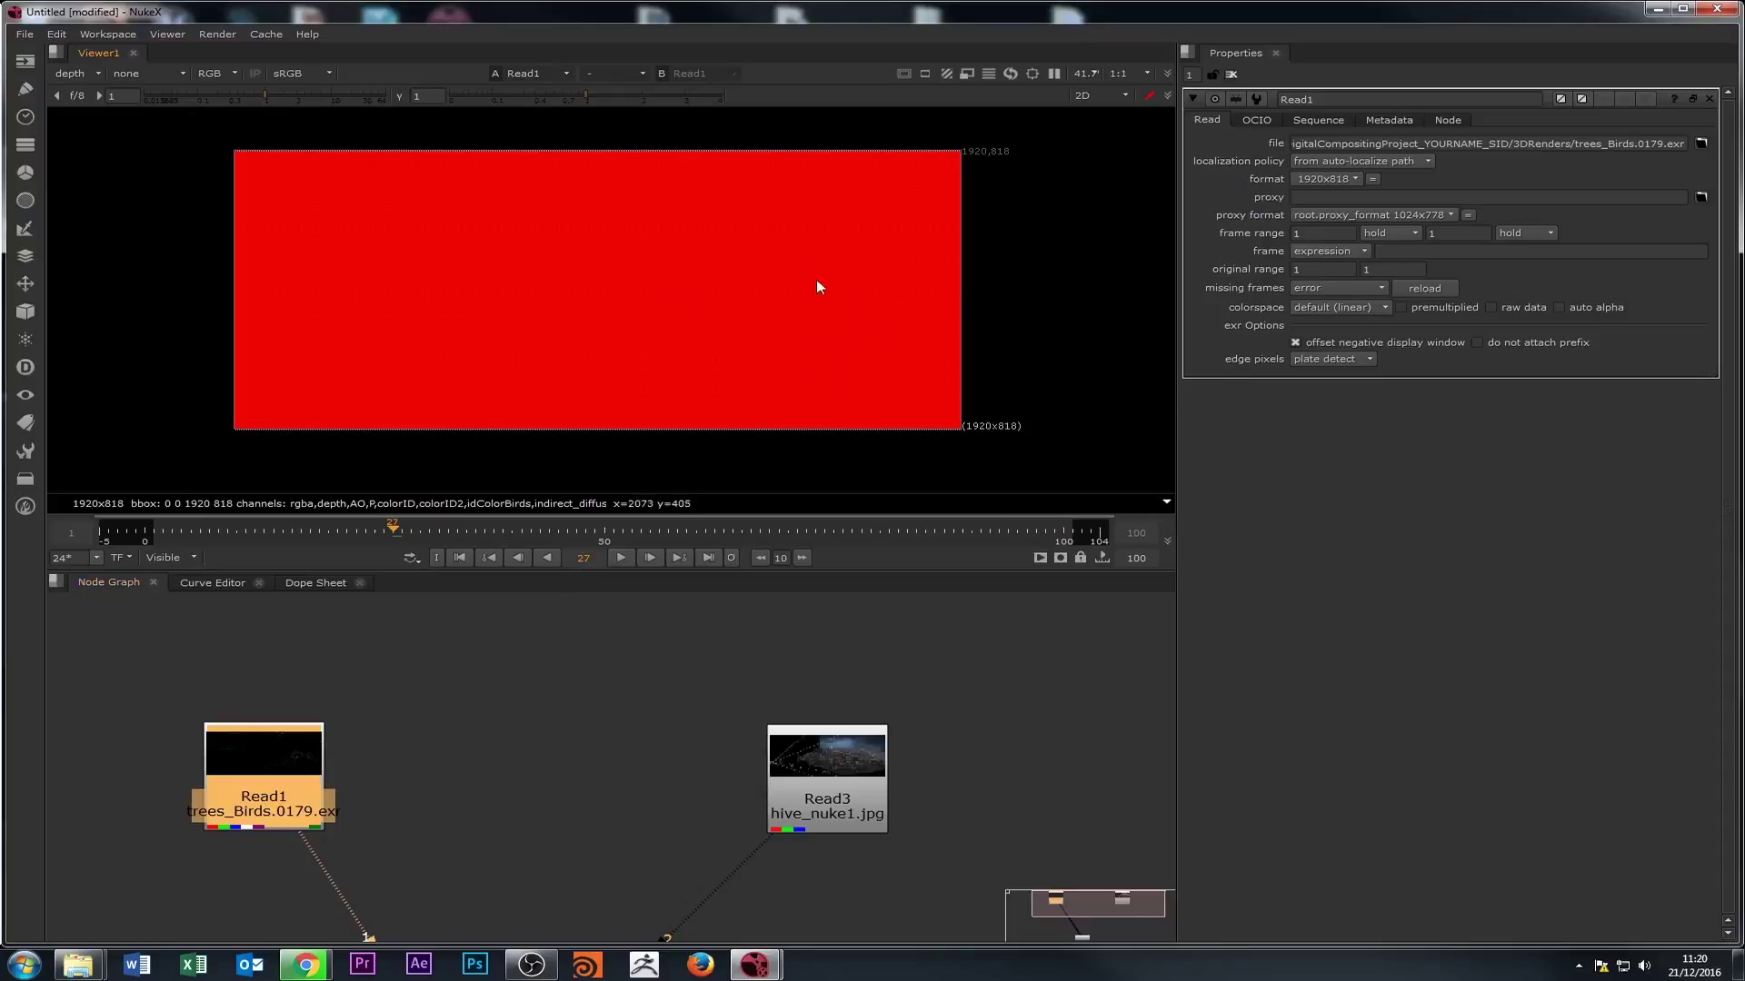
ctrl+shift+drag(1040, 296, 1083, 247)
ctrl+click(1043, 318)
ctrl+click(870, 272)
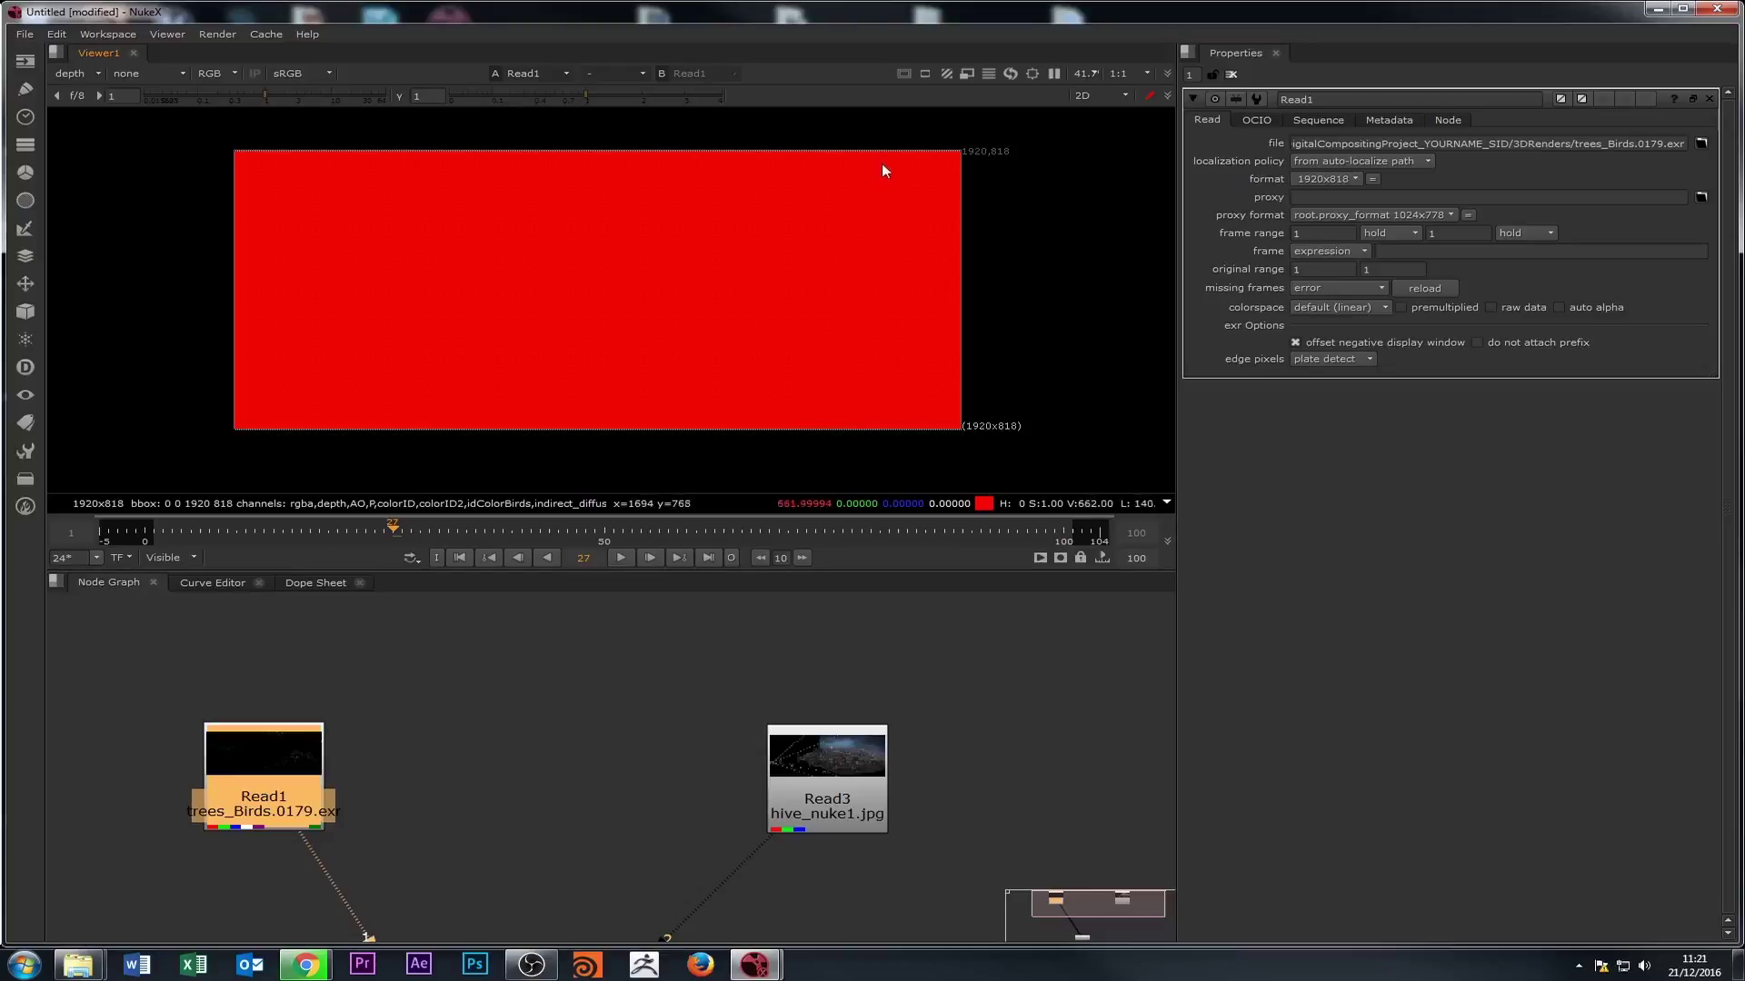
- Toggle the alpha channel view on and off, and return the viewer's displayed layer to rgba
key(a)
key(a)
click(91, 73)
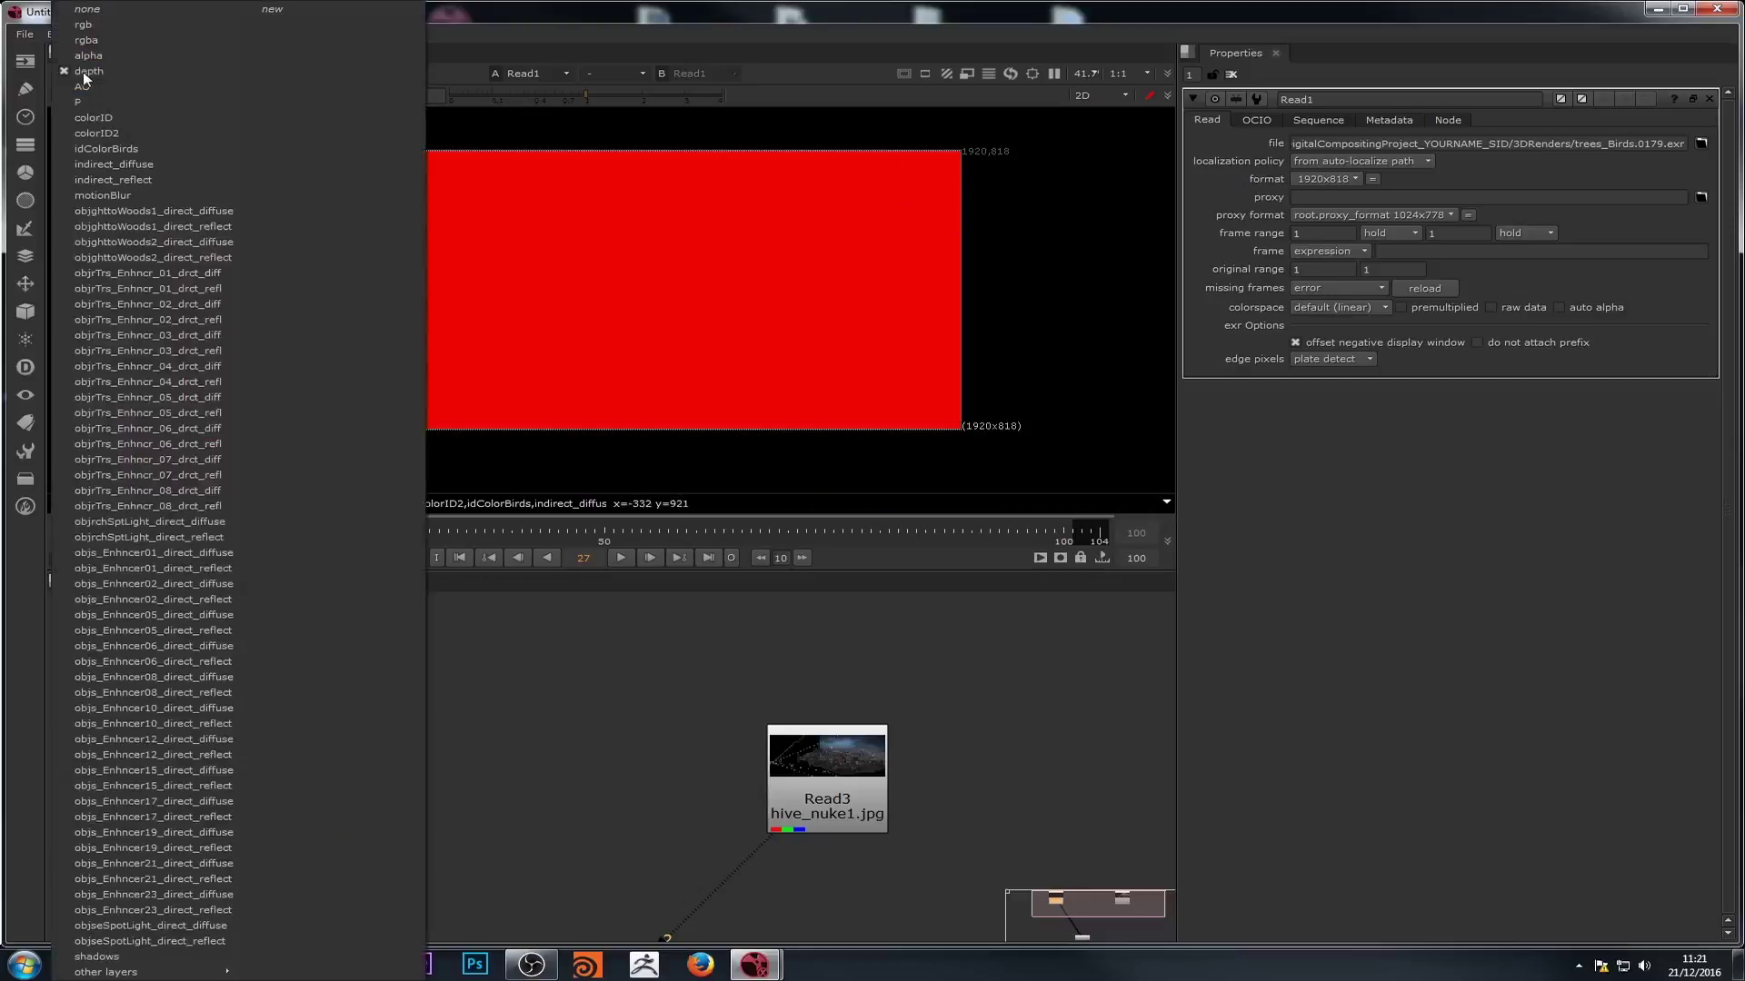
click(86, 43)
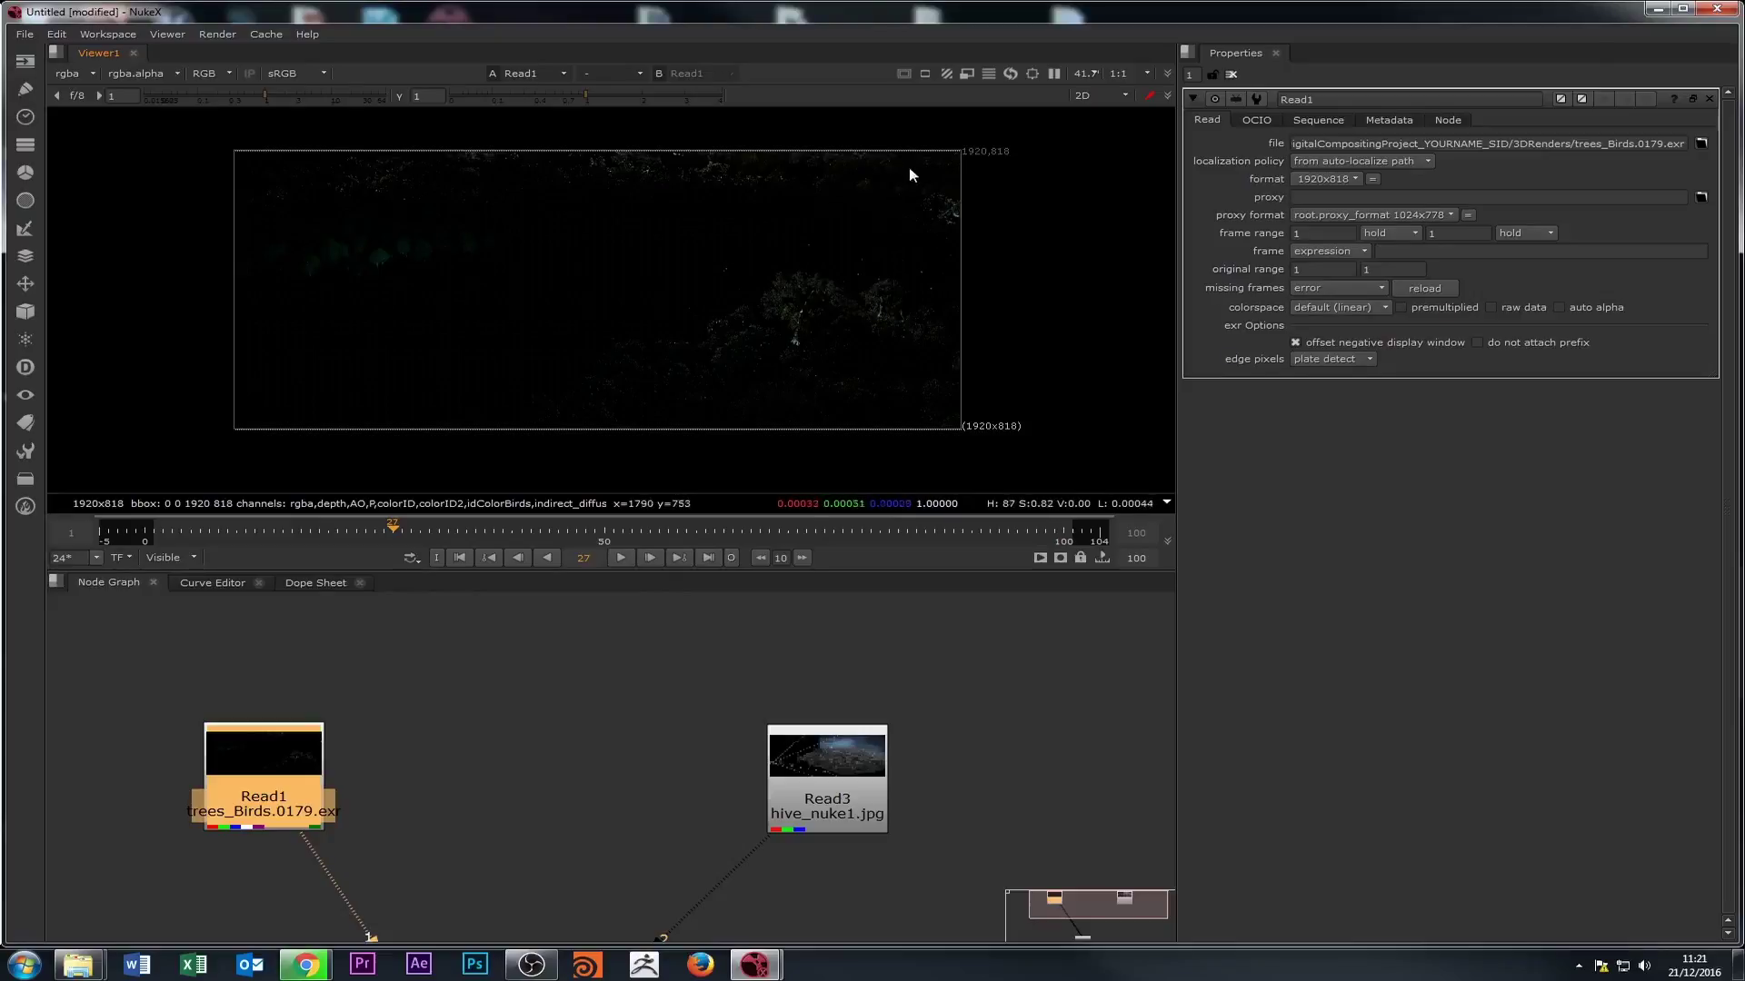
- Review the viewer's available layers, channel display modes and display colour space options, leaving the current settings in place
click(91, 73)
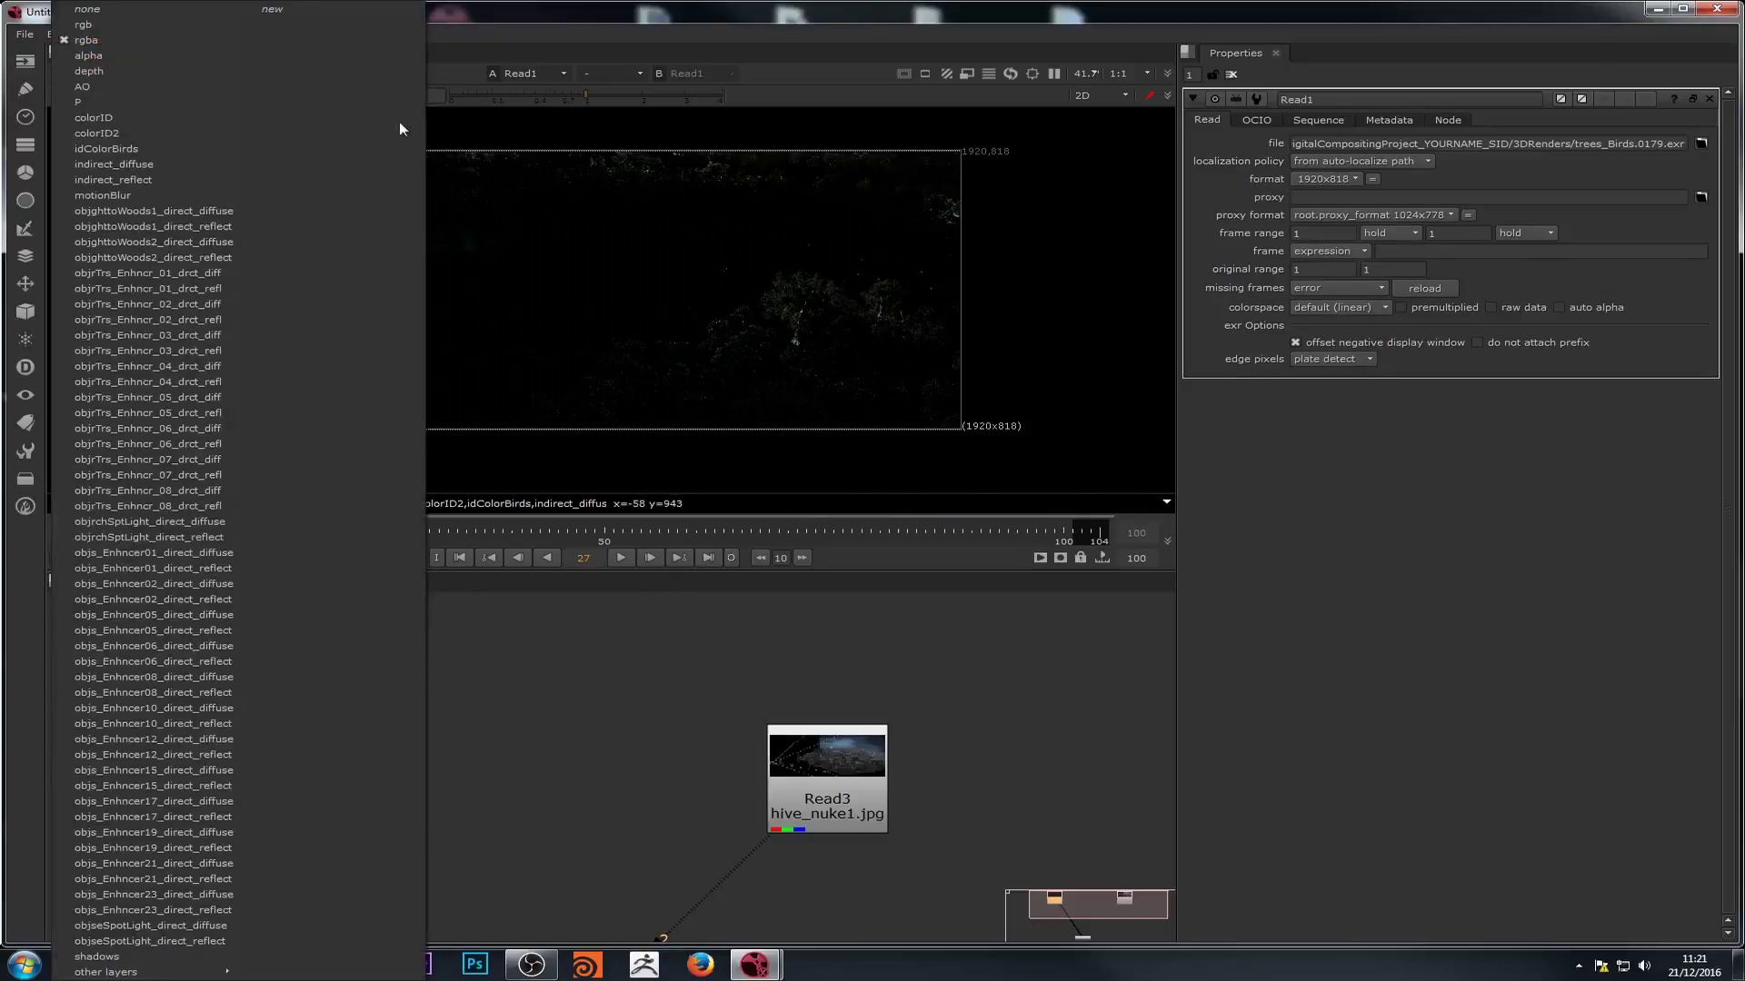
click(641, 177)
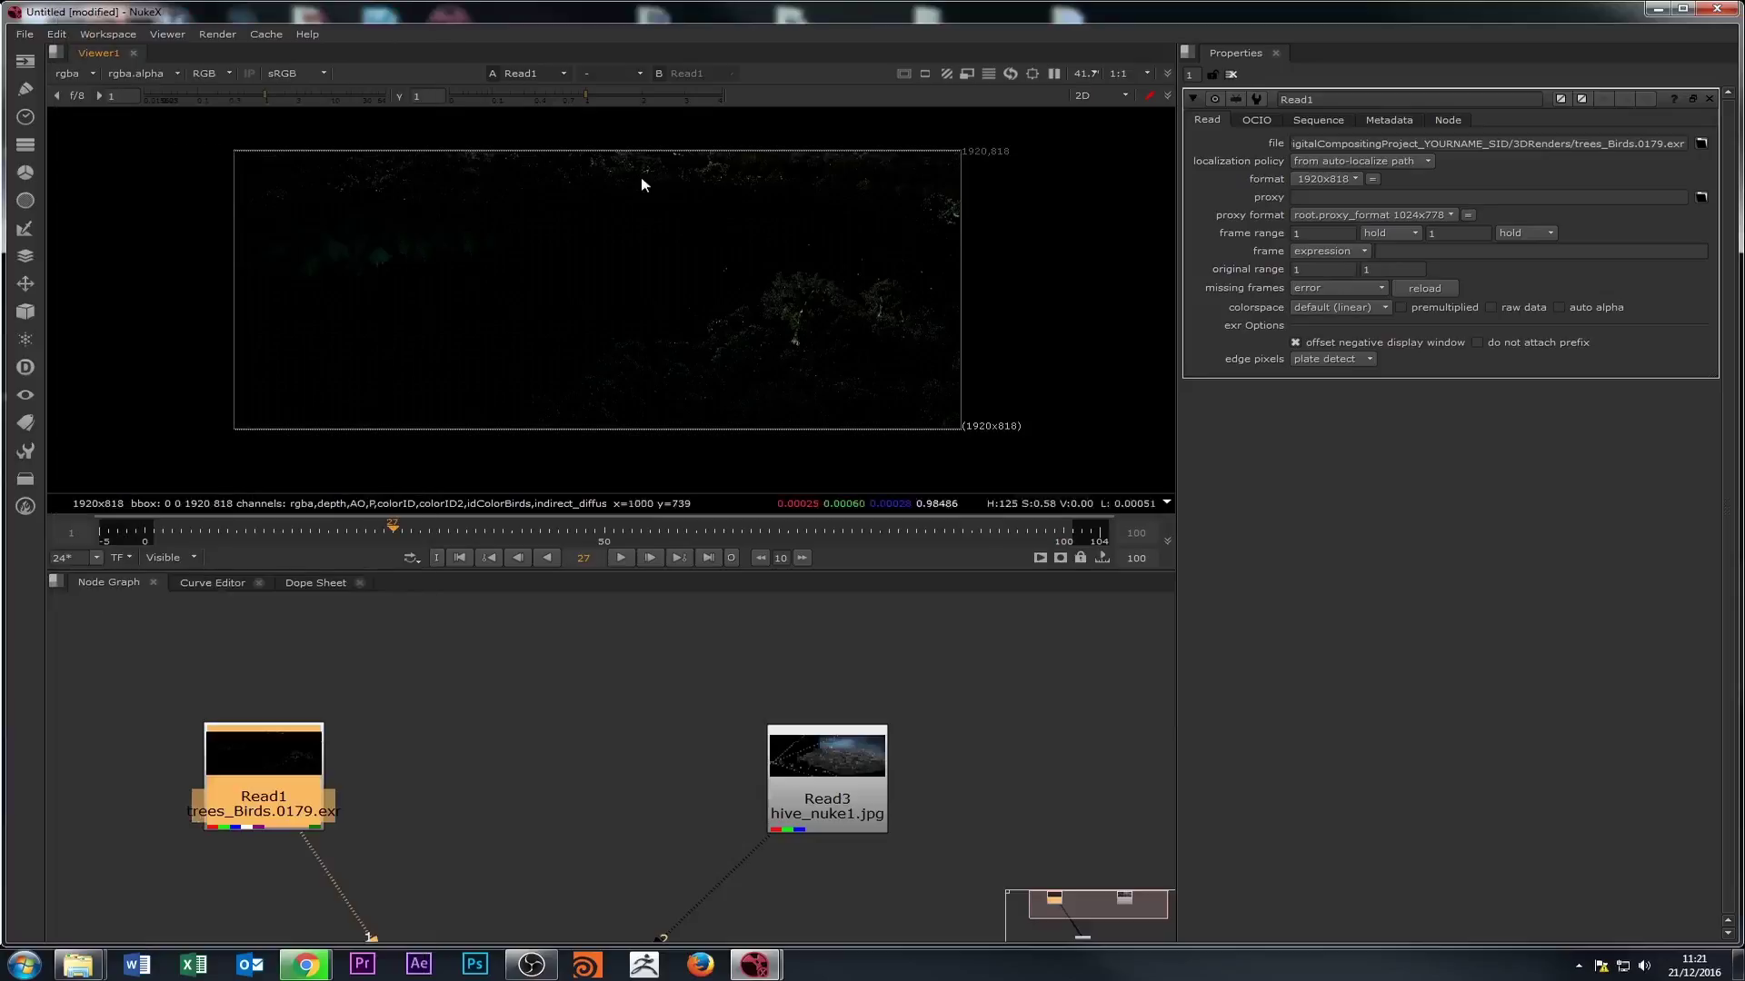
click(91, 72)
click(705, 174)
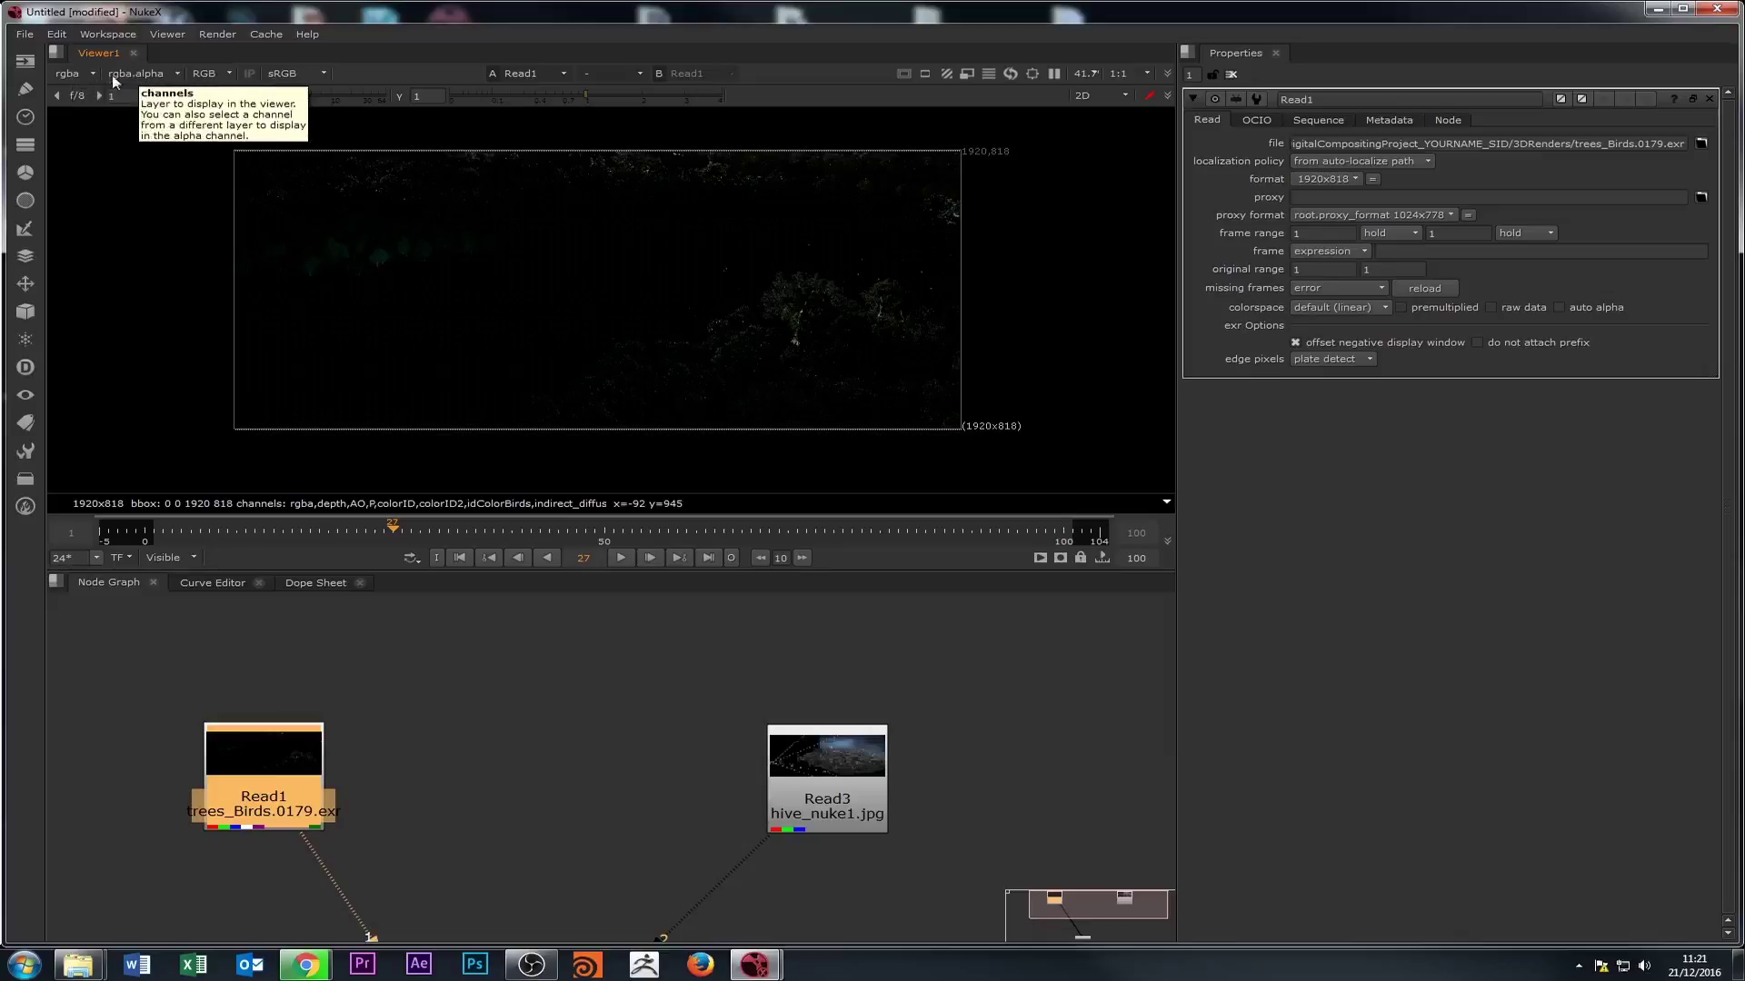
click(230, 74)
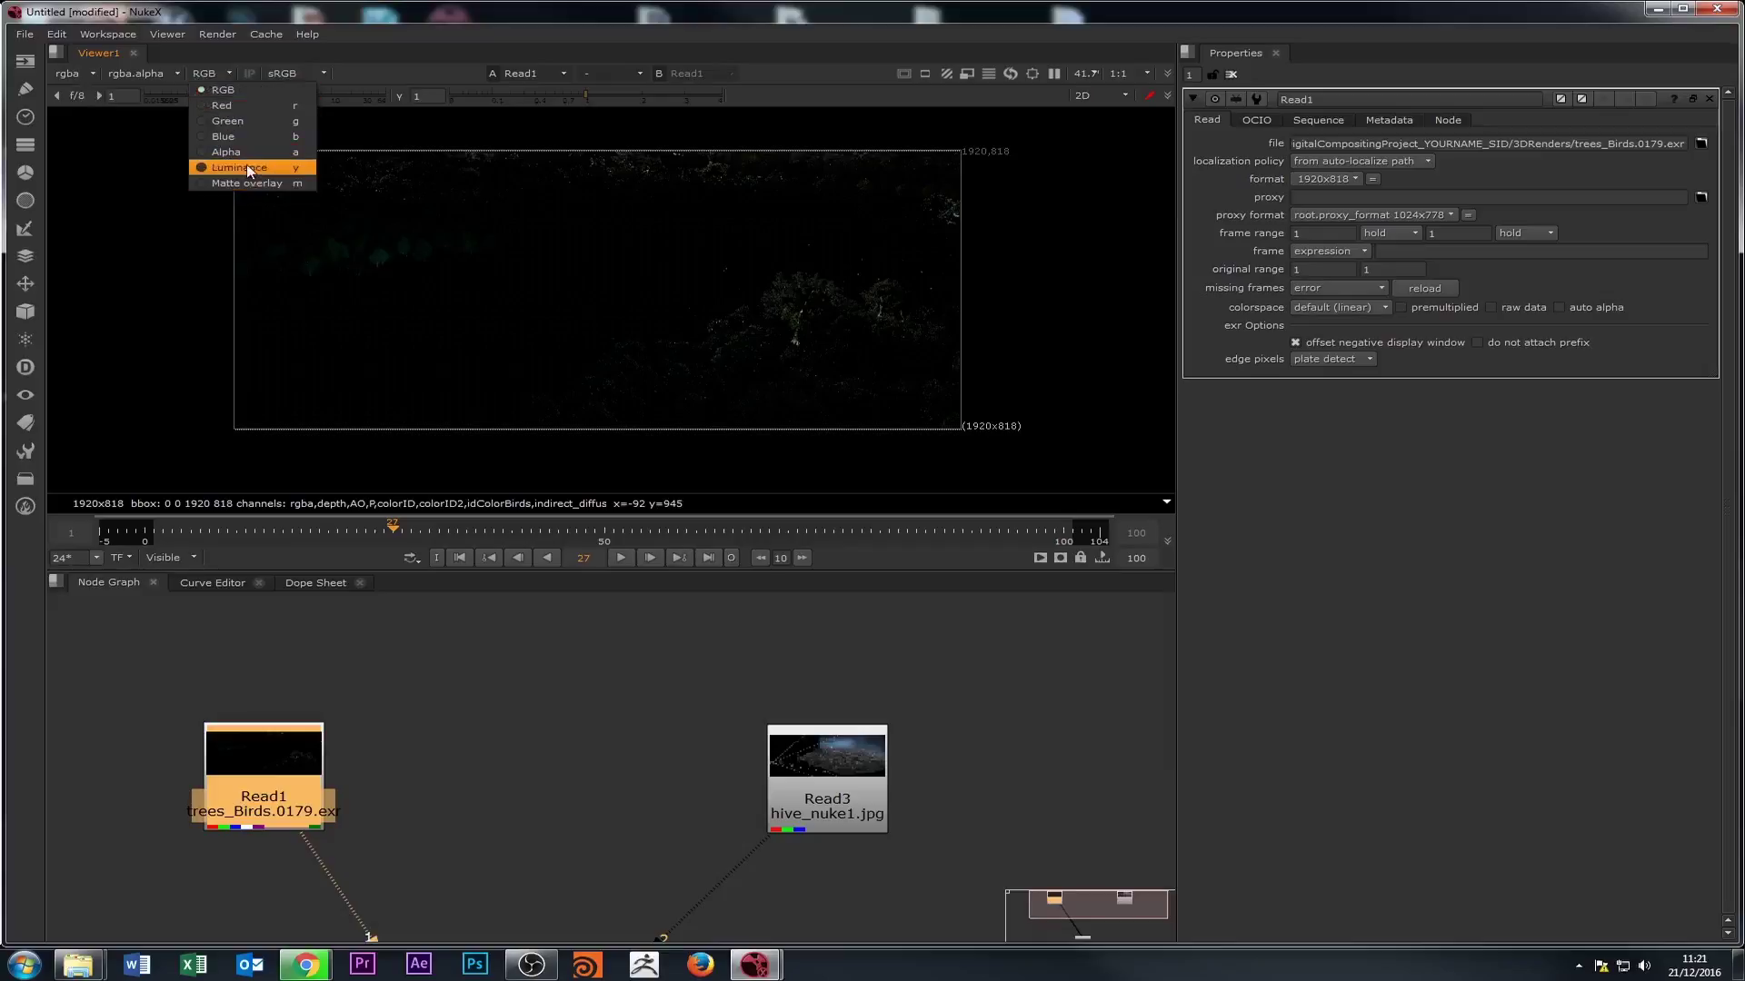
click(289, 72)
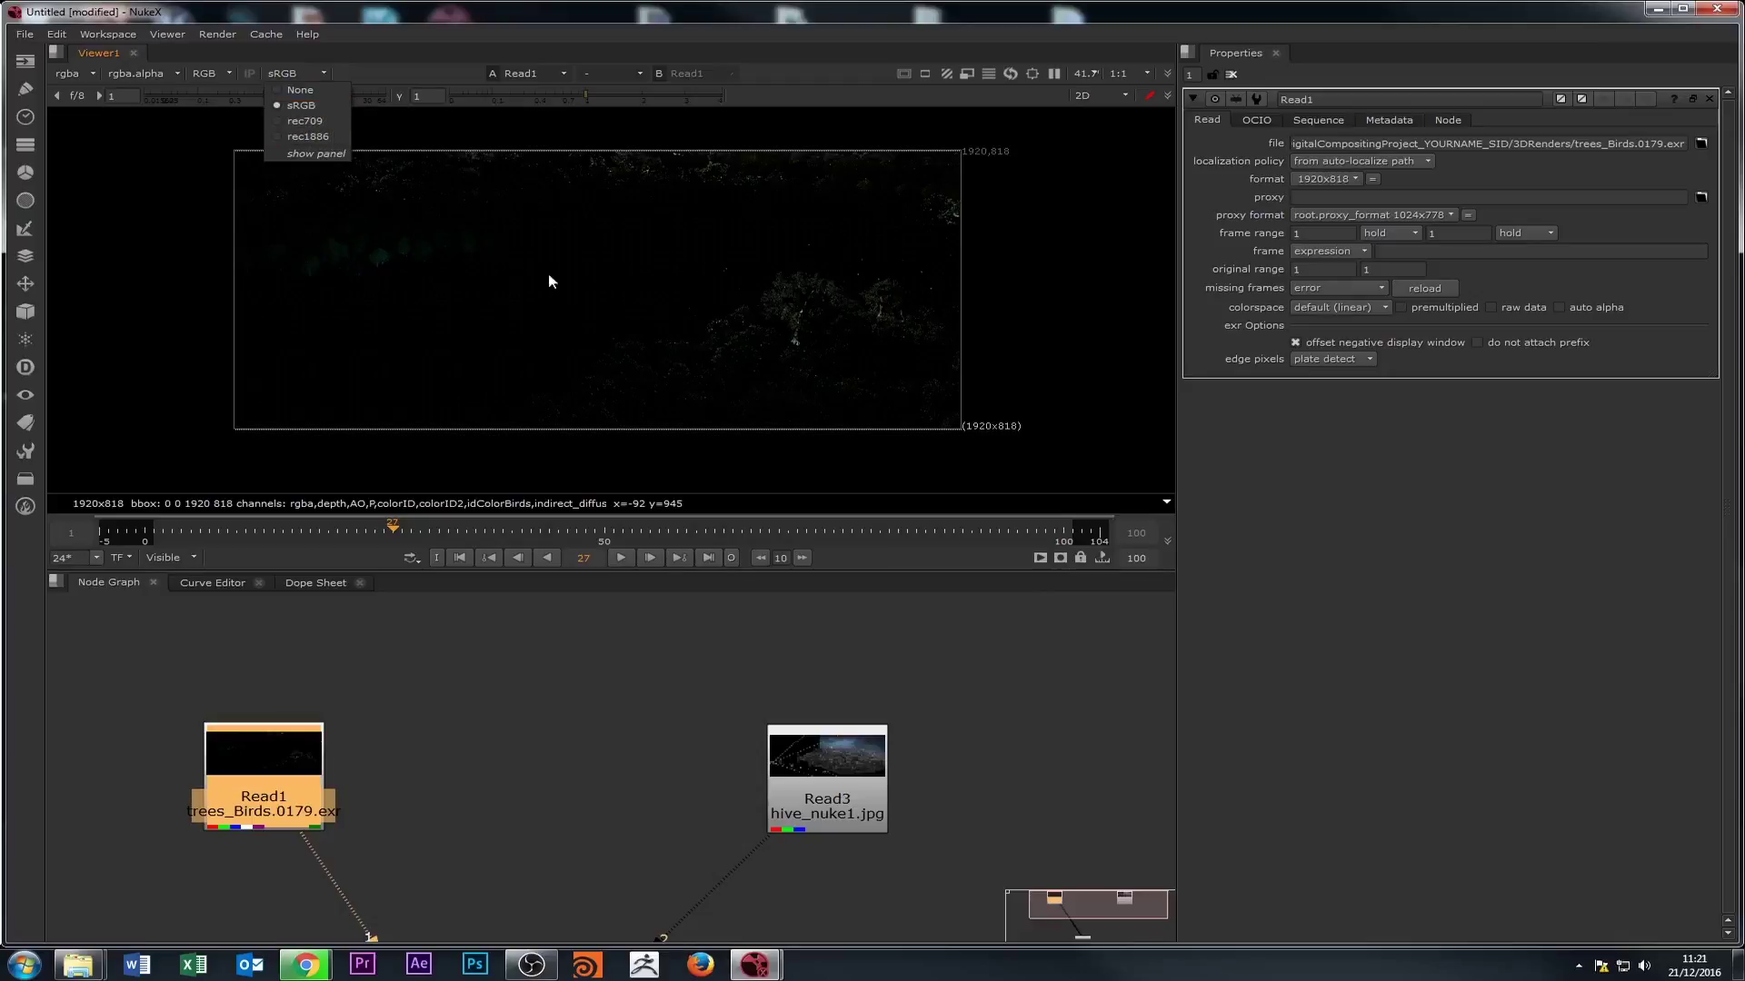
click(651, 236)
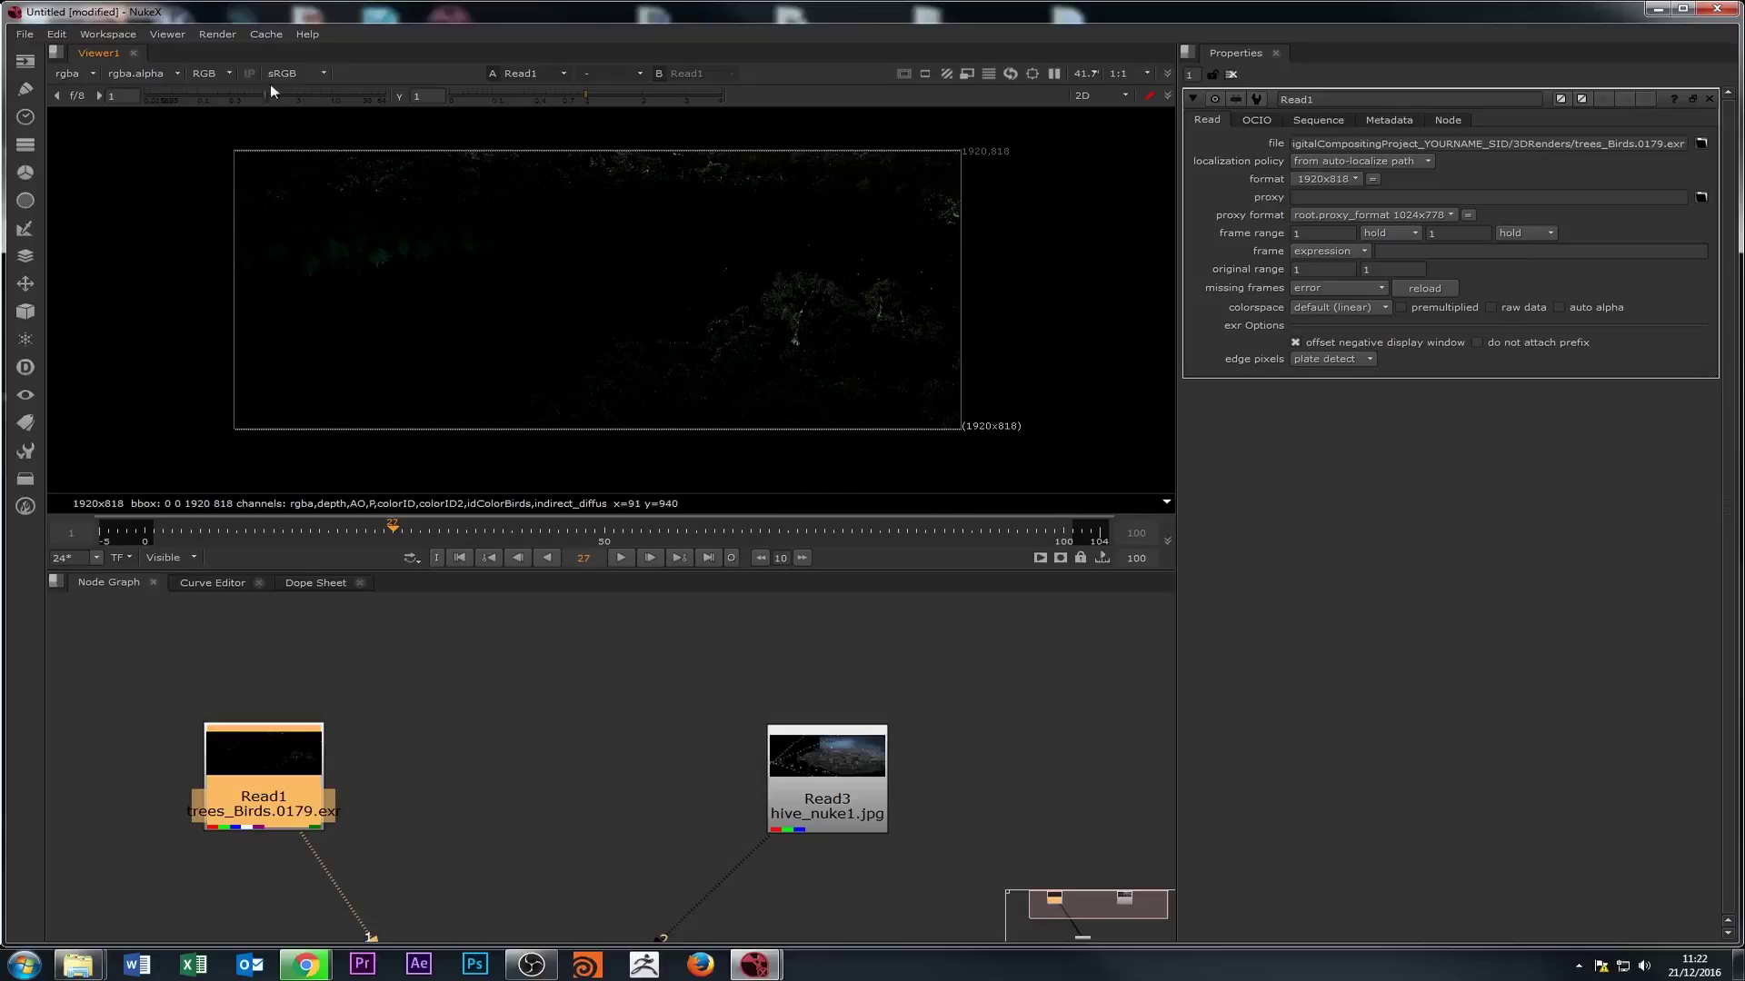
- Show the alpha layer of the trees_Birds render in the viewer, followed by its depth layer
click(73, 75)
click(78, 47)
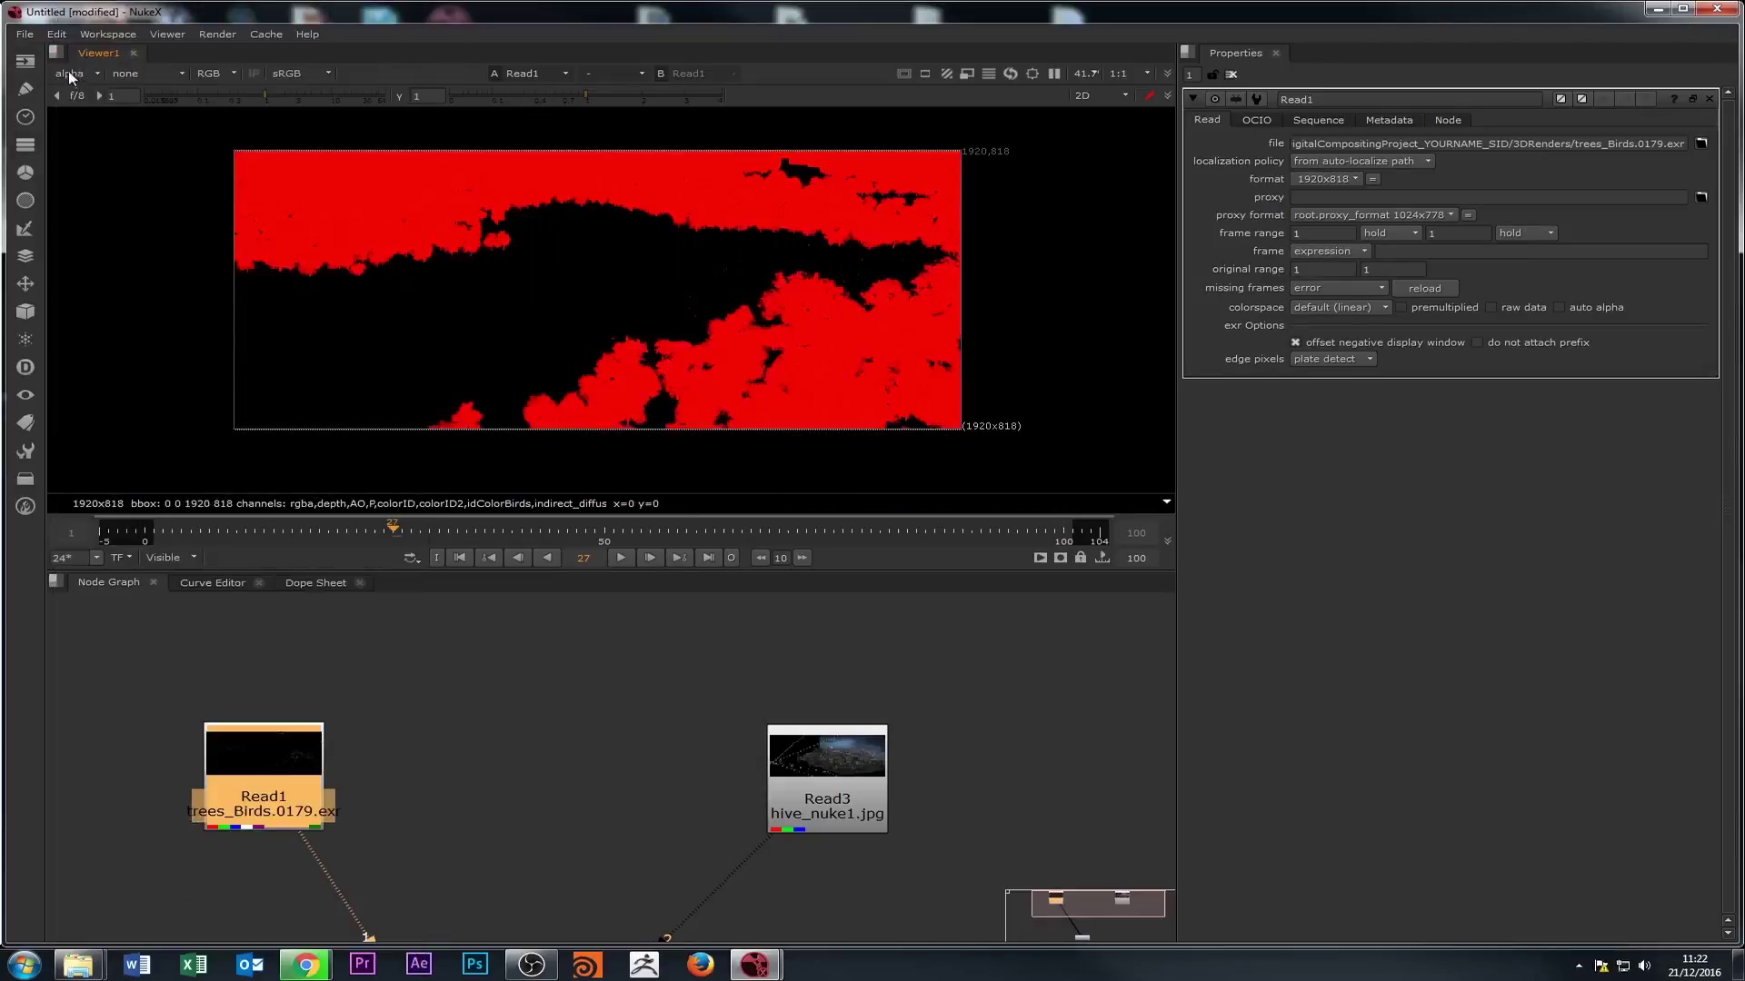
click(68, 71)
click(84, 72)
- Display the AO layer of the trees_Birds render and examine the shading of the near and distant trees
click(78, 69)
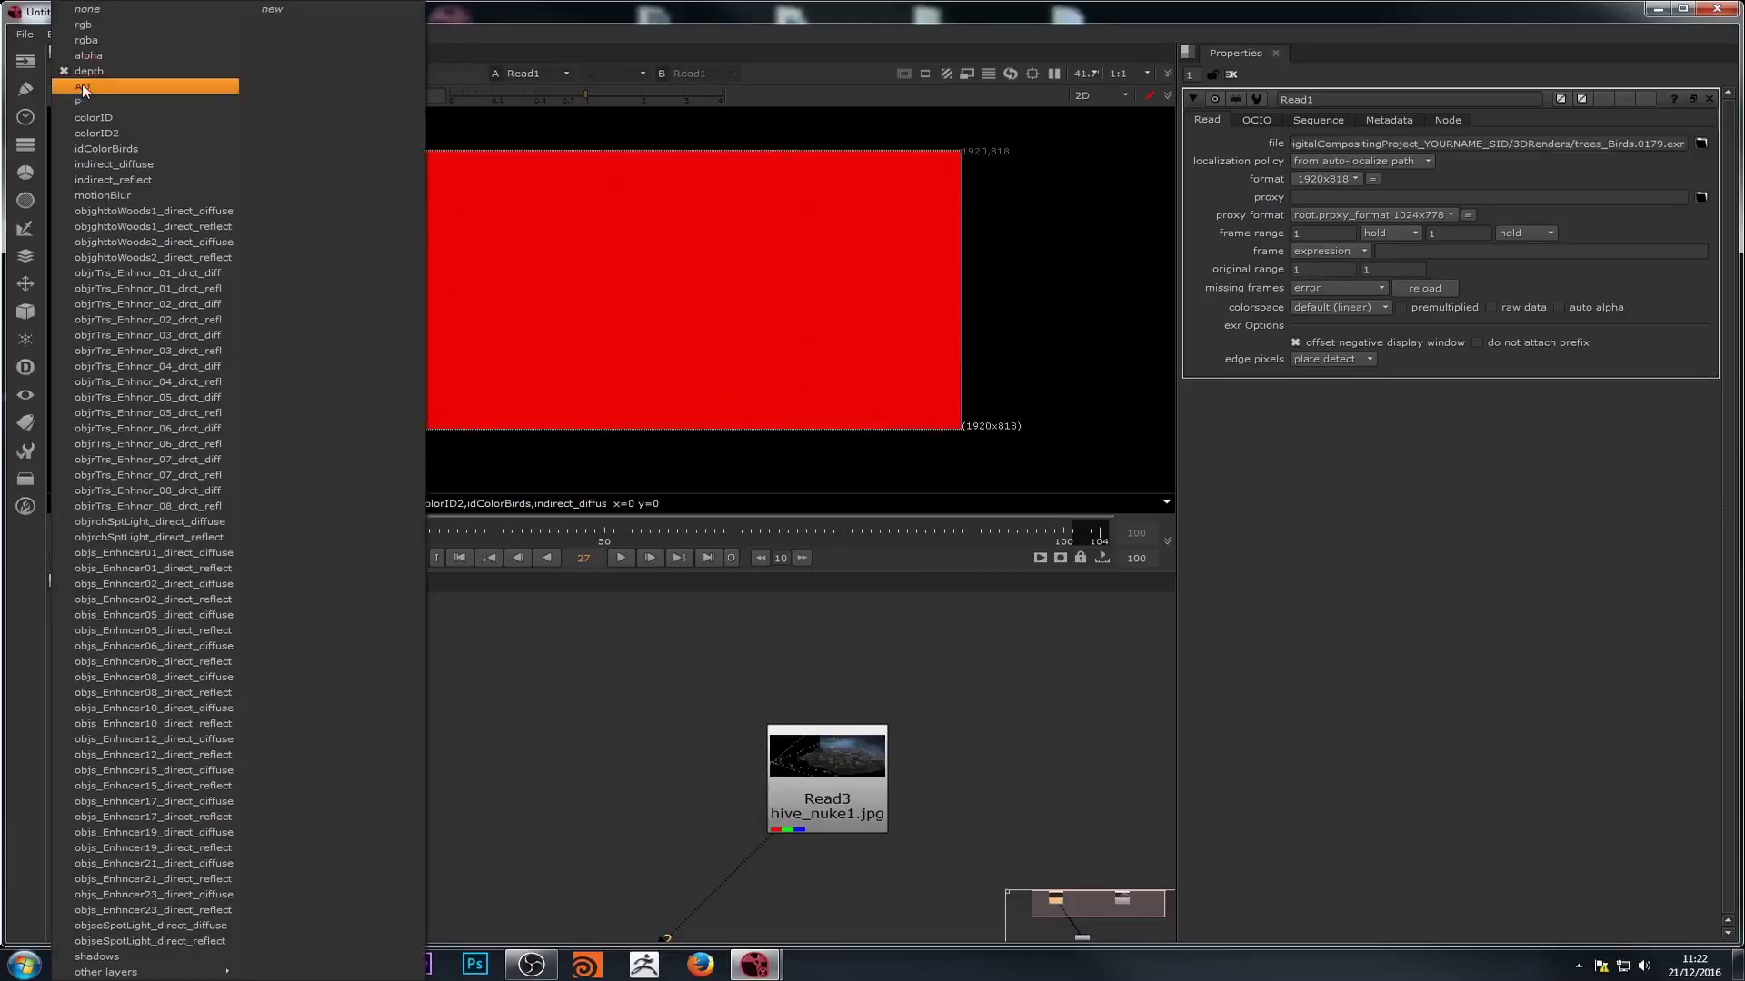
click(82, 87)
scroll(852, 271, up, 4)
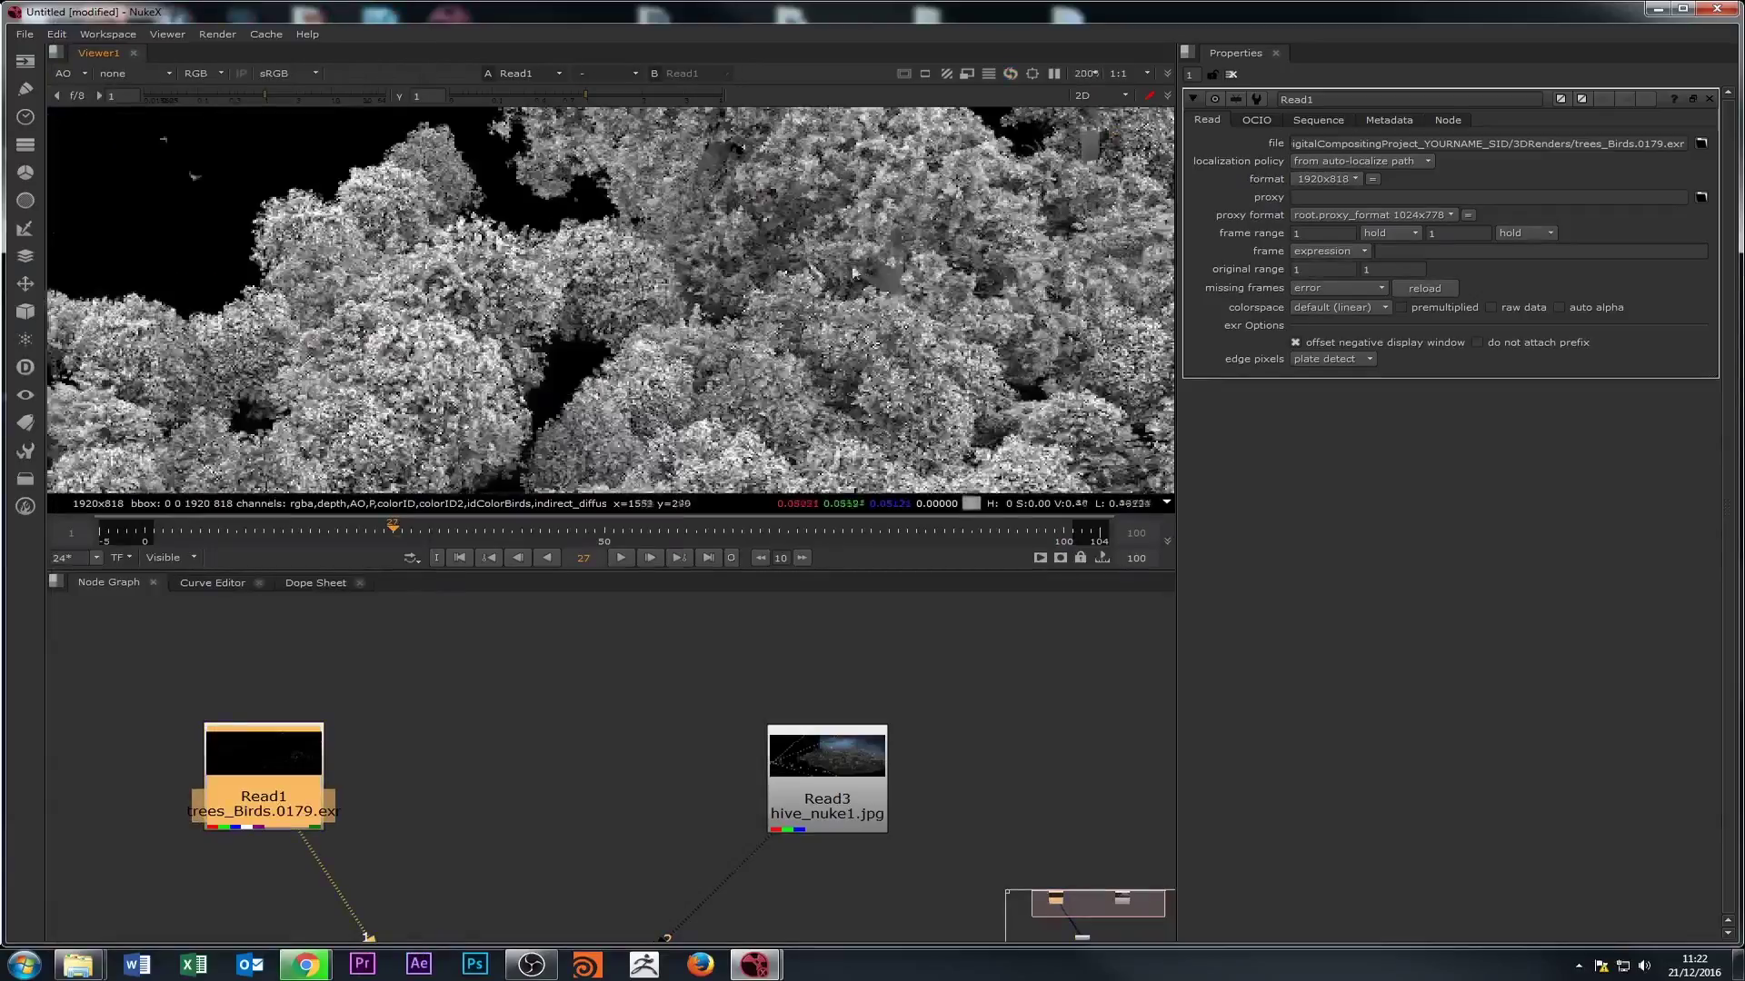
scroll(251, 300, down, 5)
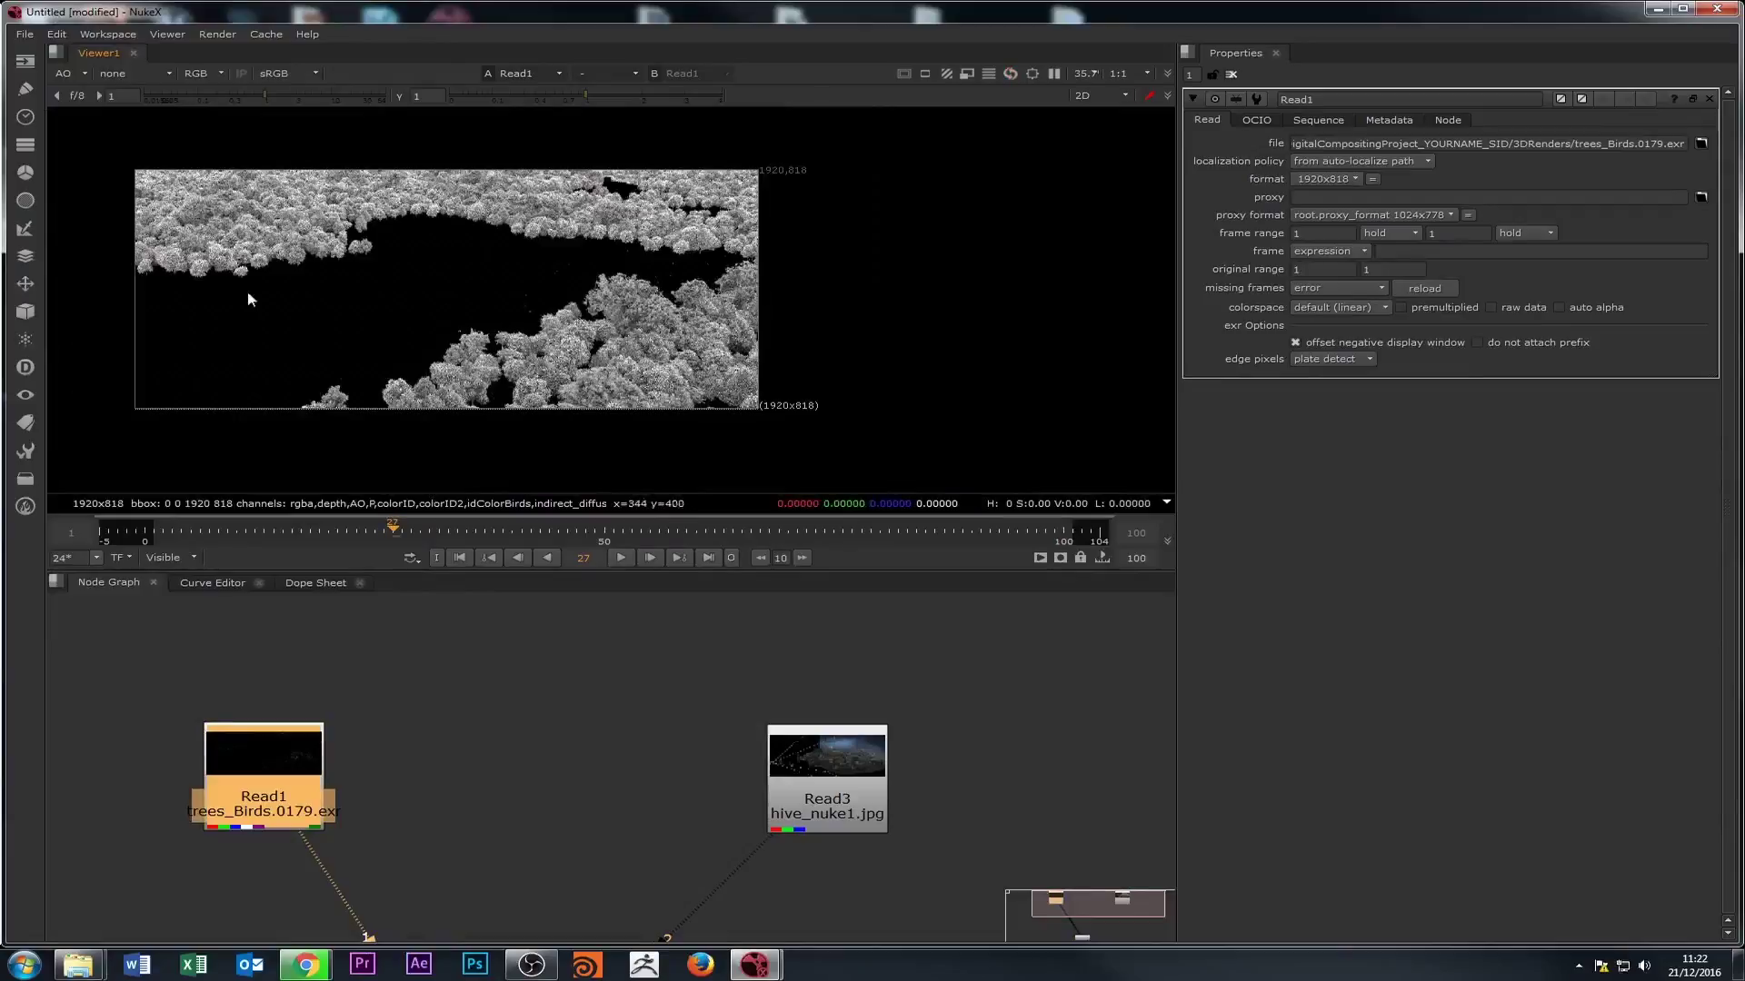
scroll(251, 300, up, 3)
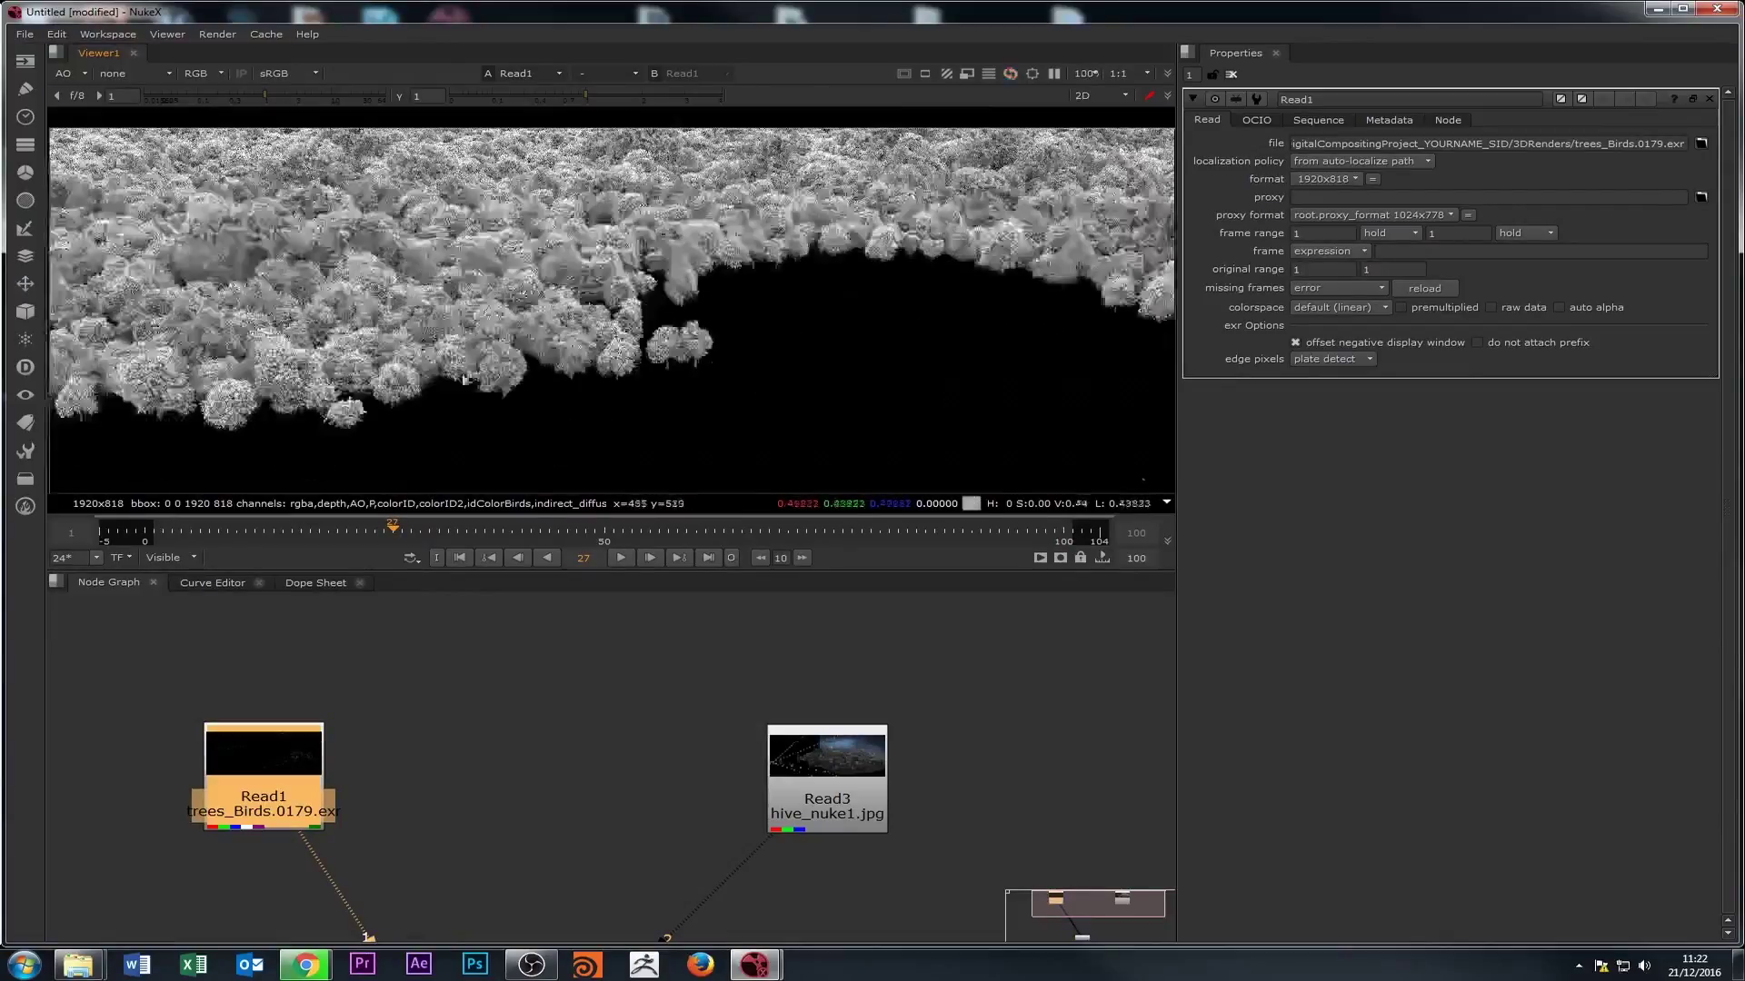
scroll(464, 379, down, 3)
scroll(981, 245, up, 4)
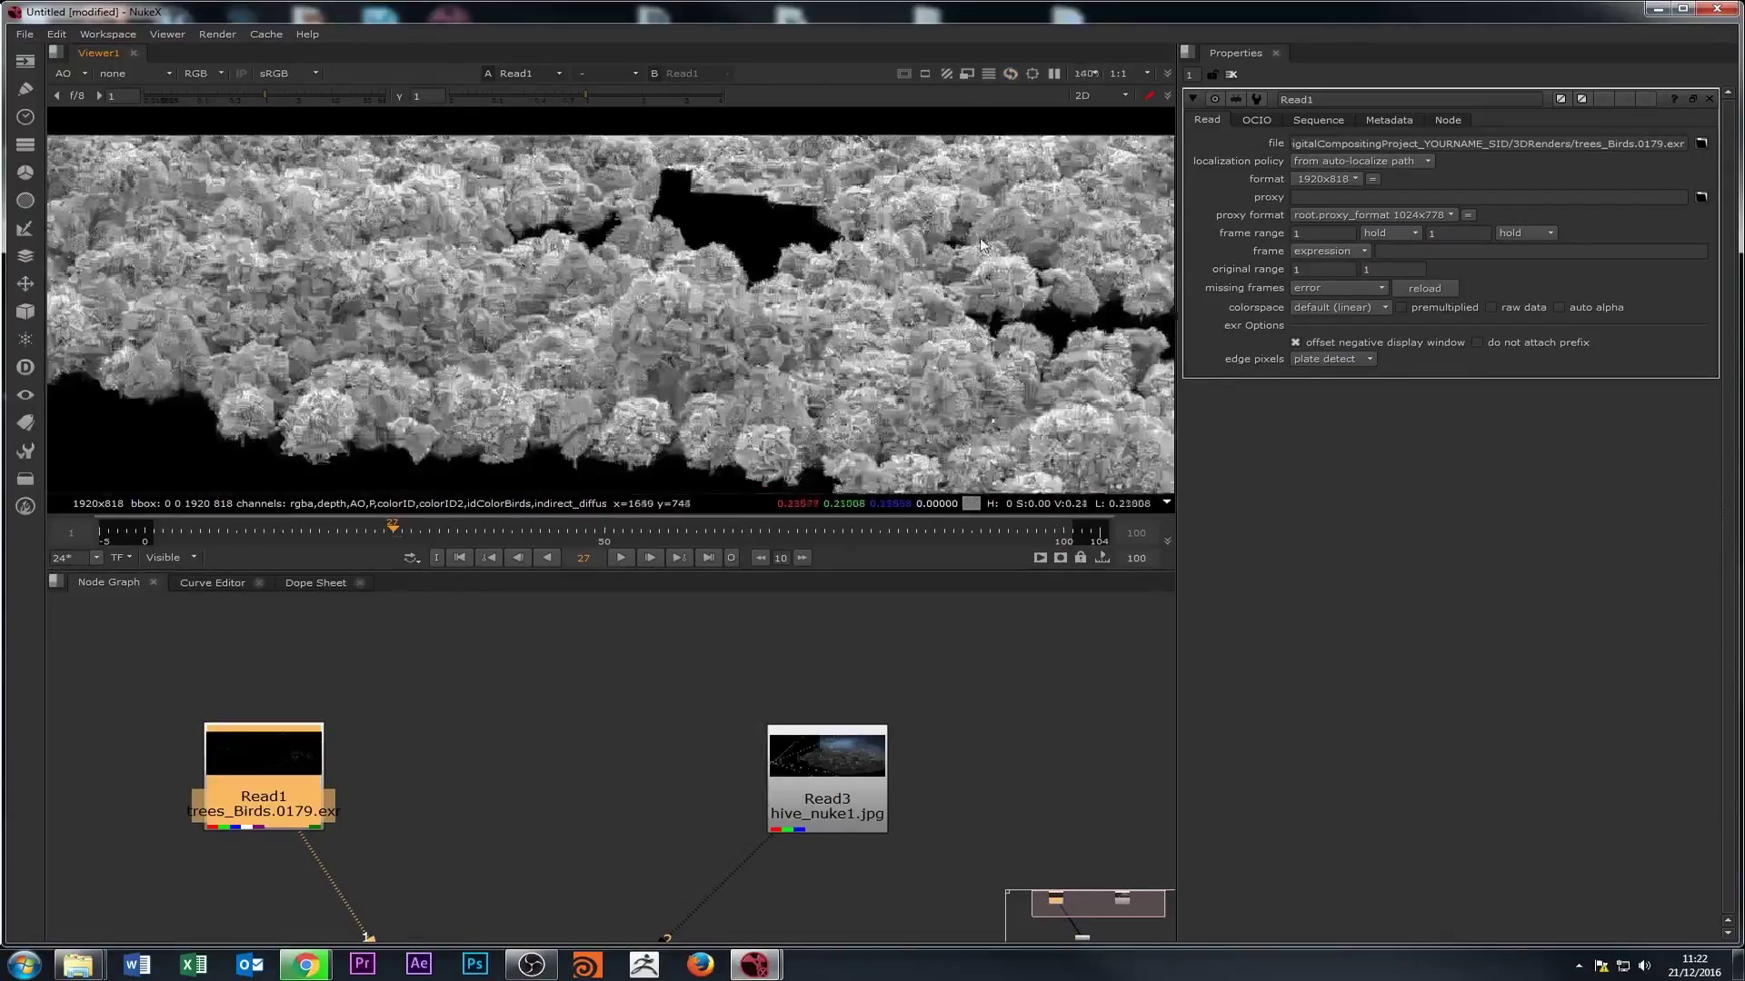
scroll(778, 377, down, 4)
scroll(829, 389, up, 3)
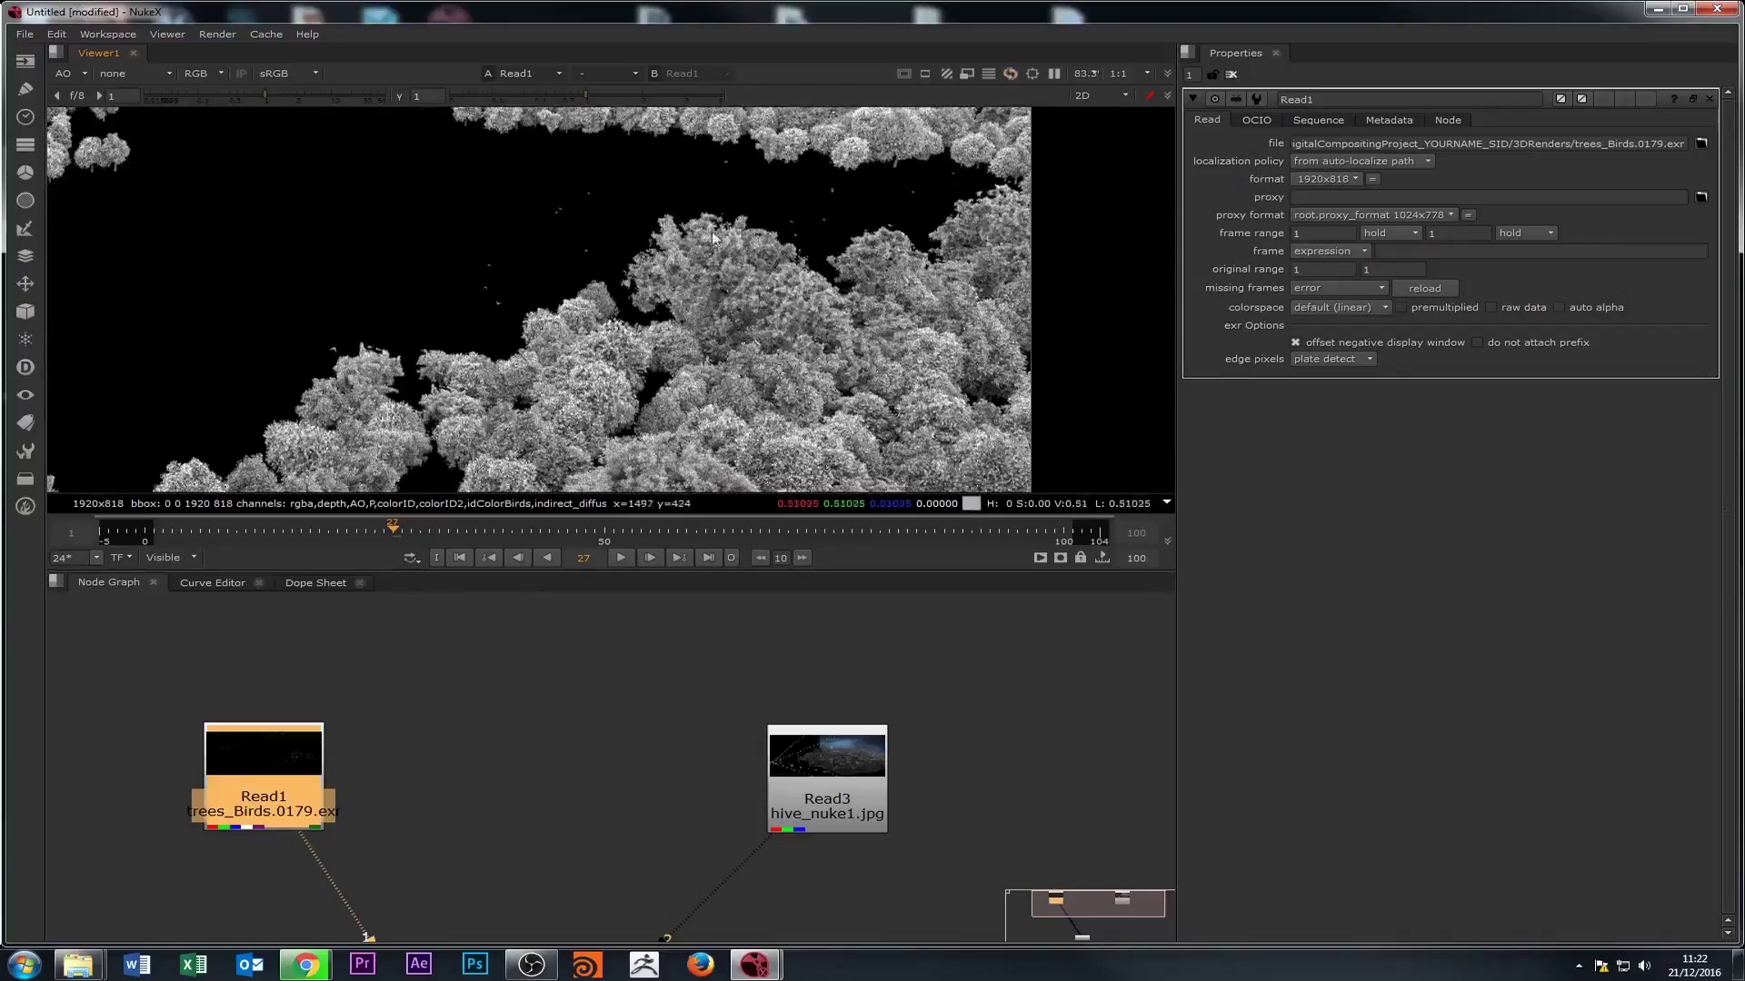
scroll(722, 272, down, 2)
middle_drag(530, 308, 612, 318)
scroll(479, 277, down, 3)
middle_drag(477, 274, 484, 302)
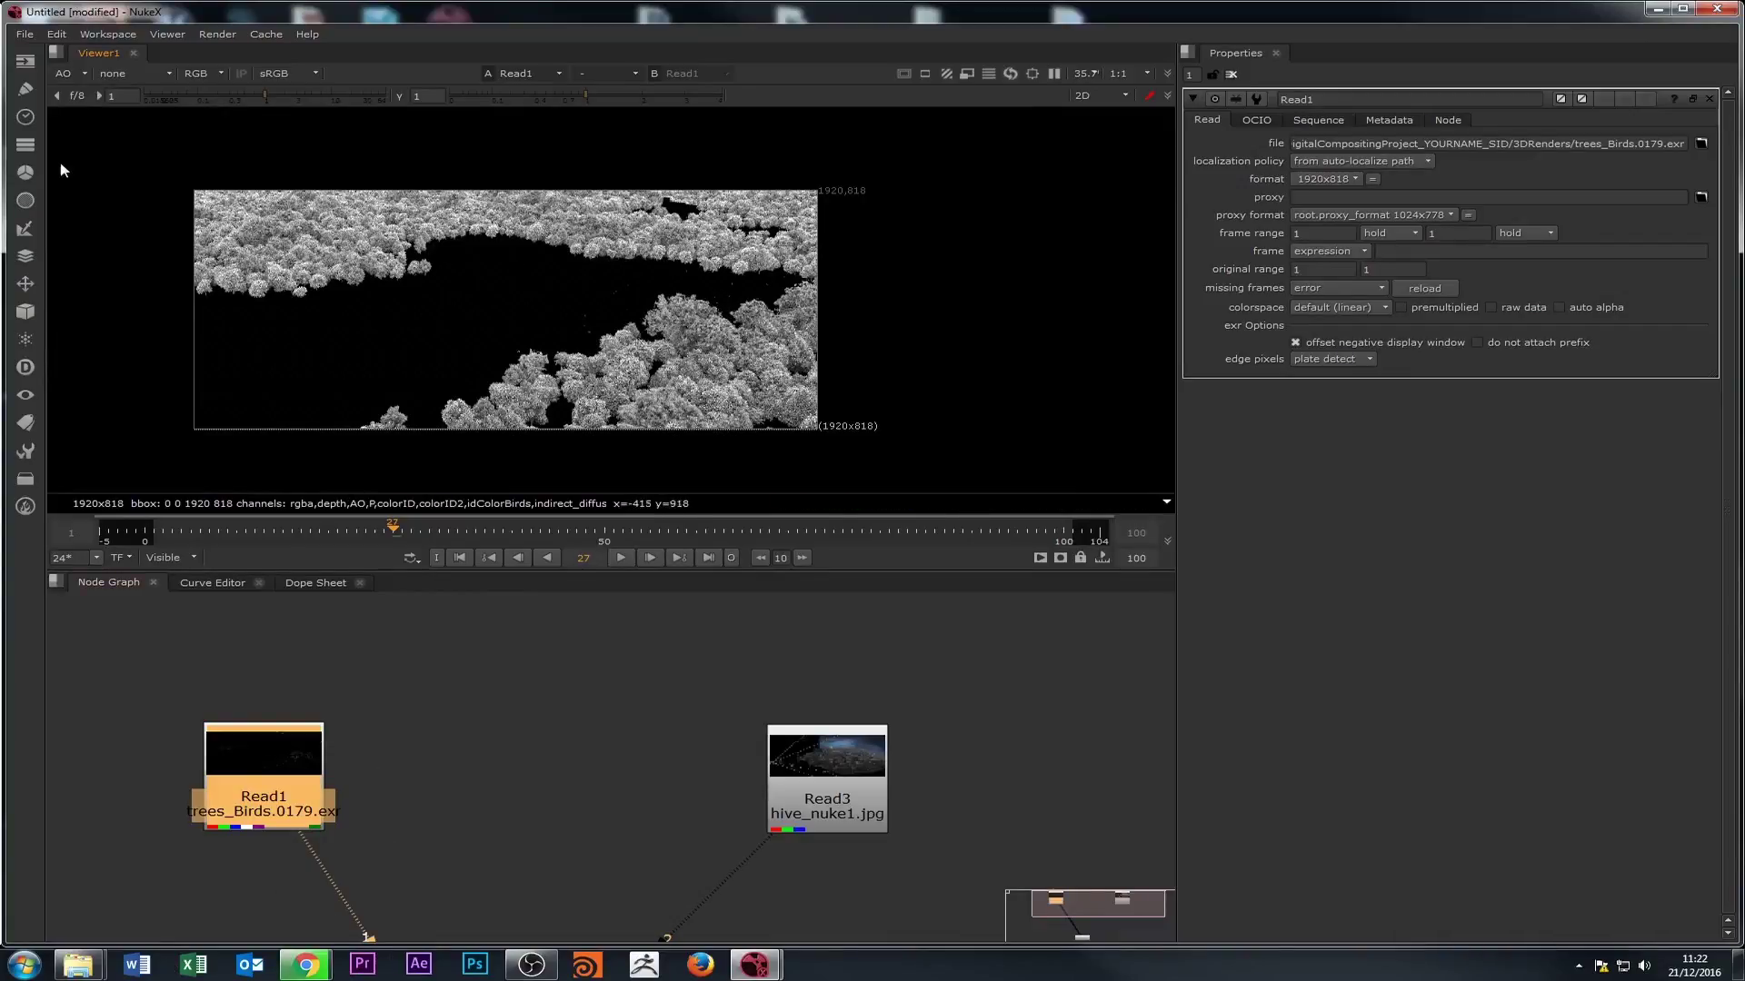
- Display the colorID layer, inspect its red, green and blue channels individually, and return to the full RGB view
click(79, 71)
click(95, 118)
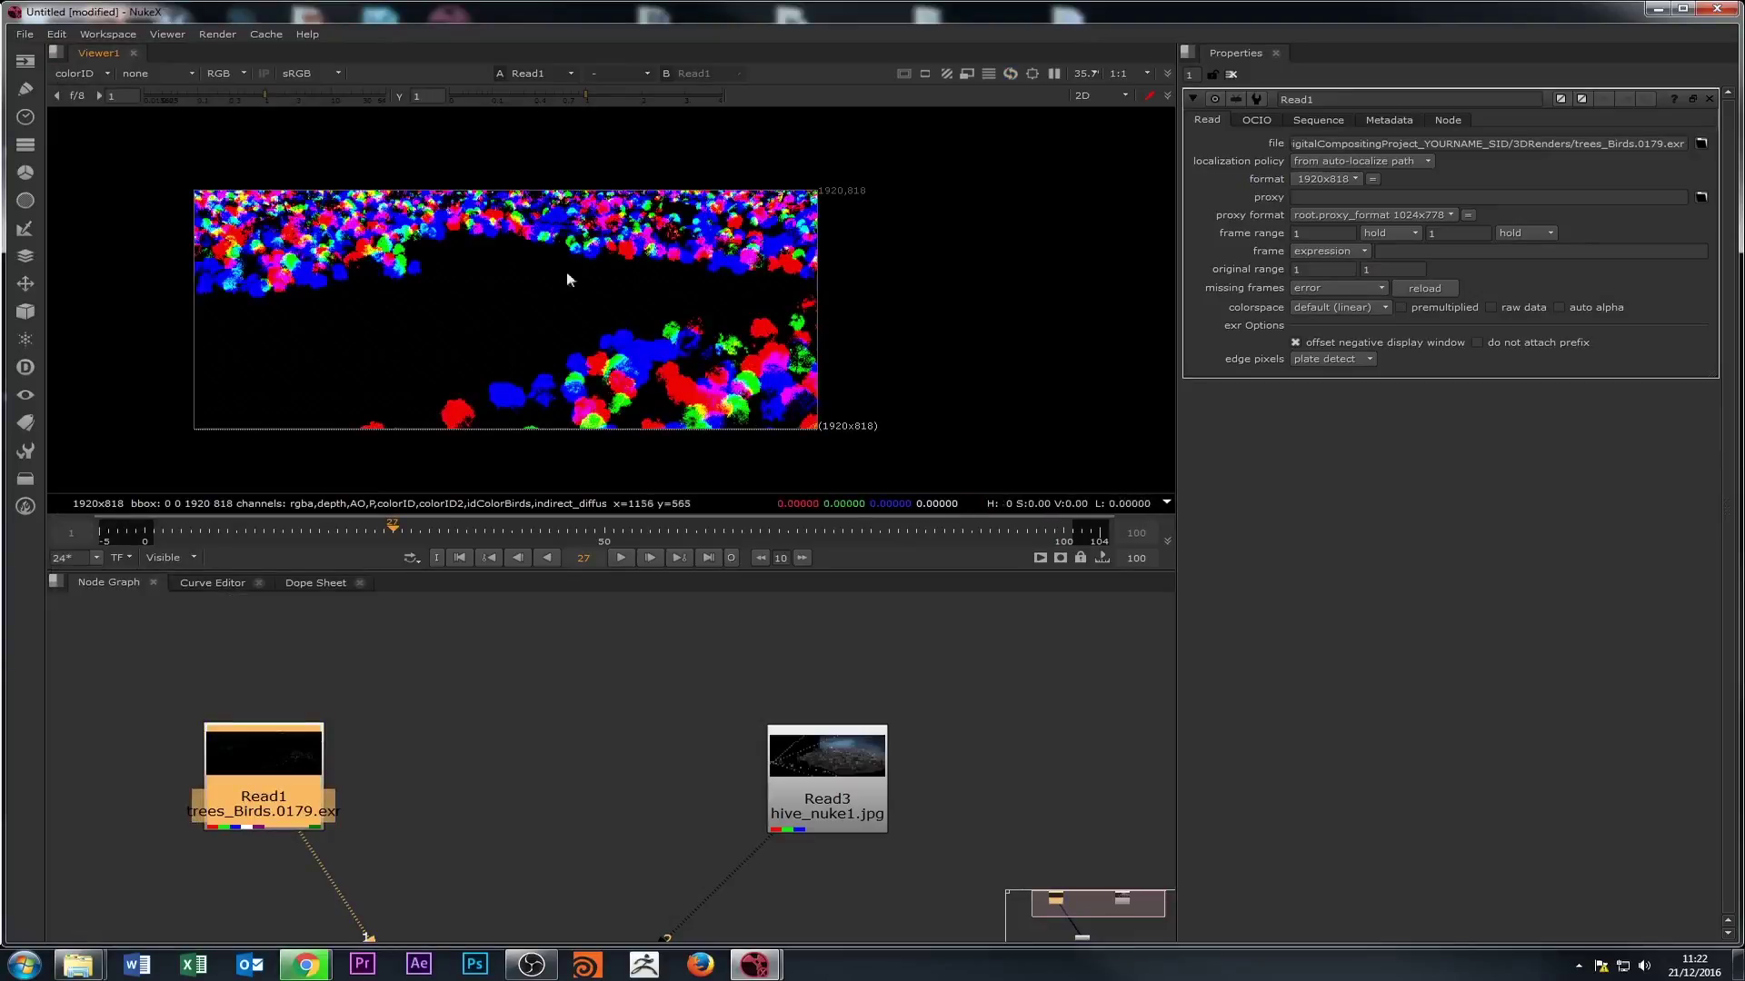
key(r)
key(g)
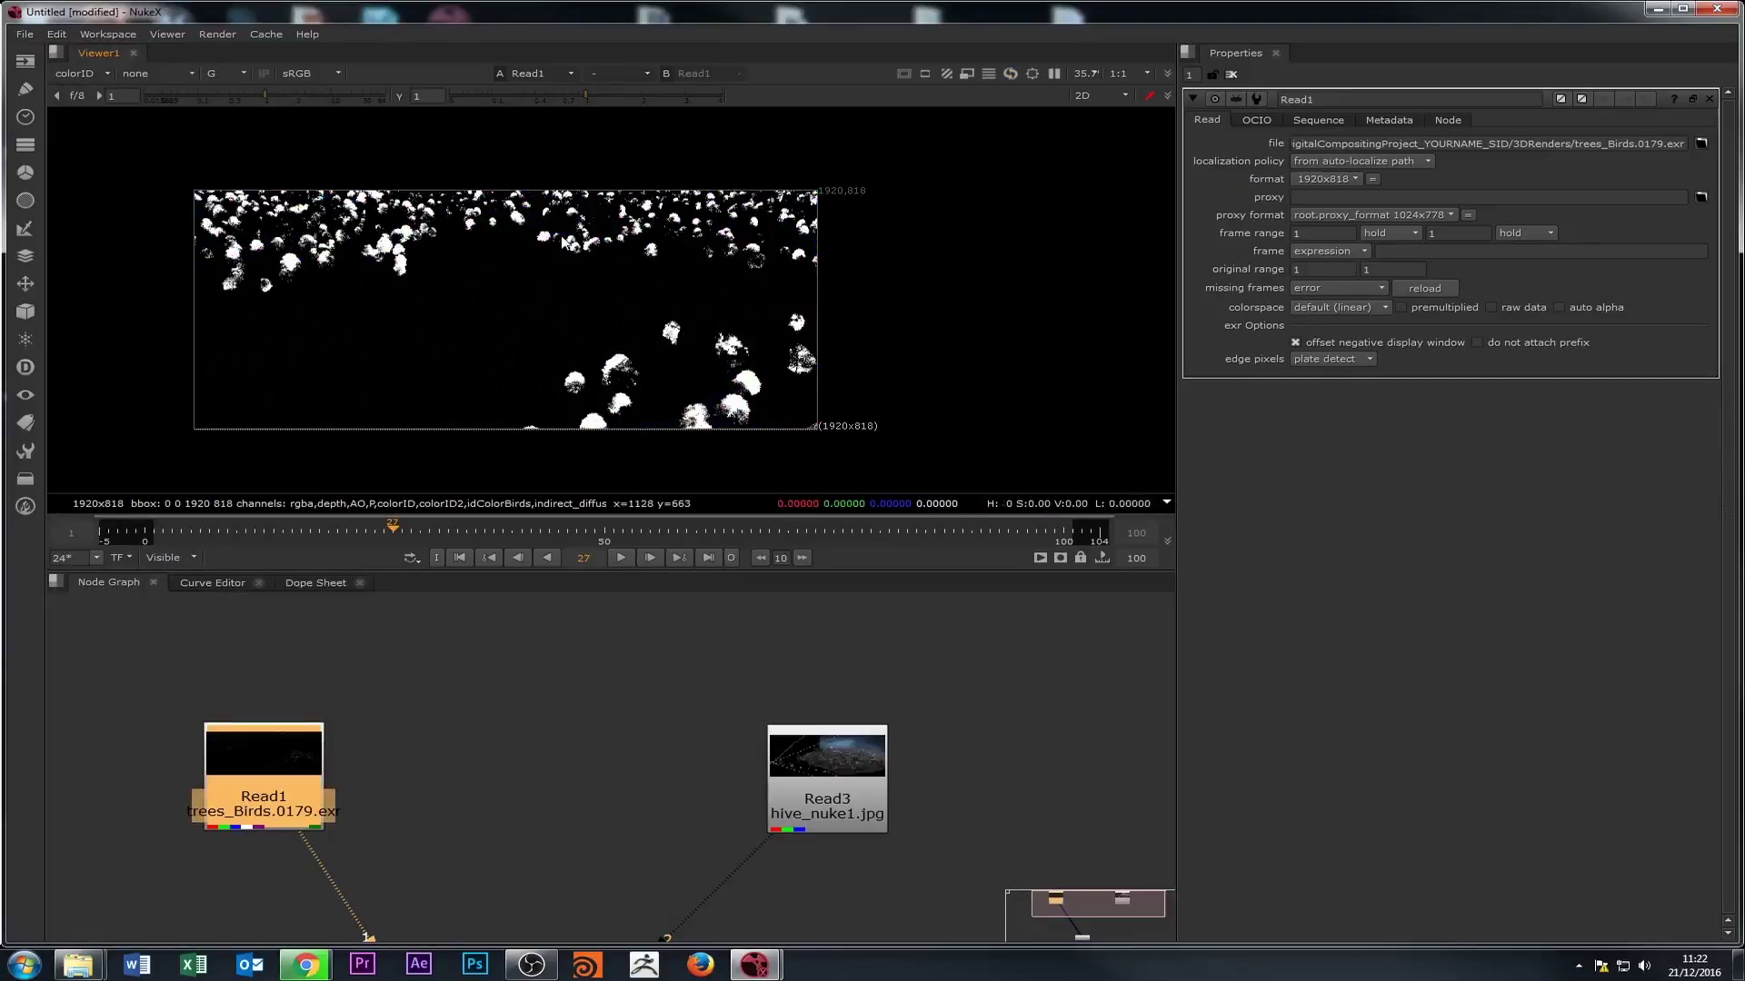
key(b)
key(g)
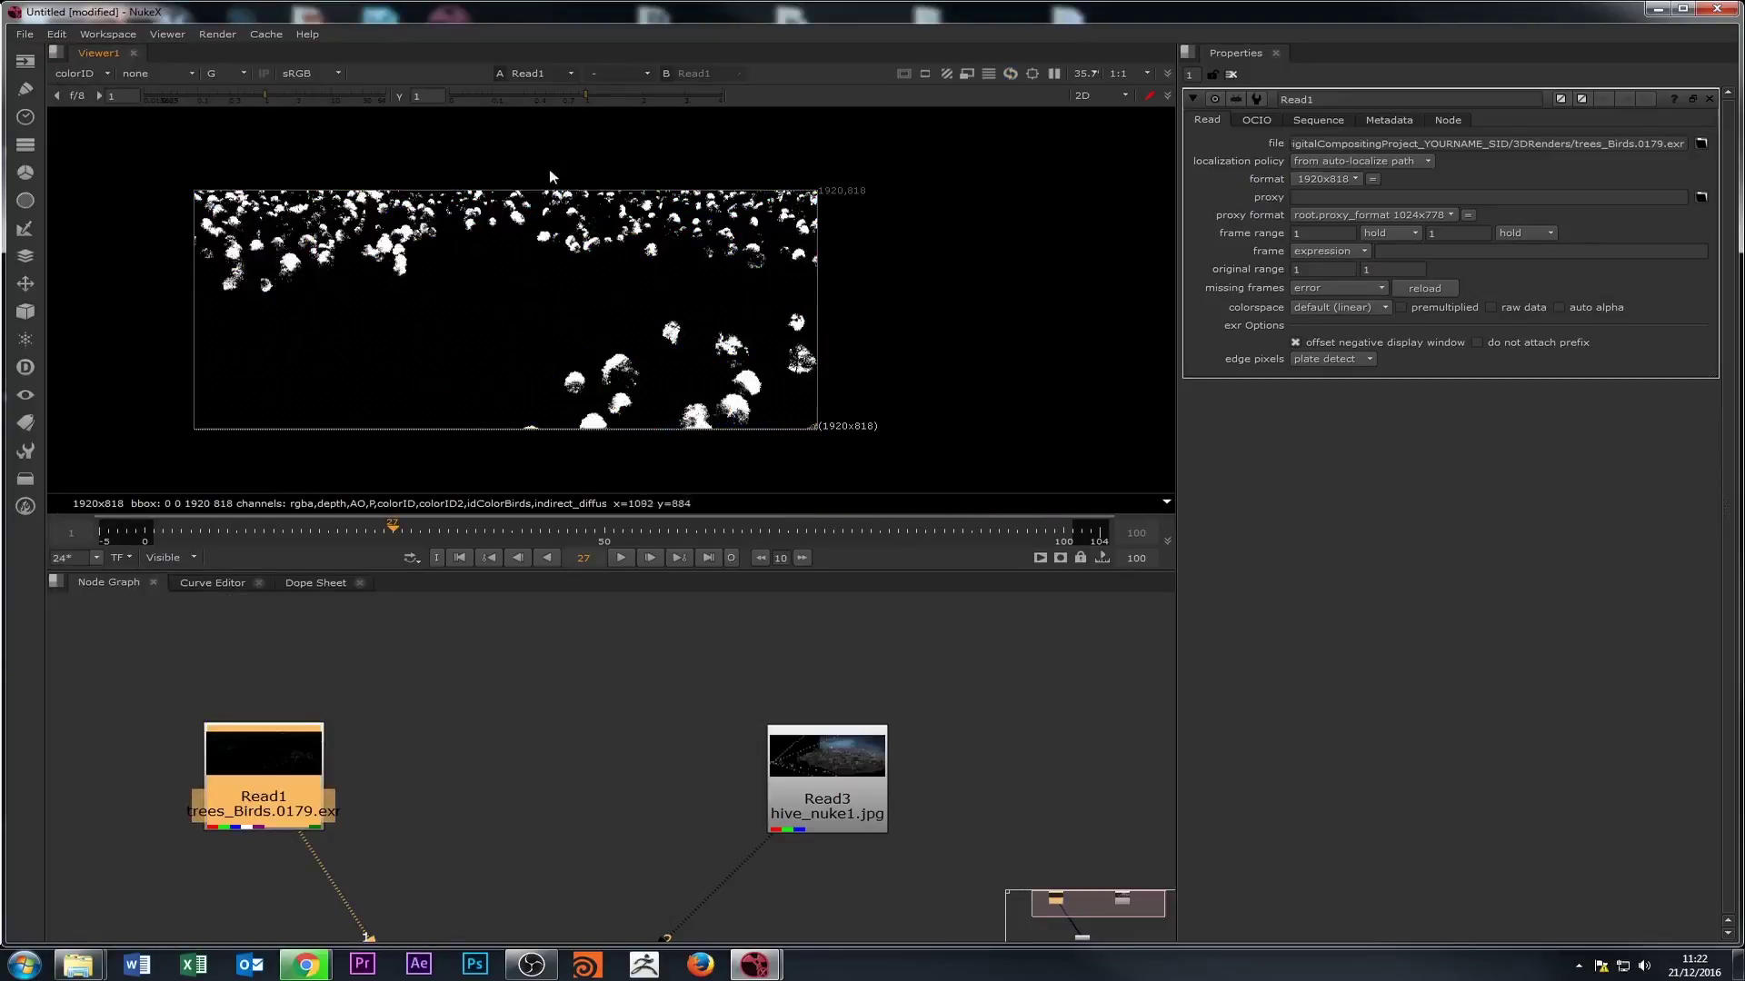
key(b)
key(b)
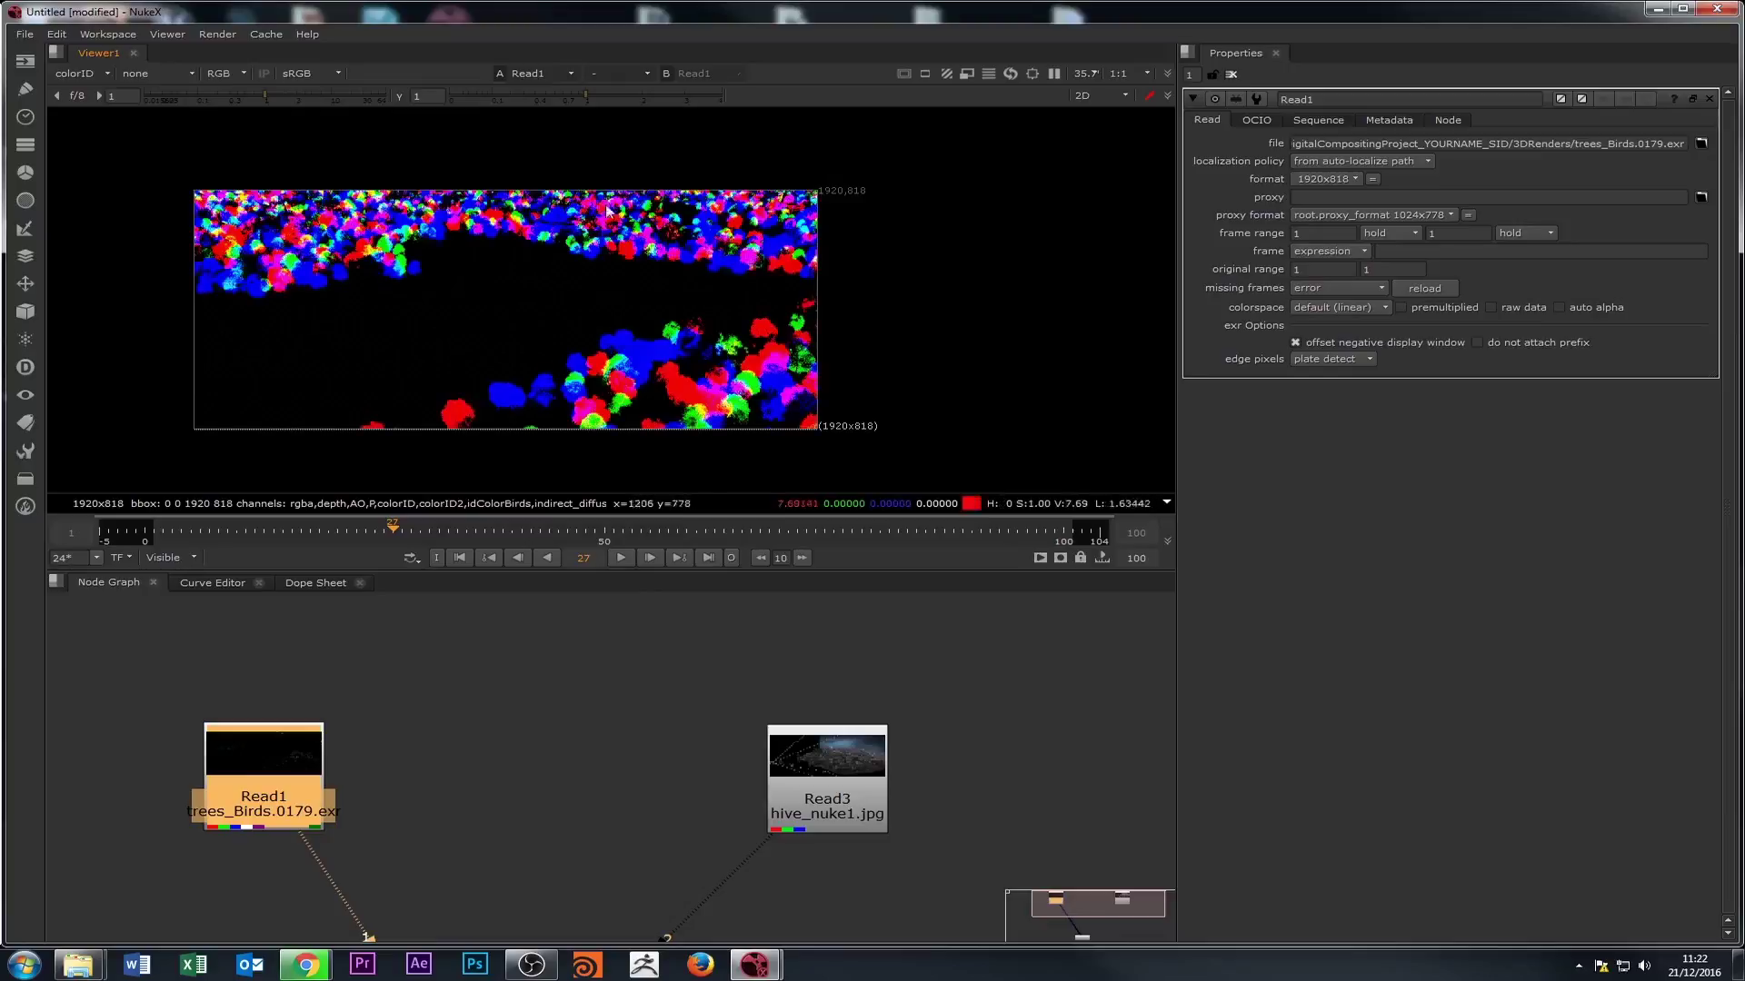
- Display the colorID2 layer of the trees_Birds render, followed by idColorBirds, and examine the birds' mask
click(74, 73)
click(97, 134)
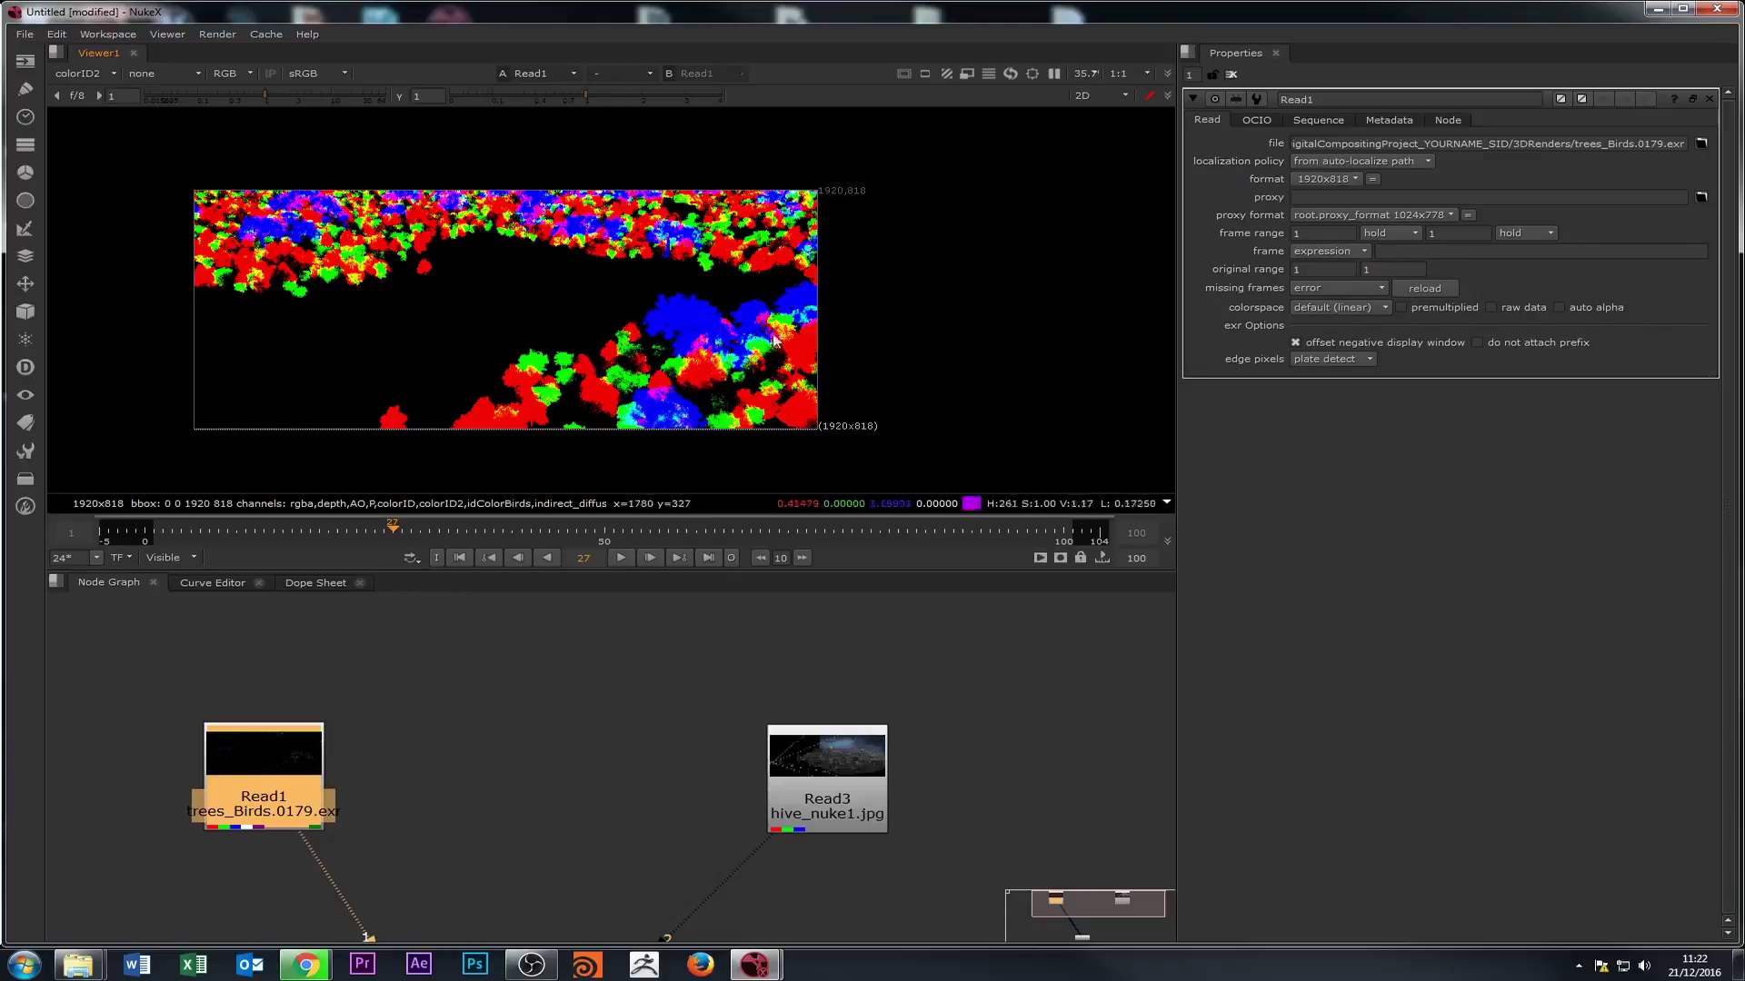
click(73, 75)
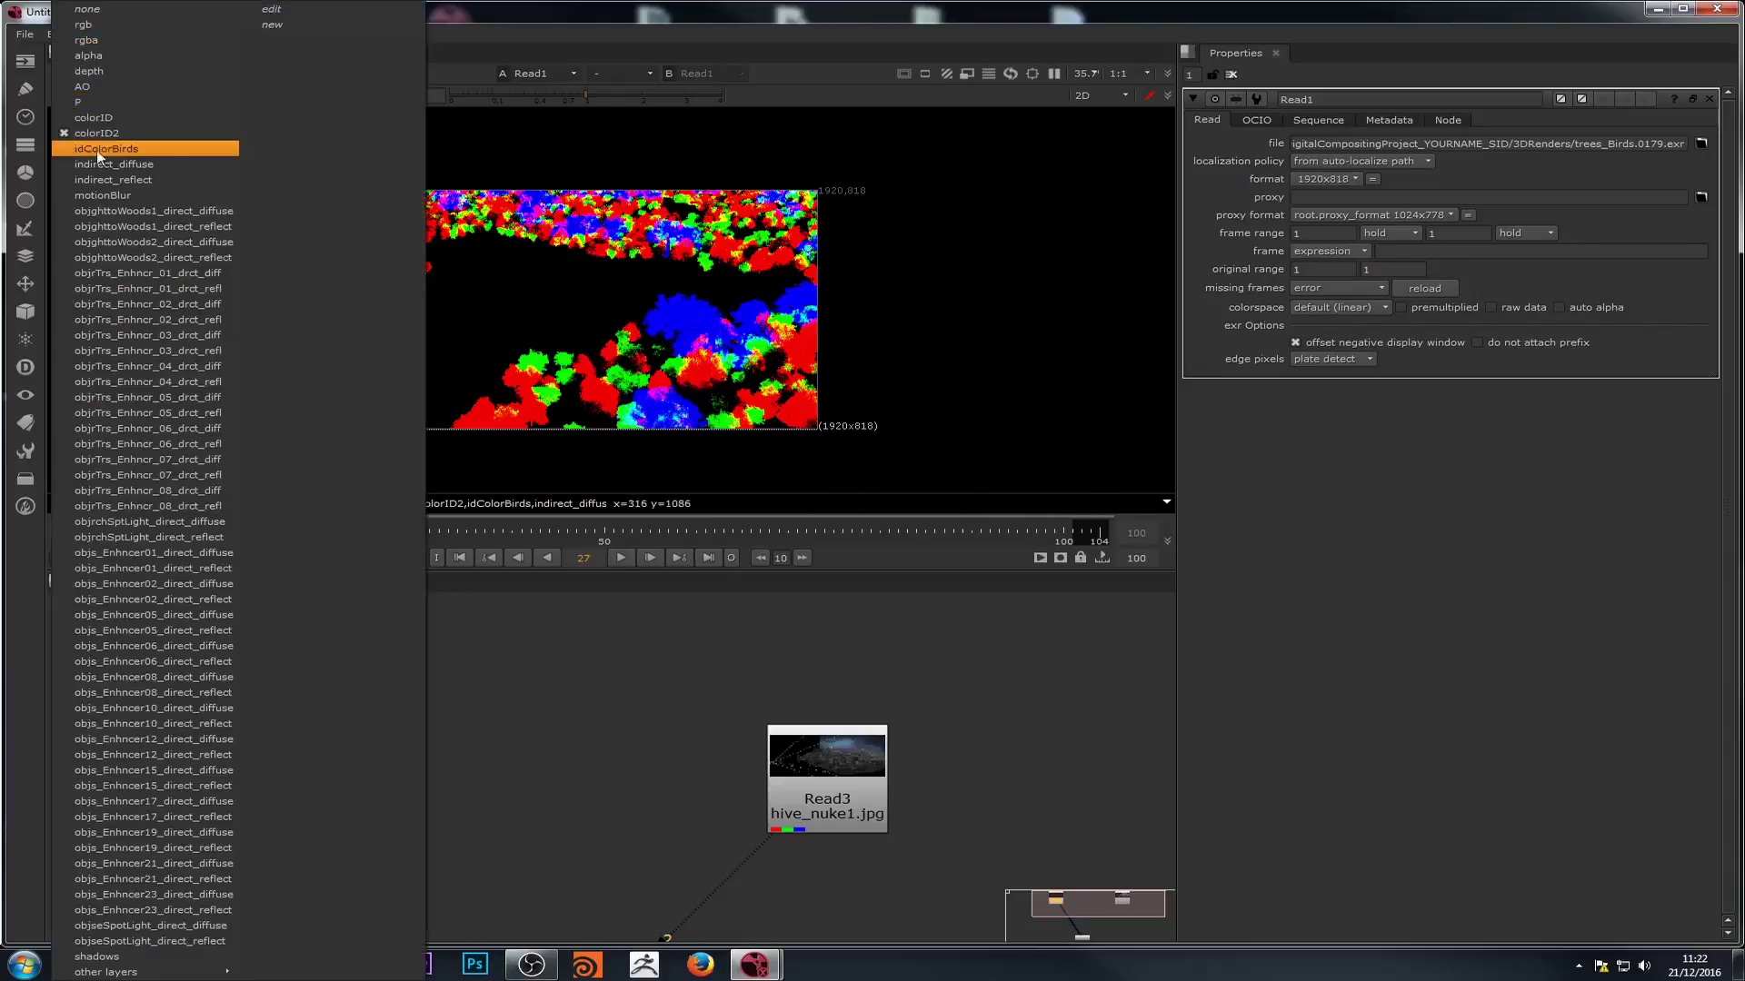
click(121, 149)
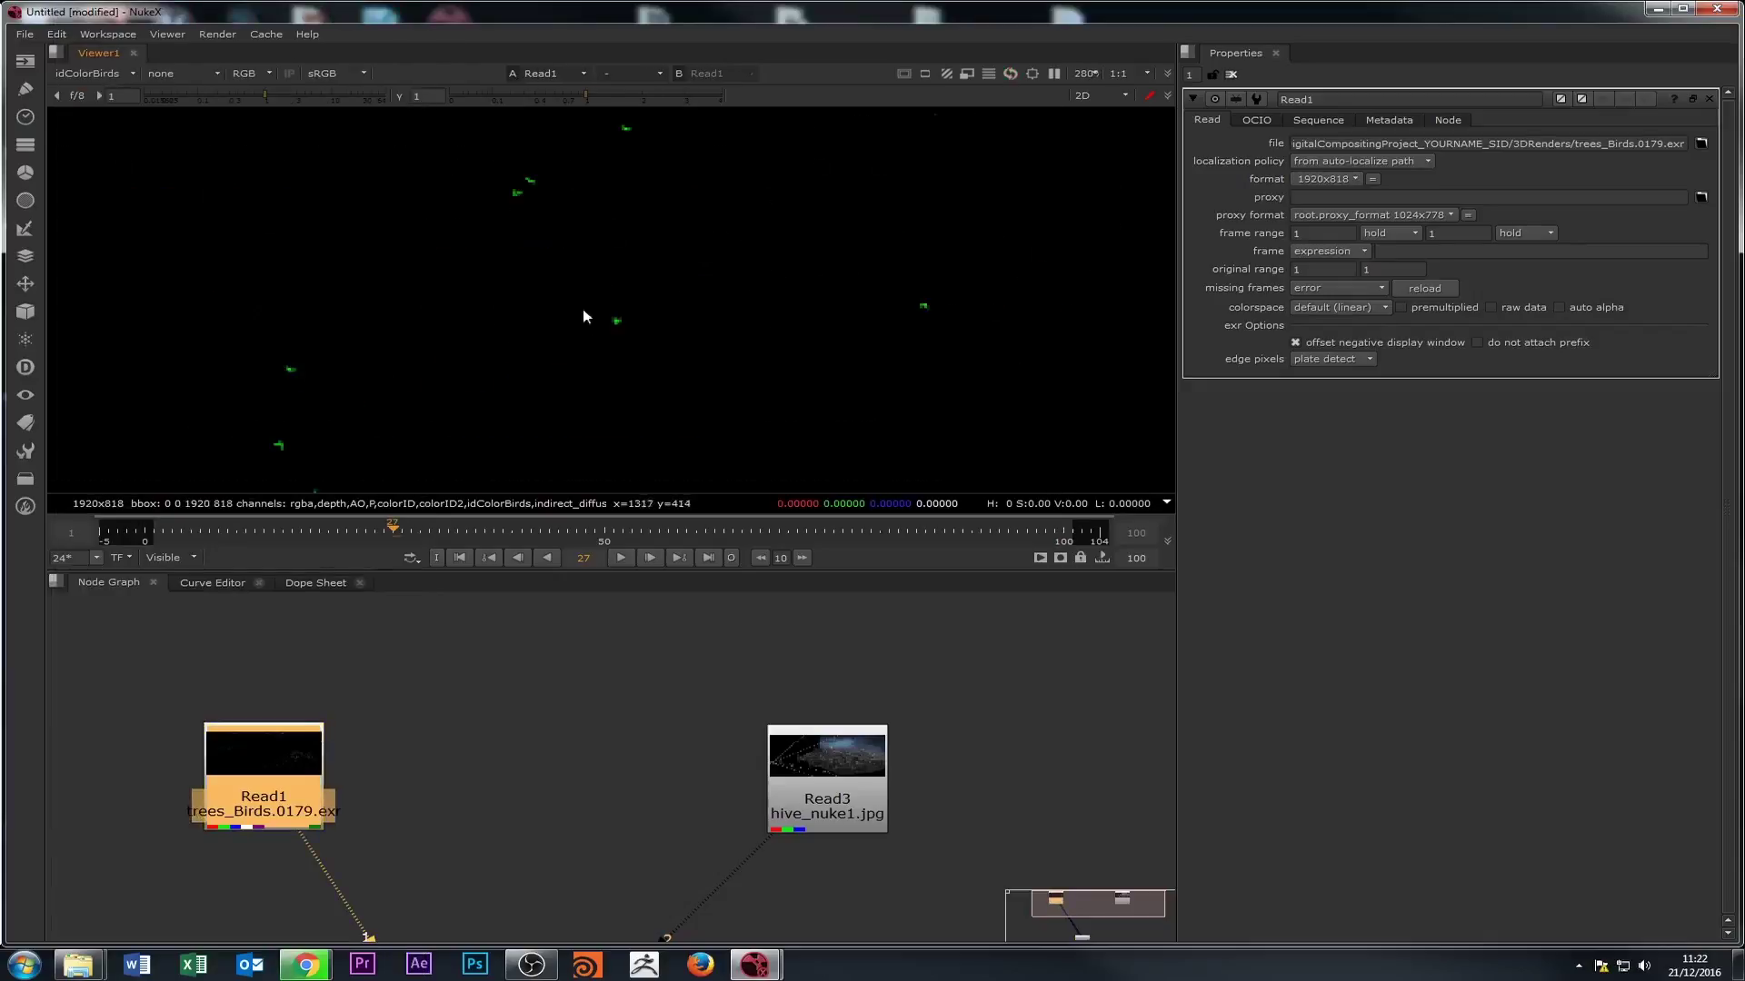
scroll(300, 421, down, 2)
scroll(565, 263, down, 12)
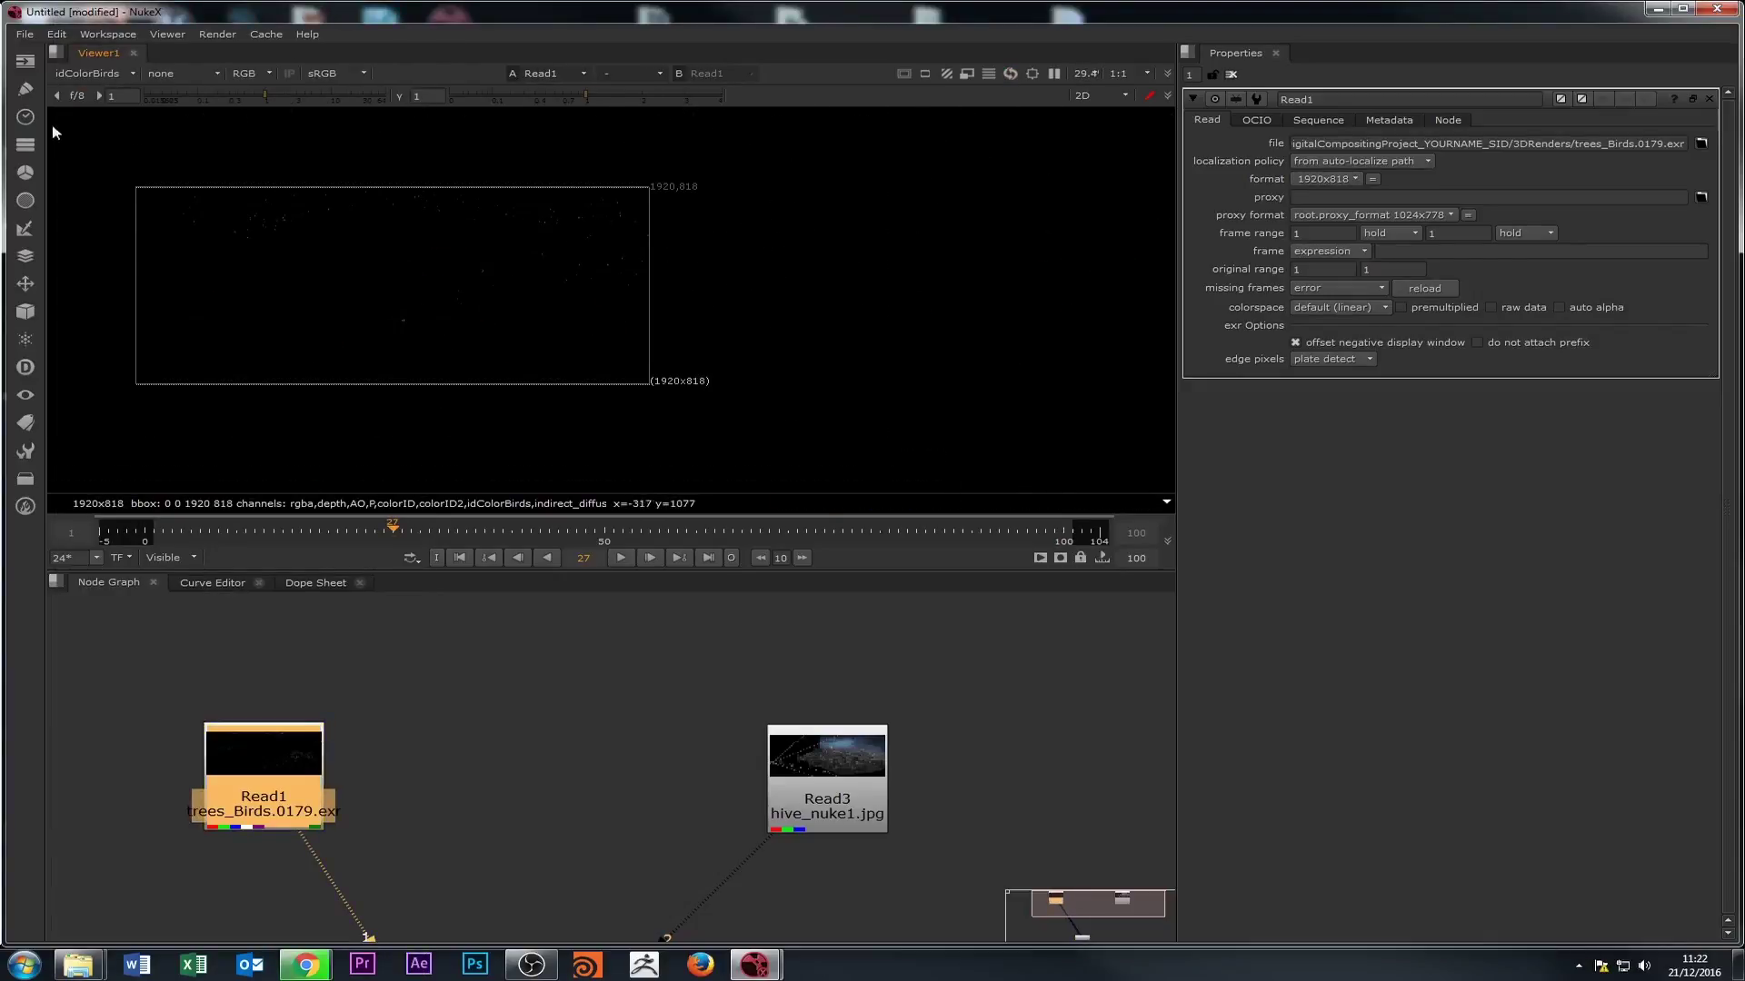
- Display the indirect_diffuse layer of the trees_Birds render, followed by the indirect_reflect layer
click(87, 79)
click(126, 165)
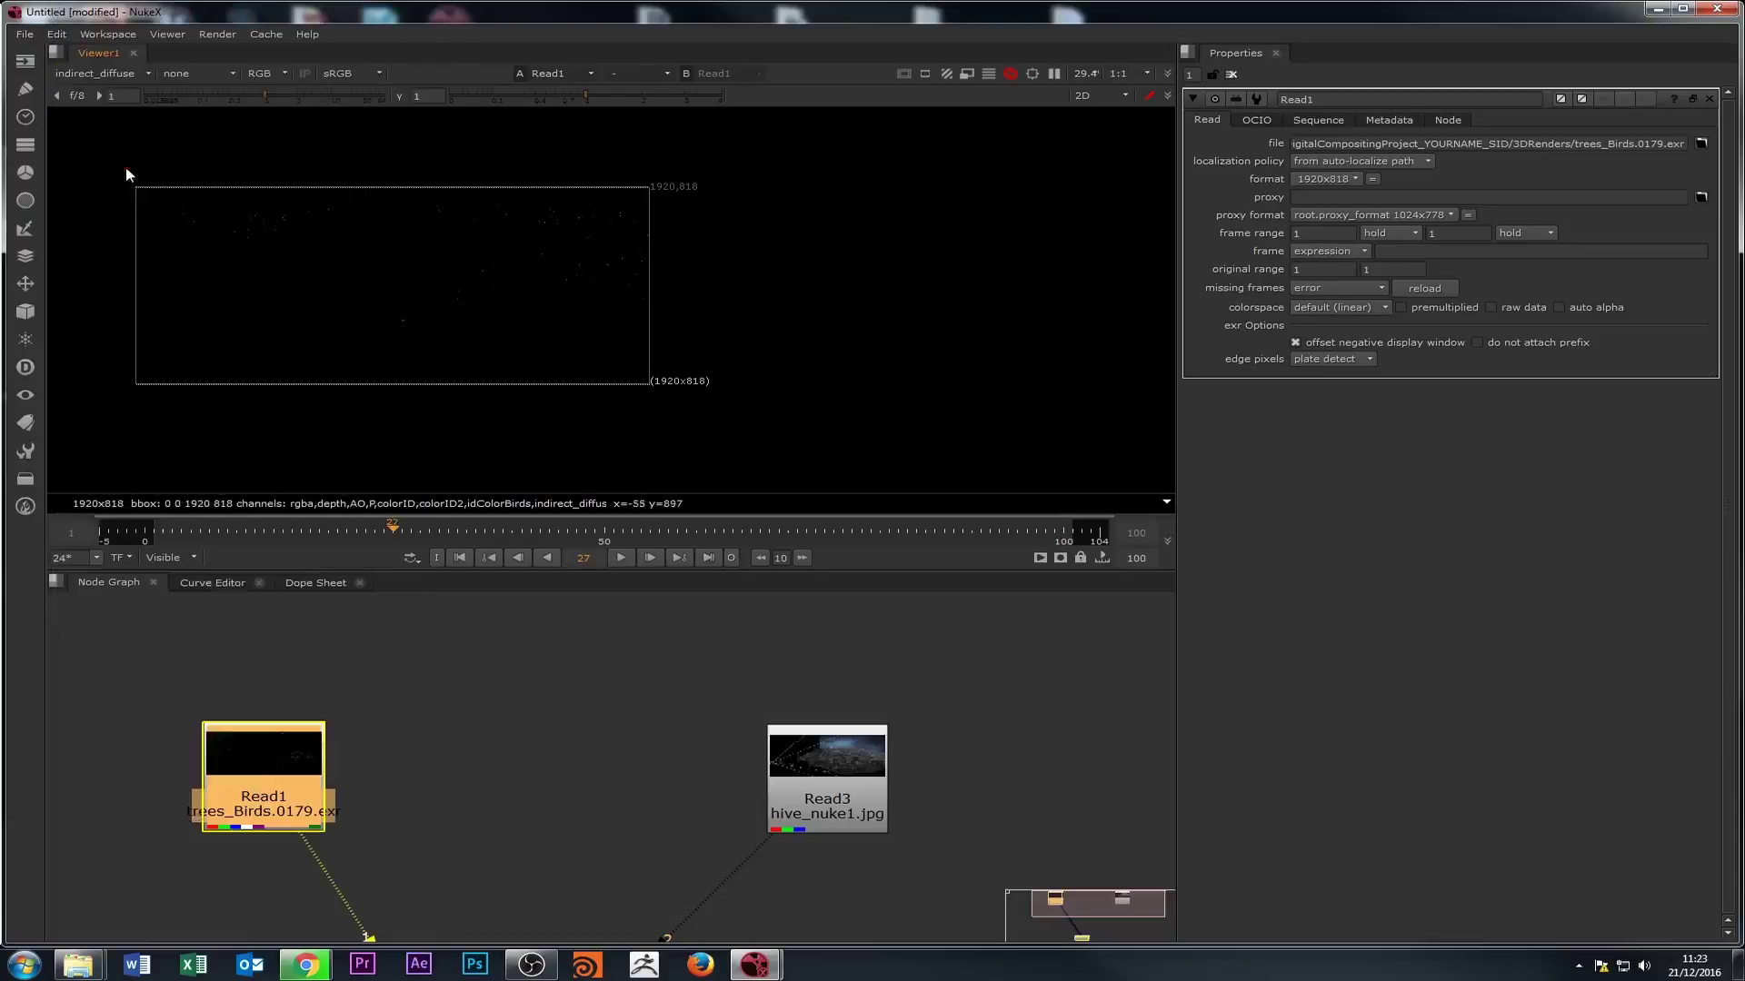
click(76, 78)
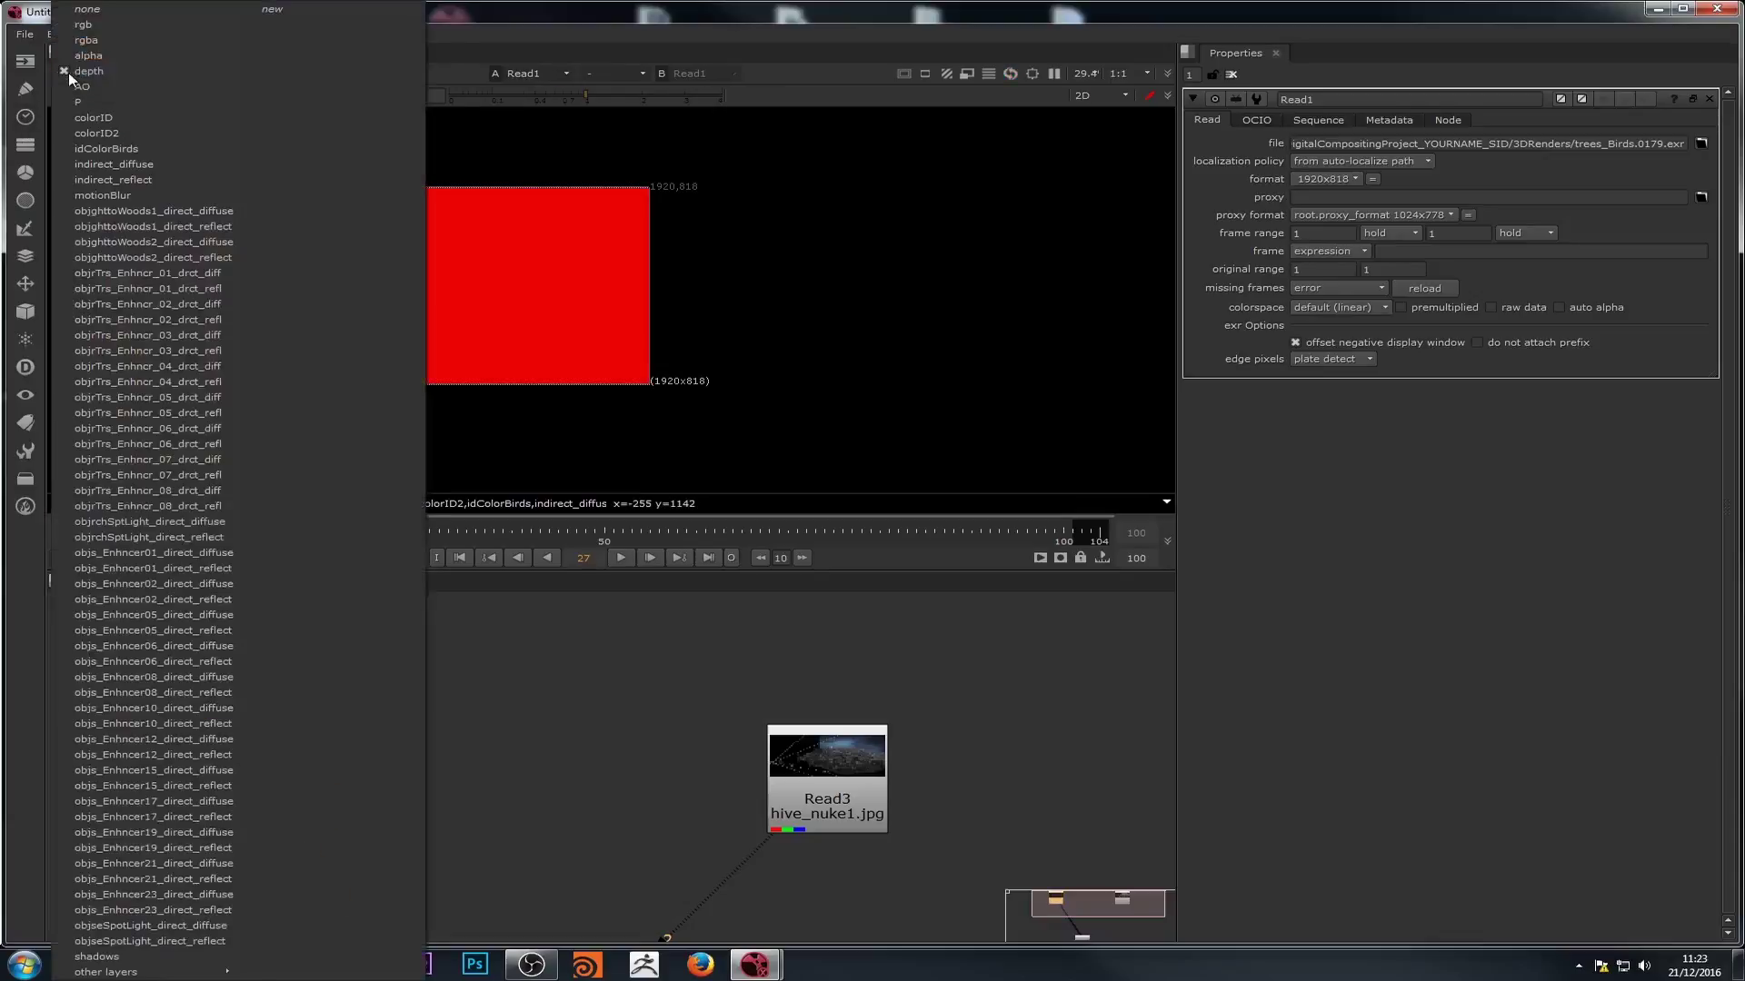
click(140, 179)
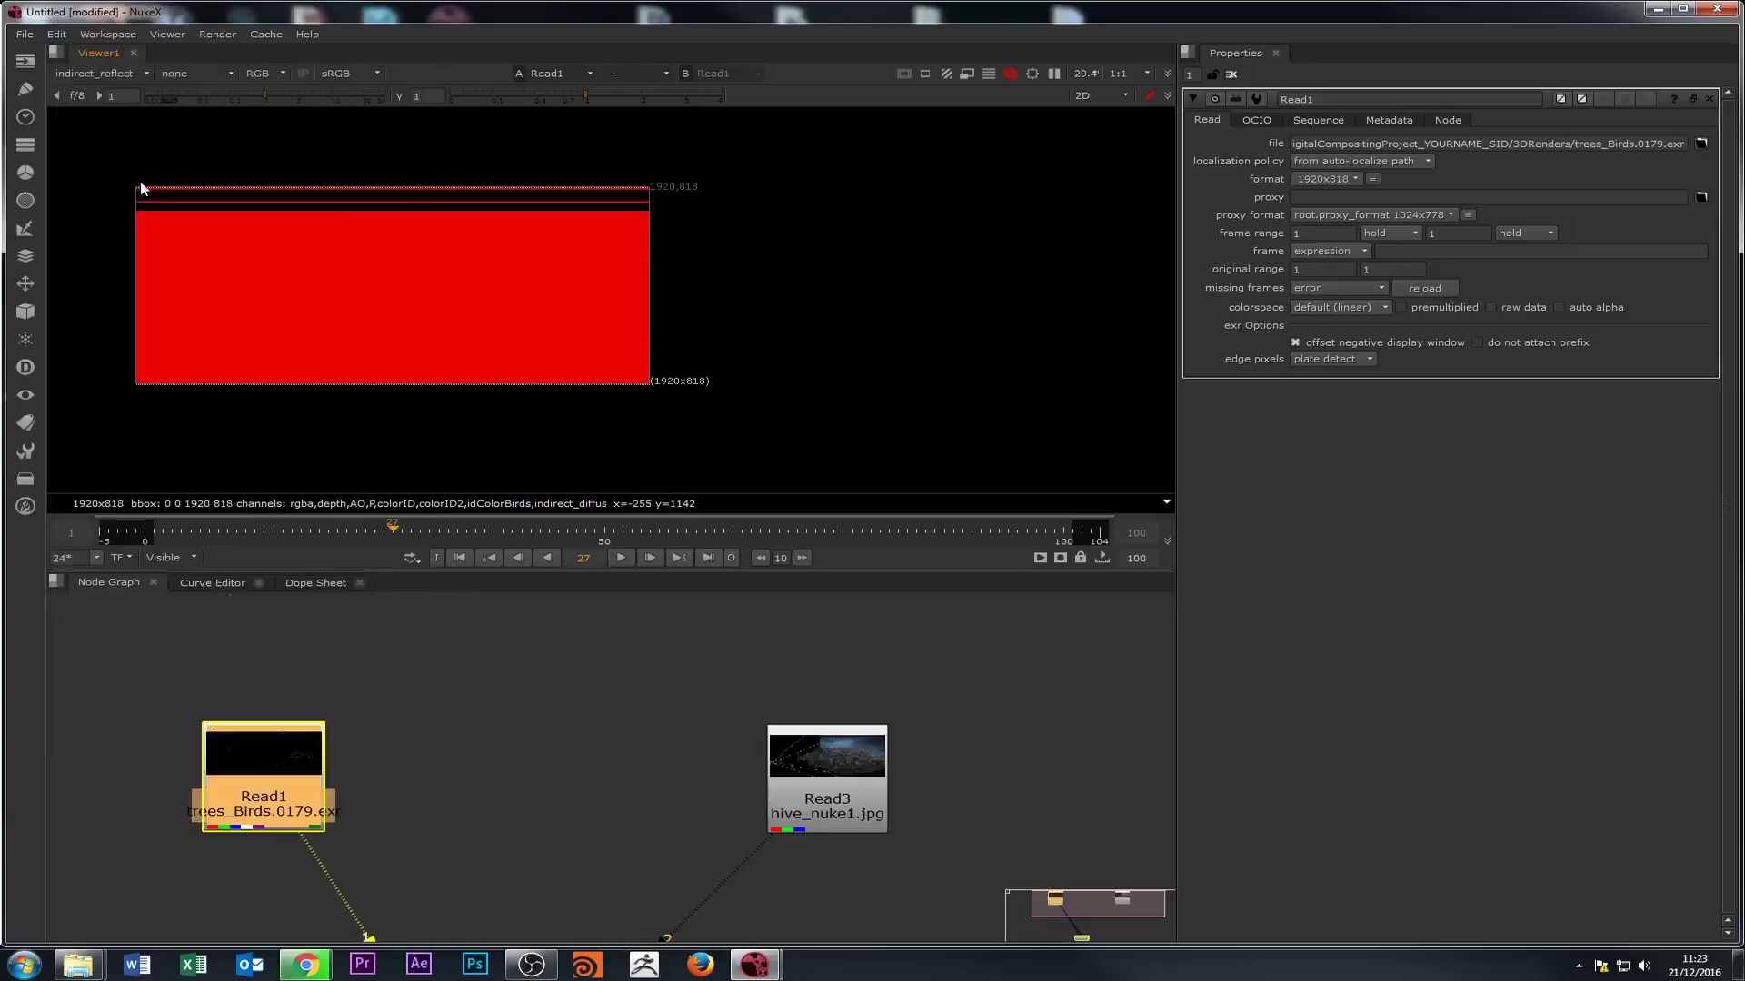
- Display the motionBlur layer of the trees_Birds render and examine the treetops up close
click(82, 80)
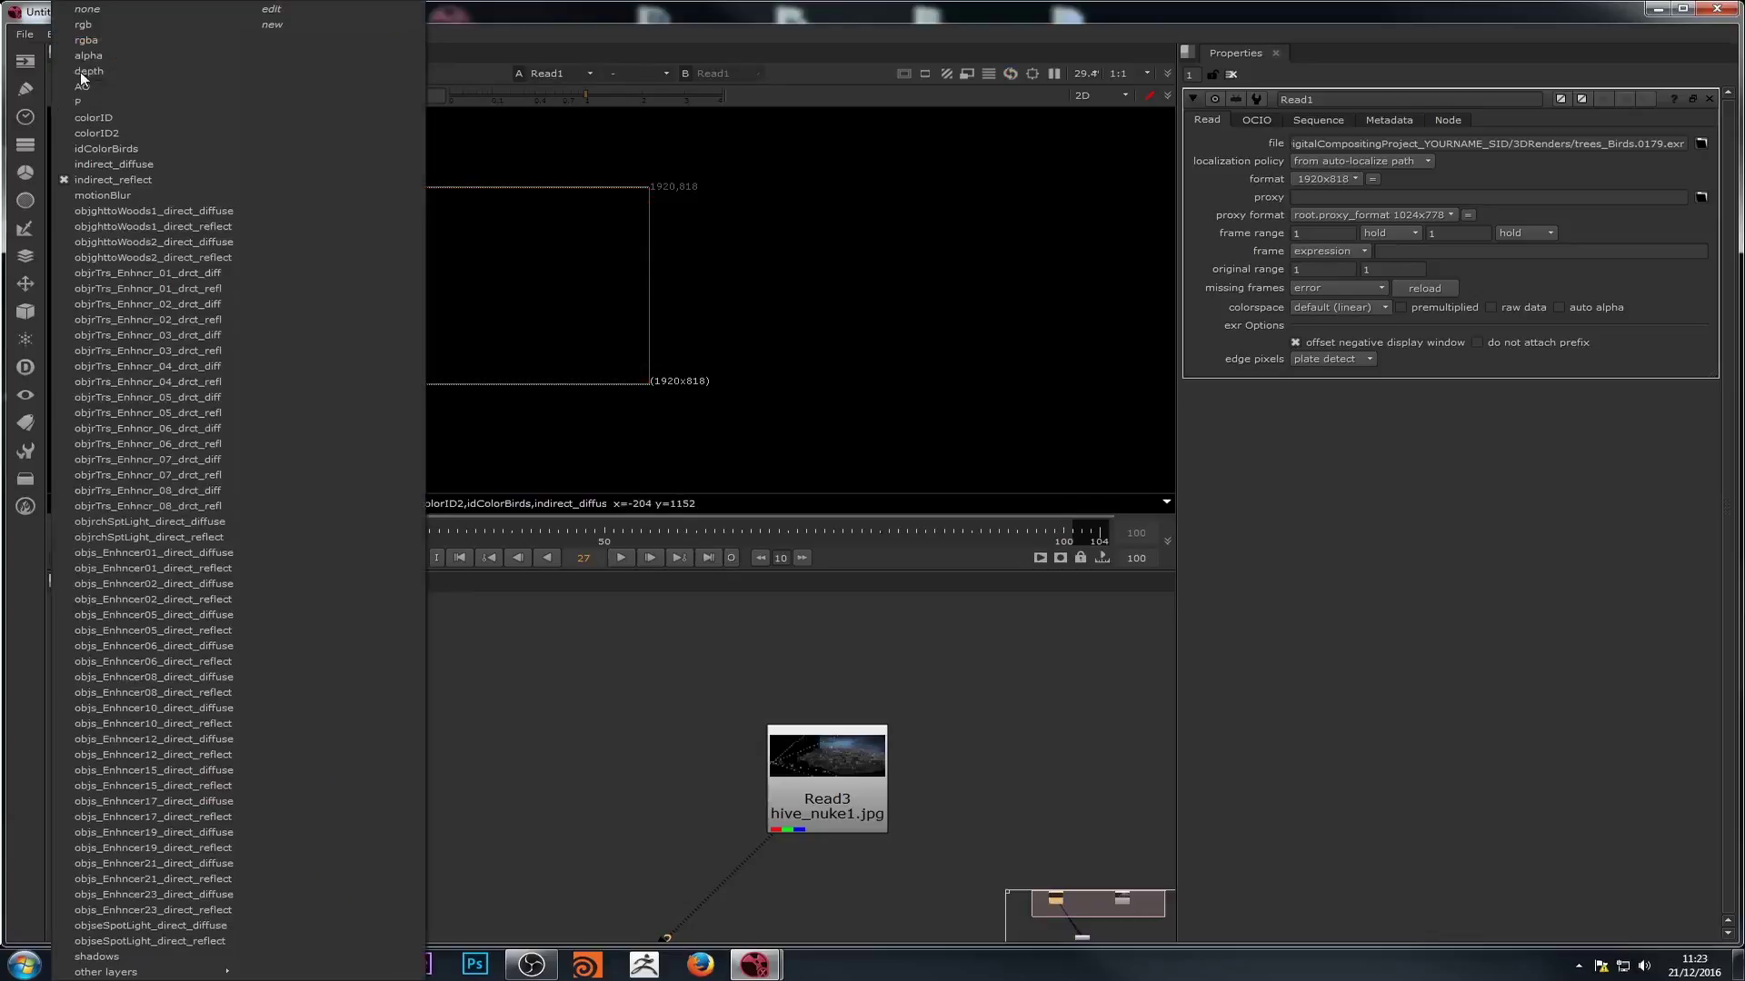
click(100, 196)
scroll(636, 209, up, 5)
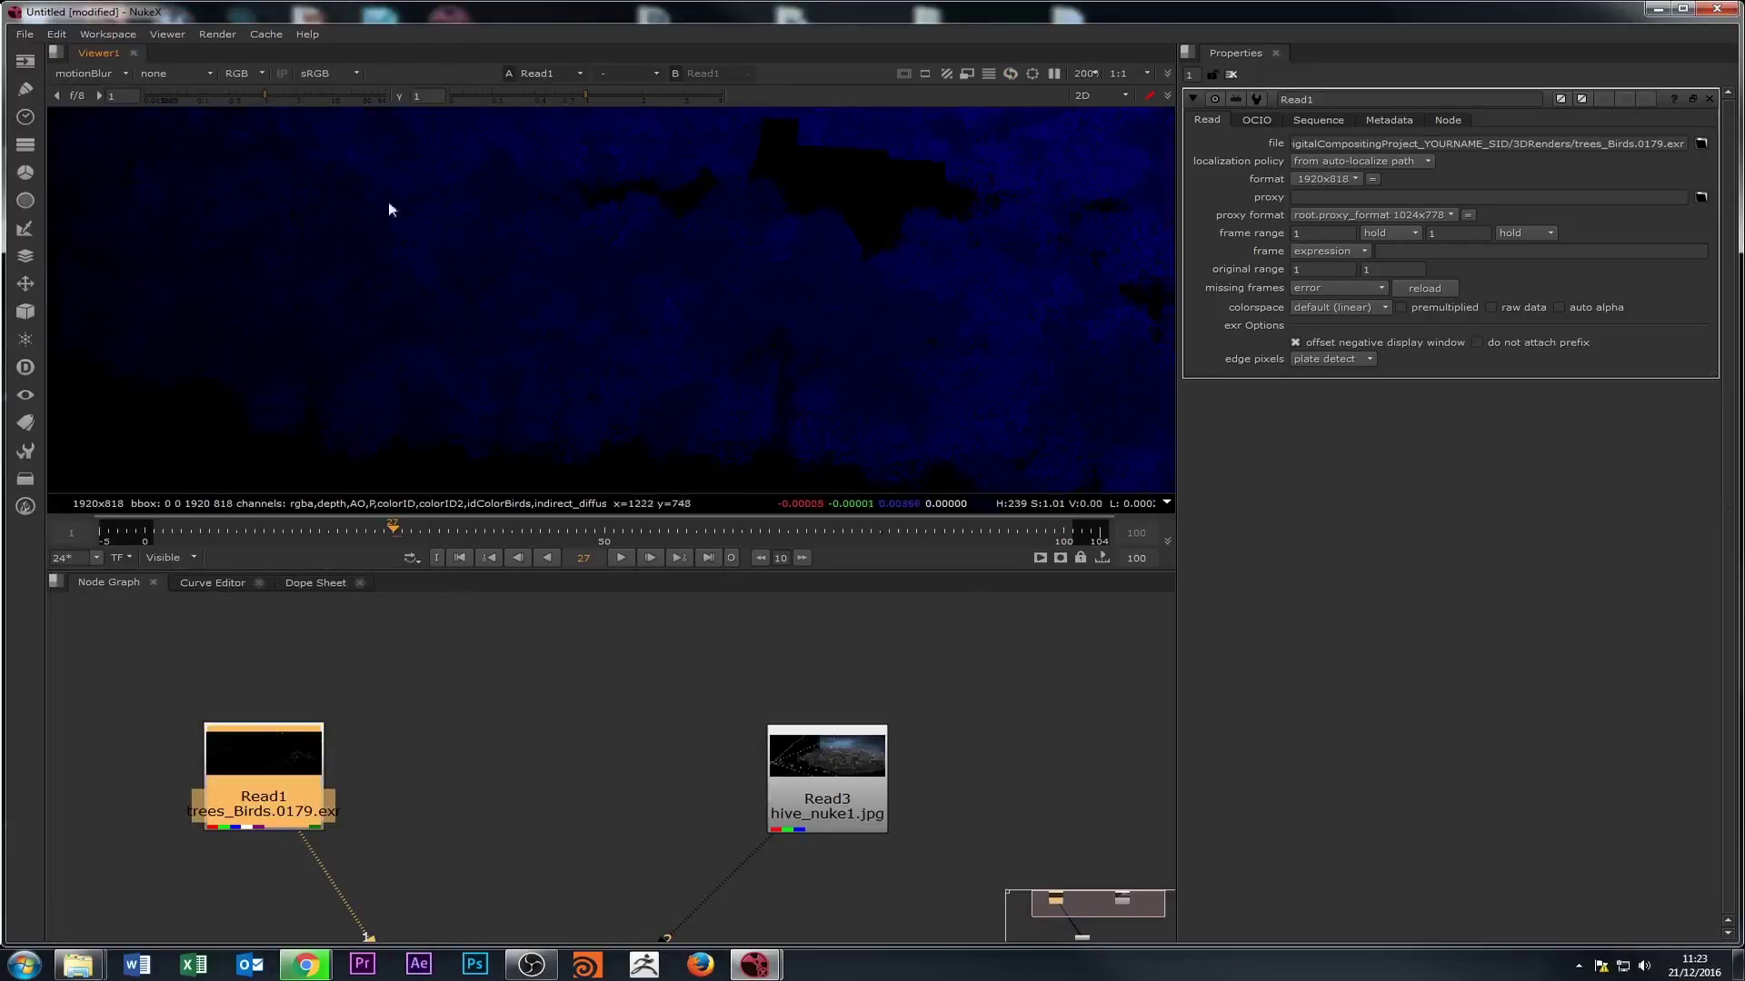
scroll(389, 210, down, 3)
- Display the objs_Enhncer01_direct_diffuse light layer of the trees_Birds render and examine the lit trees
click(100, 74)
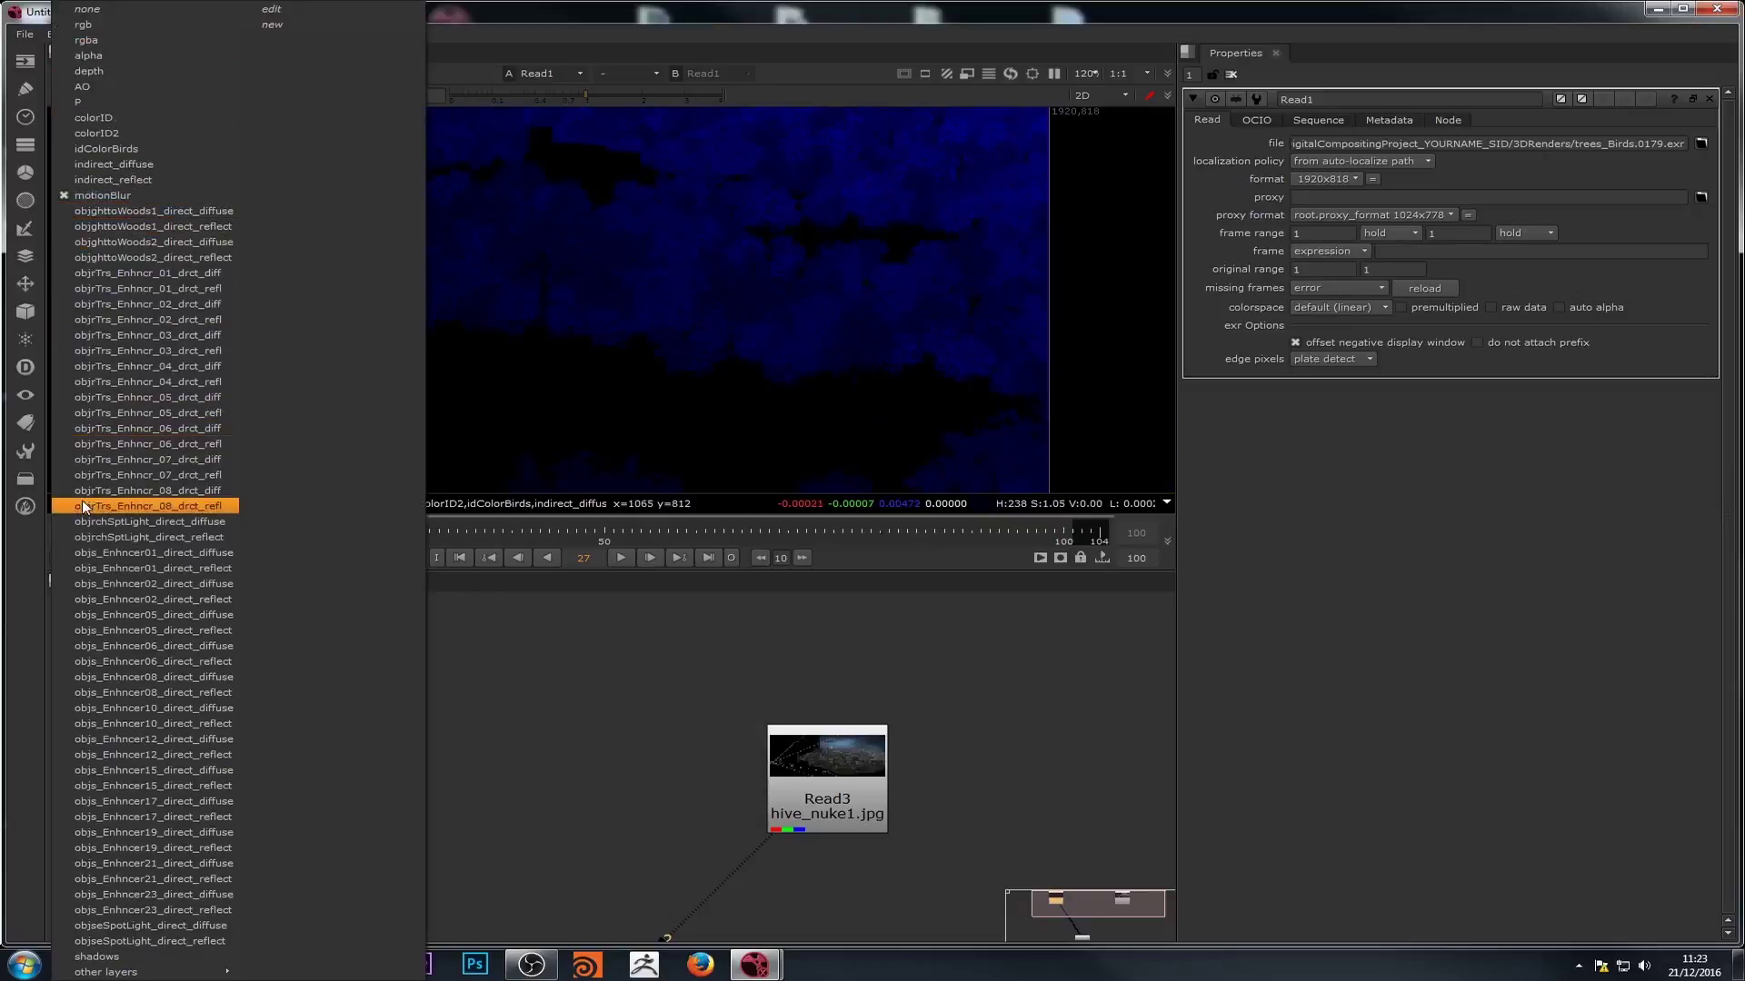
click(118, 553)
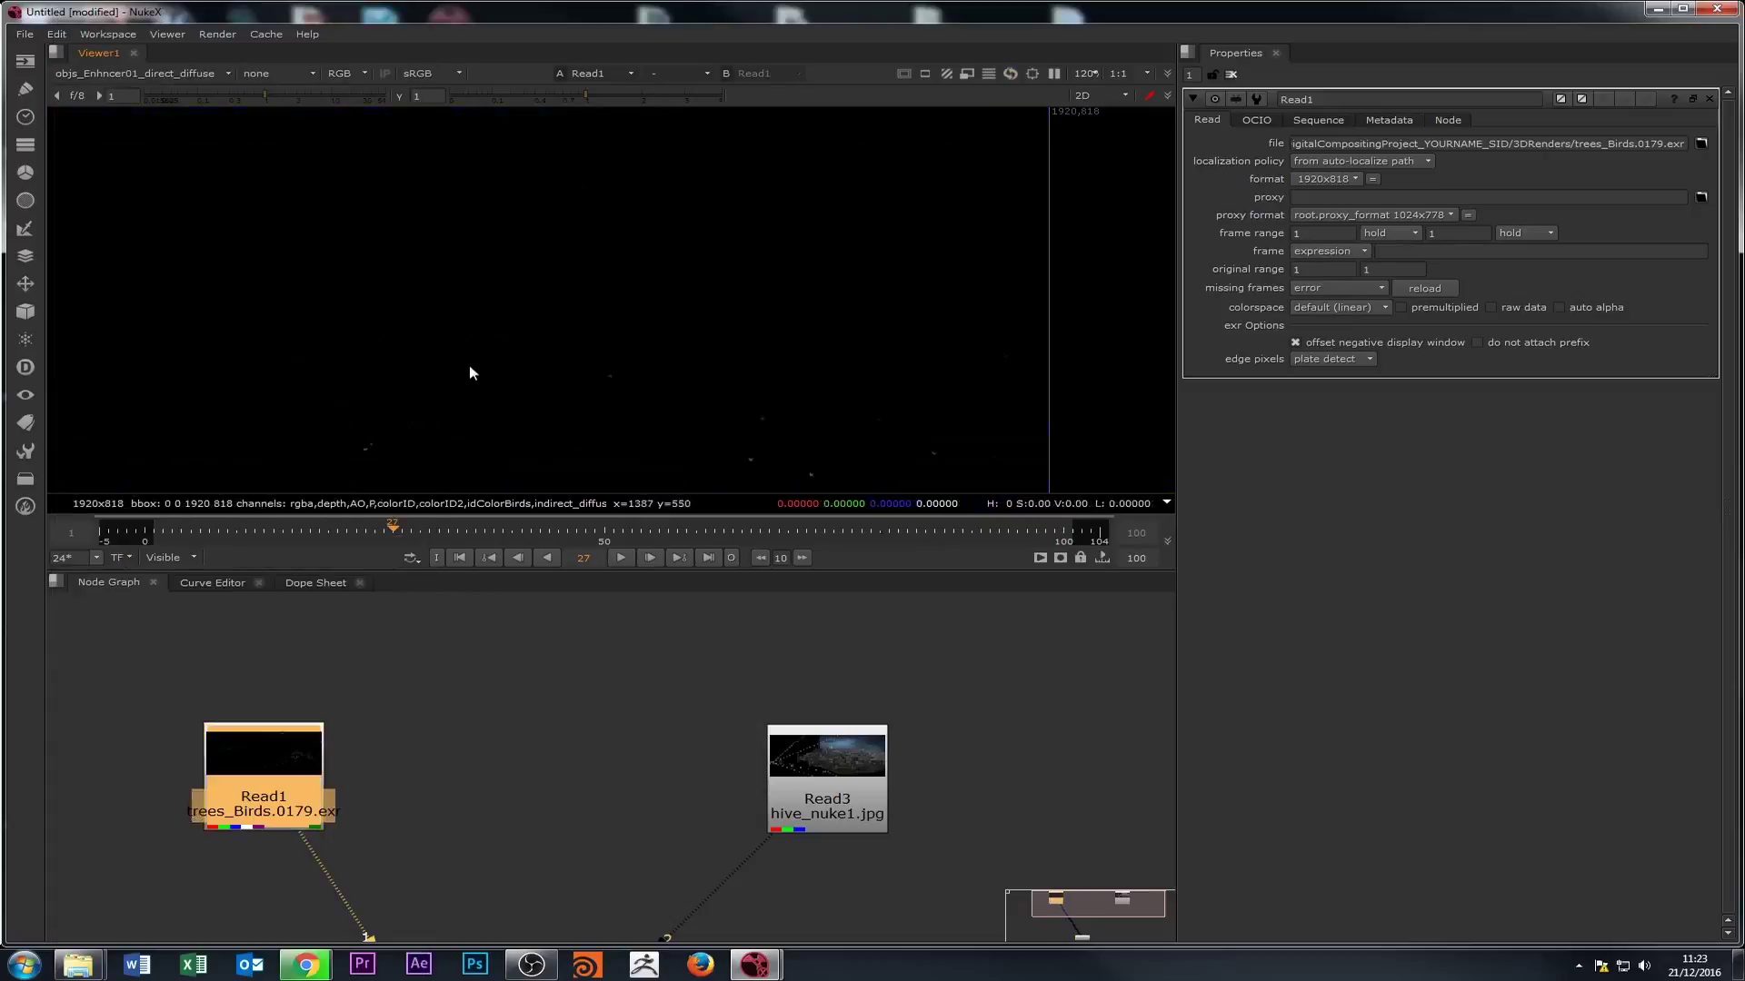
scroll(455, 422, down, 3)
scroll(636, 311, up, 2)
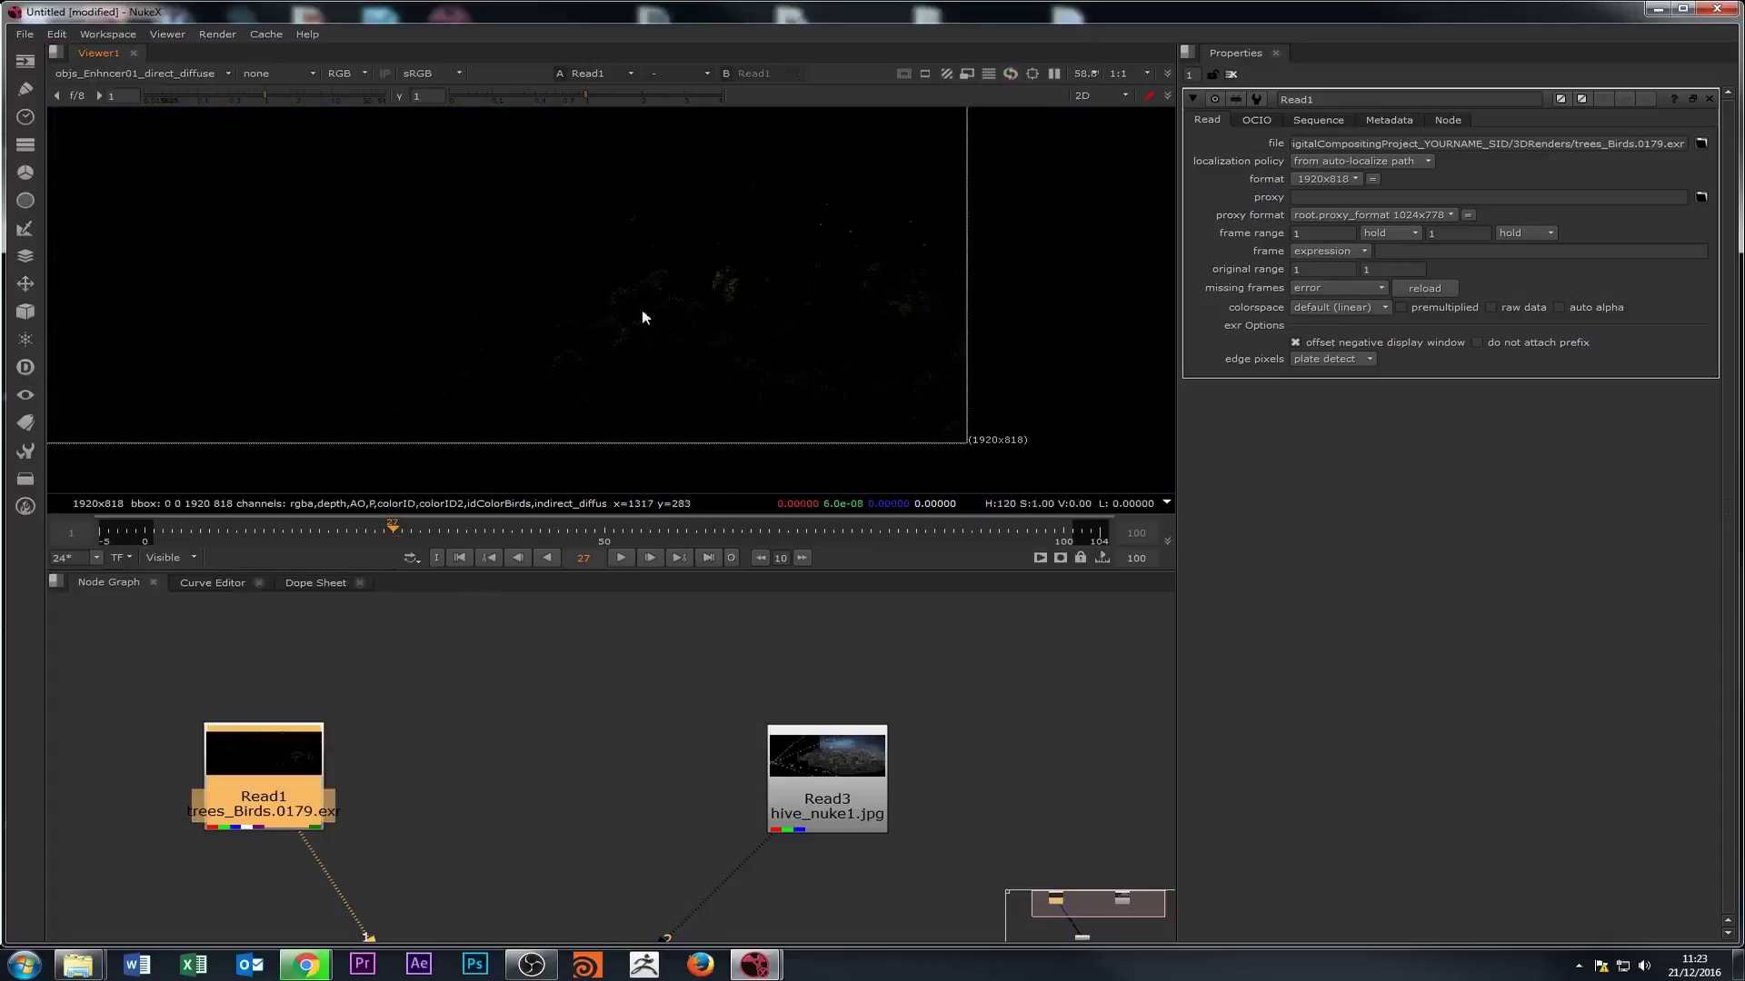
- Raise the viewer gamma to 3.45 to inspect the dark trees, and reset the gamma to 1
scroll(560, 340, down, 2)
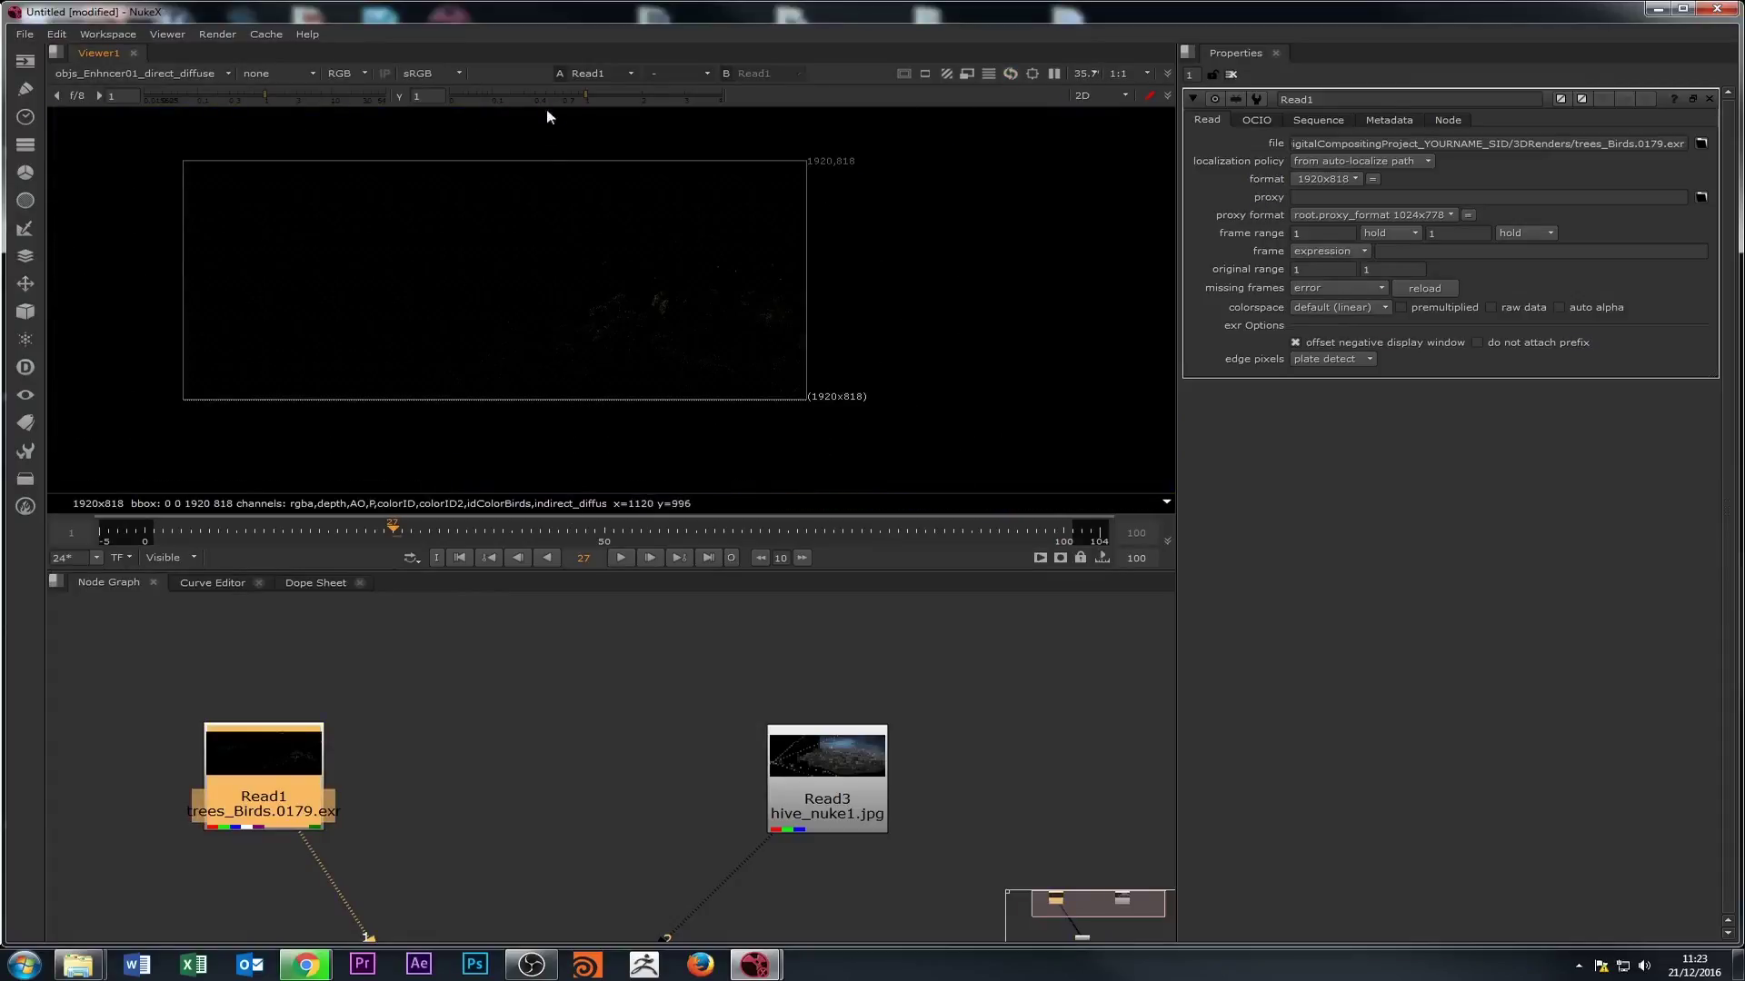
drag(587, 91, 701, 97)
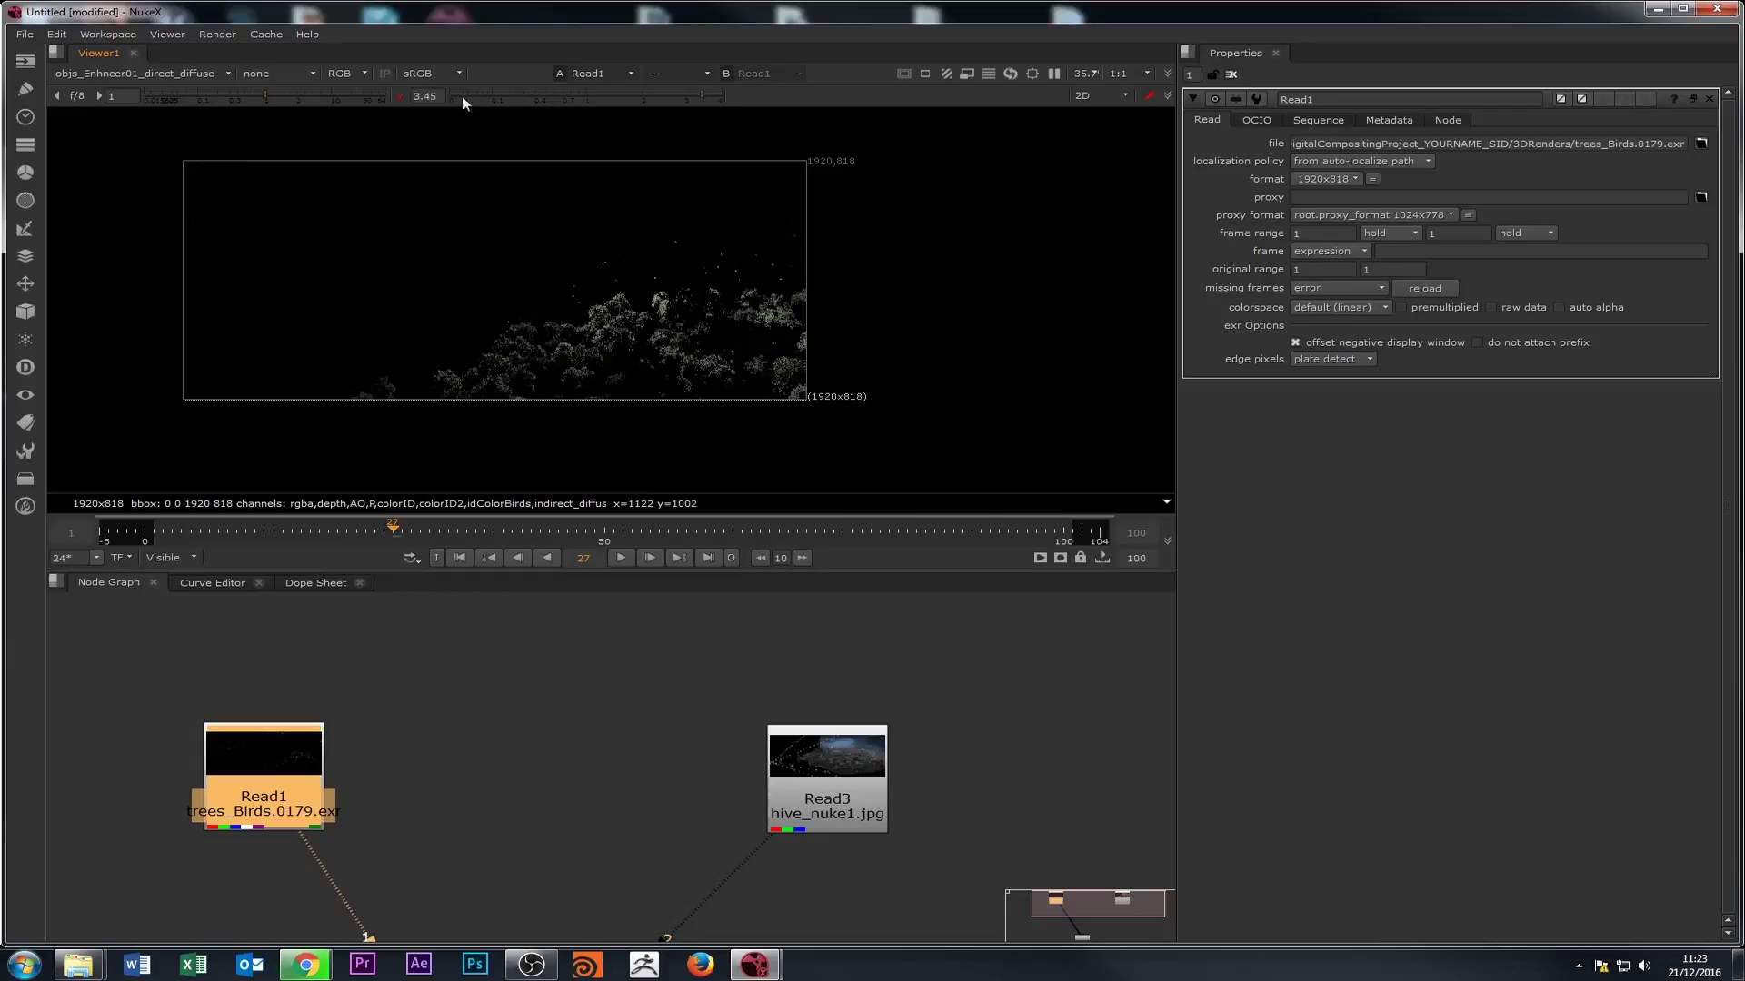
click(402, 95)
- Raise the viewer gain to 22 and examine the lit treetops in the objs_Enhncer01_direct_diffuse layer up close
drag(161, 100, 353, 94)
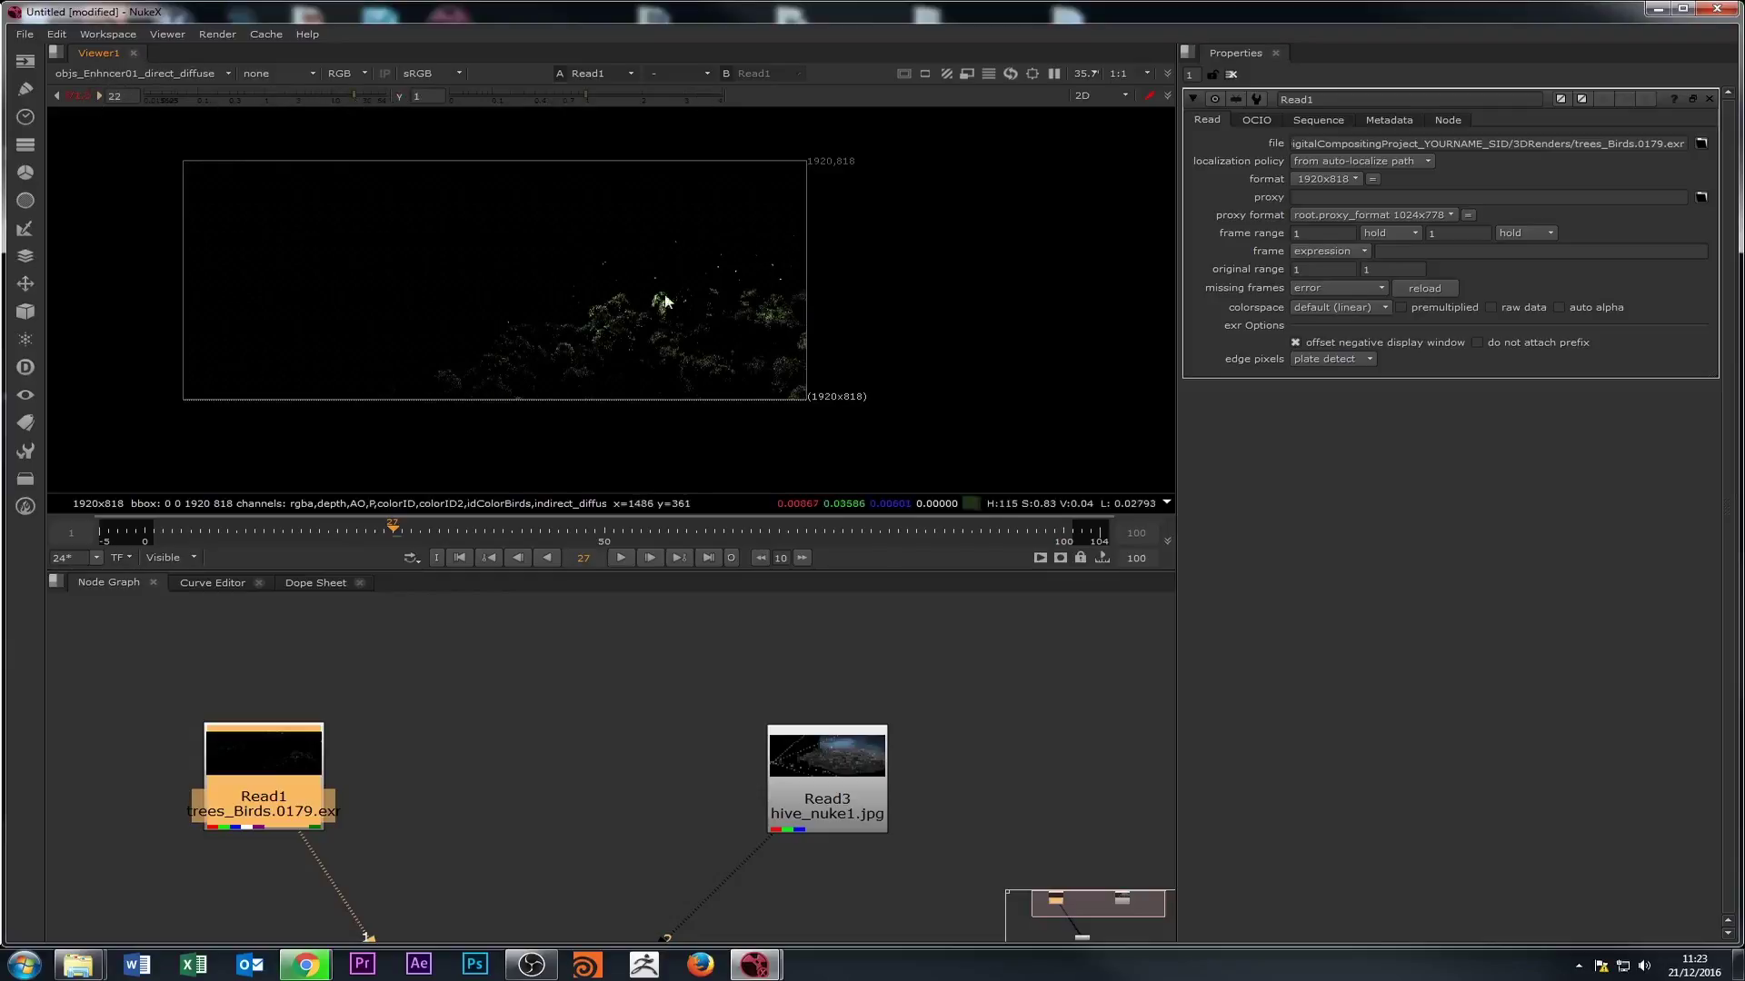
scroll(606, 310, up, 3)
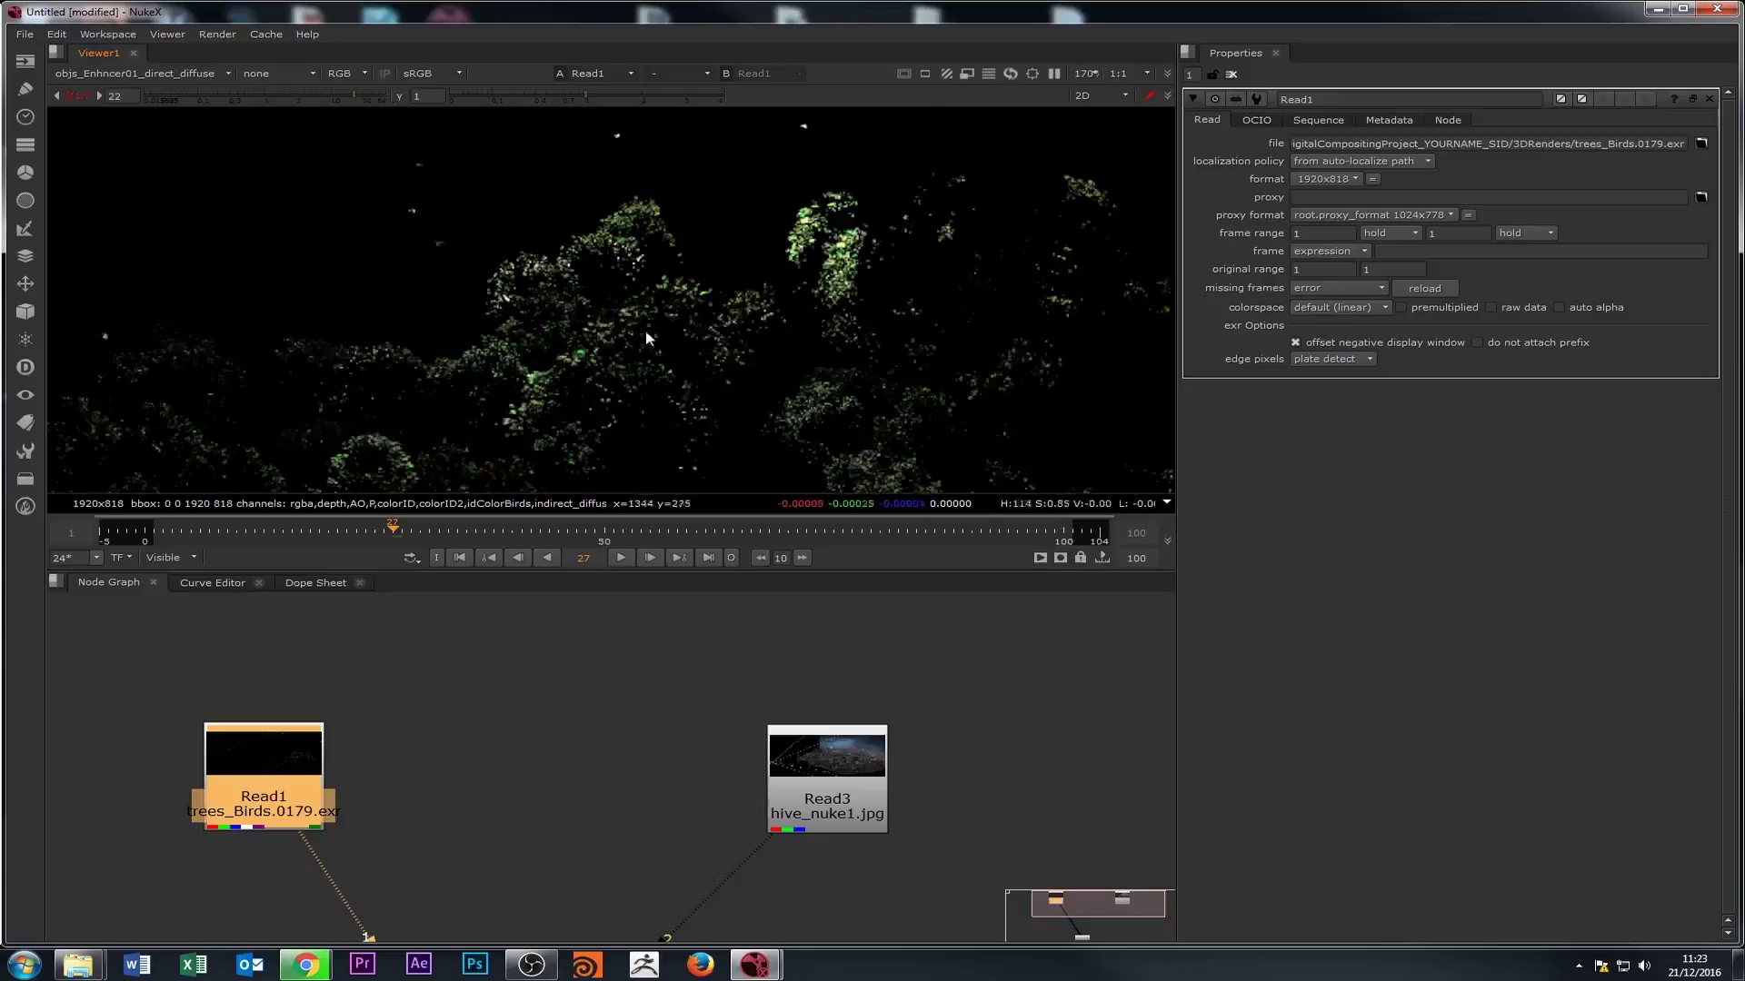
scroll(554, 300, down, 2)
scroll(515, 274, down, 2)
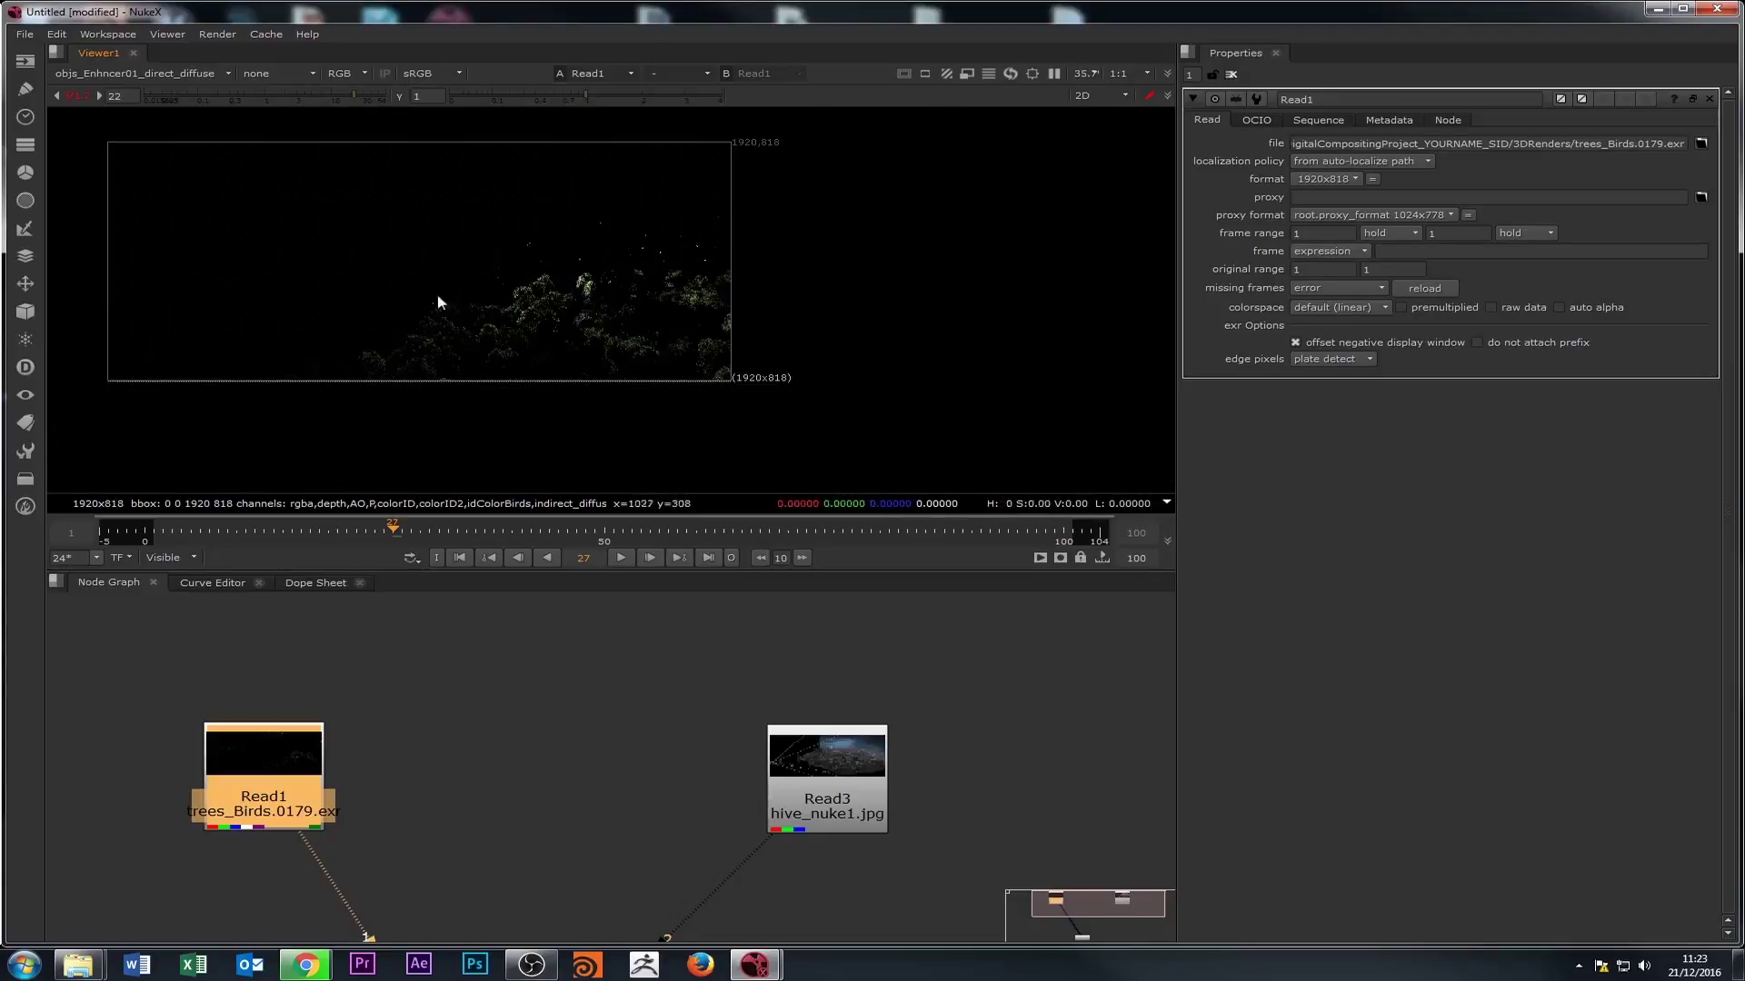
- Display the shadows layer of the trees_Birds render and examine the trees, opening the viewer's settings
click(80, 72)
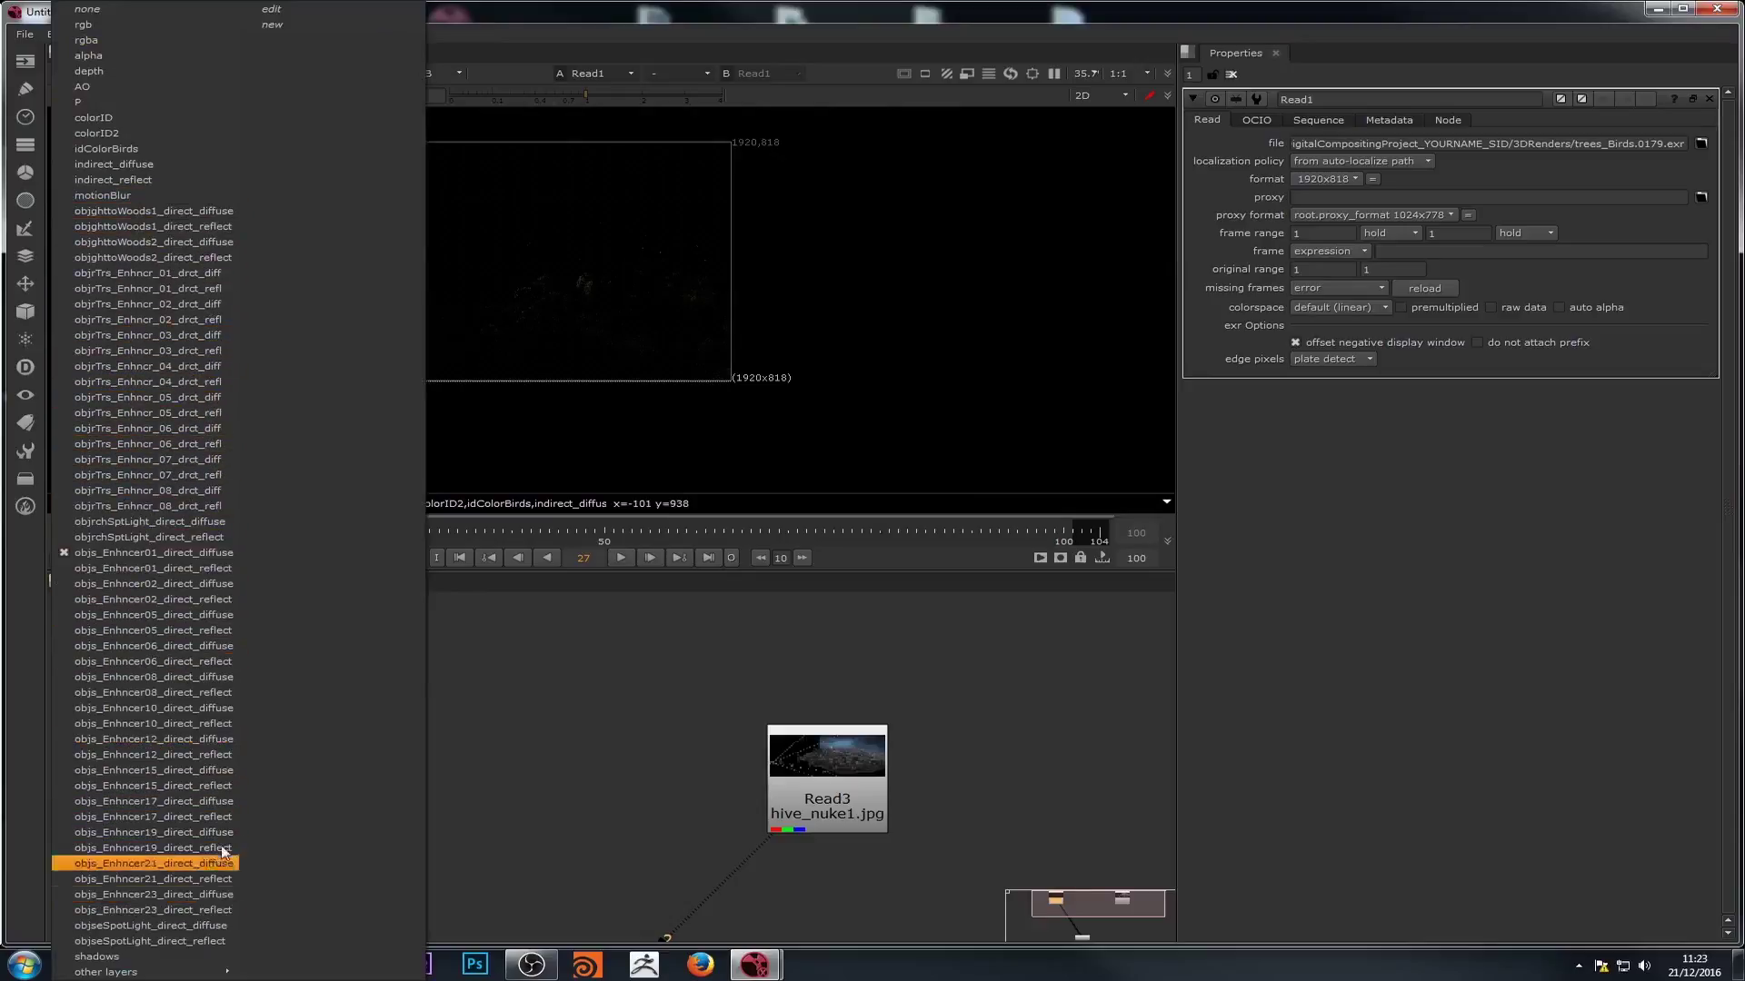
click(173, 958)
scroll(509, 232, up, 3)
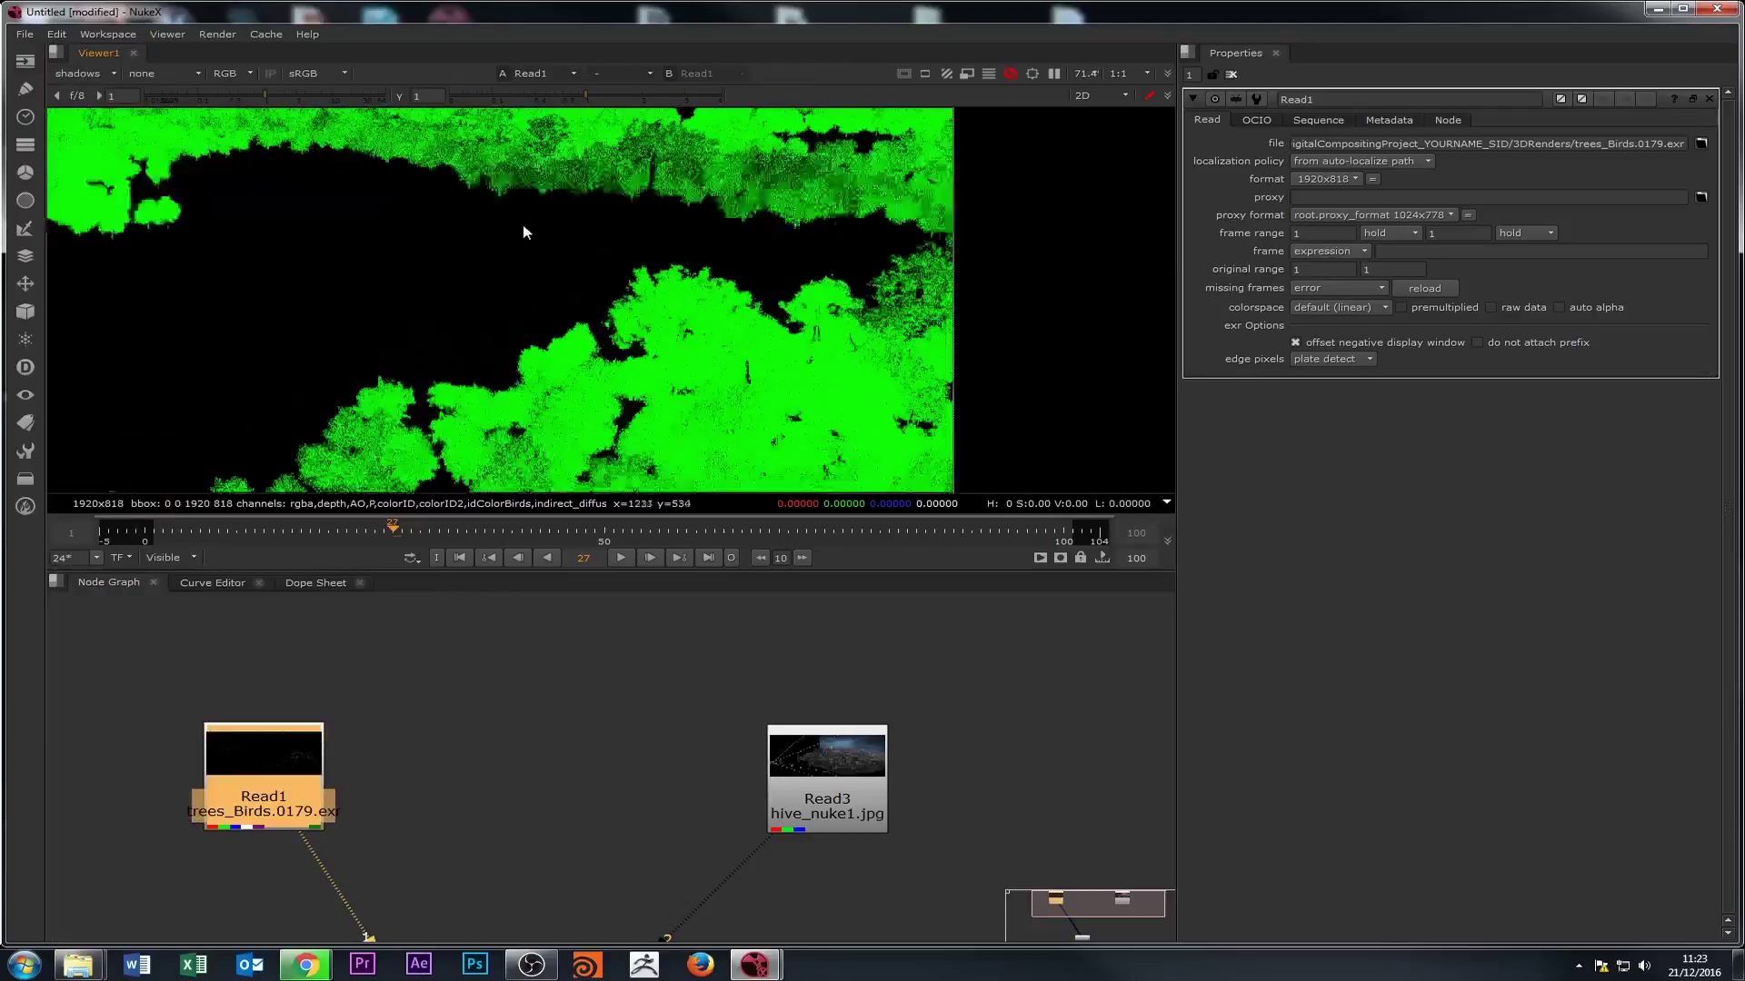
key(s)
scroll(627, 218, down, 2)
scroll(627, 218, up, 5)
scroll(627, 218, down, 4)
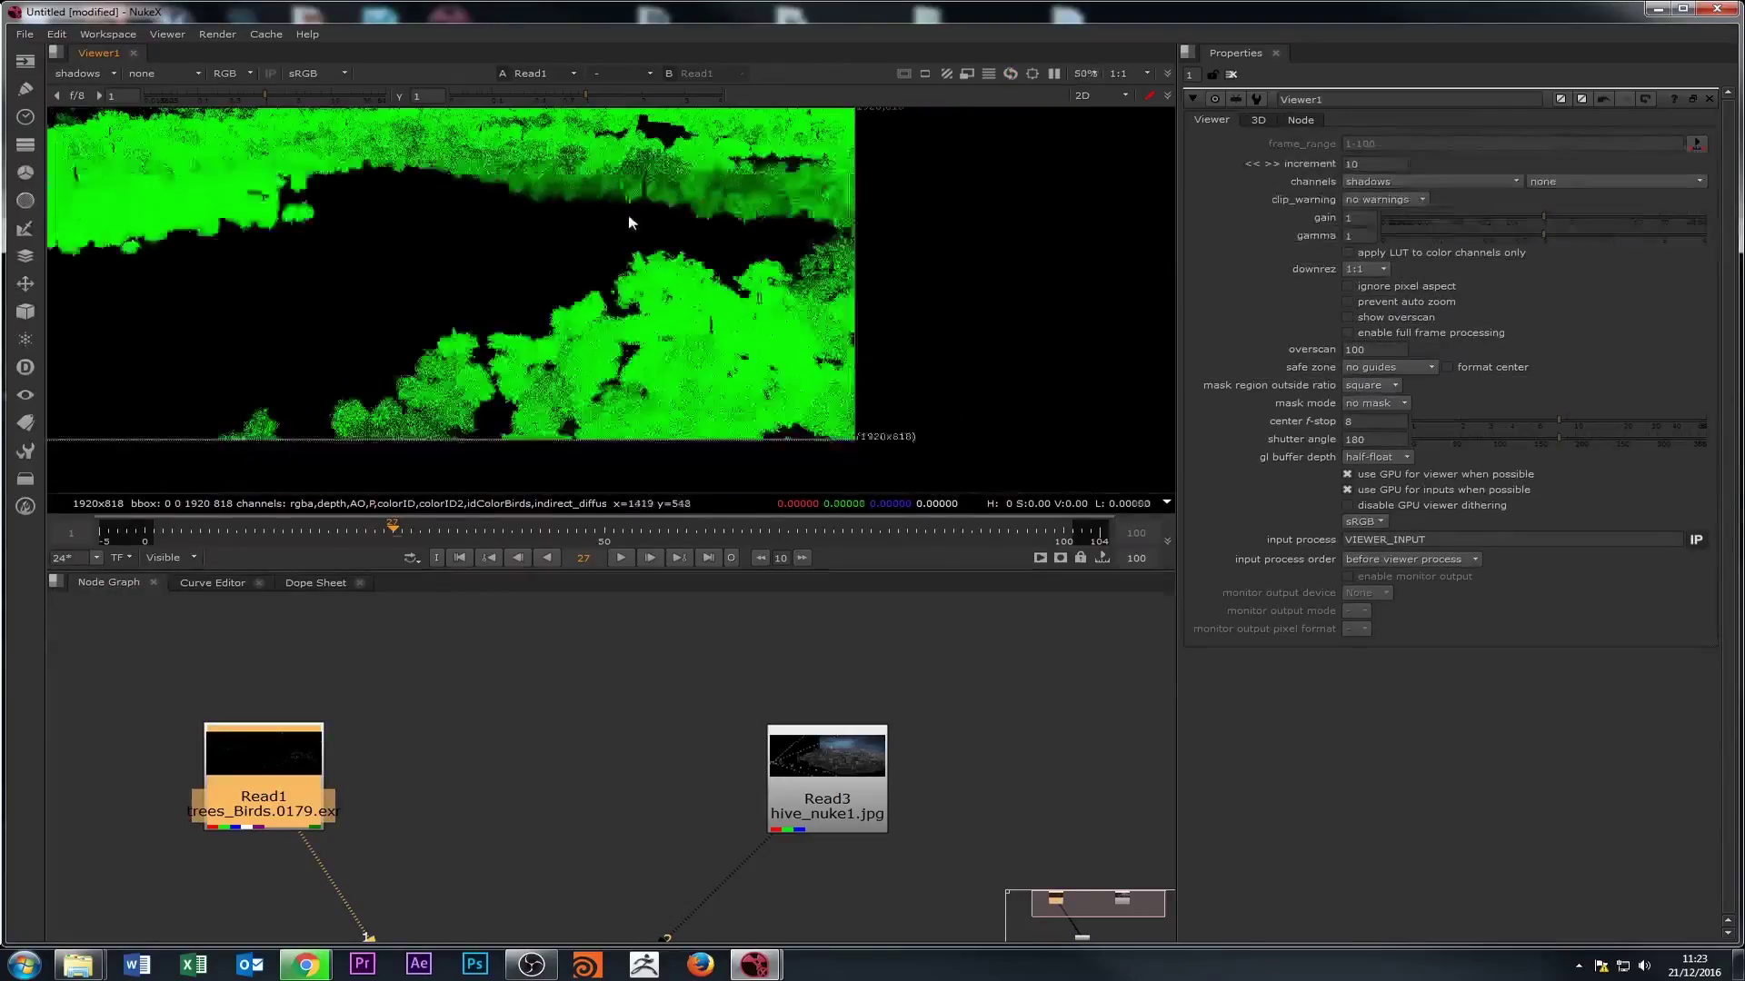
- Display the depth layer of the trees_Birds render, followed by the objs_Enhncer06_direct_diffuse light layer
click(78, 73)
click(80, 73)
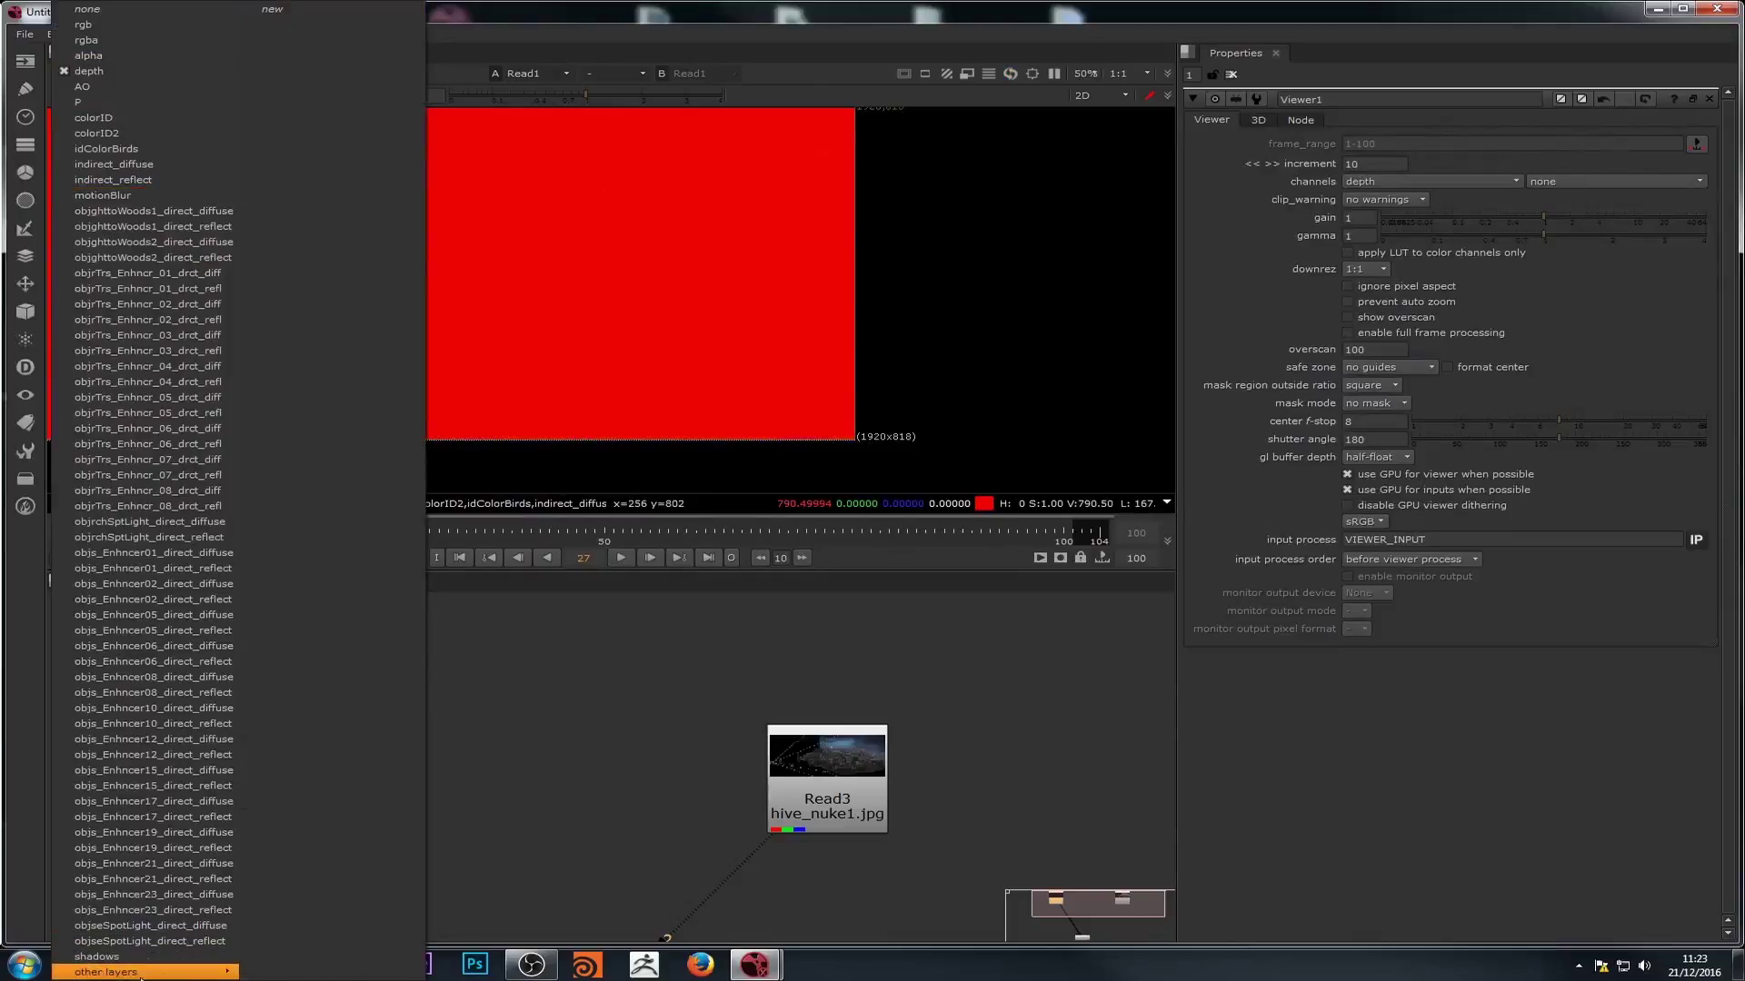
mouse_move(205, 972)
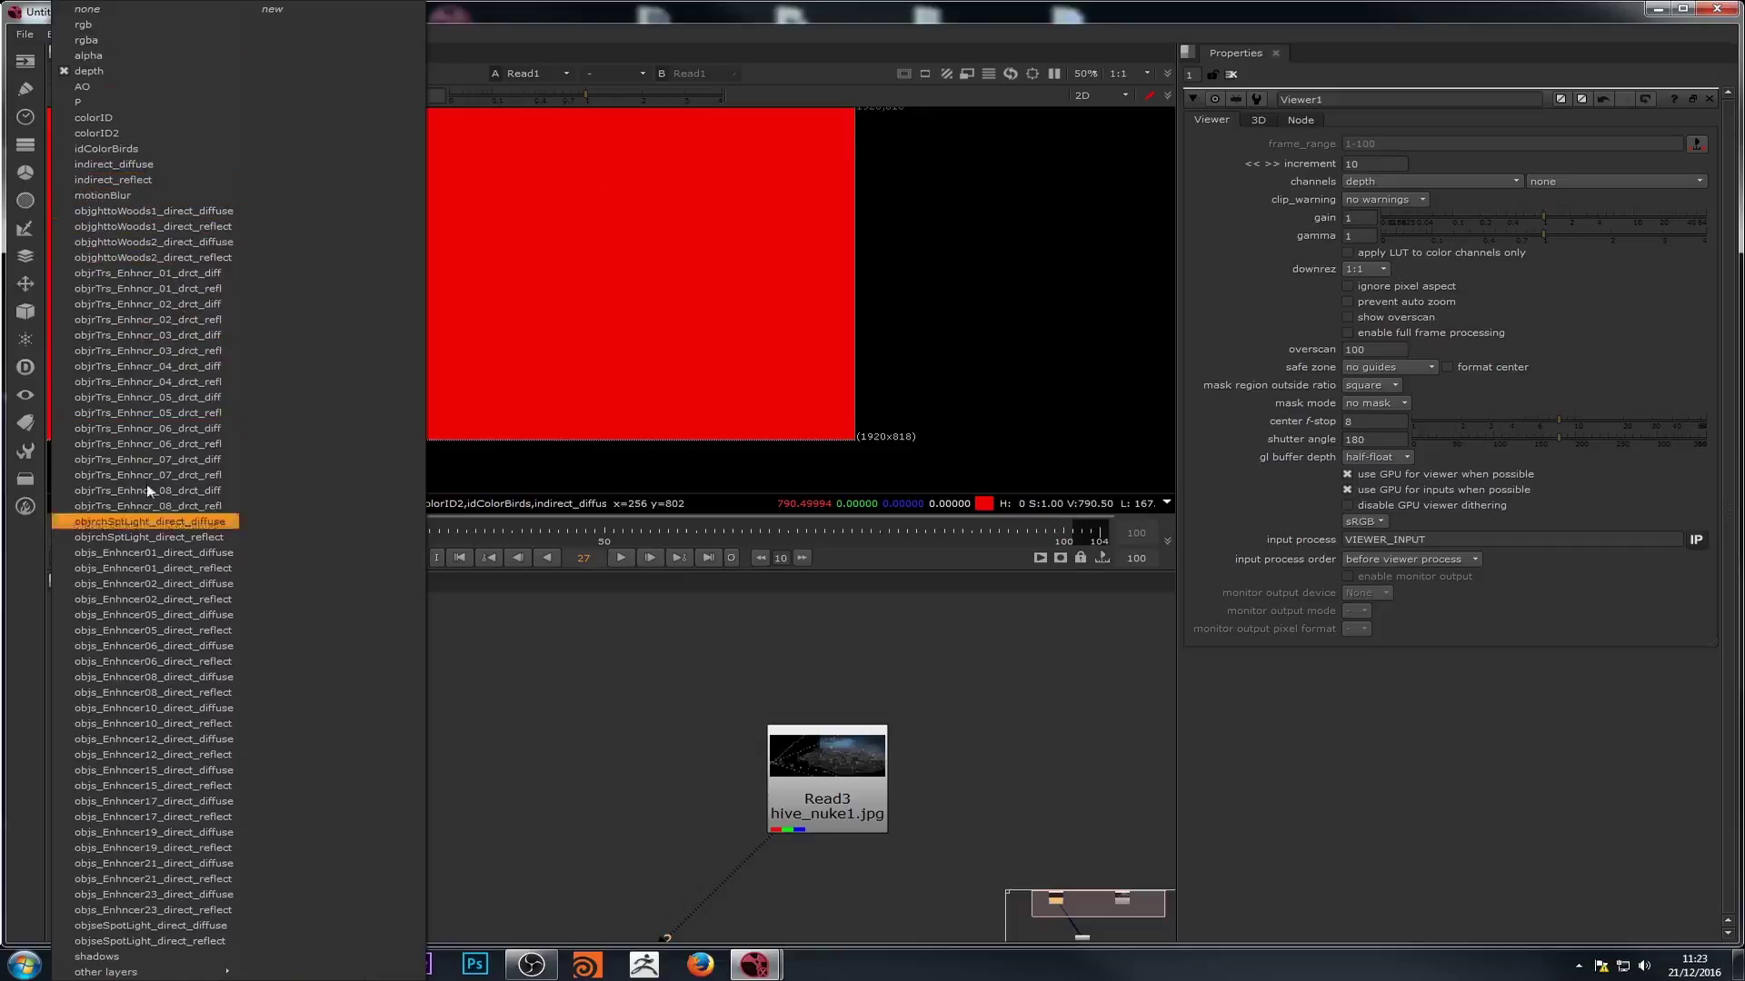
click(174, 646)
scroll(380, 271, down, 5)
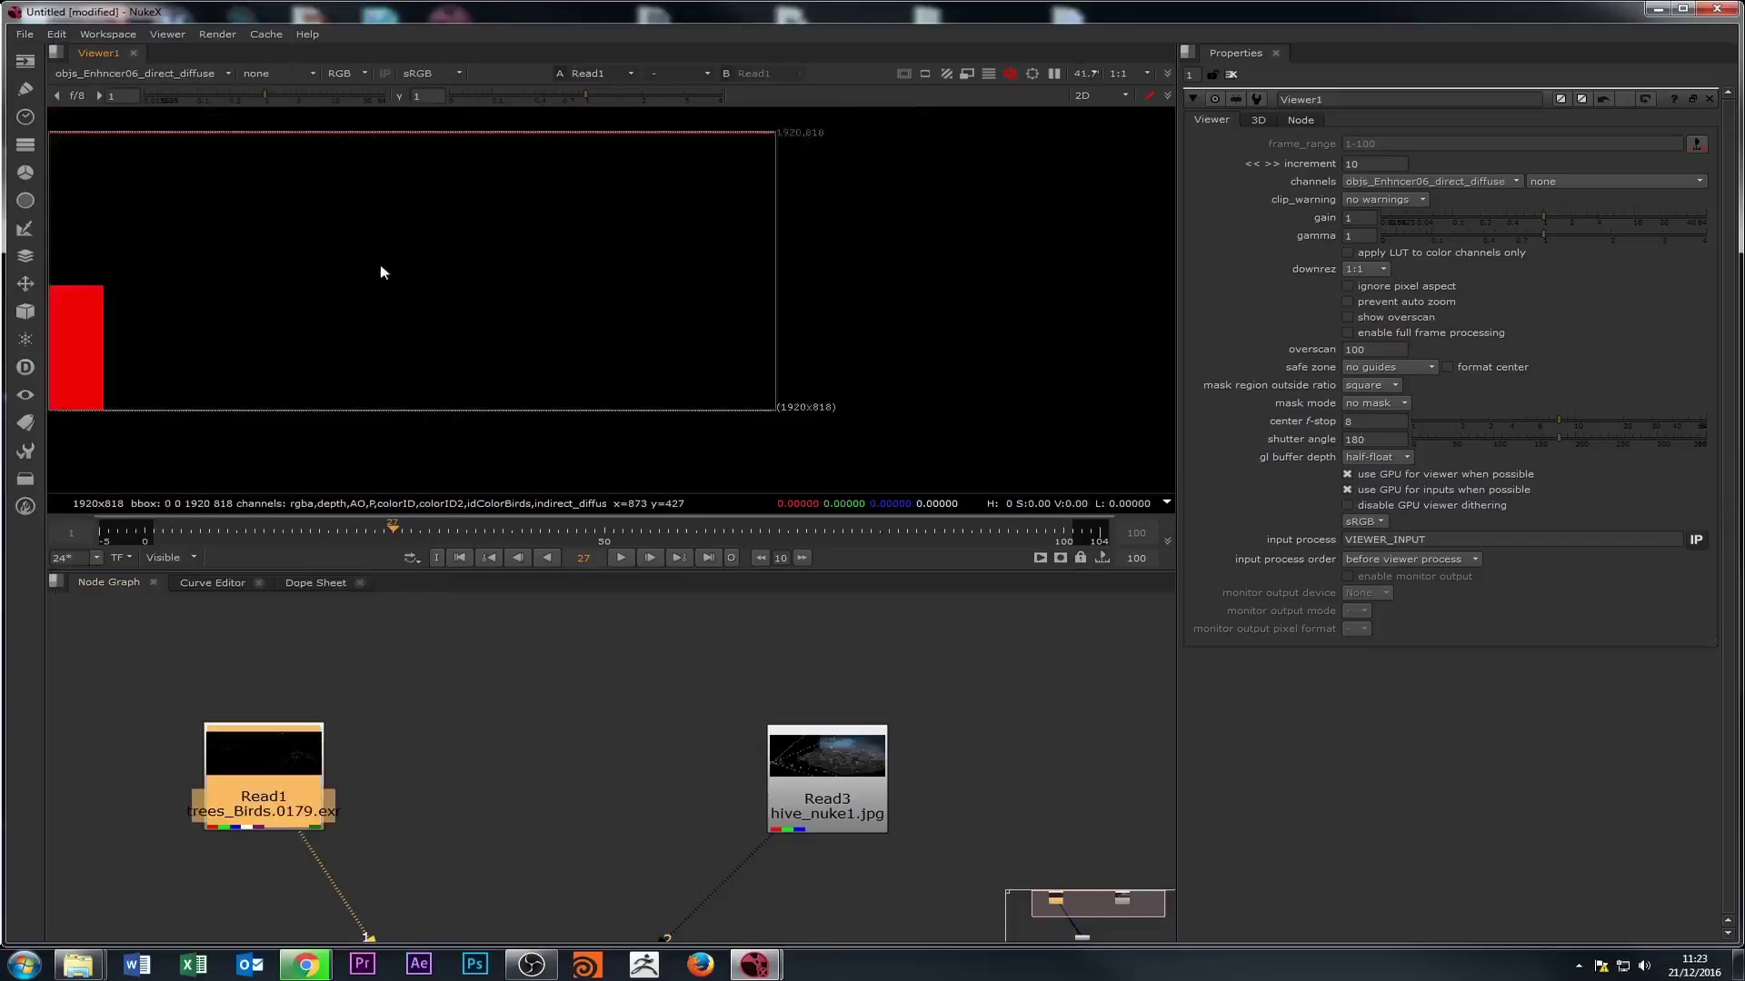
- Set the viewer's alpha channel to rgba.alpha for the objs_Enhncer06_direct_diffuse layer
click(282, 72)
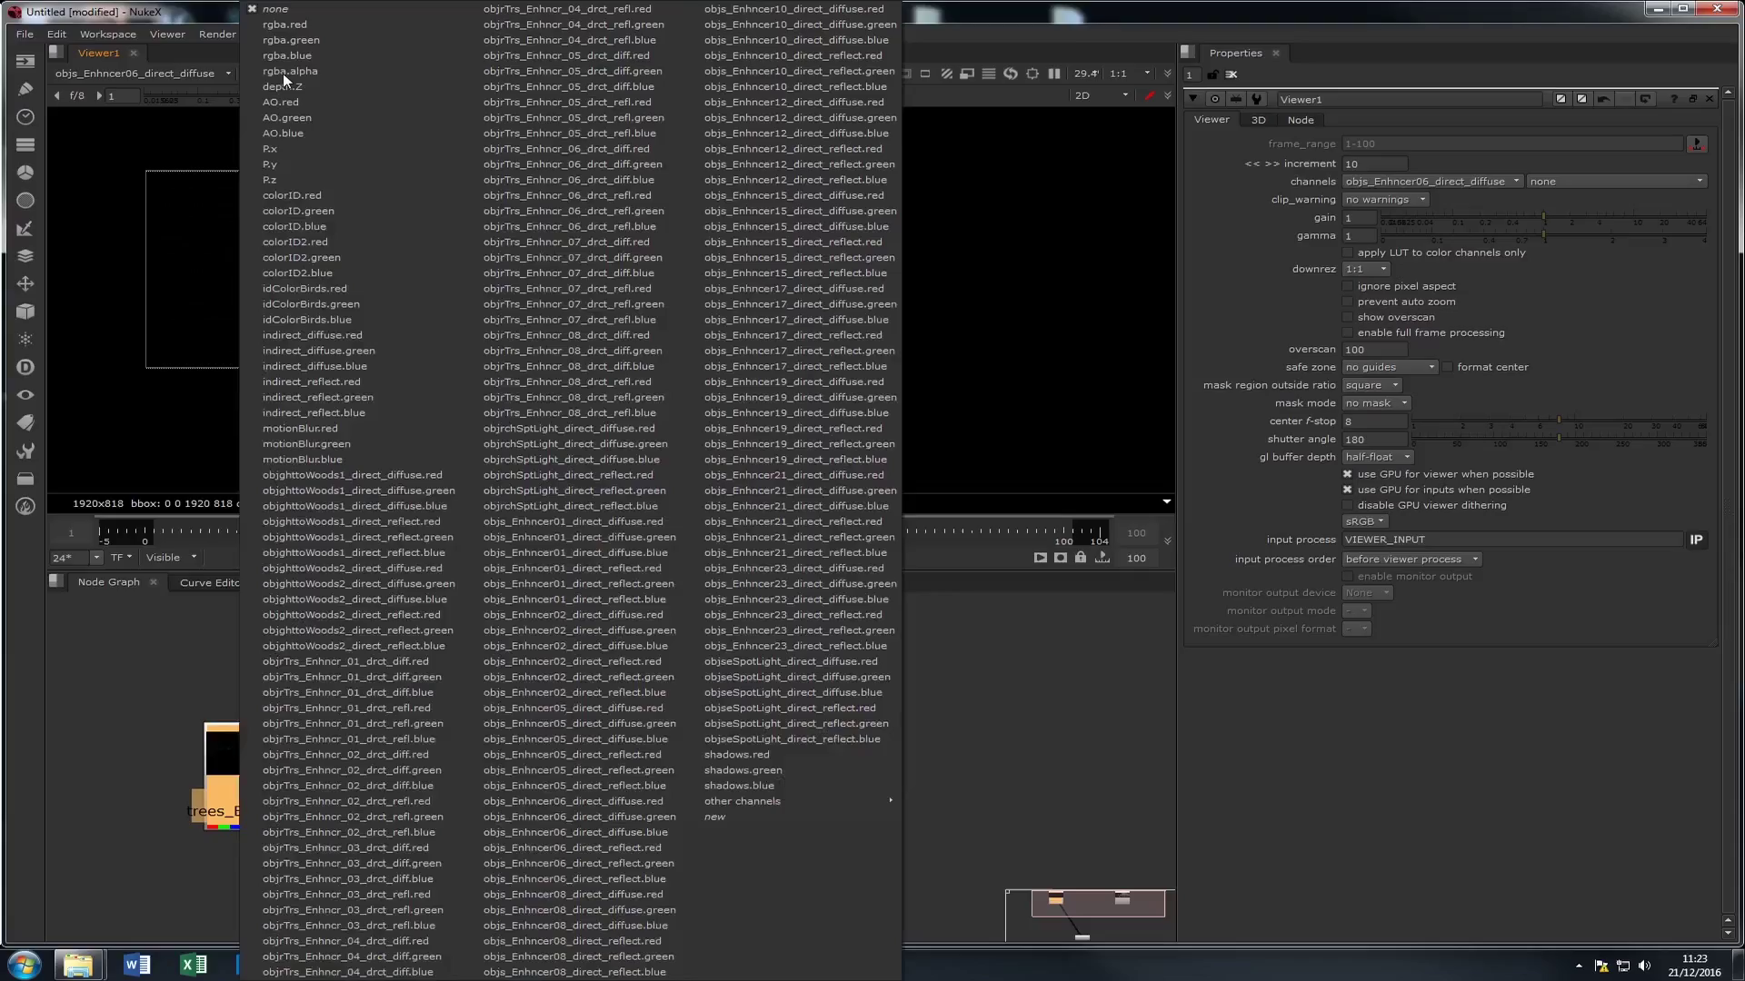
click(298, 73)
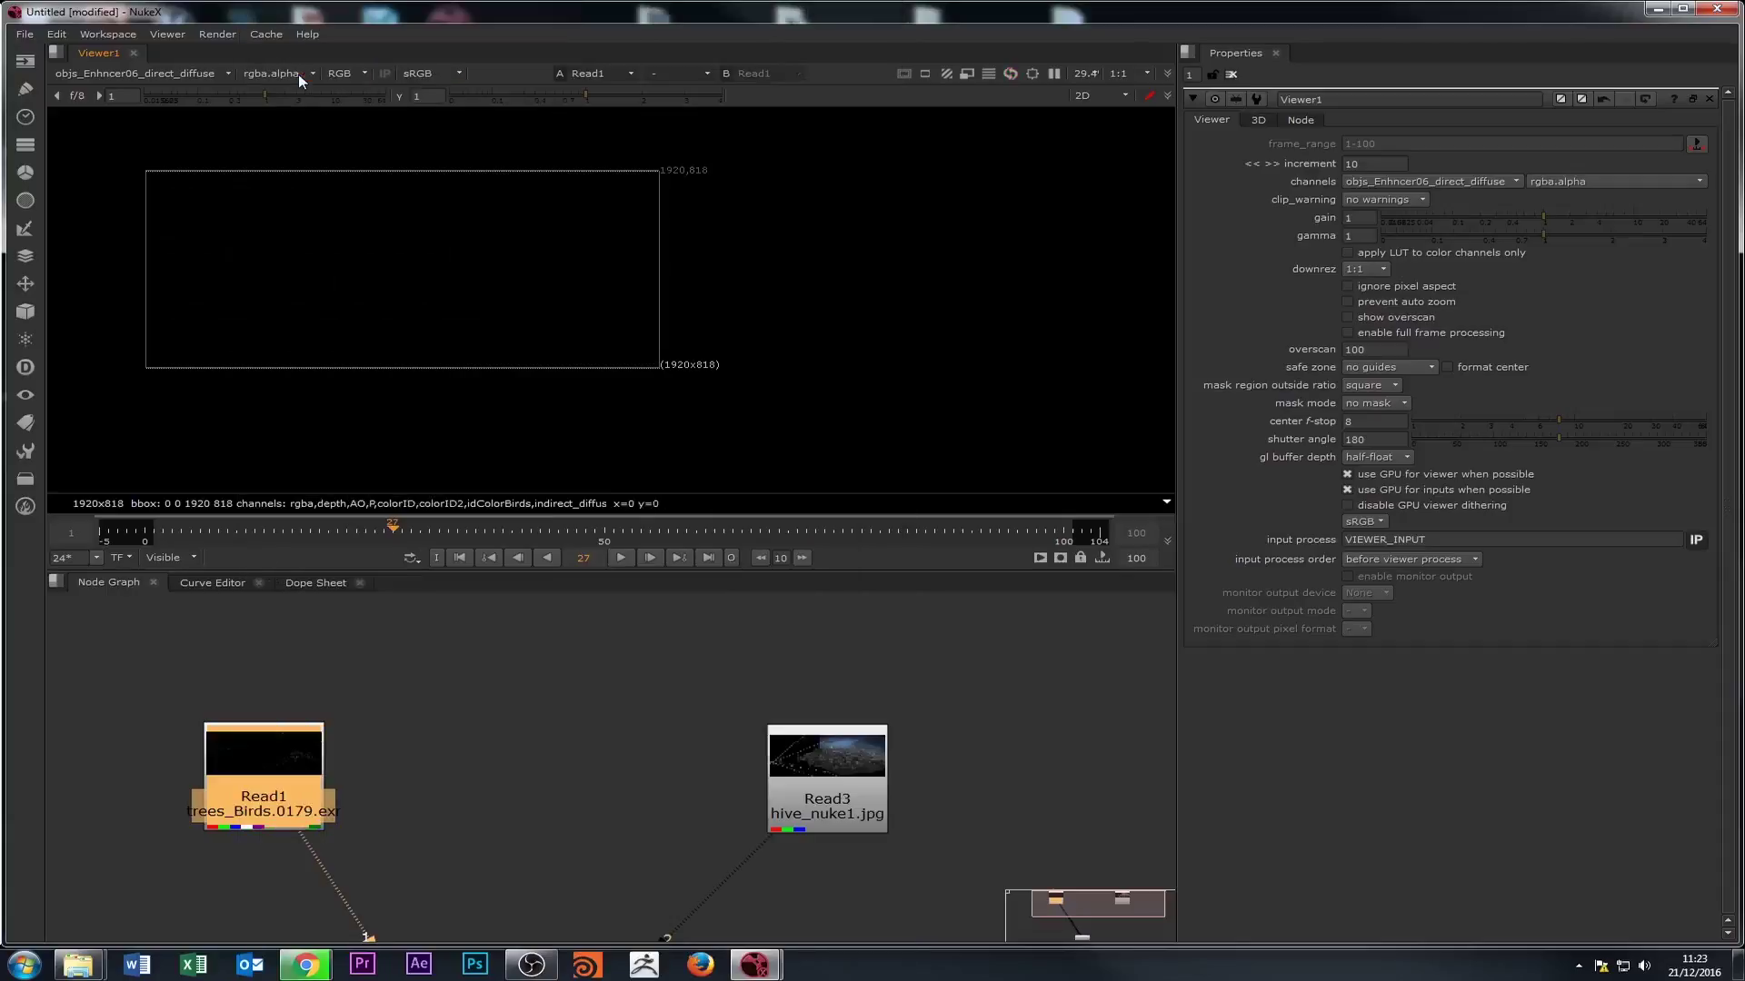
scroll(440, 276, down, 1)
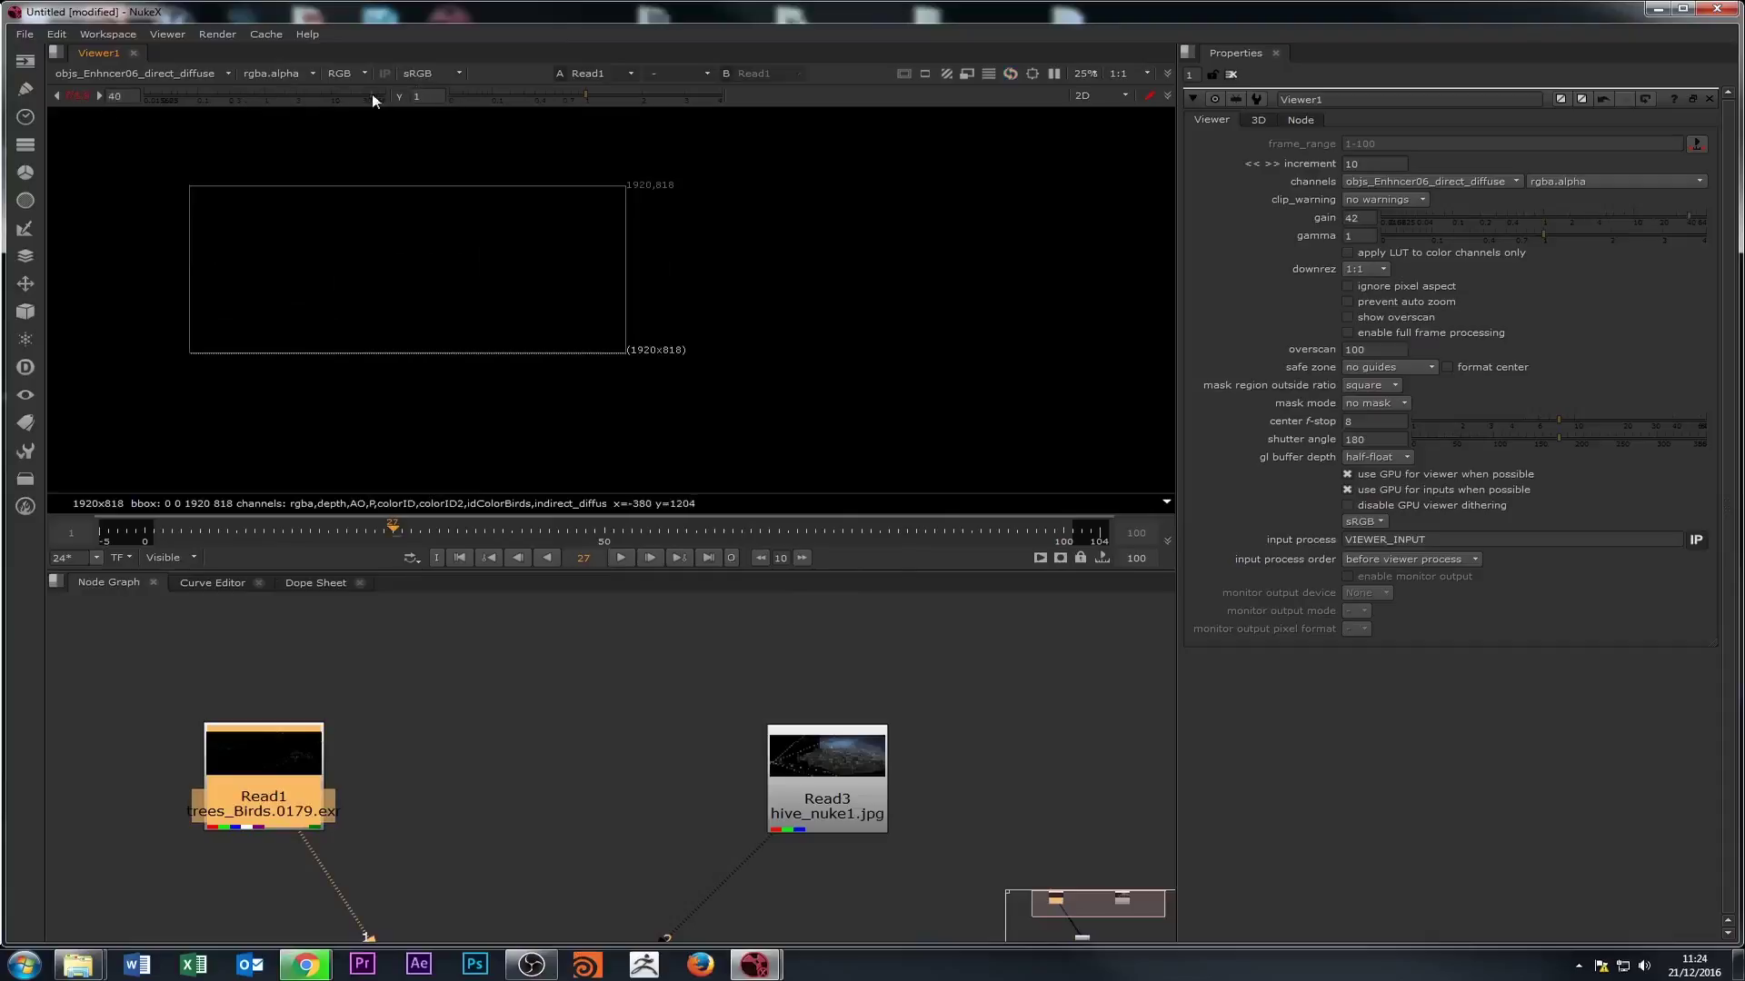
- Display the objrTrs_Enhncr_03_drct_diff light layer and raise the viewer gain to 64 to examine its lit area
click(131, 73)
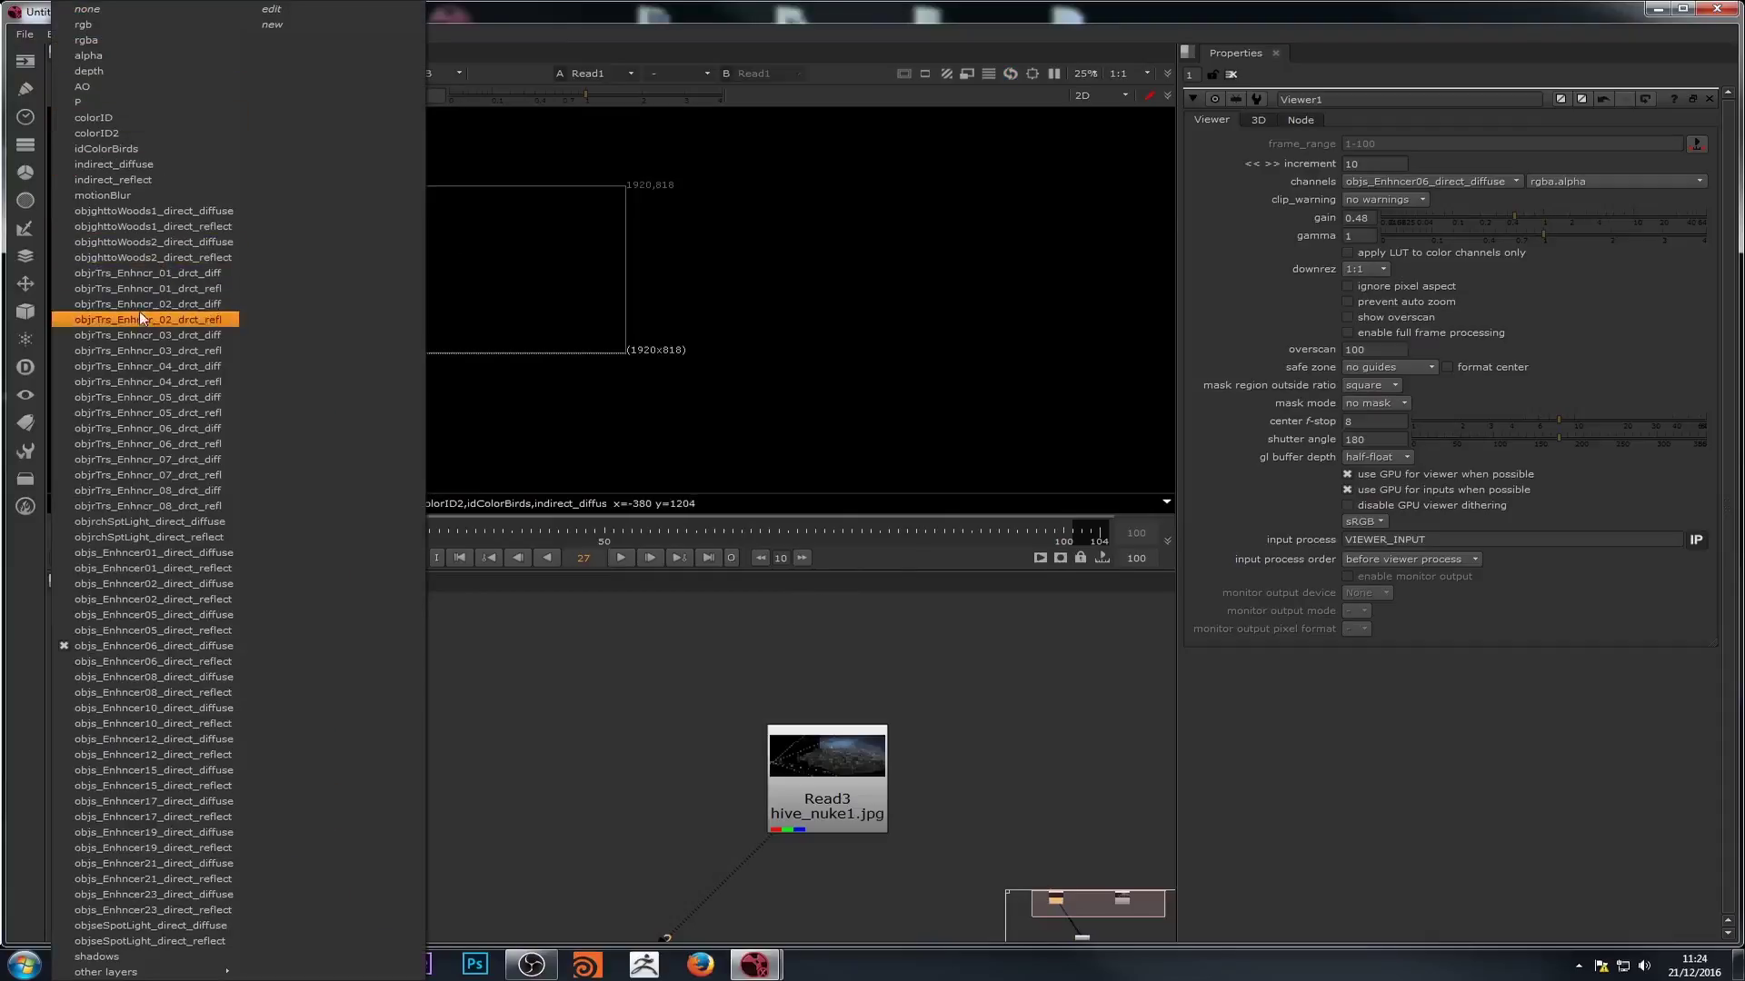
click(140, 337)
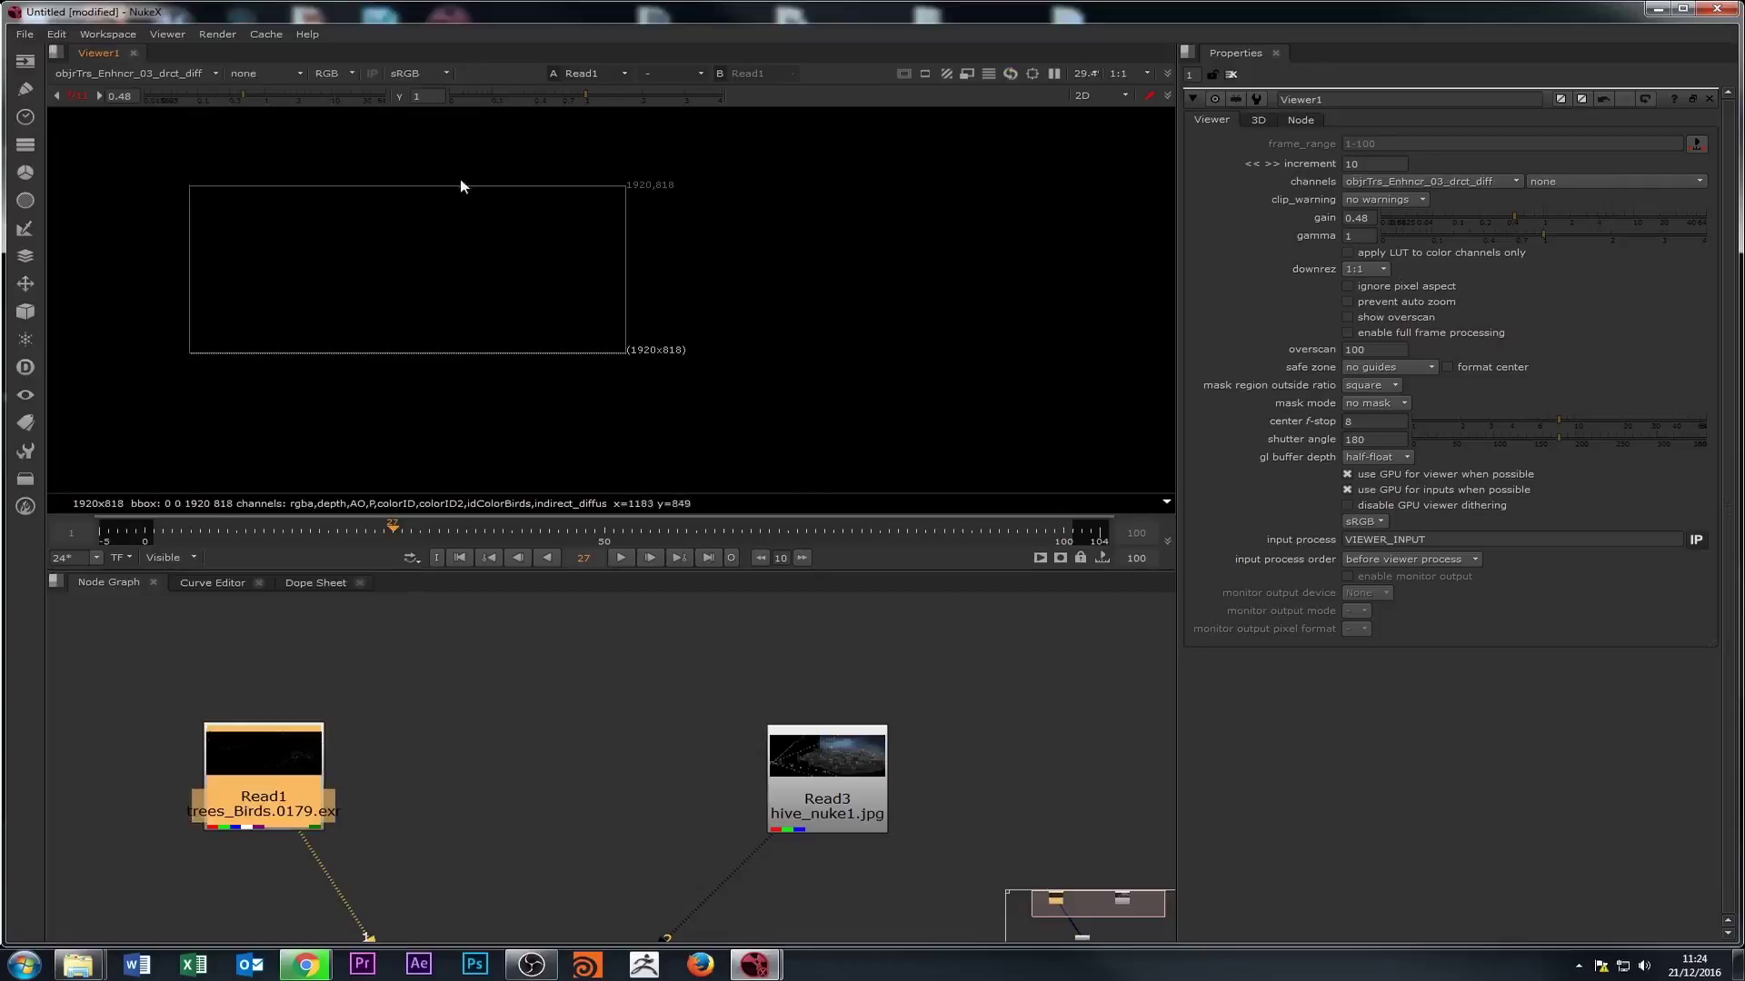
scroll(459, 186, up, 5)
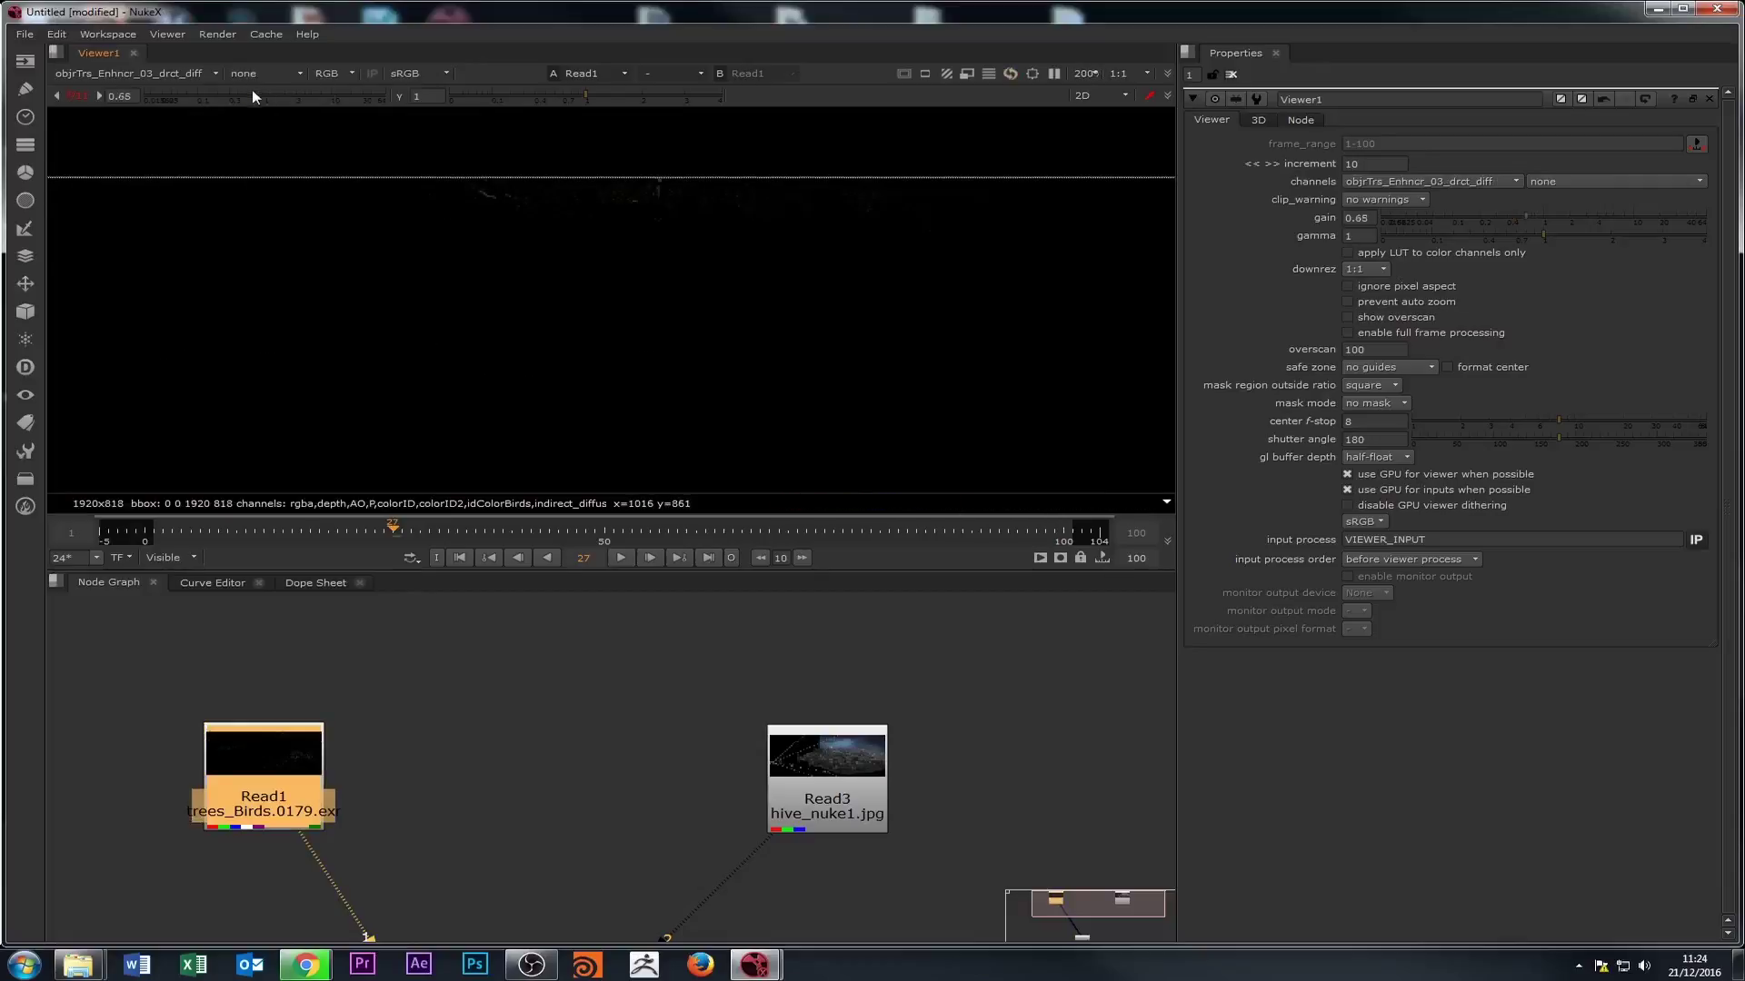
drag(253, 89, 382, 93)
scroll(559, 323, down, 4)
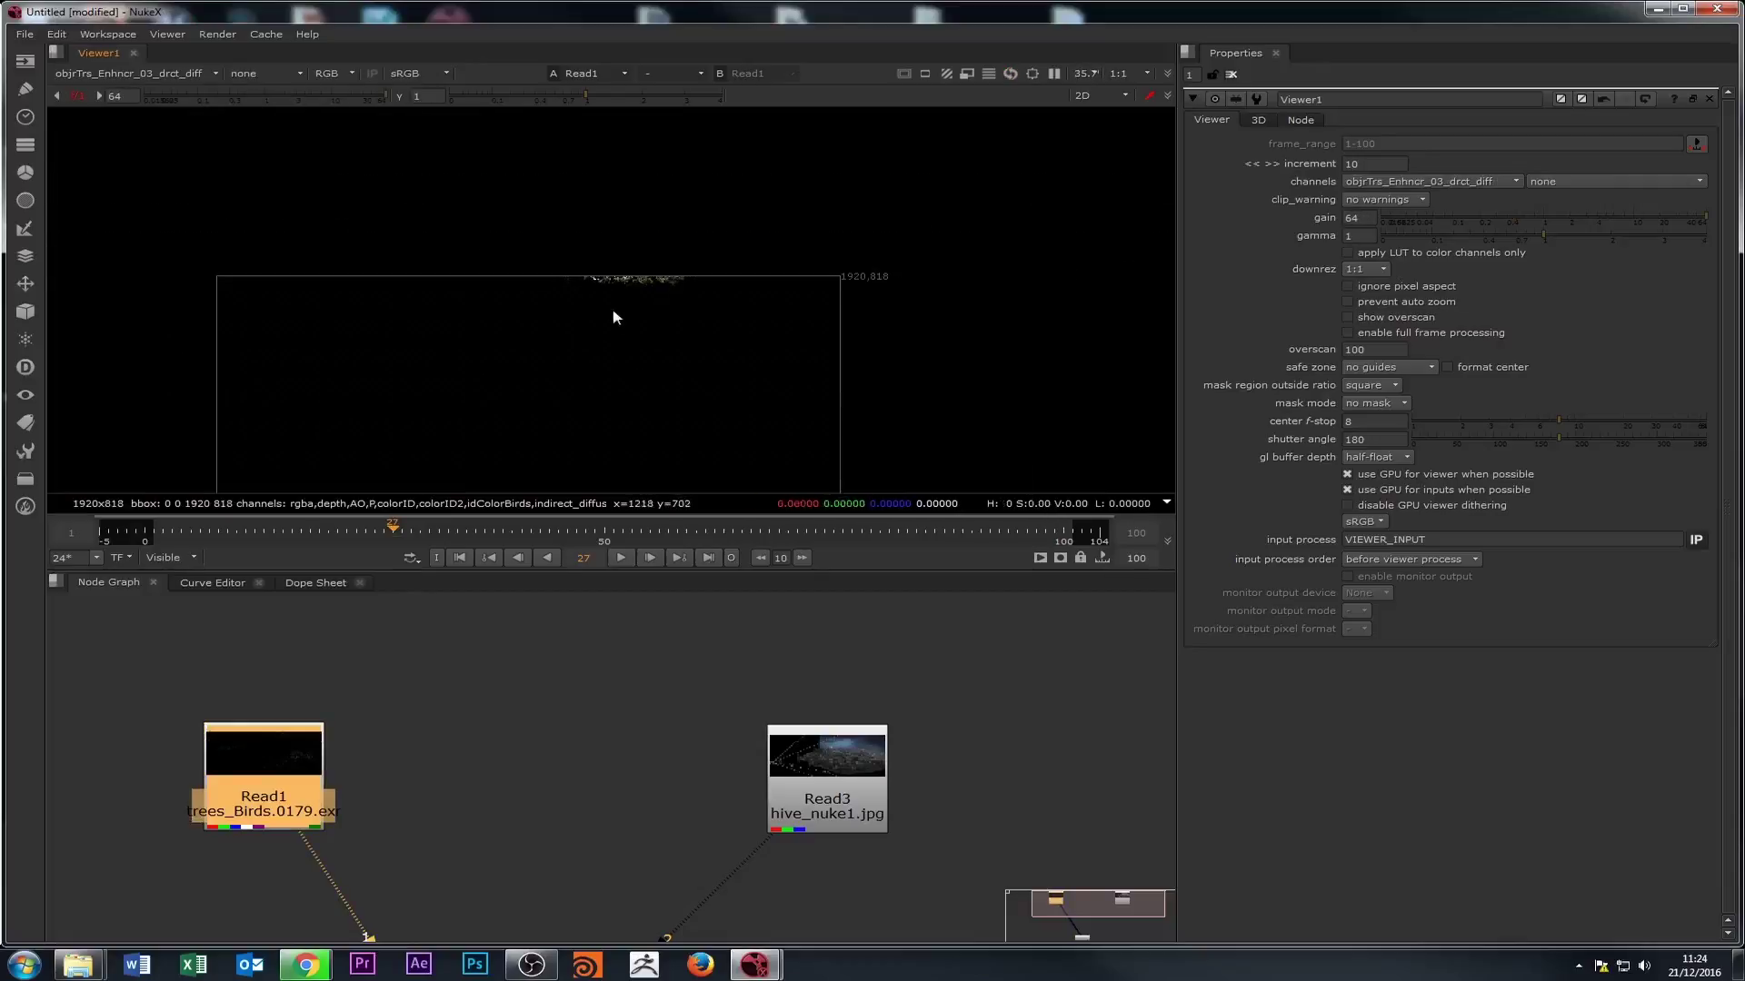
- Reset the viewer gain to 1 and display the rgba layer of the trees_Birds render
click(57, 97)
scroll(596, 351, down, 1)
scroll(612, 308, up, 1)
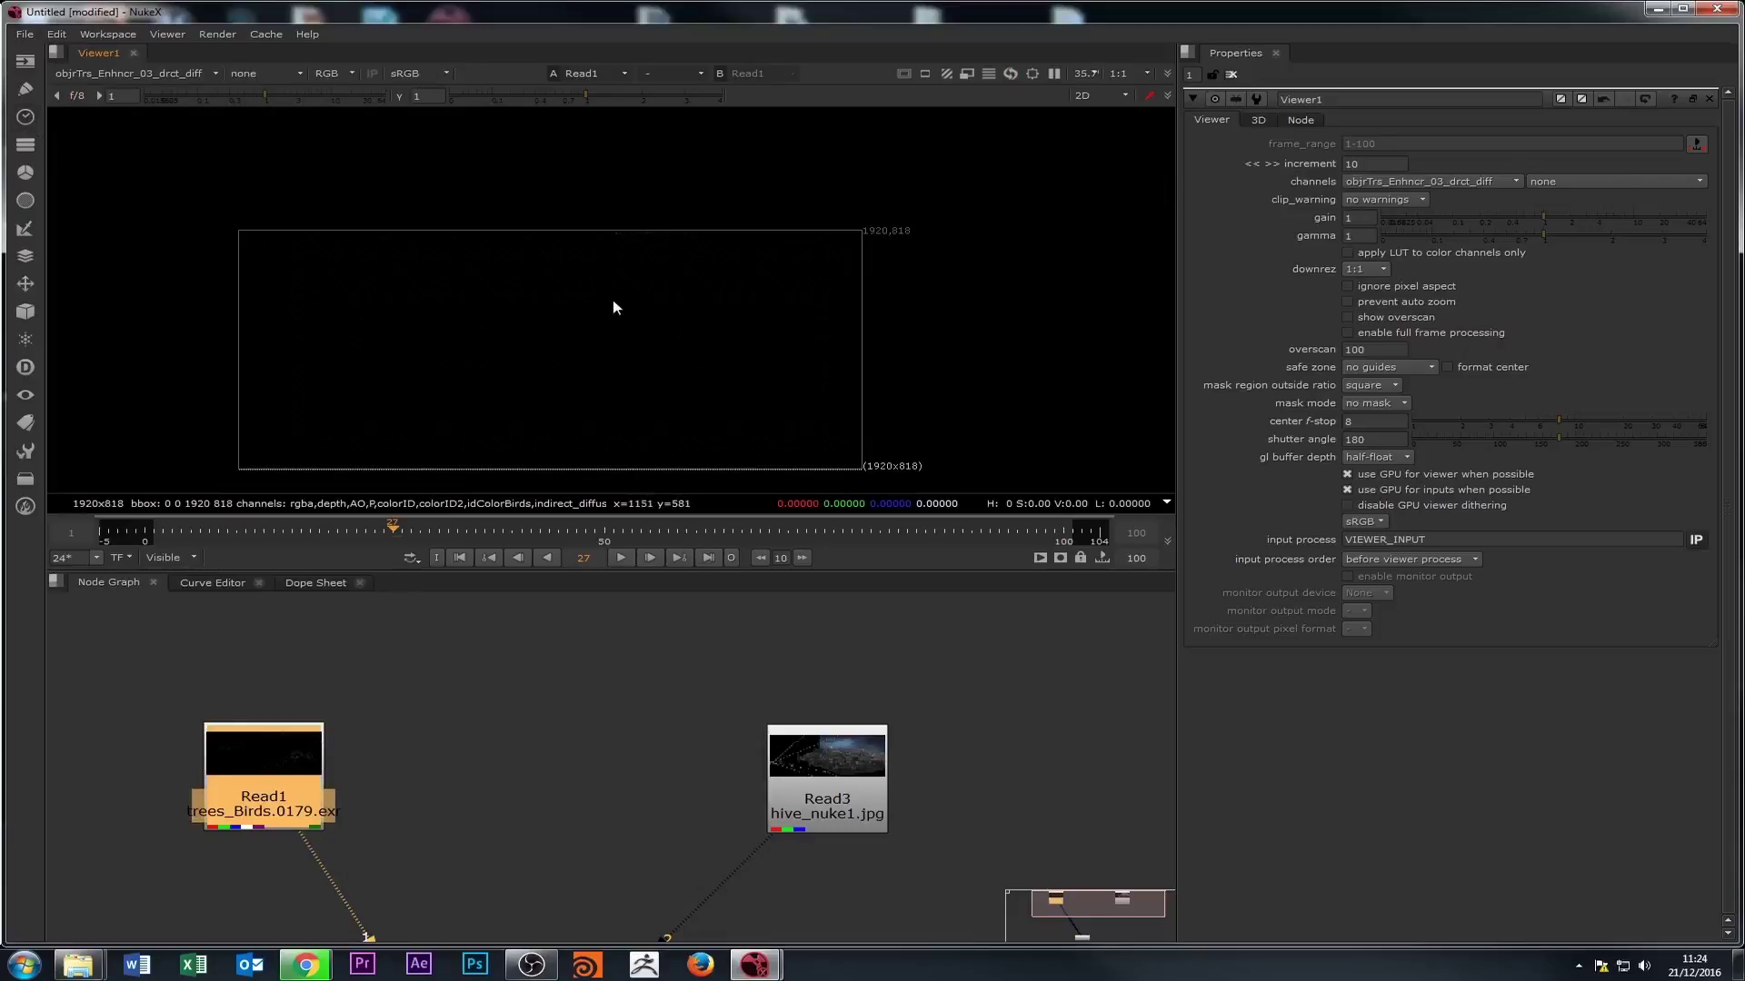
click(99, 75)
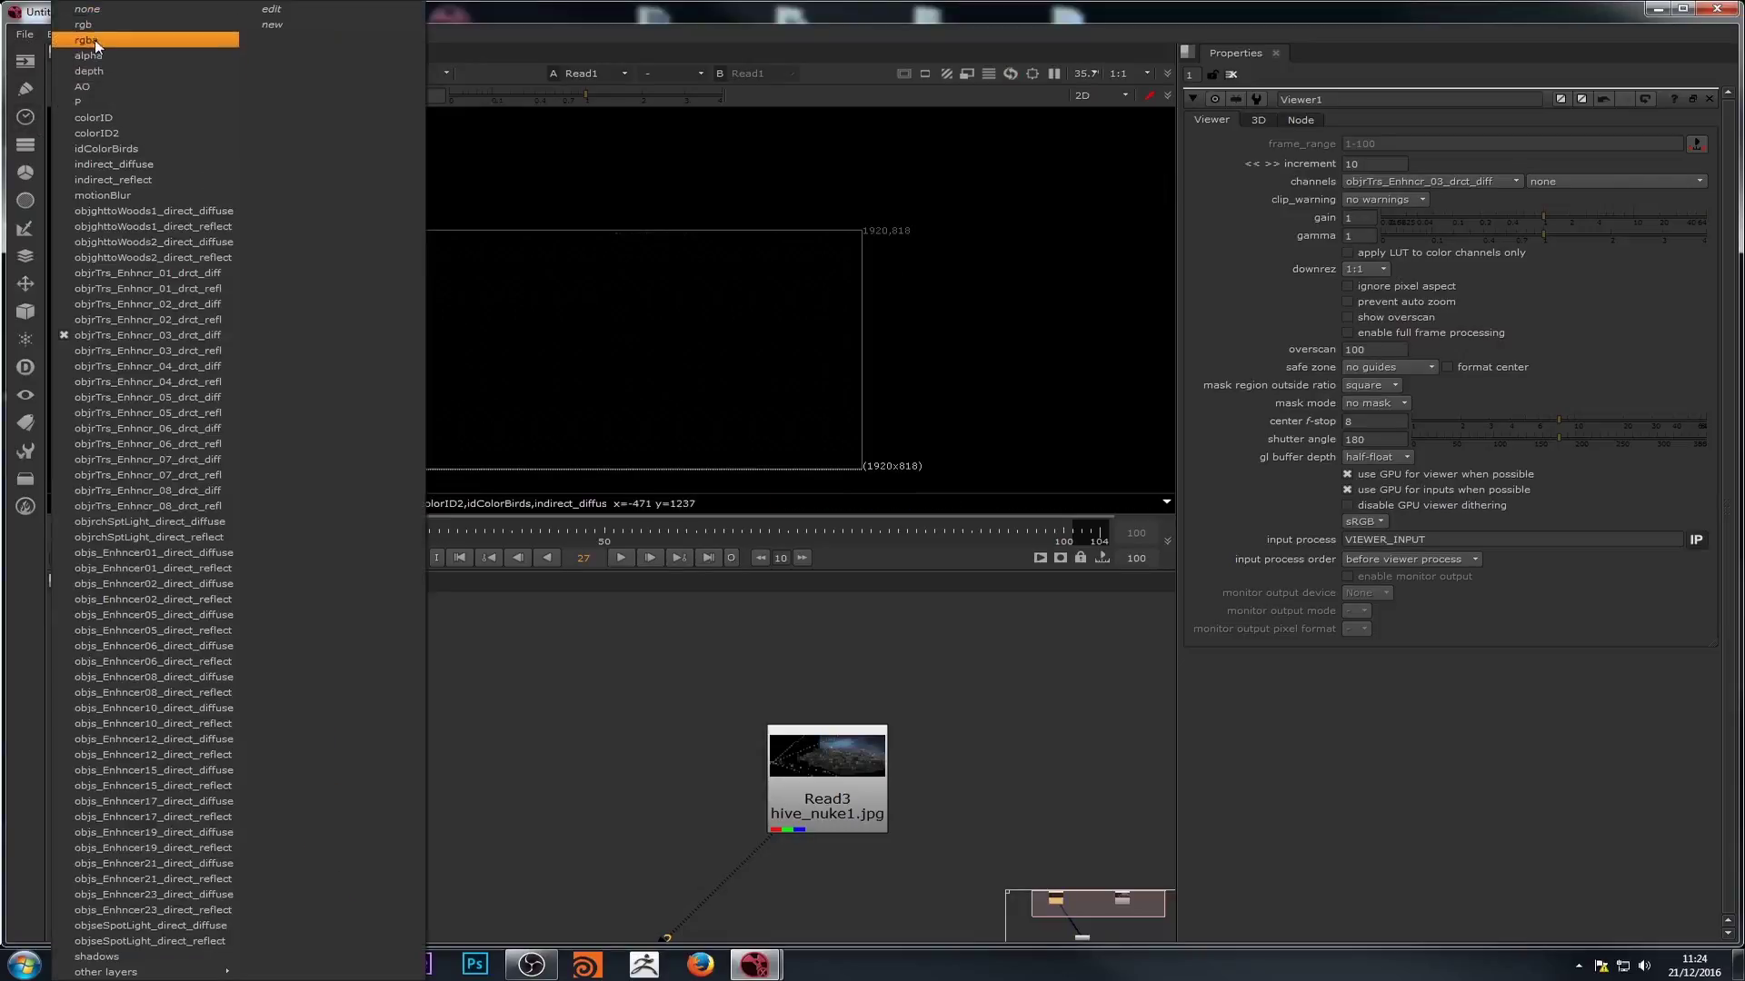
click(86, 40)
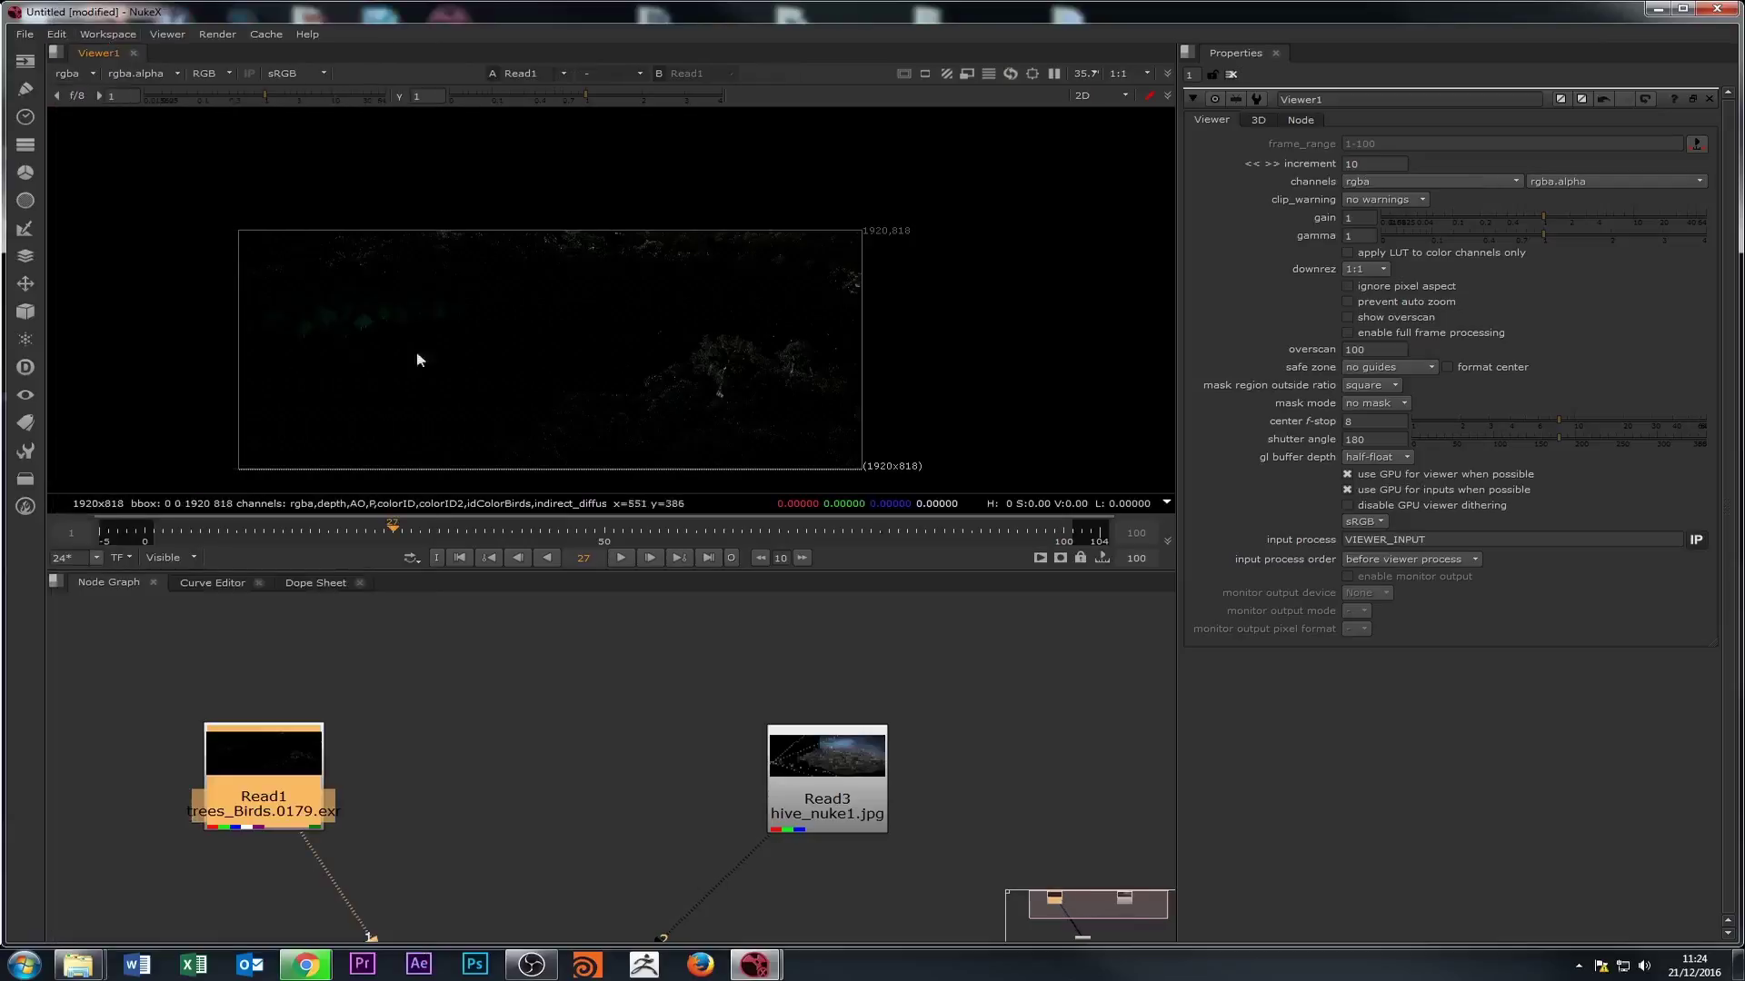
scroll(632, 279, down, 2)
click(75, 75)
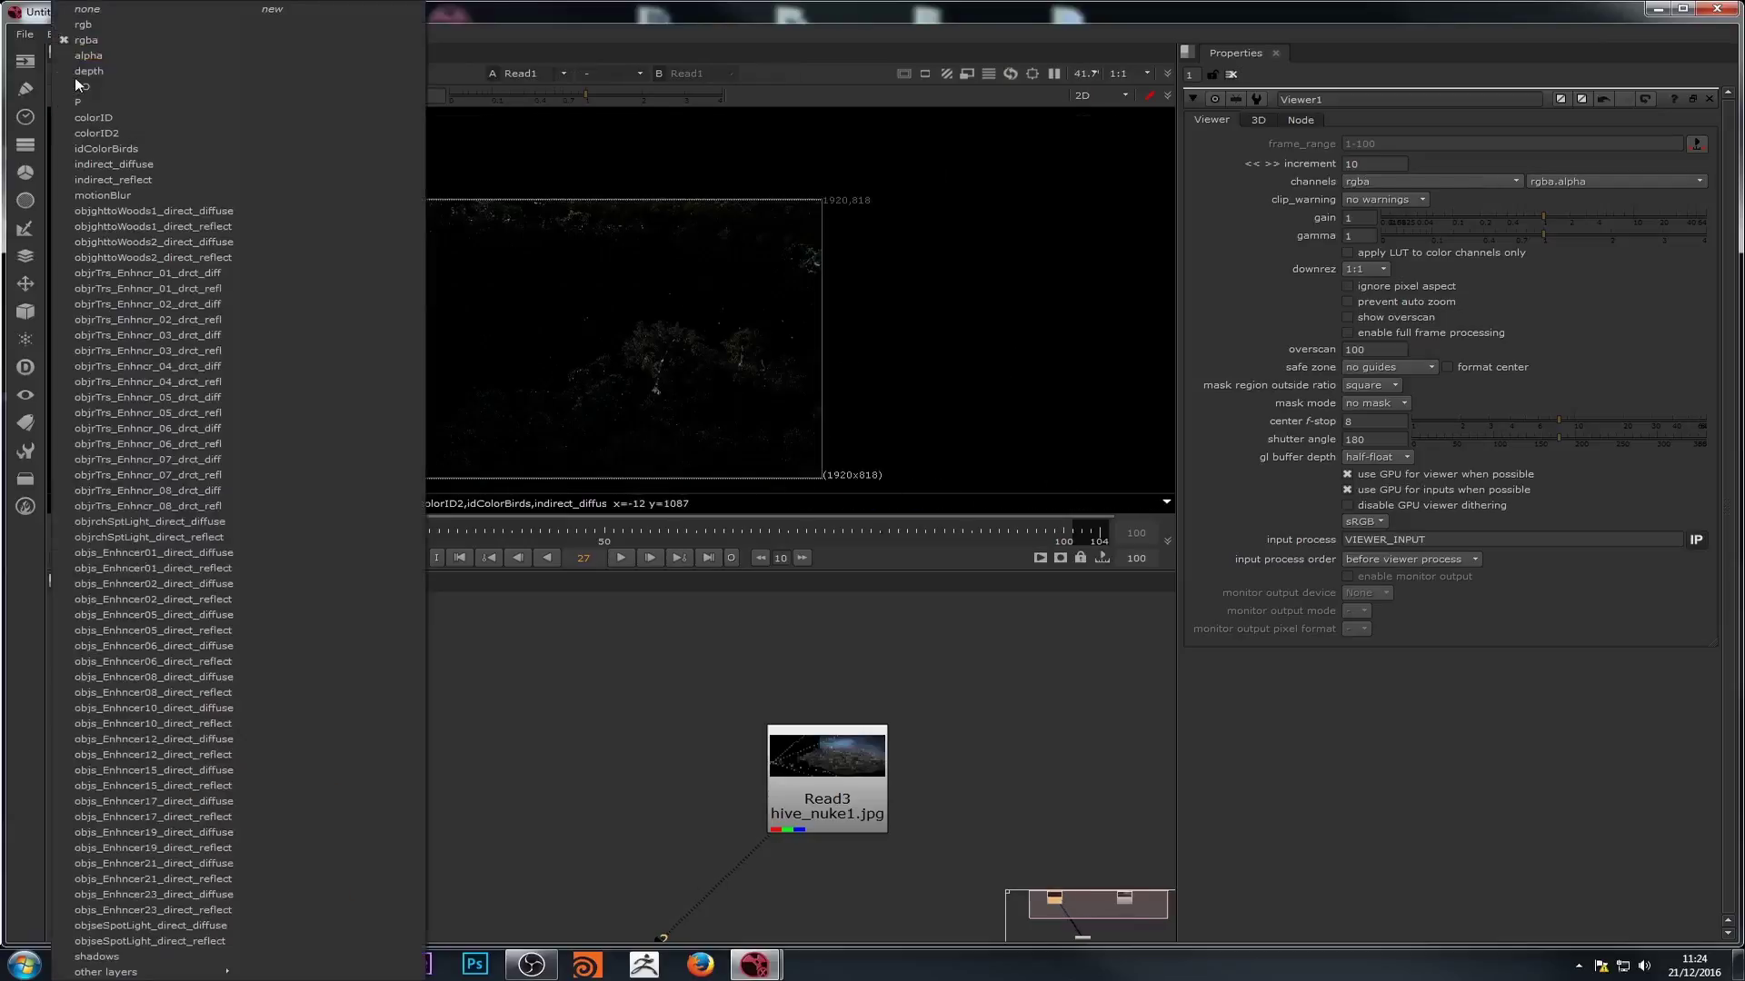
click(701, 261)
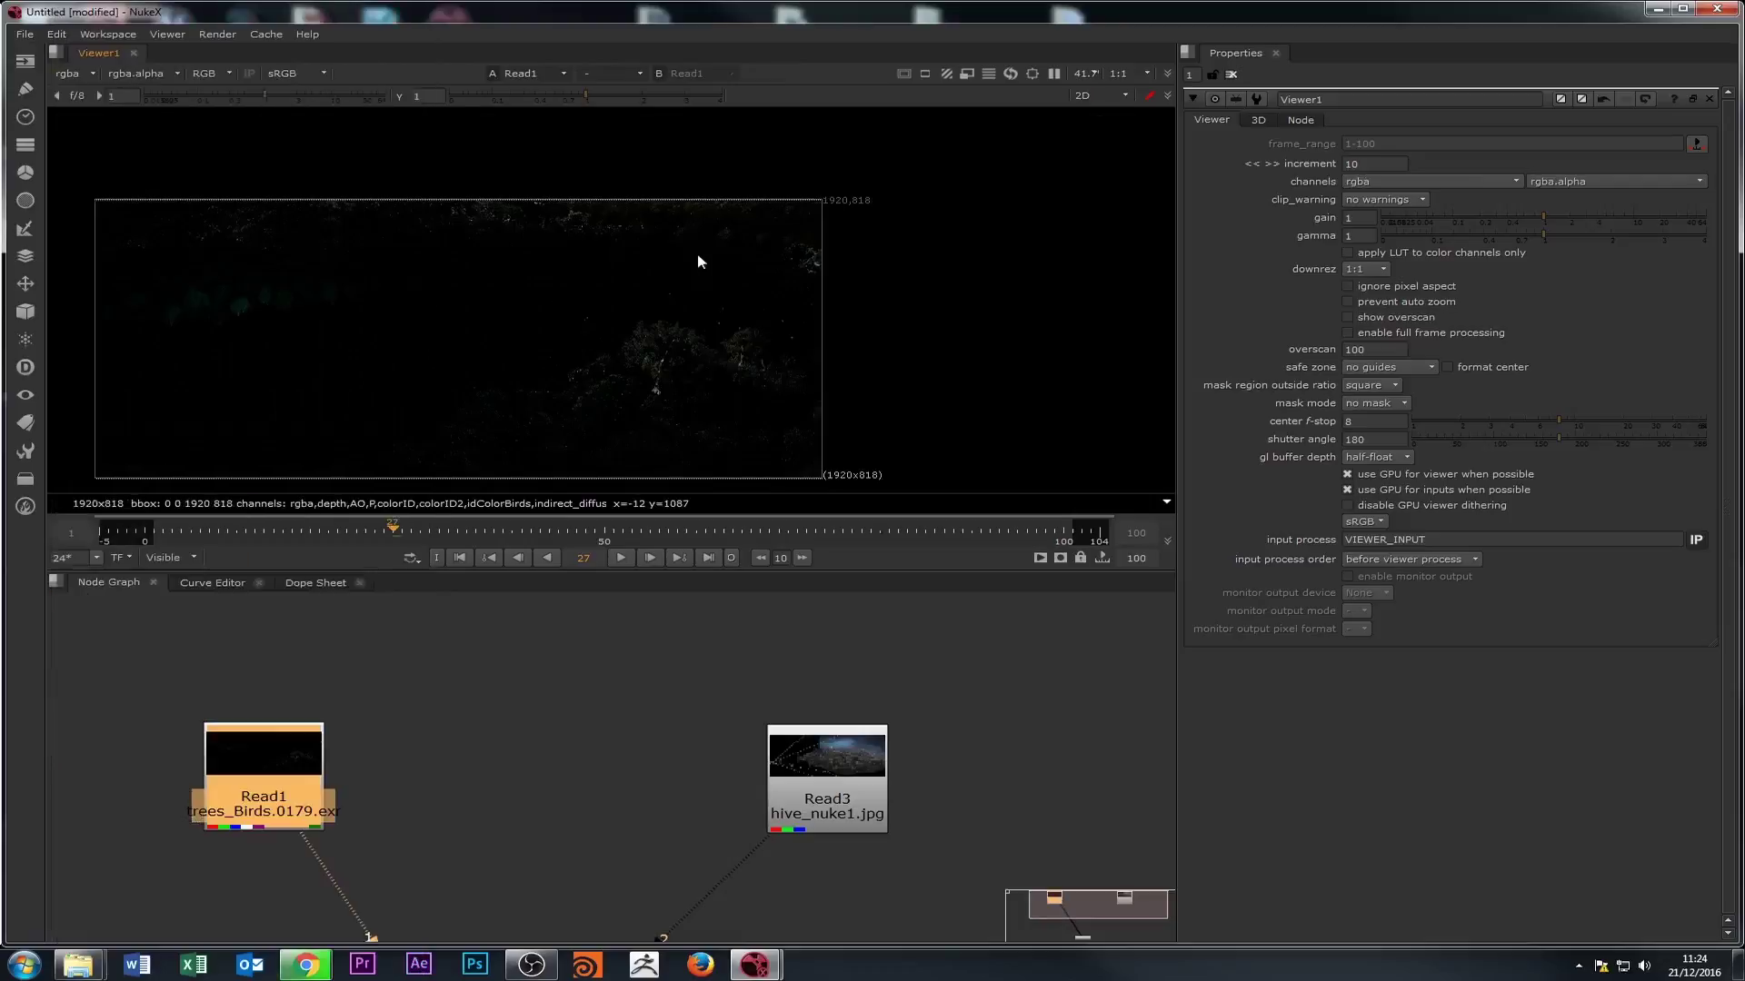
scroll(534, 324, down, 2)
middle_drag(533, 323, 525, 298)
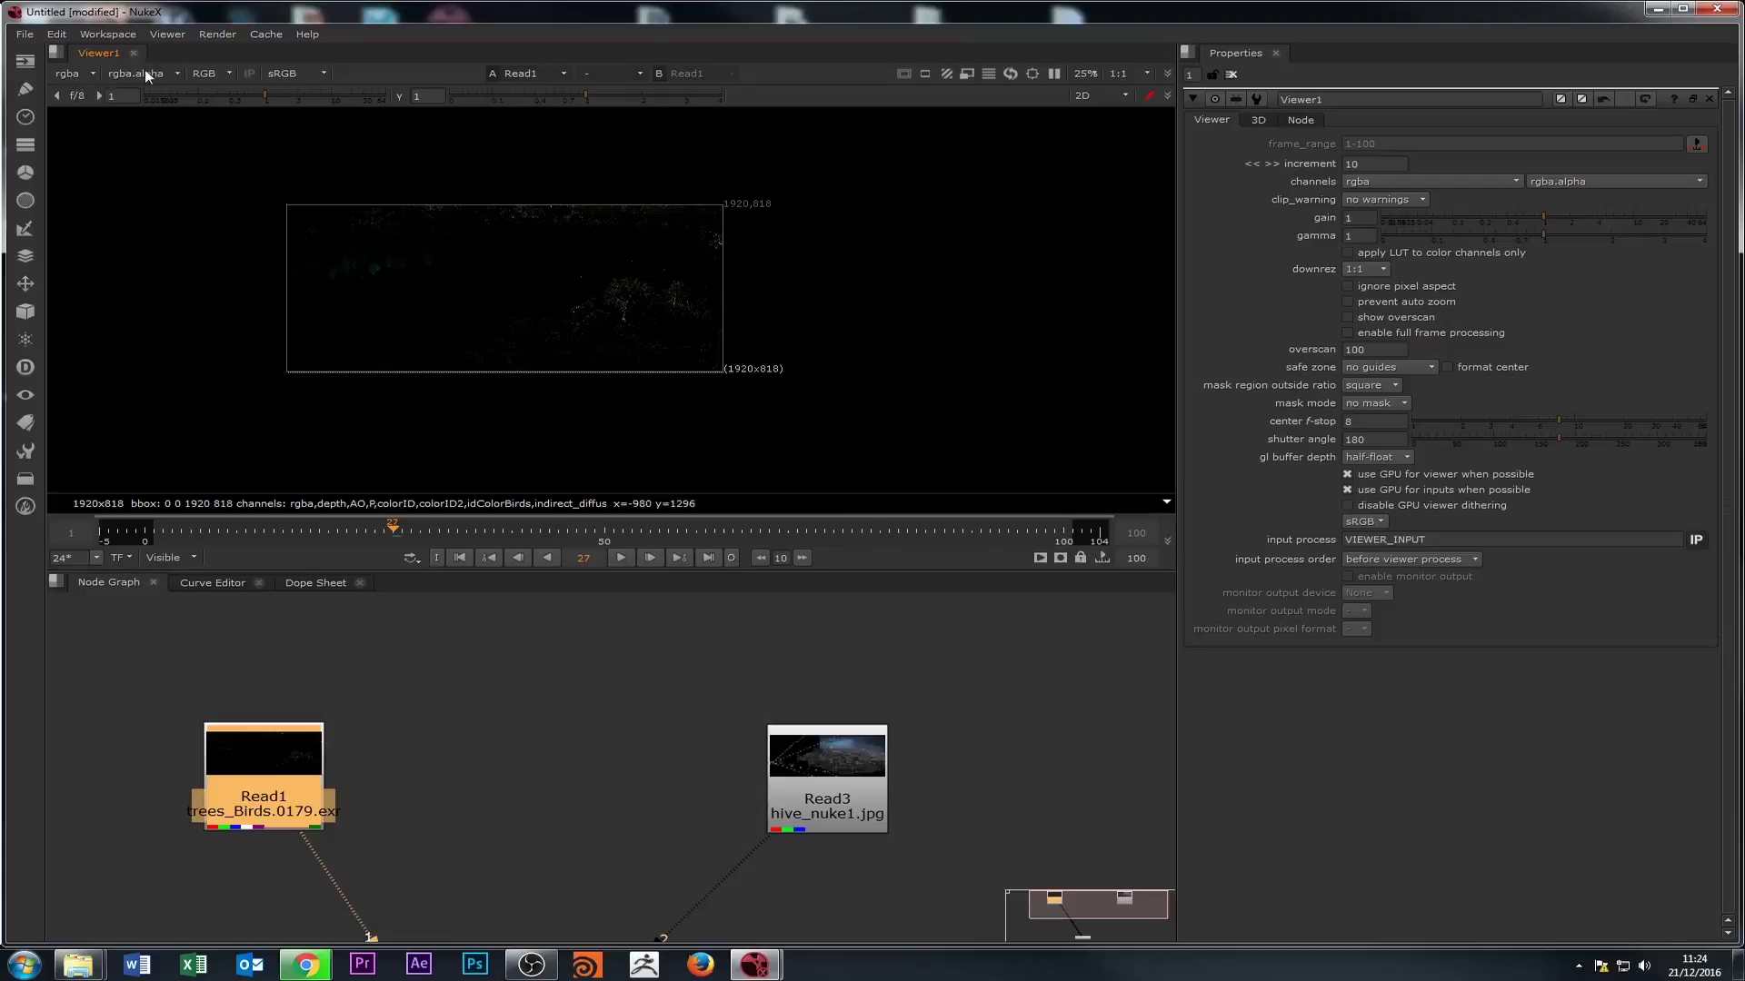
- Display the alpha layer of the trees_Birds render and look through the channels available as the viewer's alpha
click(72, 73)
click(96, 56)
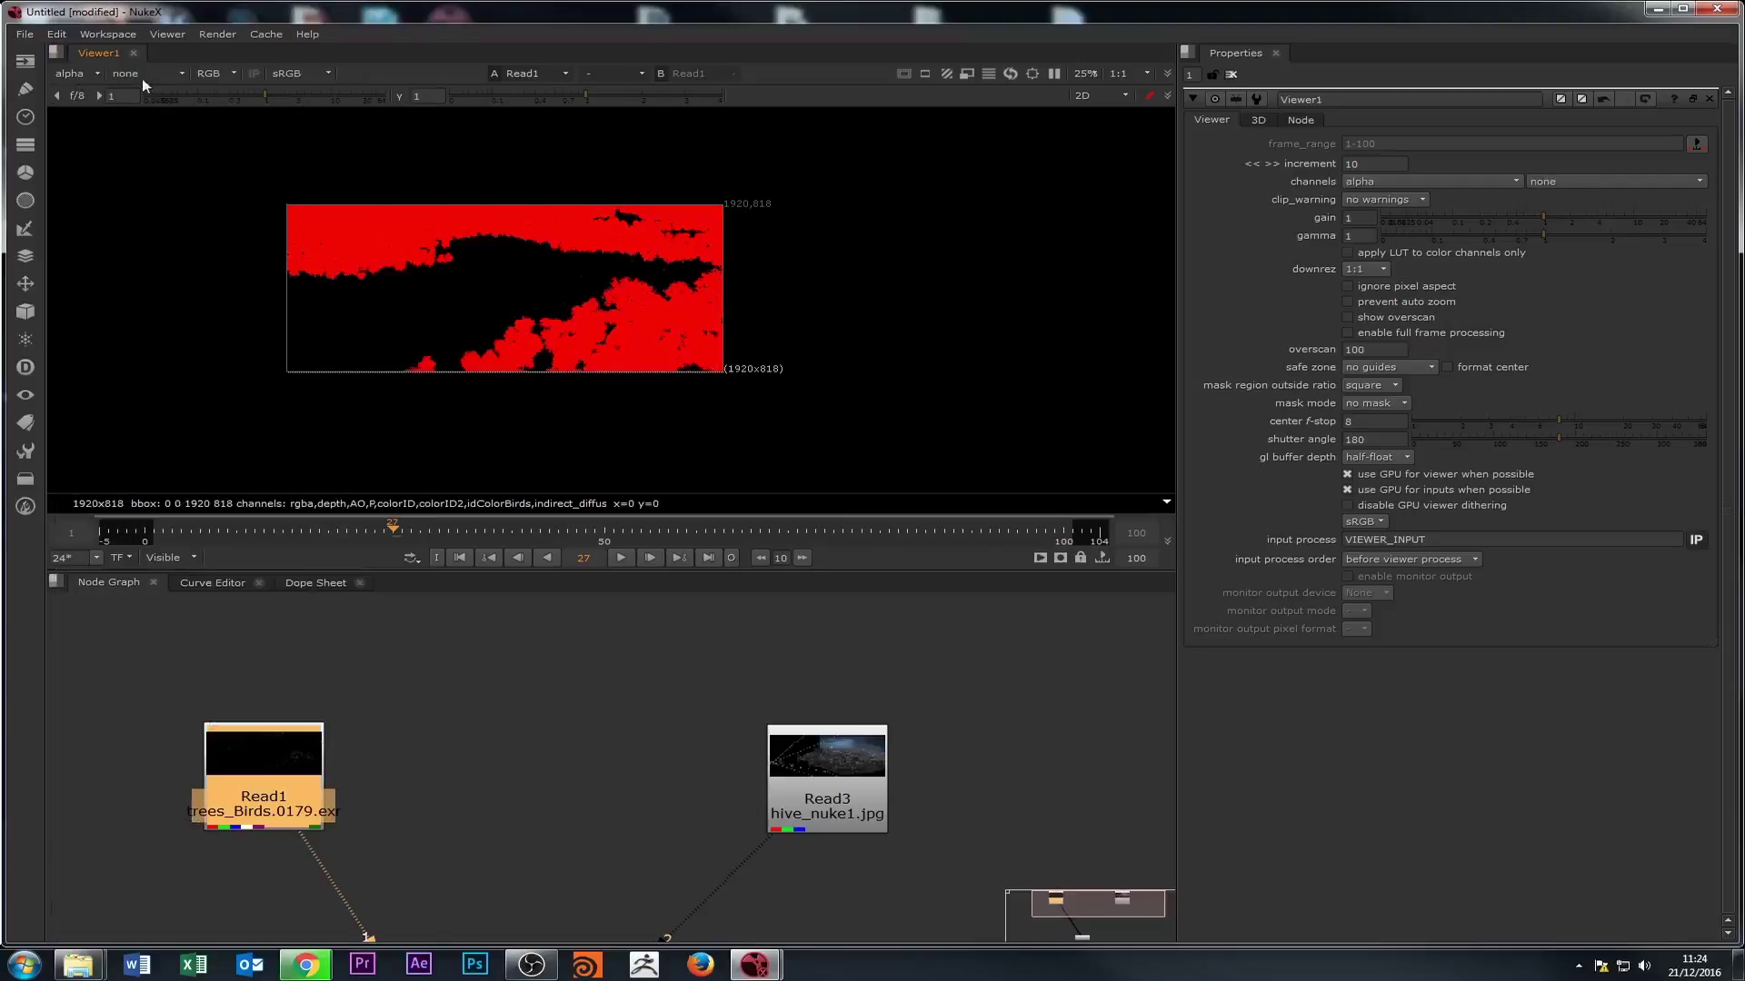
click(142, 76)
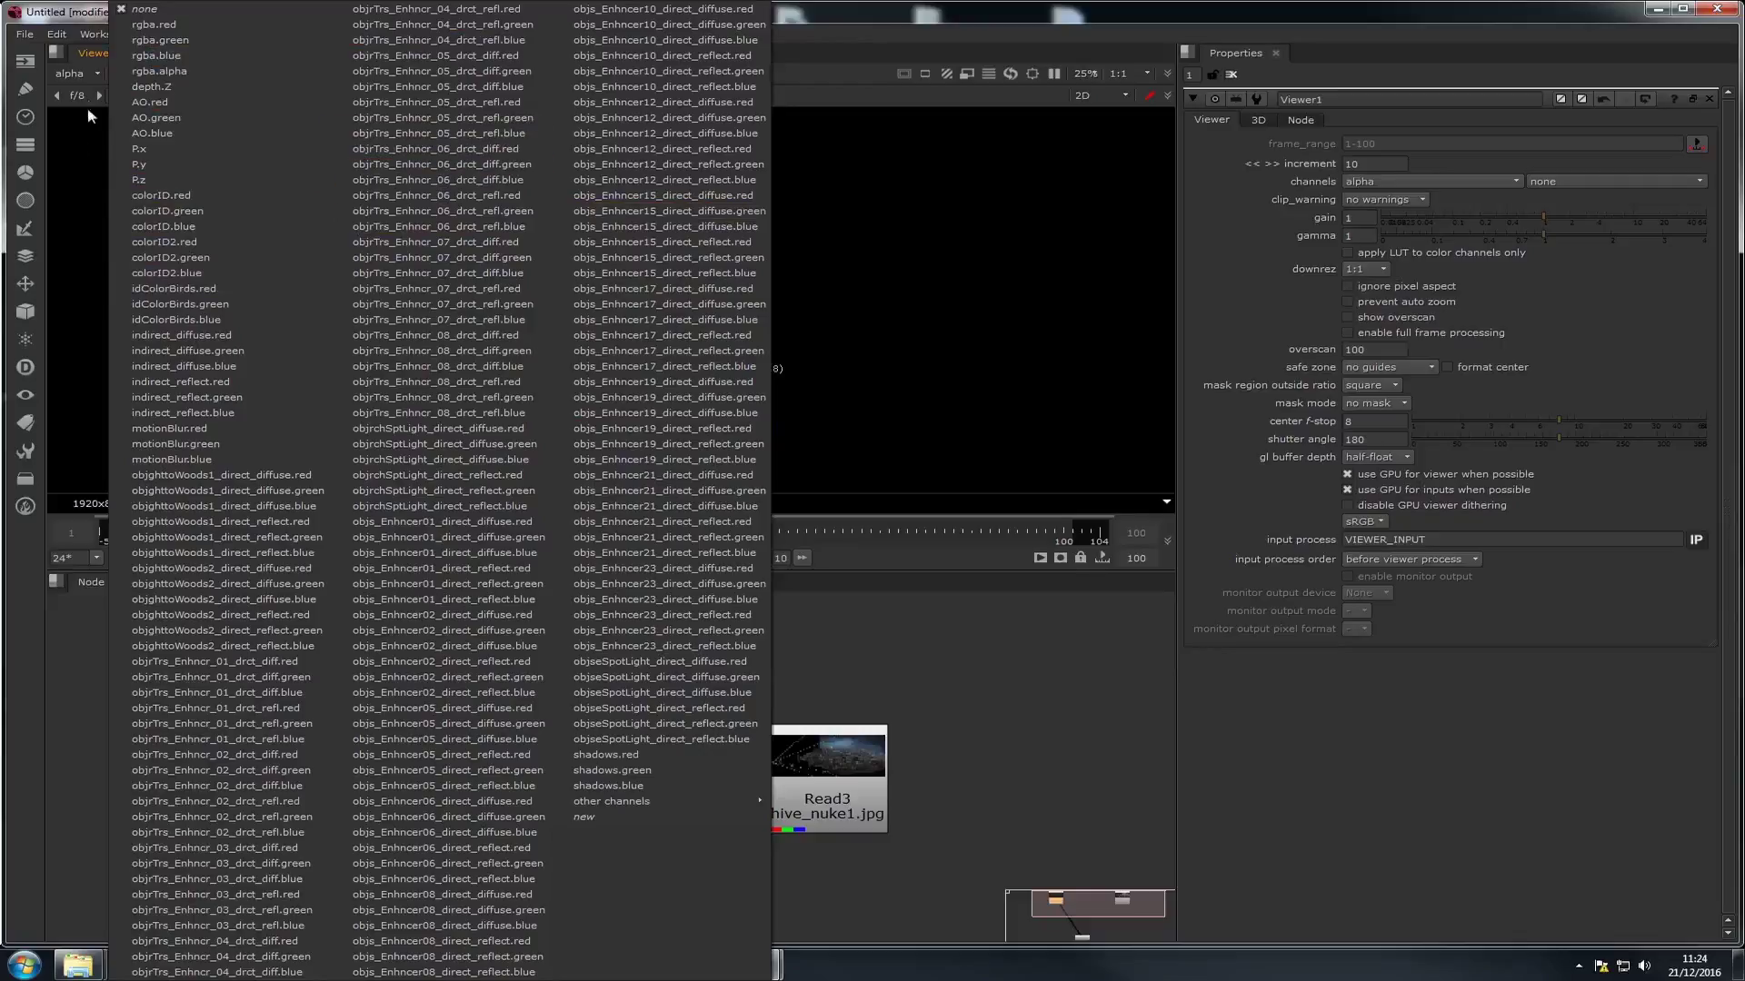
click(74, 72)
click(533, 174)
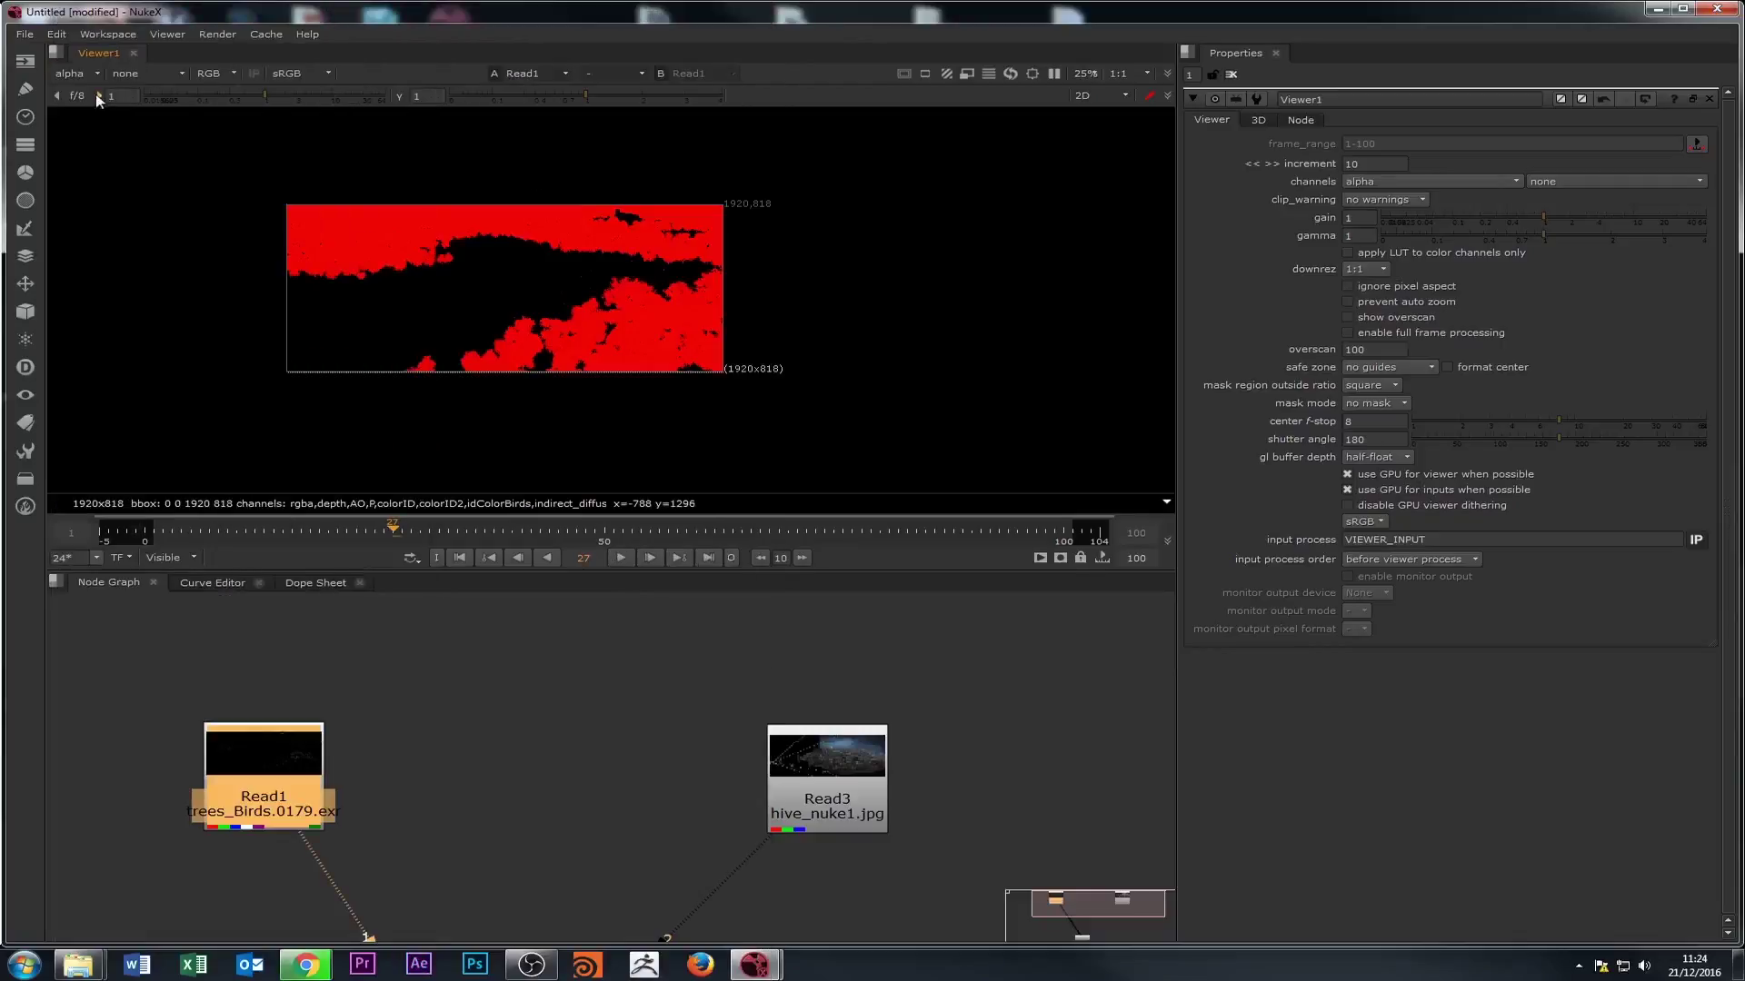
- Switch the viewer from the alpha layer back to the rgba layer
click(80, 71)
click(89, 42)
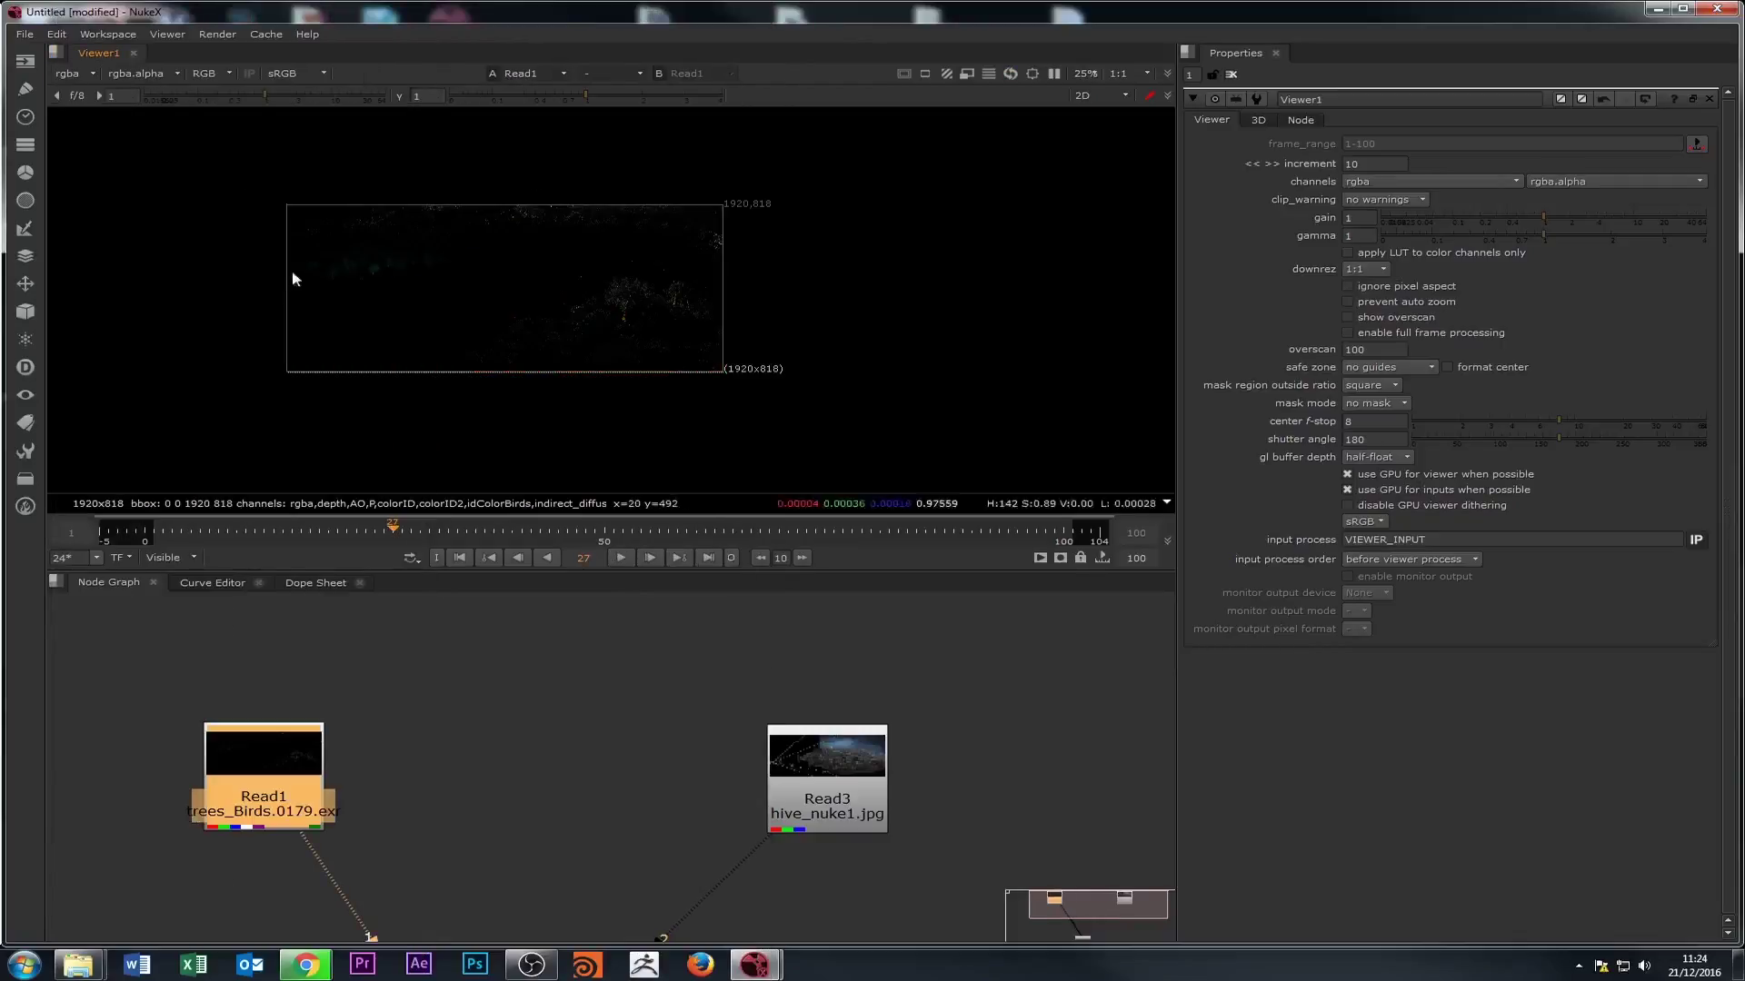
middle_drag(141, 315, 282, 314)
- Add a CheckerBoard node to the node graph and connect it to the viewer's input 3
scroll(522, 783, down, 3)
middle_drag(523, 784, 499, 691)
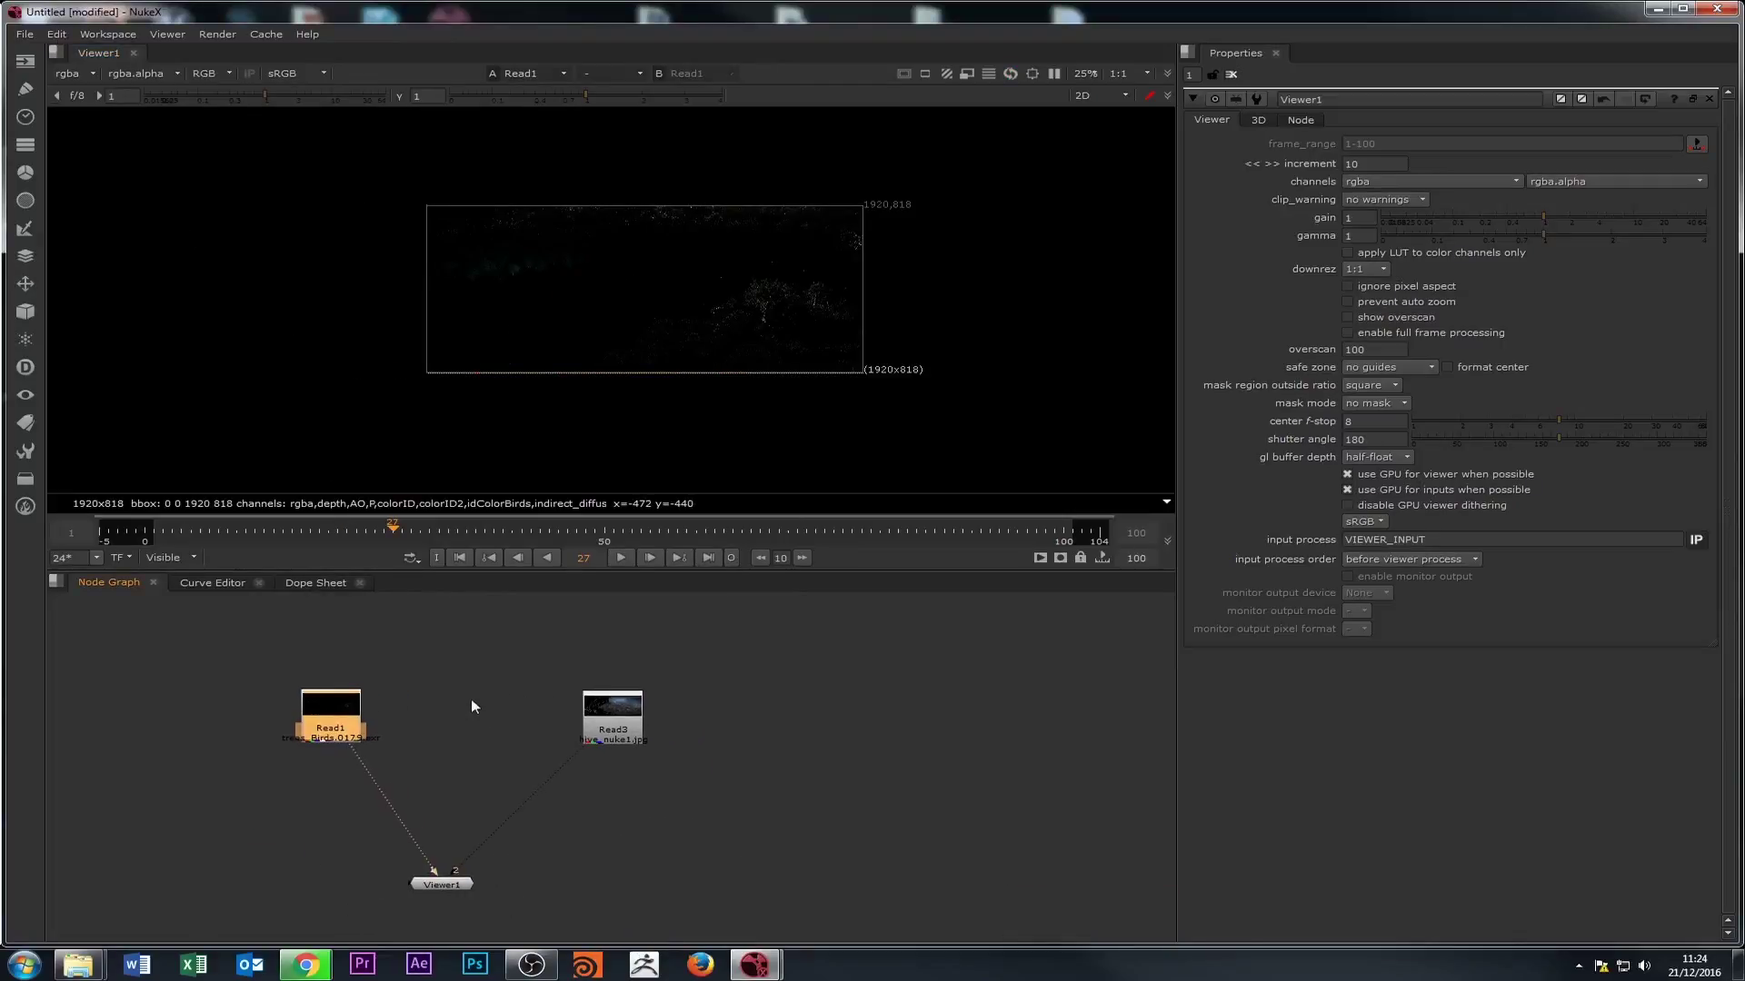
scroll(459, 690, up, 1)
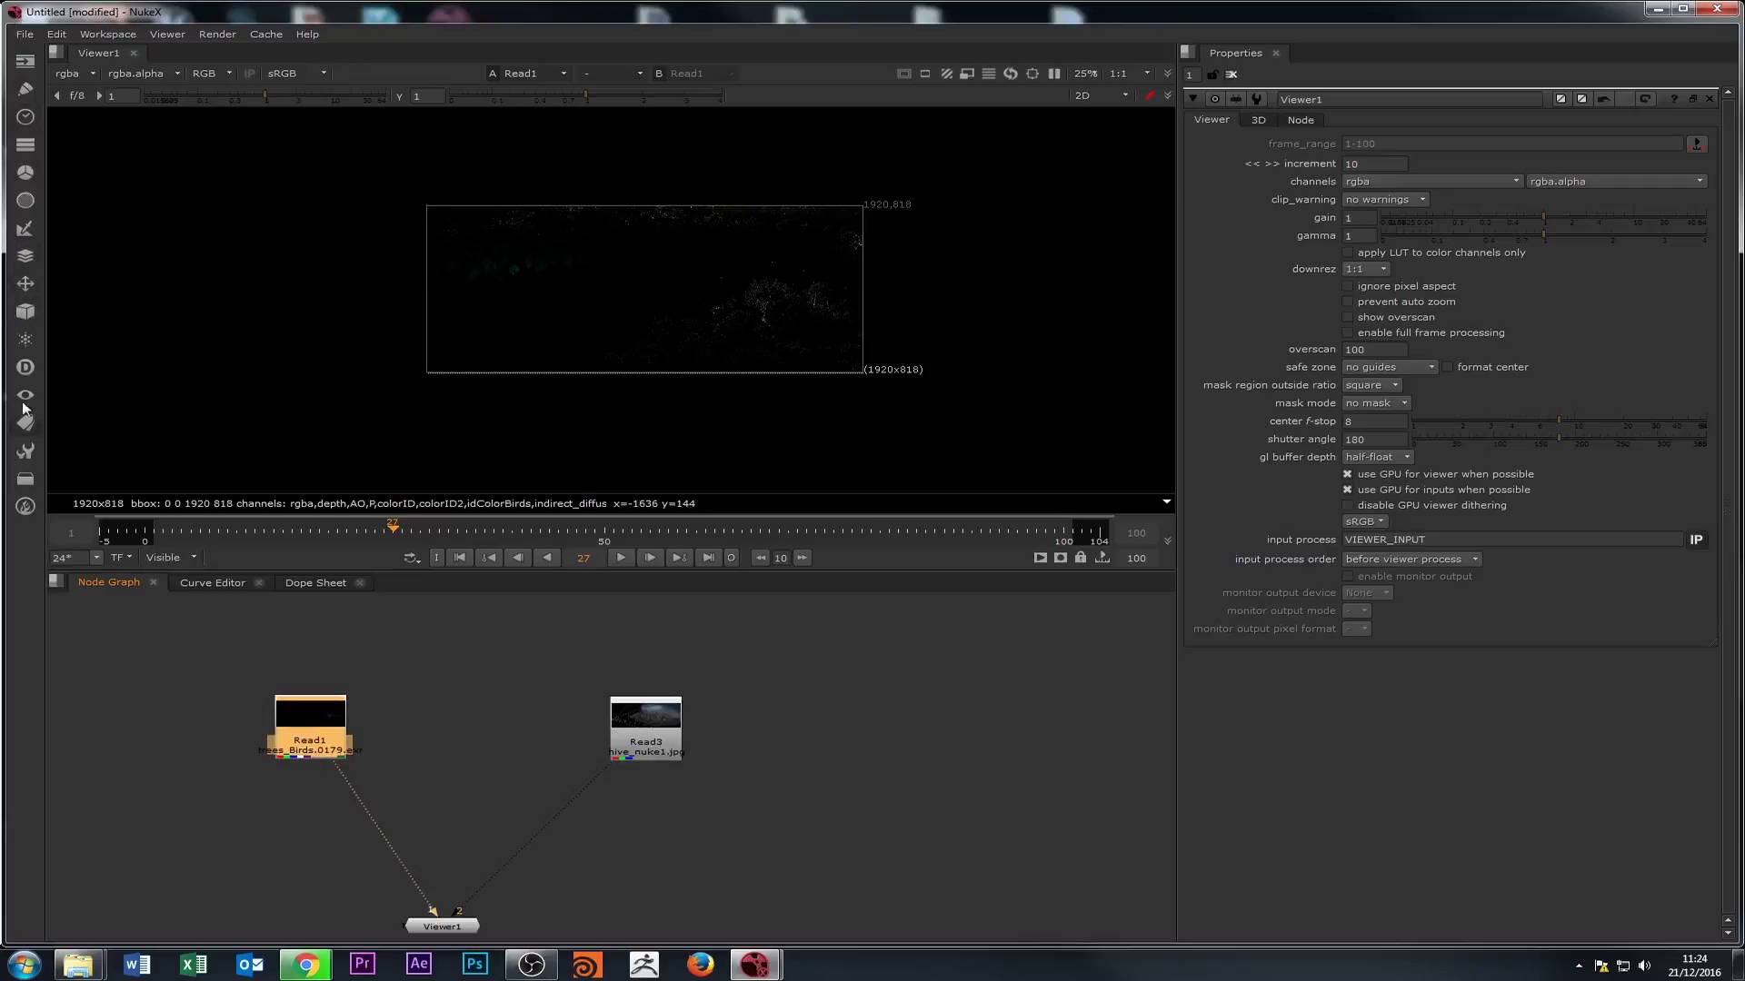
click(25, 59)
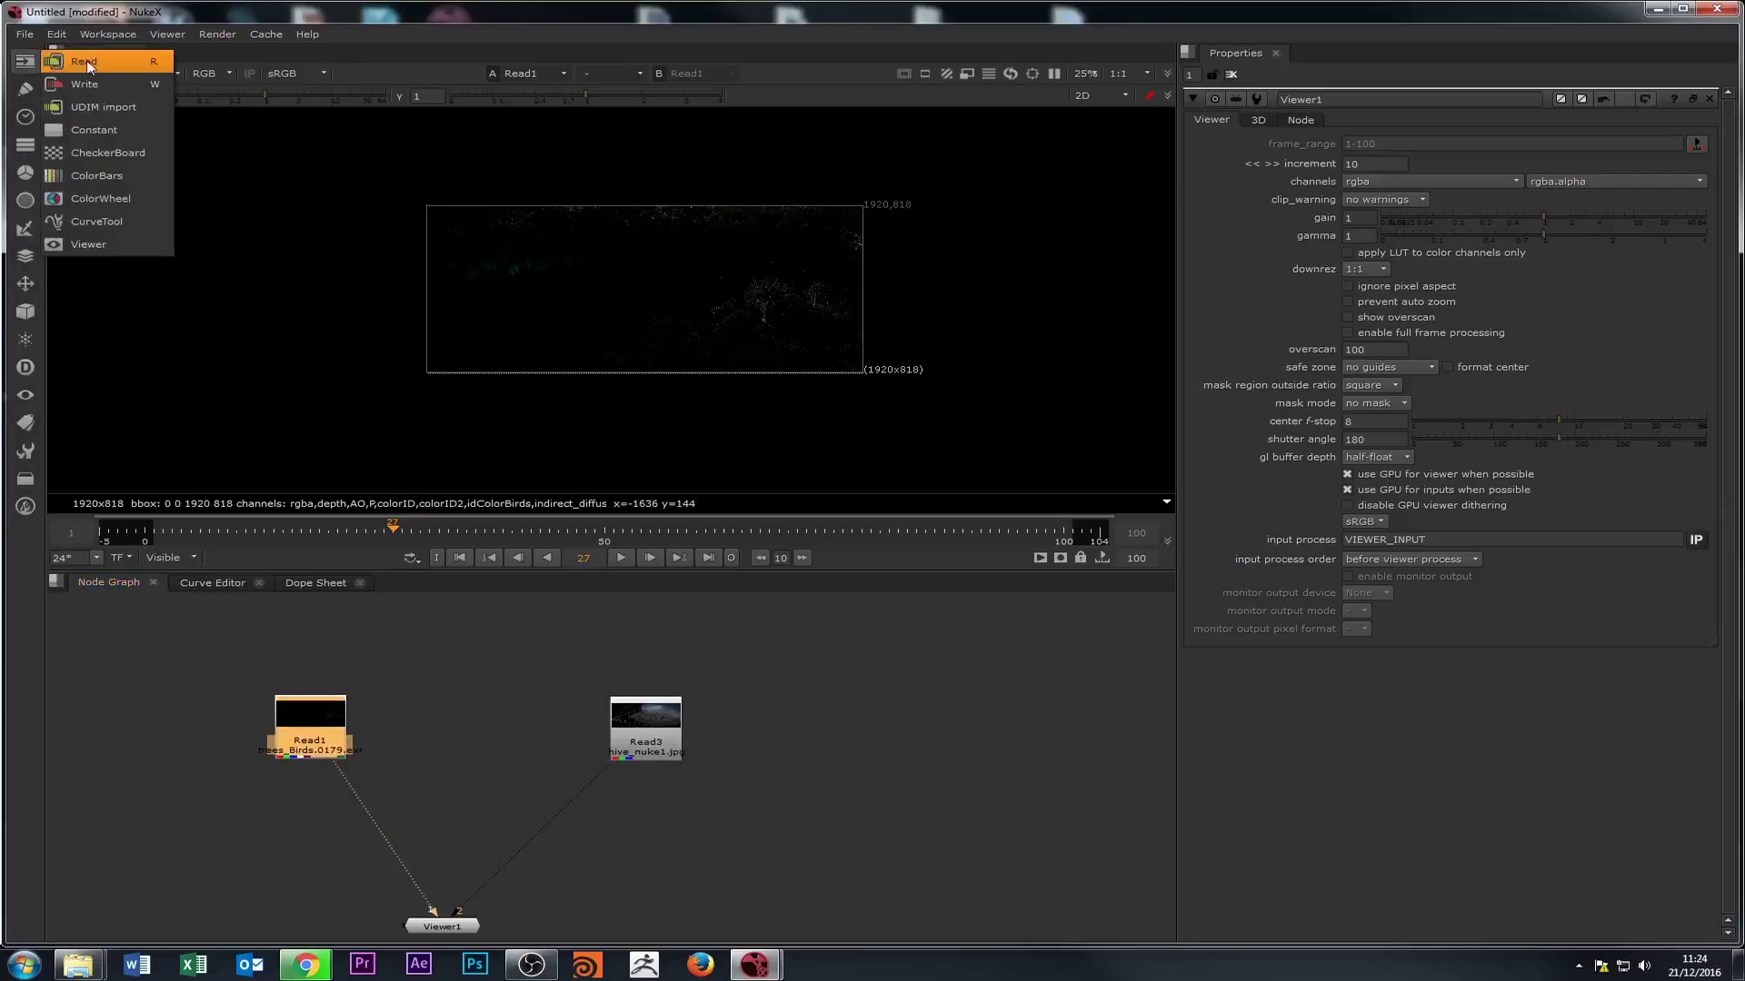
click(114, 155)
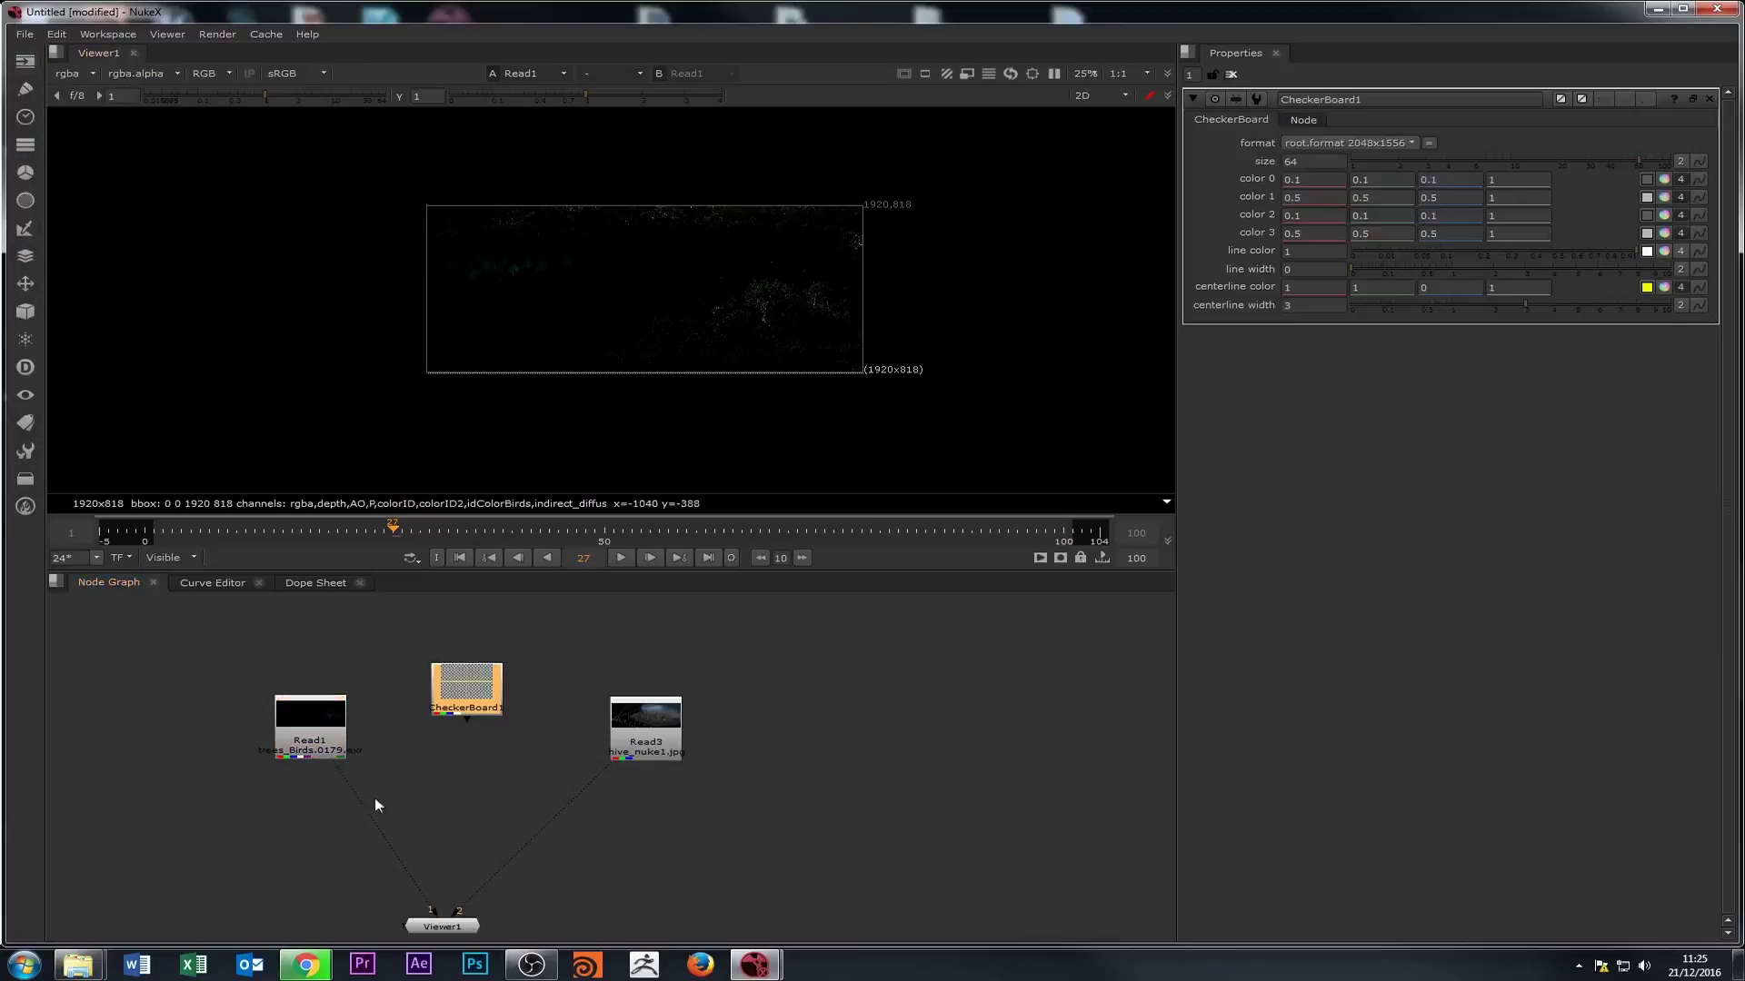
key(3)
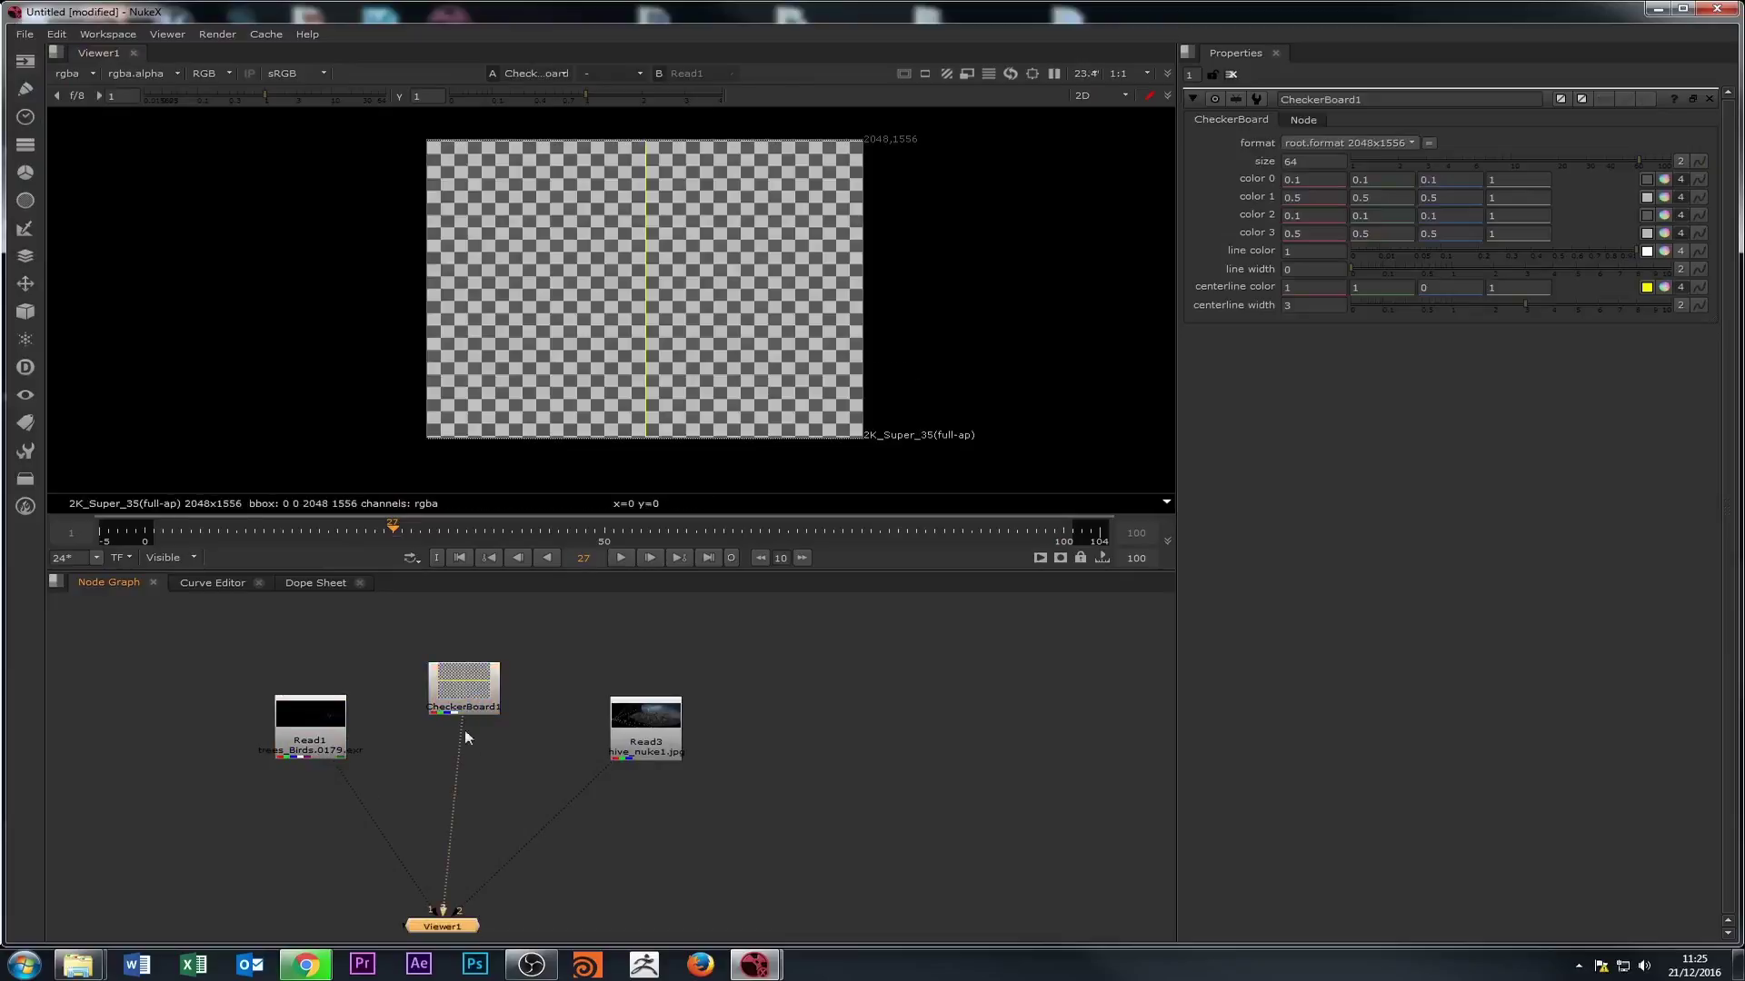
- Move the CheckerBoard node below and to the right of Read3, and show the viewer's input 1 with the trees_Birds render
middle_drag(465, 729, 458, 722)
drag(463, 693, 855, 832)
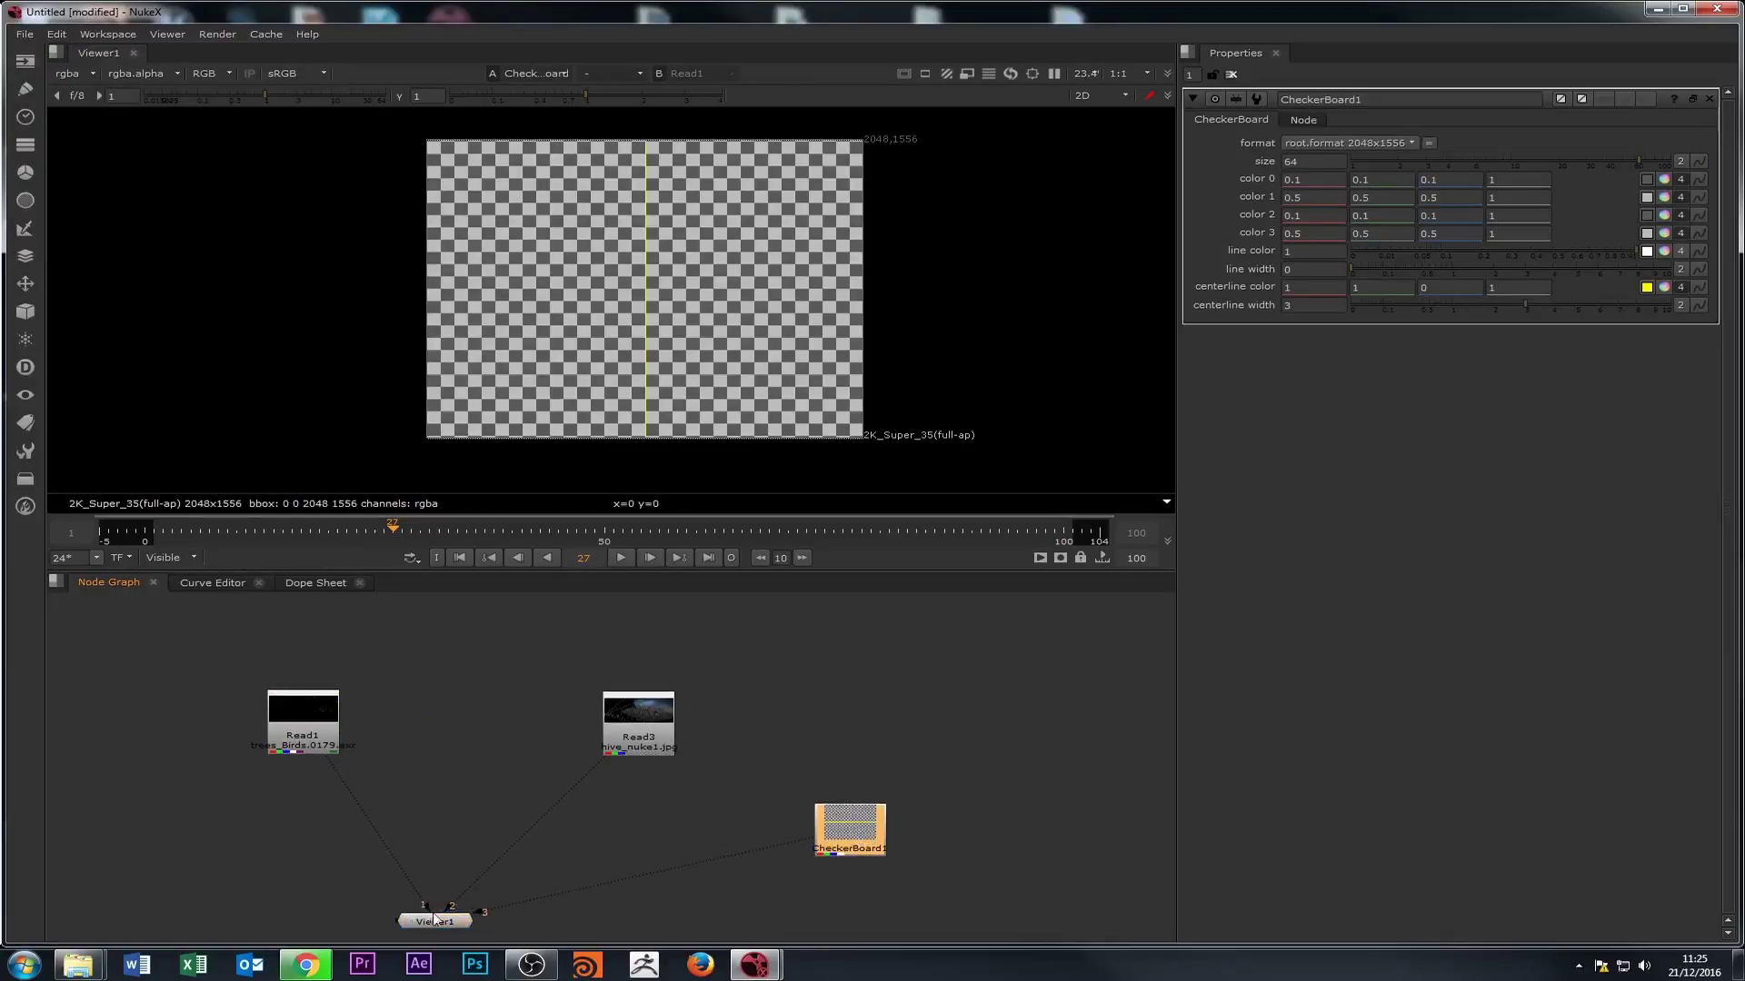
key(1)
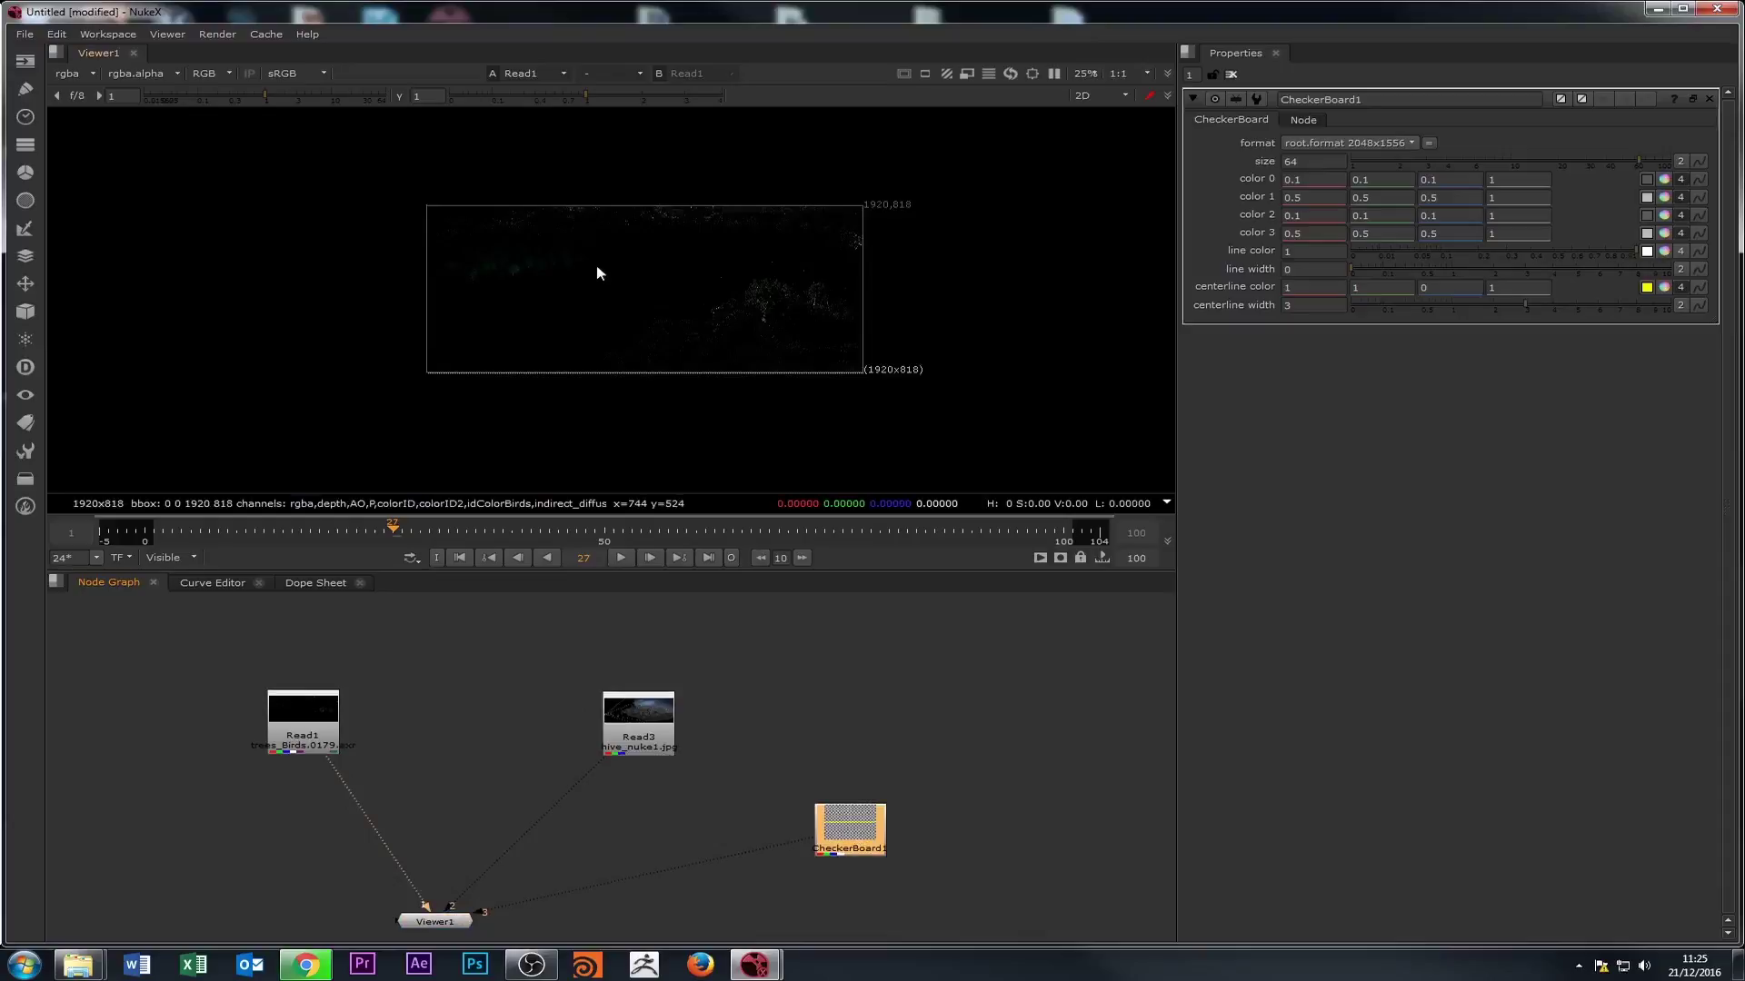
- Show the viewer's inputs 2 and 3 in turn, and move the CheckerBoard node up closer to Read3's height
key(2)
key(3)
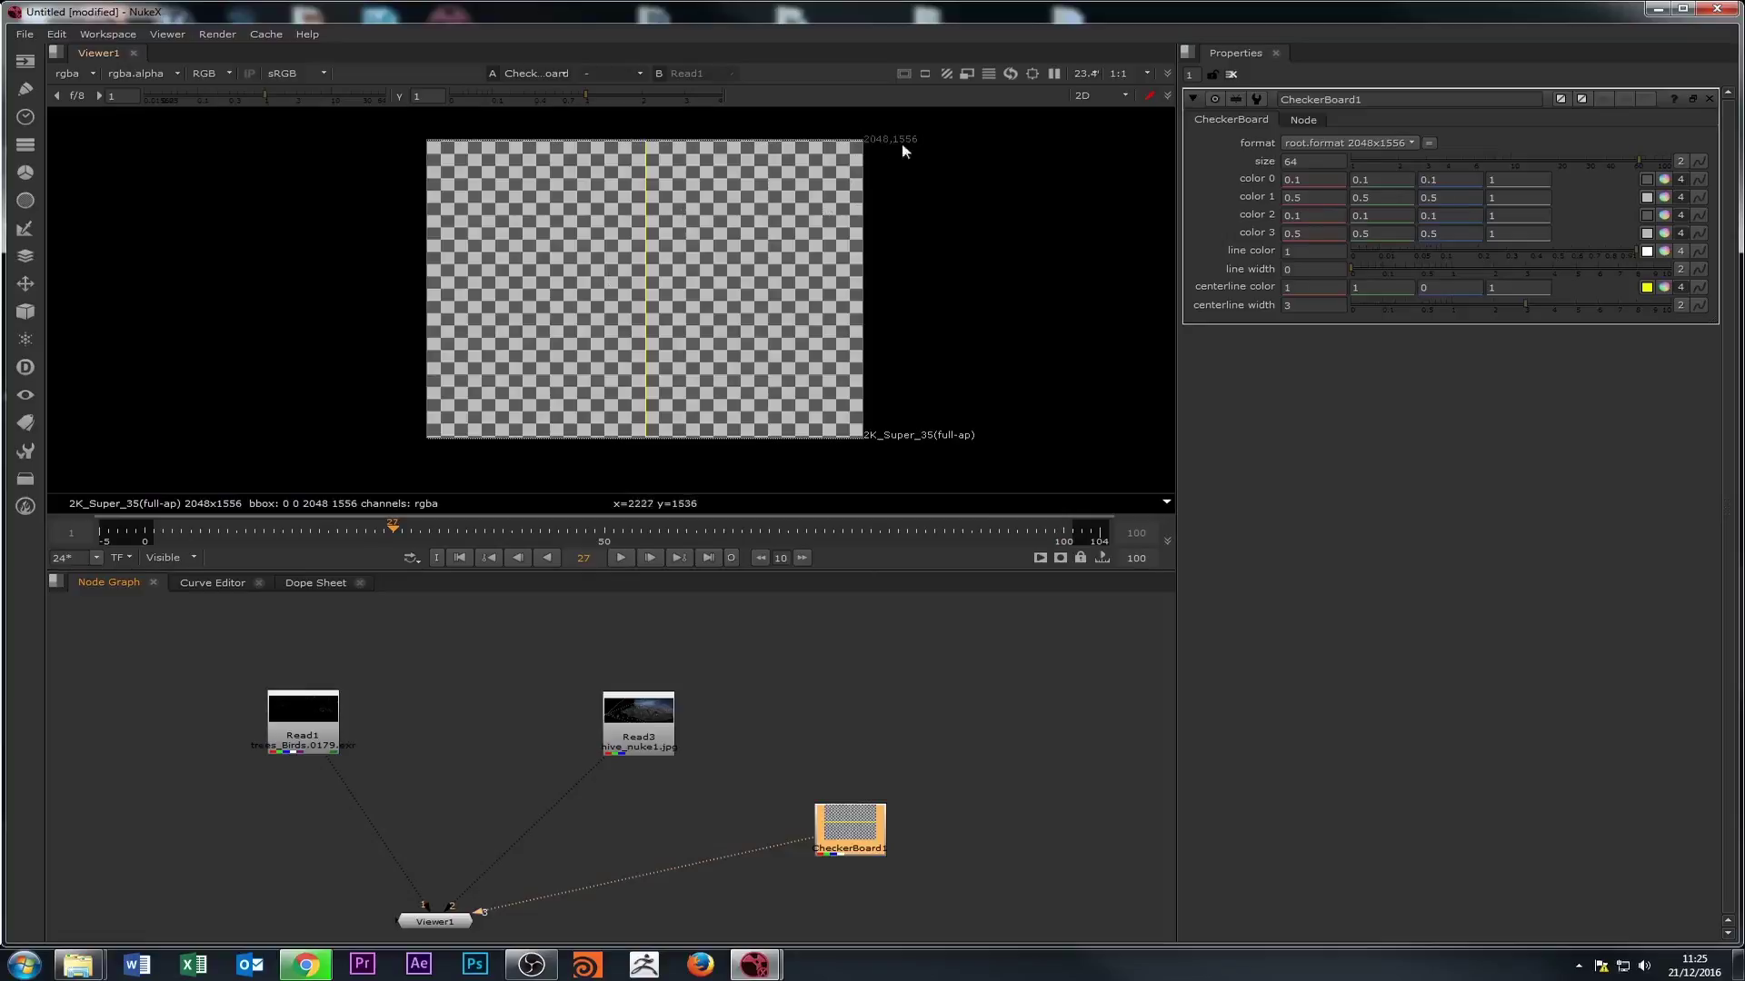
click(780, 707)
drag(844, 815, 884, 809)
scroll(543, 780, down, 2)
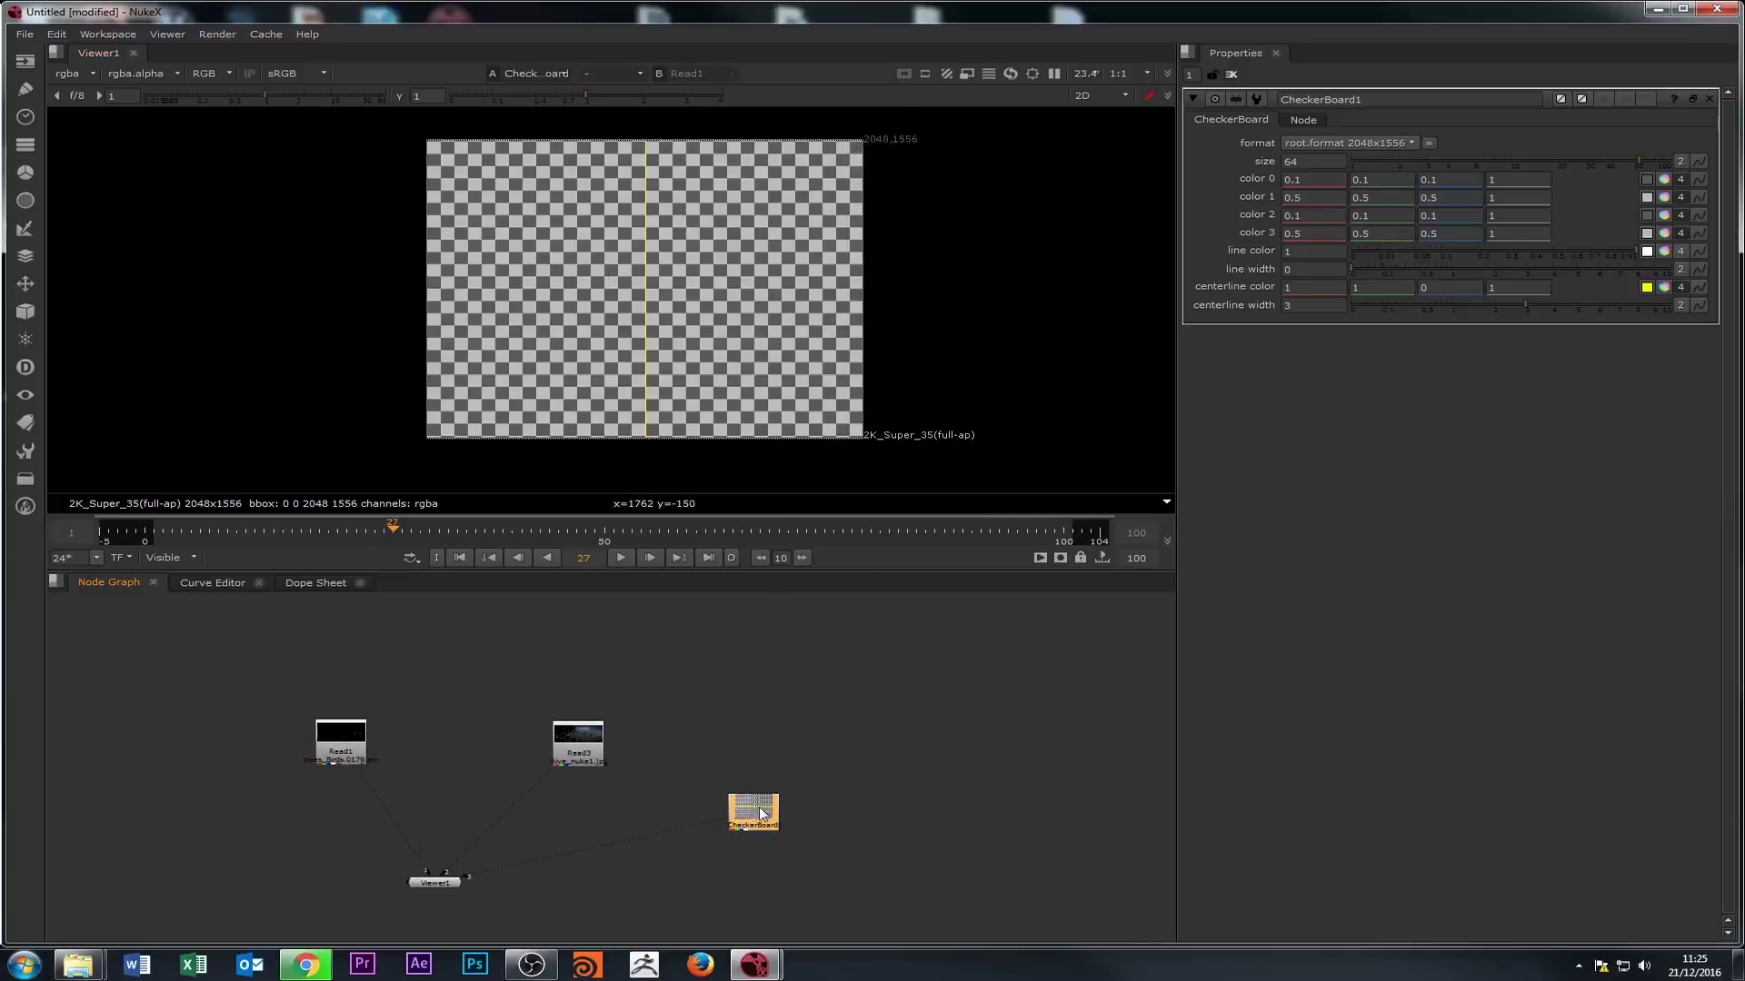
drag(762, 813, 765, 789)
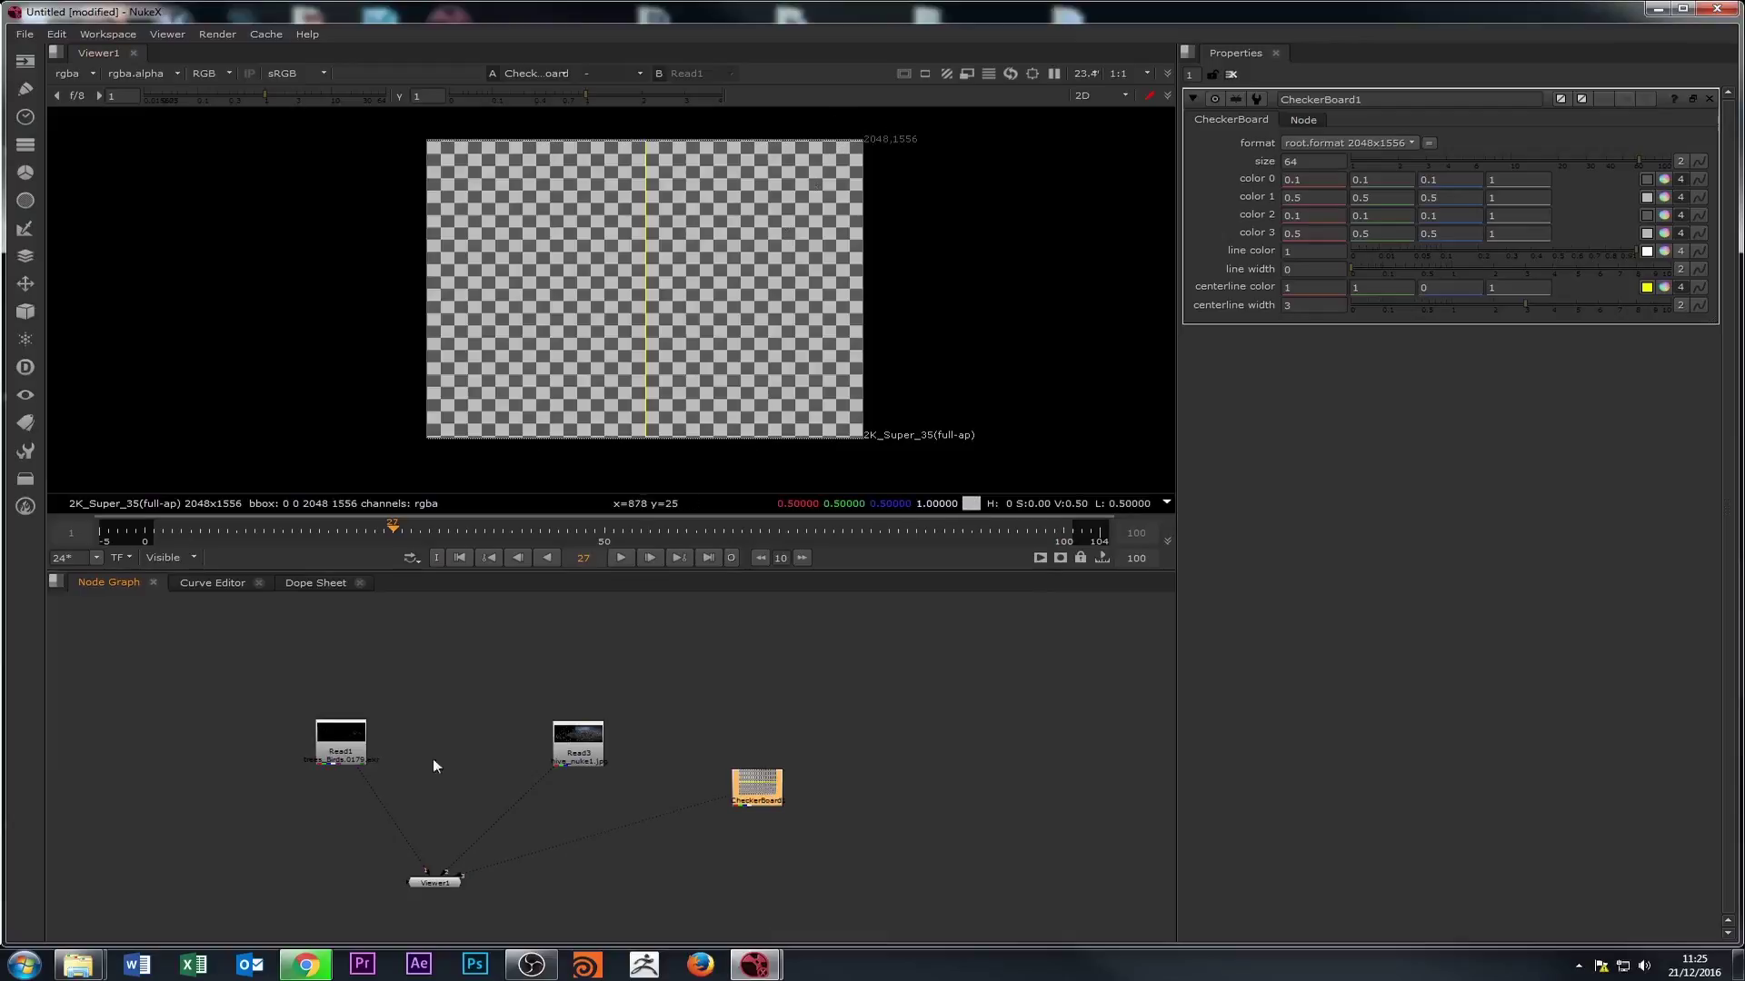
click(743, 750)
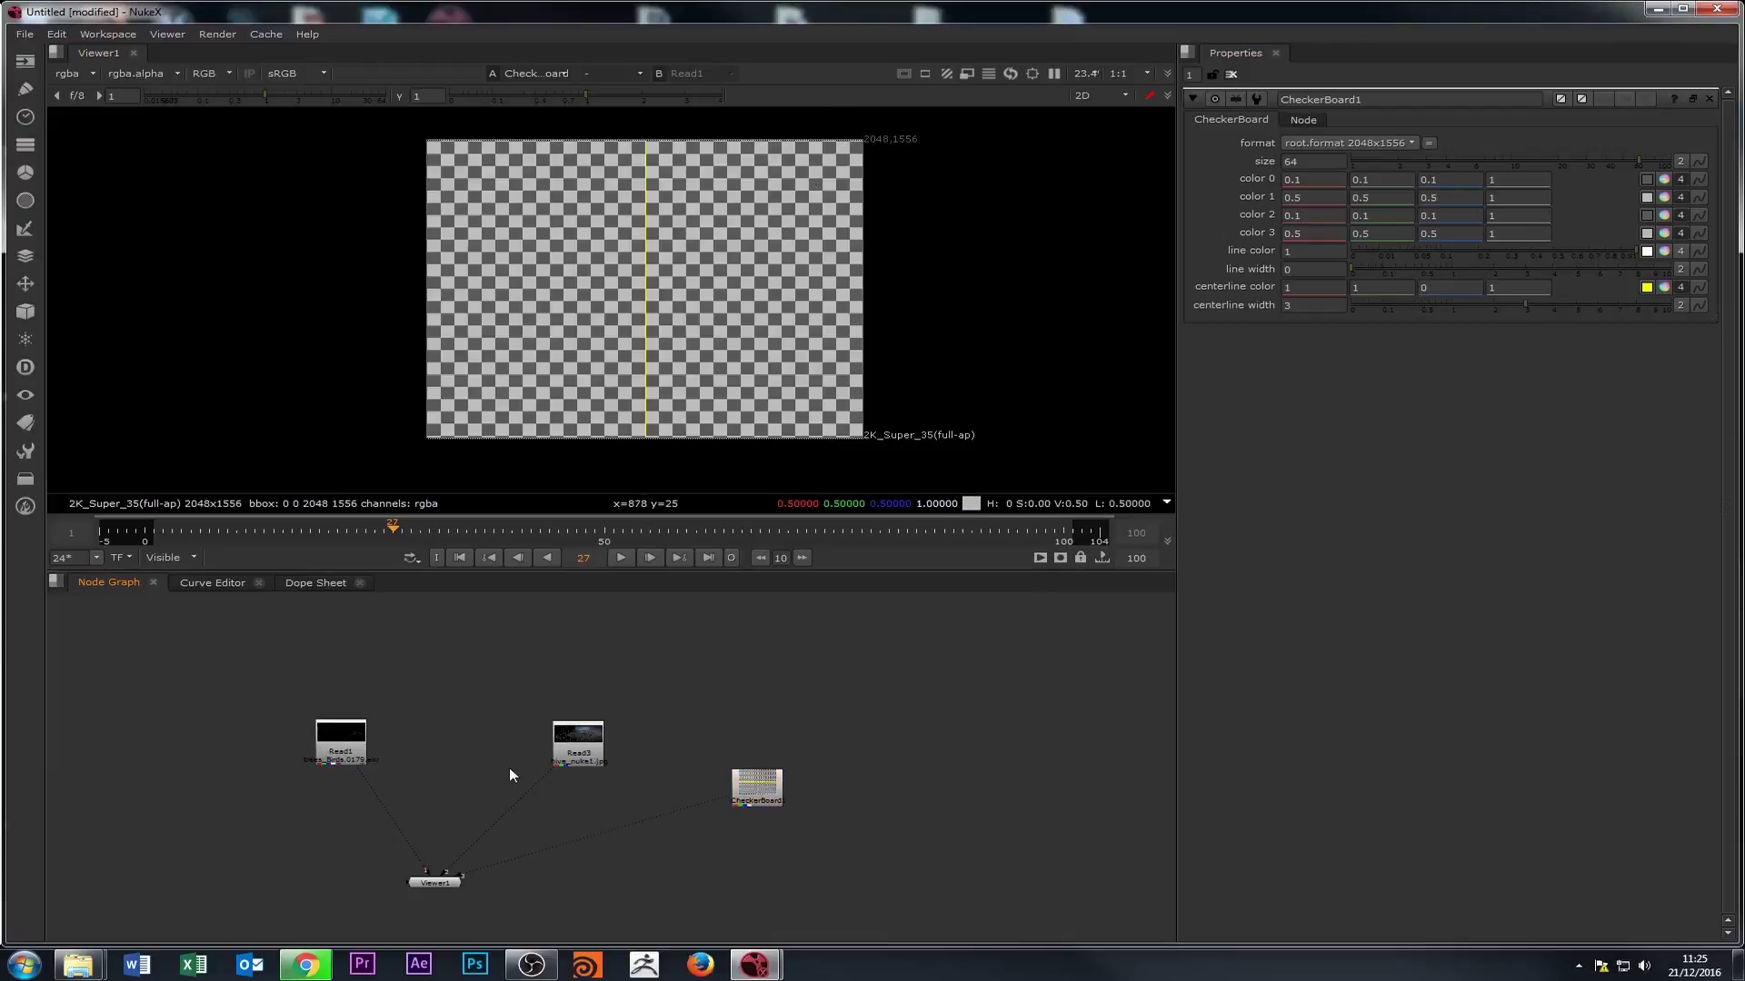
scroll(427, 798, up, 2)
- Move Read1 further up and to the left in the node graph, and show its render through the viewer's input 1
click(364, 737)
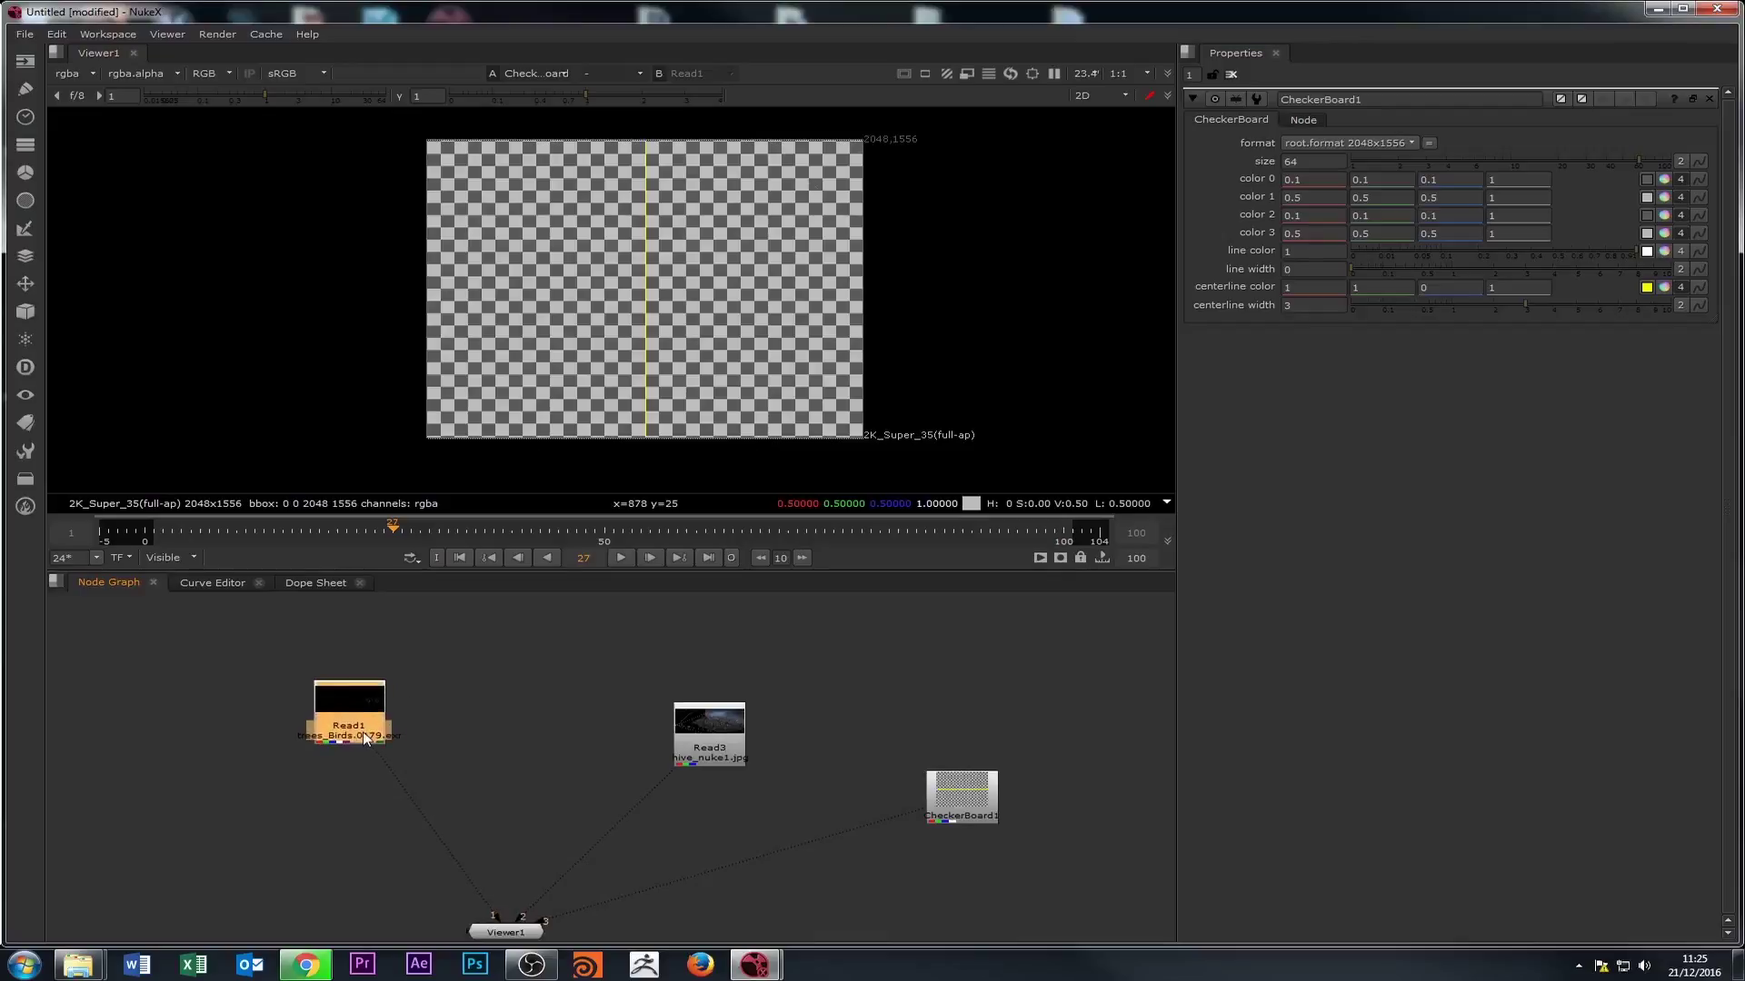
double_click(356, 734)
drag(356, 734, 277, 719)
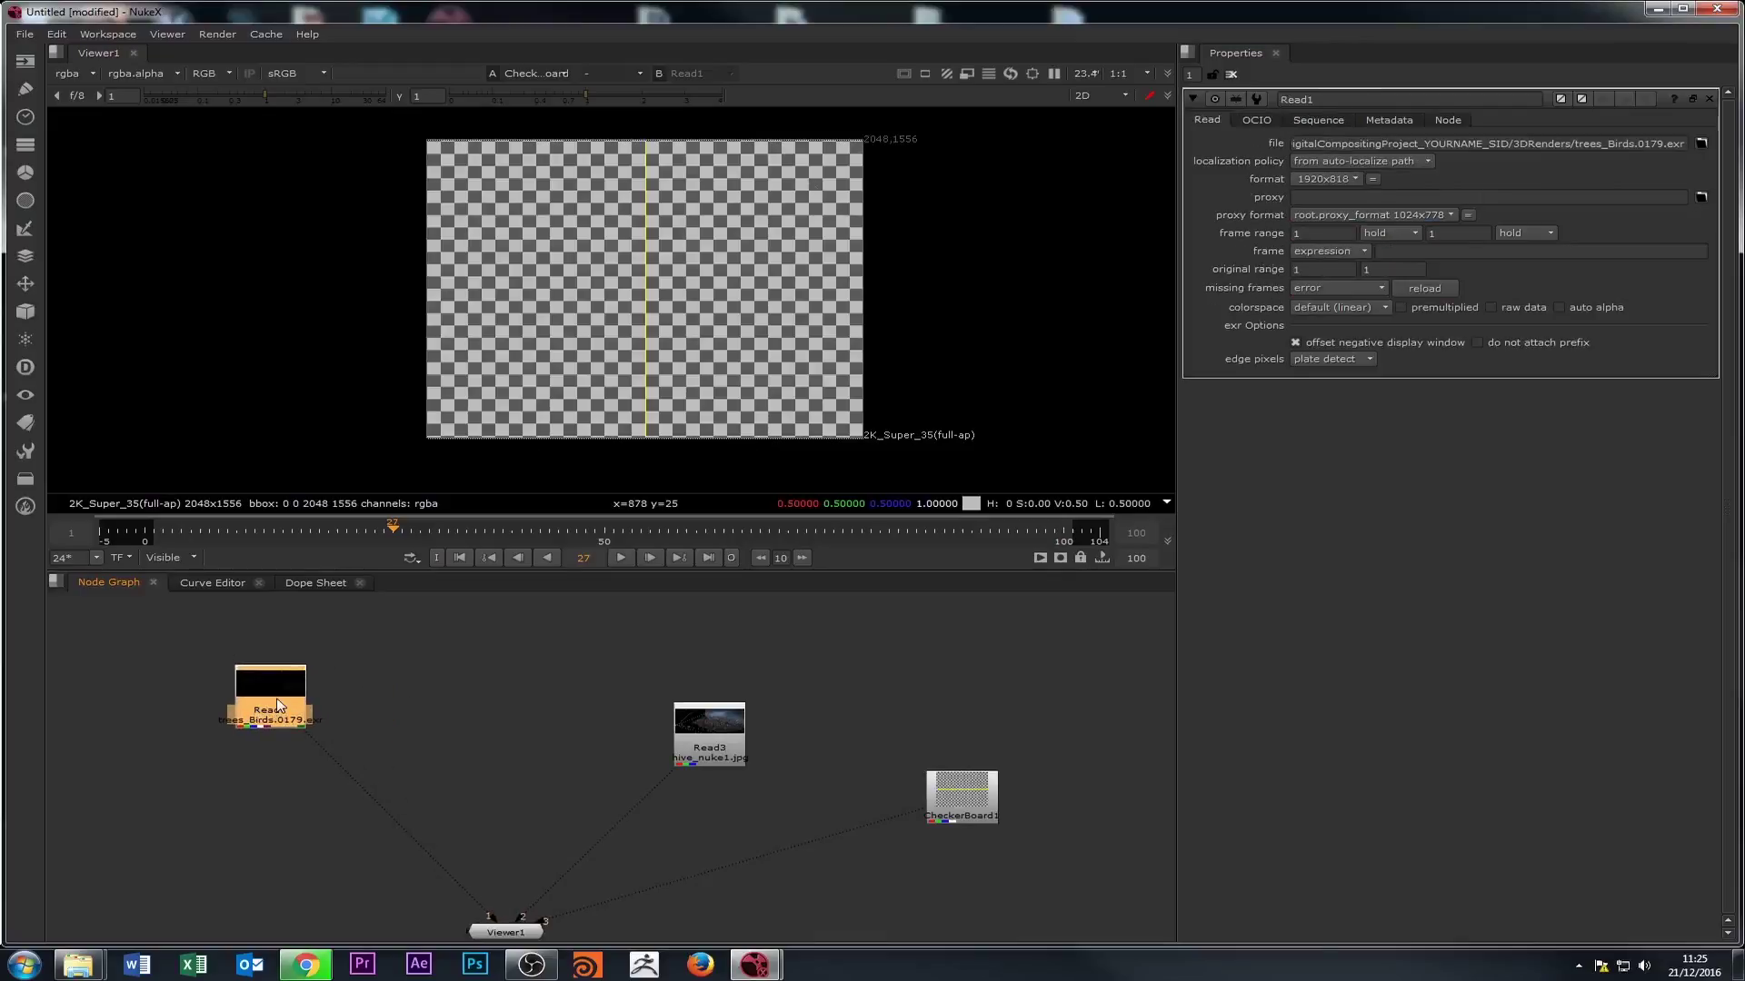
drag(285, 708, 260, 702)
key(1)
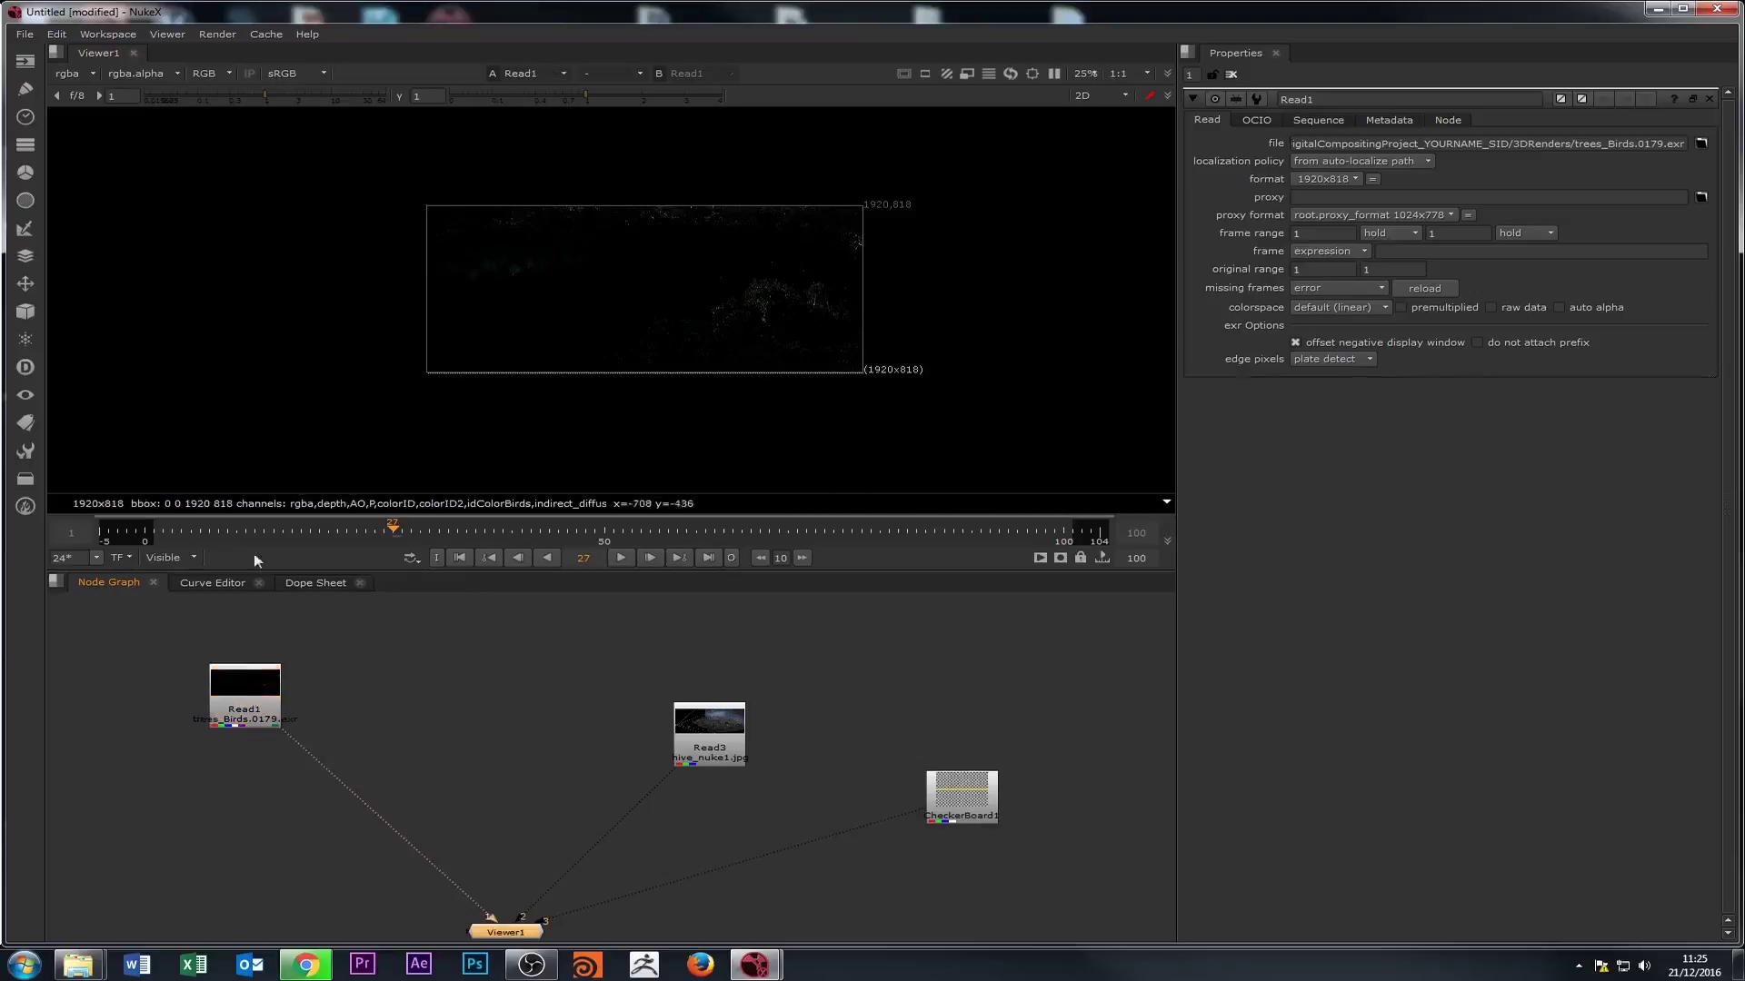
scroll(645, 247, up, 3)
middle_drag(644, 247, 749, 251)
middle_drag(655, 345, 705, 317)
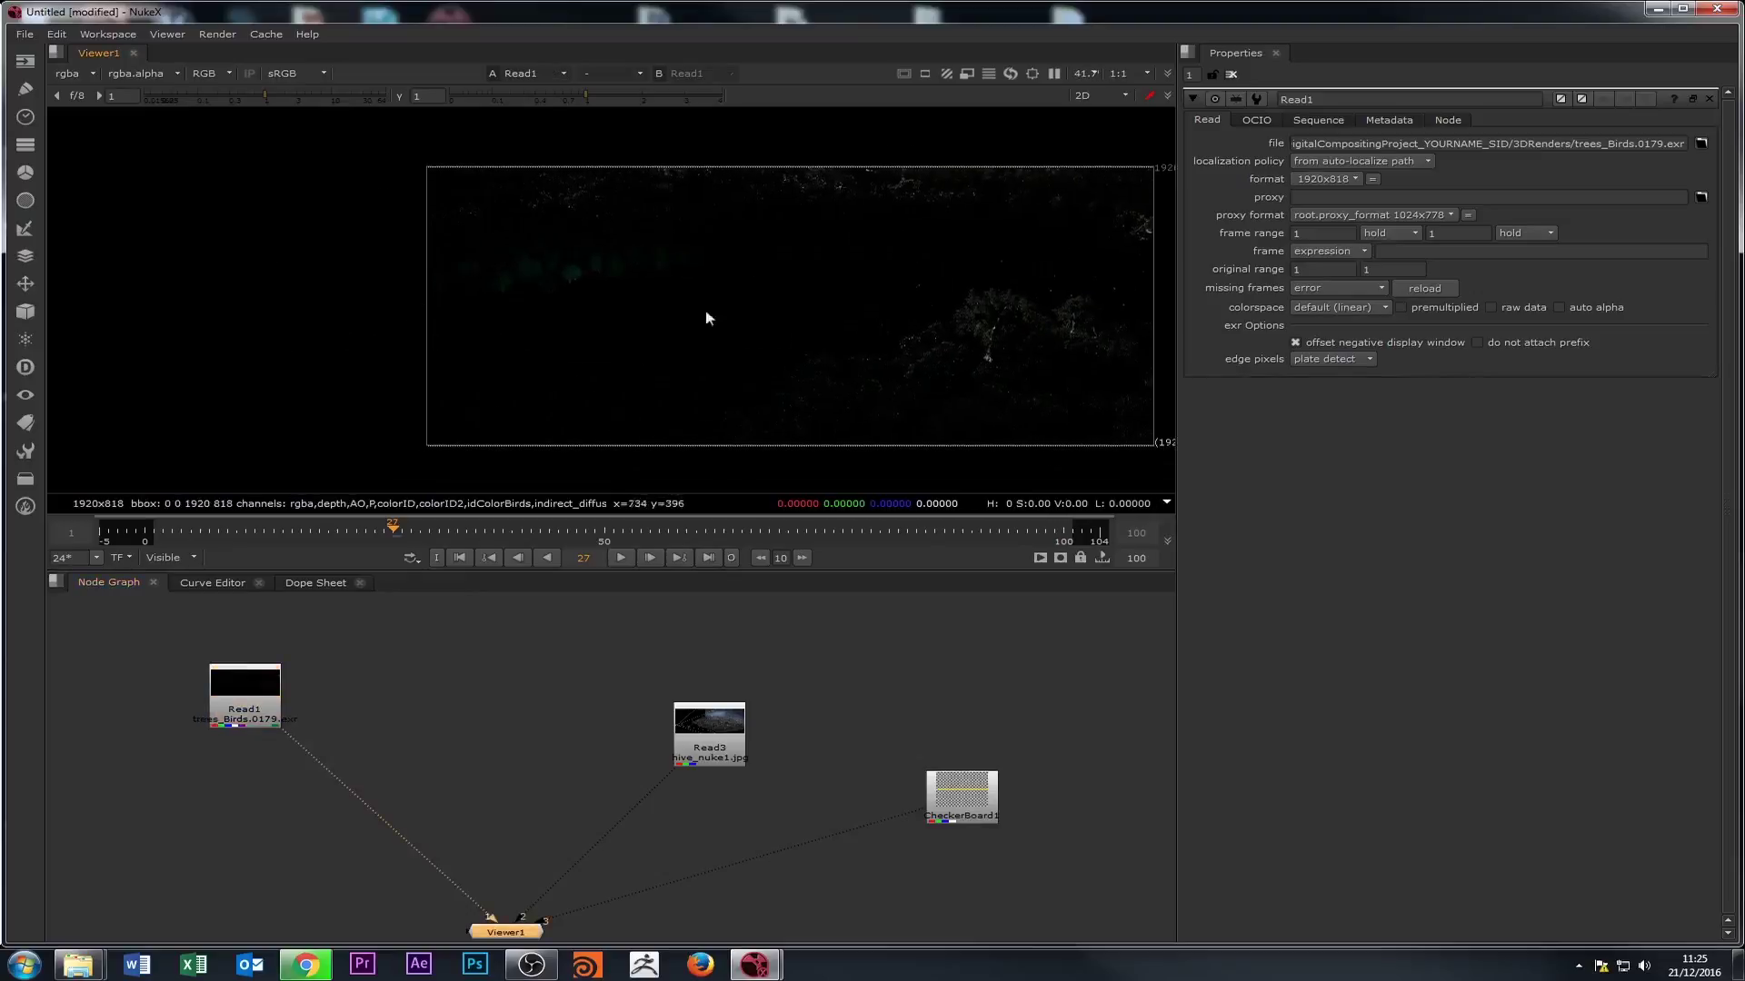
- Add a Blur node after Read1, feeding the viewer, and place it a little below Read1
middle_drag(476, 706, 536, 682)
drag(273, 682, 260, 673)
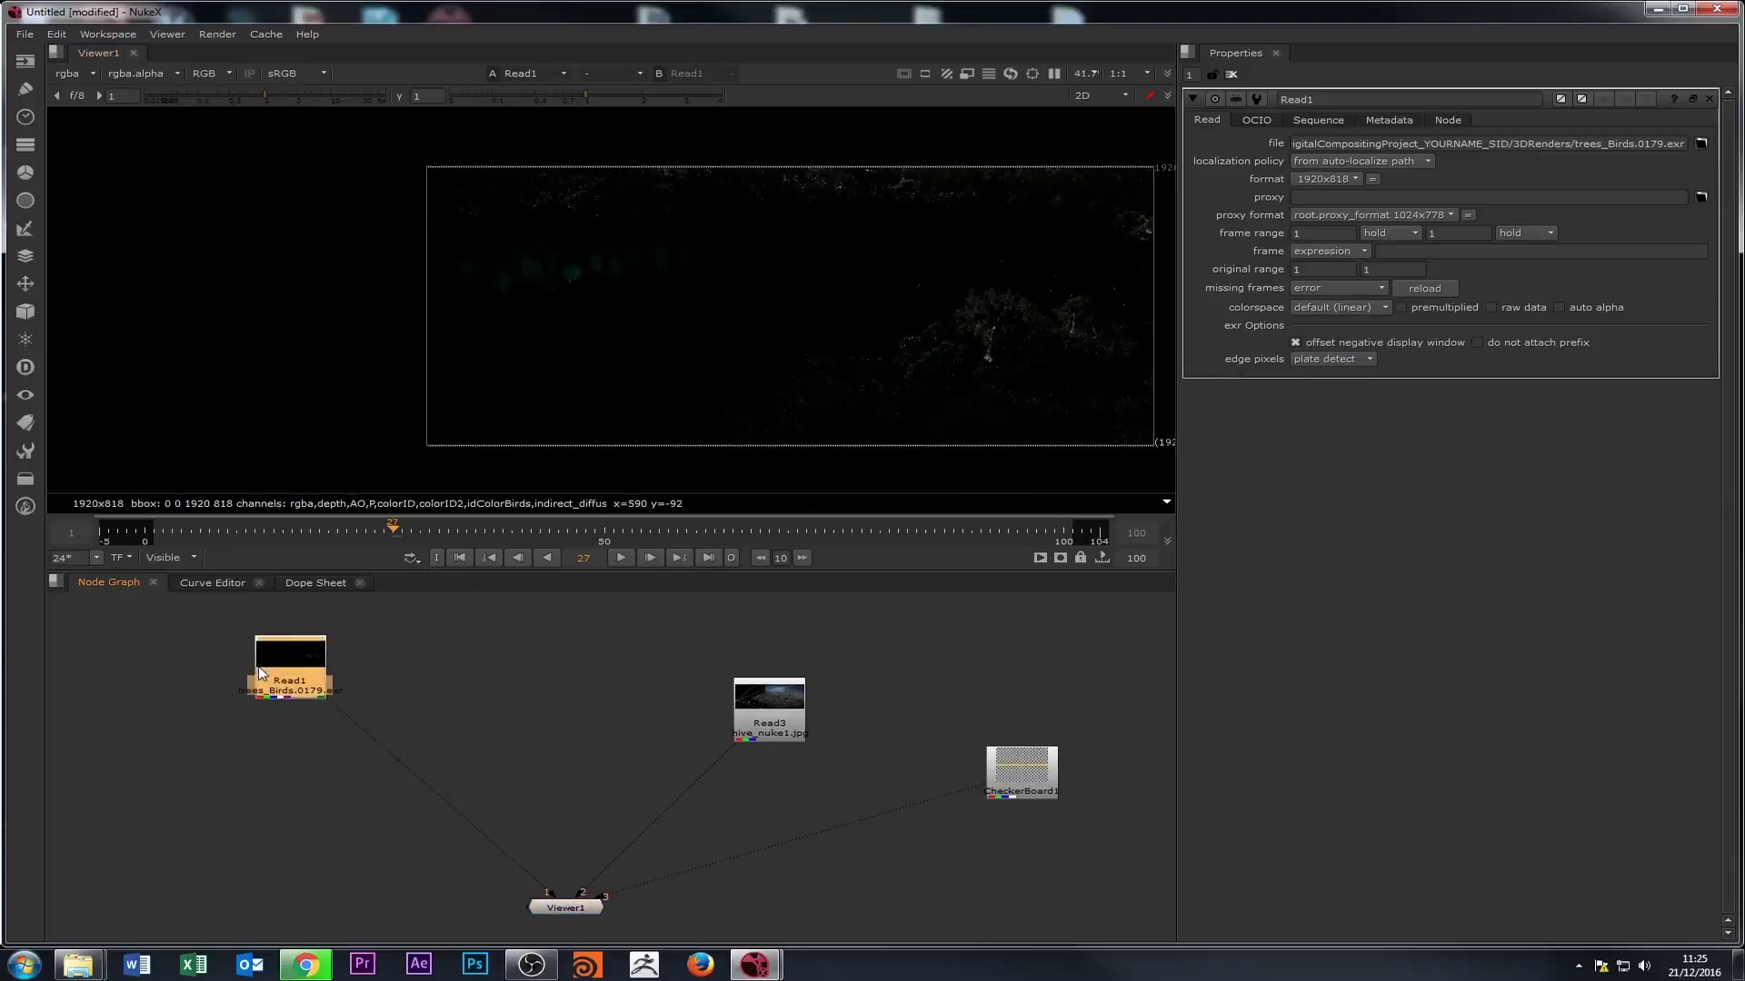
key(Tab)
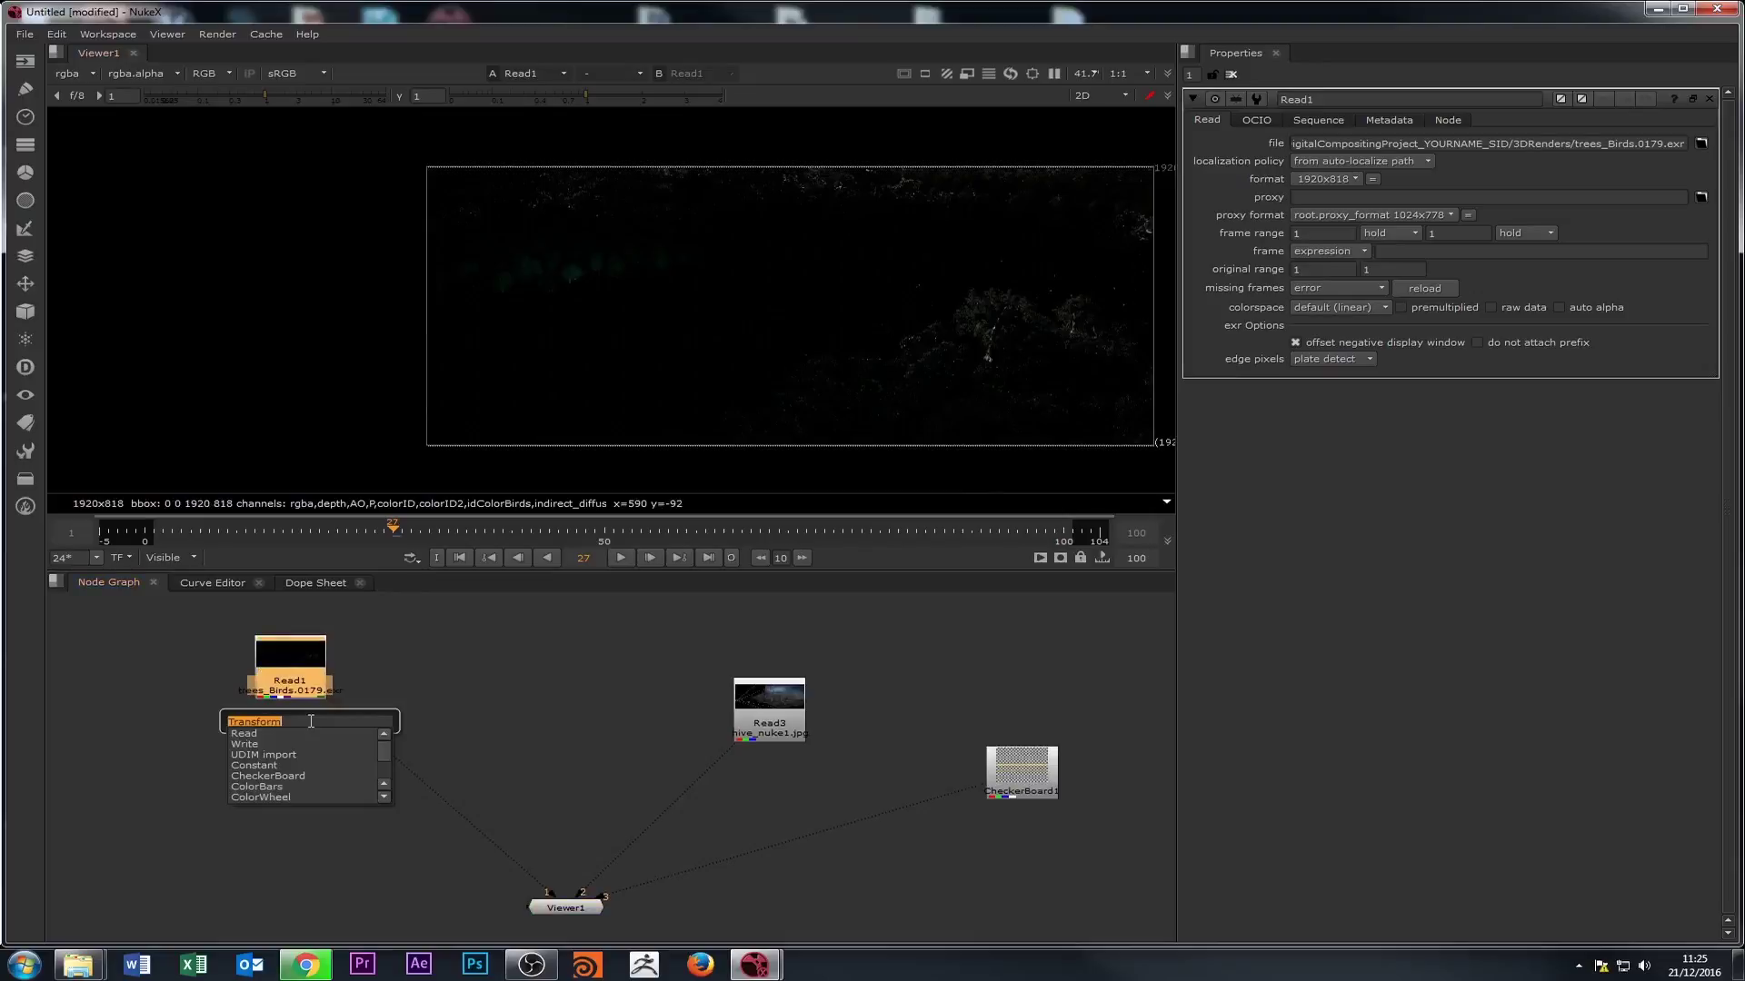
text(blur)
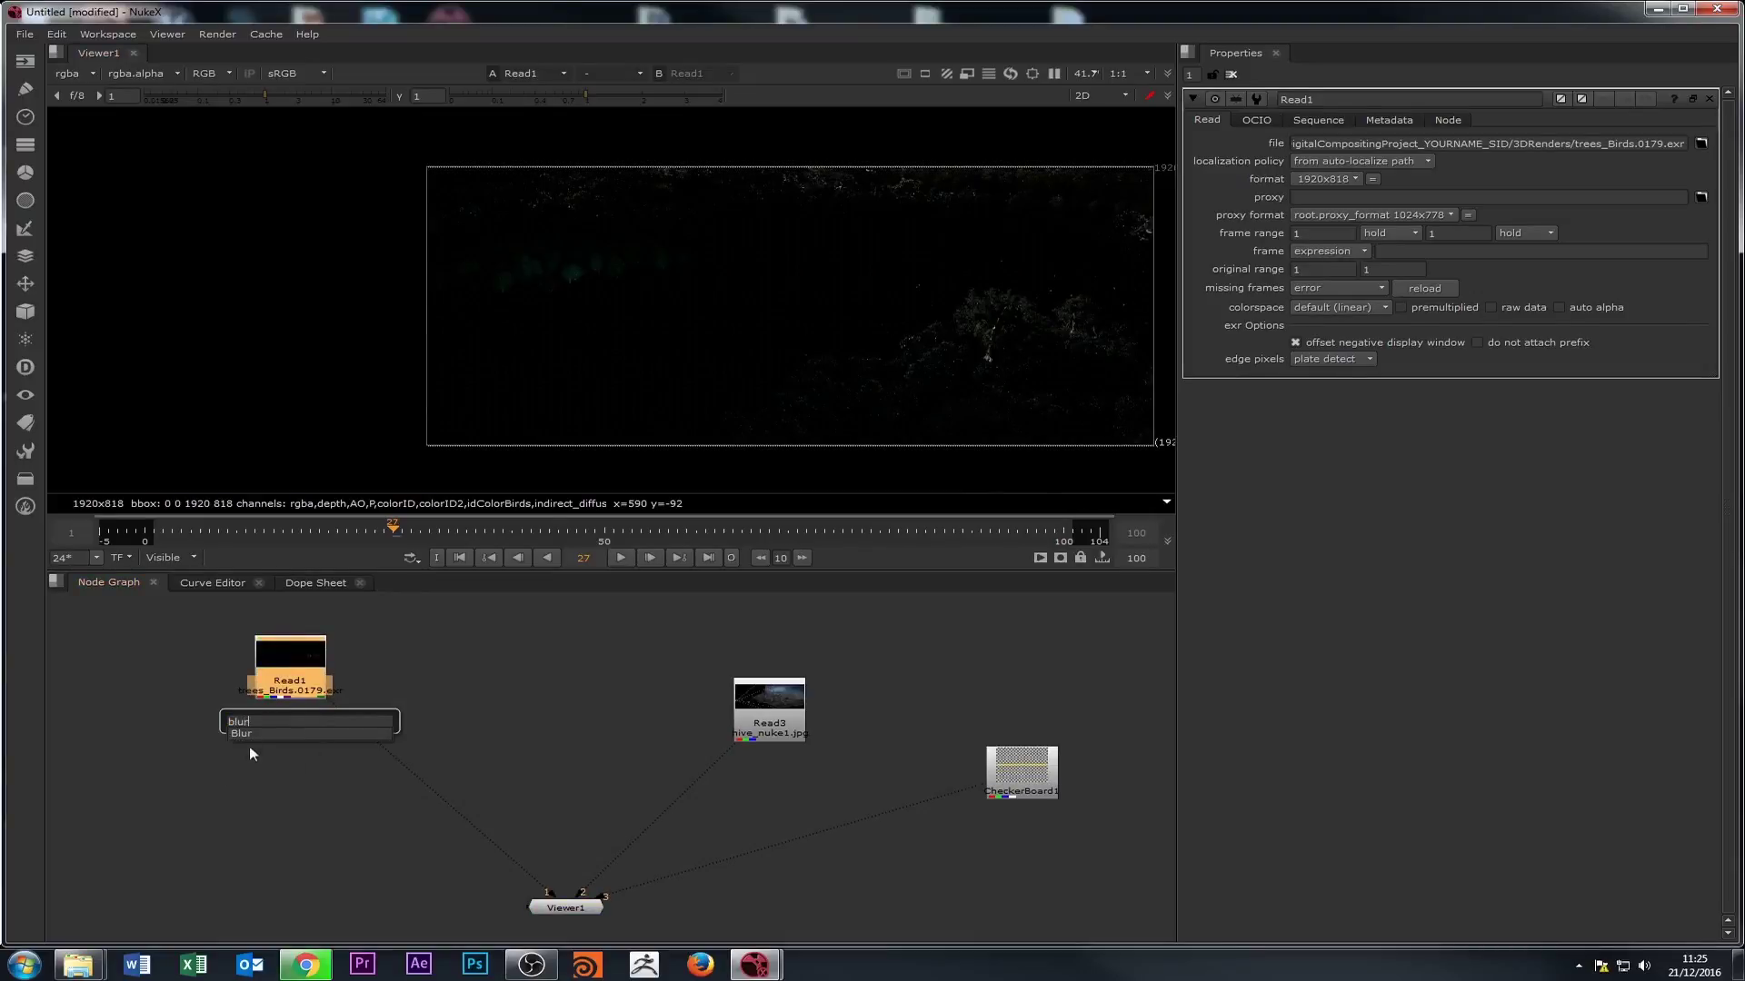
click(241, 733)
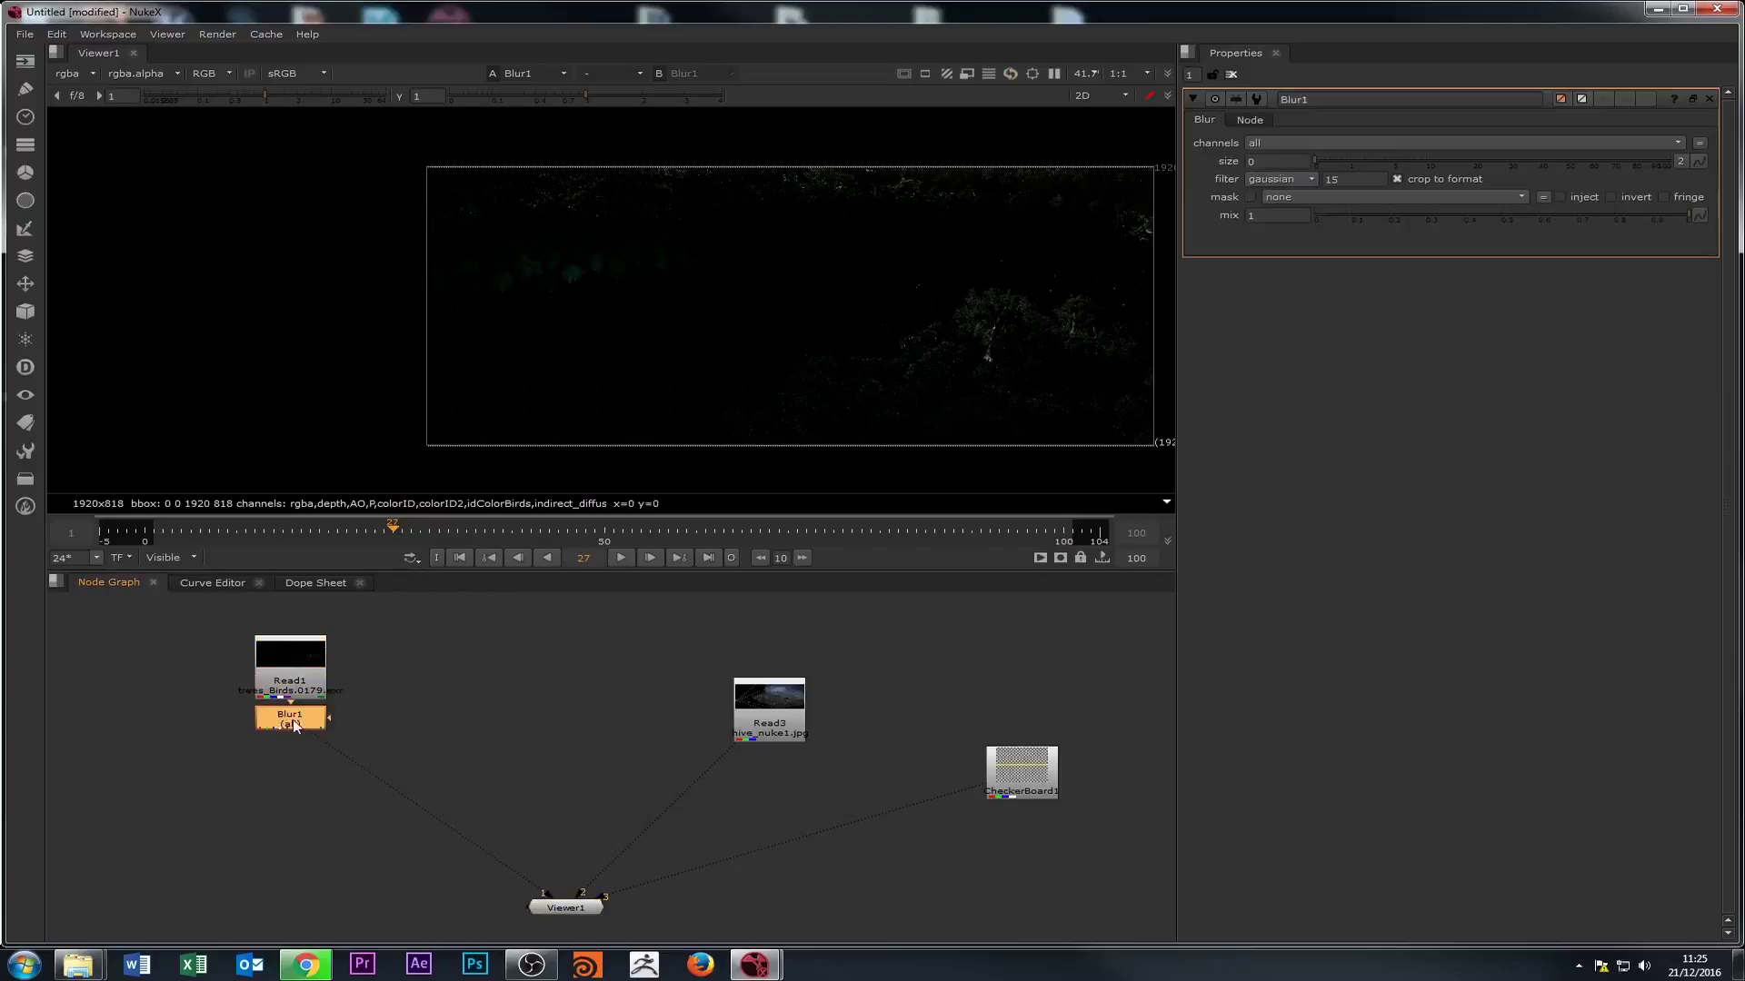
drag(300, 753, 281, 758)
click(566, 908)
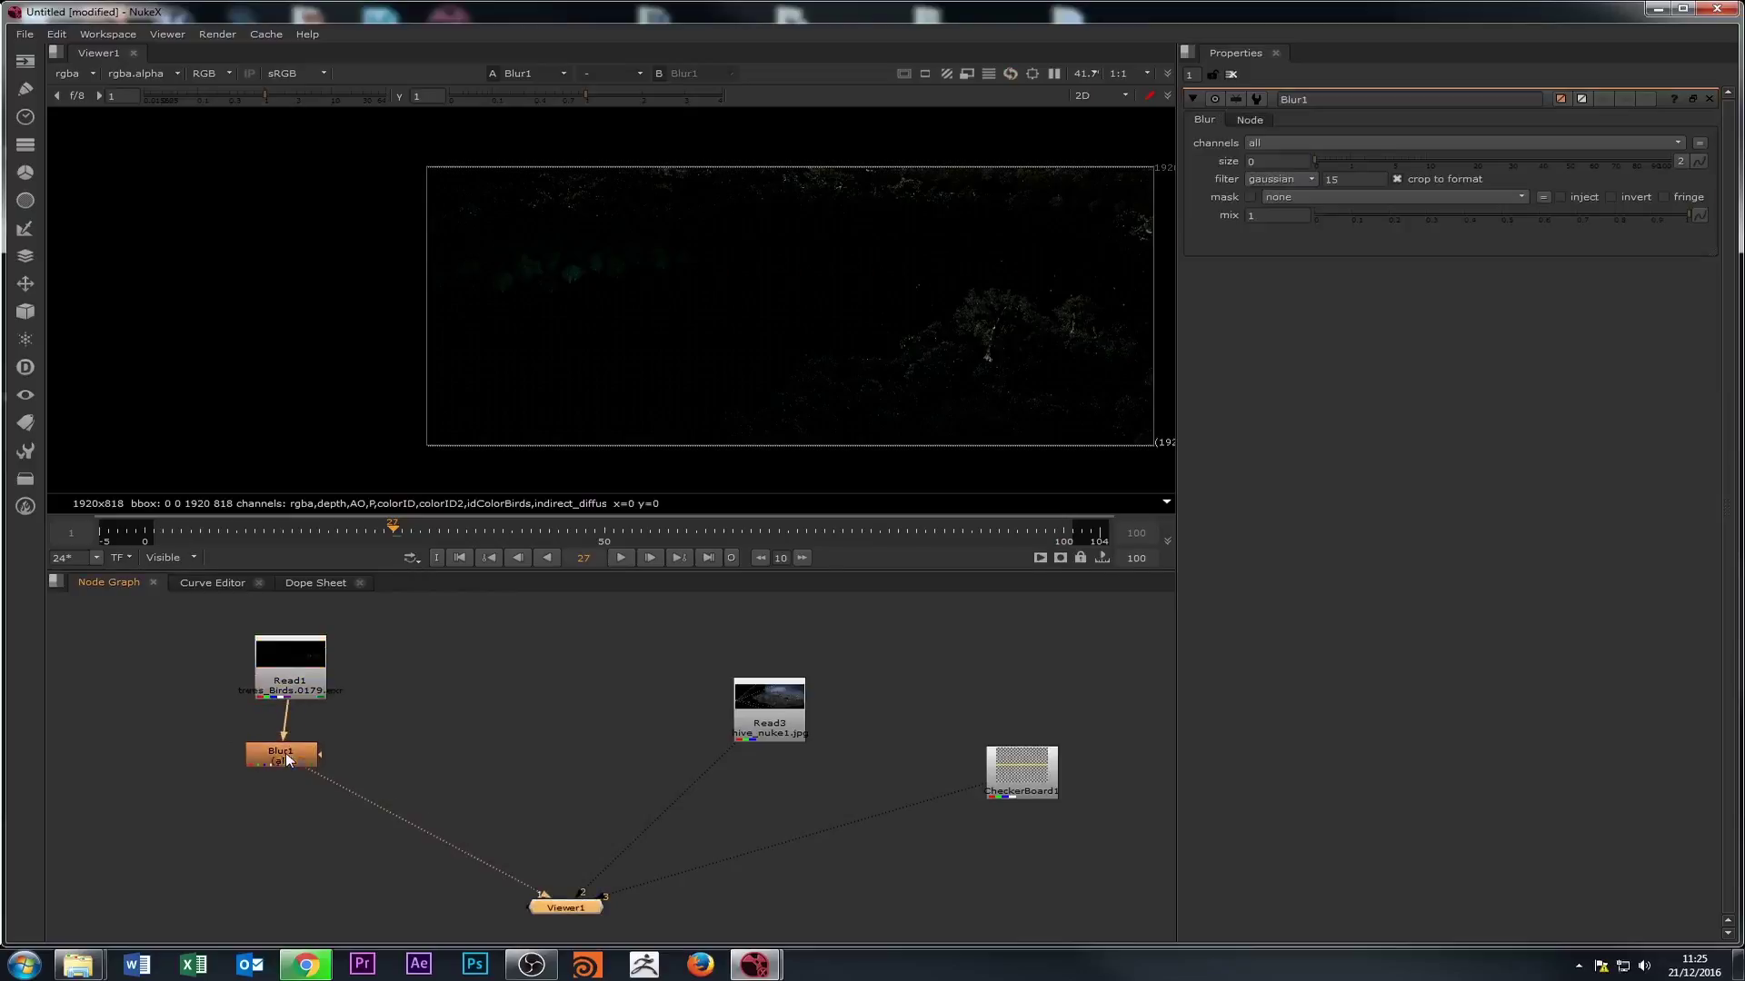
- Compare the Read1 image with the Blur1 output by connecting each in turn to the viewer's input 1
double_click(281, 670)
key(1)
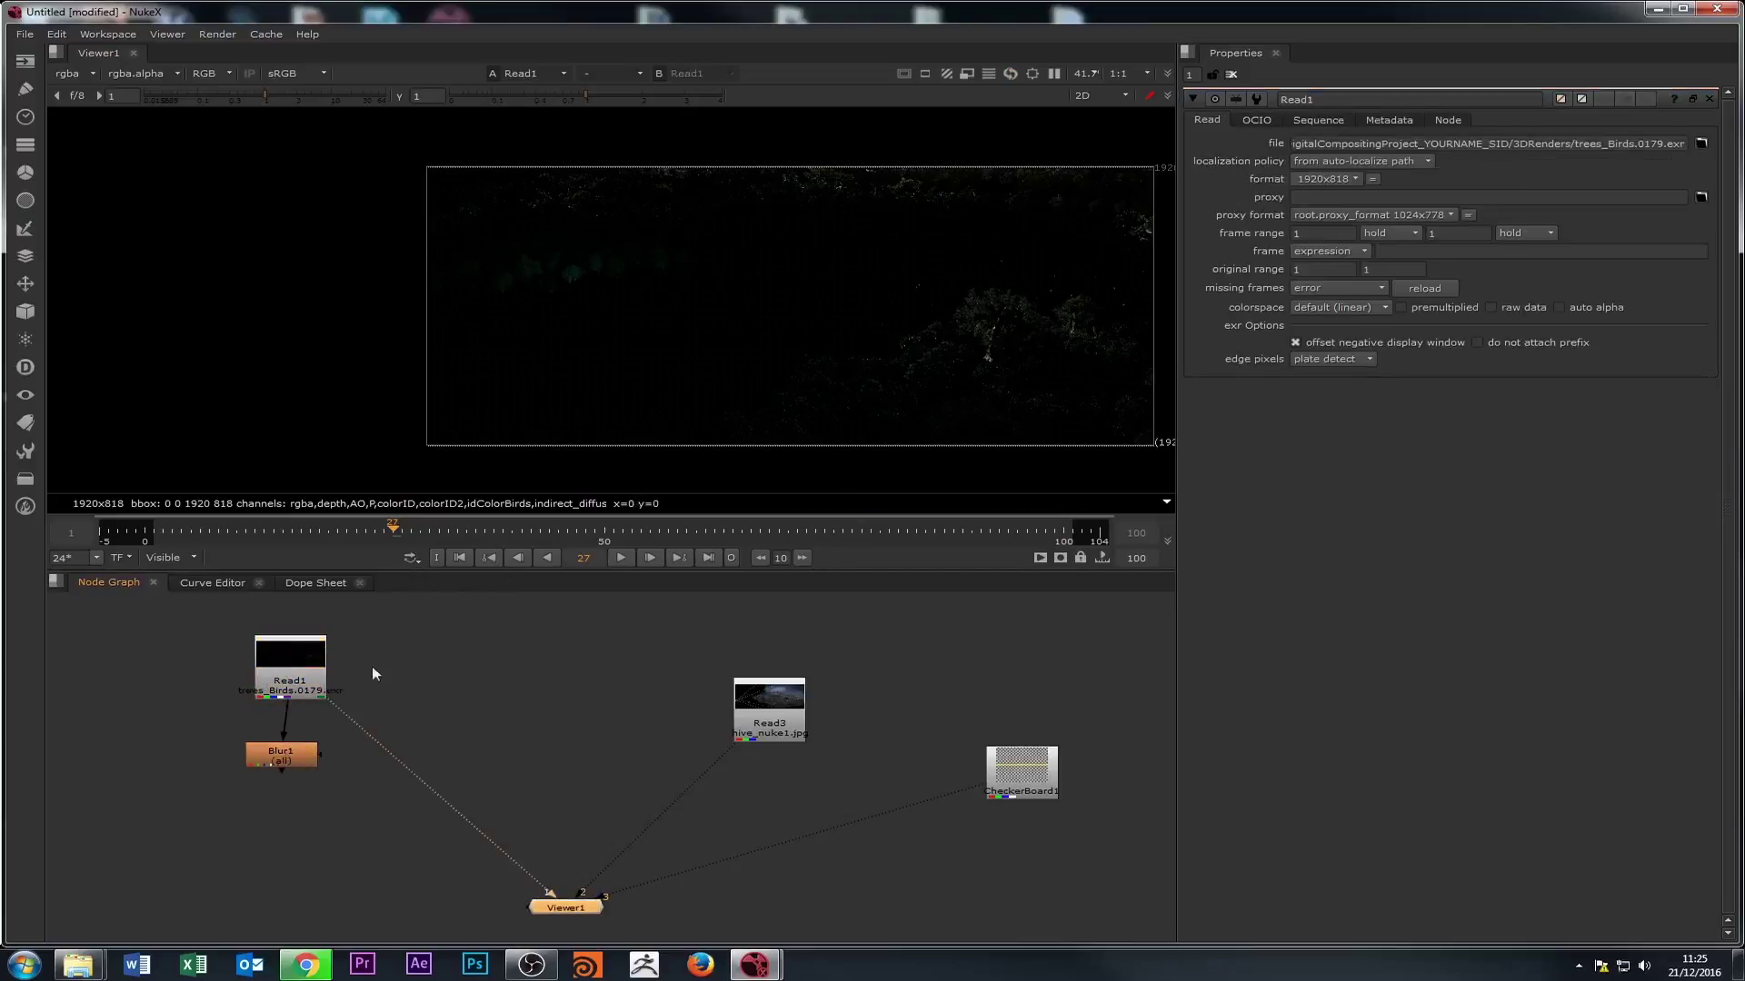
double_click(269, 763)
key(1)
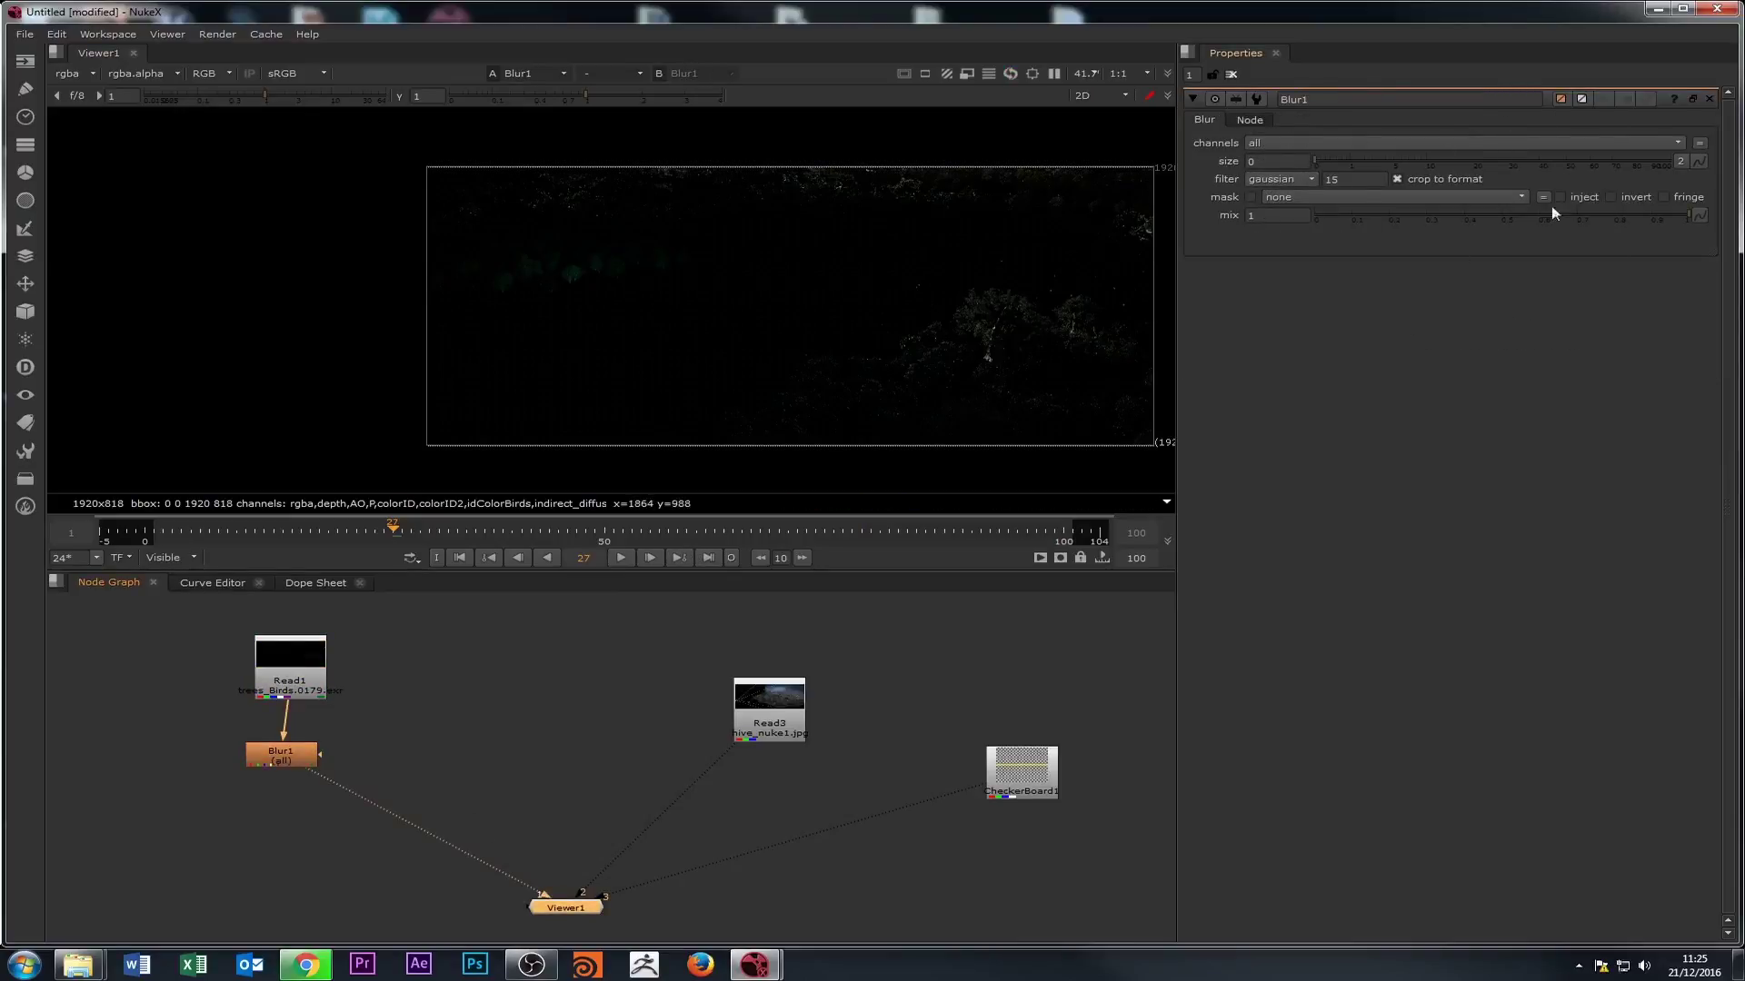
- Open the properties of Read1 and Blur1 alternately, and check the limit on open node property panels
click(297, 757)
double_click(291, 670)
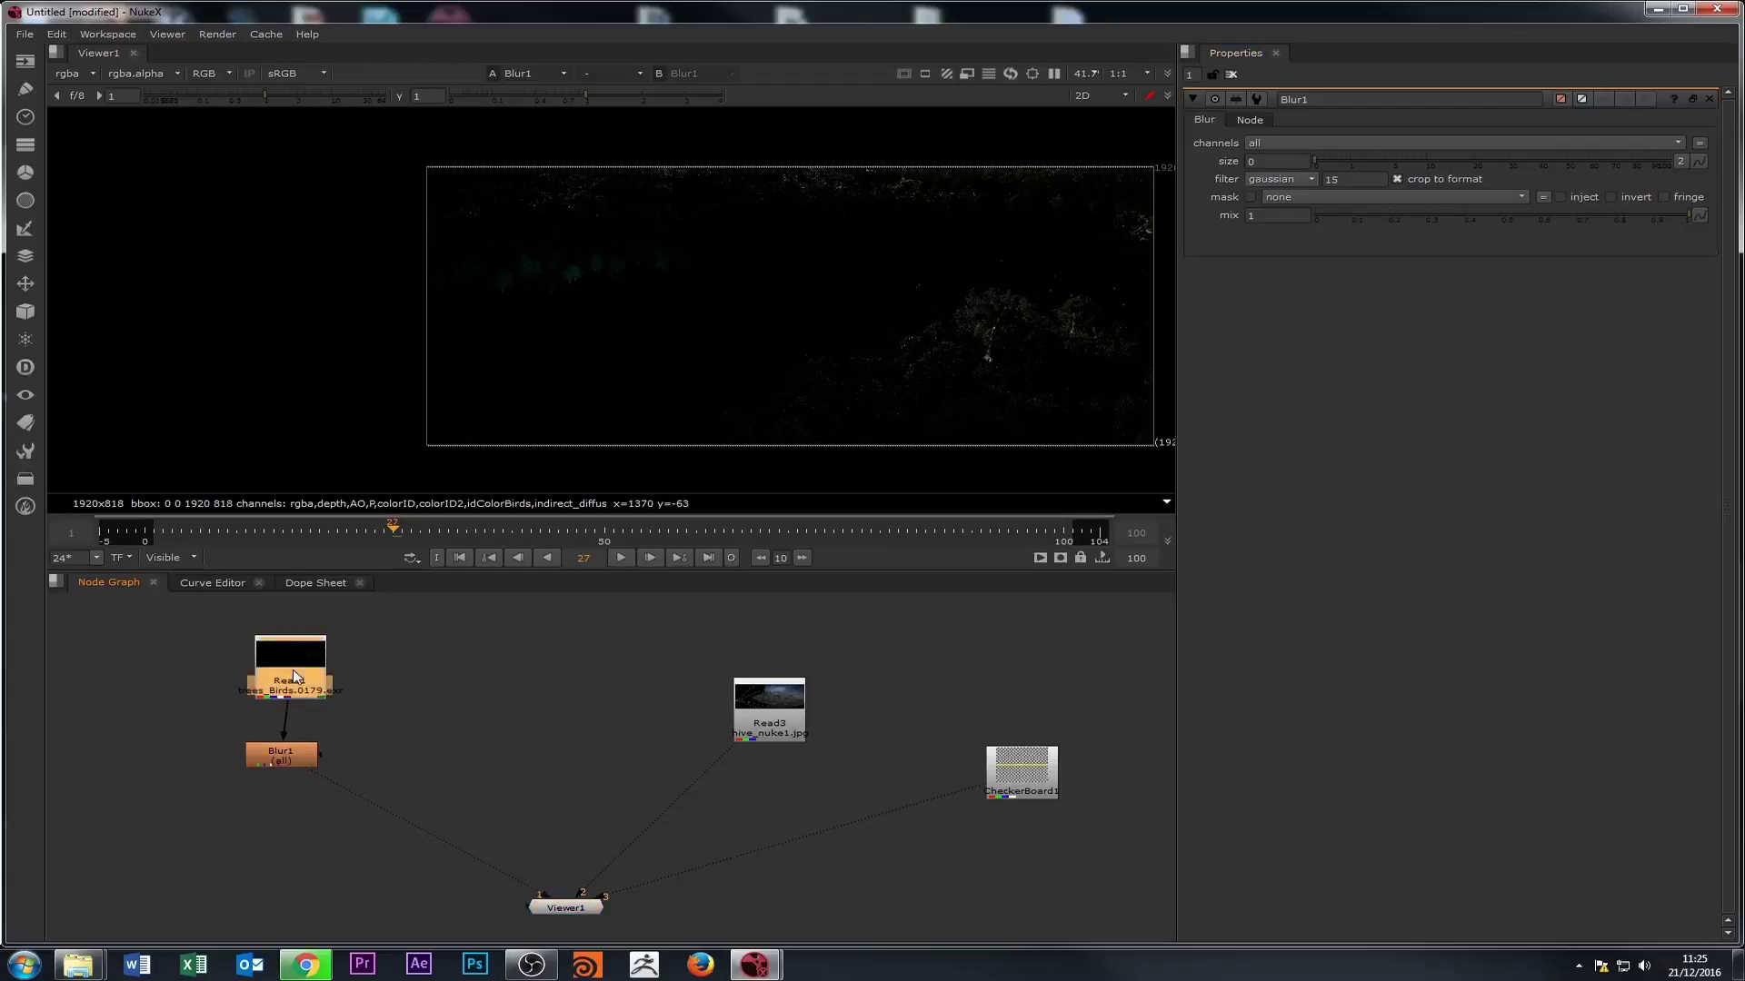
double_click(276, 758)
double_click(295, 666)
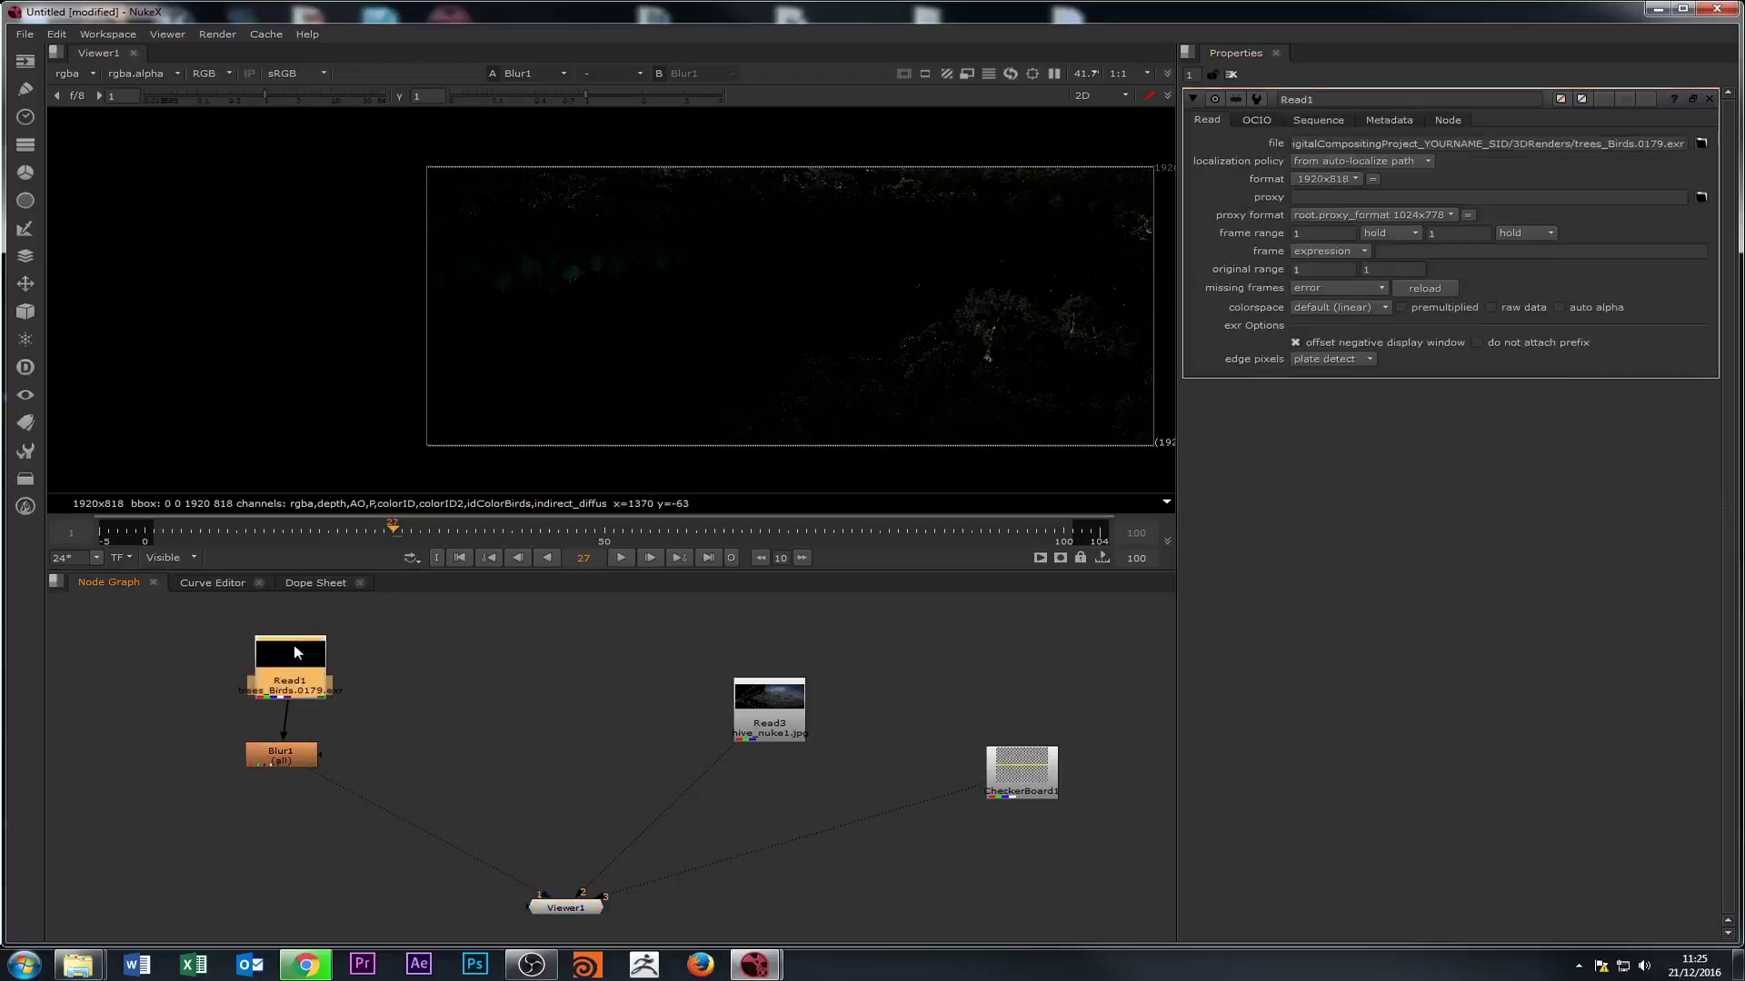
double_click(280, 757)
click(291, 669)
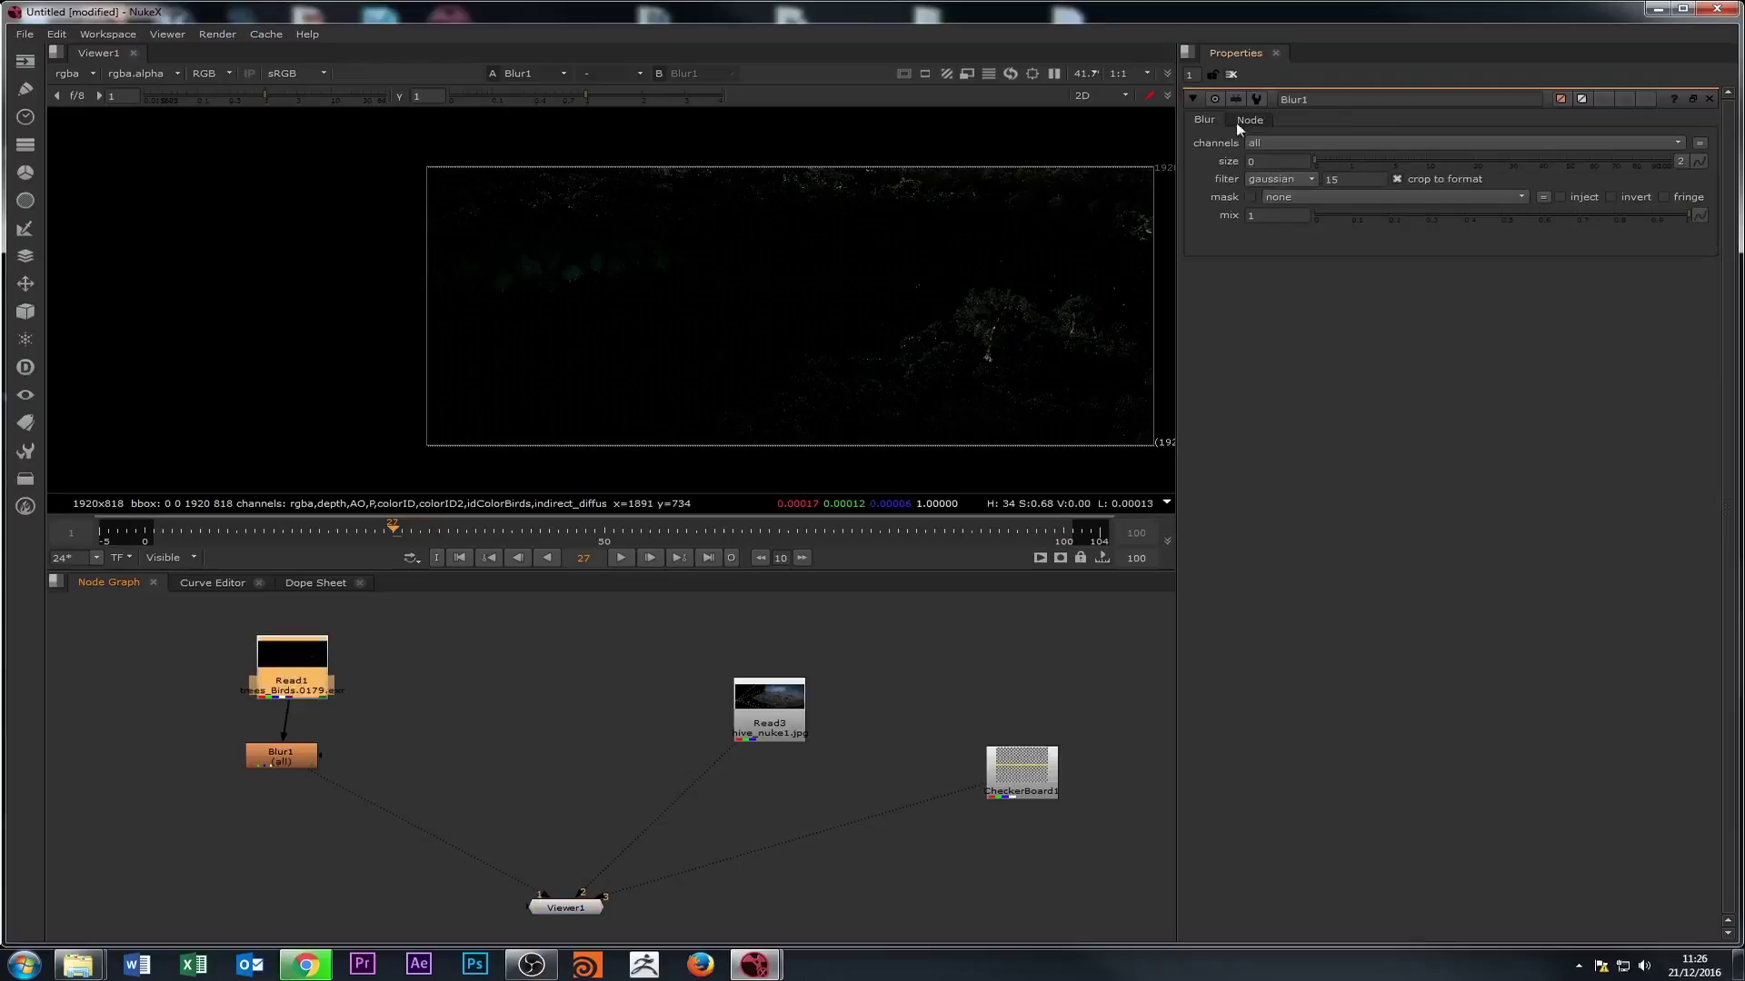
click(1190, 74)
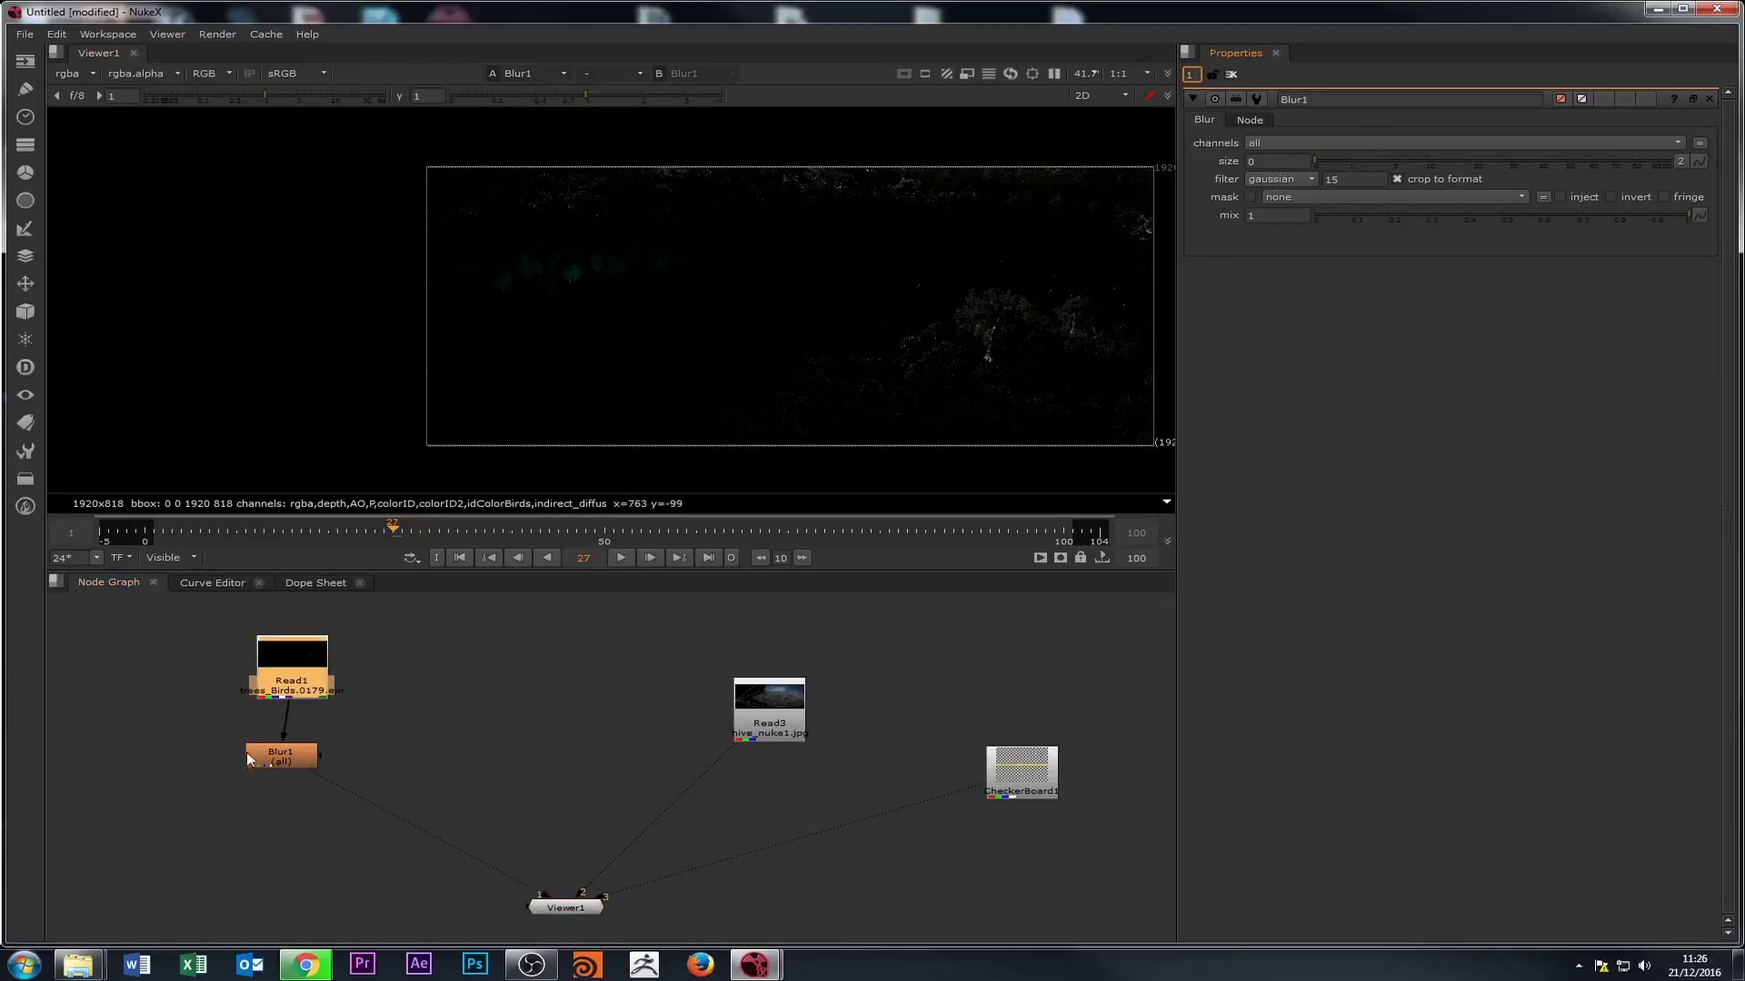
- Align Blur1 directly beneath Read1 and set its blur size to 13.2
drag(263, 761, 287, 767)
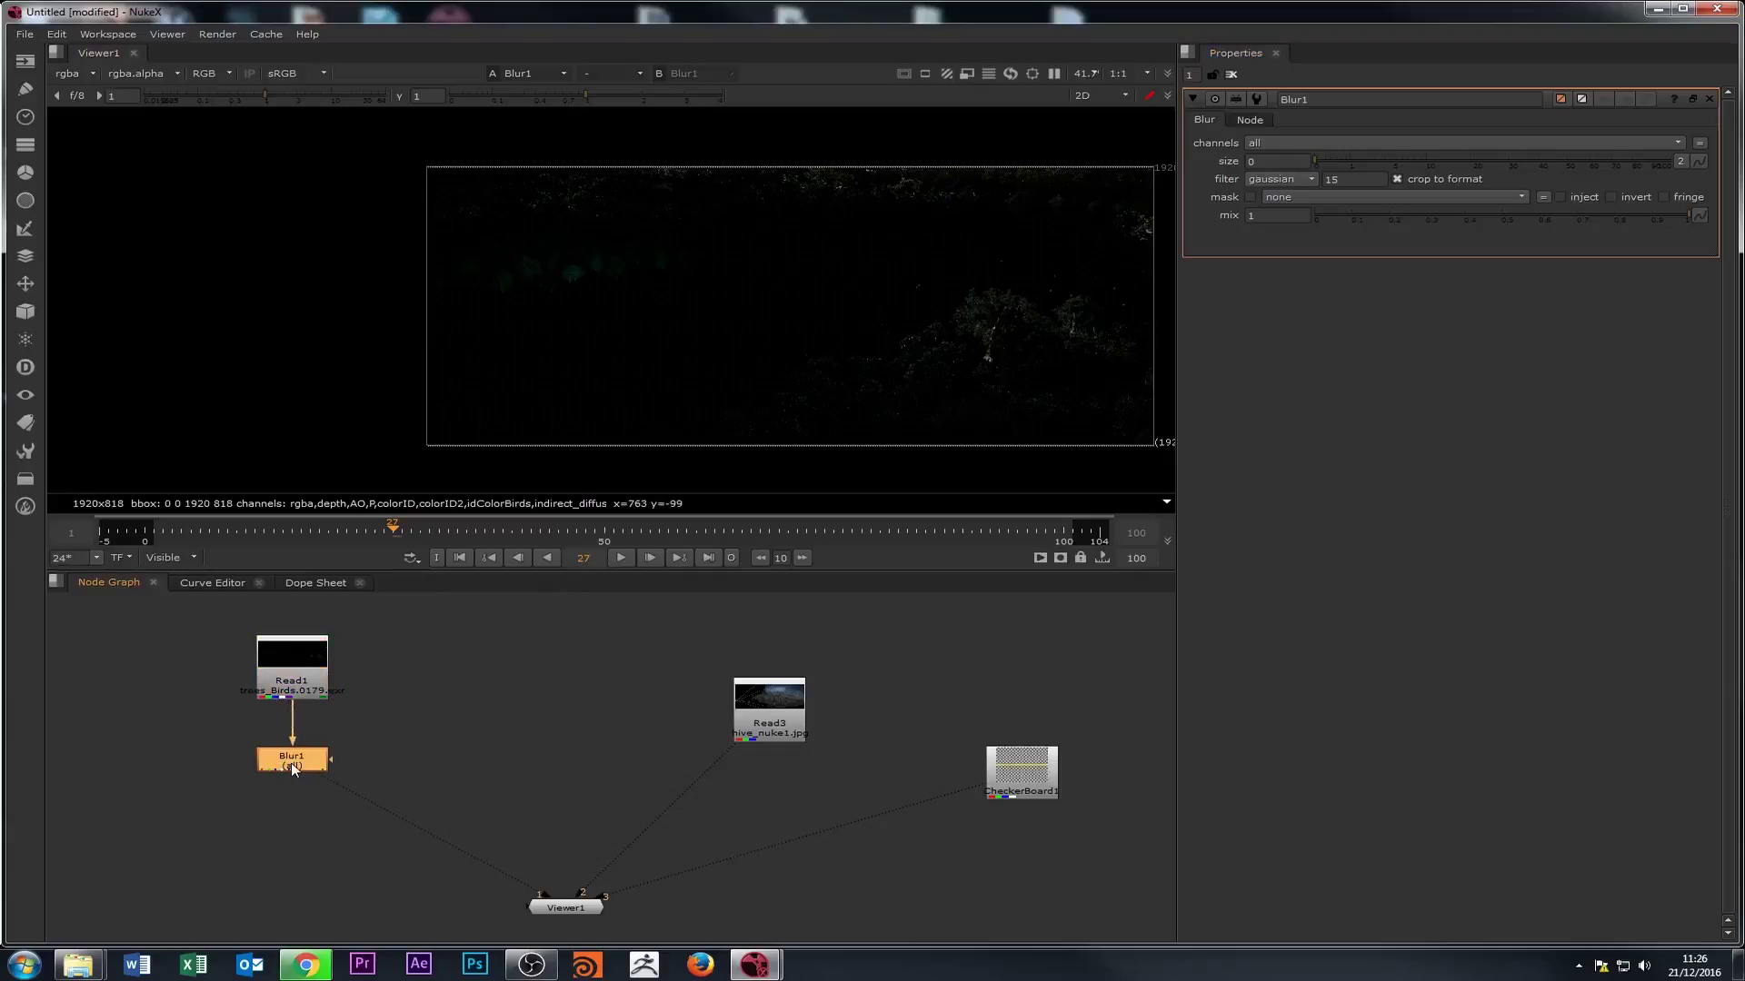
drag(1319, 157, 1443, 159)
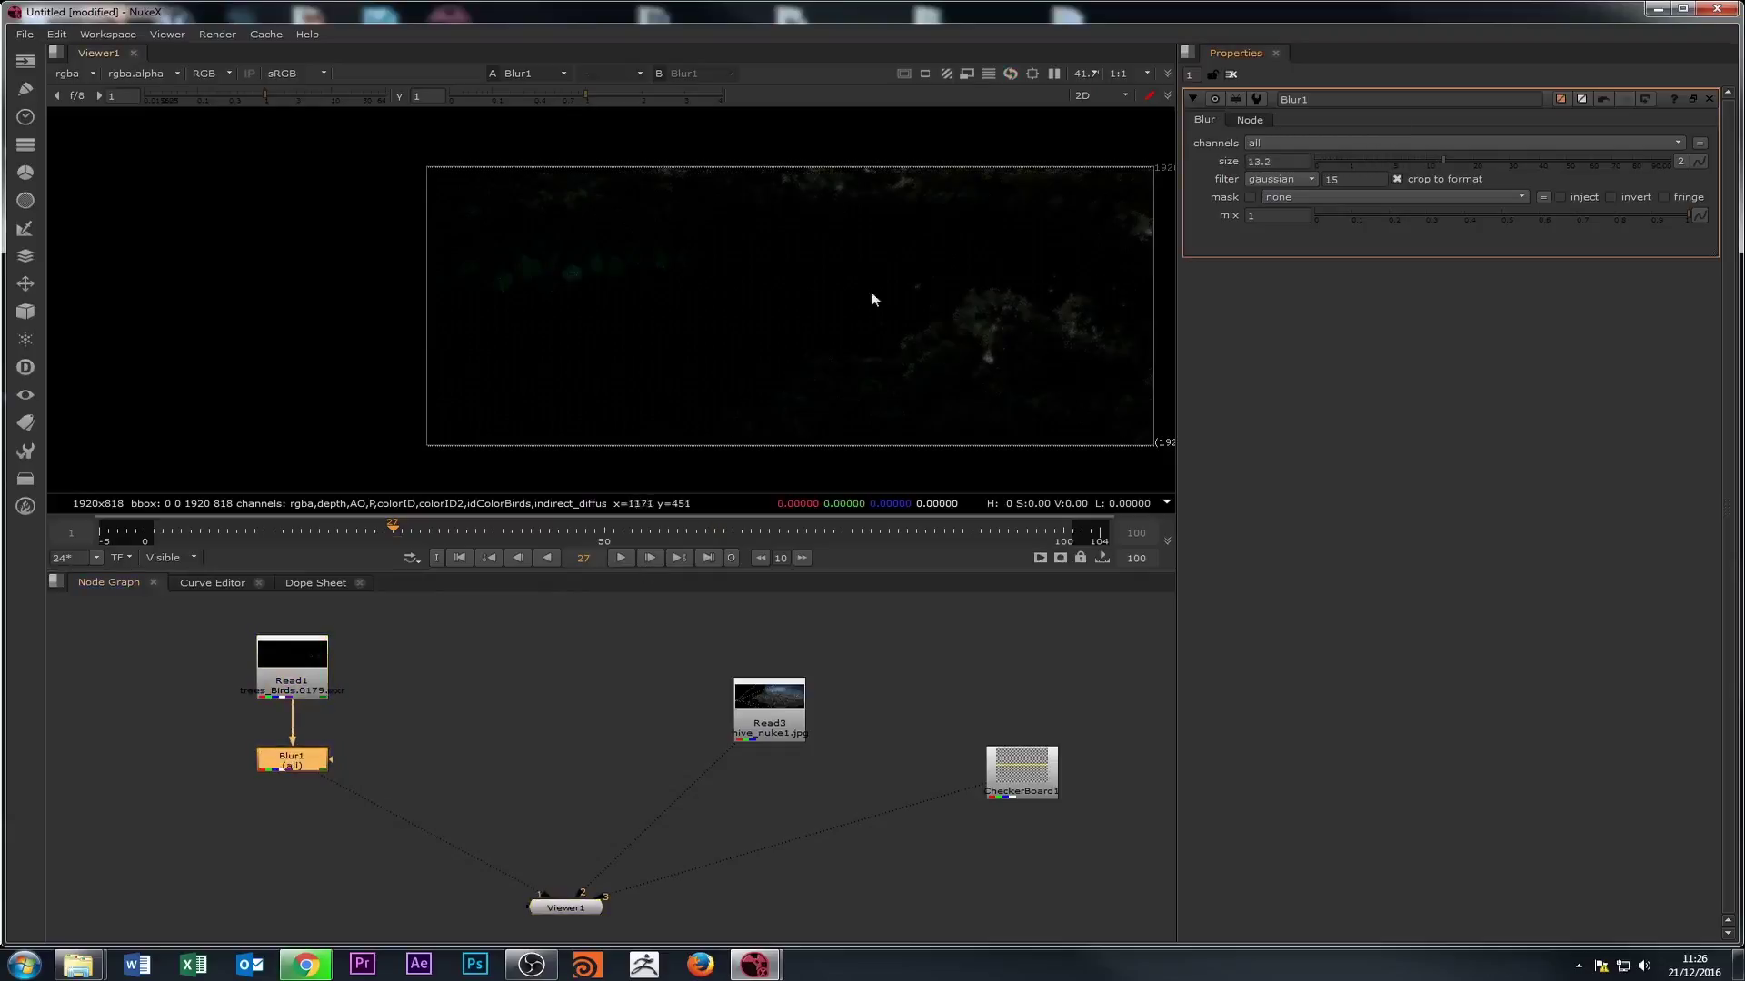
- Raise the viewer gamma to 2.4 to inspect the blurred trees, and set Blur1's size to 16
middle_drag(697, 177, 420, 172)
drag(577, 94, 660, 93)
scroll(587, 246, up, 3)
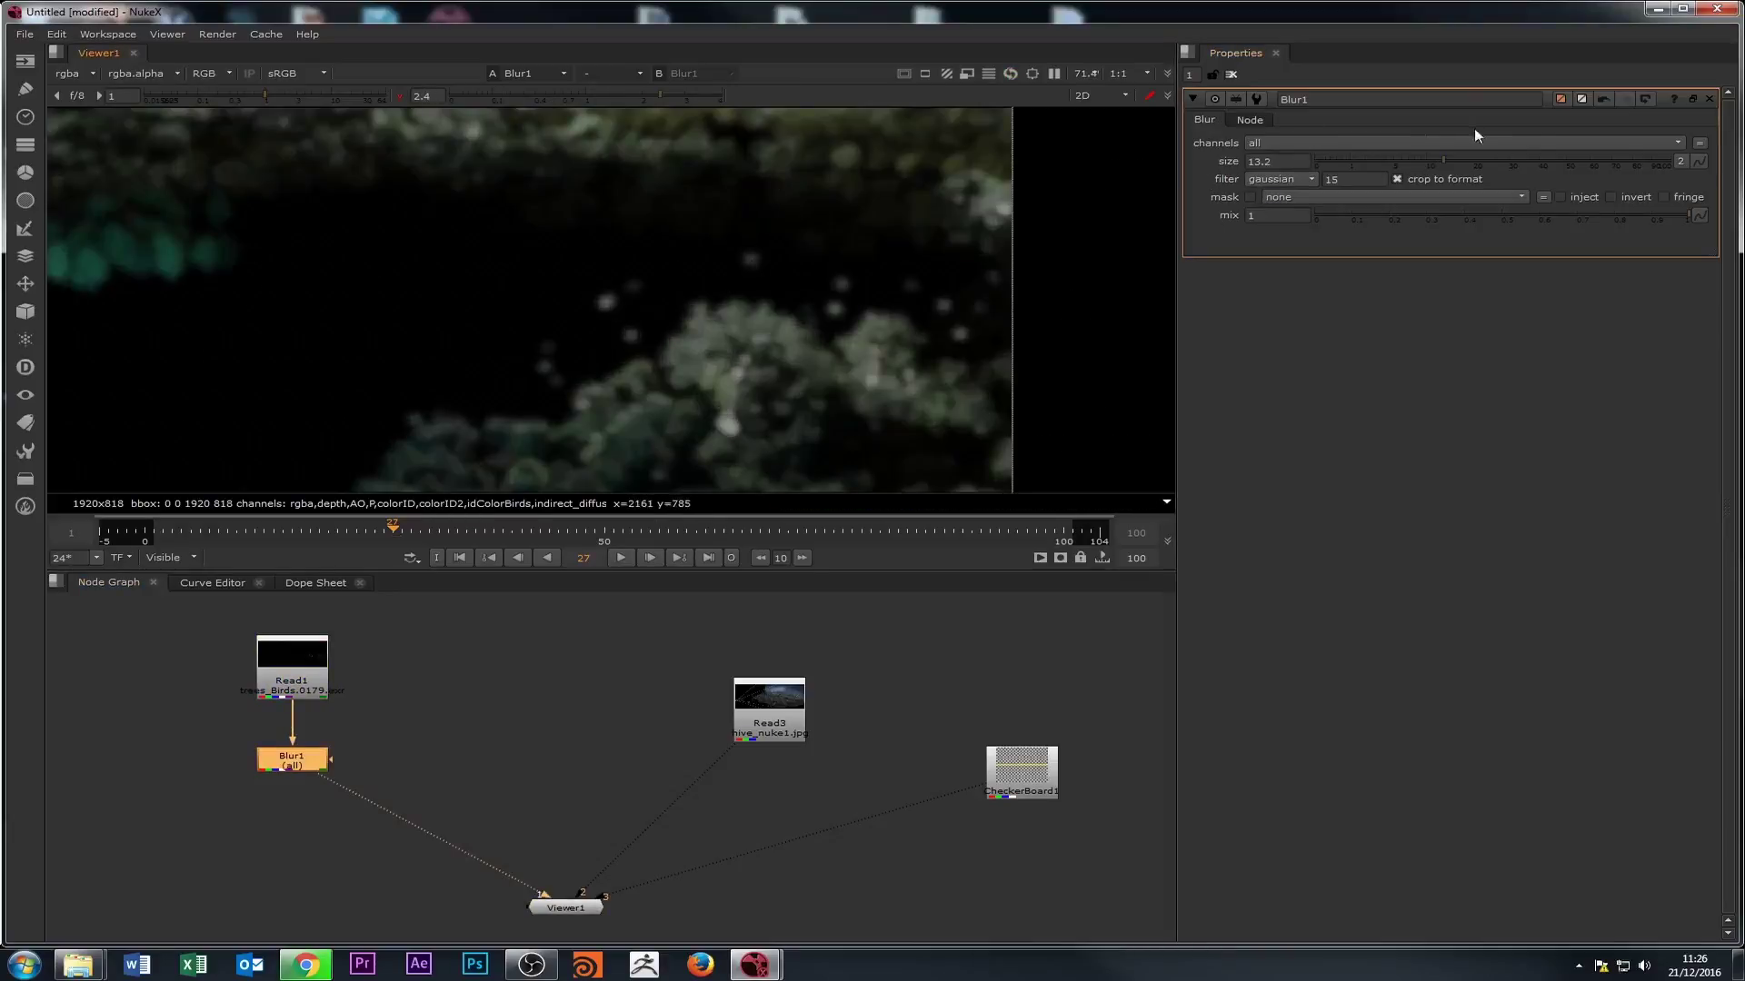
mouse_move(1443, 156)
mouse_down()
mouse_move(1317, 167)
mouse_move(1455, 161)
mouse_up()
- Add a Grade node below Blur1 and connect it to the viewer's input 2 in place of Read3
middle_drag(340, 809, 423, 743)
scroll(418, 782, down, 2)
scroll(427, 755, up, 3)
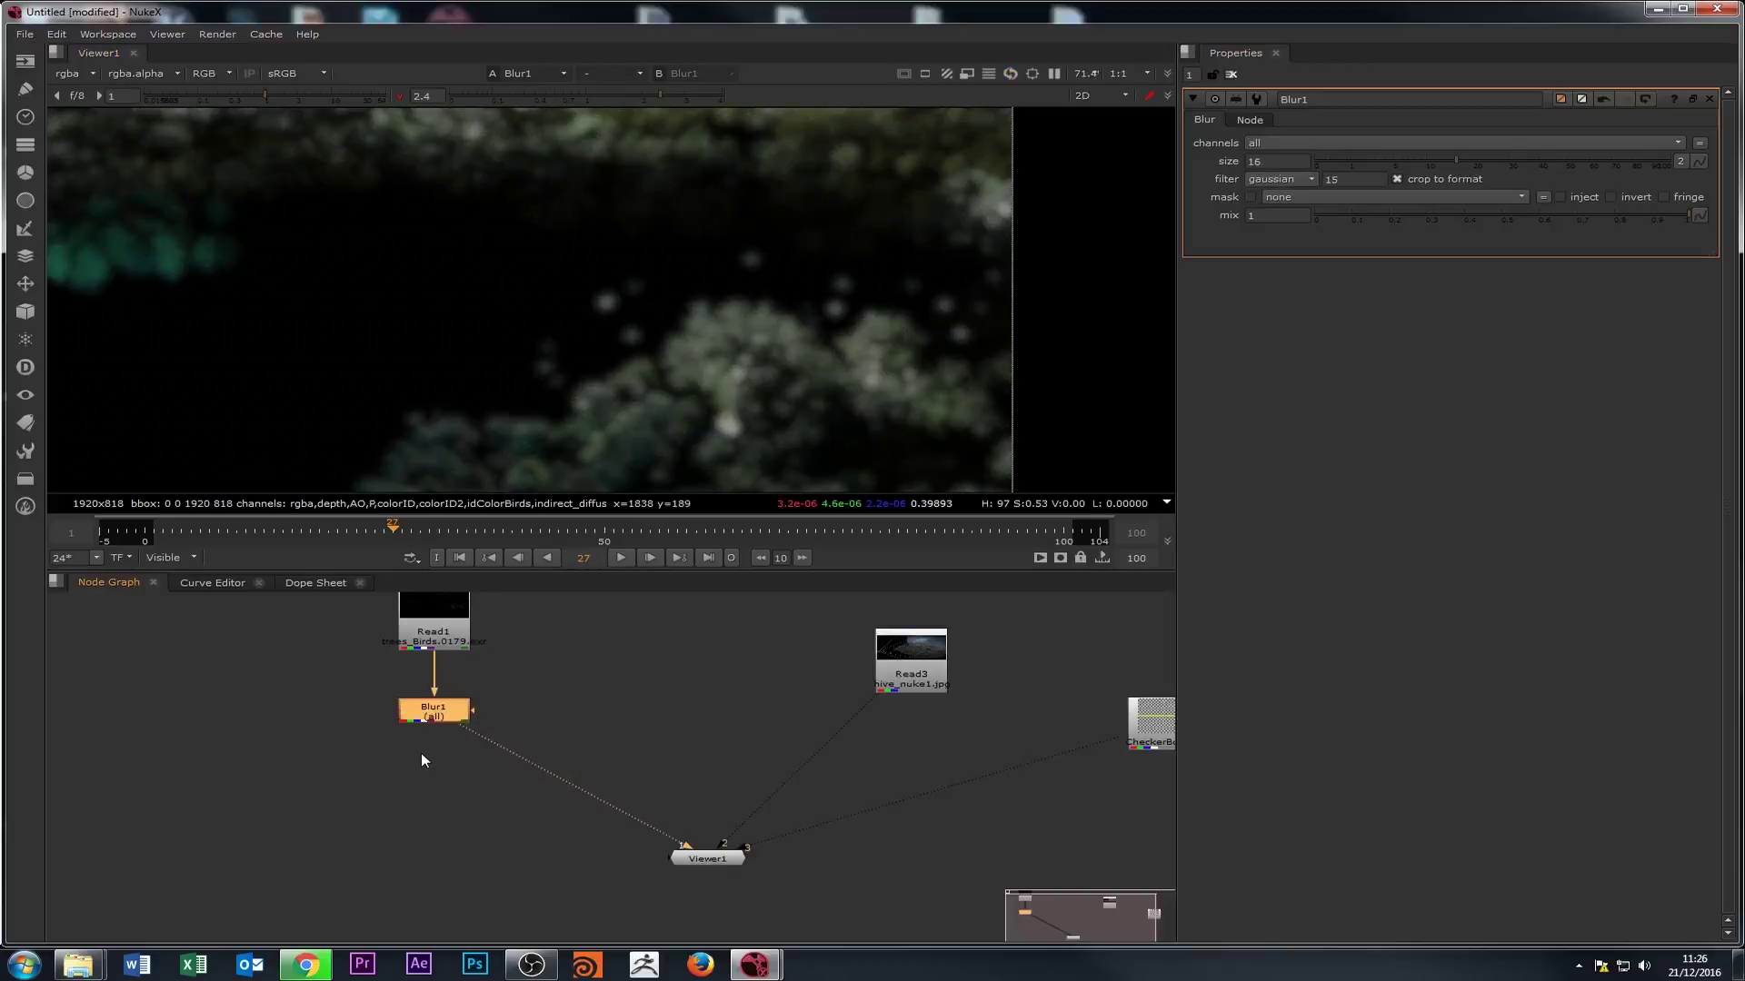
key(Tab)
text(grade)
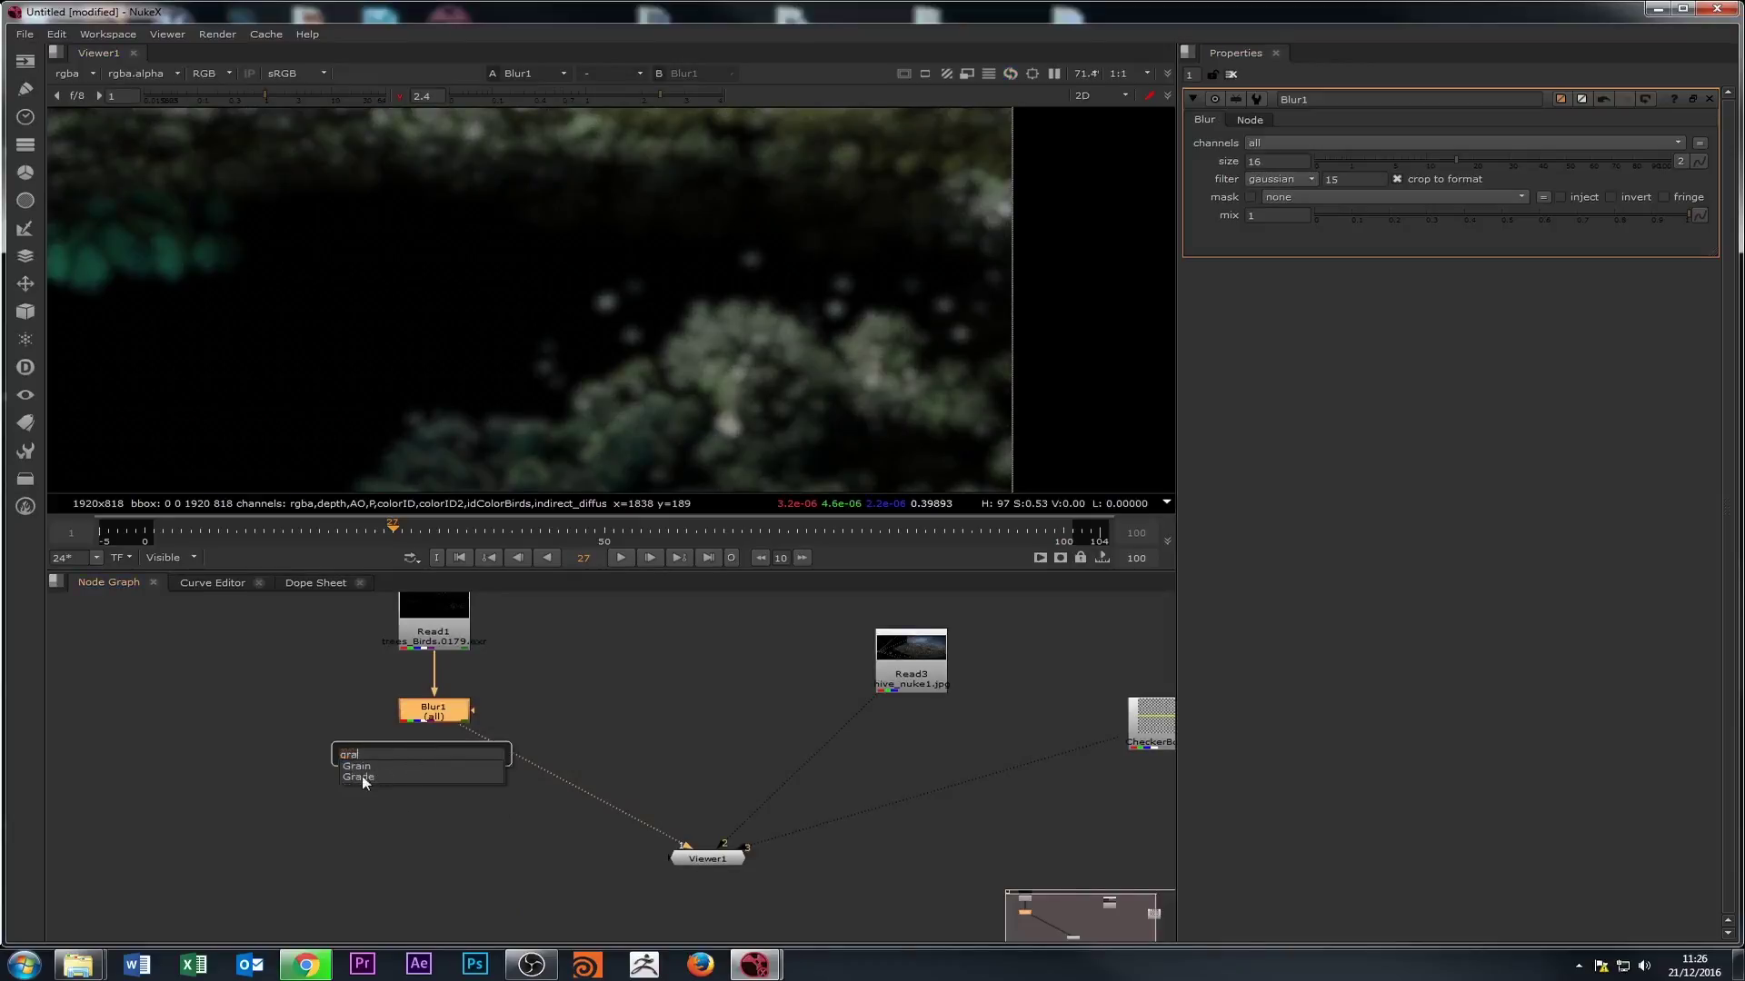
key(Return)
drag(437, 746, 443, 773)
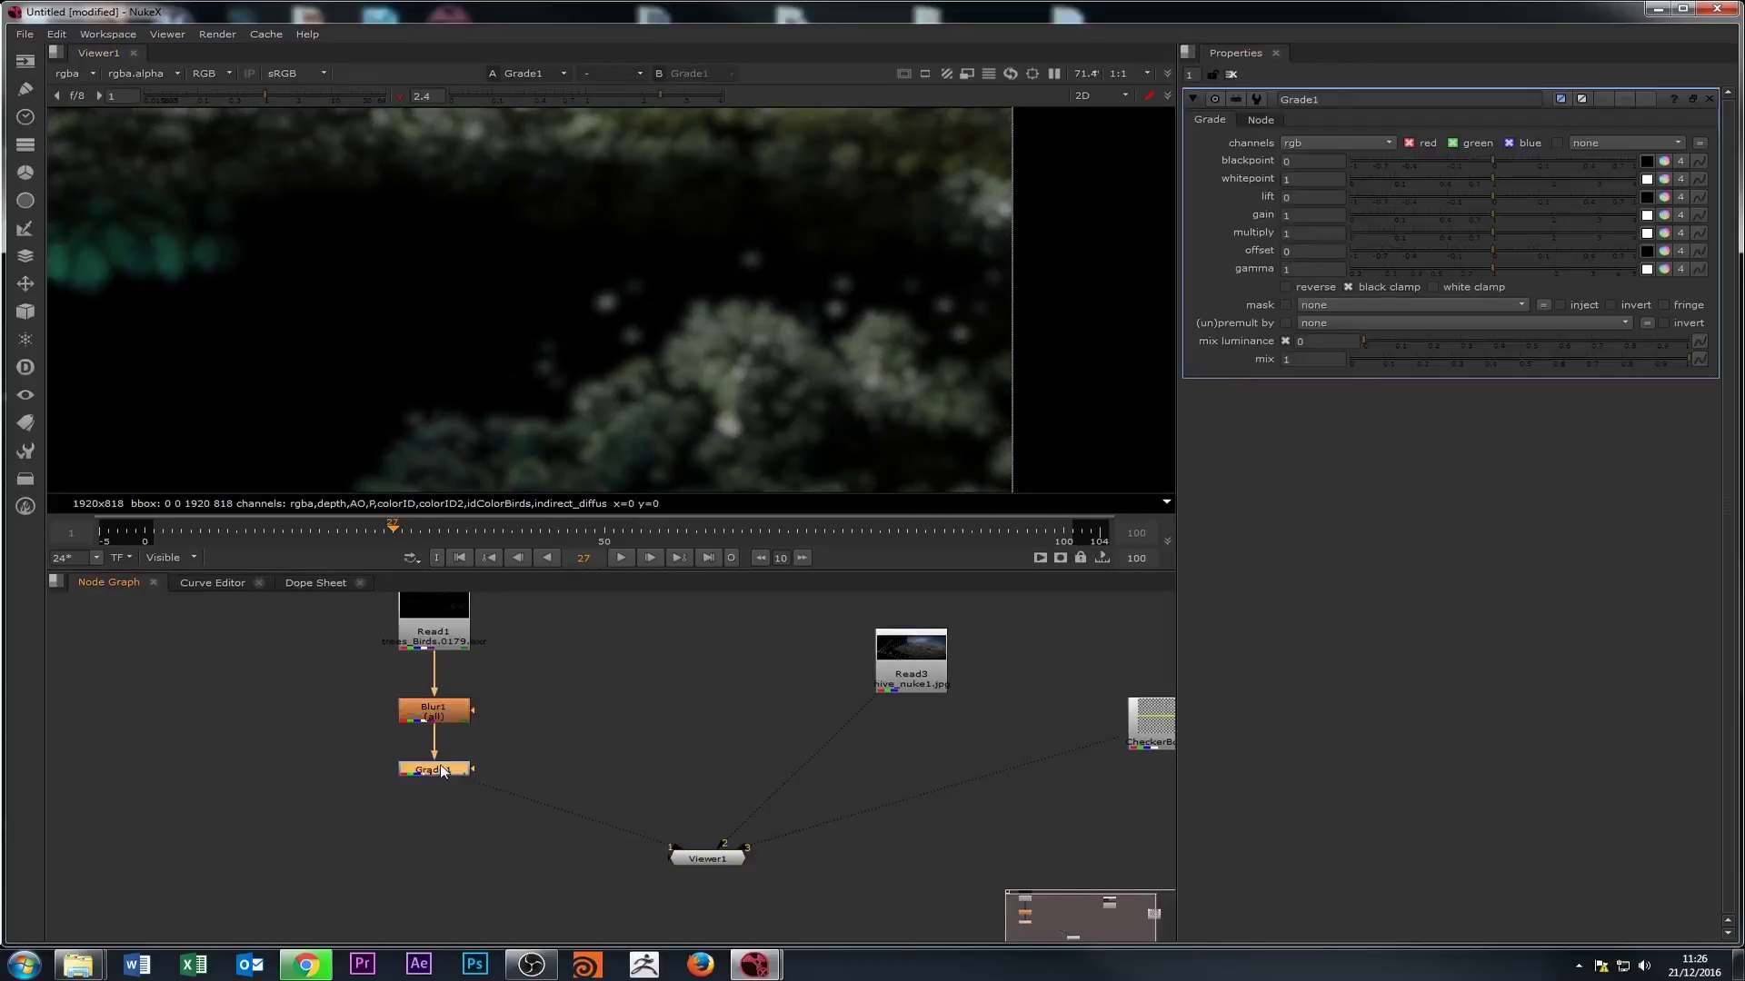
key(2)
click(433, 770)
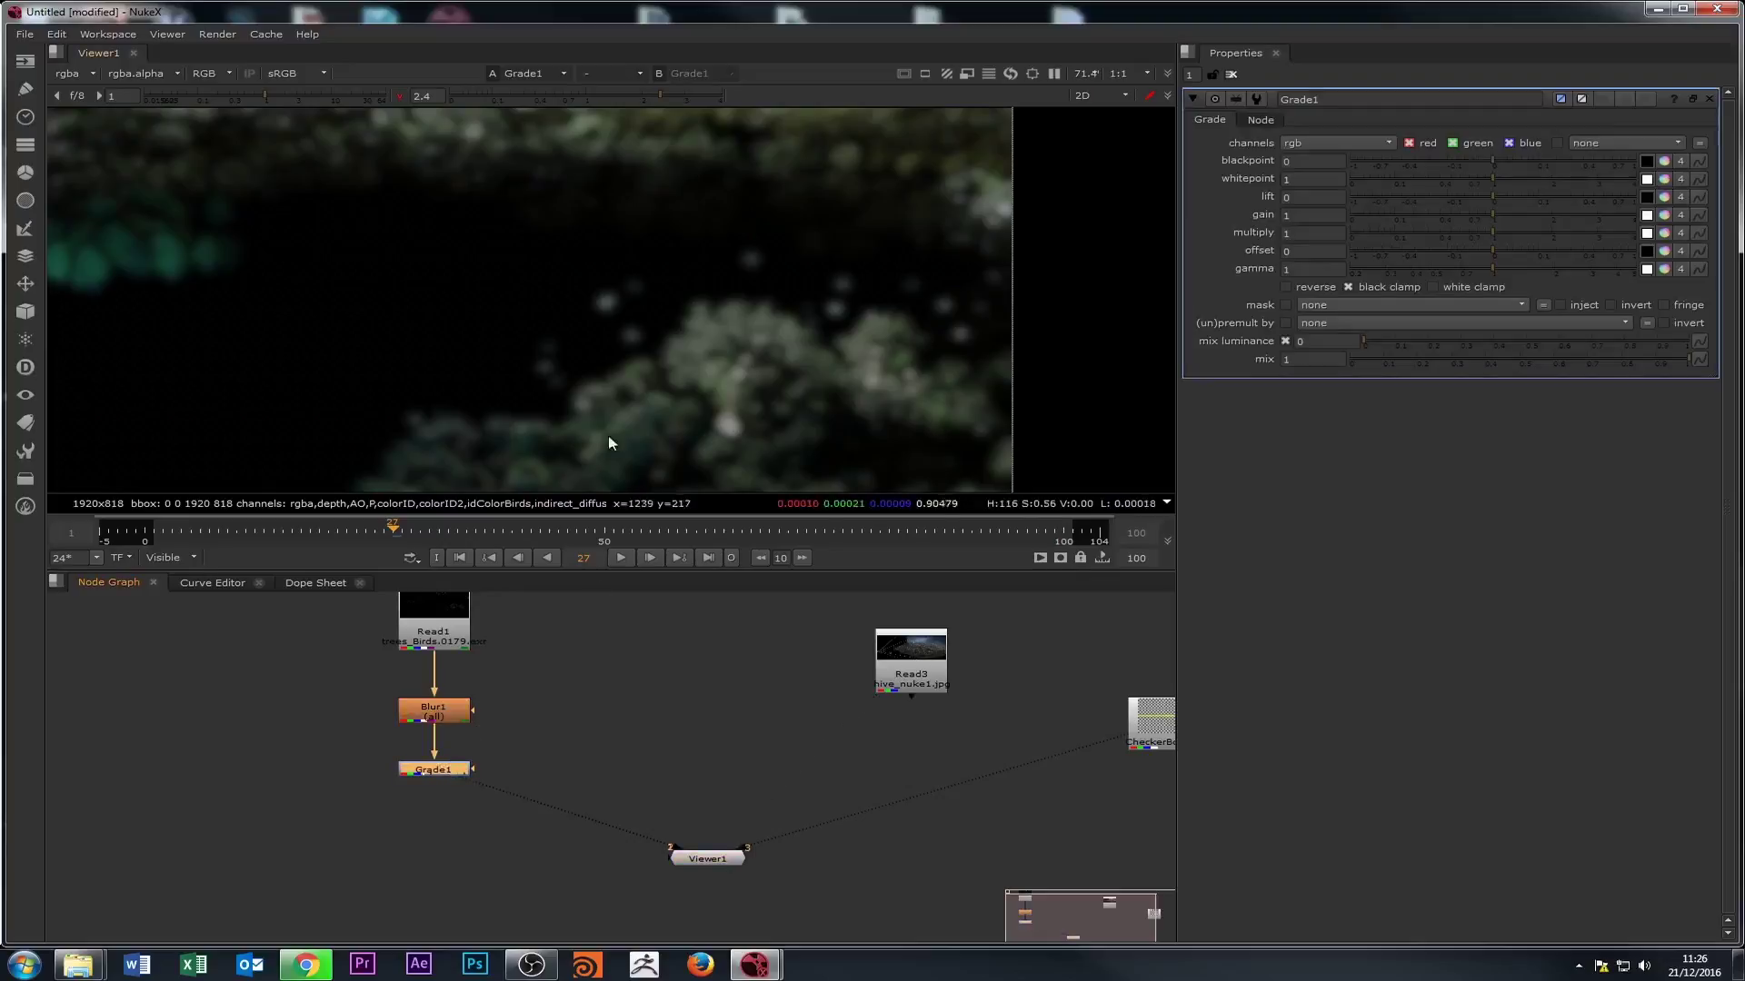
- Set Grade1's lift to -0.002 and its gamma to 4.5
scroll(608, 436, down, 3)
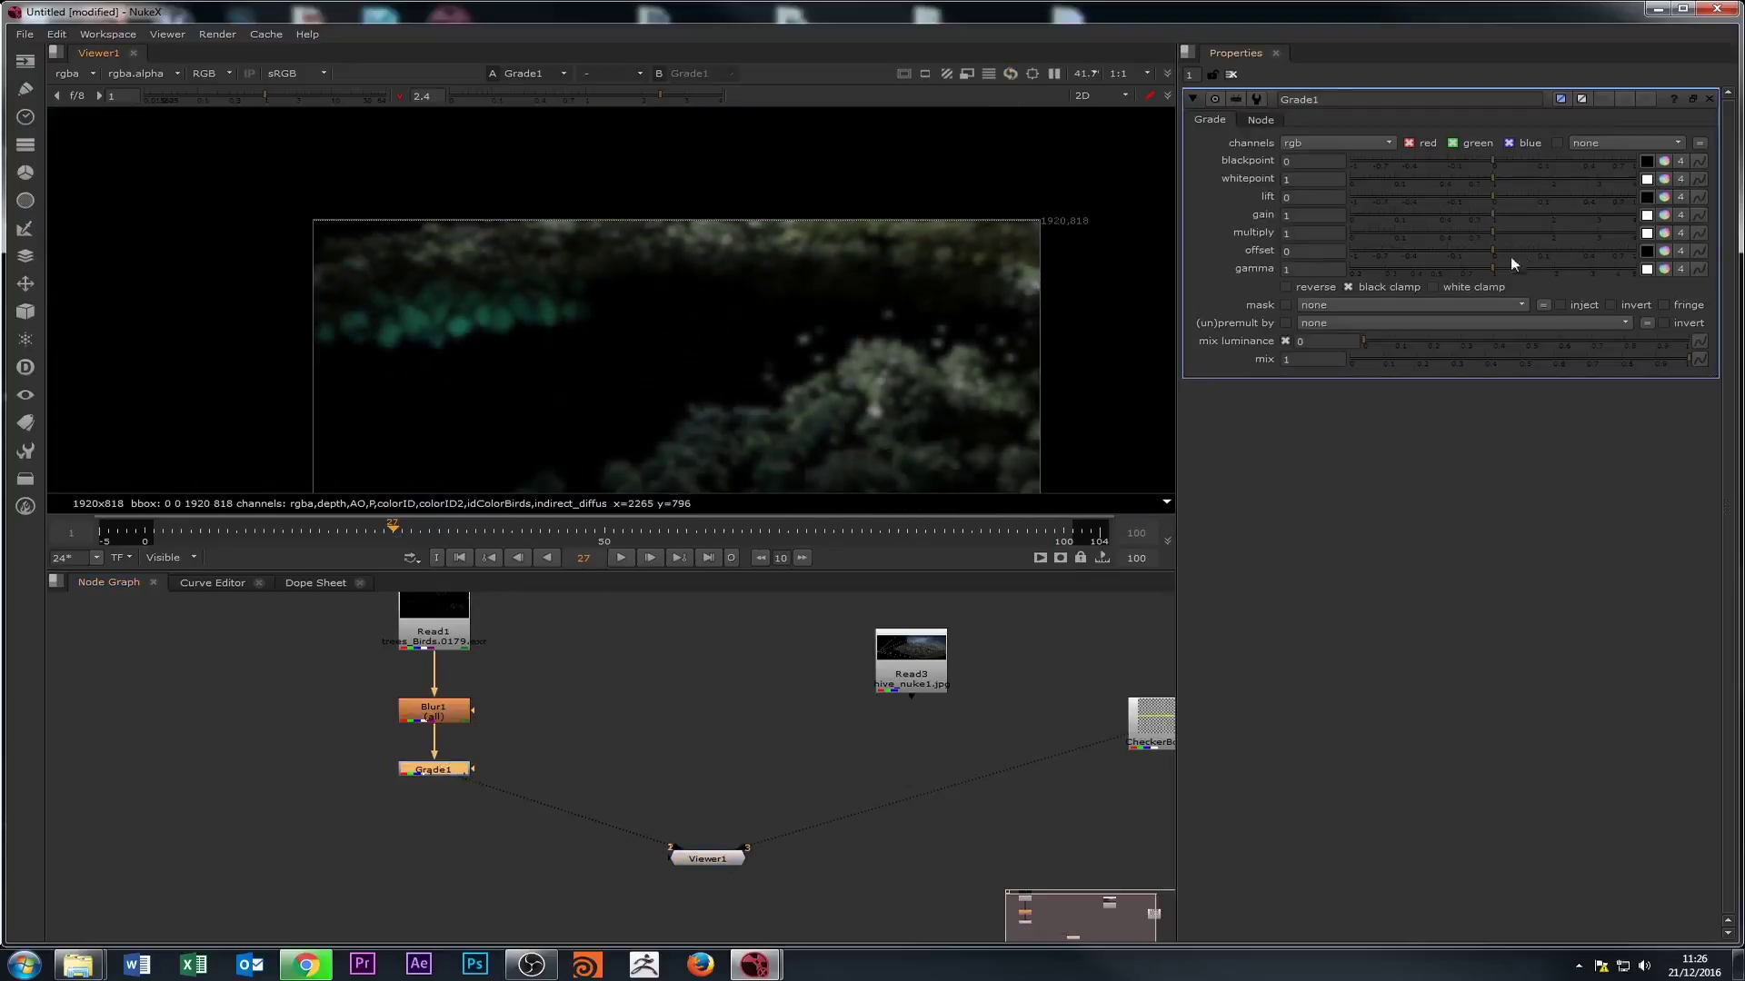
mouse_move(1485, 204)
mouse_down()
mouse_move(1512, 198)
mouse_move(1464, 198)
mouse_move(1485, 200)
mouse_up()
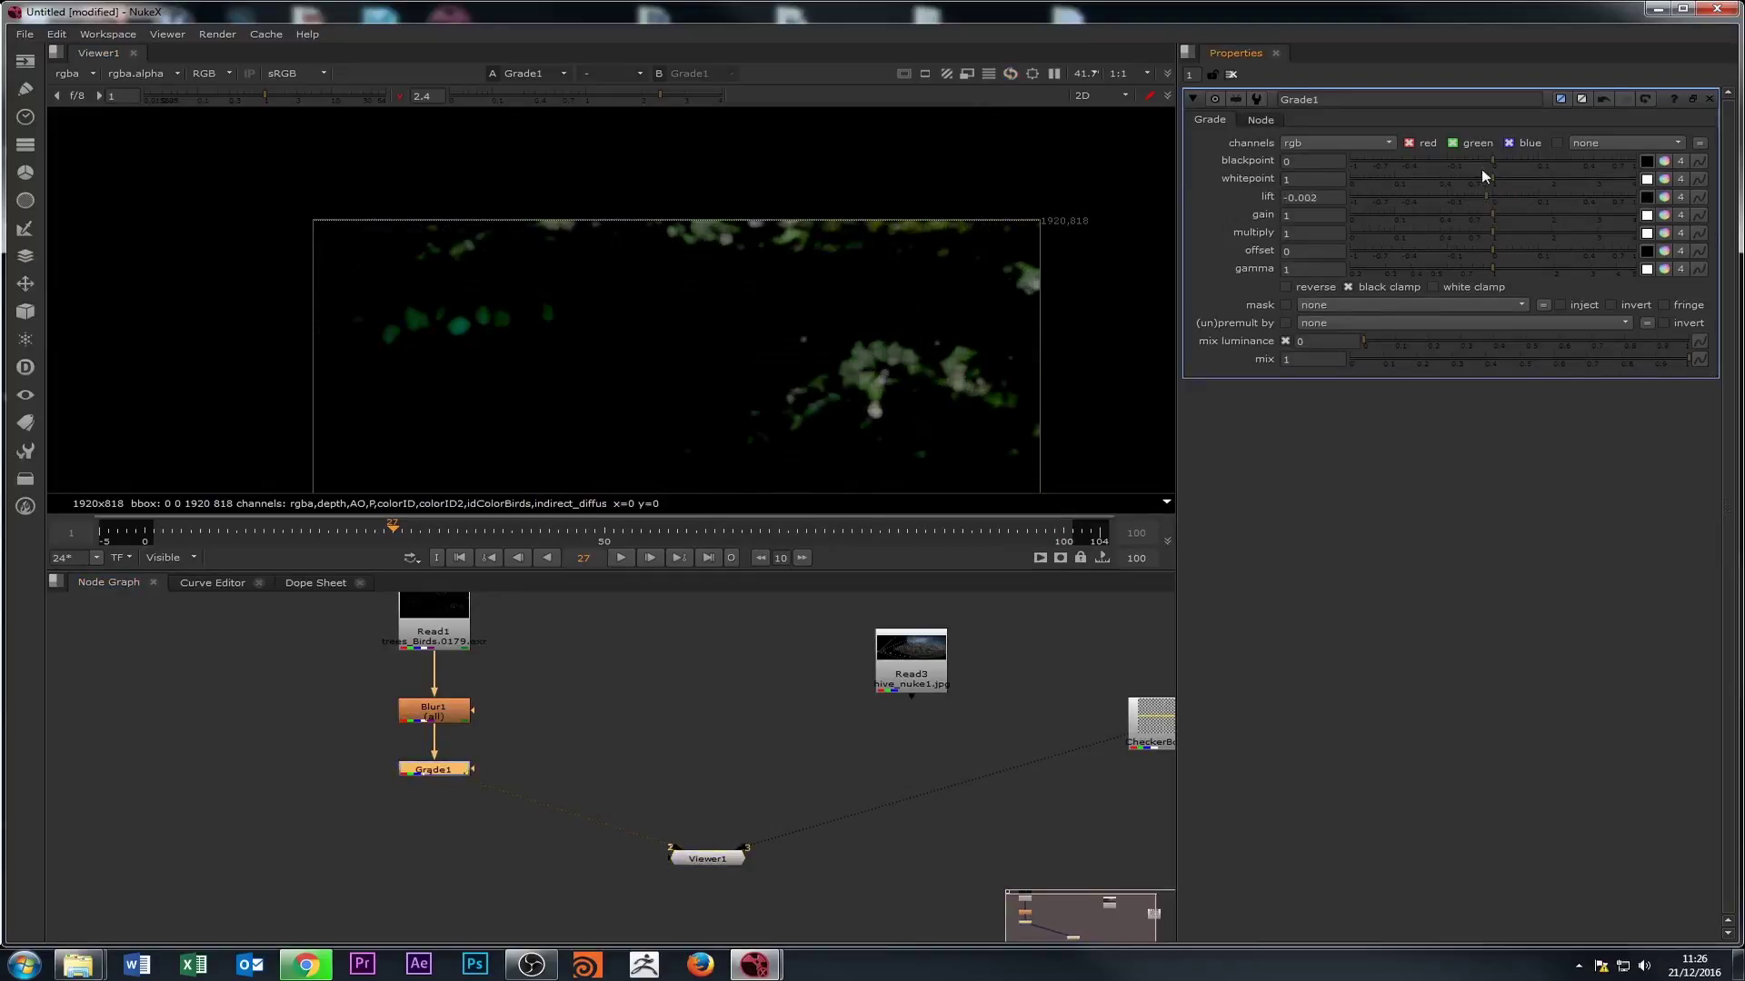
drag(1496, 274, 1627, 267)
- Reset the viewer's gain and gamma to 1 after trying a gain of 64, and set Grade1's offset to 0.0005
drag(266, 96, 391, 97)
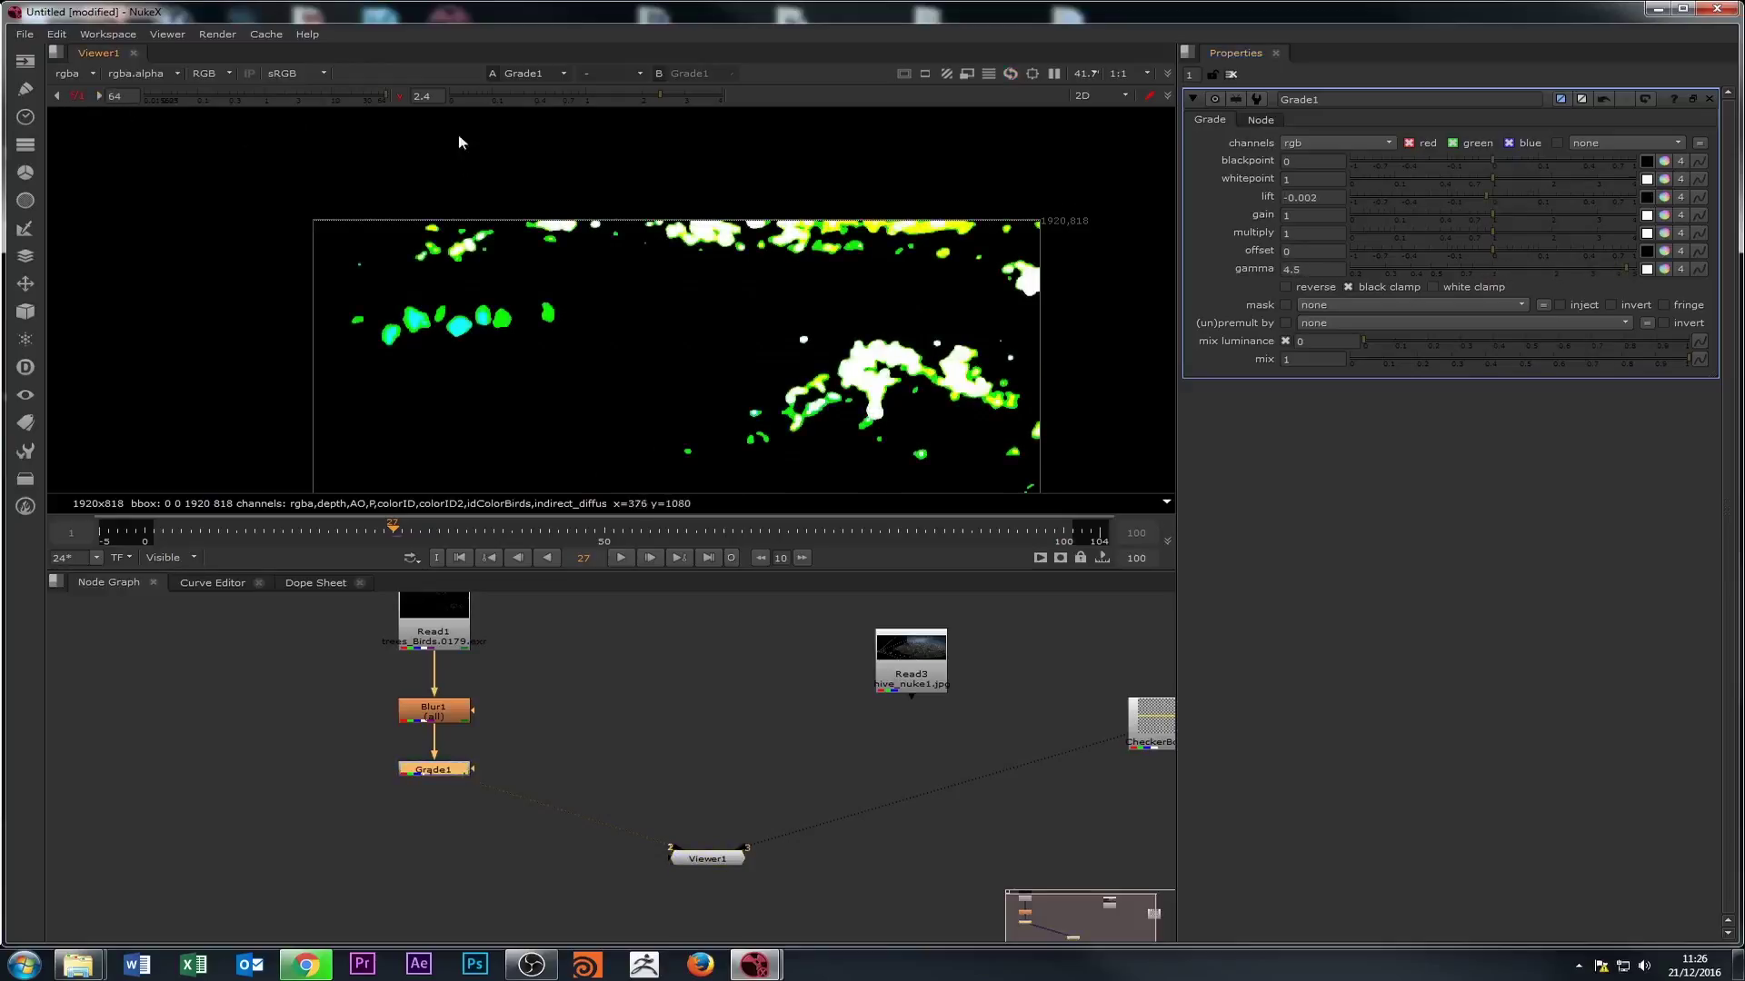
click(75, 97)
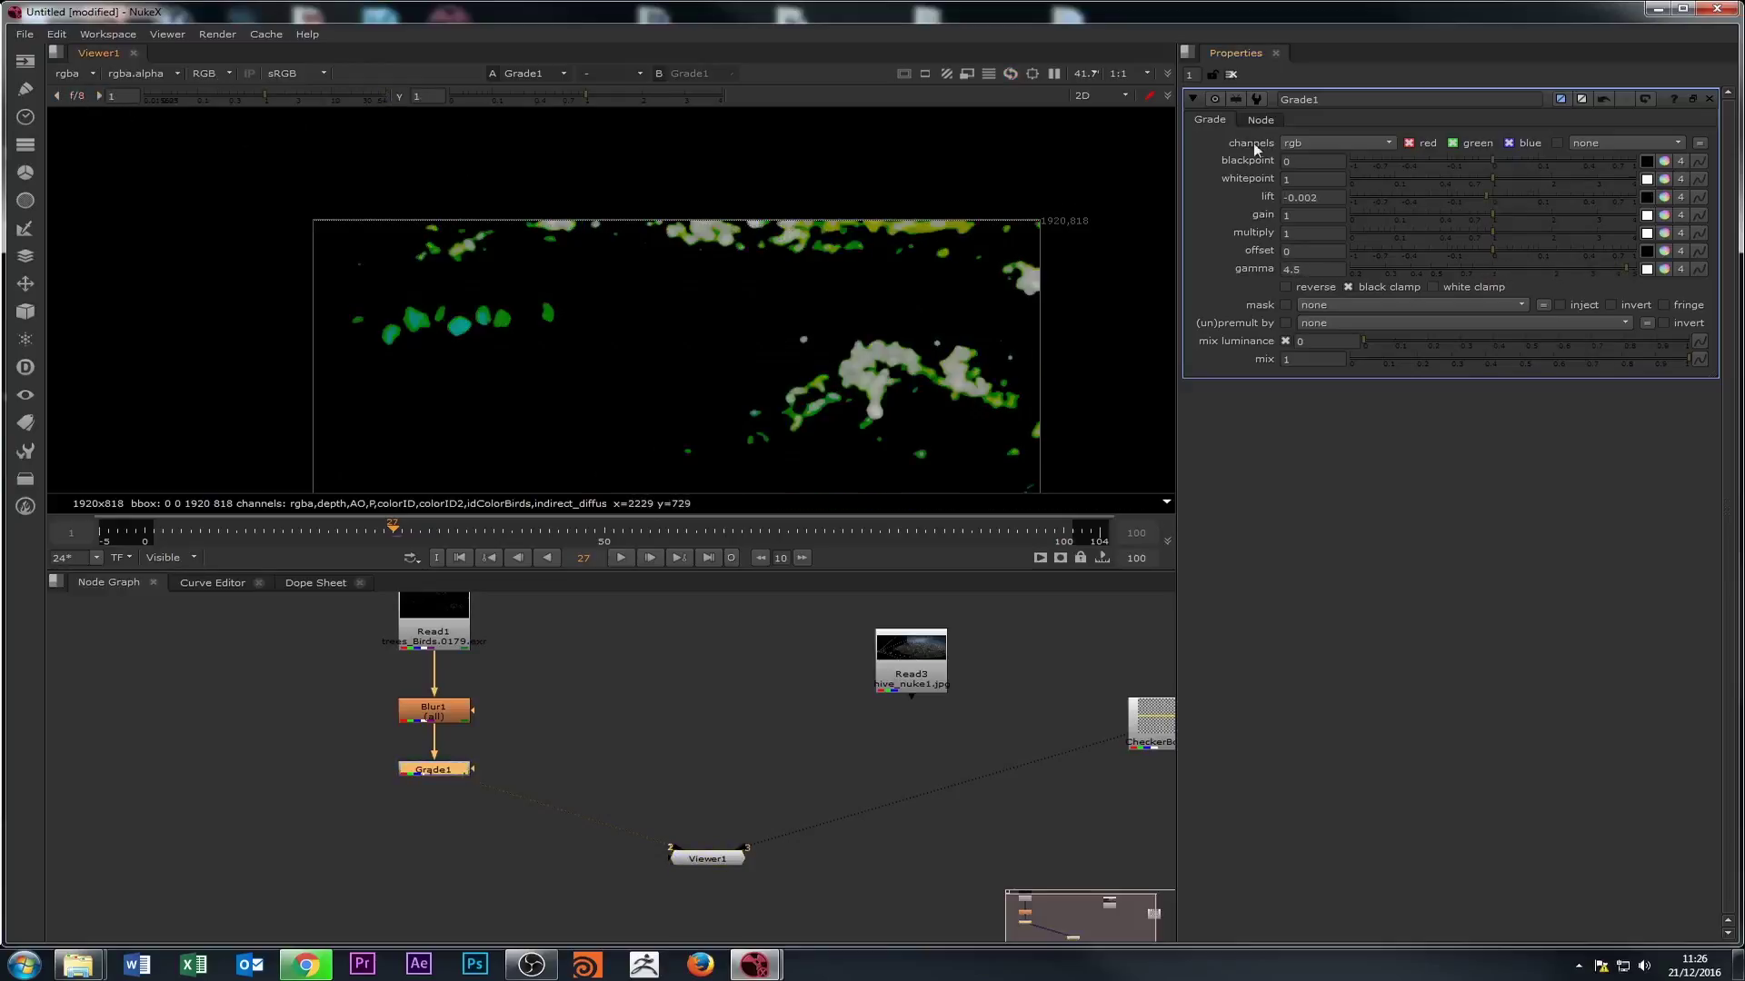
mouse_move(1495, 246)
mouse_down()
mouse_move(1539, 249)
mouse_move(1496, 251)
mouse_up()
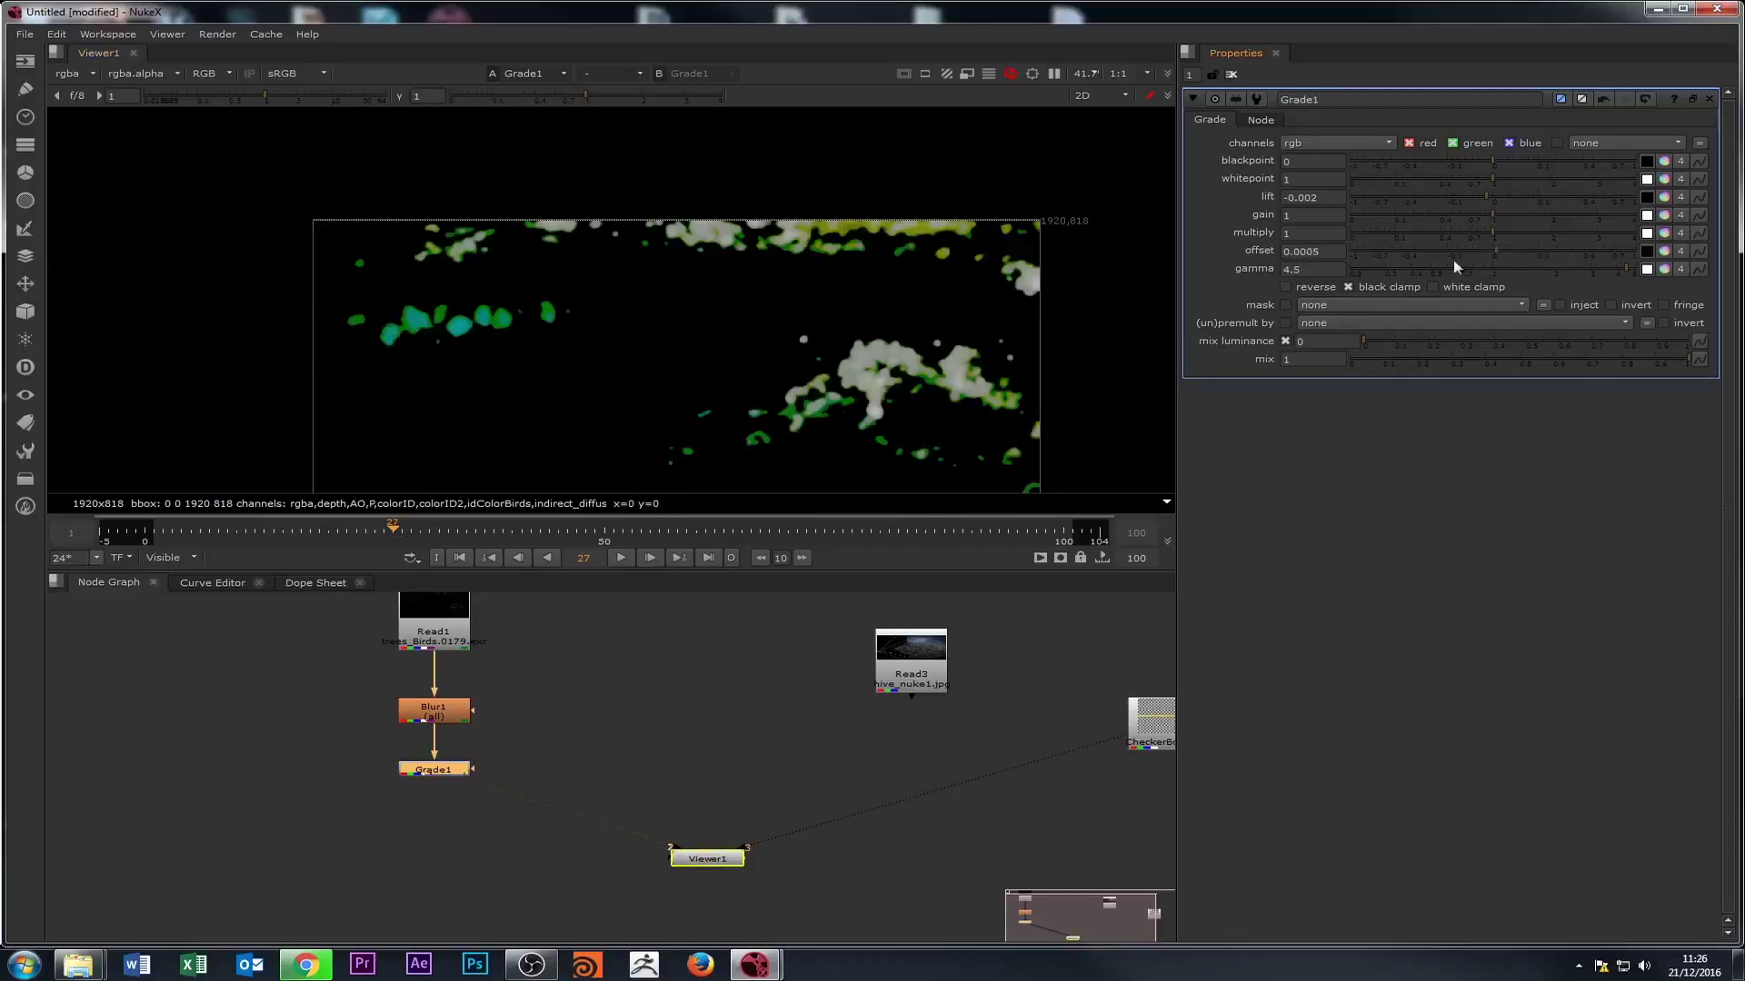
- Compare the outputs of Read1, Blur1 and Grade1 by connecting each in turn to the viewer's input 1
double_click(458, 627)
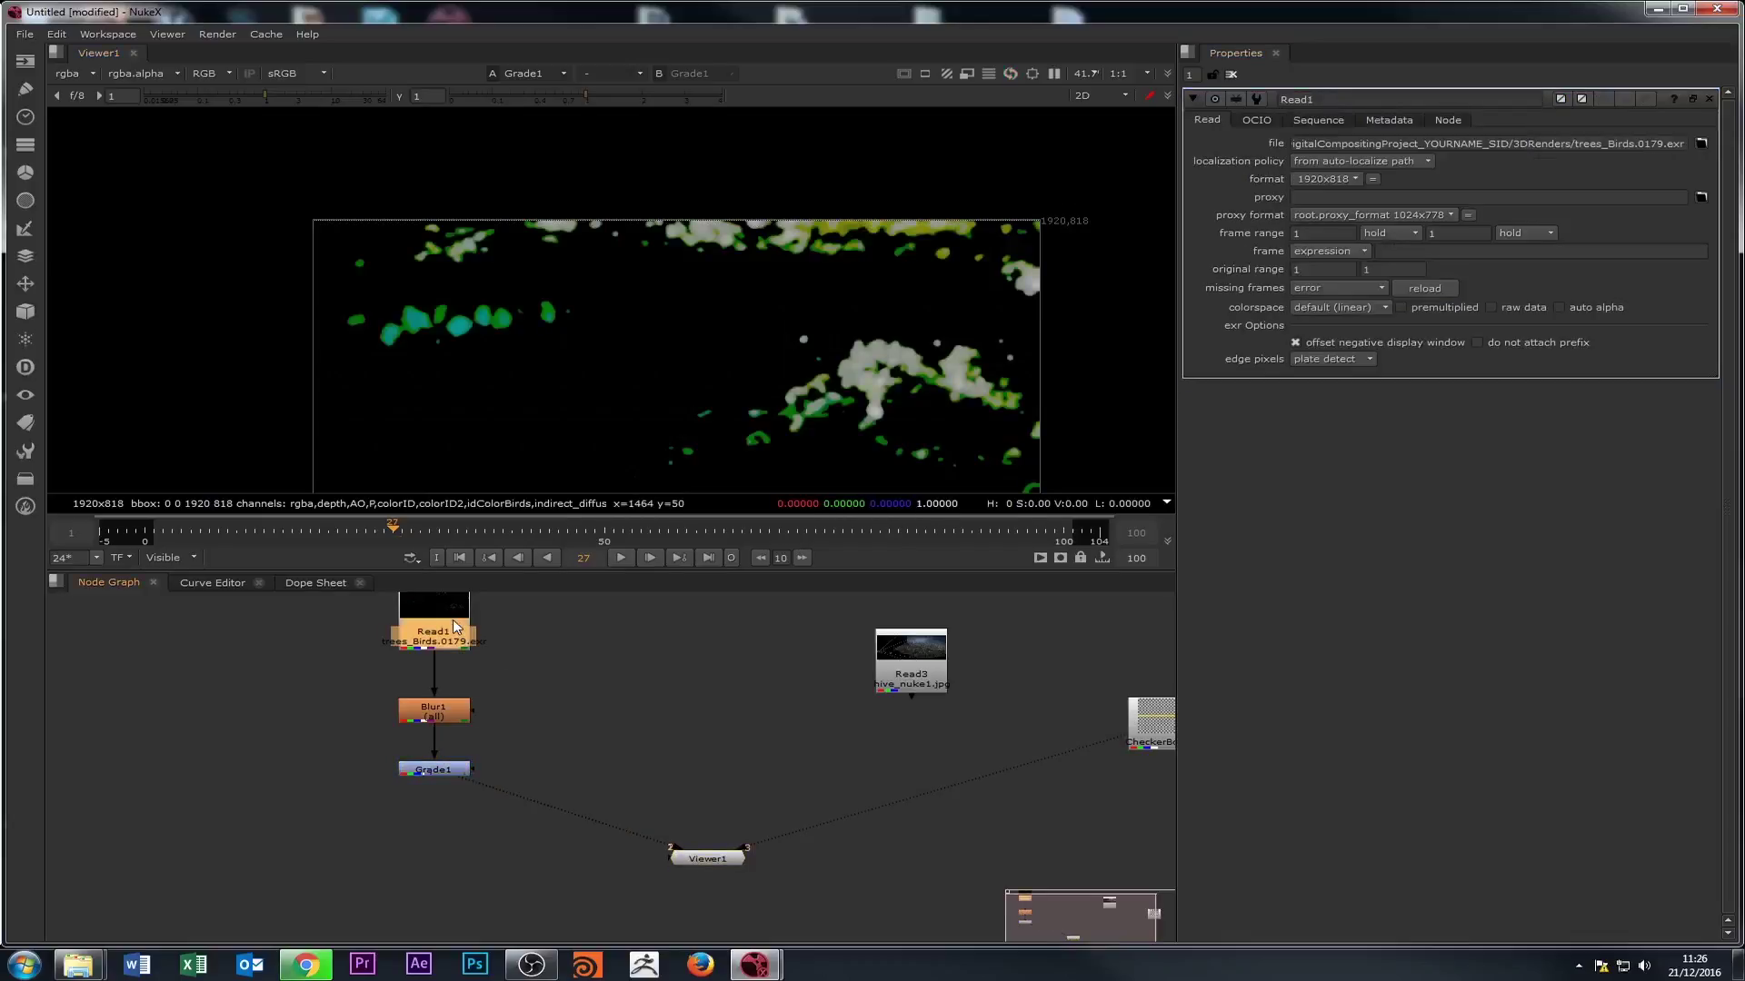
key(1)
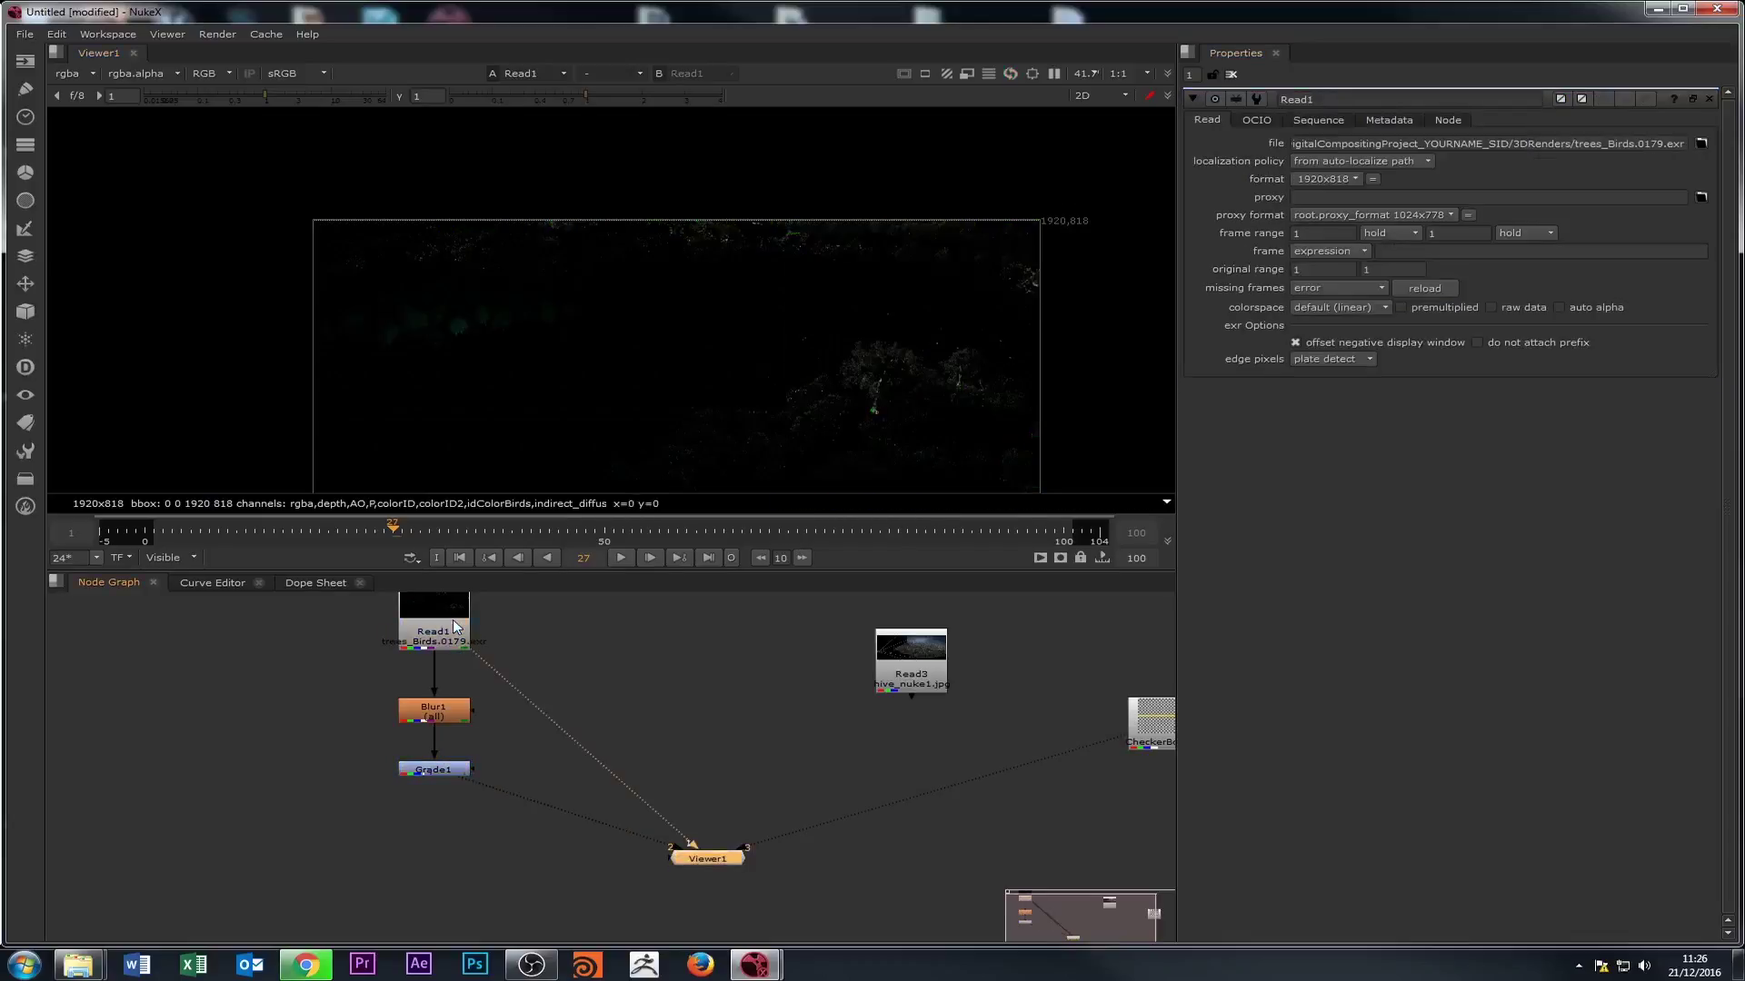
double_click(444, 717)
key(1)
click(445, 770)
key(1)
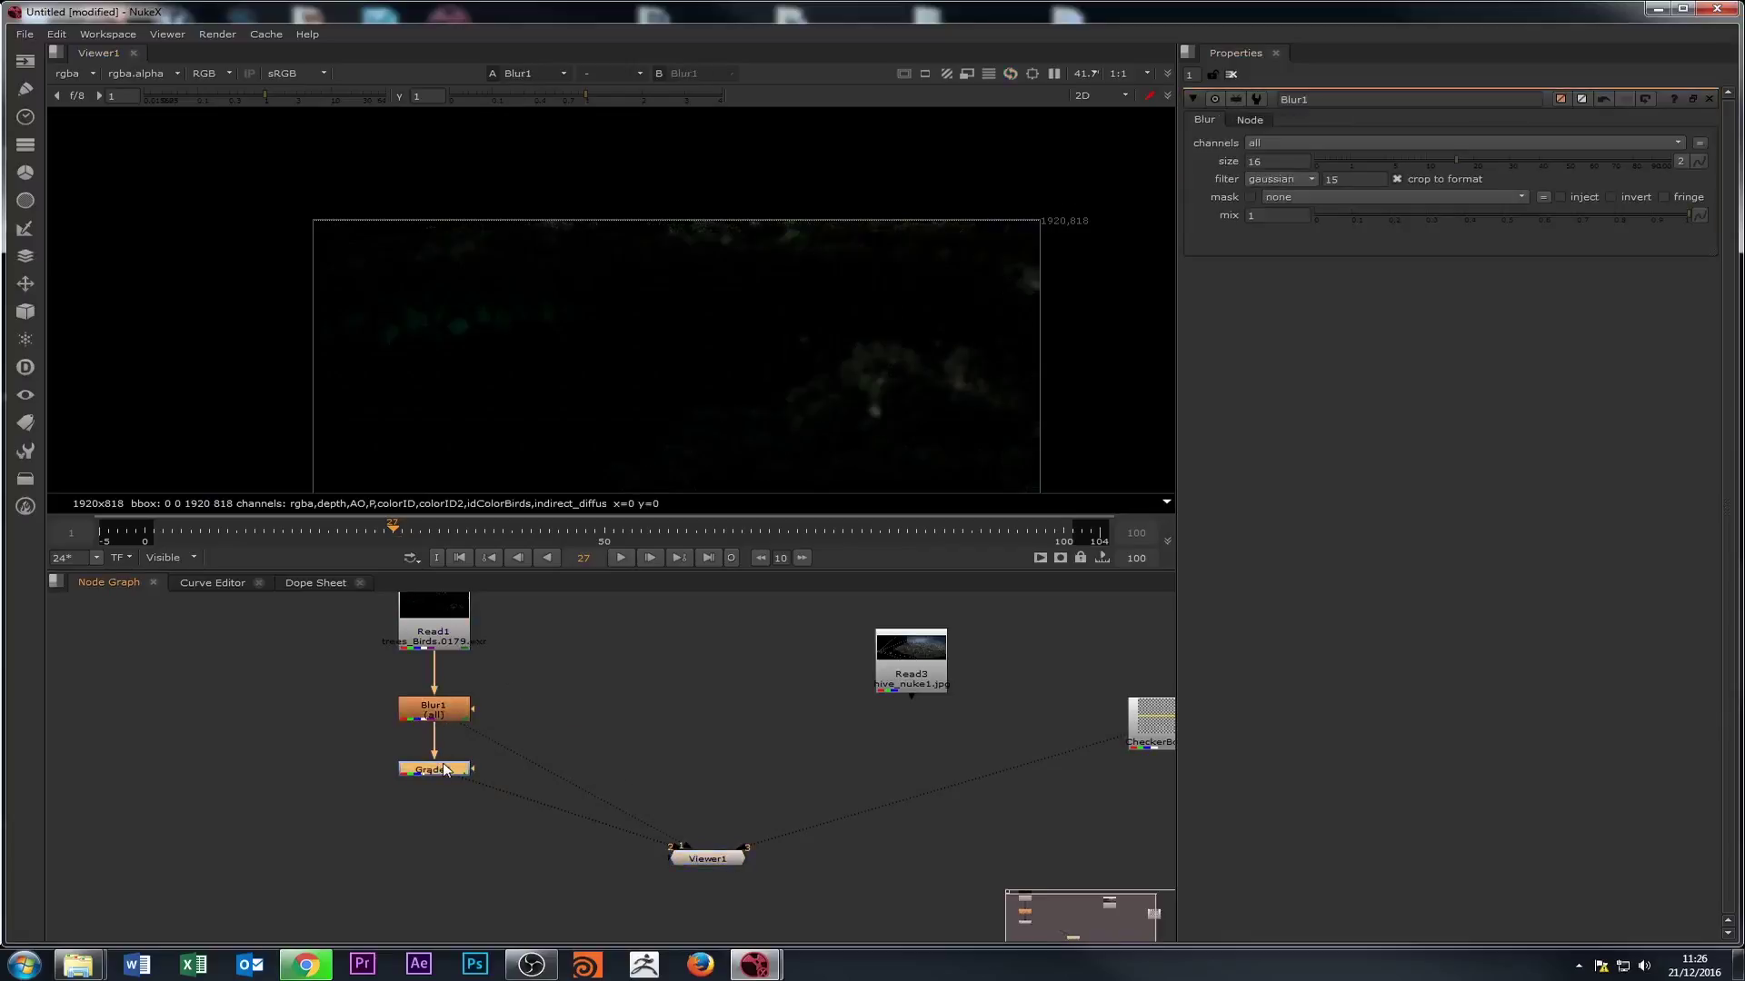
click(527, 845)
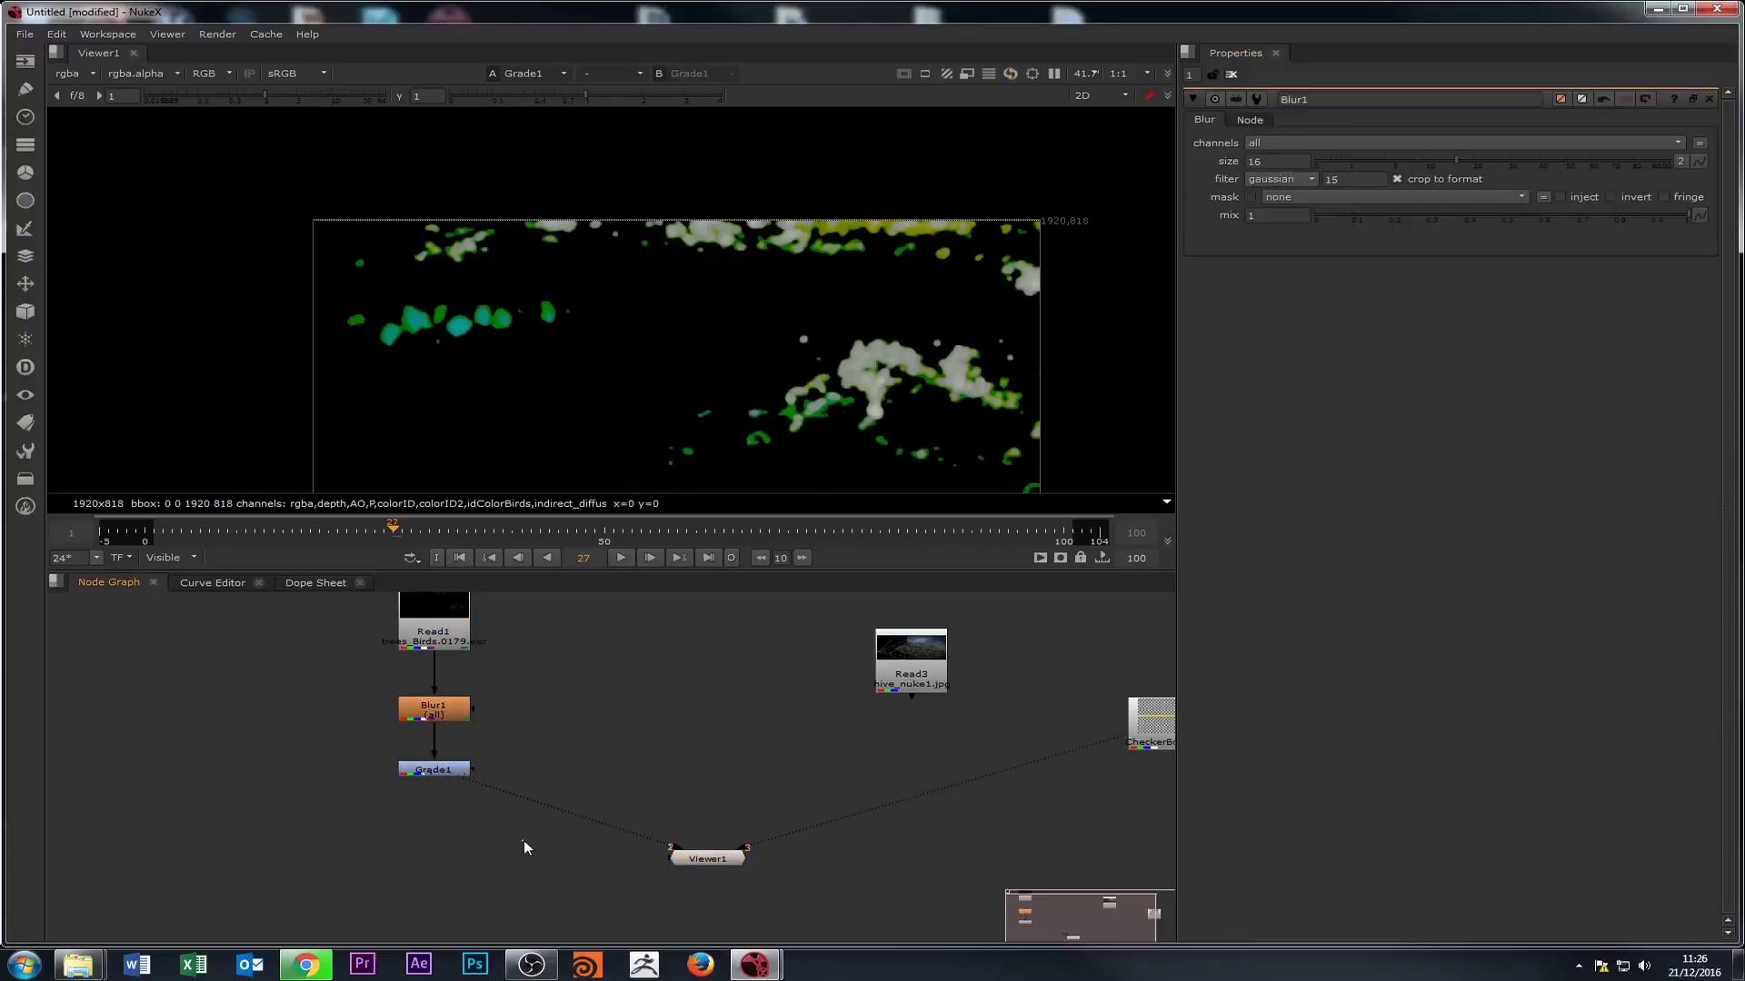
- Open Grade1's properties and examine its output through the viewer's input 1
key(Tab)
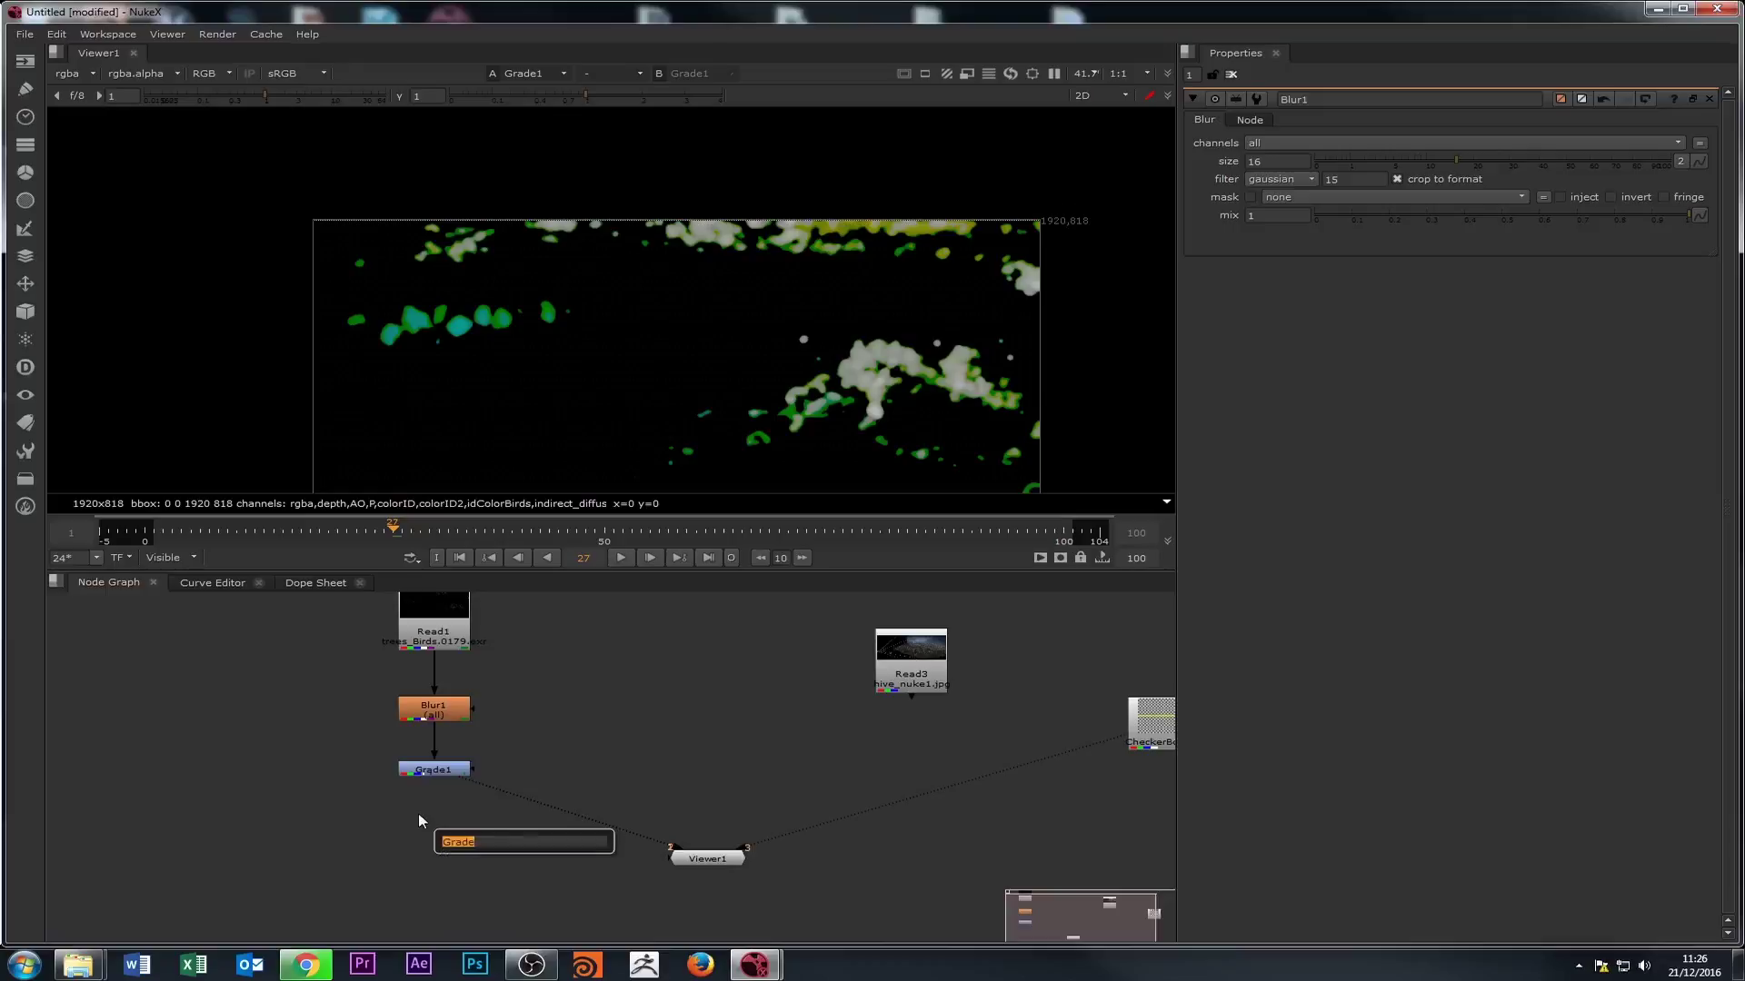
key(Escape)
double_click(433, 771)
scroll(888, 327, up, 4)
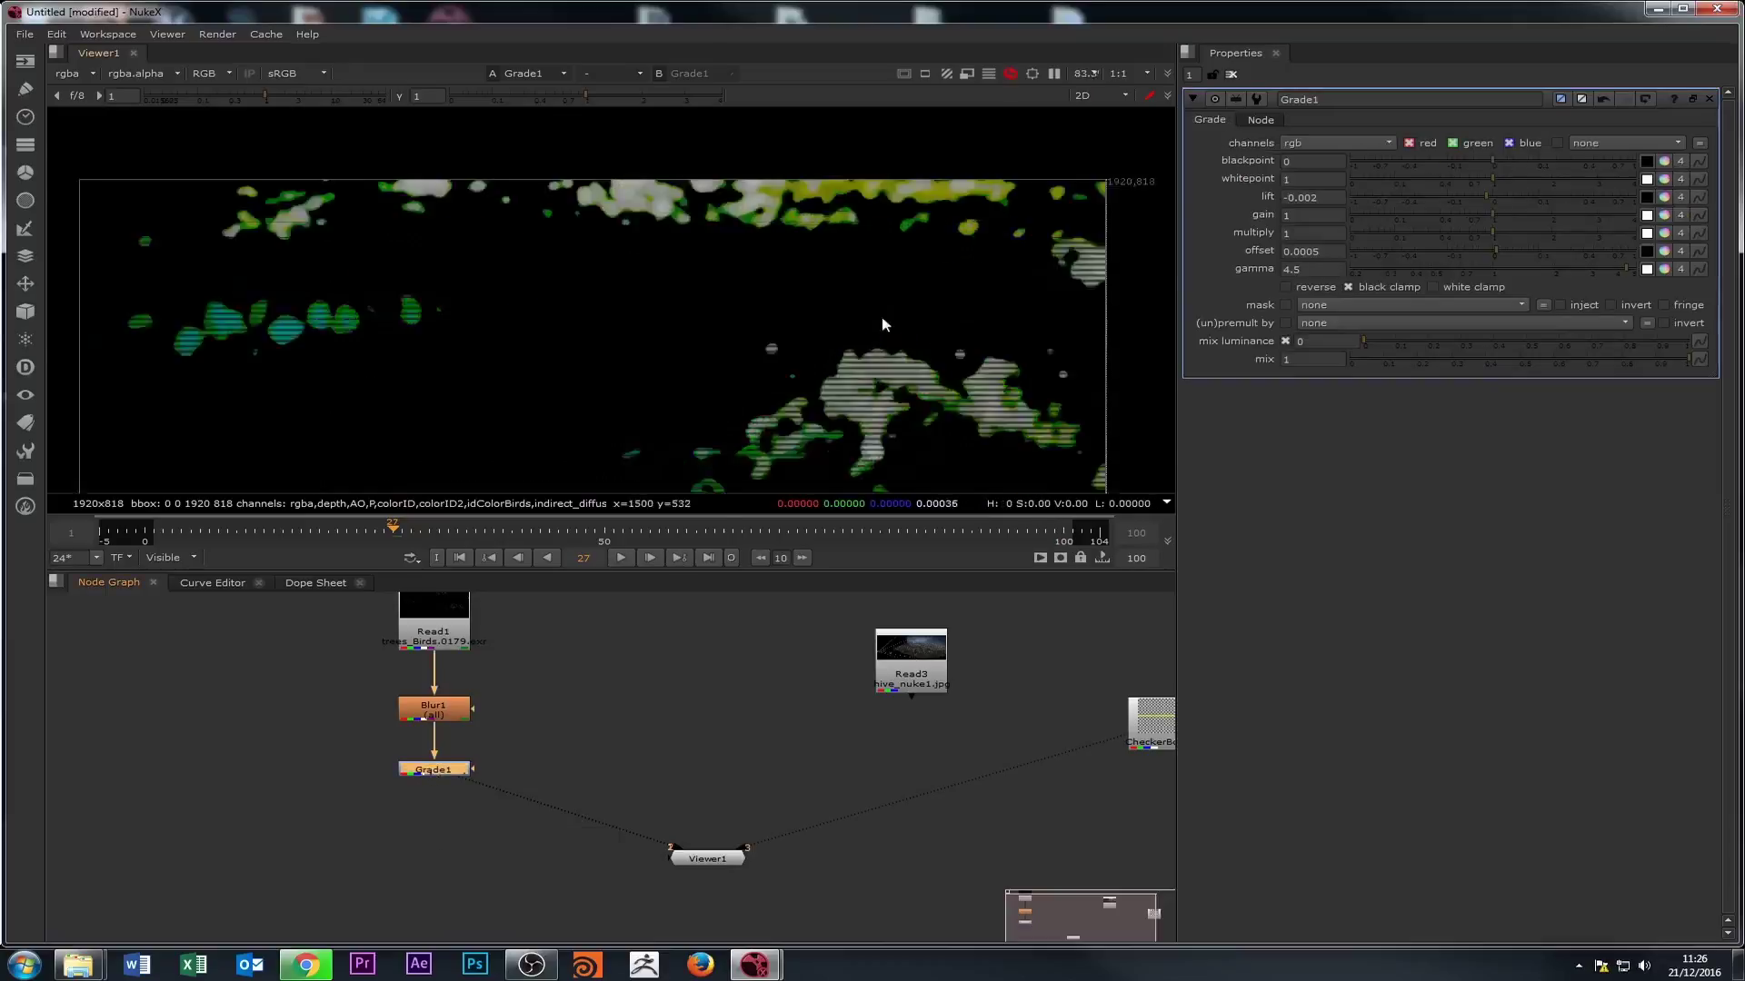
scroll(742, 327, down, 3)
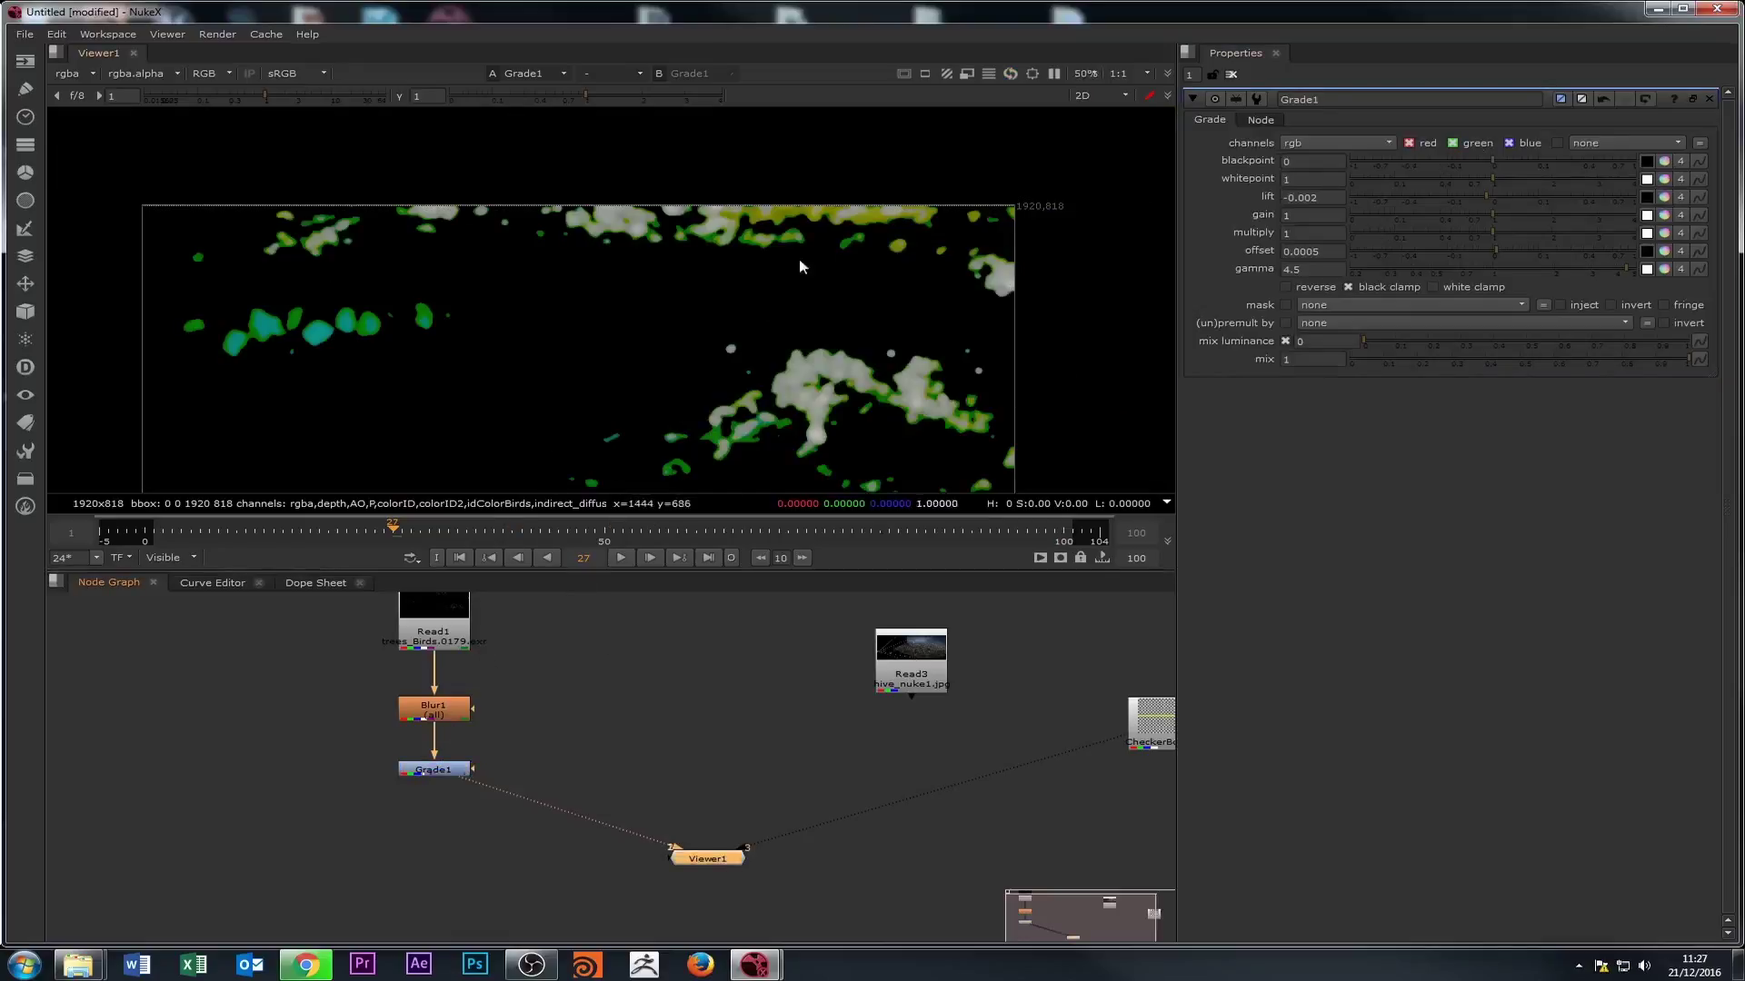
scroll(799, 259, down, 2)
click(434, 621)
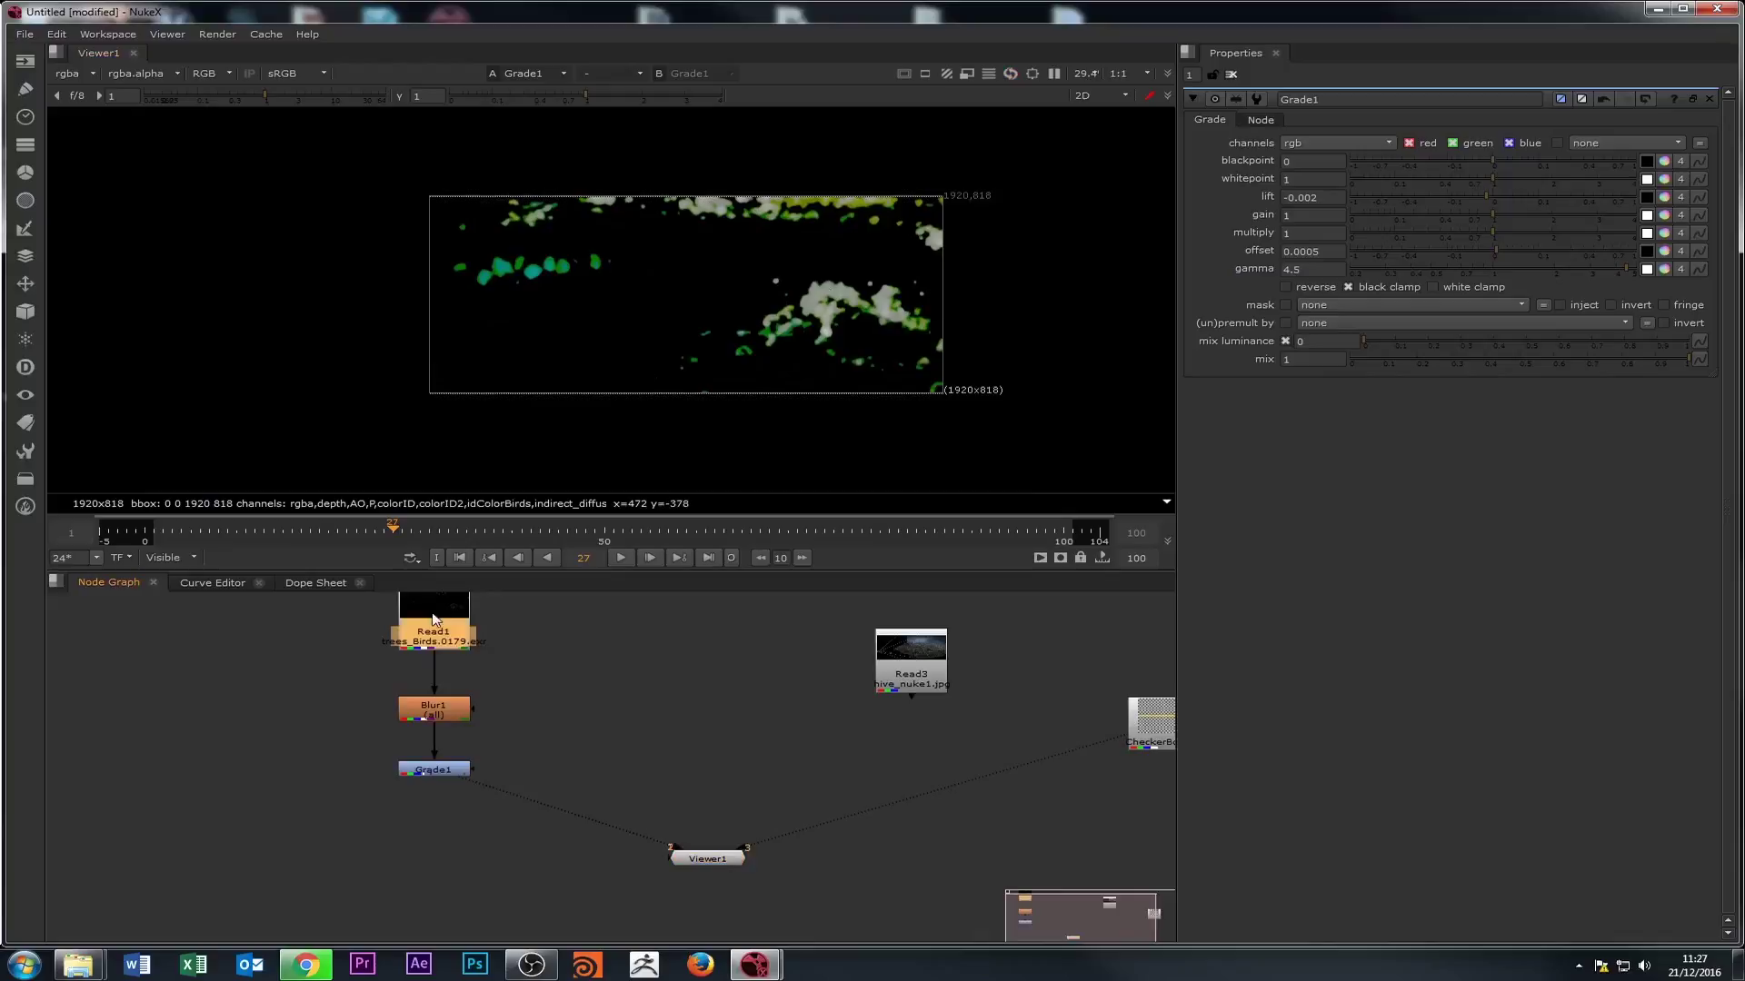
click(406, 711)
click(430, 772)
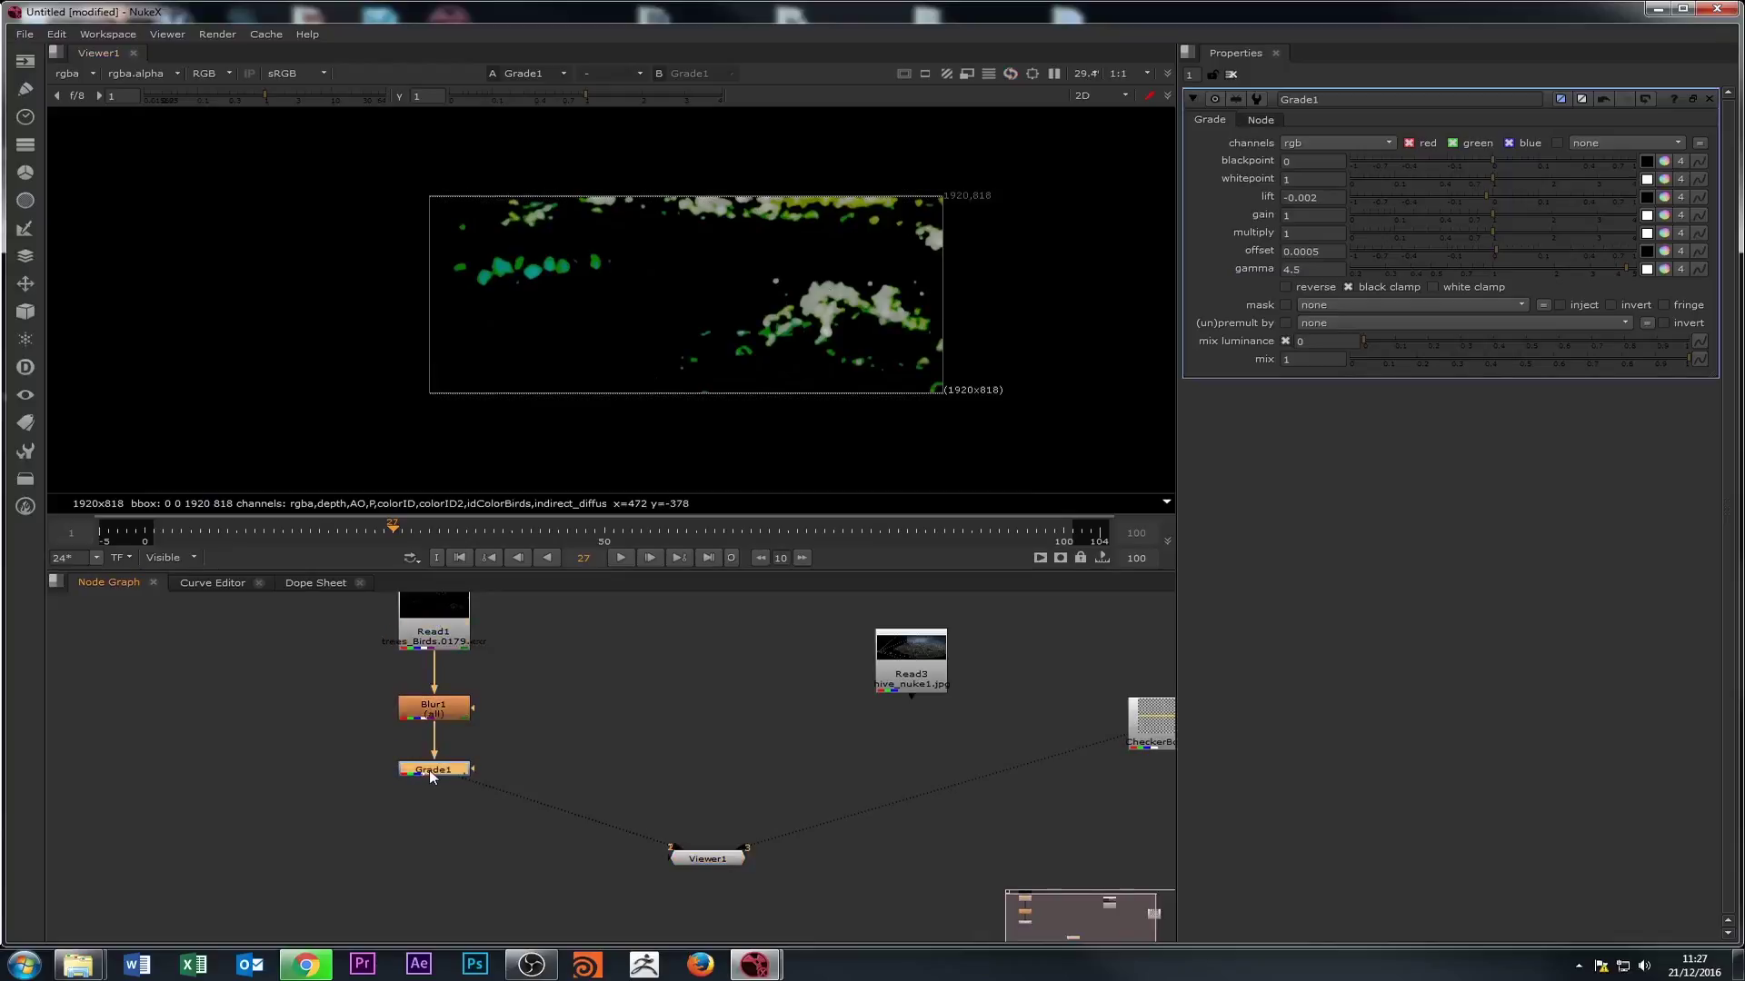
key(1)
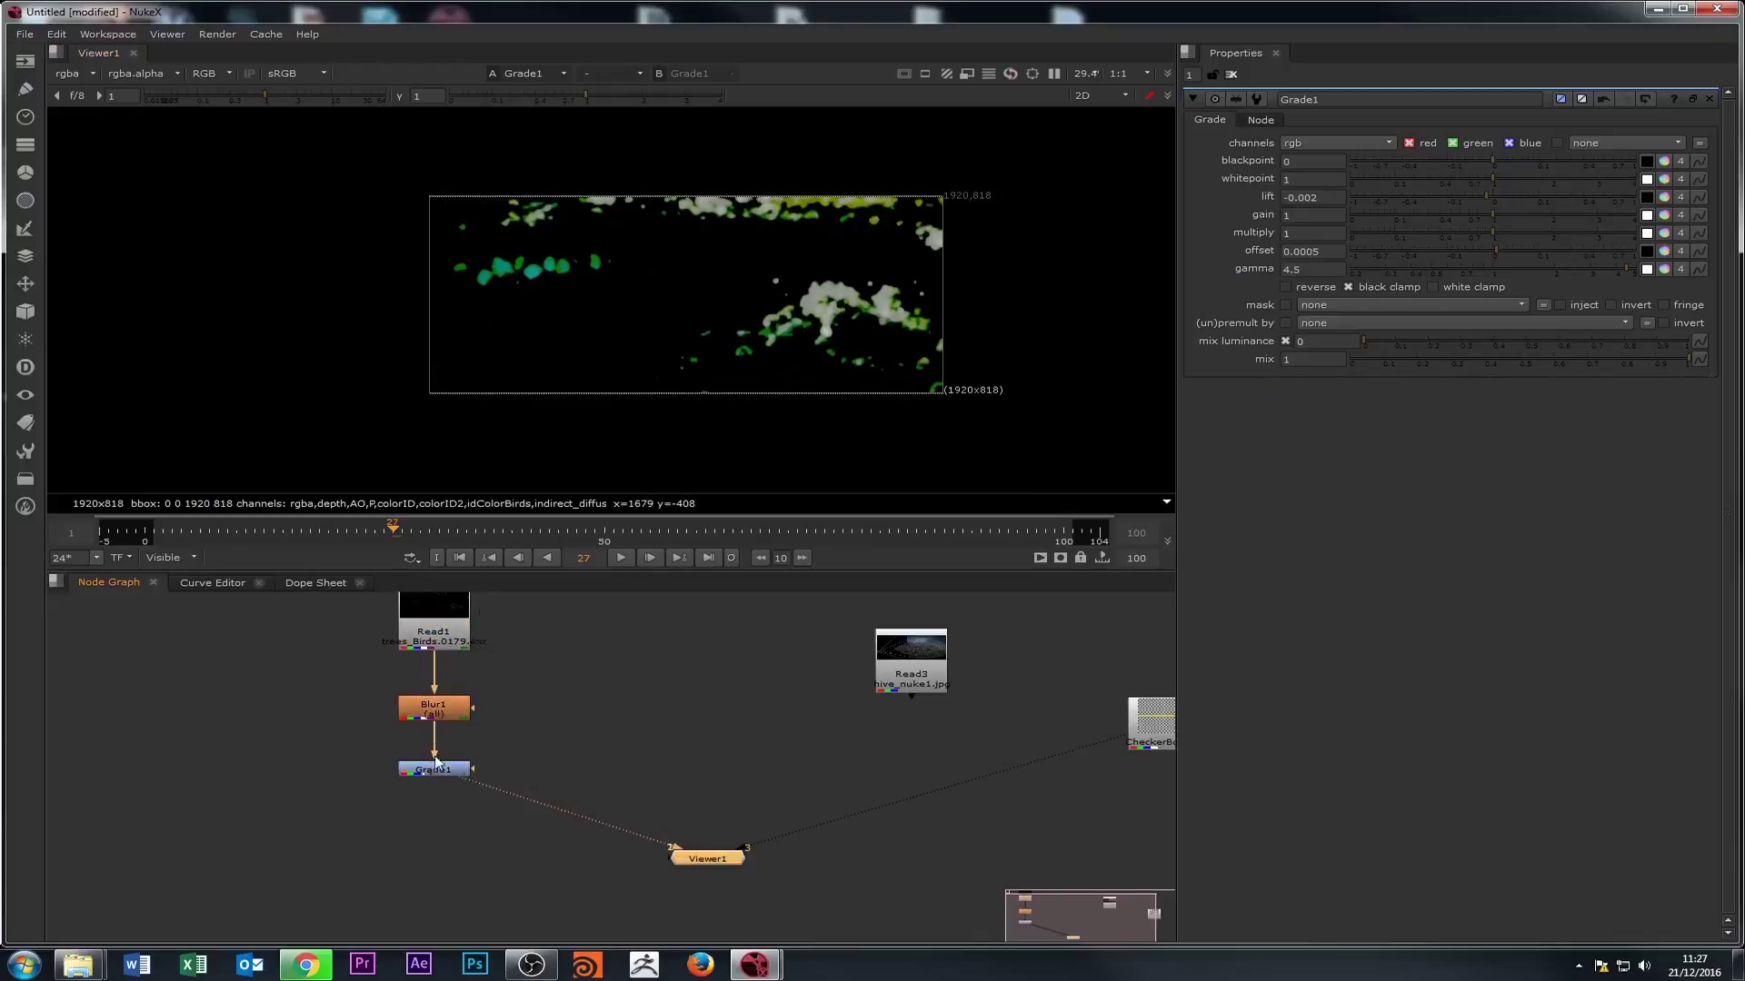
click(436, 765)
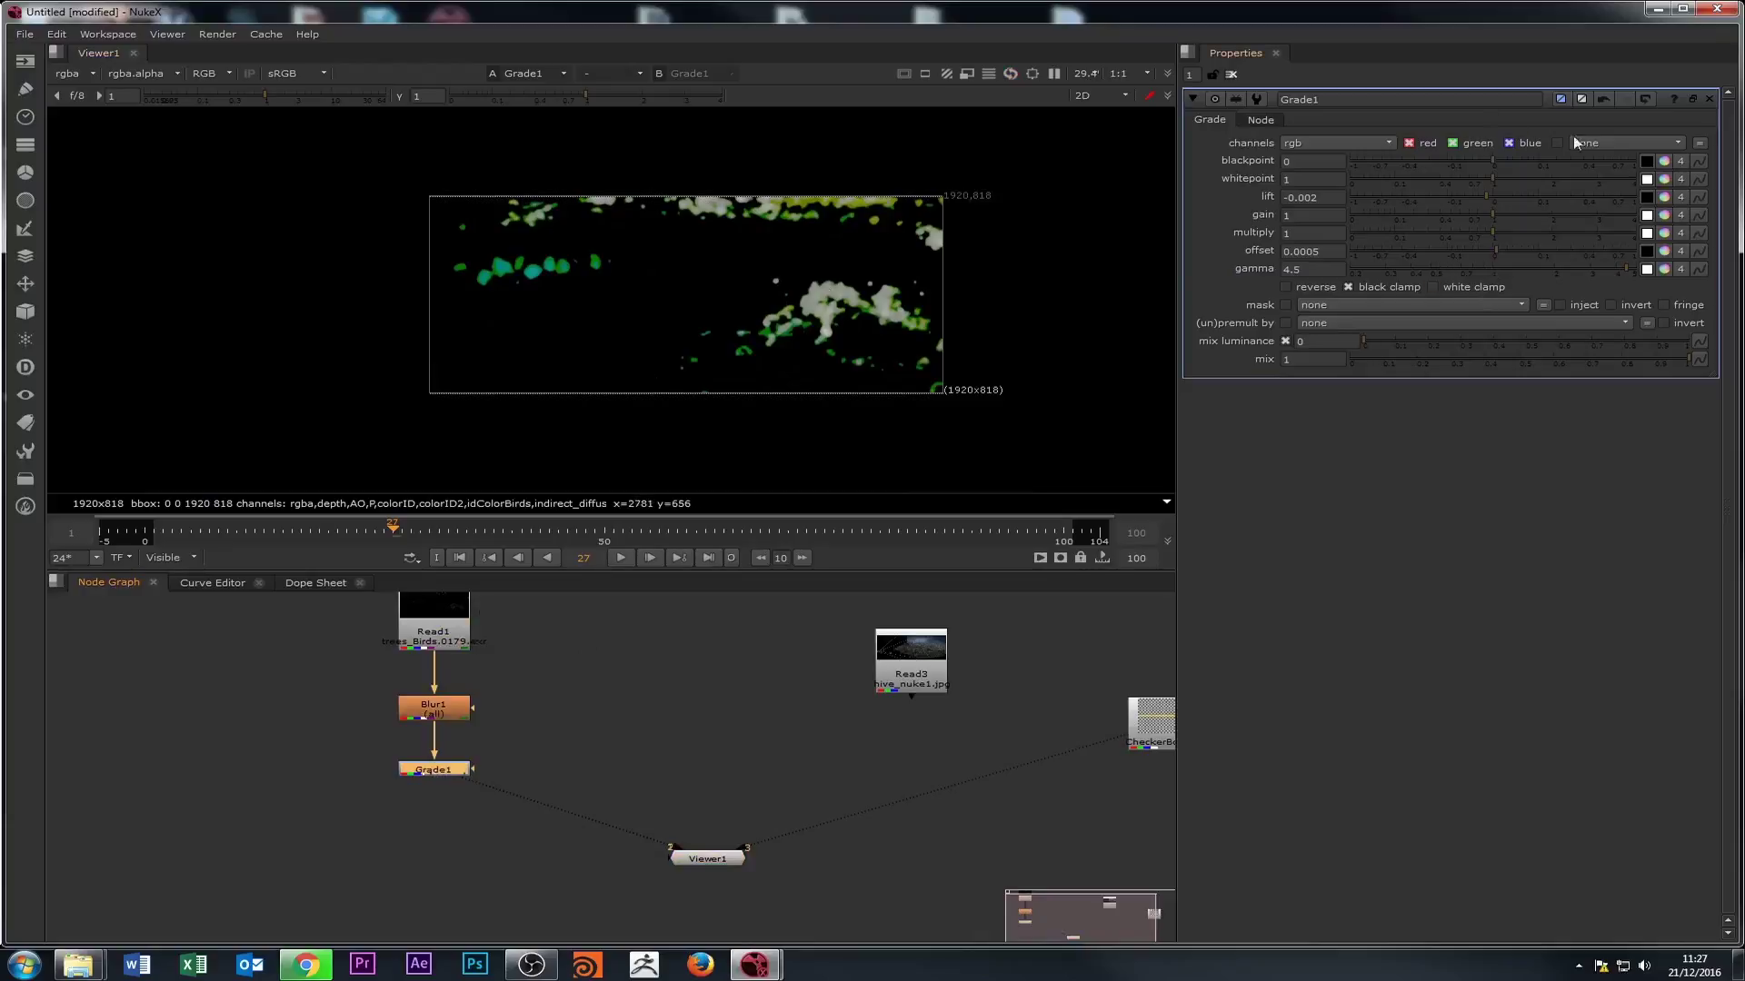
- Undo Grade1's last offset change, and revert the node's knobs
click(1605, 100)
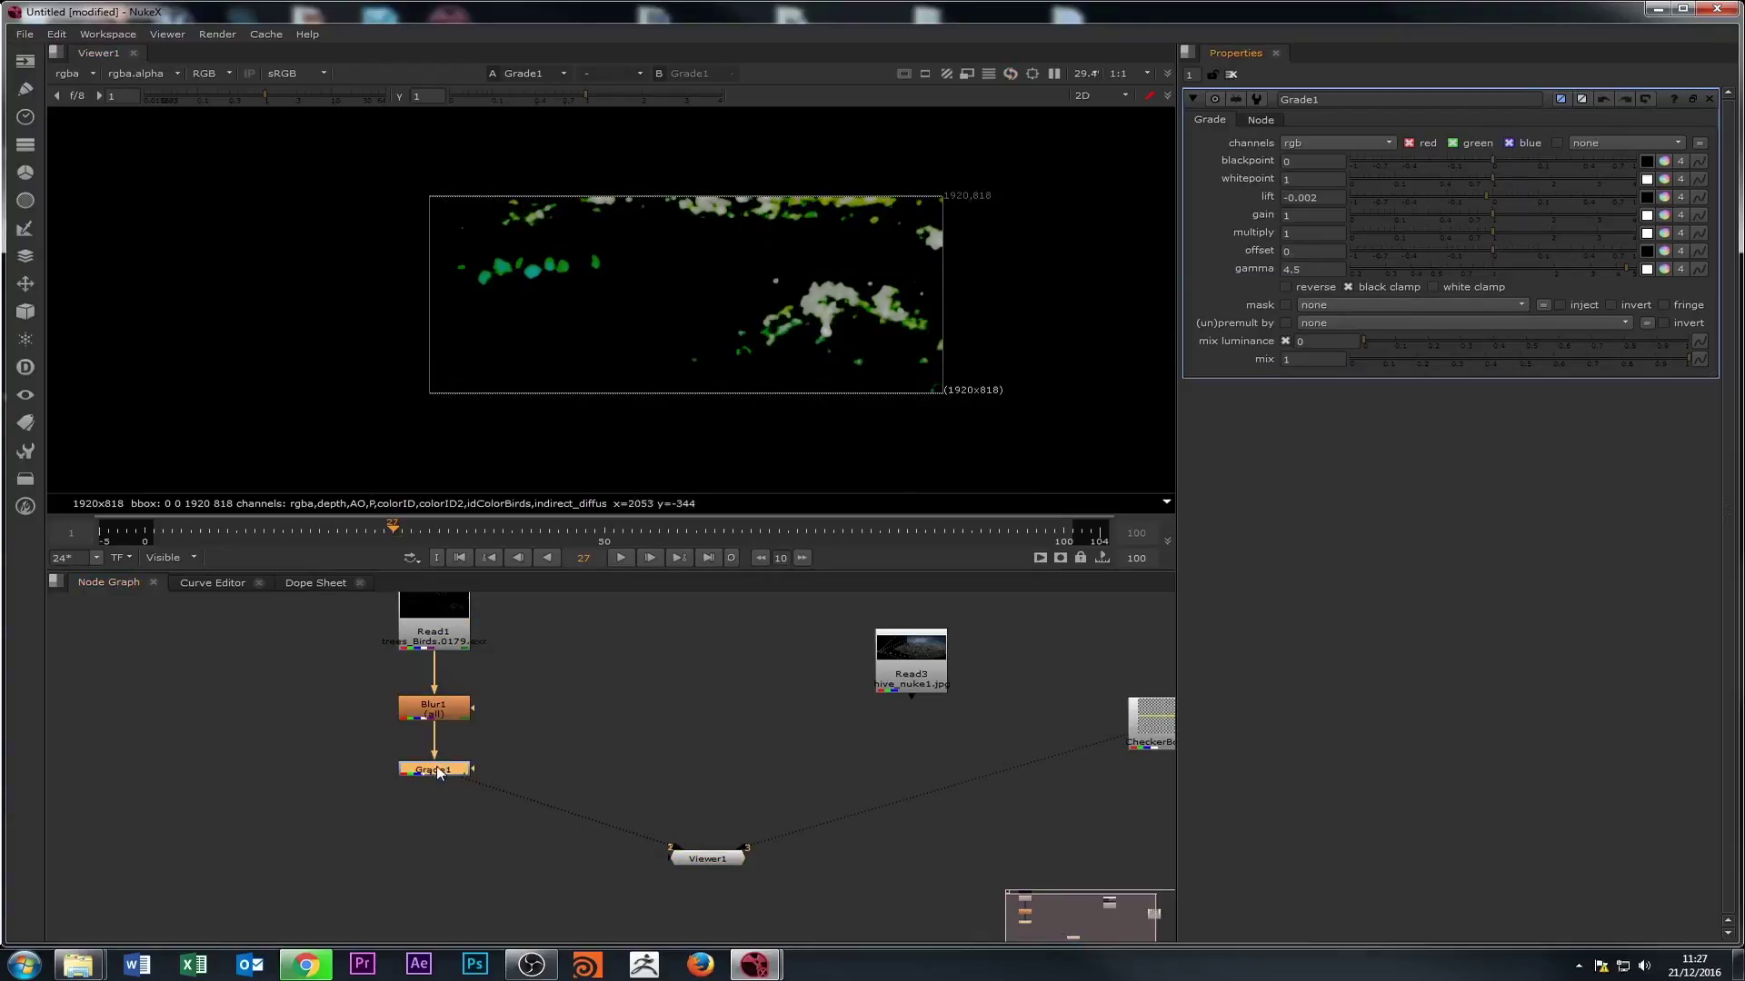
right_click(1318, 161)
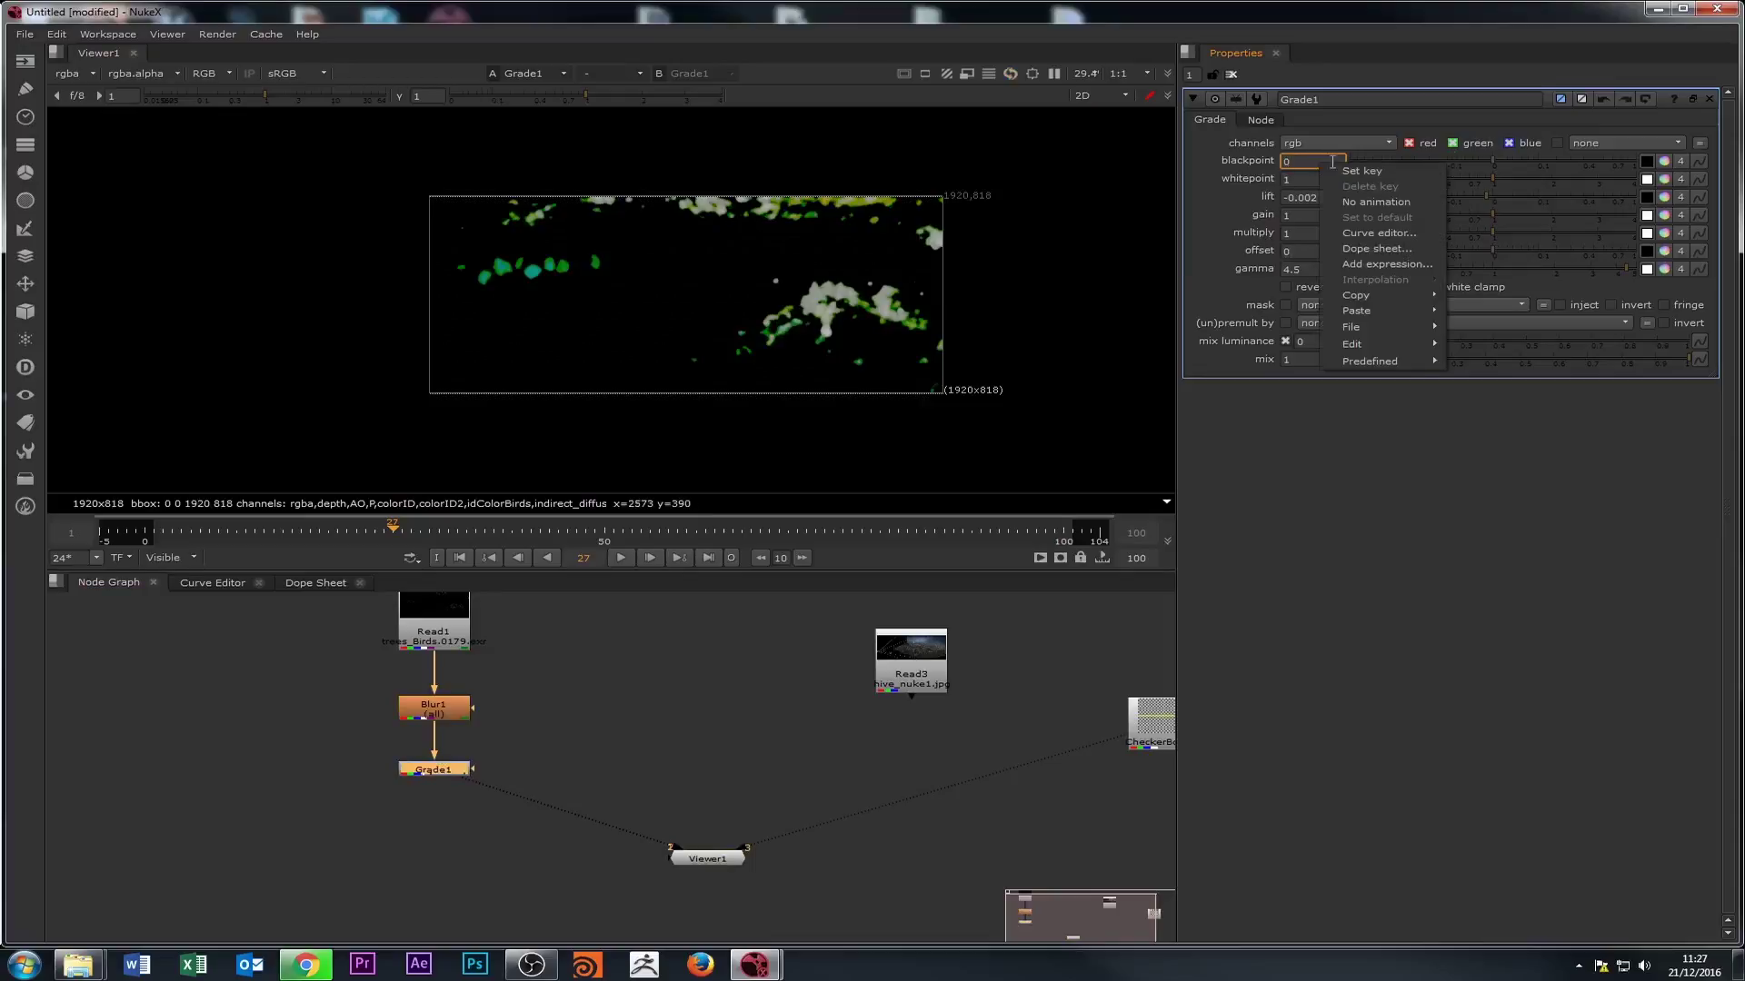
right_click(1259, 168)
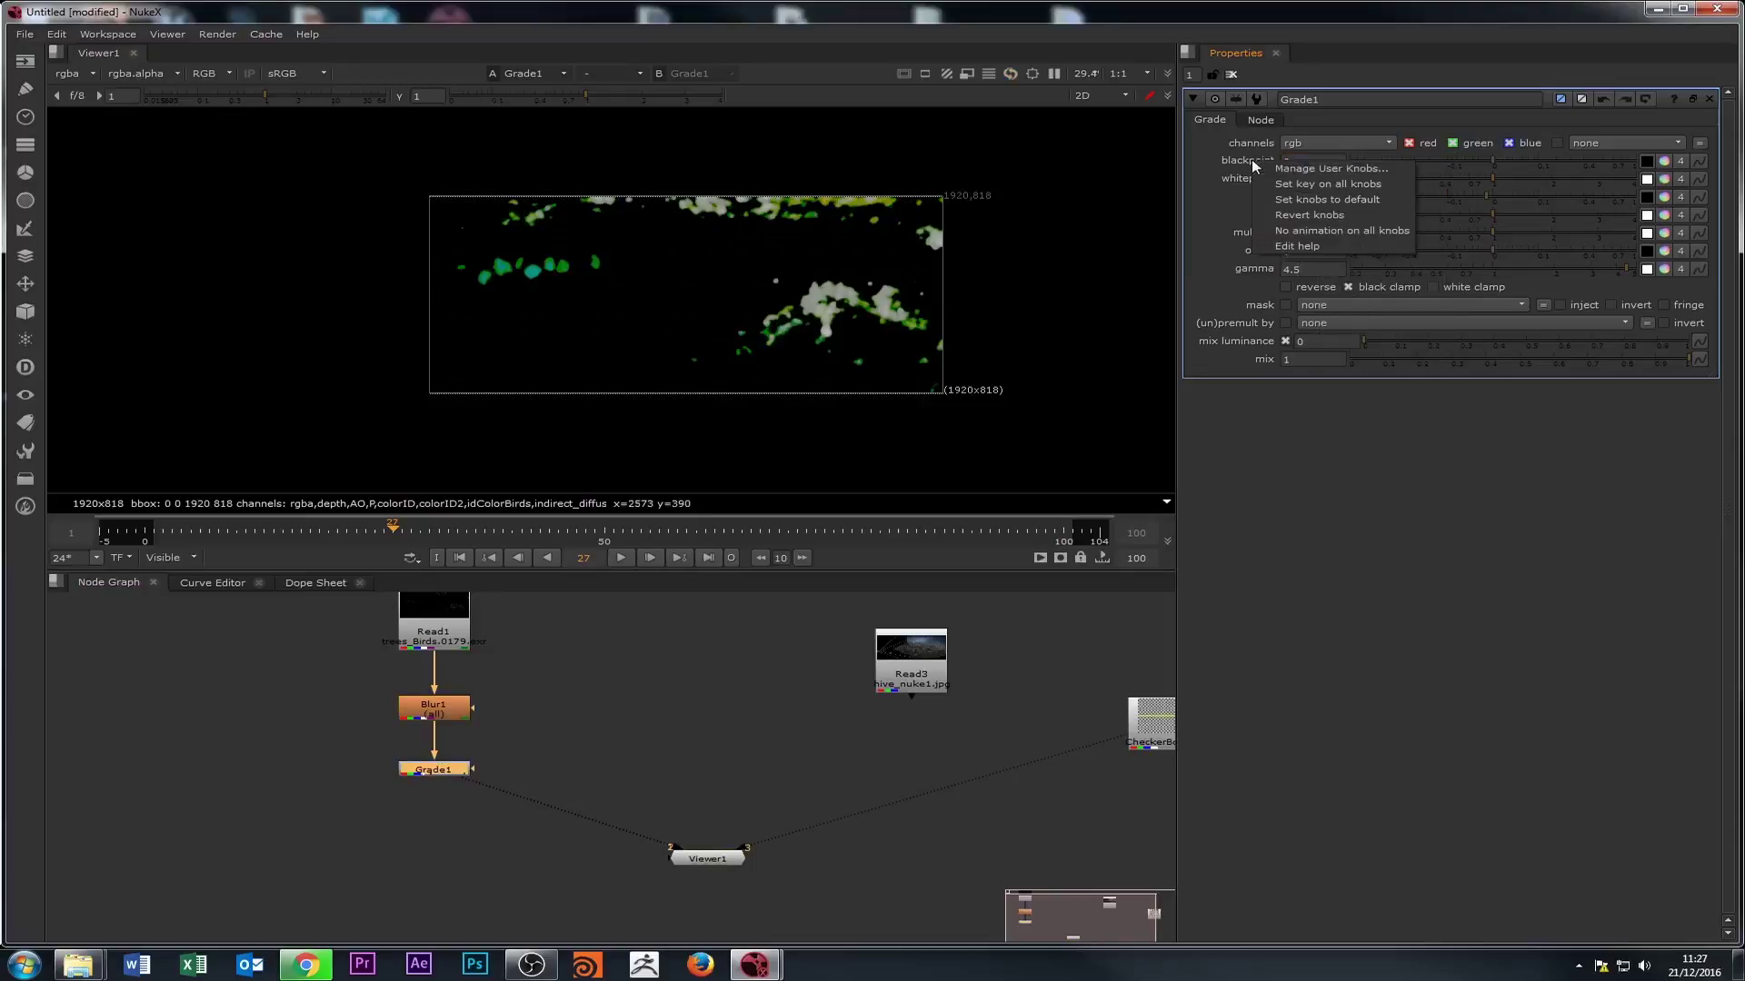
click(1272, 215)
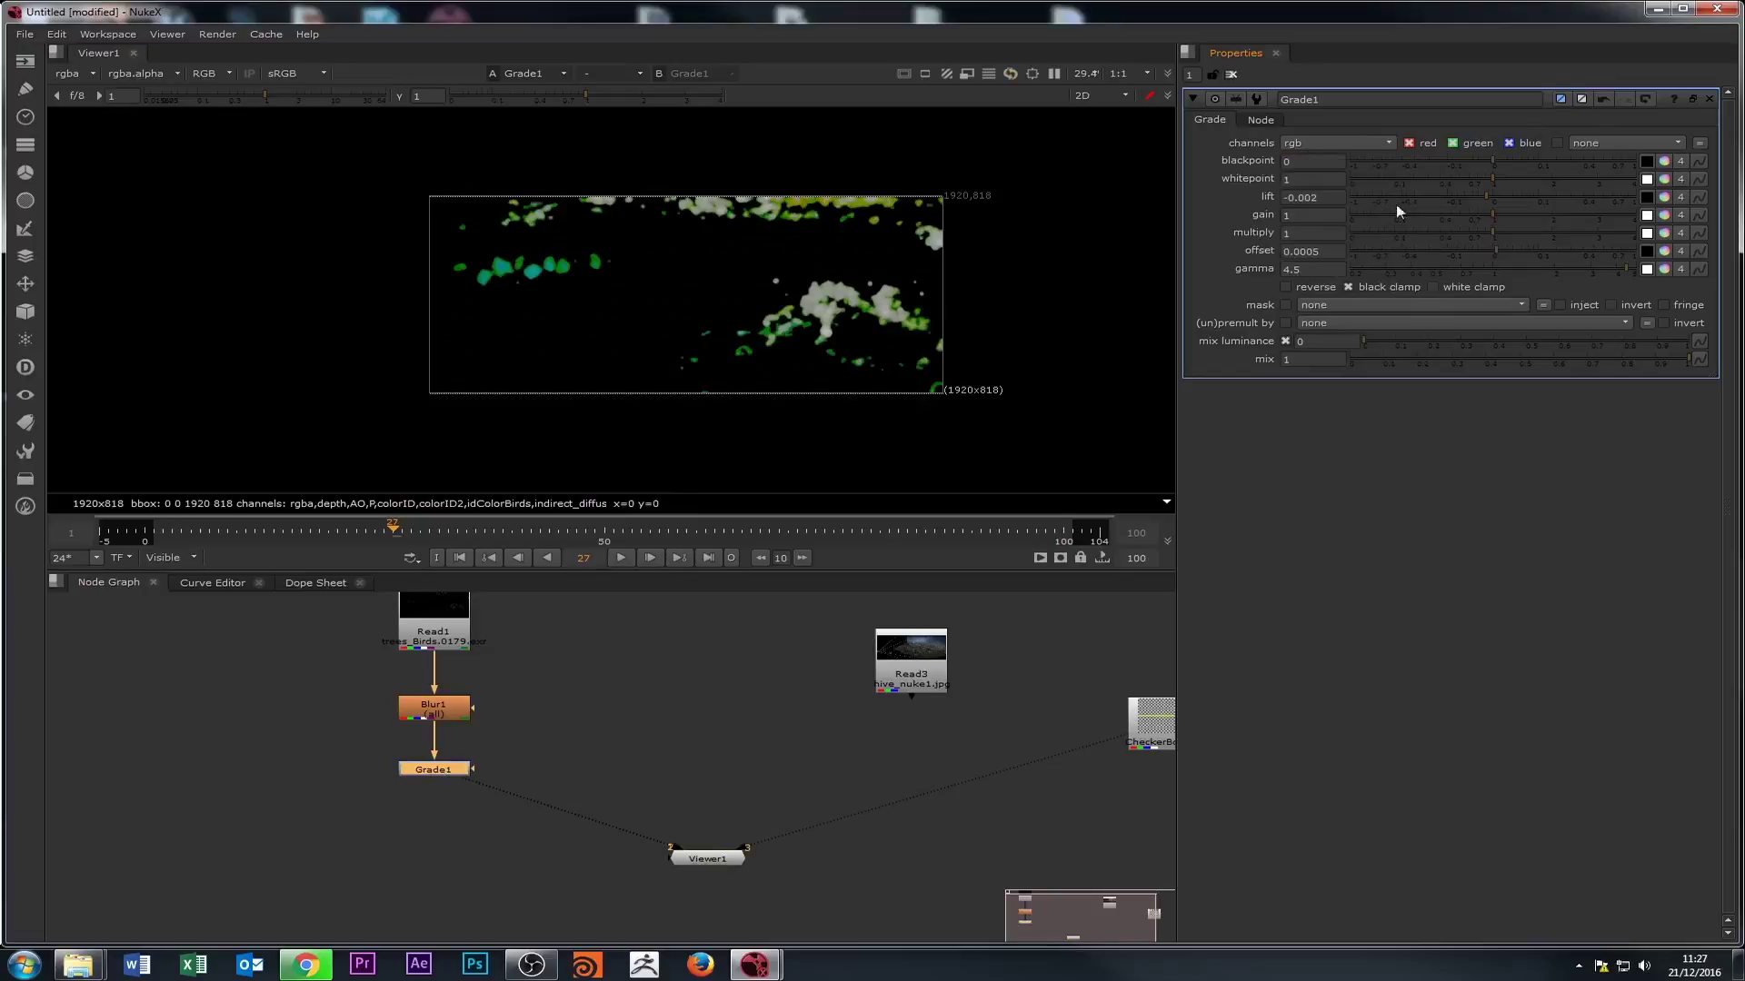
- Reset all of Grade1's knobs to their defaults and set its gamma to 1.7
right_click(1246, 168)
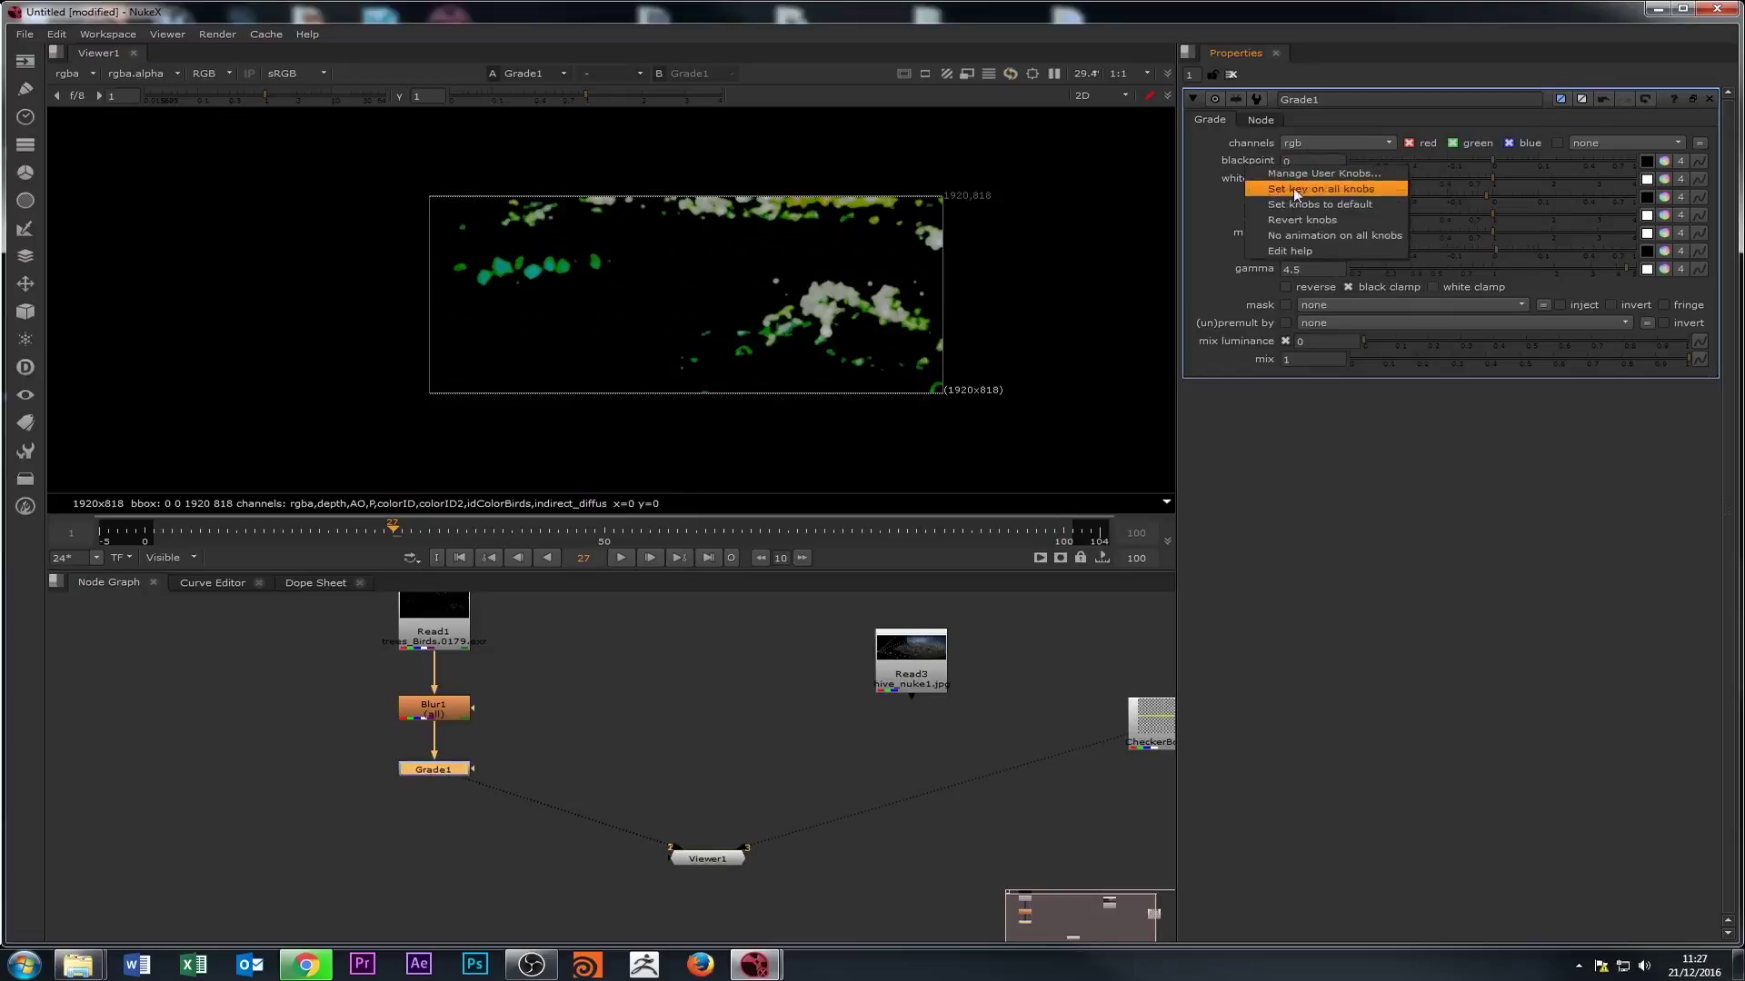
click(1319, 205)
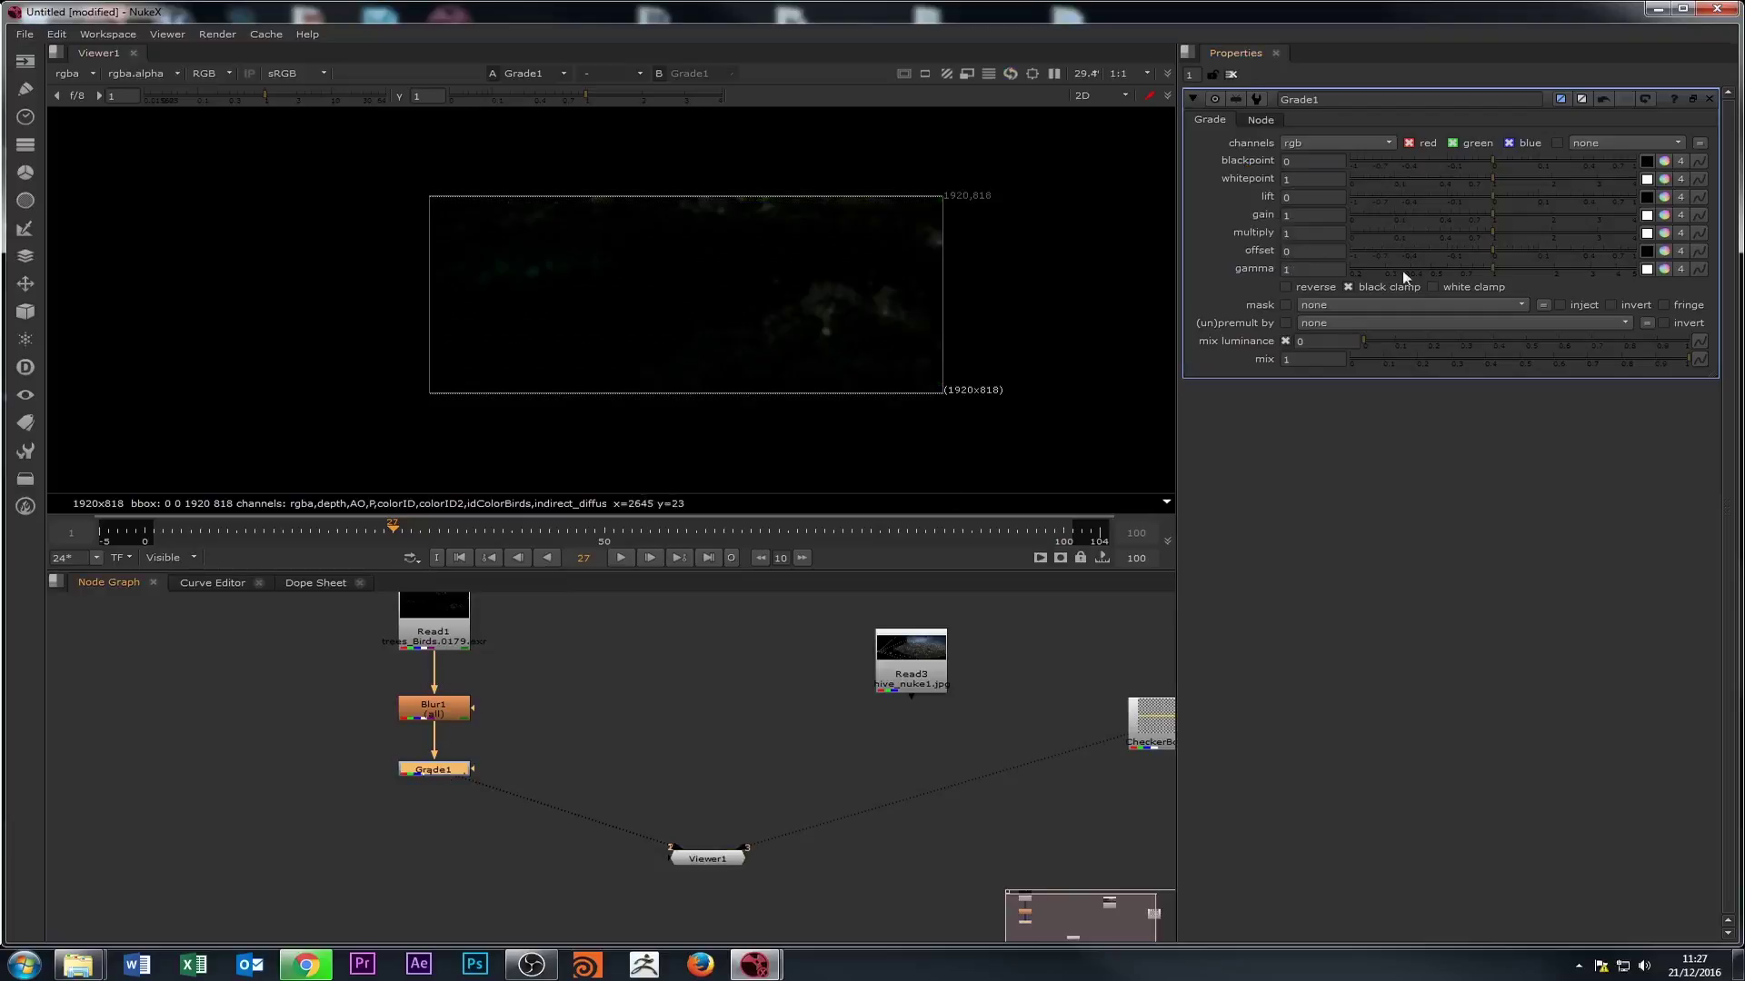
drag(1484, 269, 1540, 267)
scroll(718, 259, up, 3)
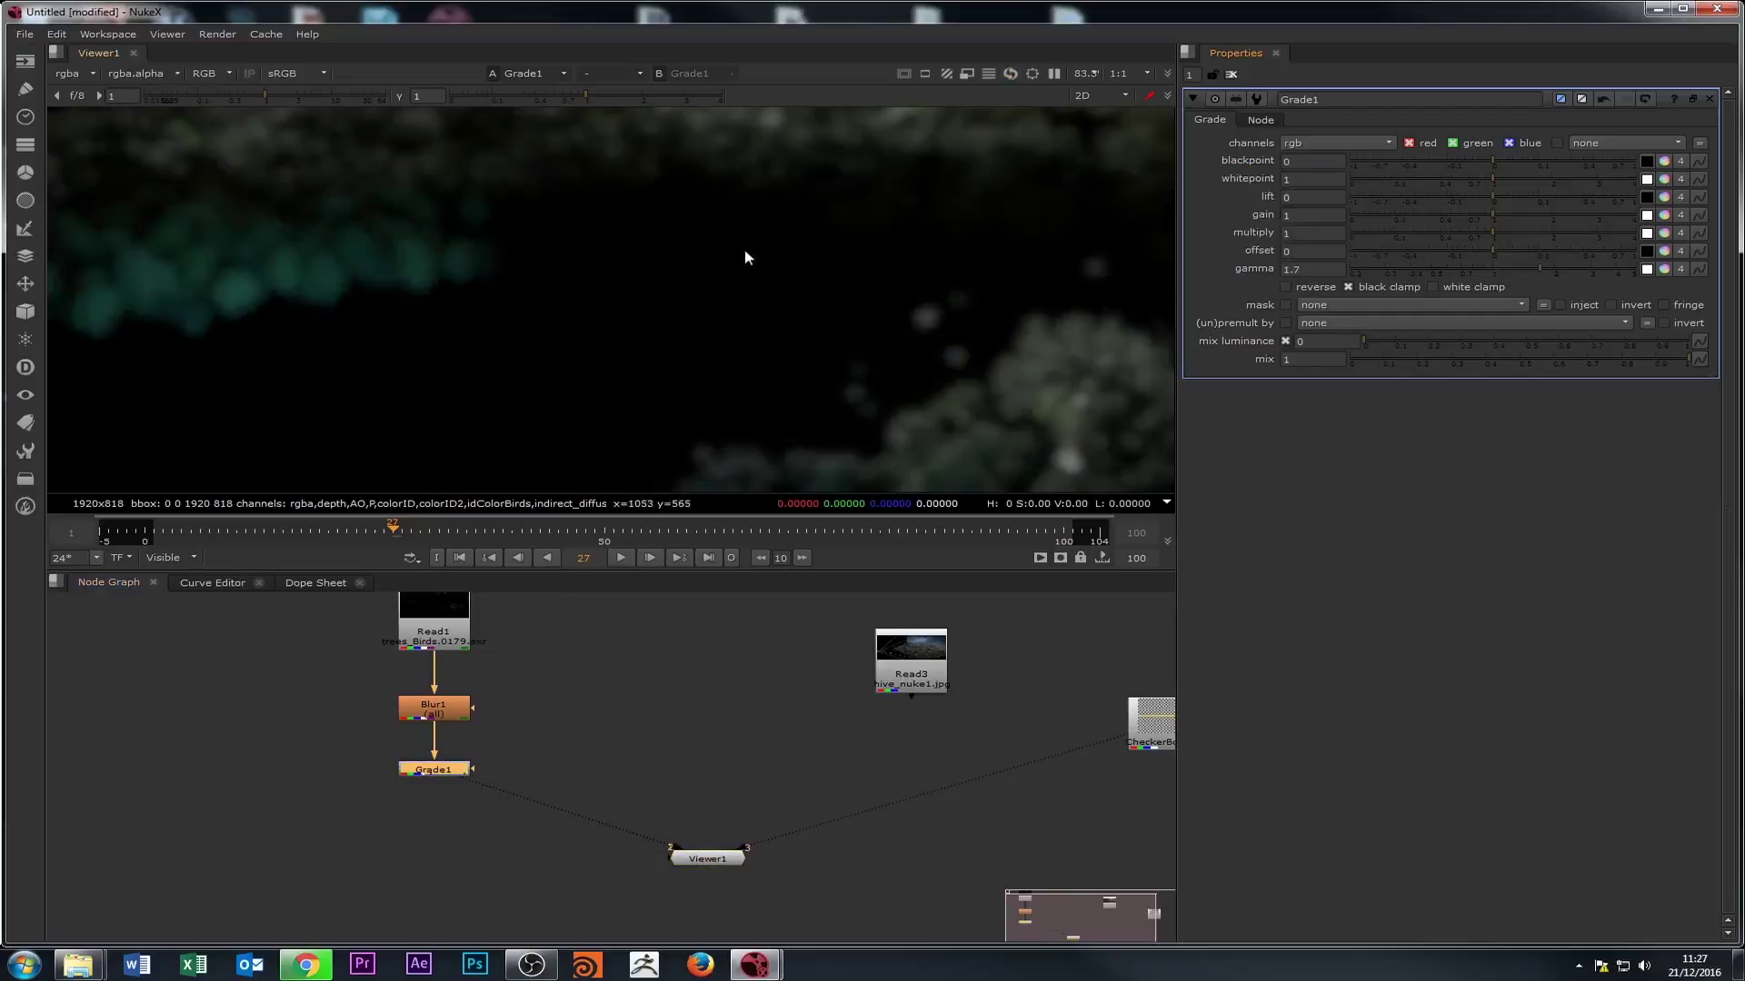
scroll(740, 251, down, 2)
scroll(736, 250, down, 2)
middle_drag(724, 242, 588, 288)
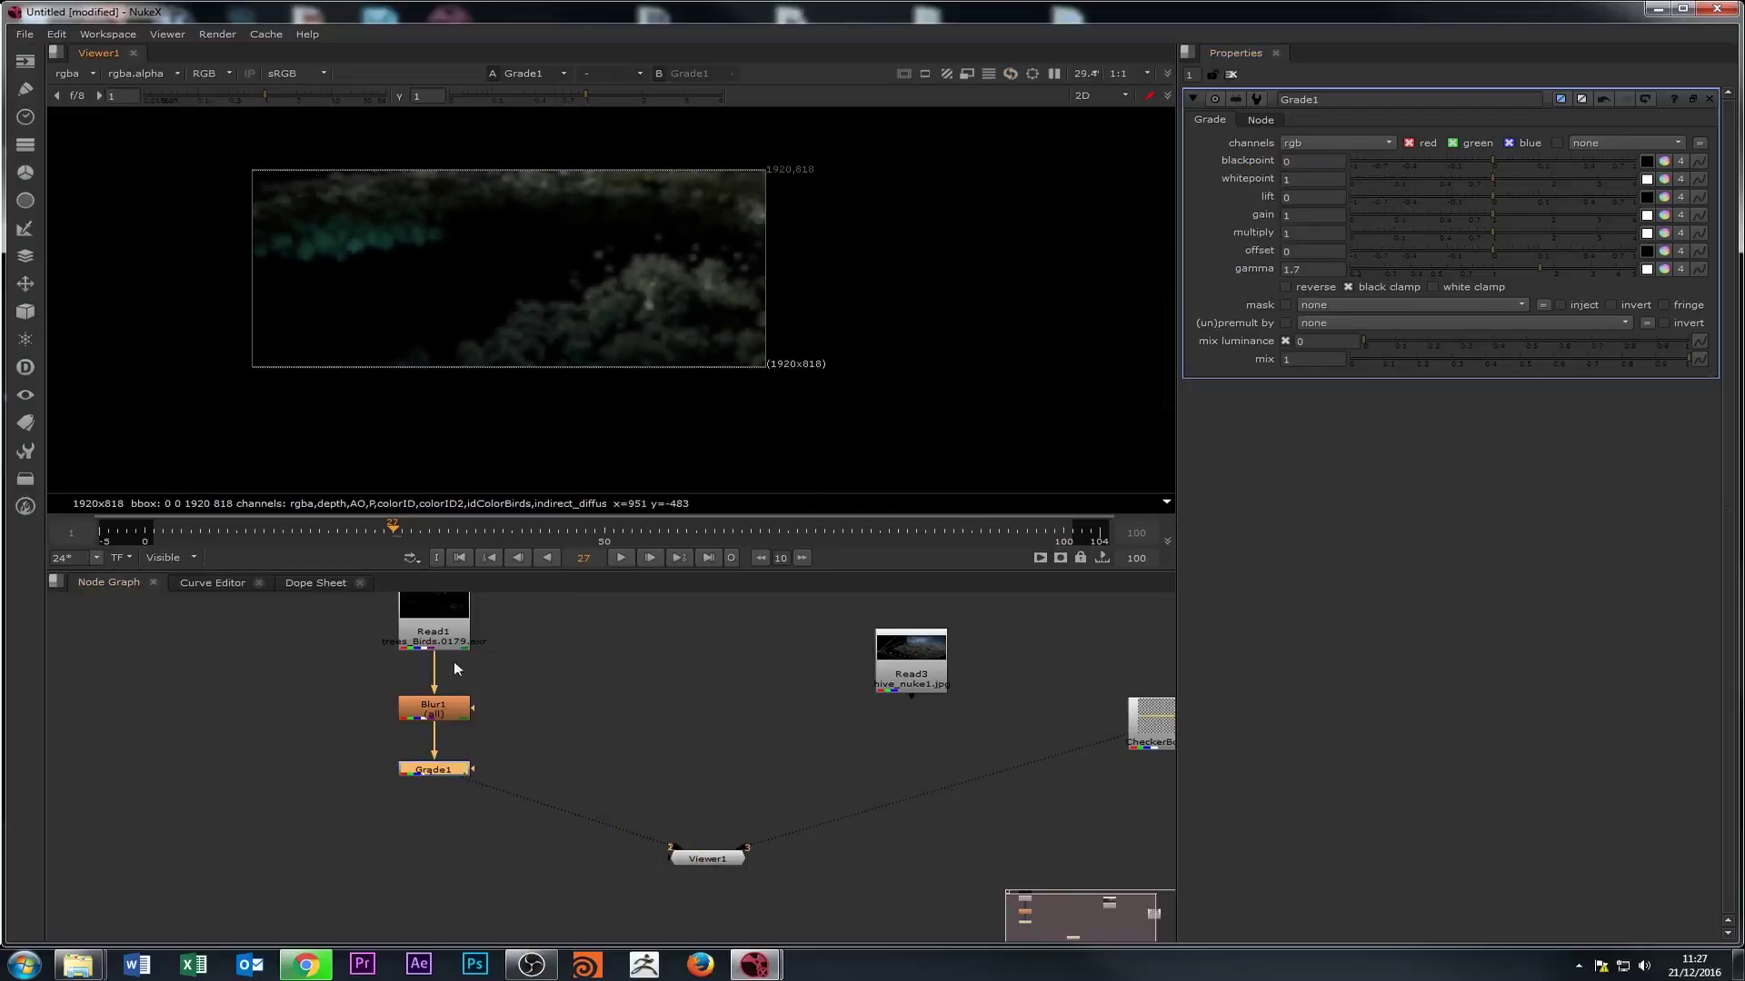
- Move the Viewer1 node farther from Grade1 to make room below the chain
middle_drag(582, 767, 605, 718)
drag(712, 812, 810, 861)
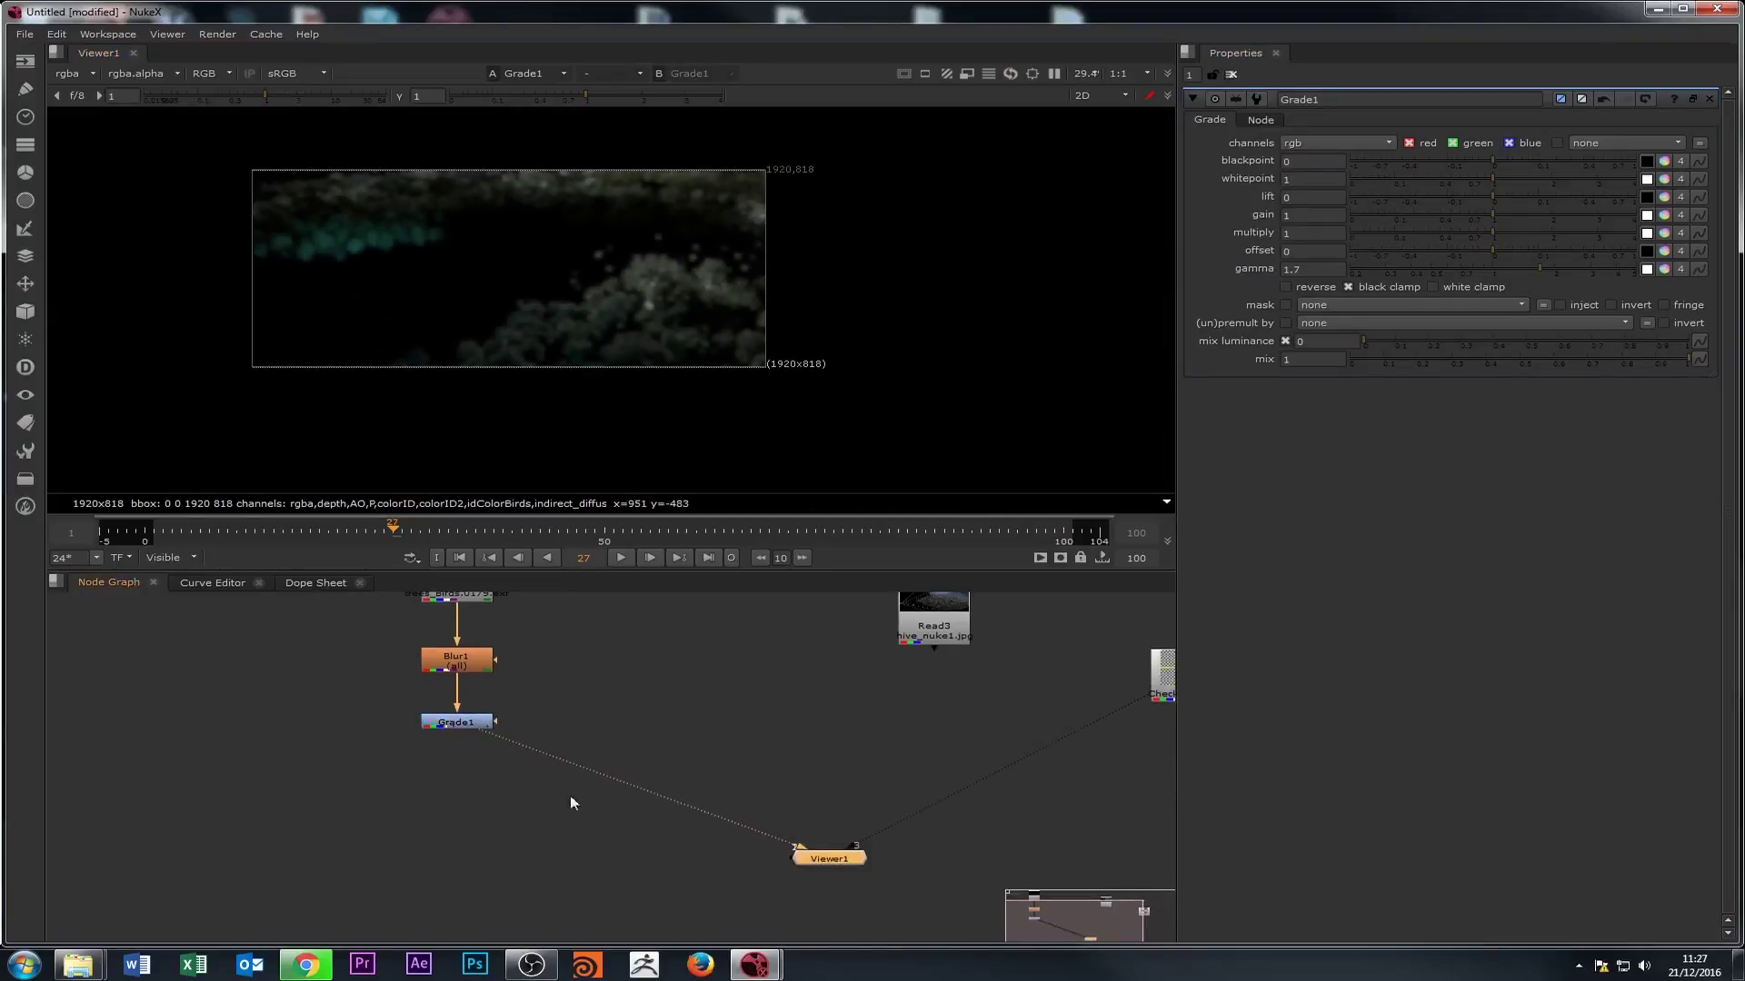
click(528, 789)
click(33, 60)
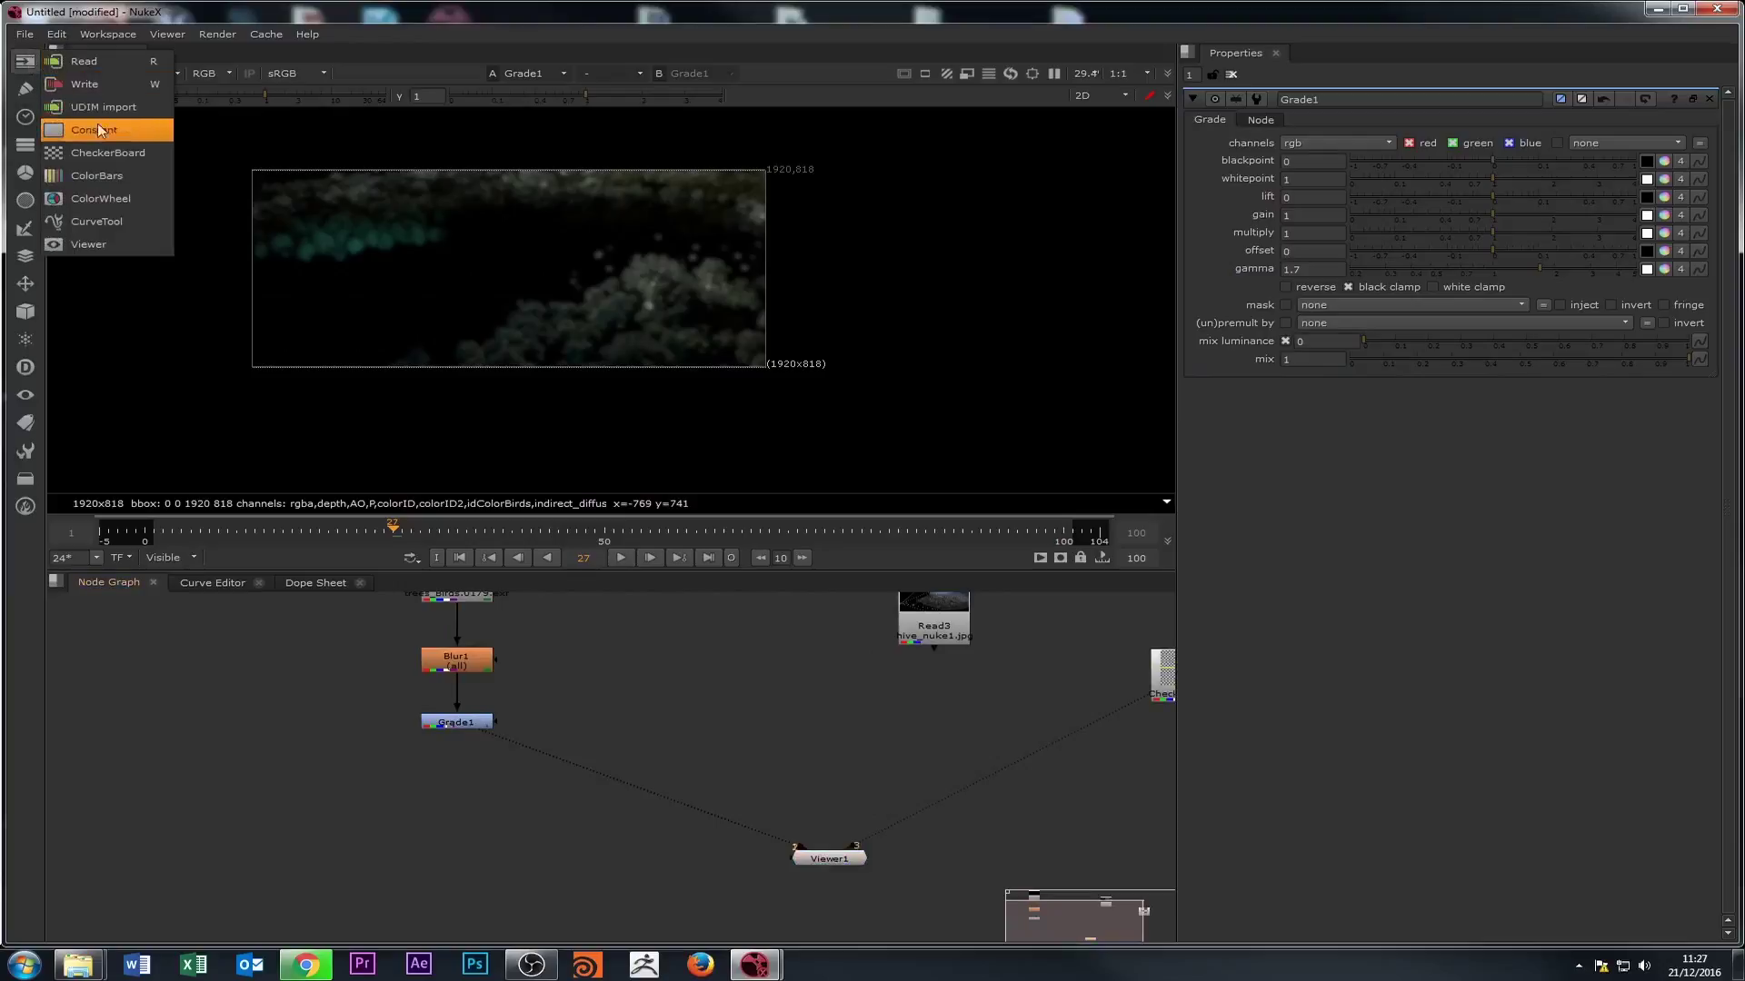
click(26, 91)
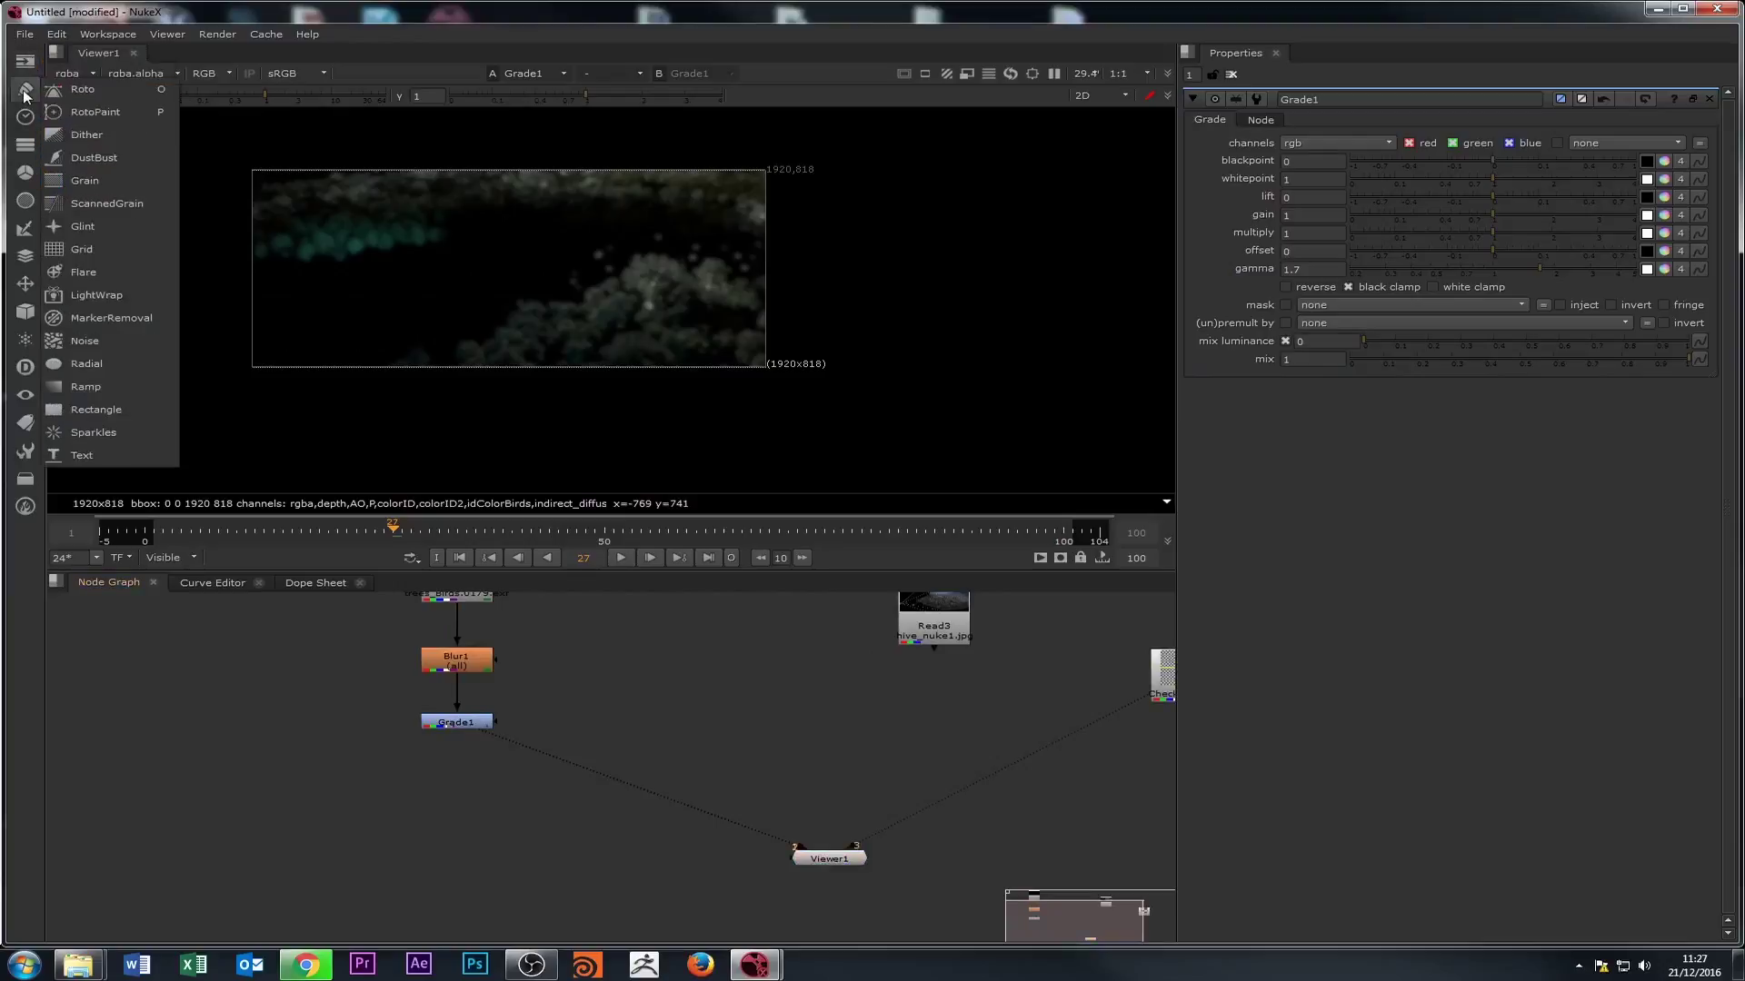
click(26, 116)
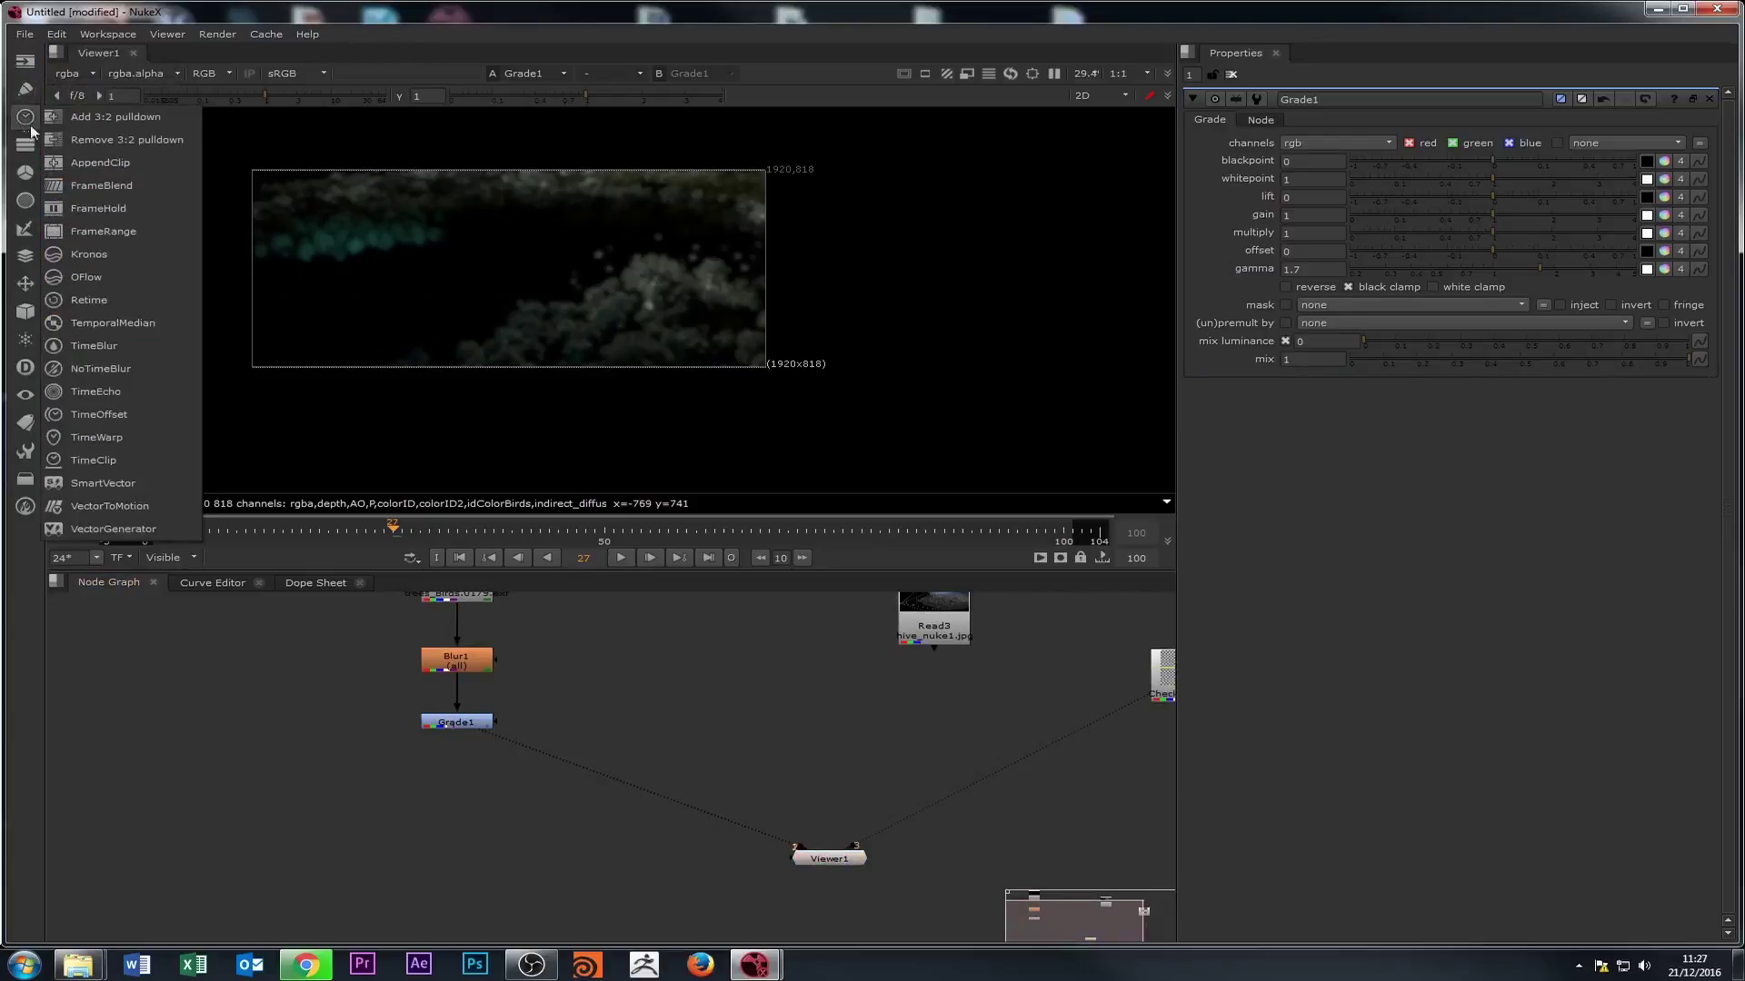
click(25, 153)
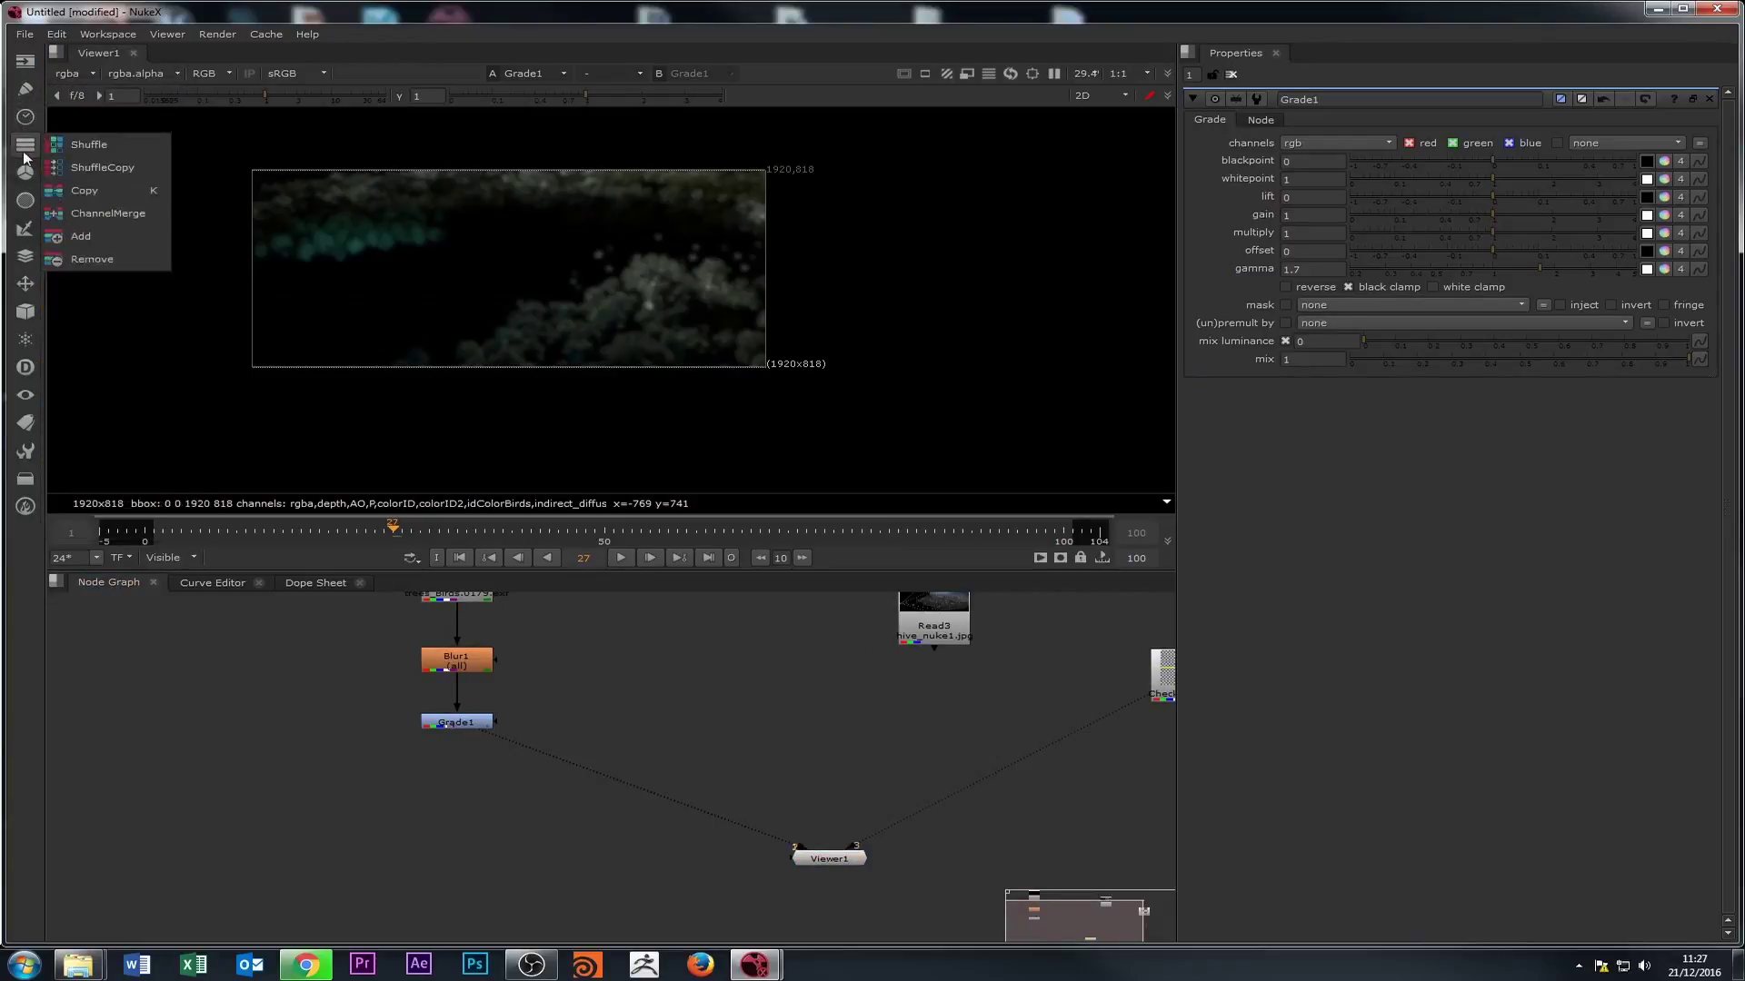
click(26, 172)
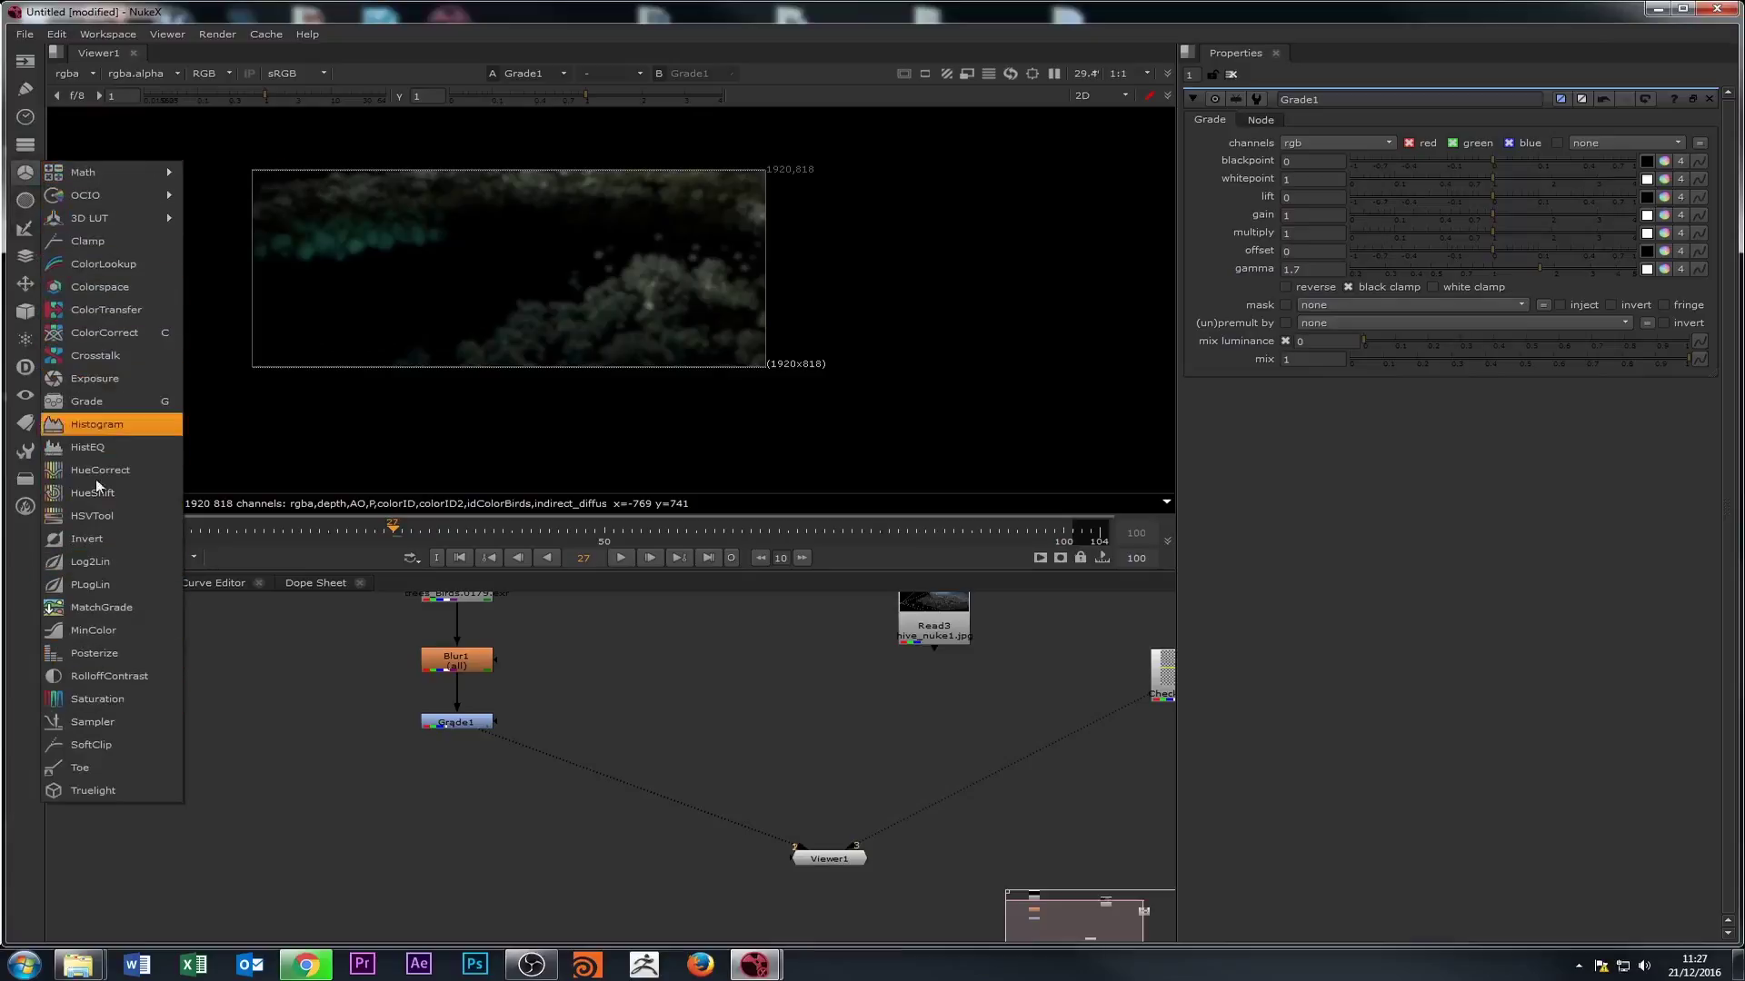
- Add a Glow node directly below Grade1 in the chain and connect it to the viewer's input 1
click(26, 200)
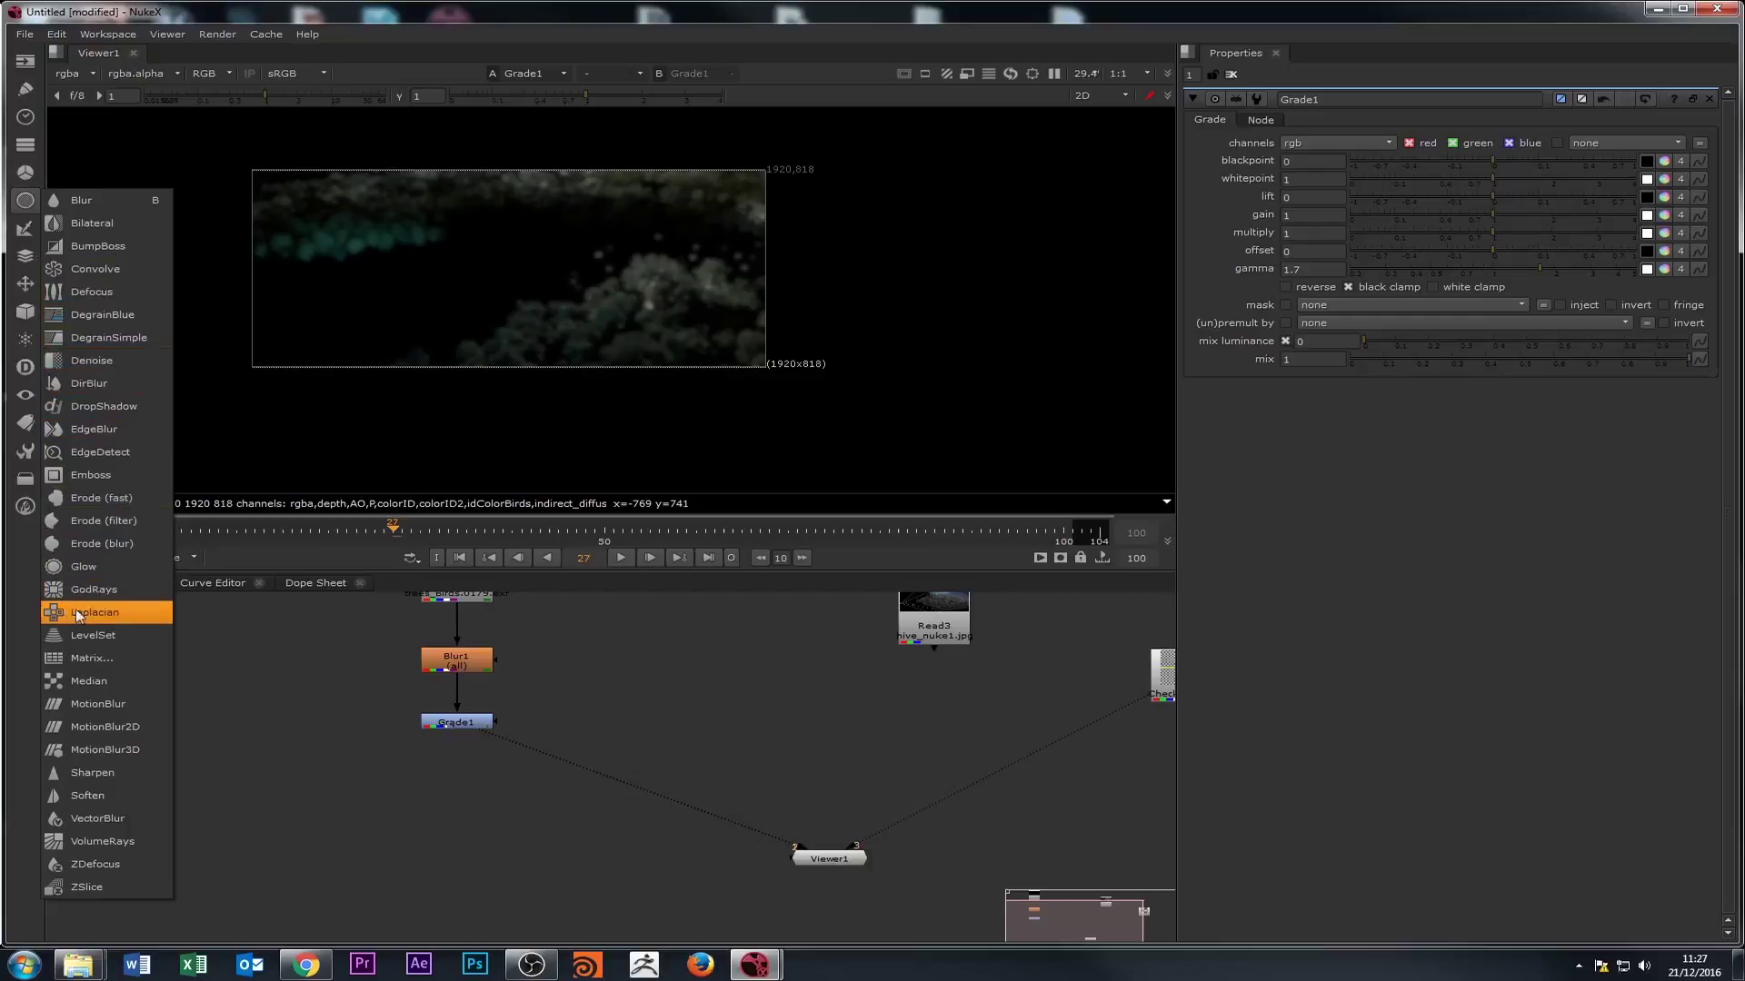
click(78, 568)
drag(506, 775, 471, 781)
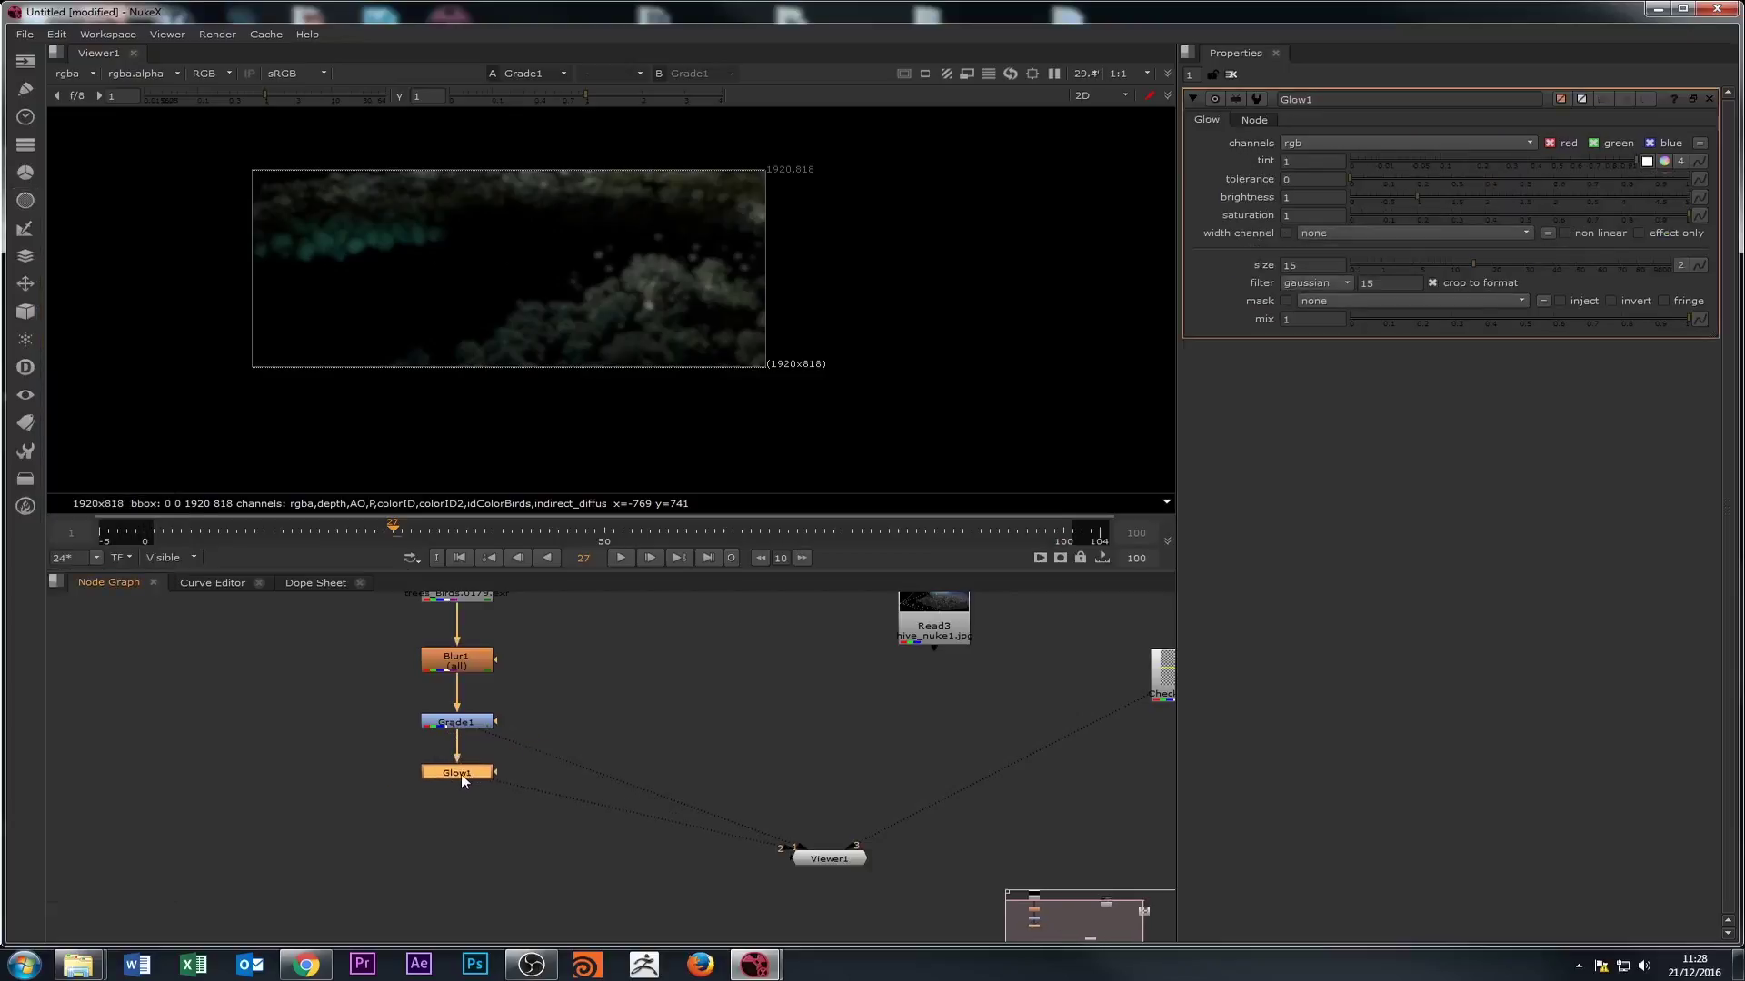
key(1)
scroll(706, 209, up, 4)
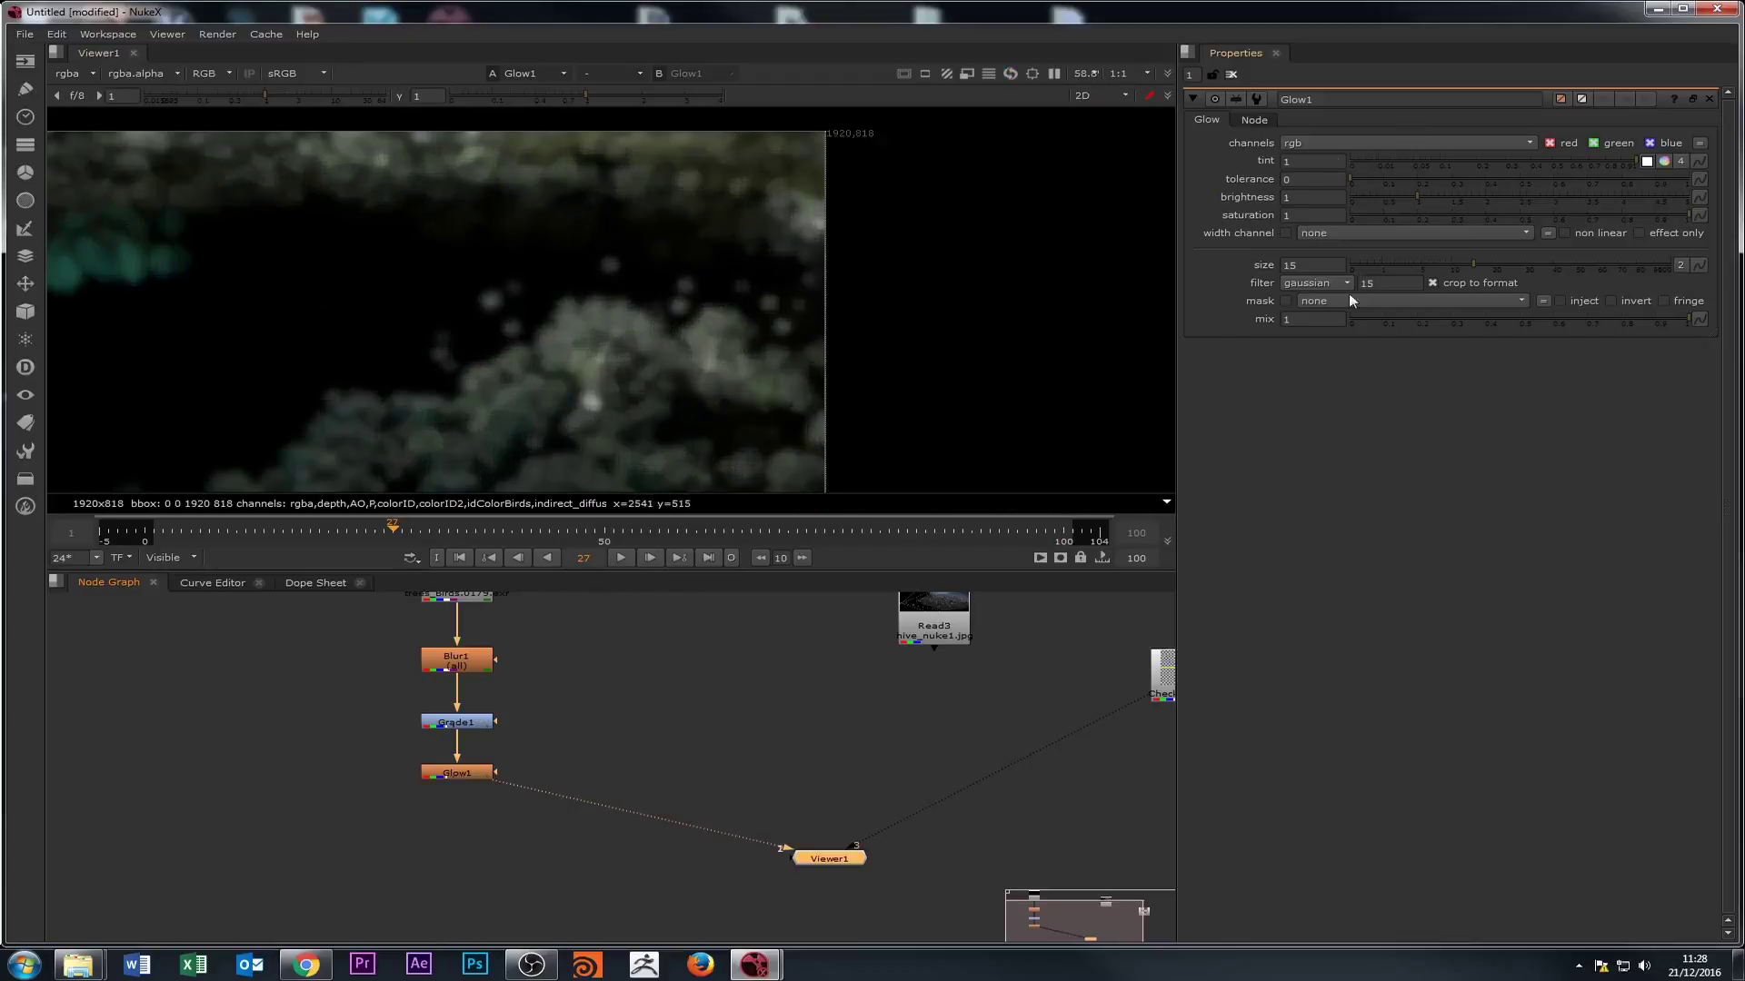
- Set Glow1's size to 100 and inspect the glow in the viewer
drag(1476, 263, 1662, 265)
scroll(950, 309, up, 3)
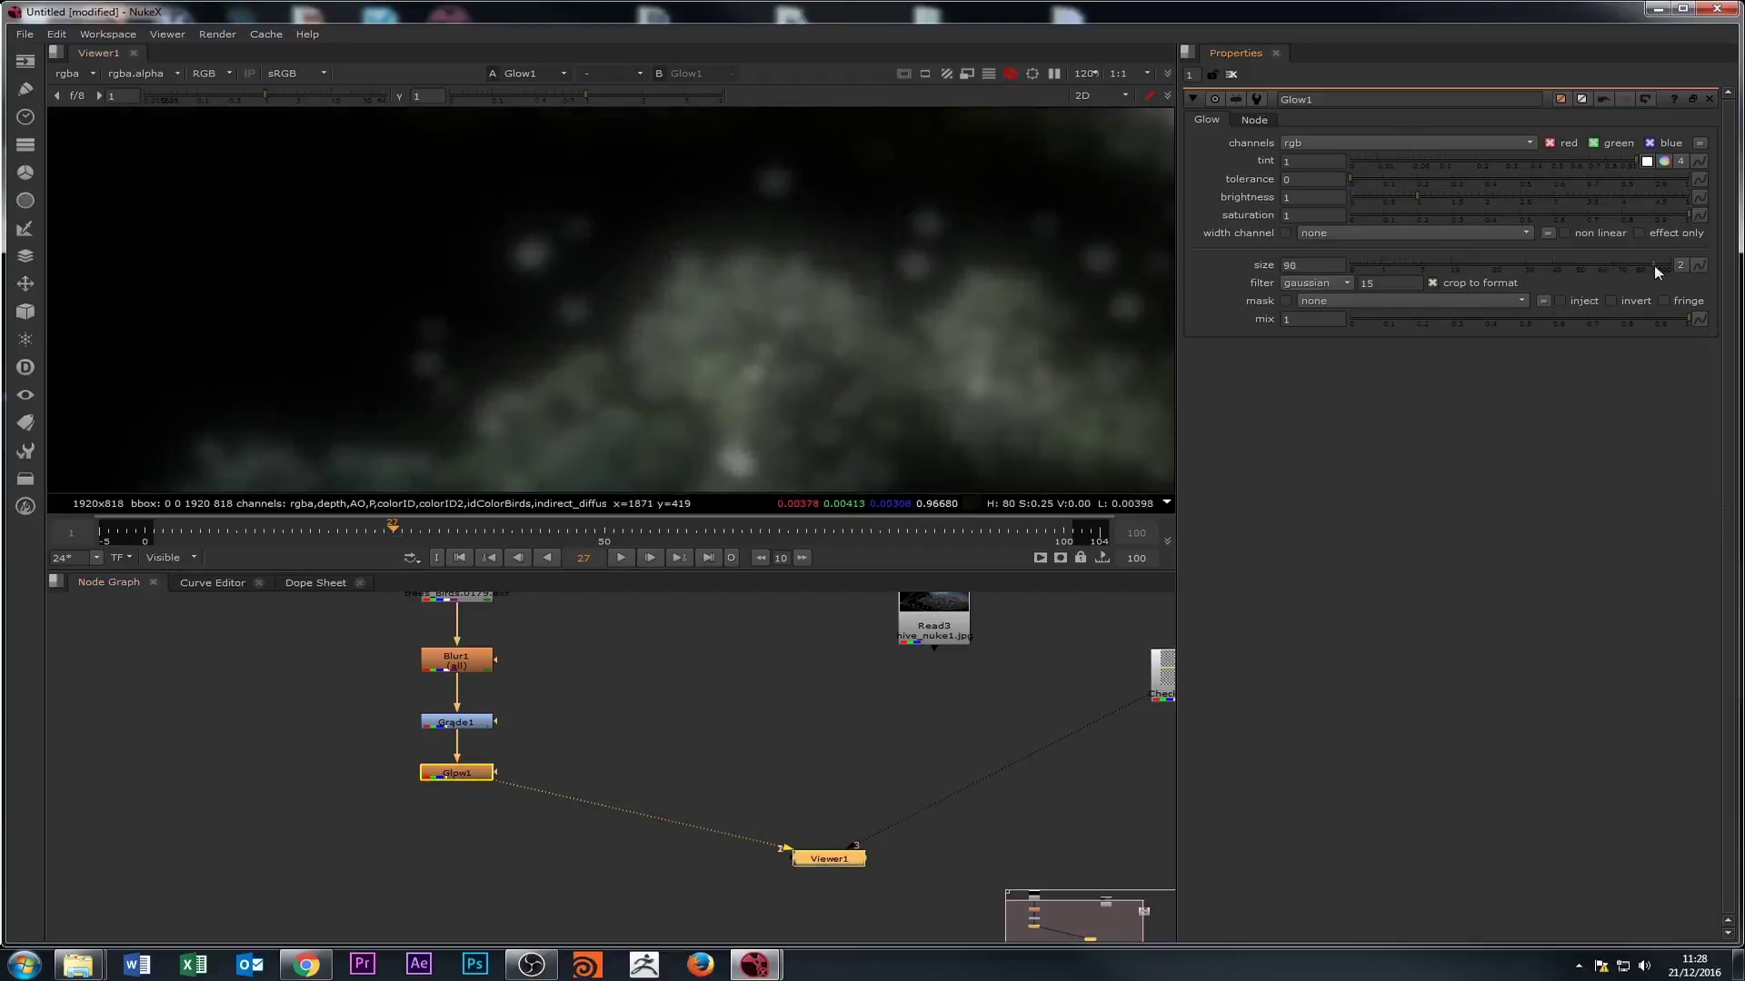
scroll(869, 384, down, 3)
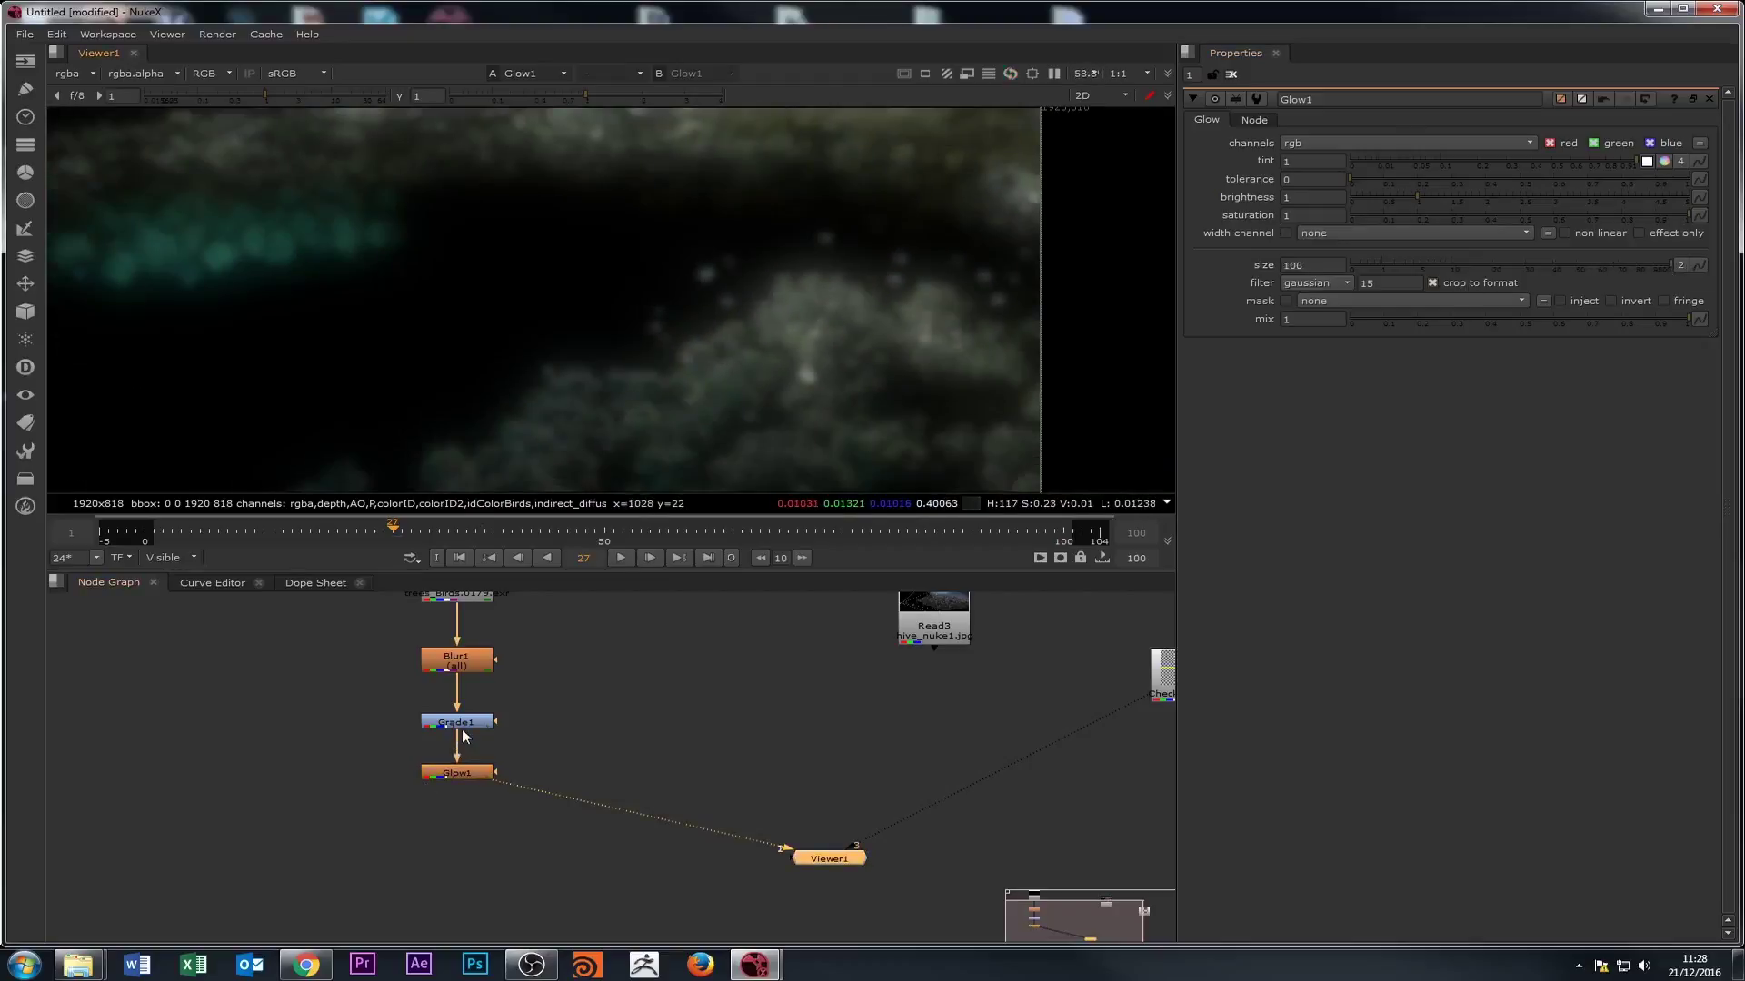
click(467, 771)
scroll(384, 737, down, 3)
scroll(767, 293, up, 2)
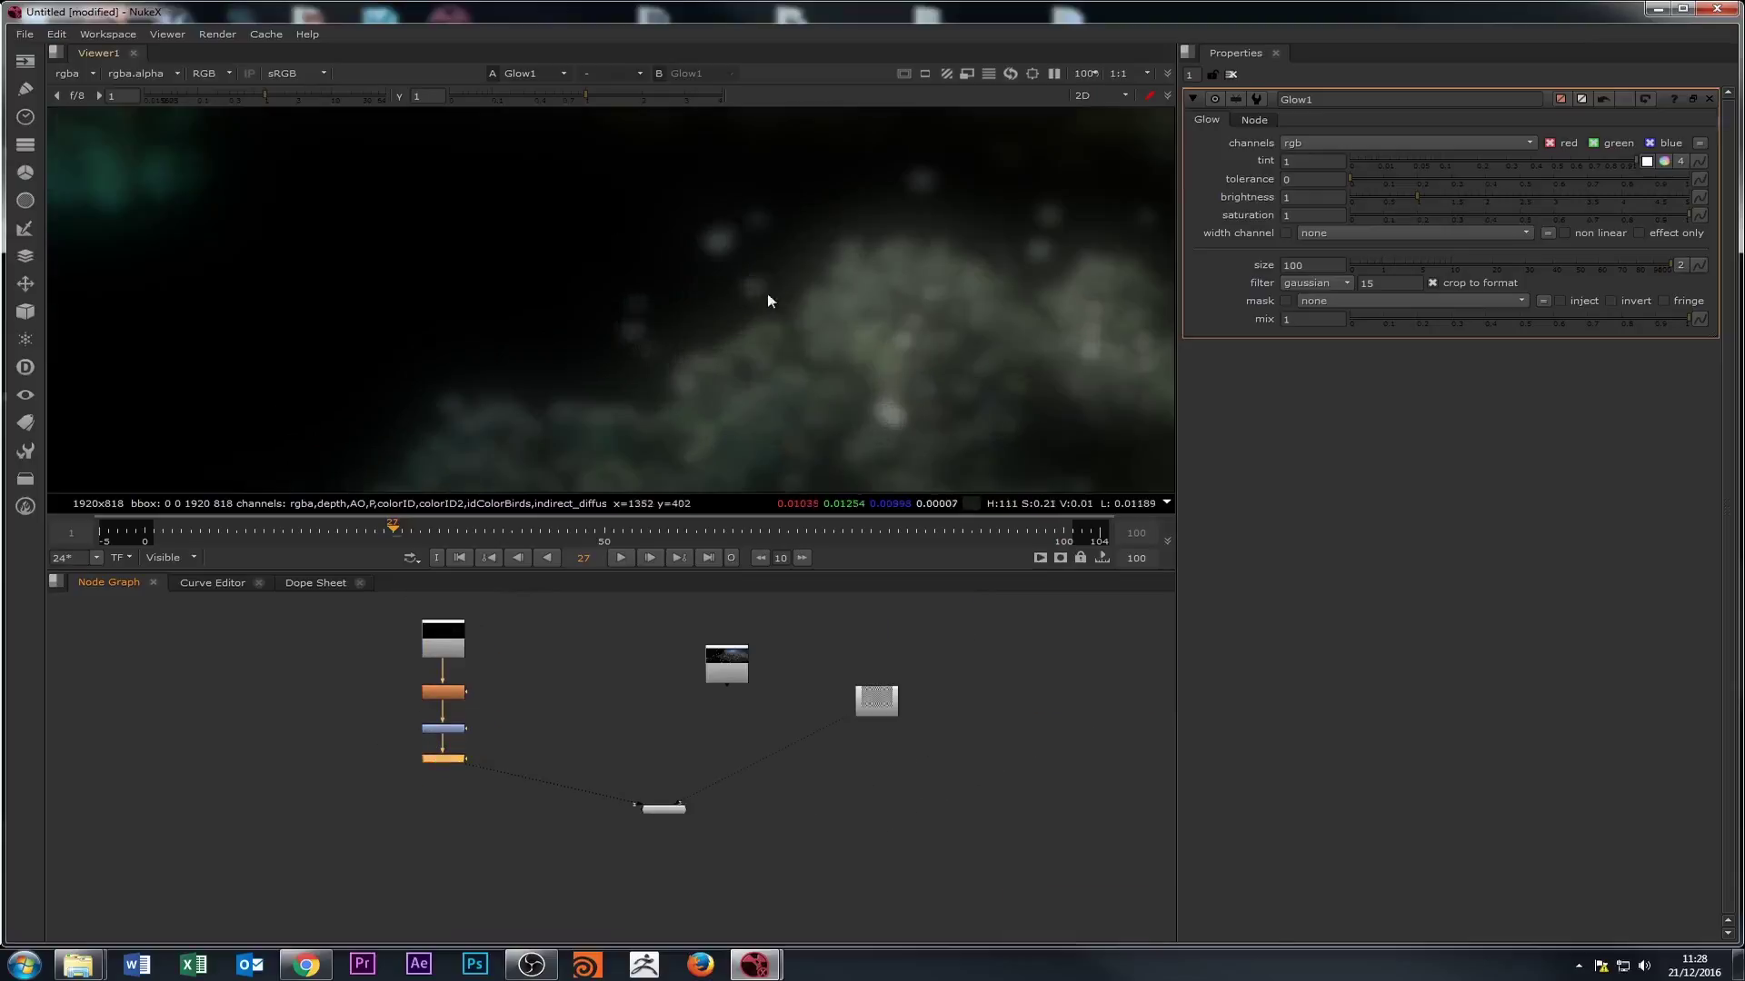
scroll(767, 301, down, 3)
- Set Glow1's brightness to 4.46
click(1315, 266)
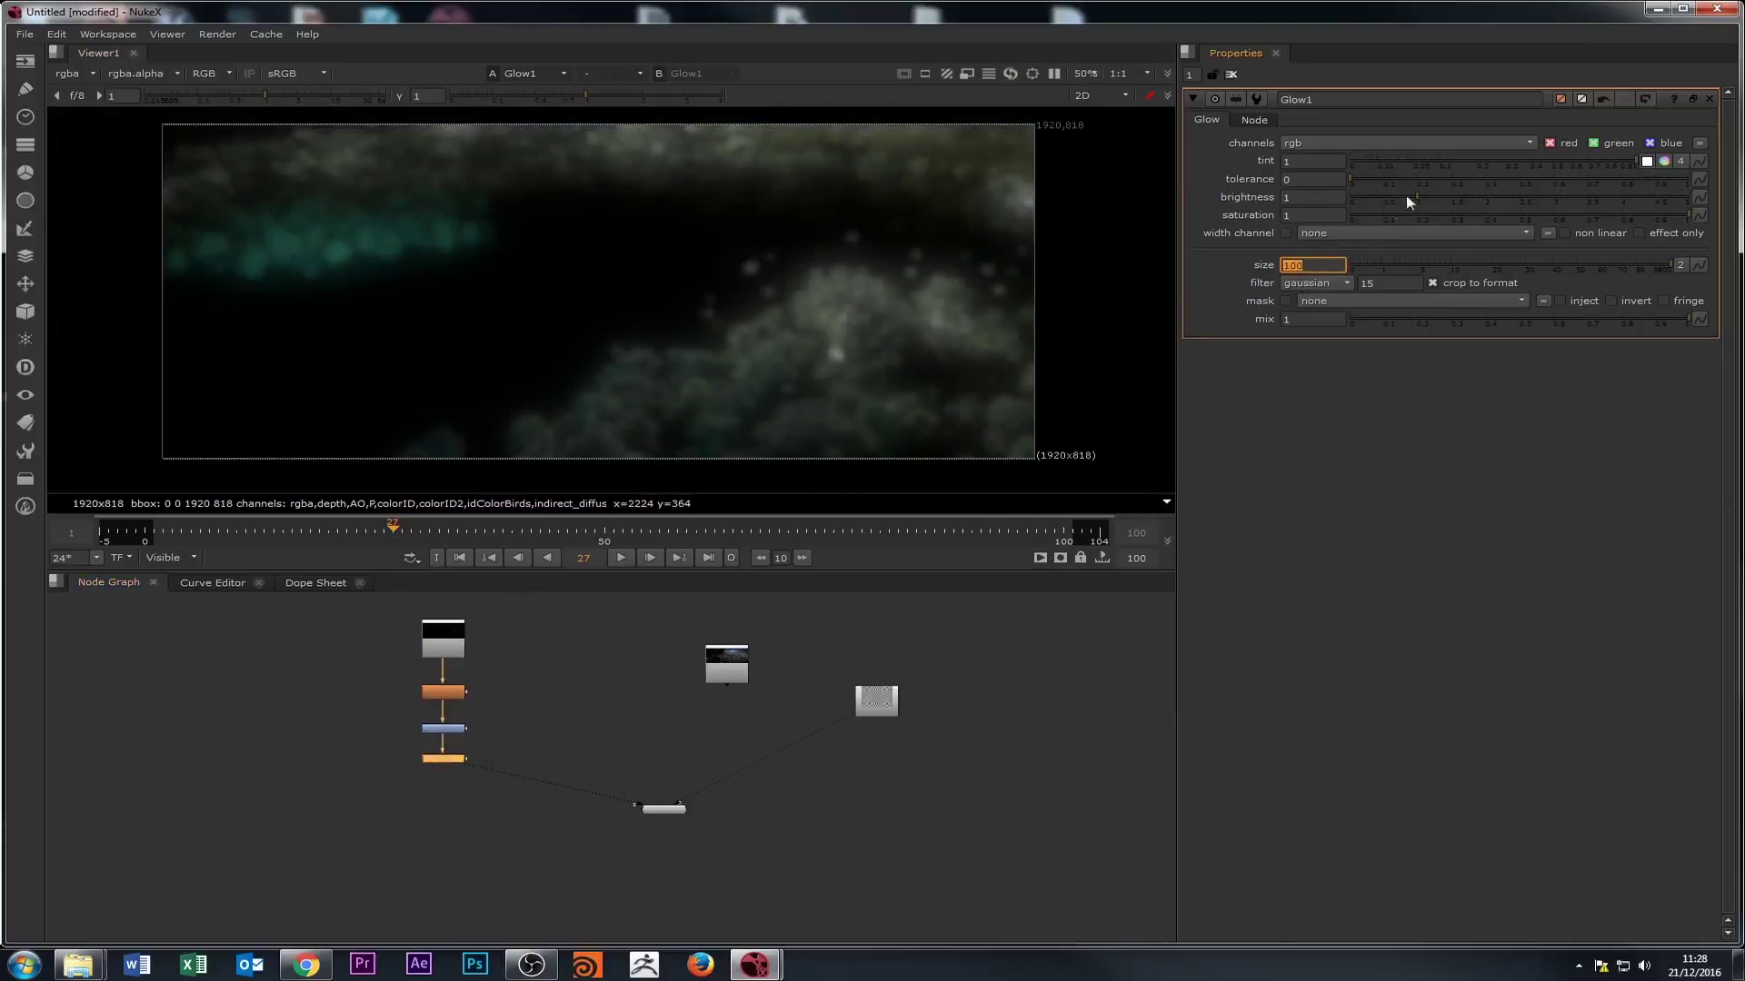
drag(1407, 196, 1650, 192)
scroll(425, 383, down, 1)
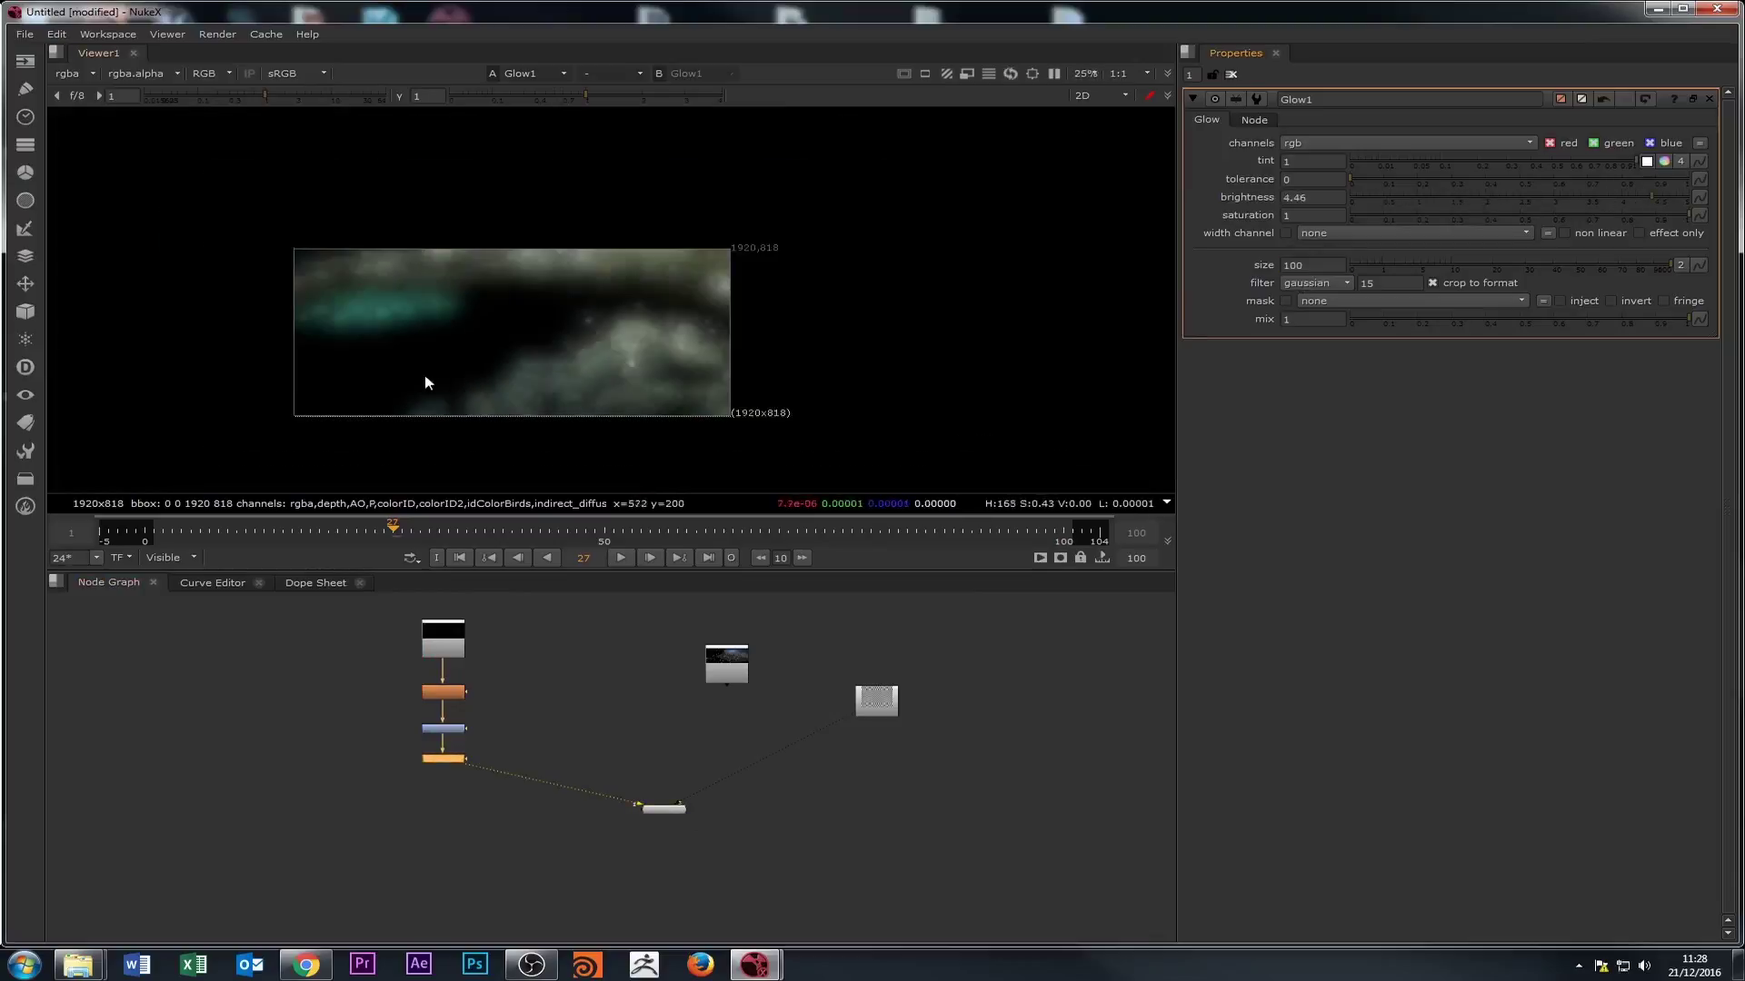
middle_drag(425, 377, 437, 328)
- Open the properties of Read1, Blur1, Grade1 and Glow1 in turn, comparing node outputs through the viewer's input 1
double_click(443, 649)
key(1)
scroll(432, 697, up, 2)
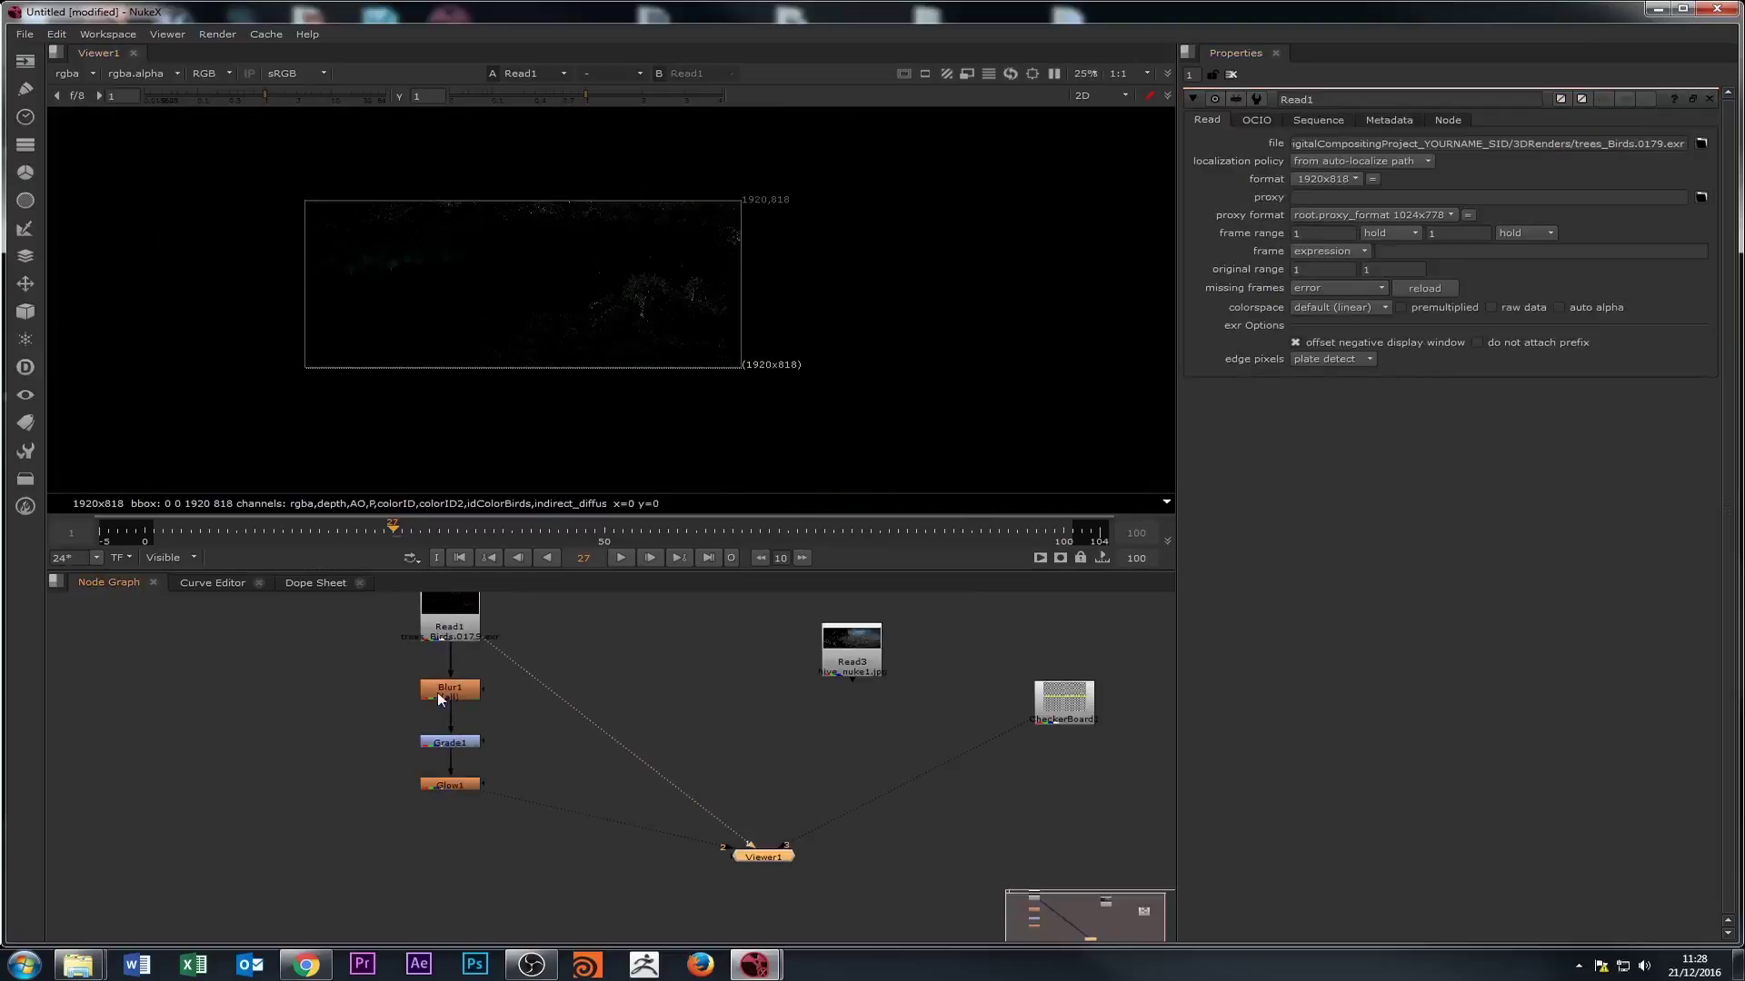
double_click(438, 692)
scroll(430, 712, up, 3)
double_click(454, 771)
key(1)
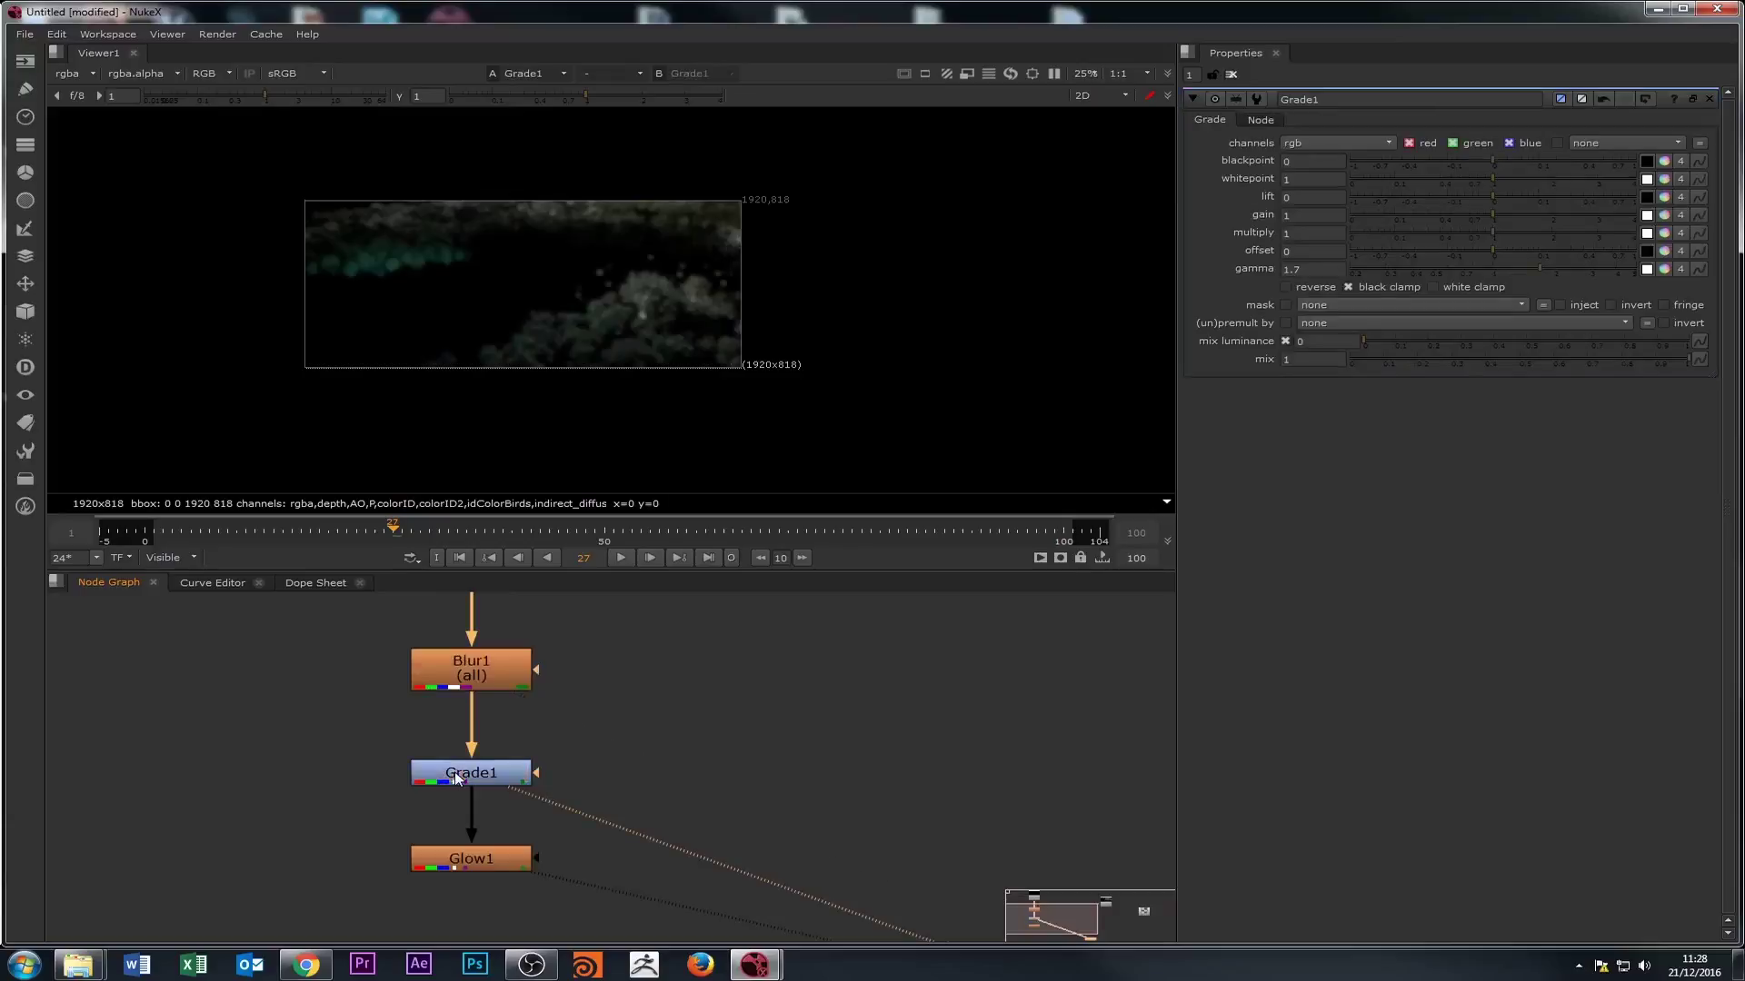
double_click(470, 860)
key(1)
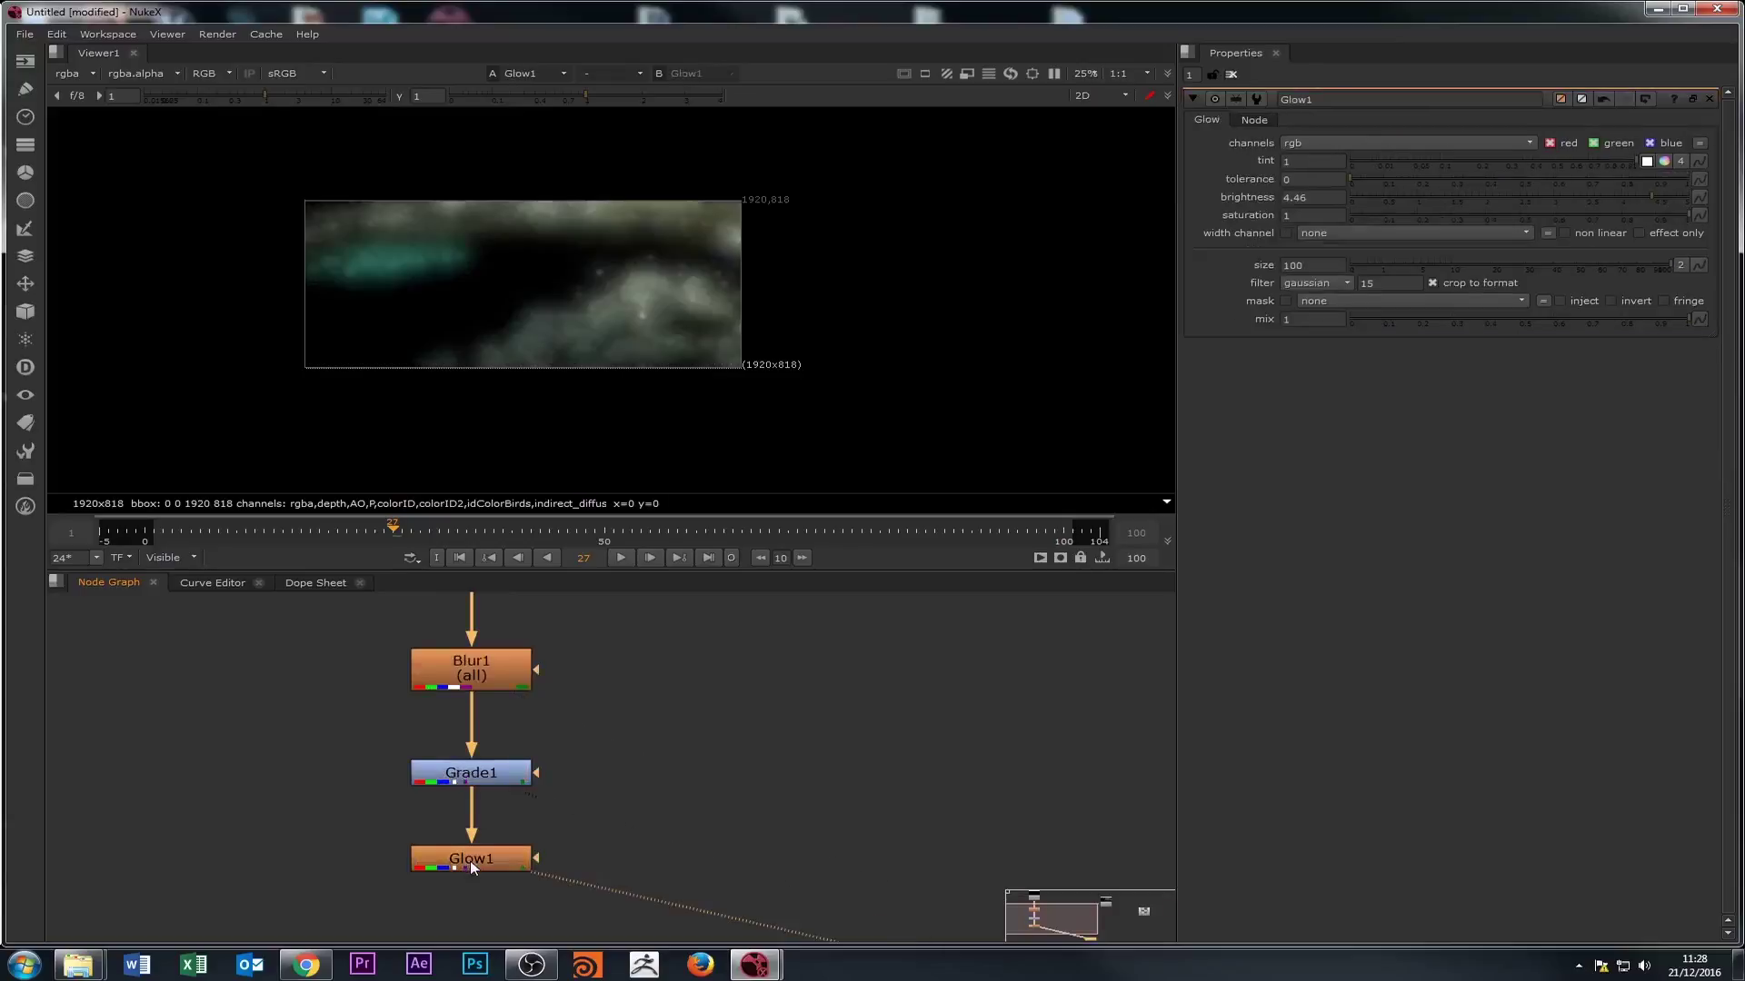
scroll(639, 177, up, 2)
scroll(647, 357, down, 2)
- Trace the processing chain by selecting Read1, Blur1, Grade1 and Glow1 in order
click(471, 656)
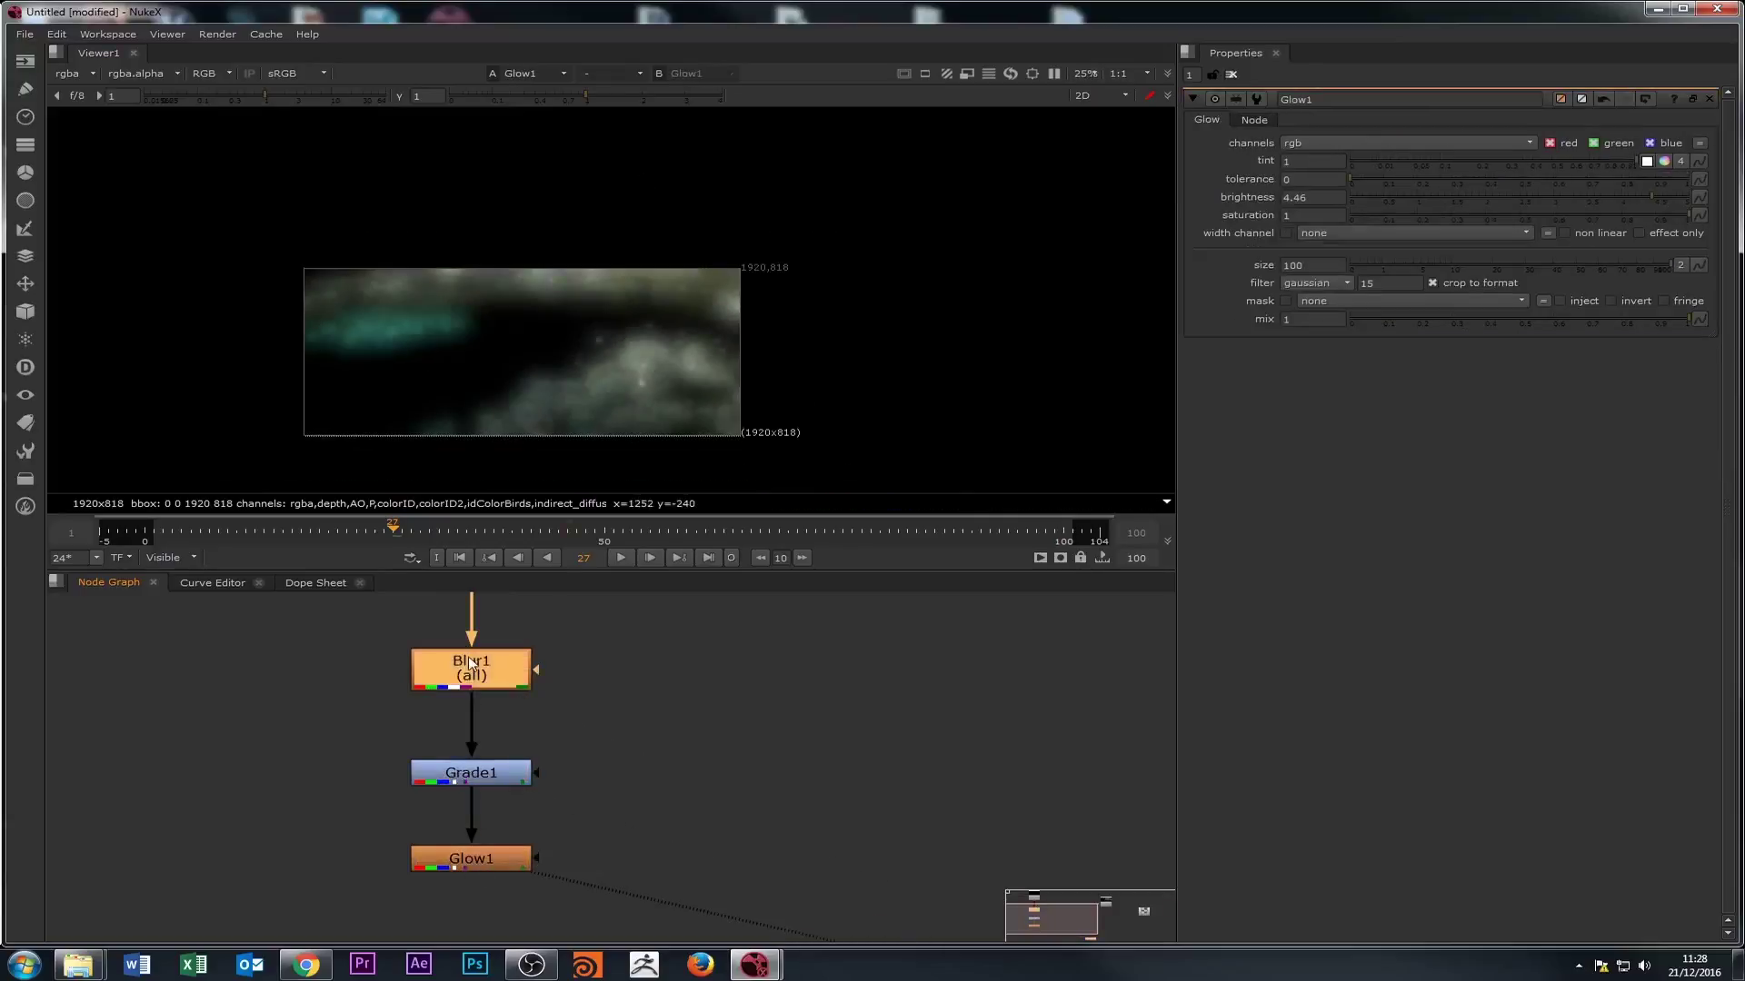
scroll(298, 694, down, 3)
click(332, 633)
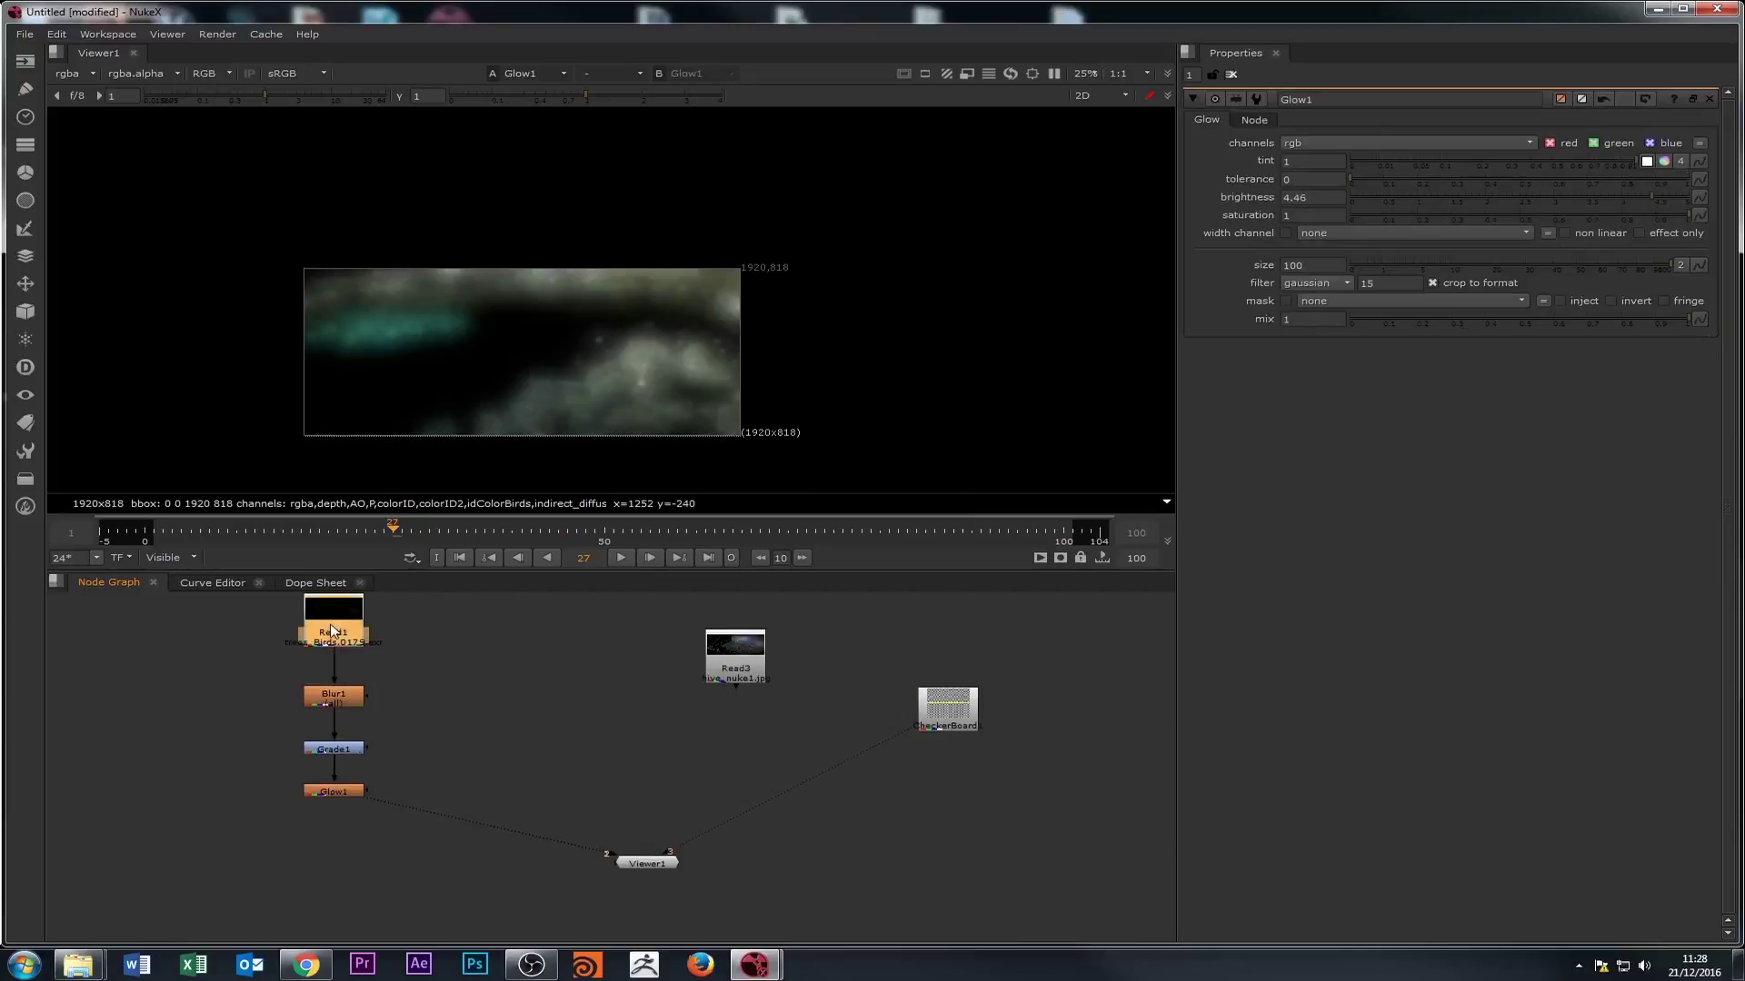
click(337, 691)
click(340, 747)
click(343, 791)
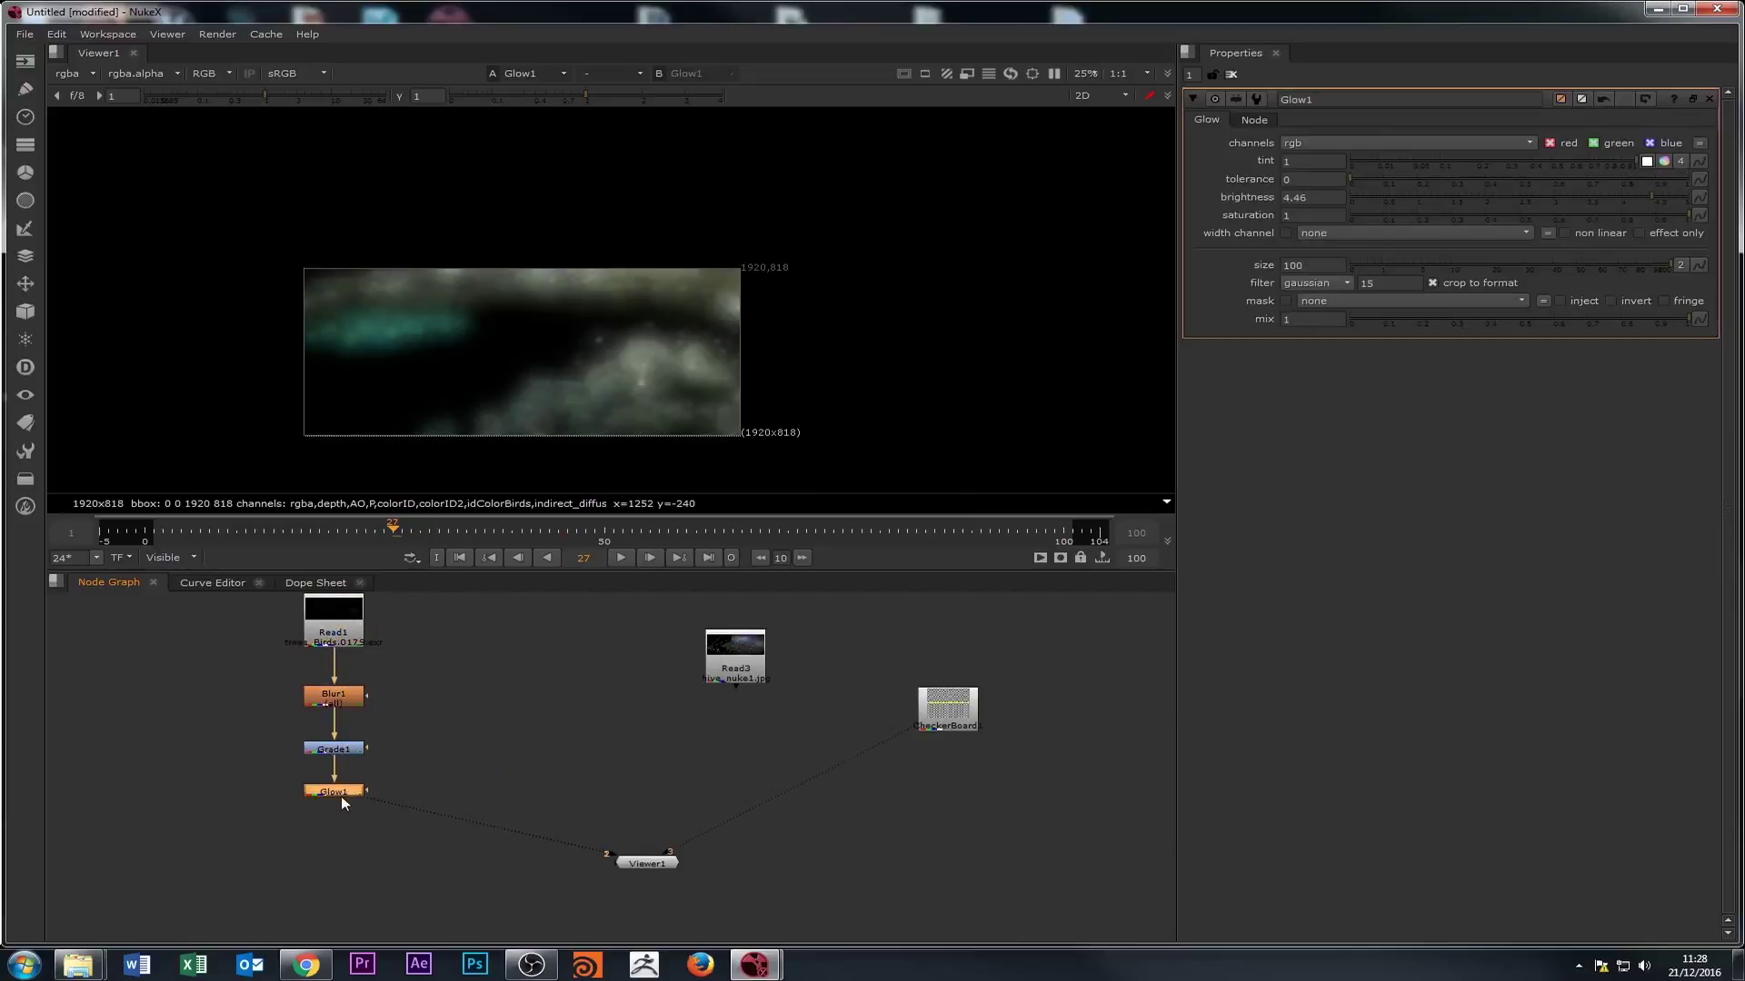
- Separate Blur1, Grade1 and Glow1, connect Glow1 directly to Read1, and view Glow1's output
drag(341, 798, 333, 636)
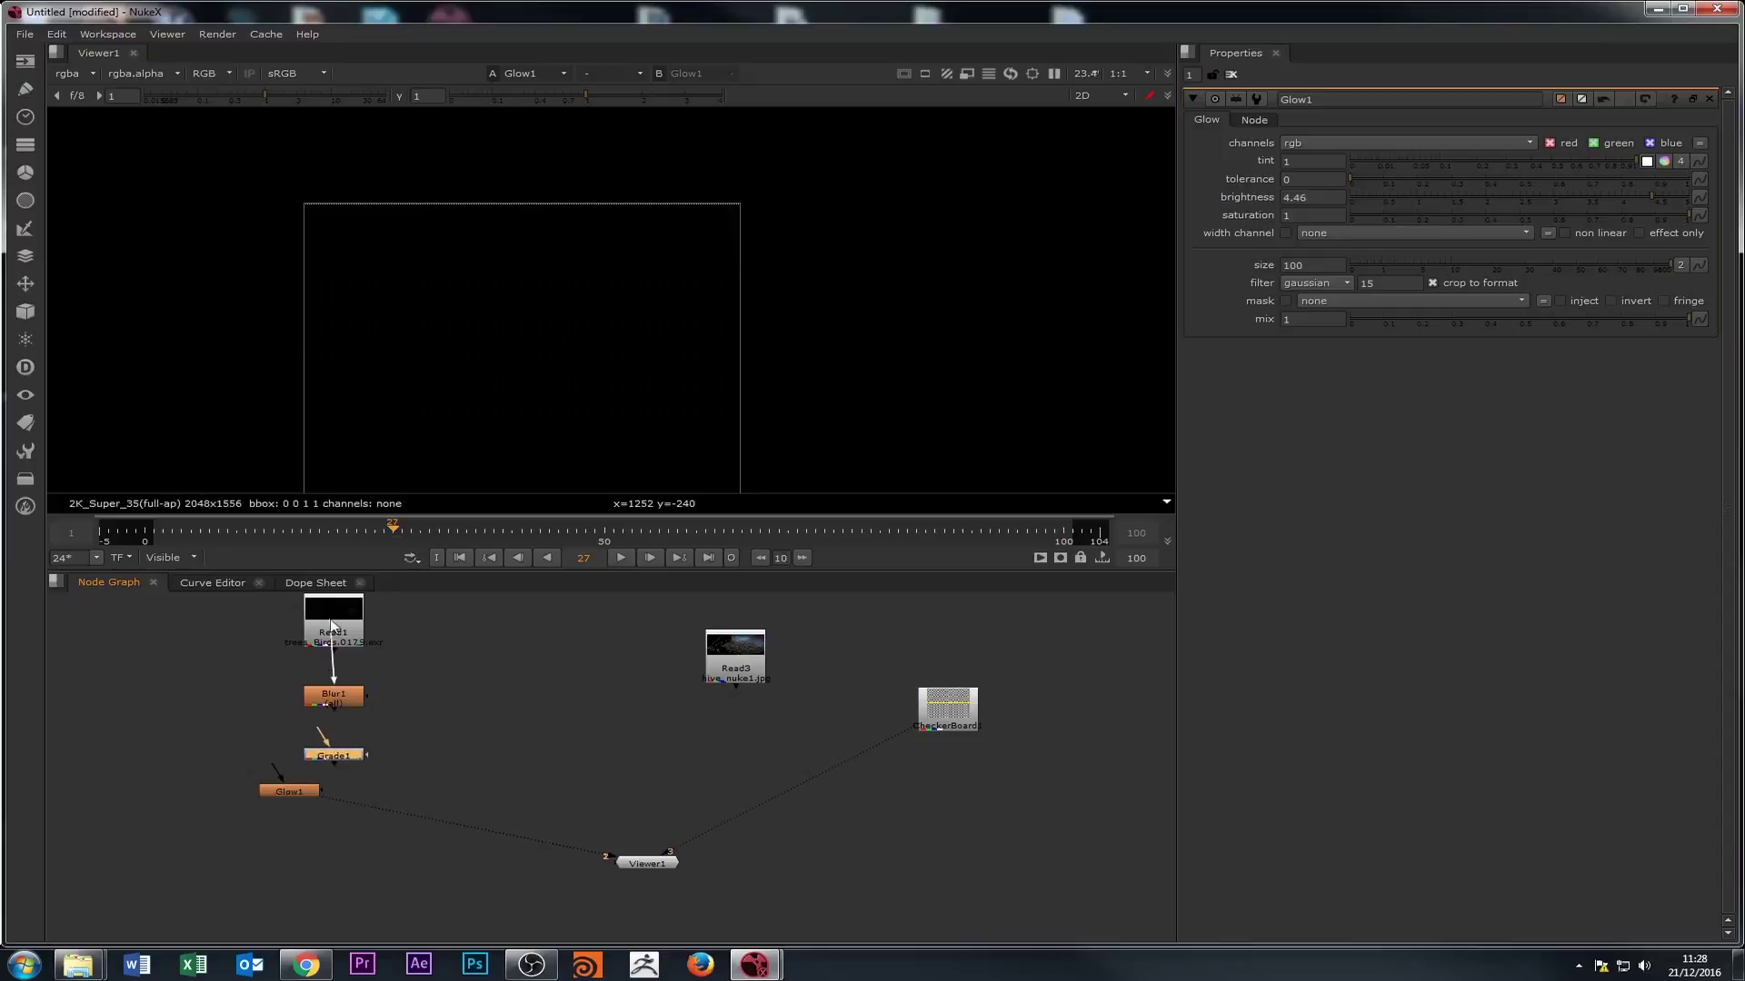
drag(335, 756, 400, 772)
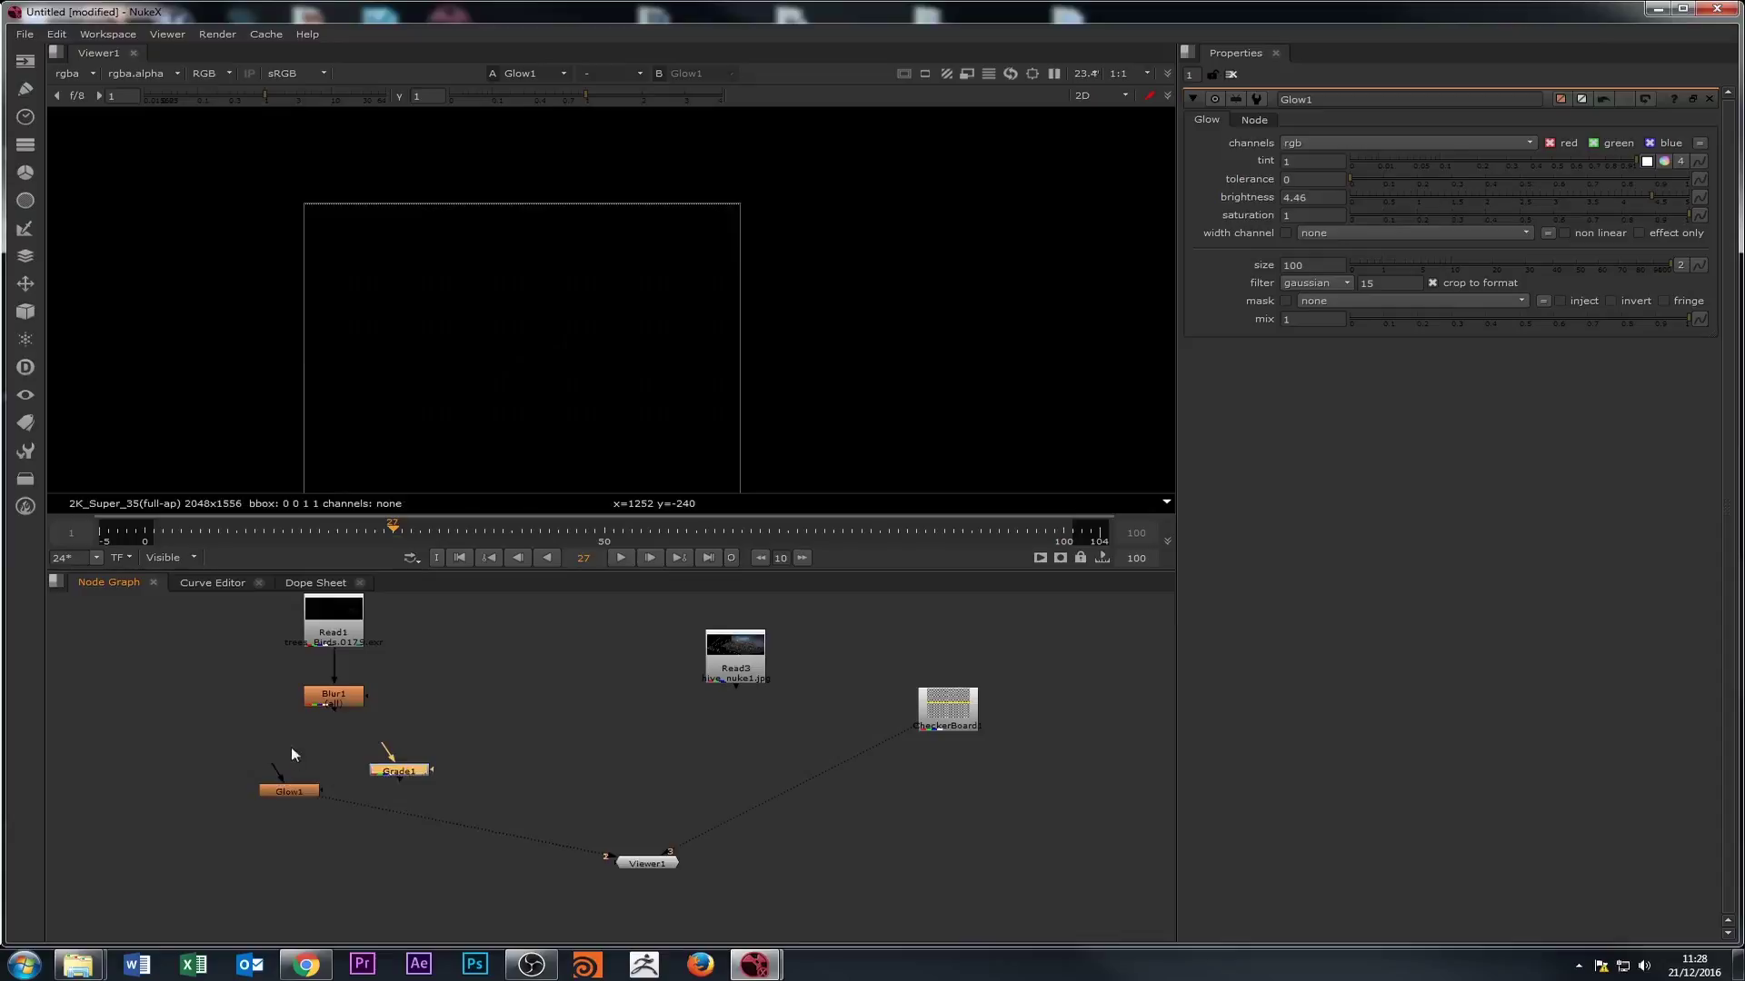
drag(326, 701, 340, 702)
drag(272, 774, 325, 647)
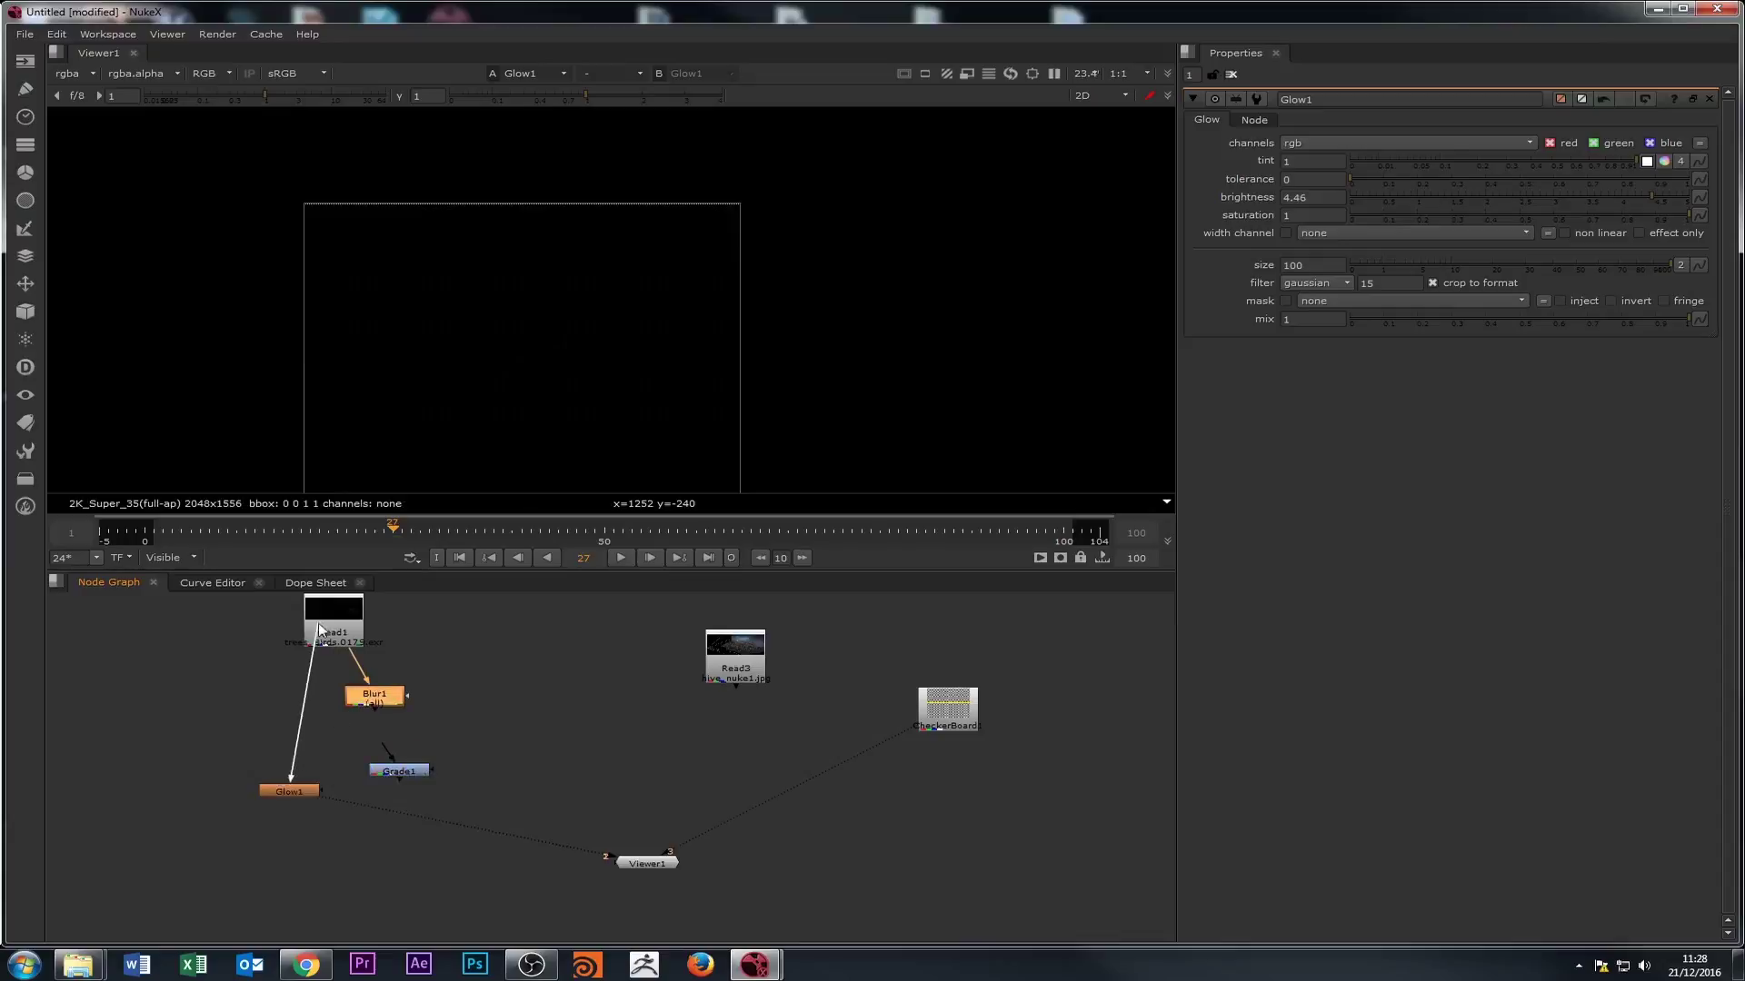
click(282, 792)
scroll(527, 434, up, 5)
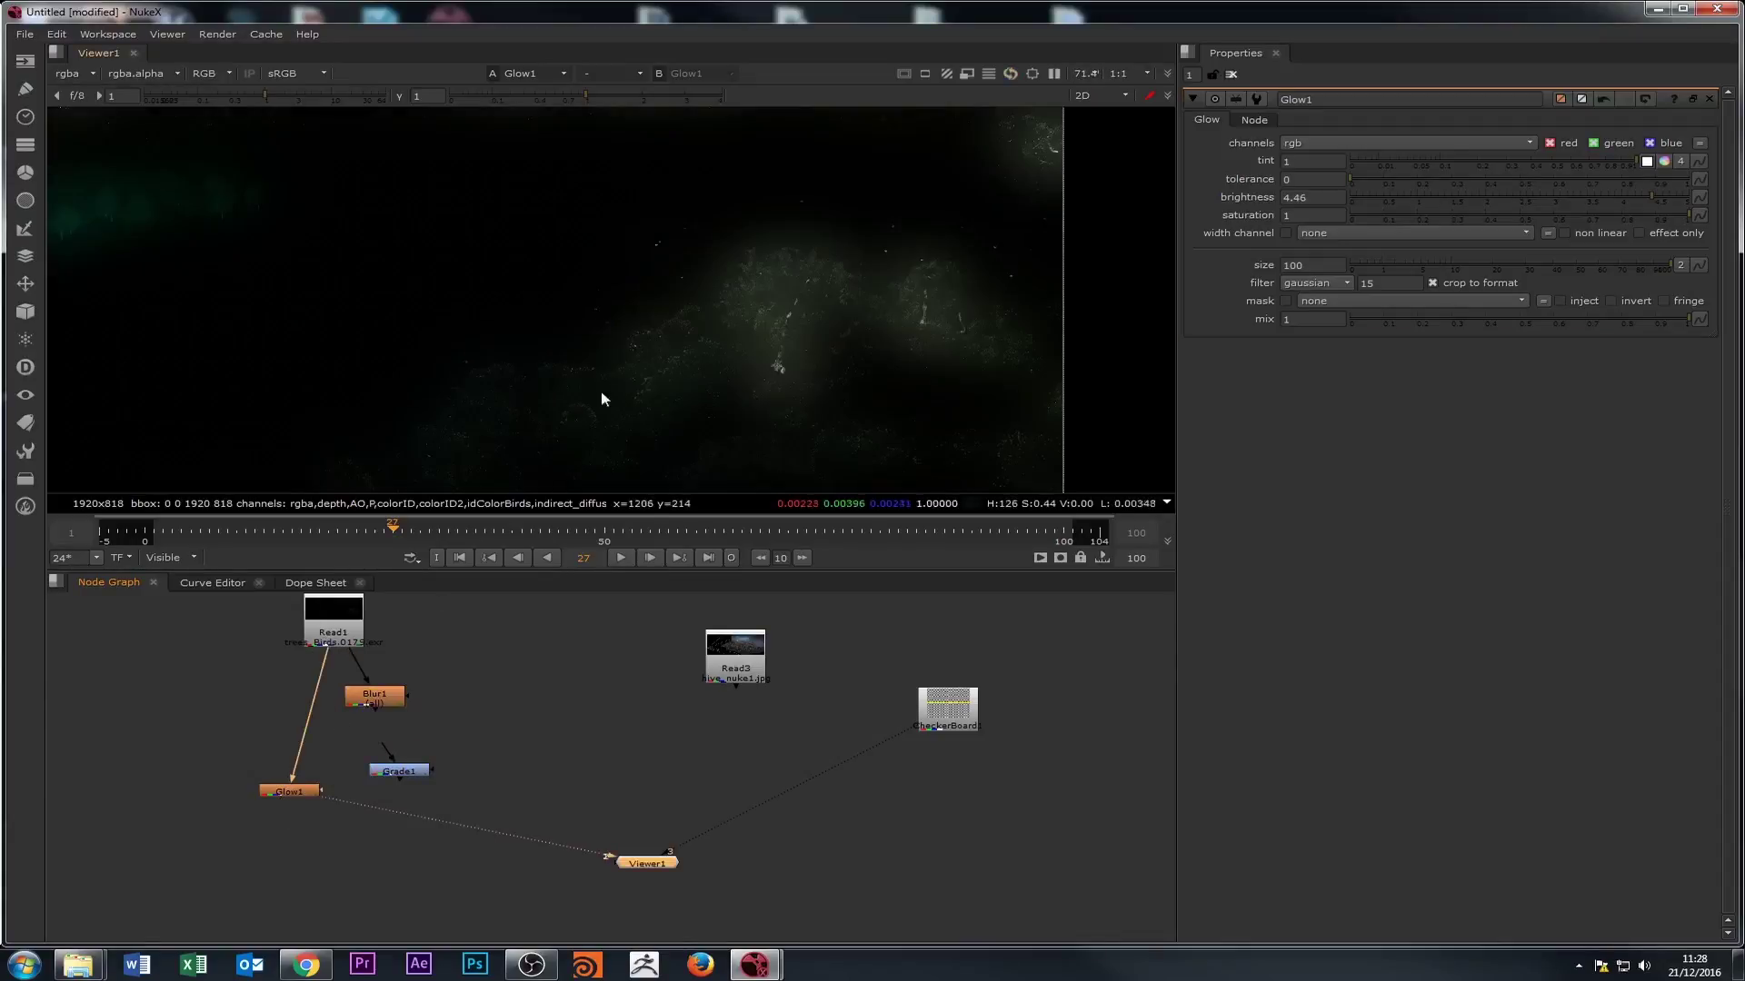
- Connect Blur1 after Glow1 and Grade1 after Blur1, viewing each node's output
drag(377, 701, 313, 779)
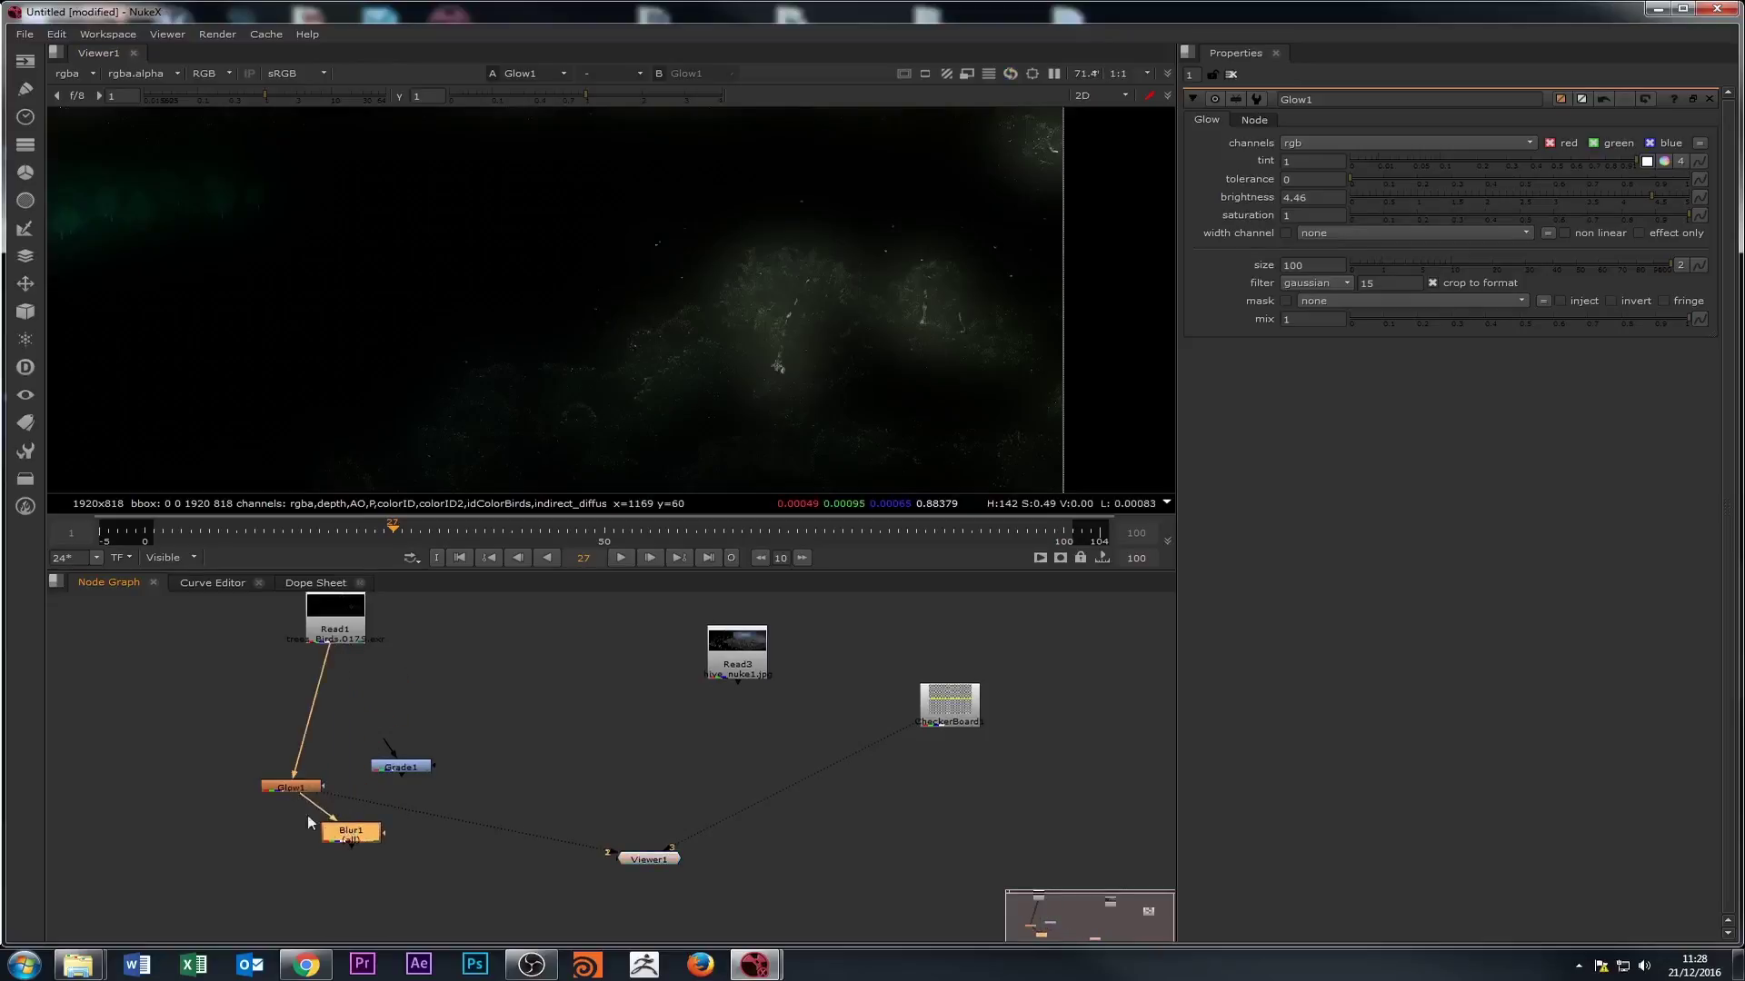
double_click(336, 828)
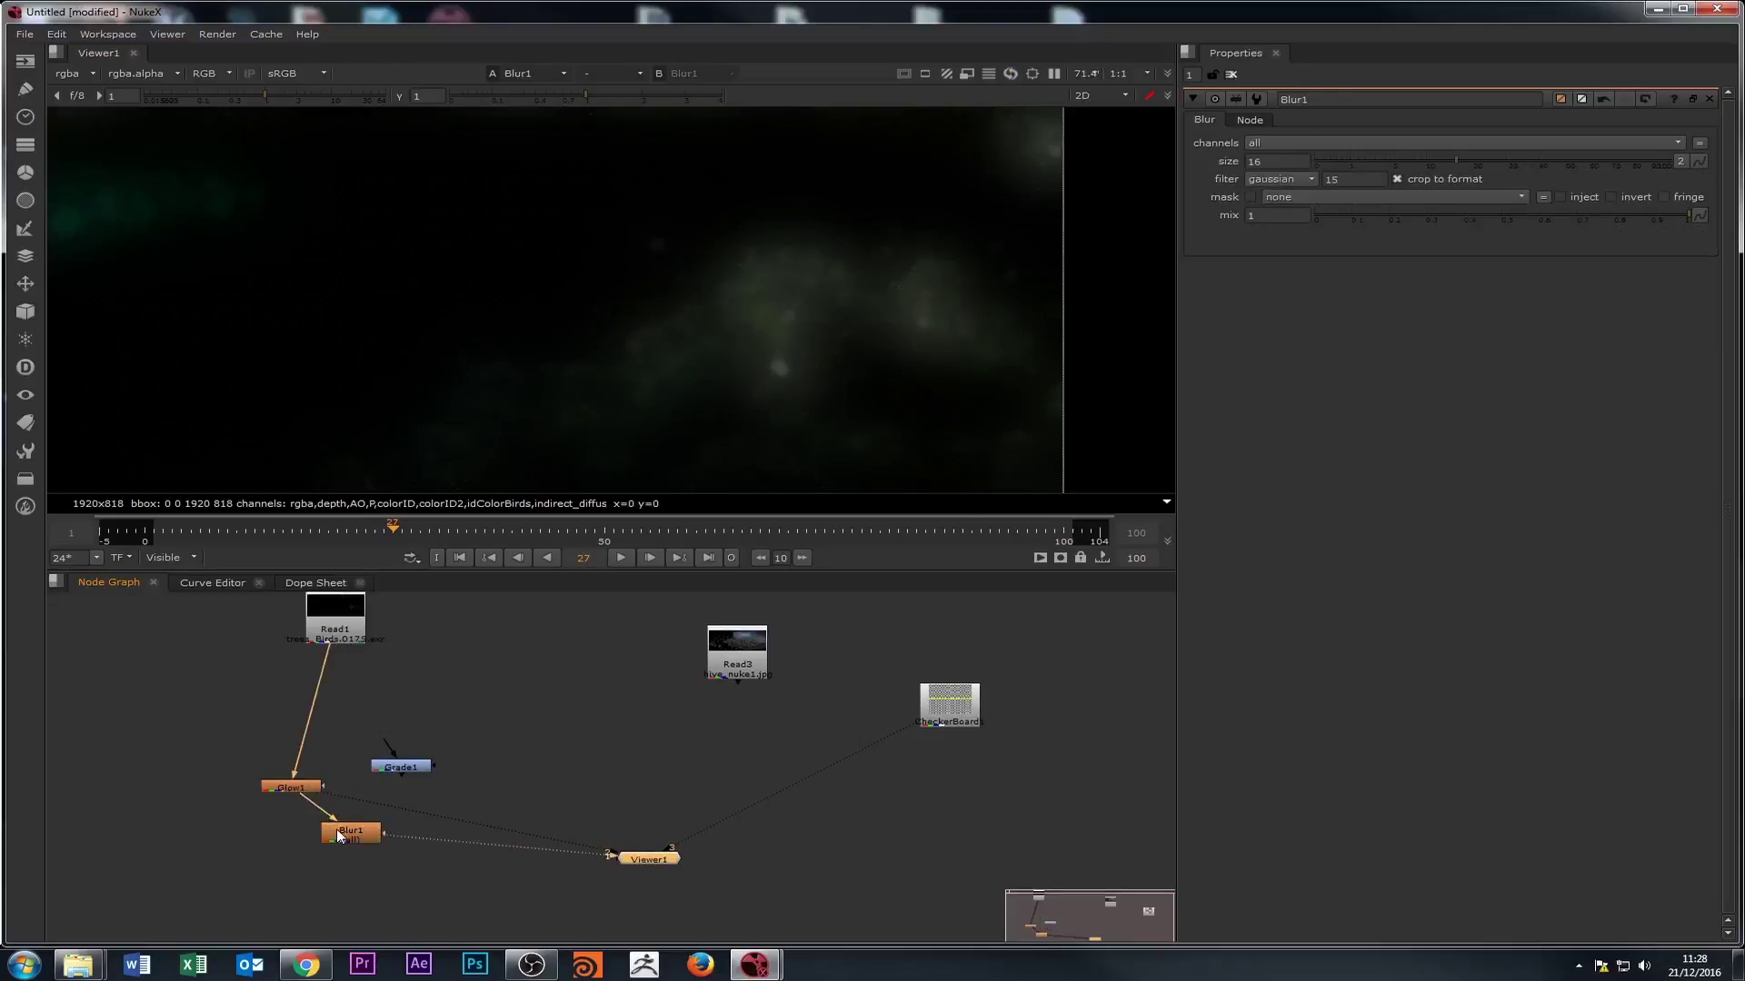
drag(297, 791, 344, 879)
double_click(311, 783)
double_click(336, 836)
double_click(344, 879)
scroll(578, 319, down, 3)
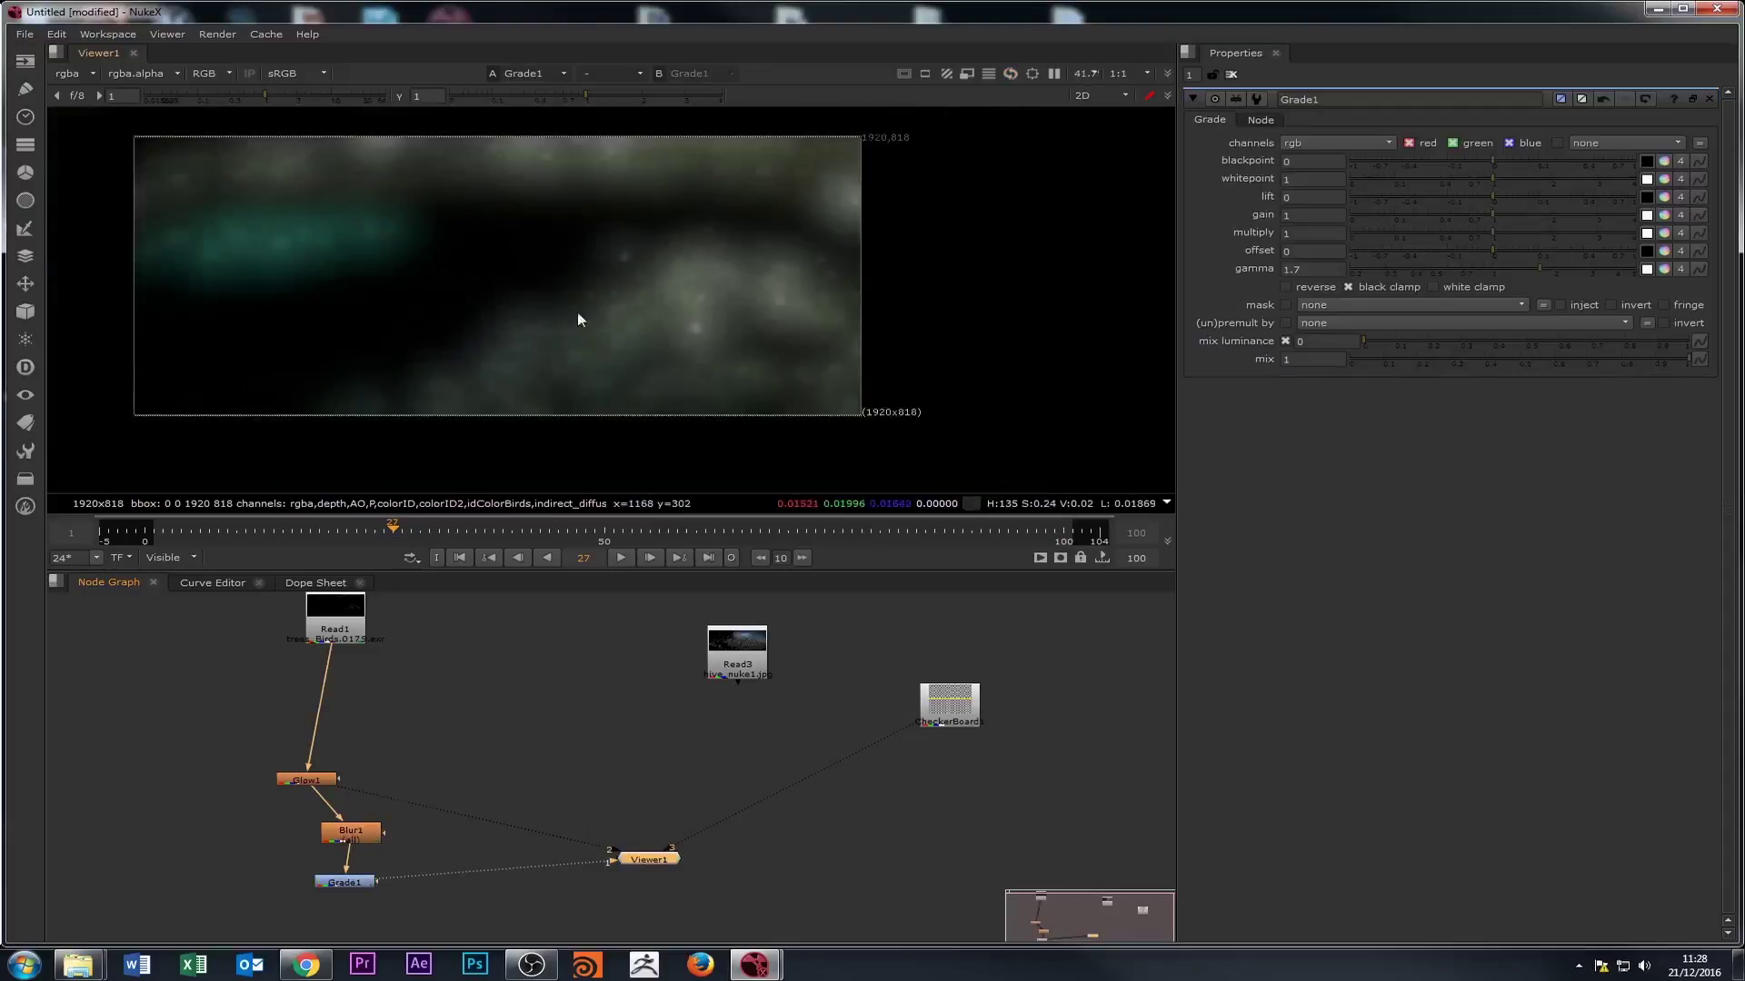
middle_drag(578, 319, 670, 328)
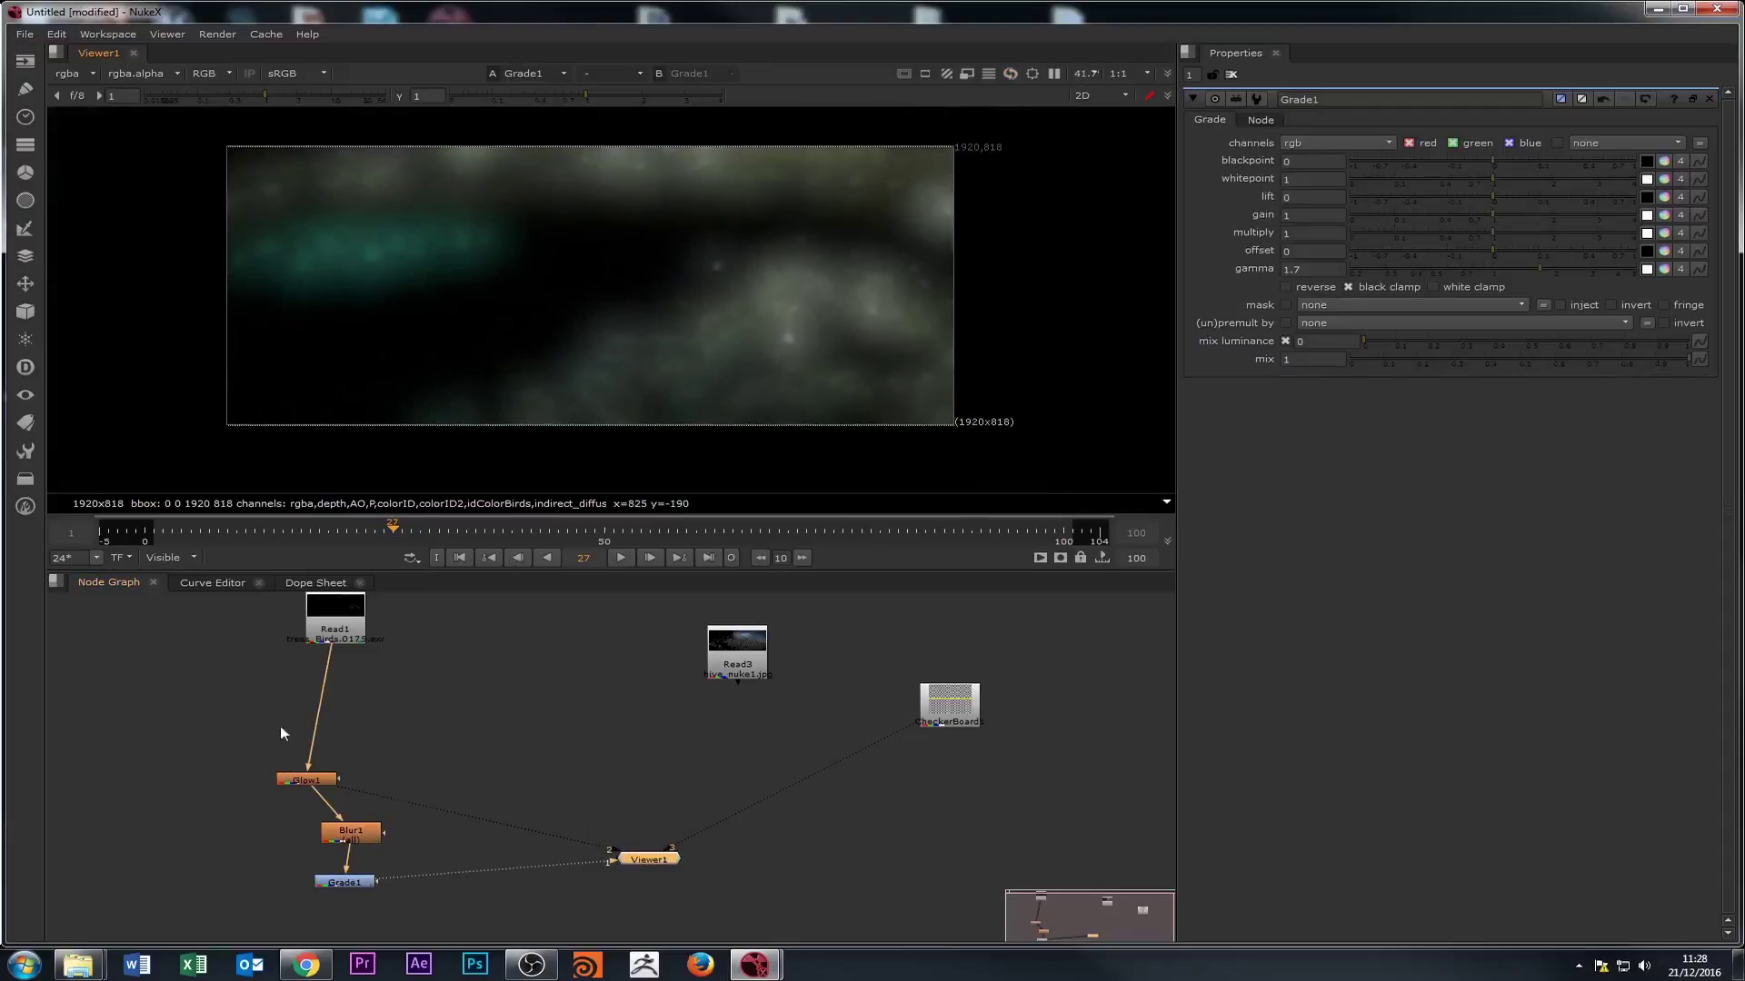
- Align Glow1, Blur1 and Grade1 in a column beneath Read1 and disconnect the viewer's input 2 from Glow1
drag(298, 787, 334, 683)
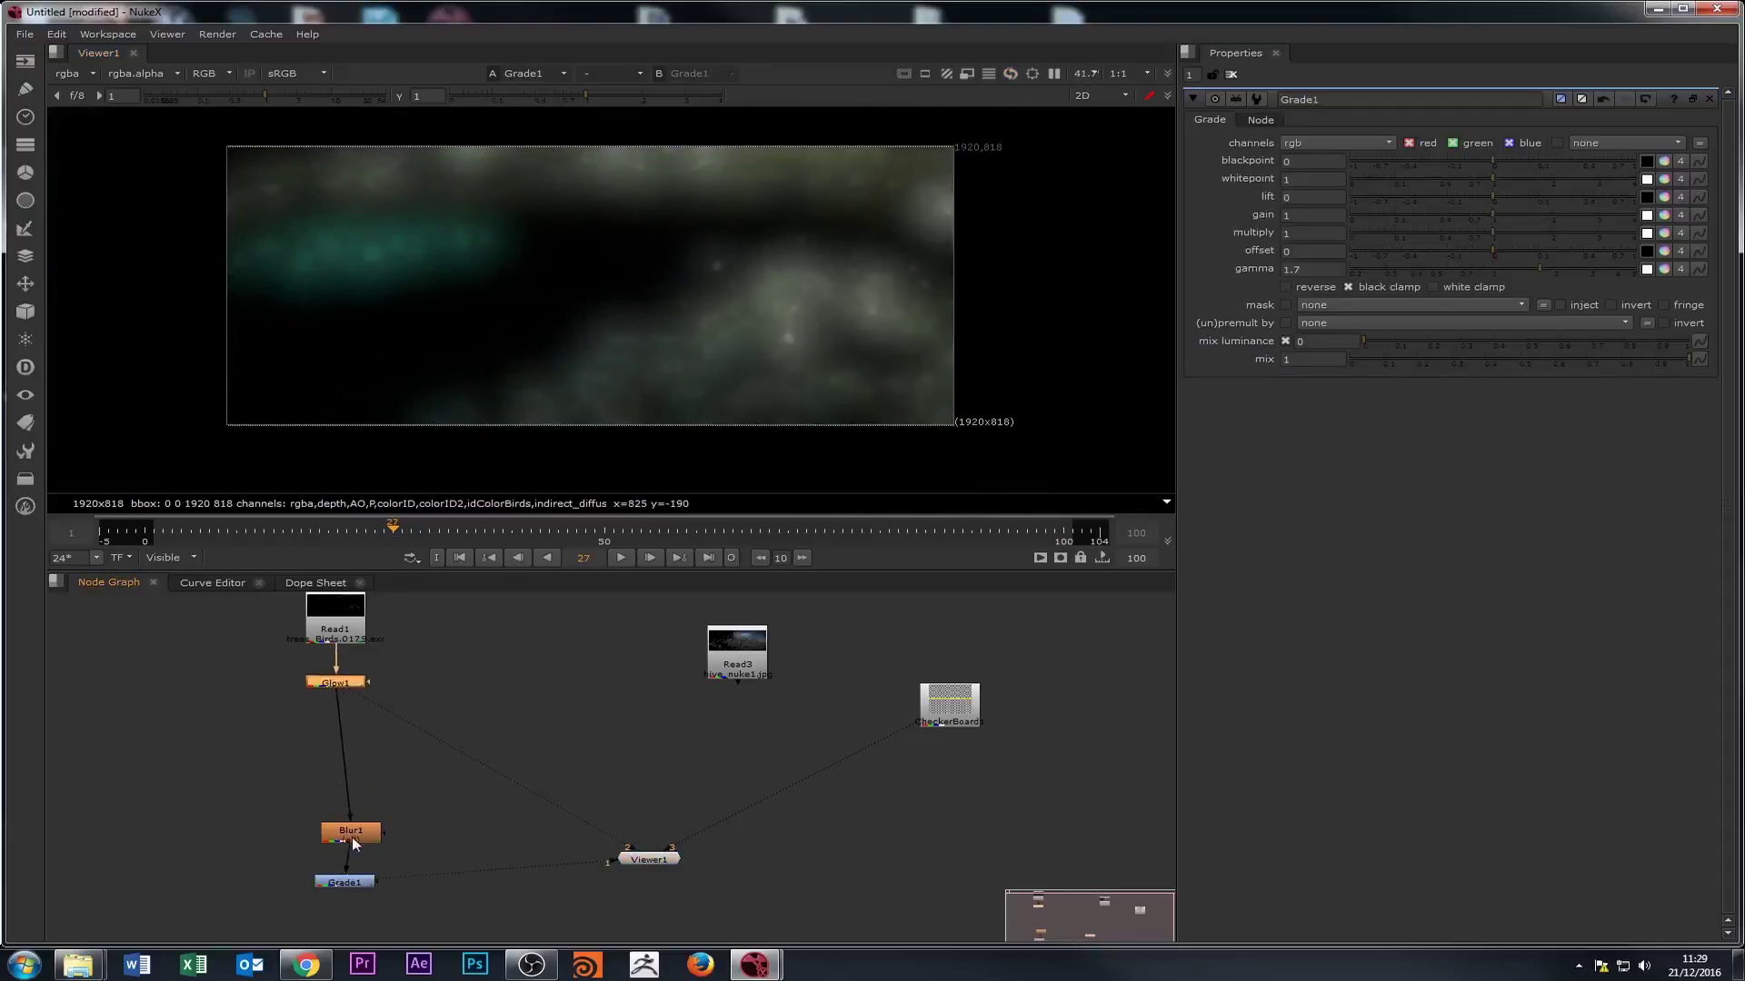
drag(352, 837, 335, 747)
drag(344, 882, 335, 802)
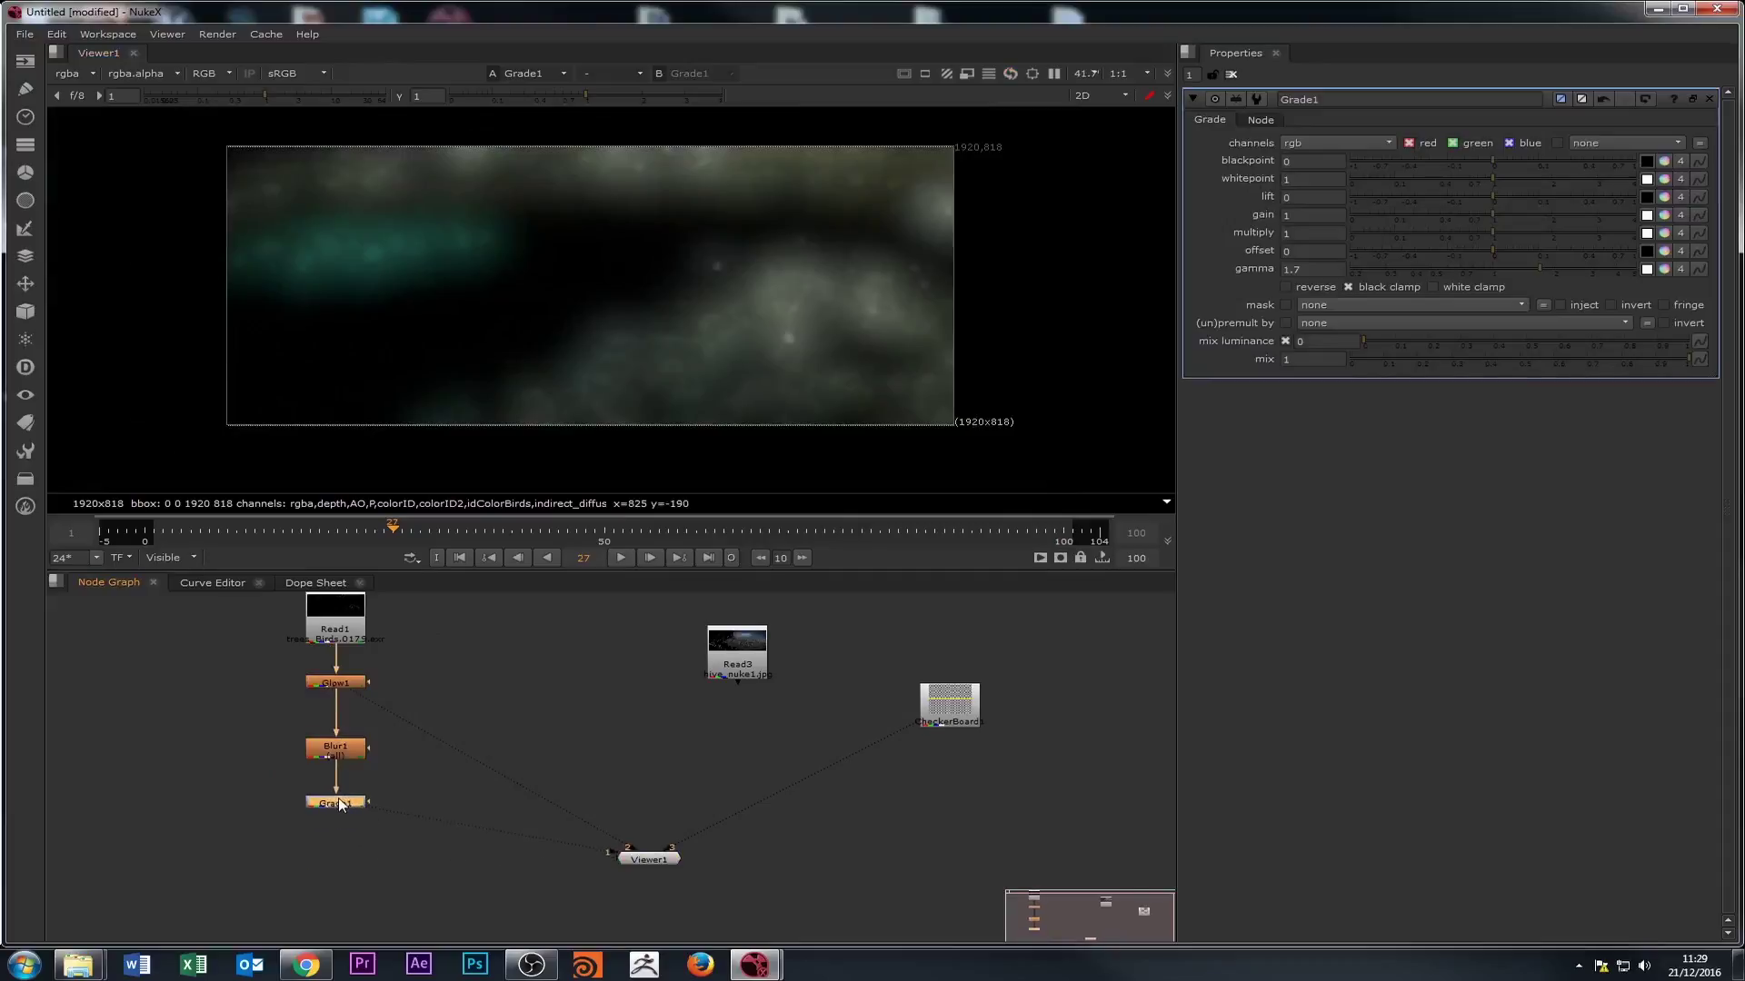
drag(611, 852, 568, 799)
- Select the Glow1, Blur1 and Grade1 group, and move Read1 upward to open space above Glow1
drag(260, 670, 425, 810)
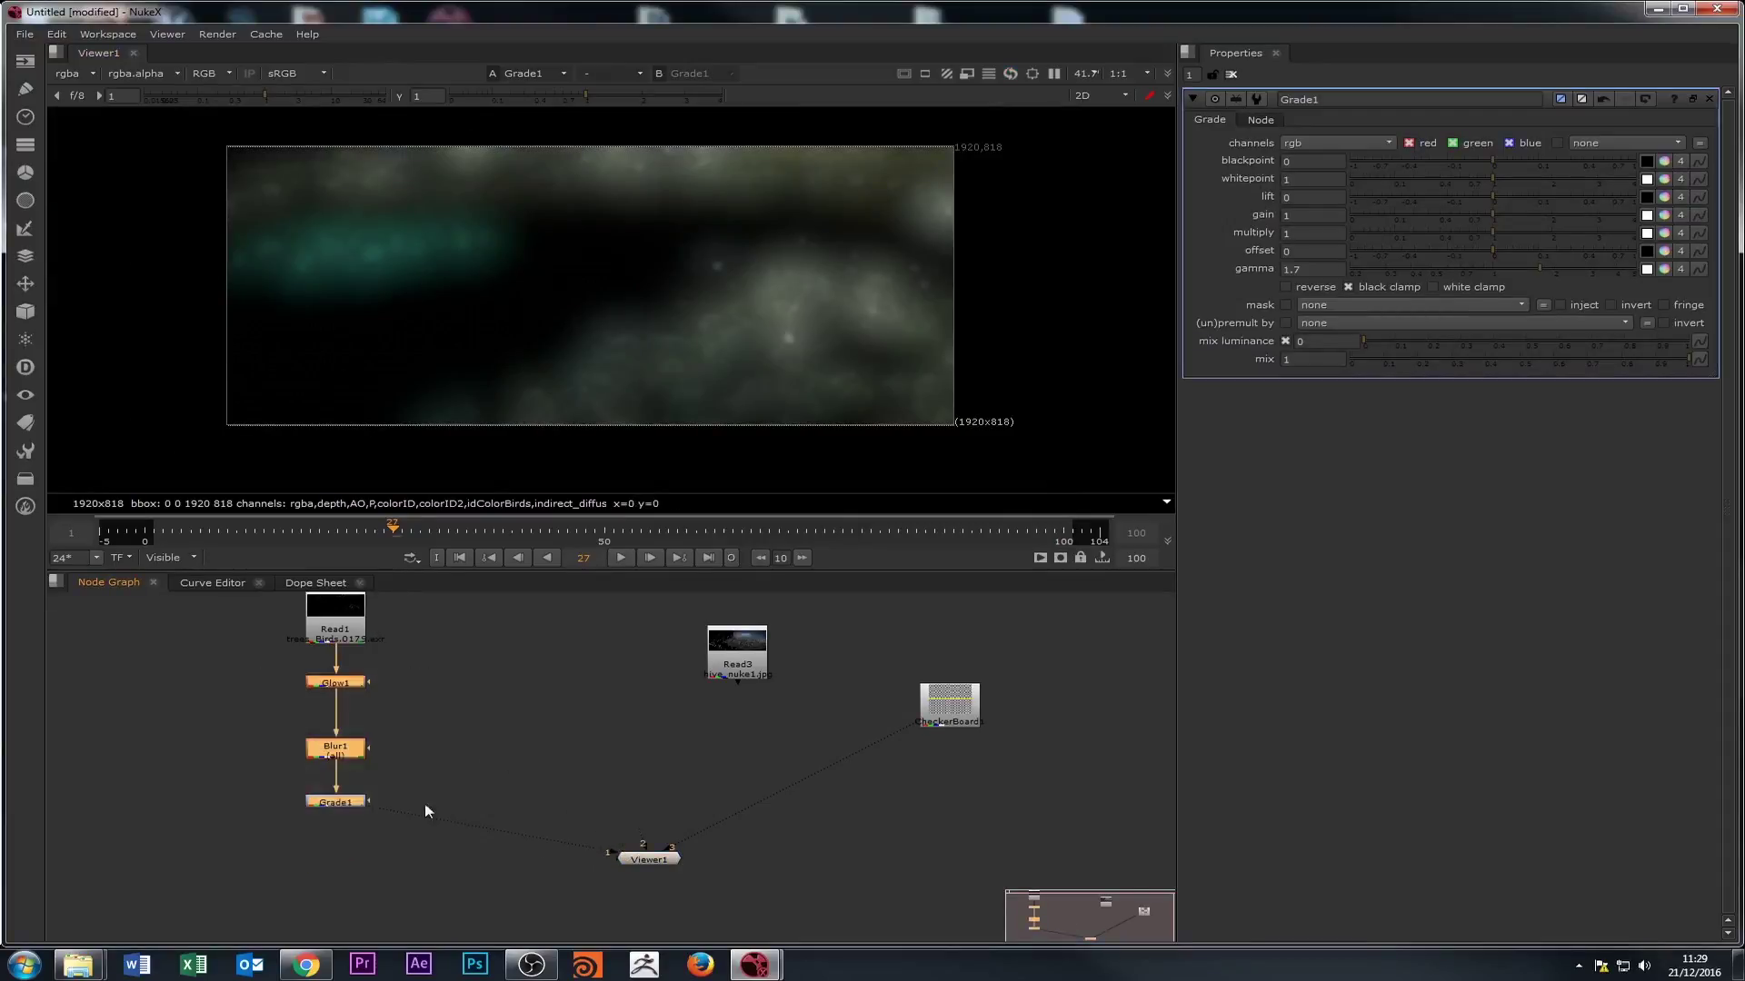
drag(289, 671, 444, 807)
drag(256, 677, 425, 836)
scroll(231, 716, down, 2)
scroll(231, 716, up, 2)
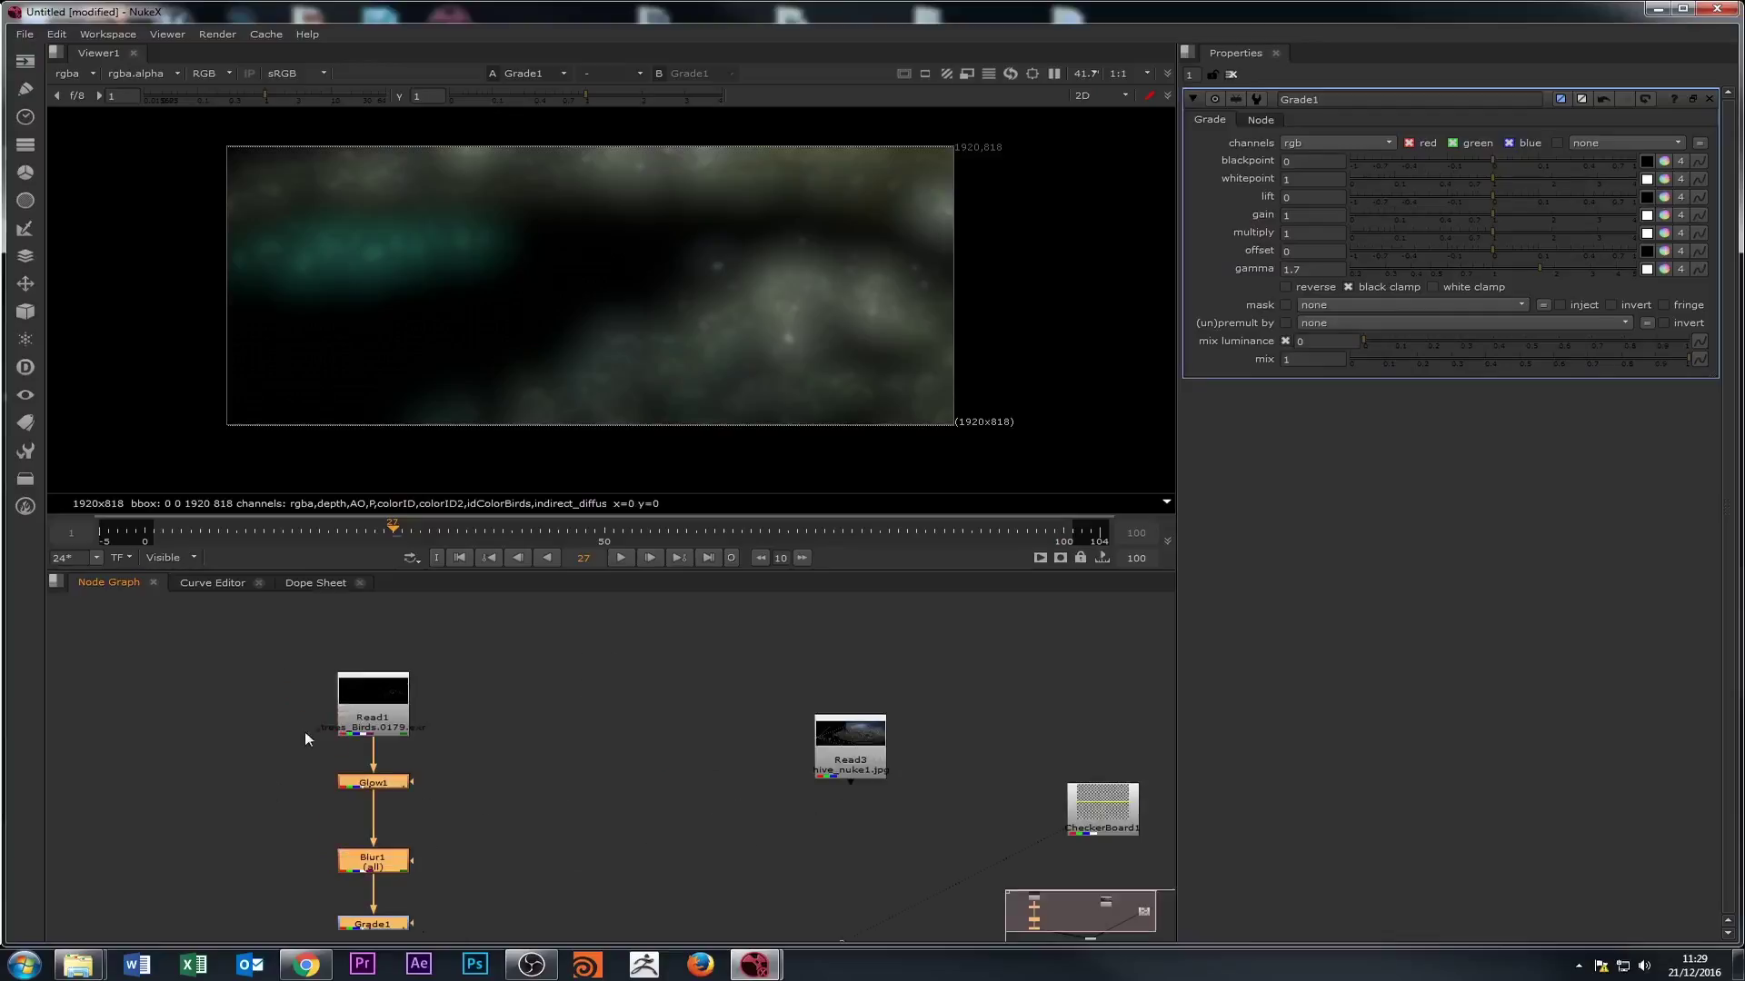
drag(363, 677, 363, 634)
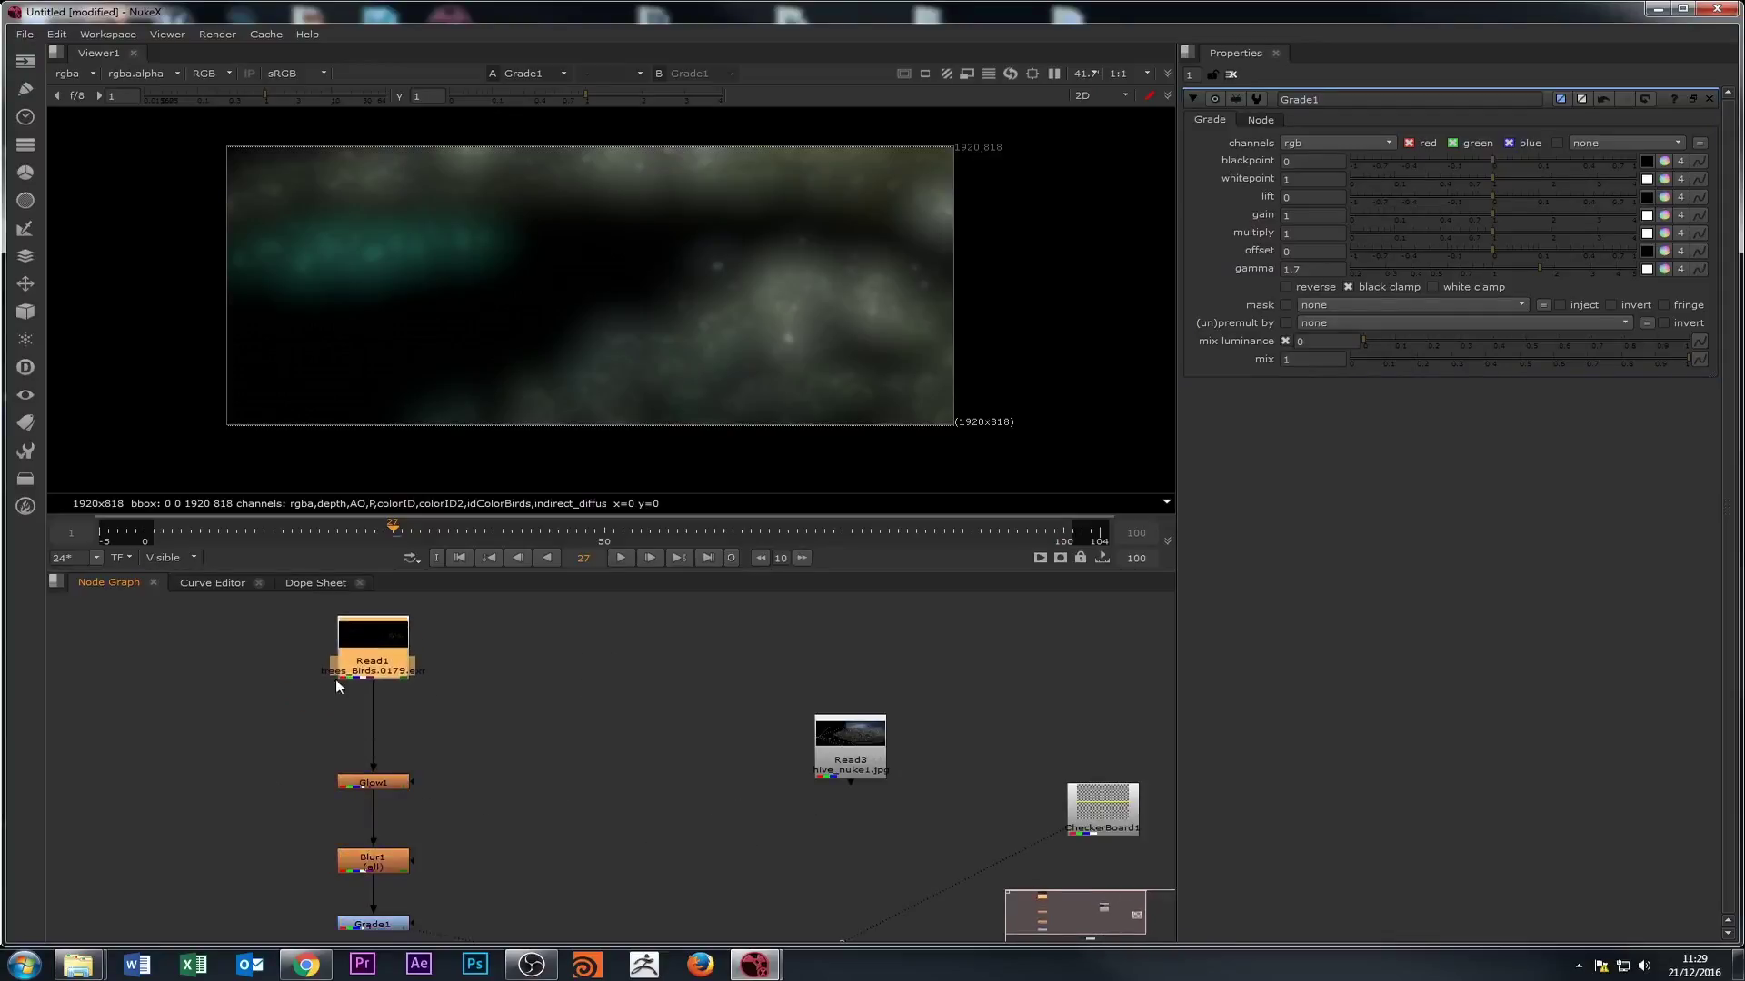
click(281, 723)
scroll(292, 753, down, 1)
- View Glow1 through the viewer's input 1, and move Grade1 between Read1 and Glow1
double_click(353, 782)
key(1)
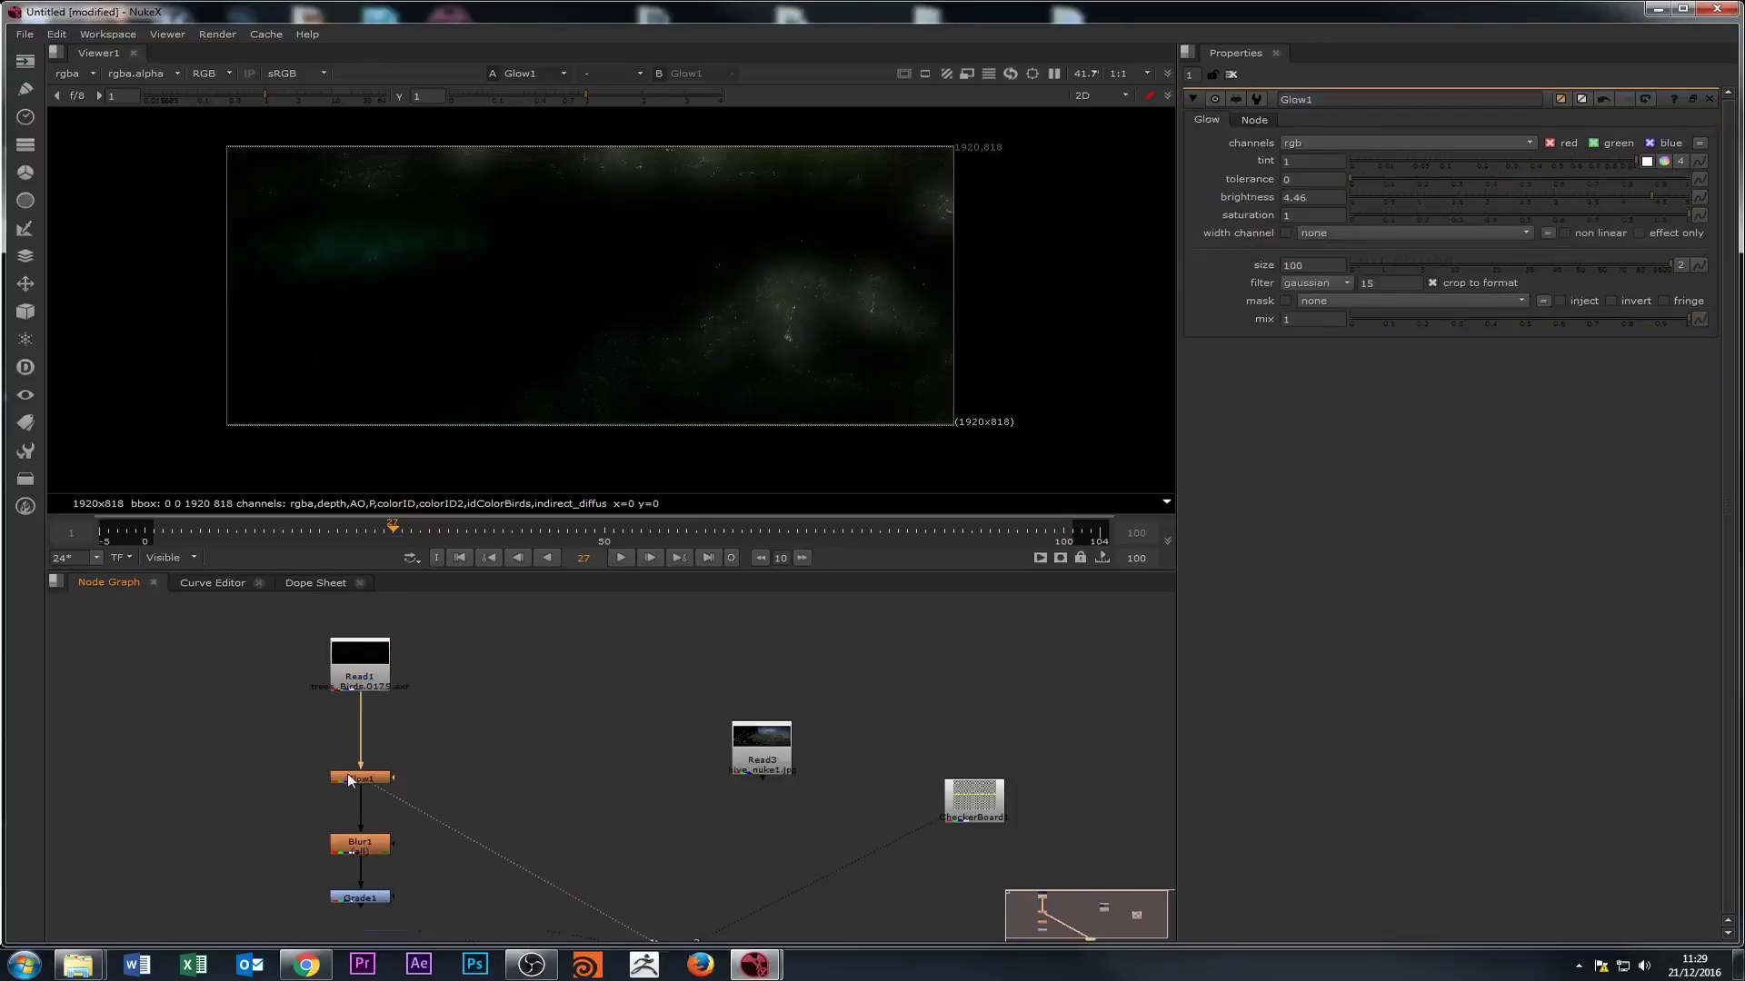
double_click(361, 898)
key(1)
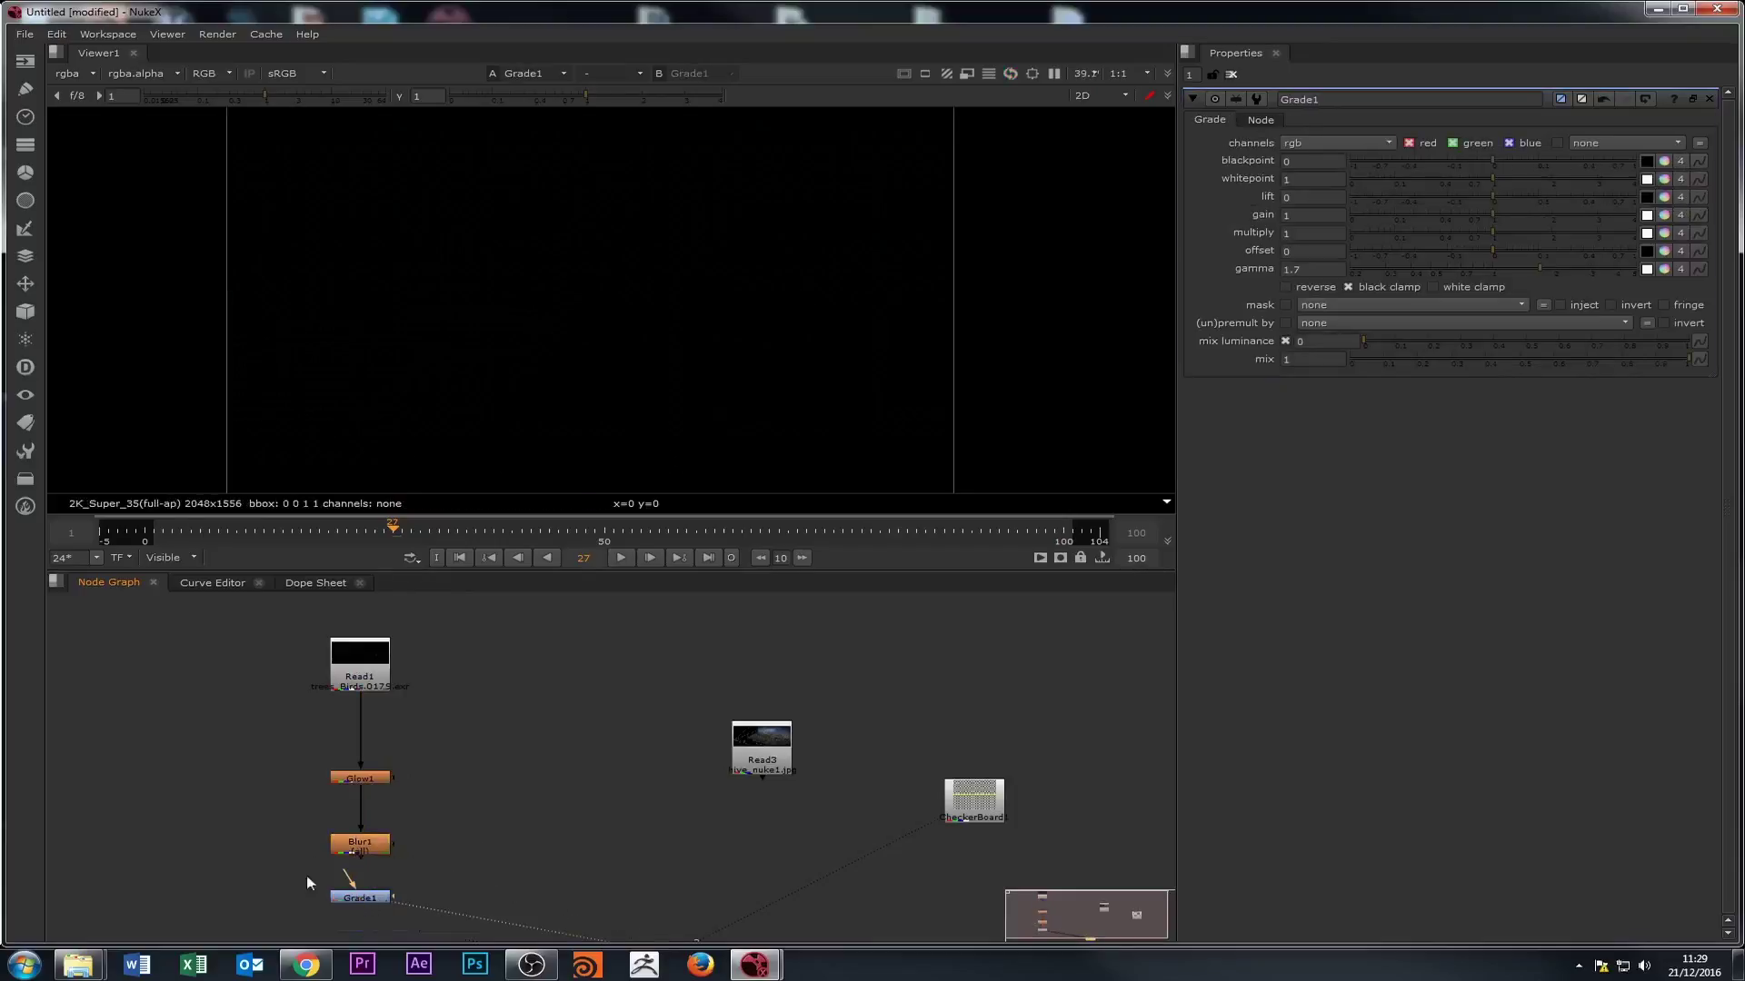
drag(359, 897, 352, 737)
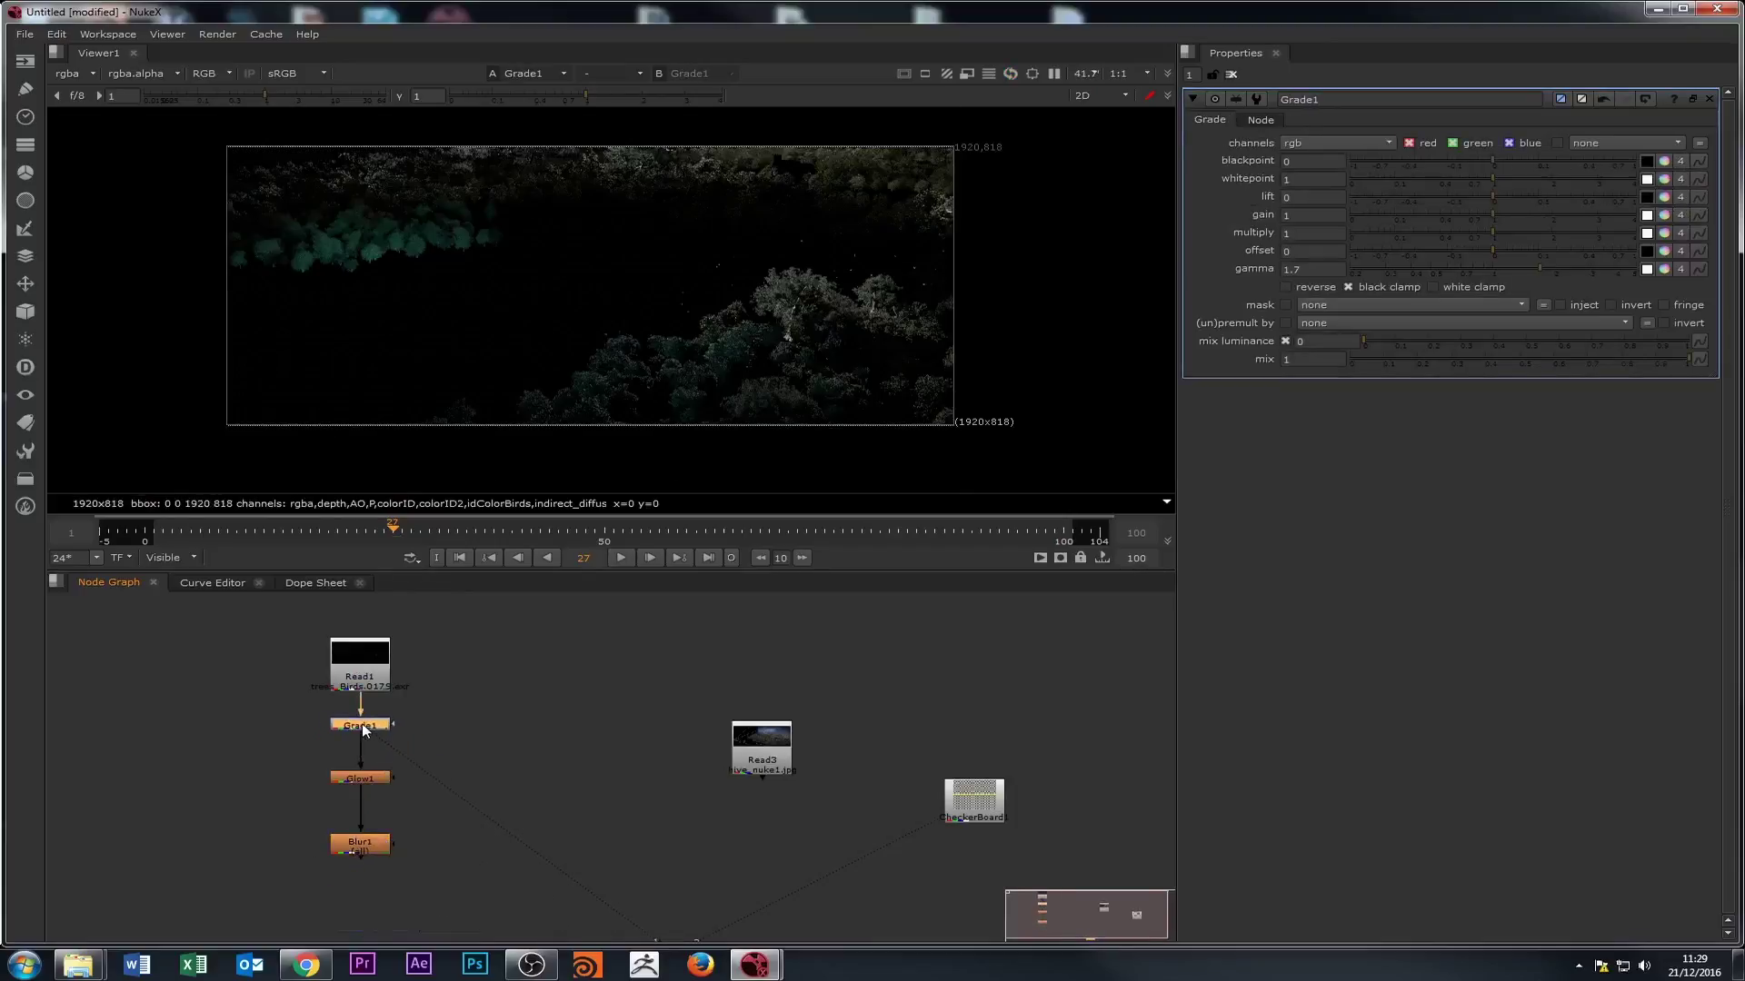
- Open the properties of Glow1 and Blur1 in turn and view each node's output through the viewer's input 1
double_click(363, 778)
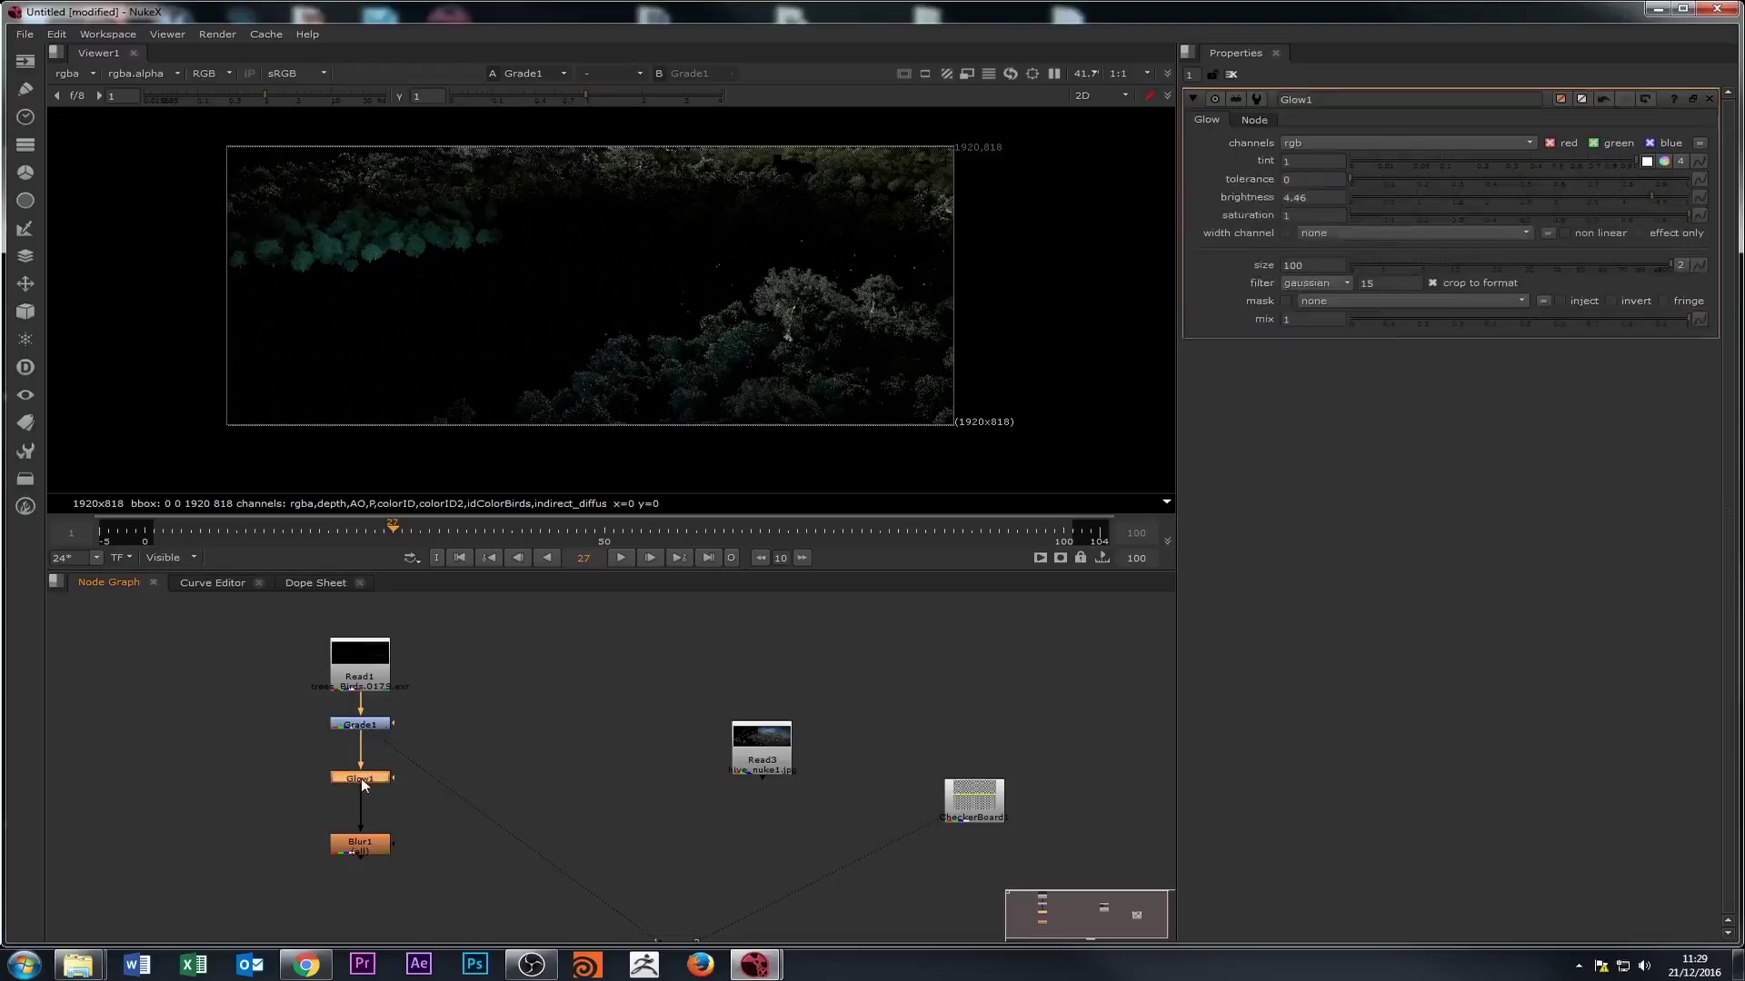
key(1)
double_click(363, 847)
key(1)
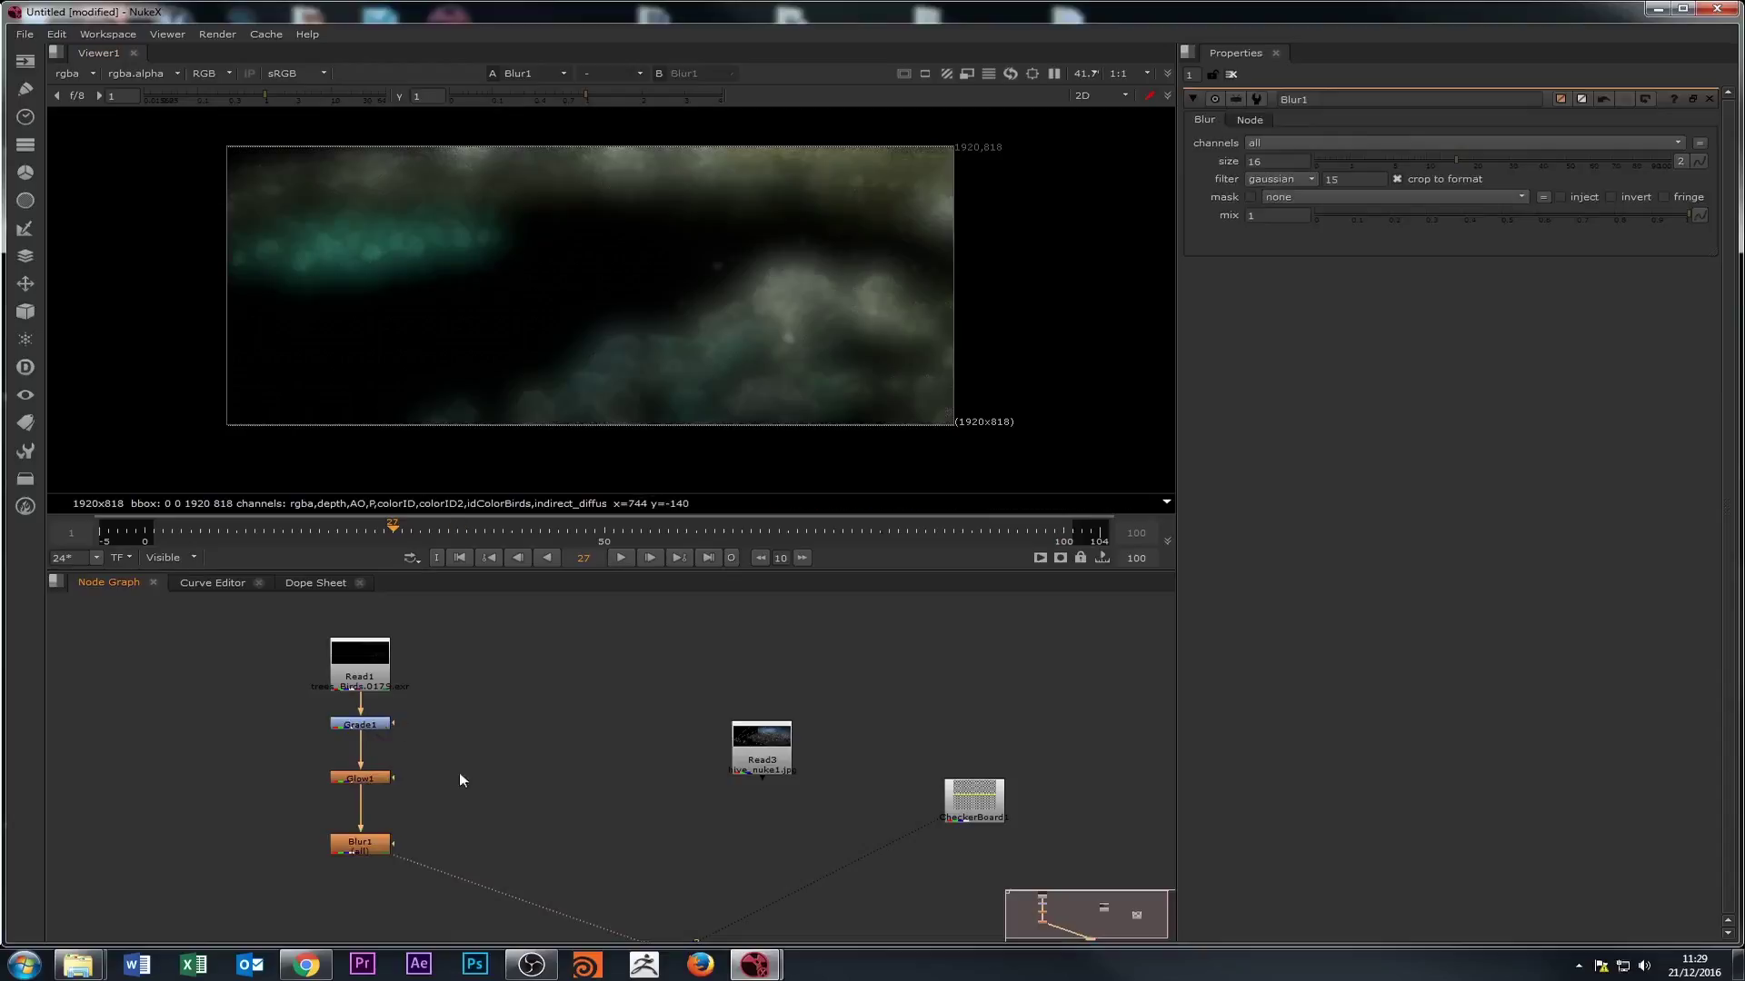
- Reposition Read3 and delete the Grade1, Glow1 and Blur1 nodes
drag(761, 769, 730, 737)
drag(262, 712, 484, 885)
key(Delete)
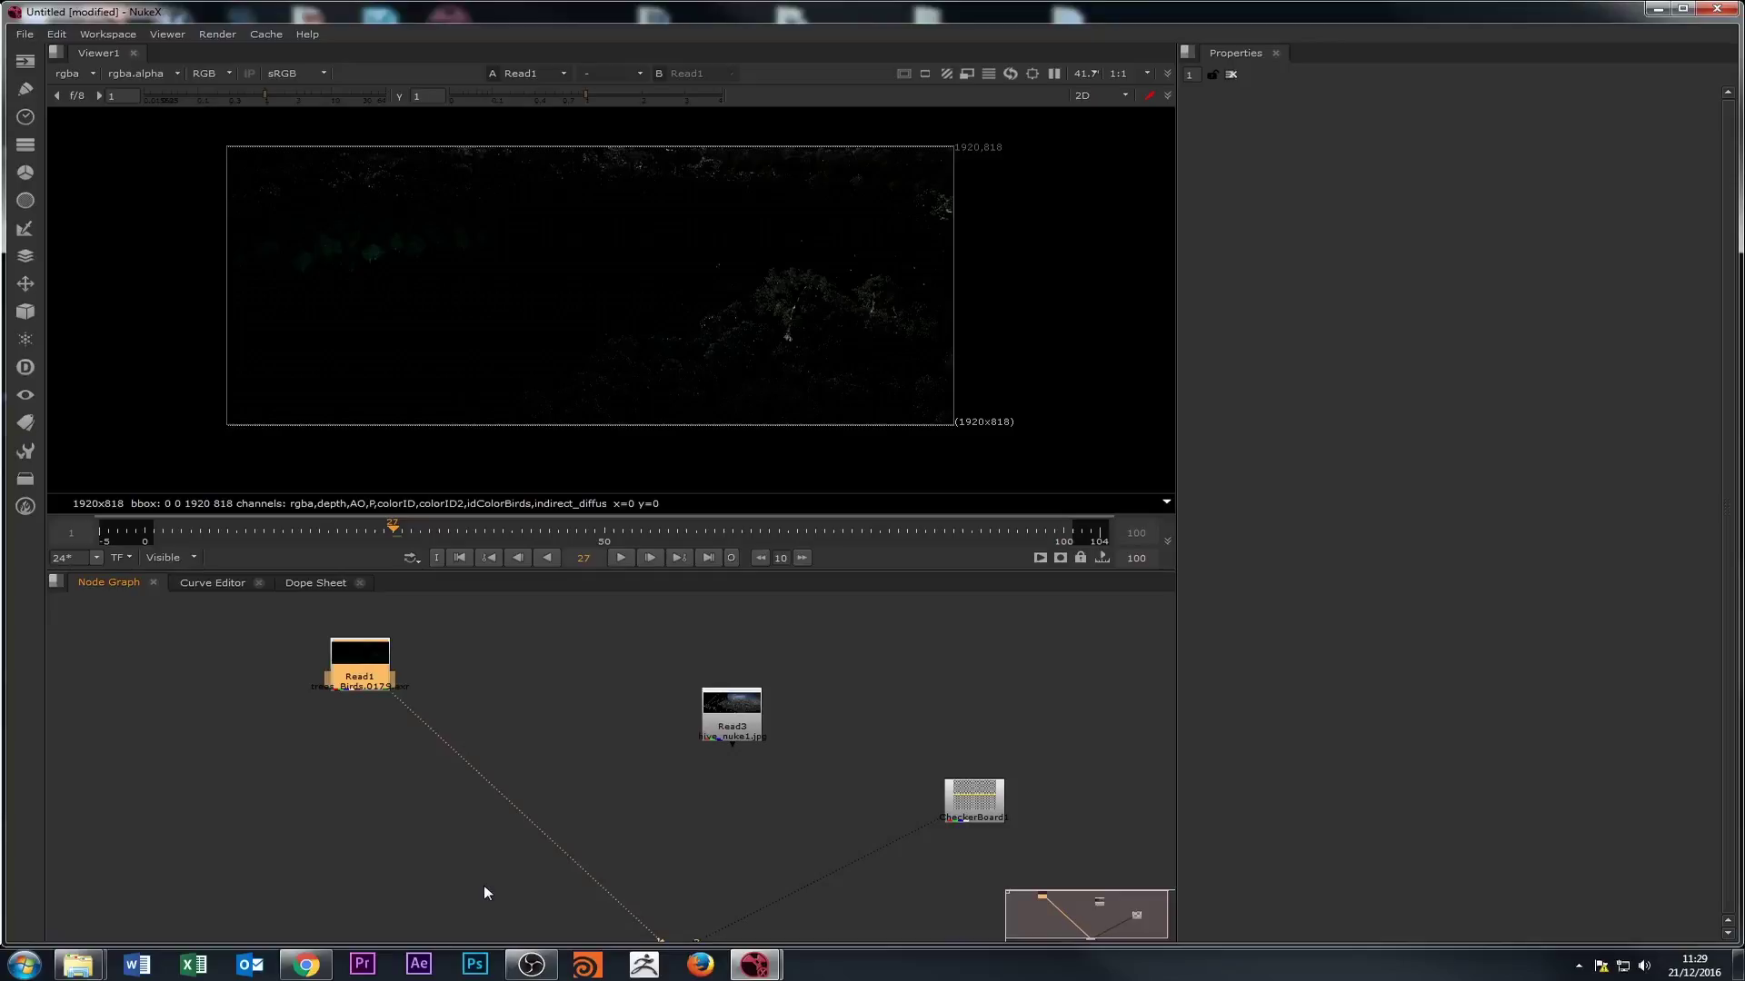
click(364, 927)
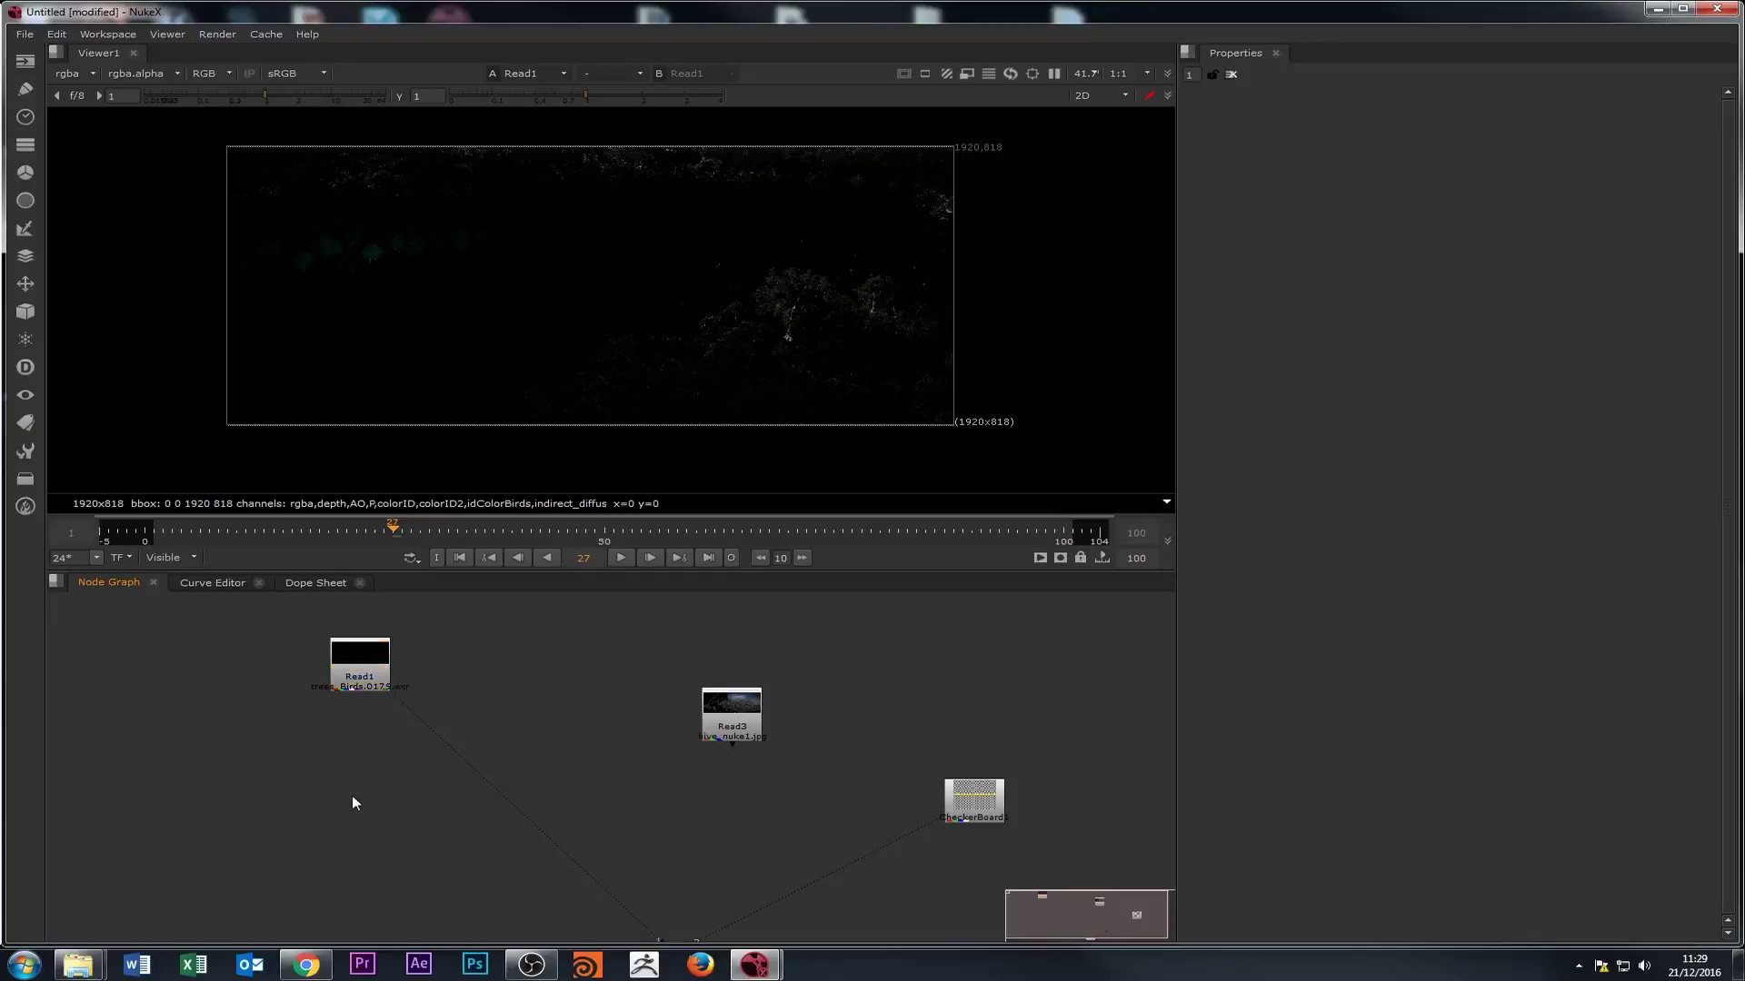
click(25, 229)
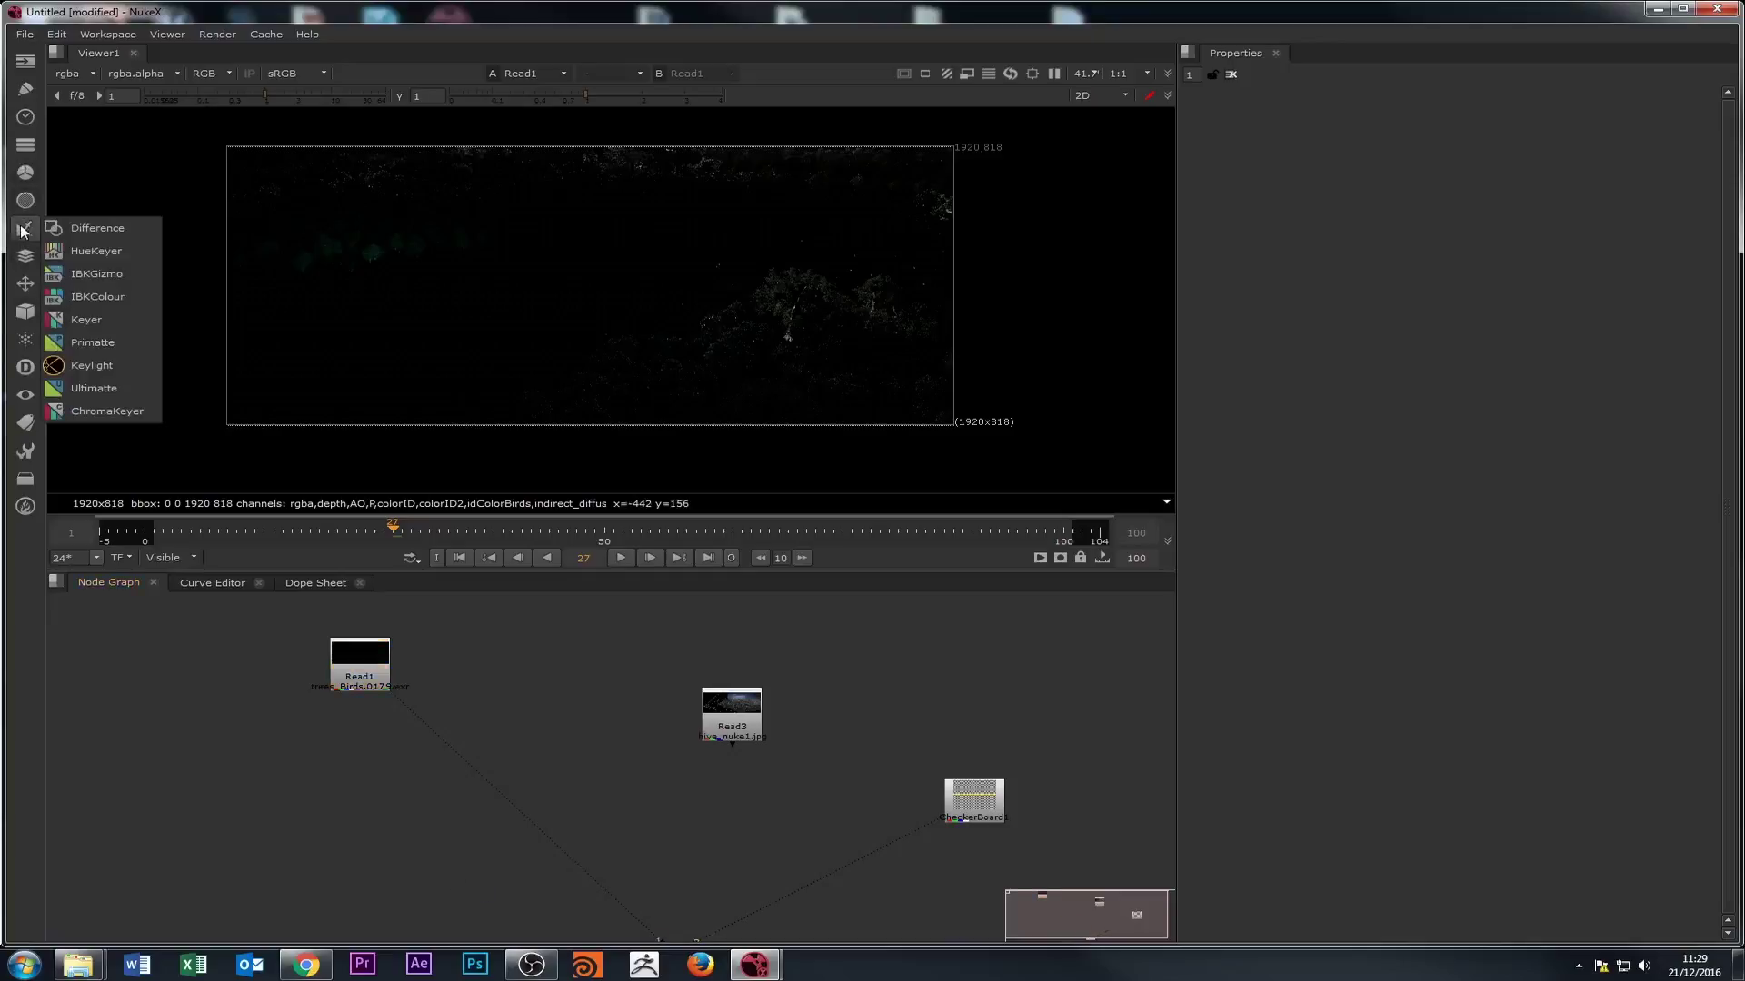
click(27, 200)
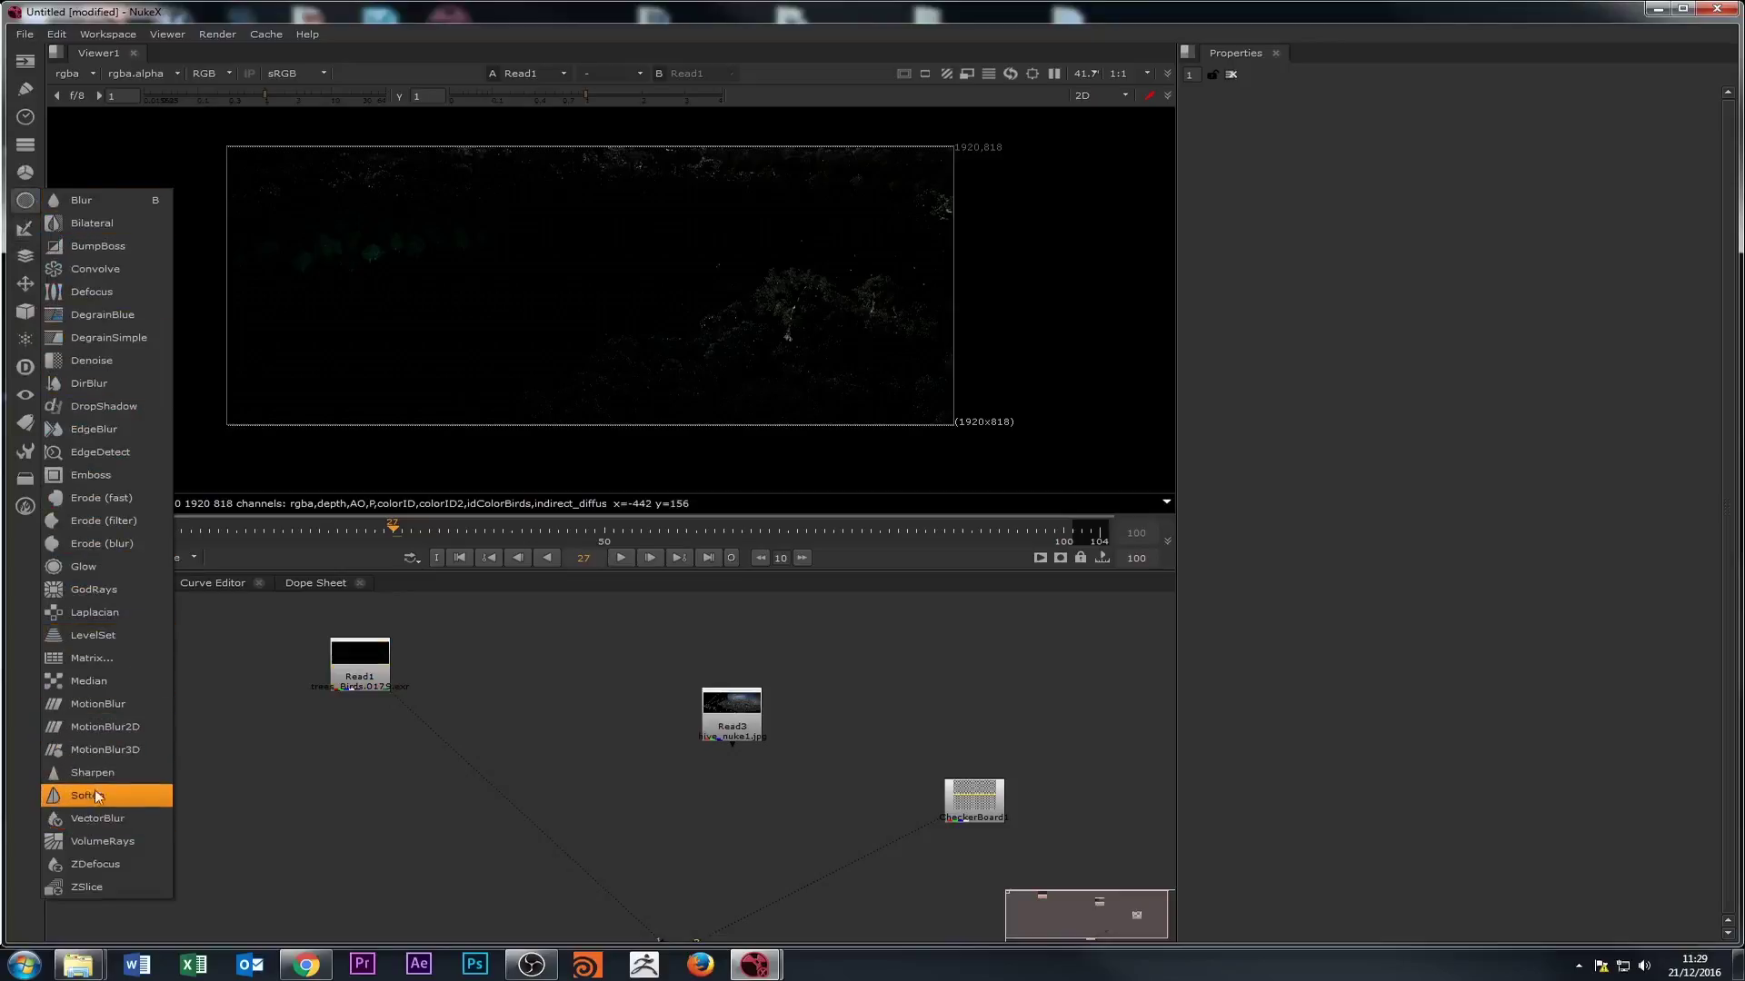
click(23, 227)
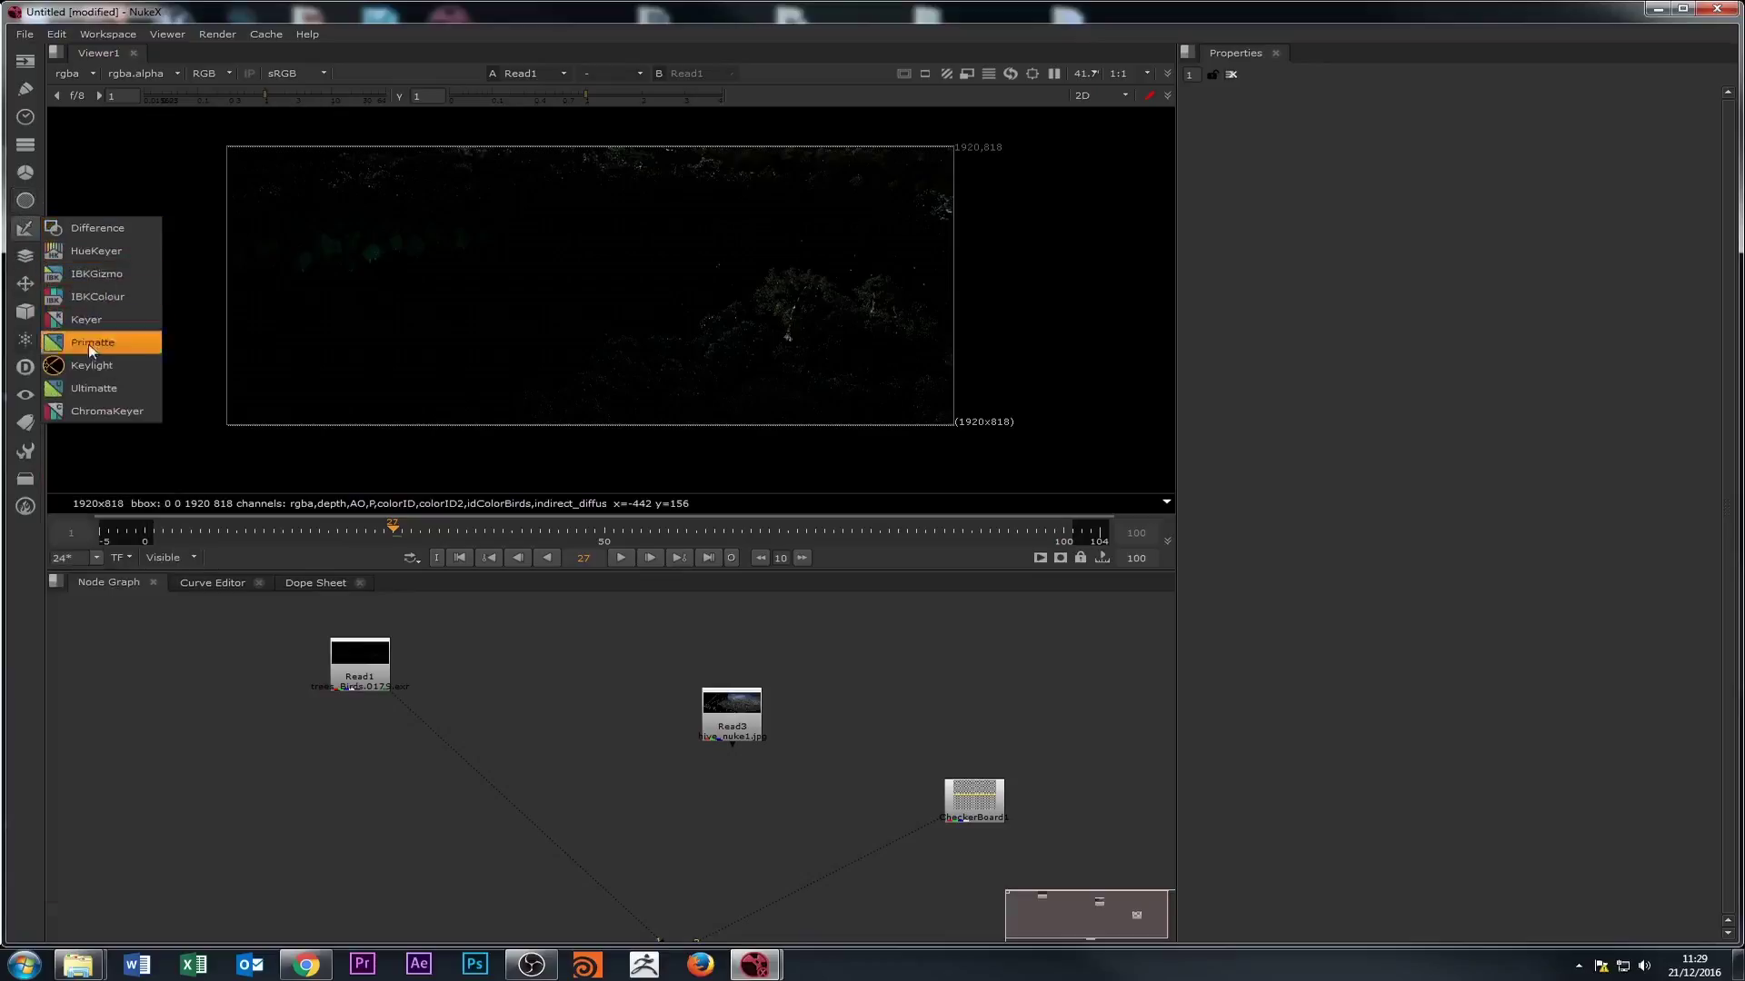
click(25, 255)
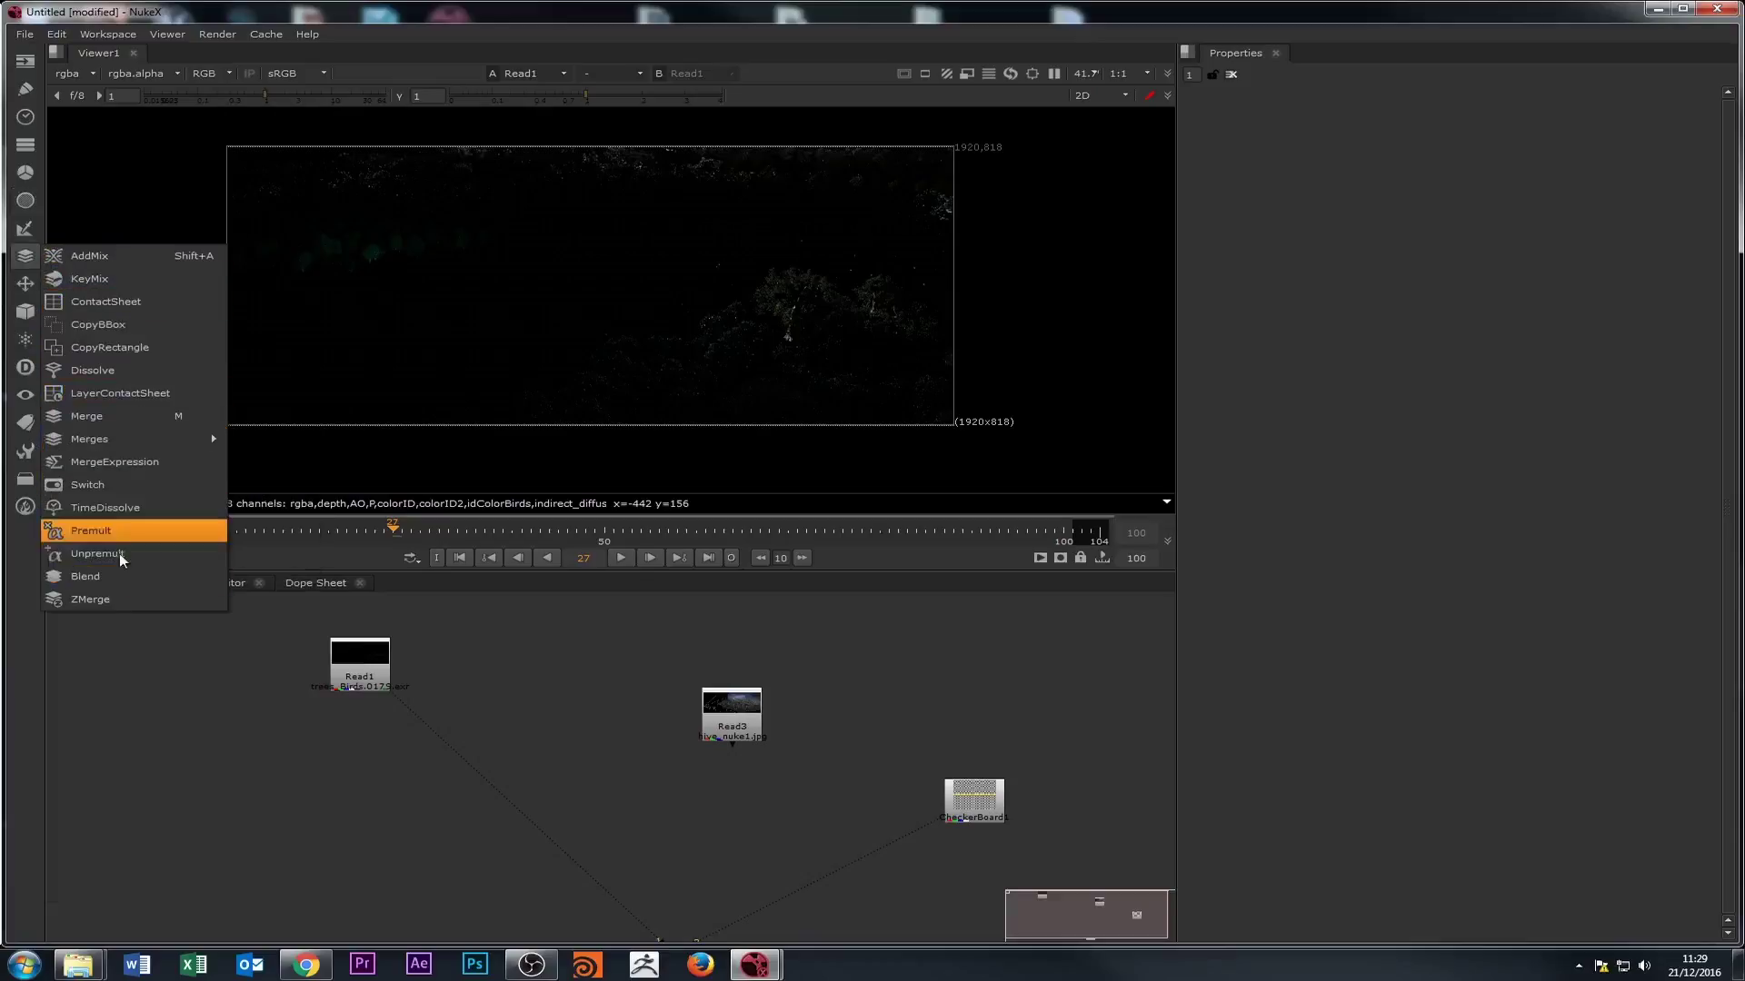
- Add a Transform node, connect it beneath Read1, and show its output in the viewer
click(25, 282)
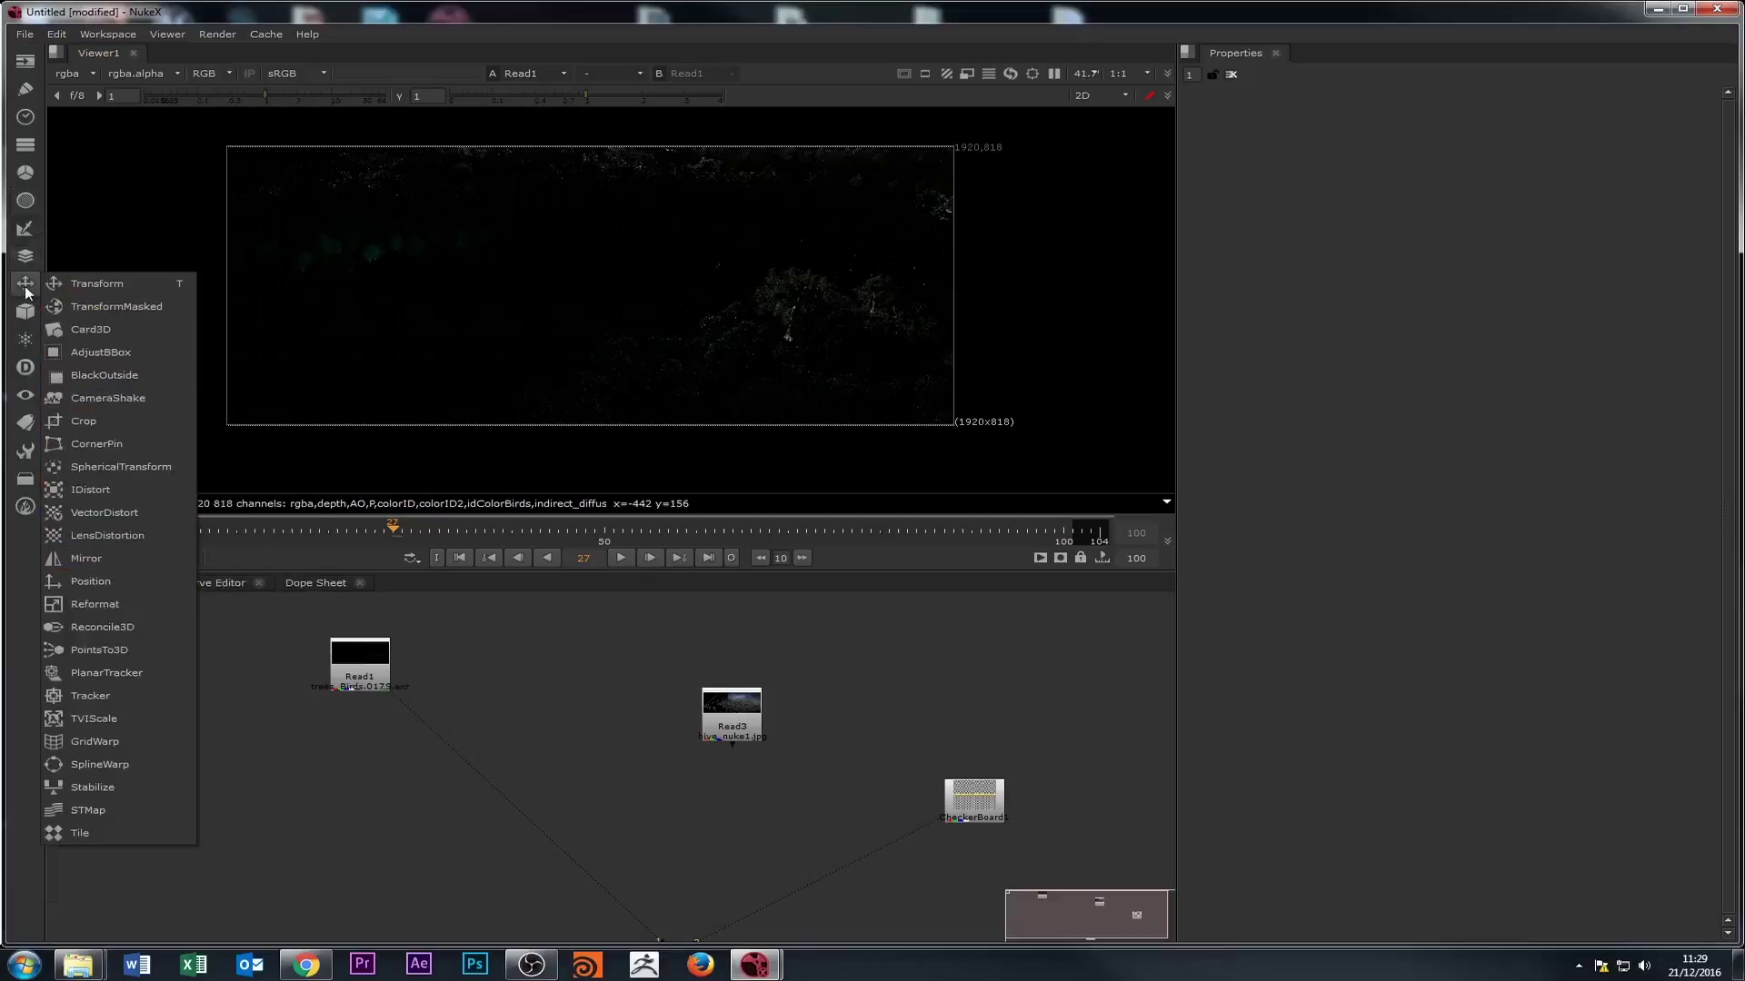
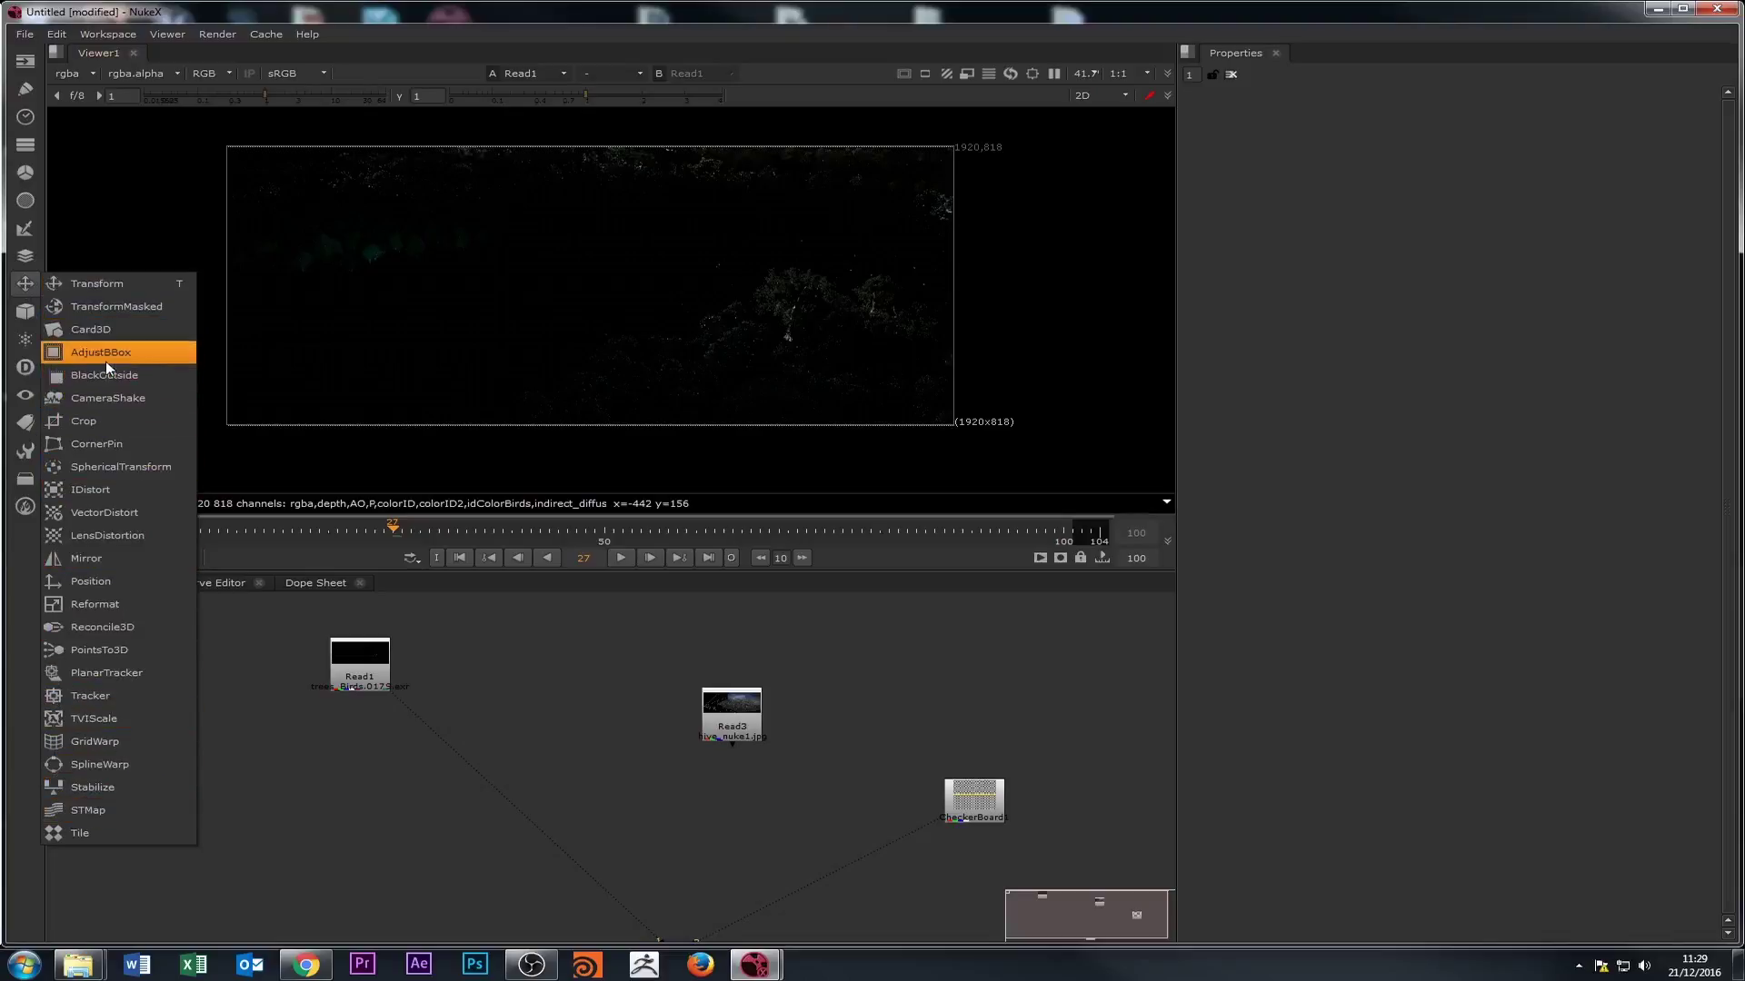
click(100, 291)
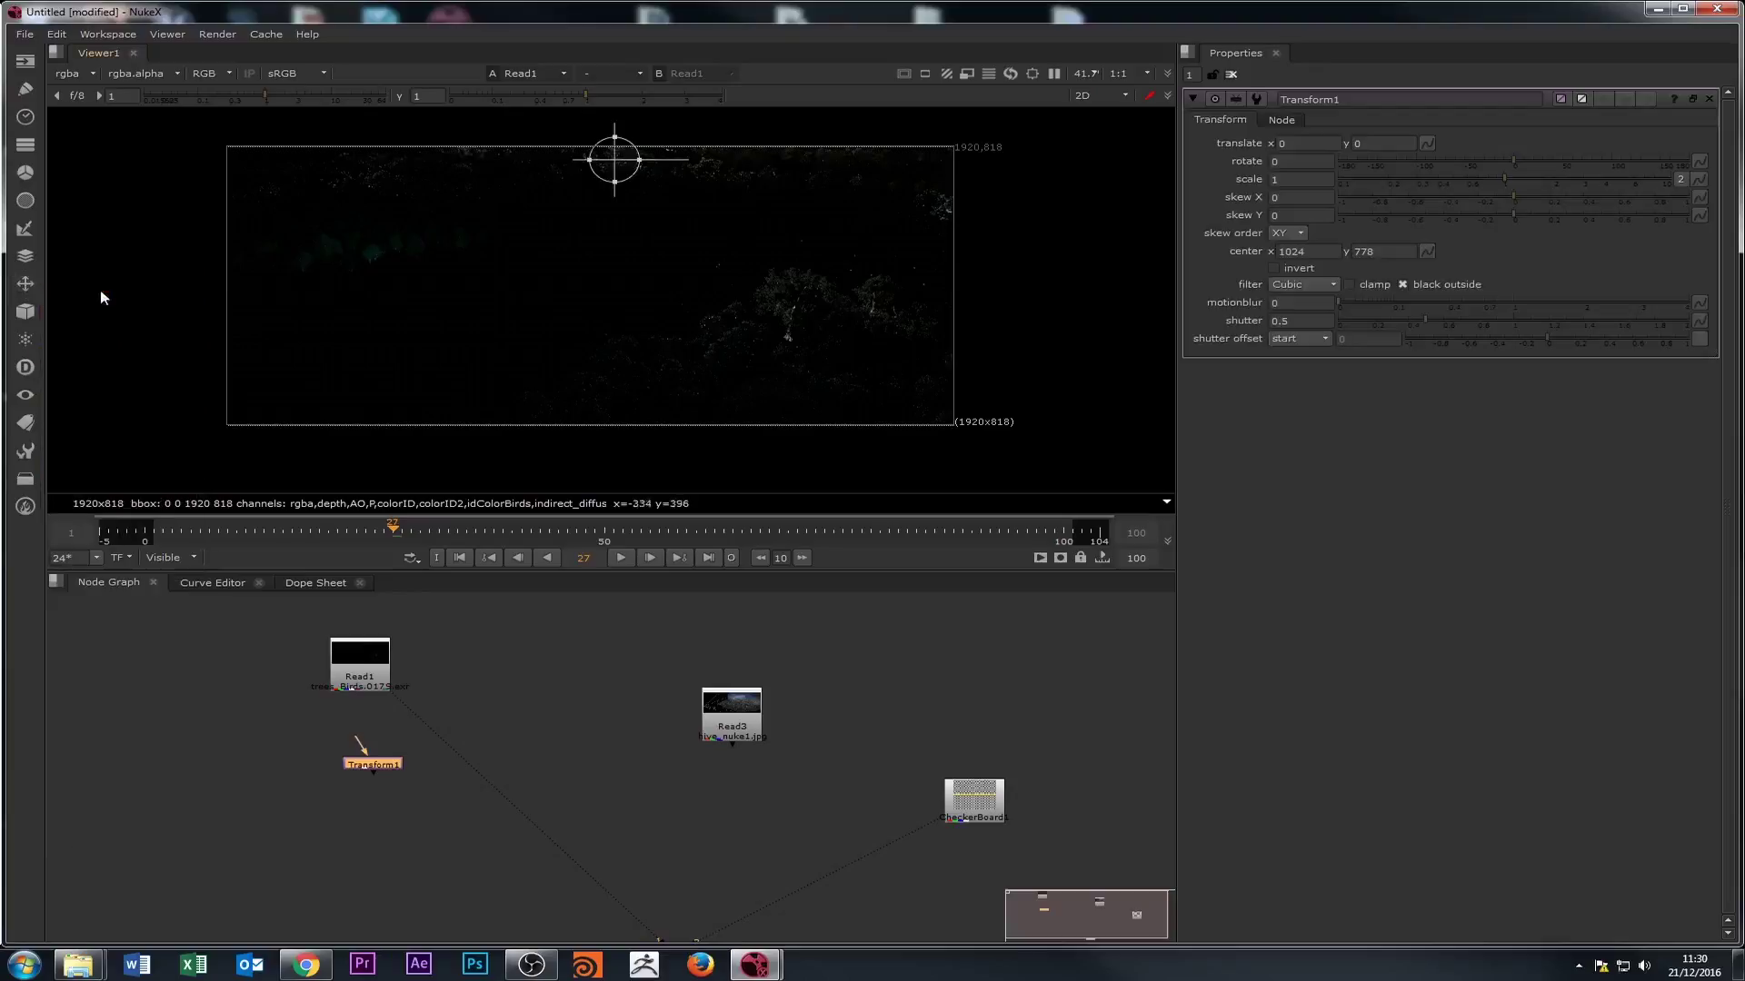
mouse_move(384, 765)
mouse_down()
mouse_move(454, 736)
mouse_move(355, 767)
mouse_up()
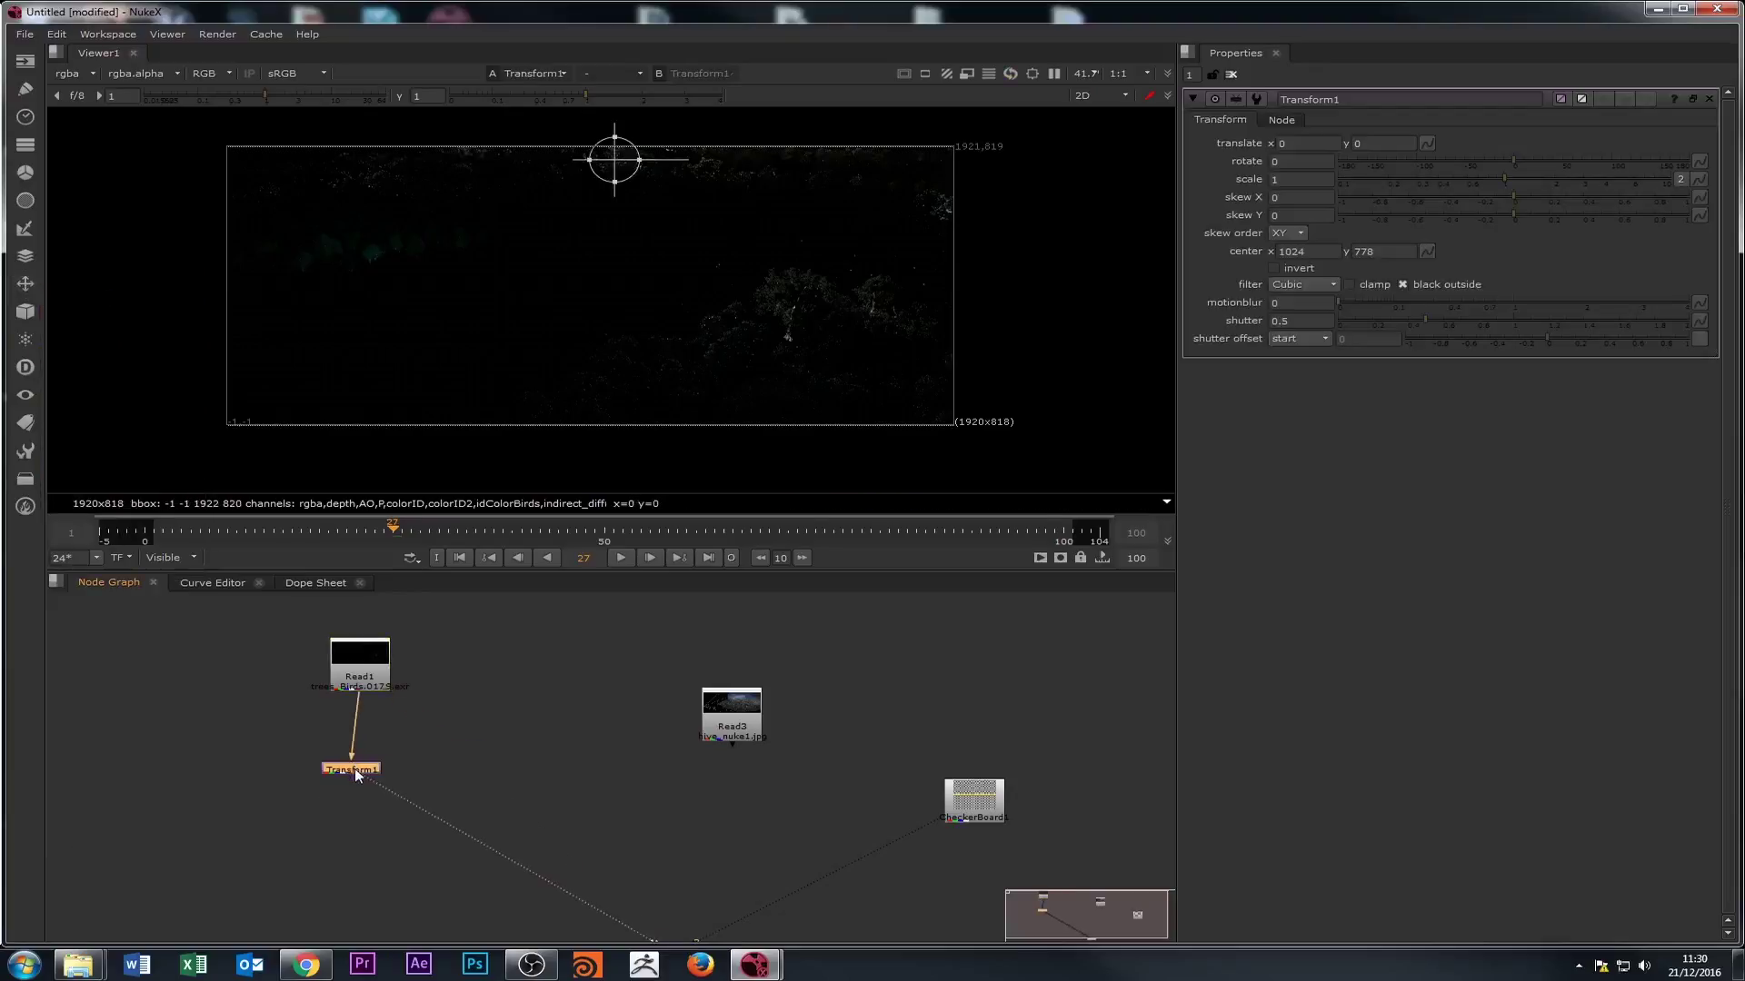
- Set Transform1's rotate to -21
click(428, 655)
scroll(569, 285, down, 2)
scroll(565, 272, up, 1)
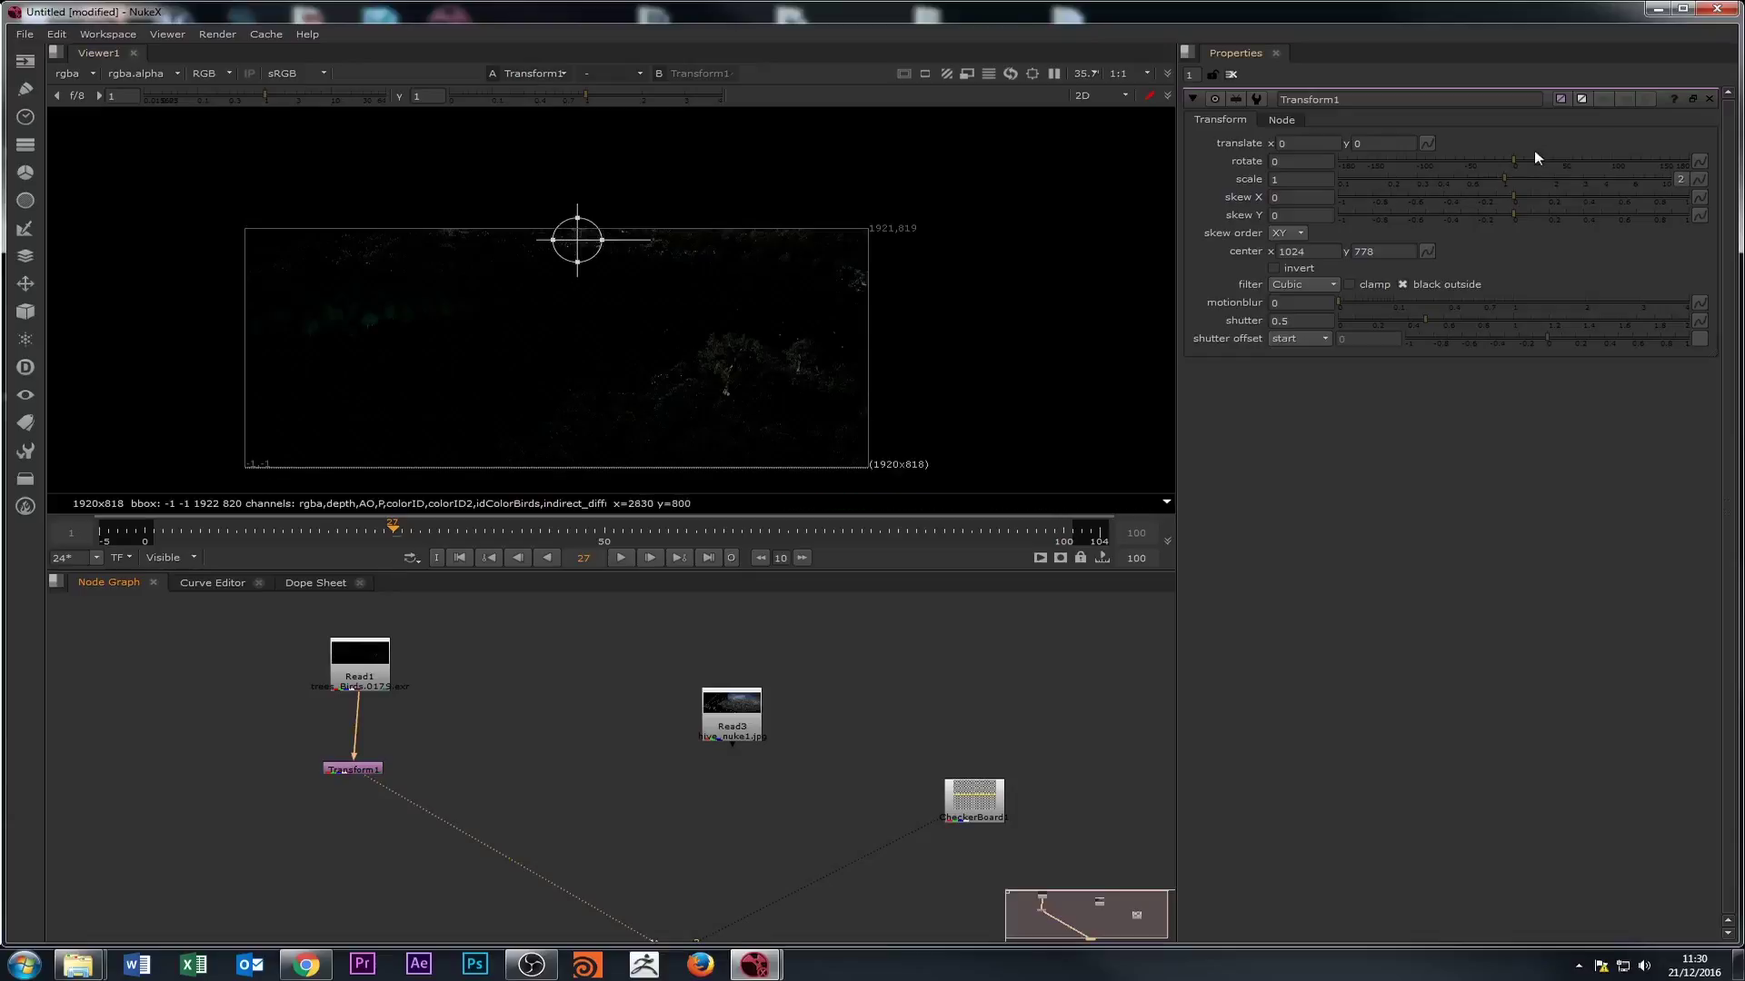
drag(1535, 159, 1494, 159)
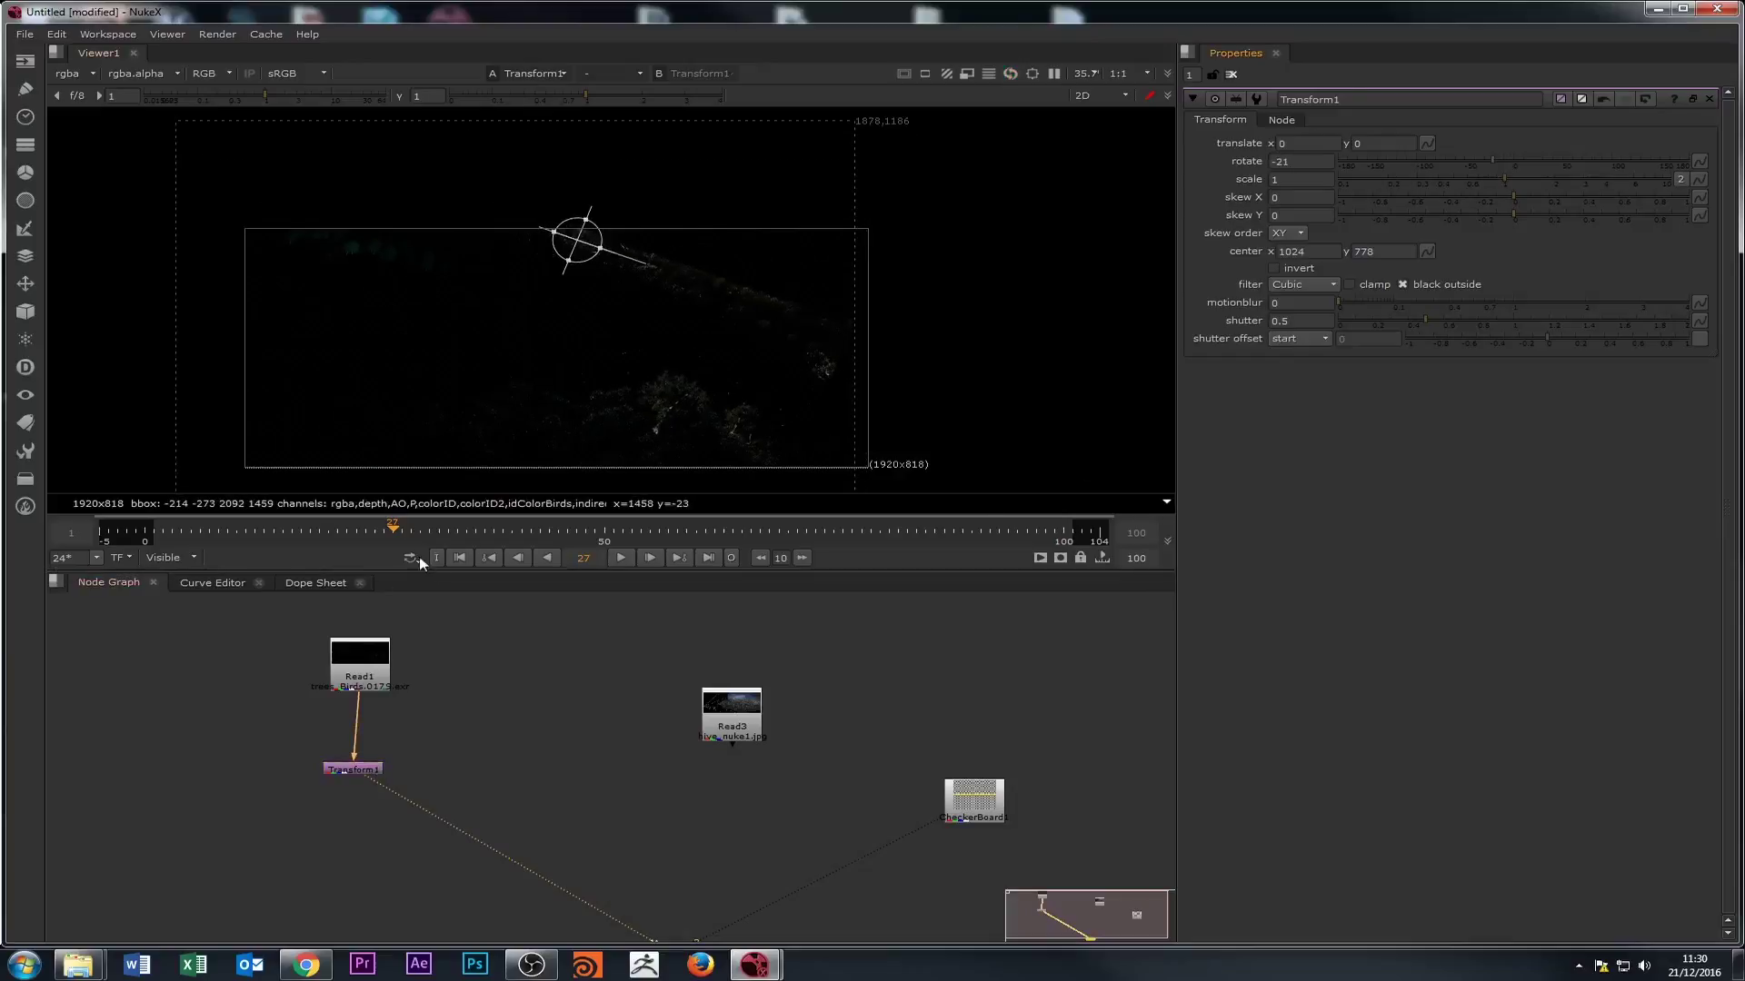
- Go to the first frame and set the timeline range to In/Out
click(459, 557)
click(193, 558)
click(181, 611)
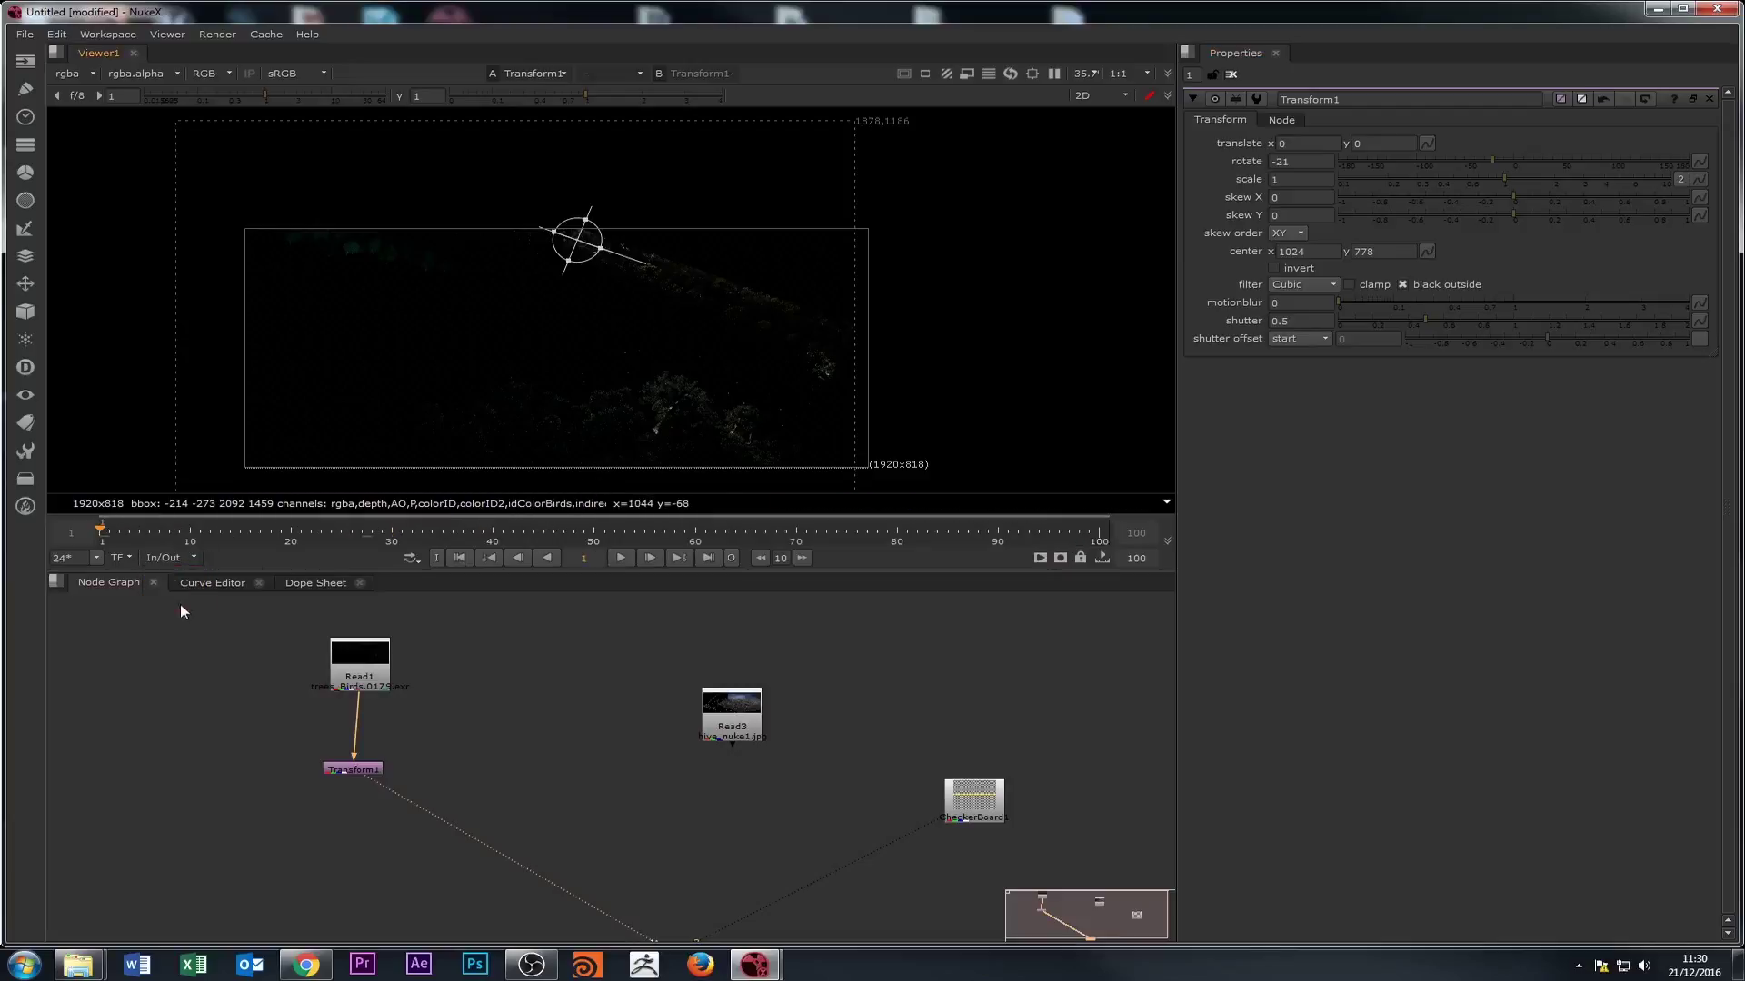
- Align Transform1 directly beneath Read1 and return the playhead to frame 1
drag(362, 765, 369, 766)
mouse_move(107, 552)
mouse_down()
mouse_move(427, 543)
mouse_move(131, 545)
mouse_up()
click(457, 558)
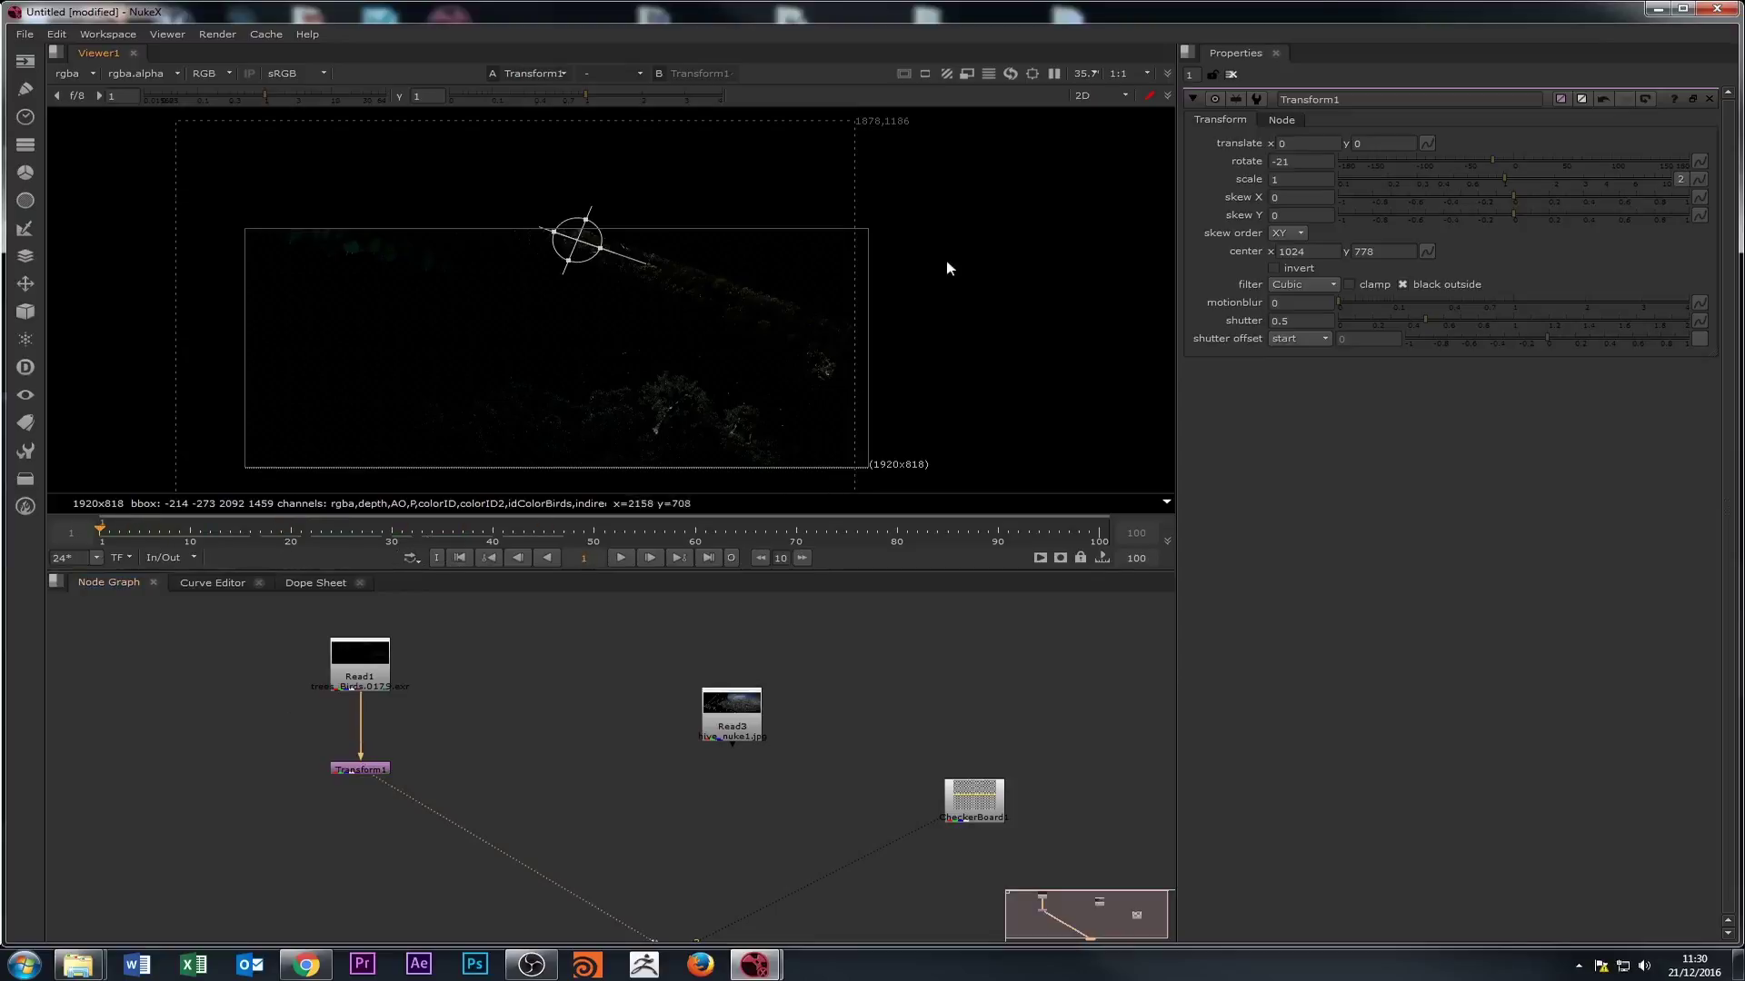
- Set Transform1's rotate to 0 and set a keyframe for it at frame 1
click(1512, 160)
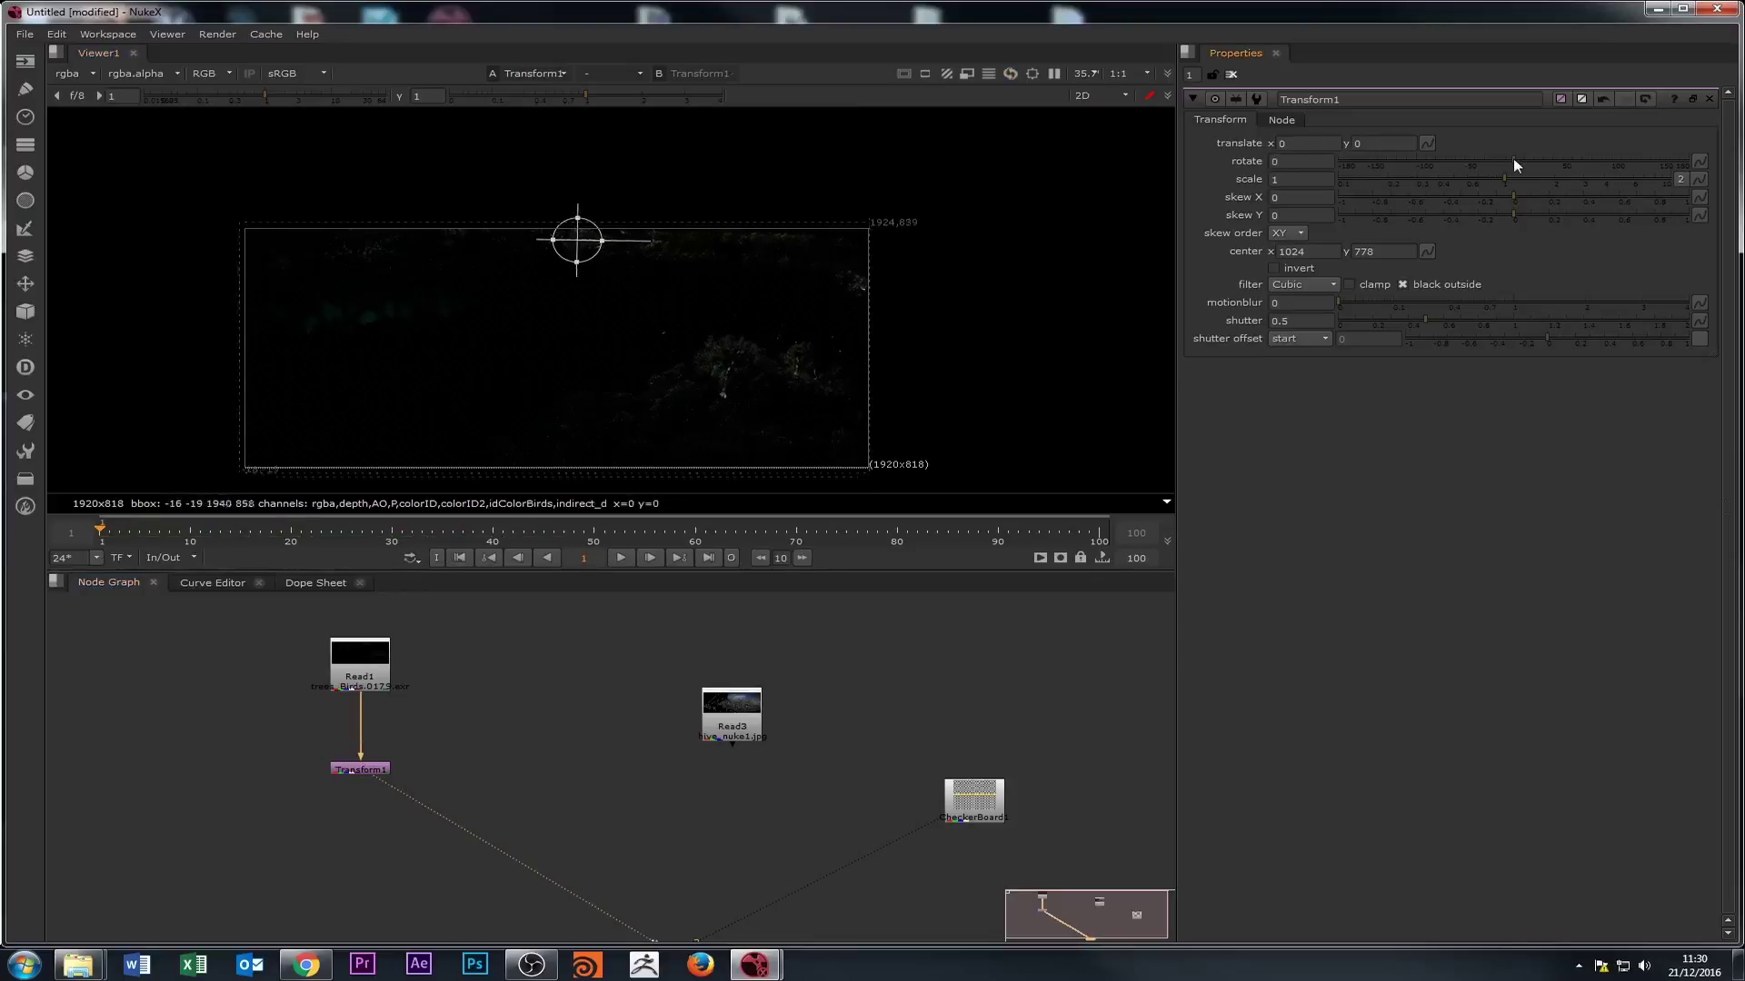
click(1700, 162)
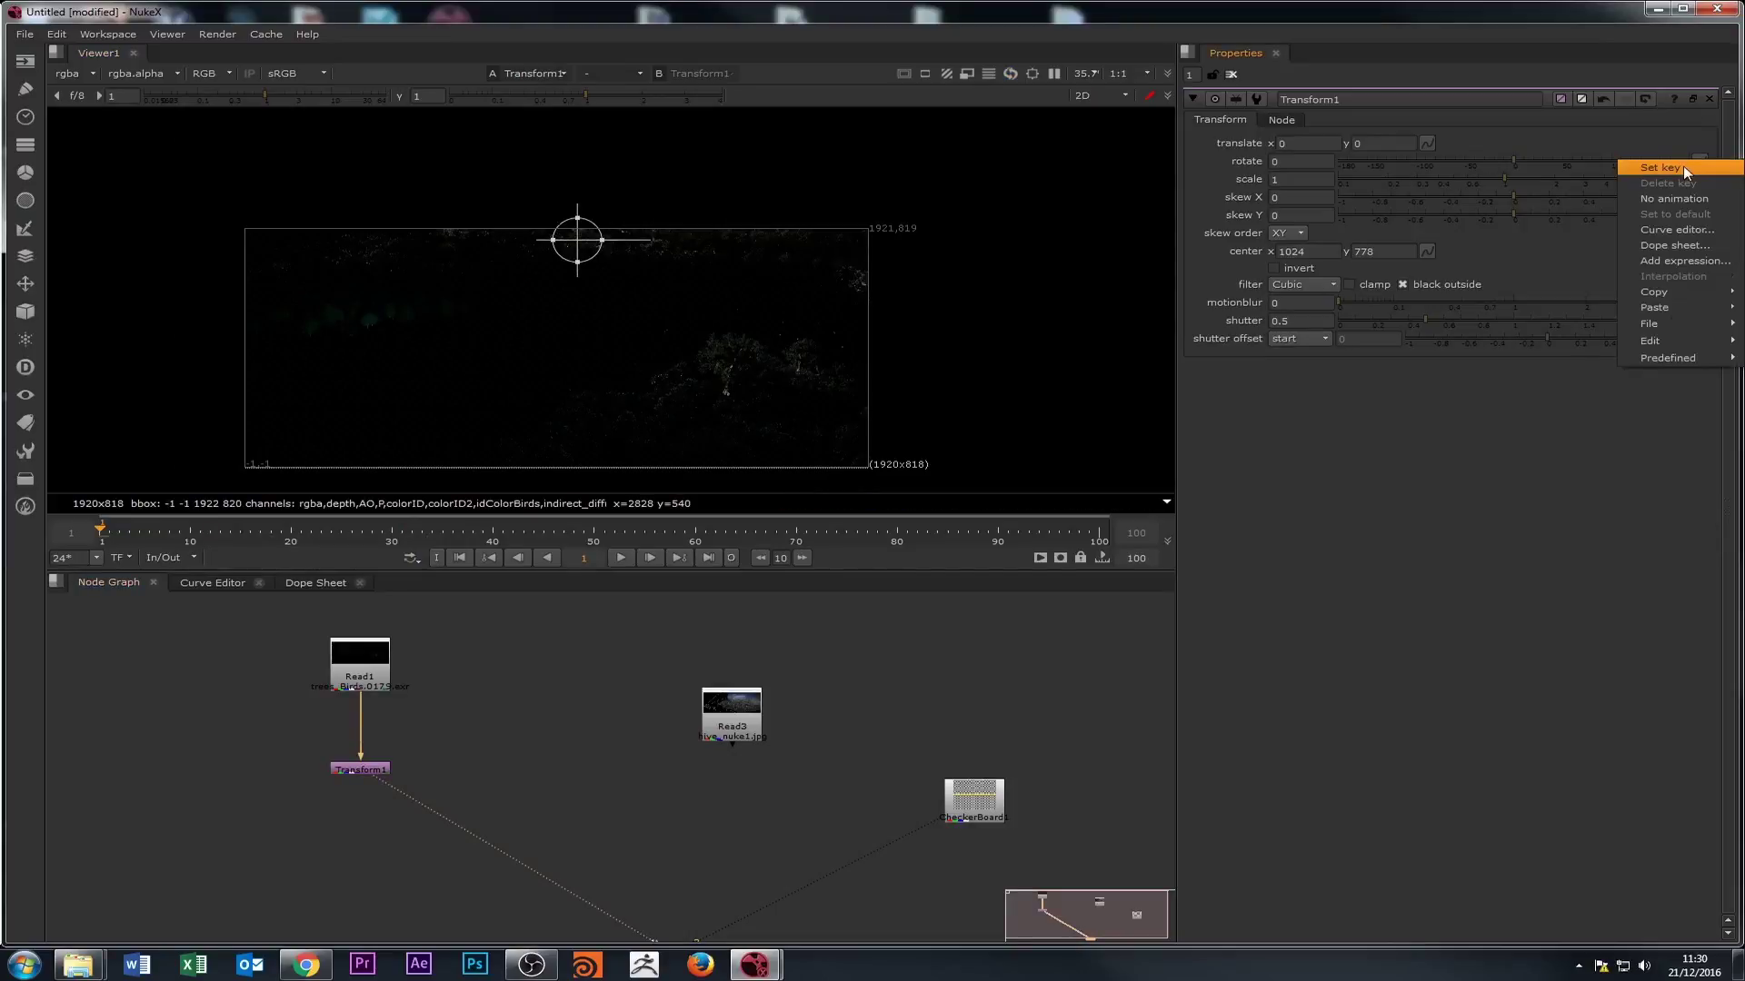
click(1661, 168)
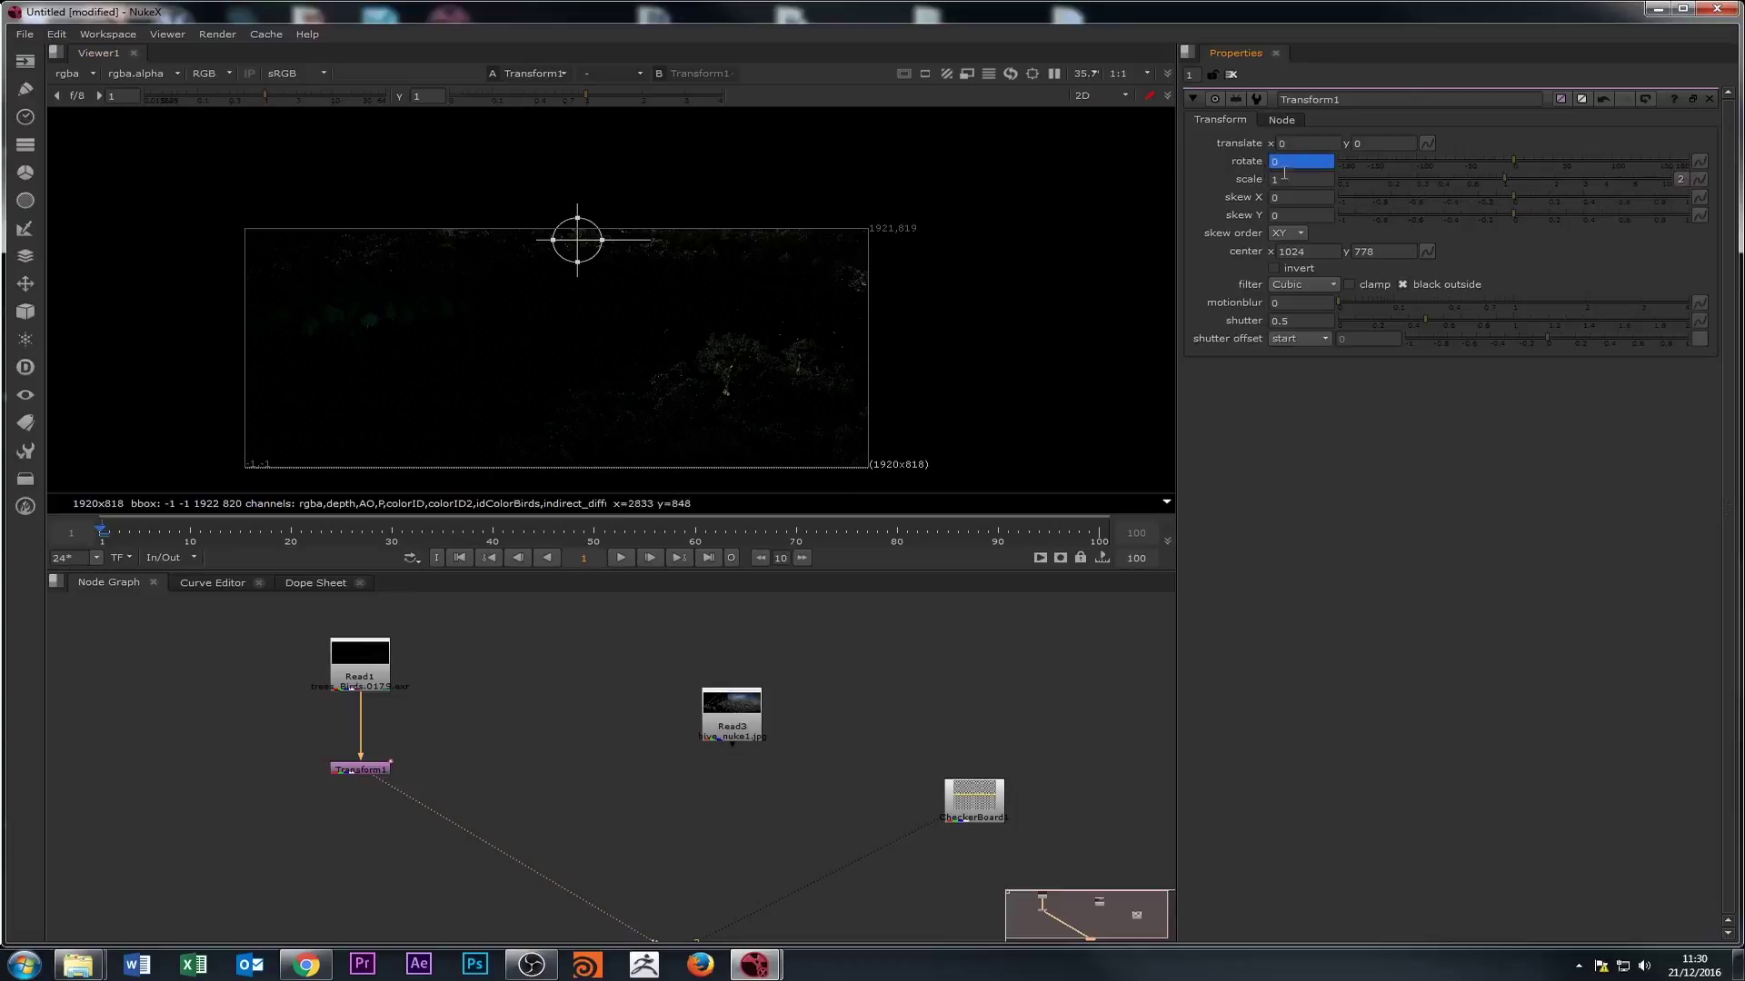
- Key Transform1's rotate at 180 on frame 60 and preview the rotation from the first frame
drag(141, 530, 696, 527)
drag(1486, 171, 1688, 166)
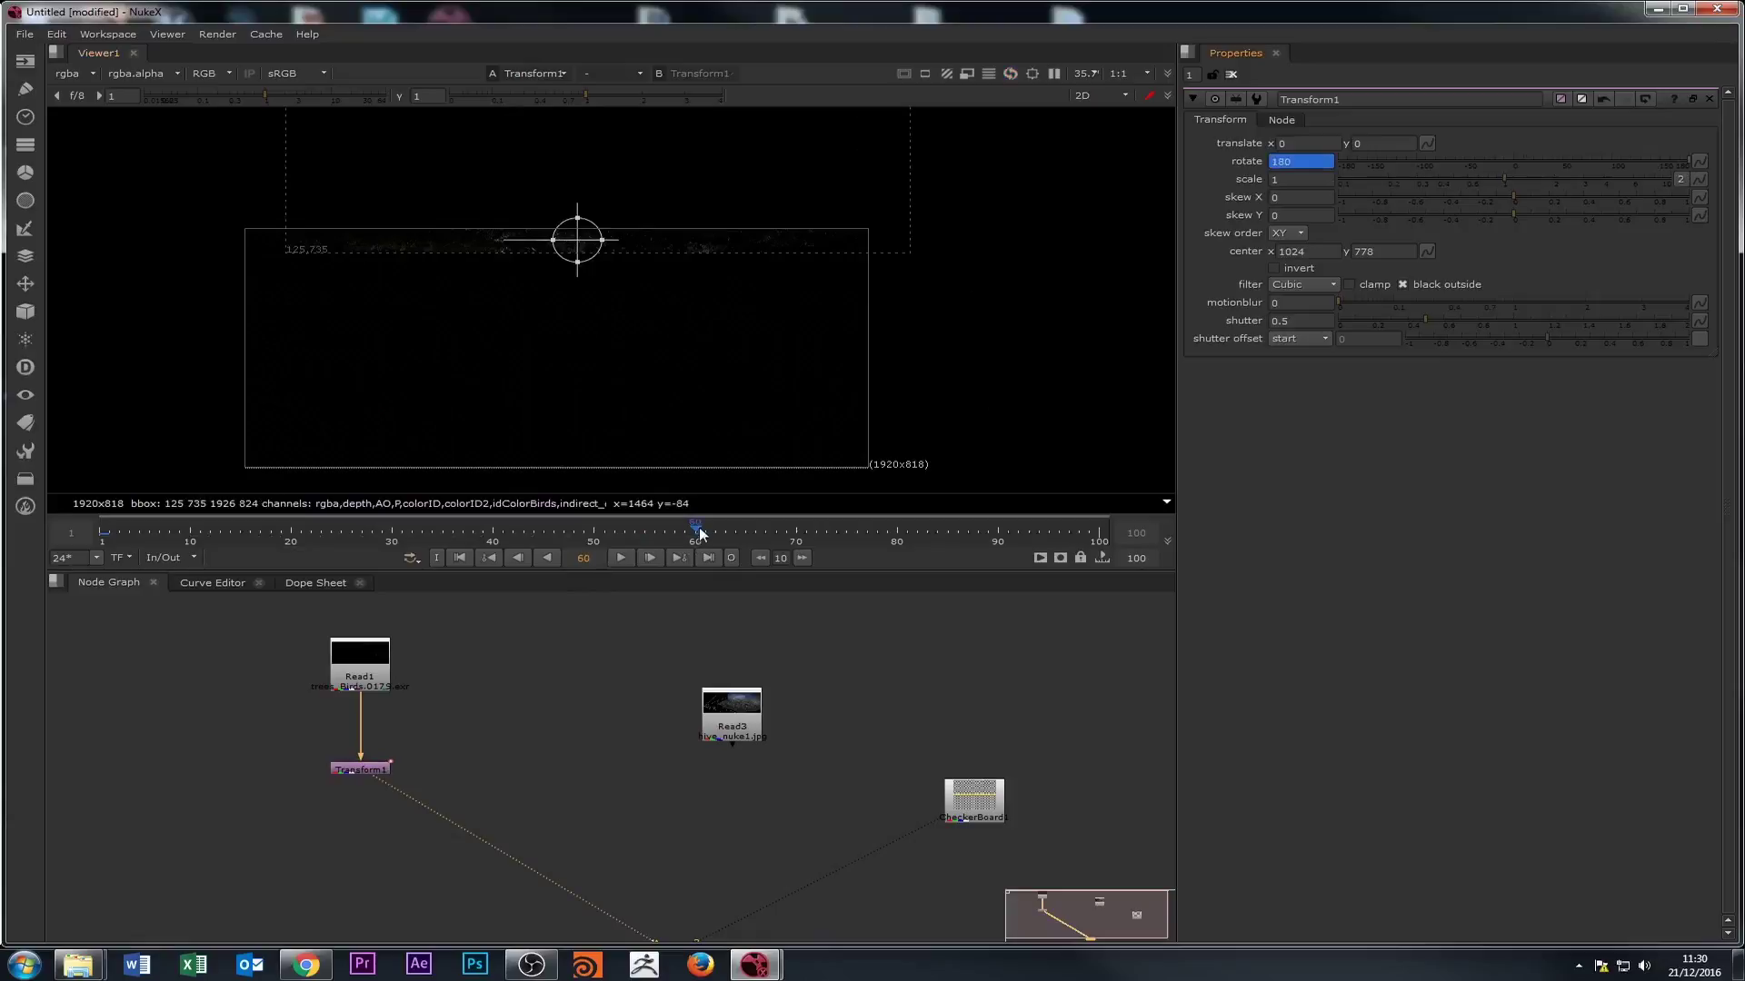
click(461, 558)
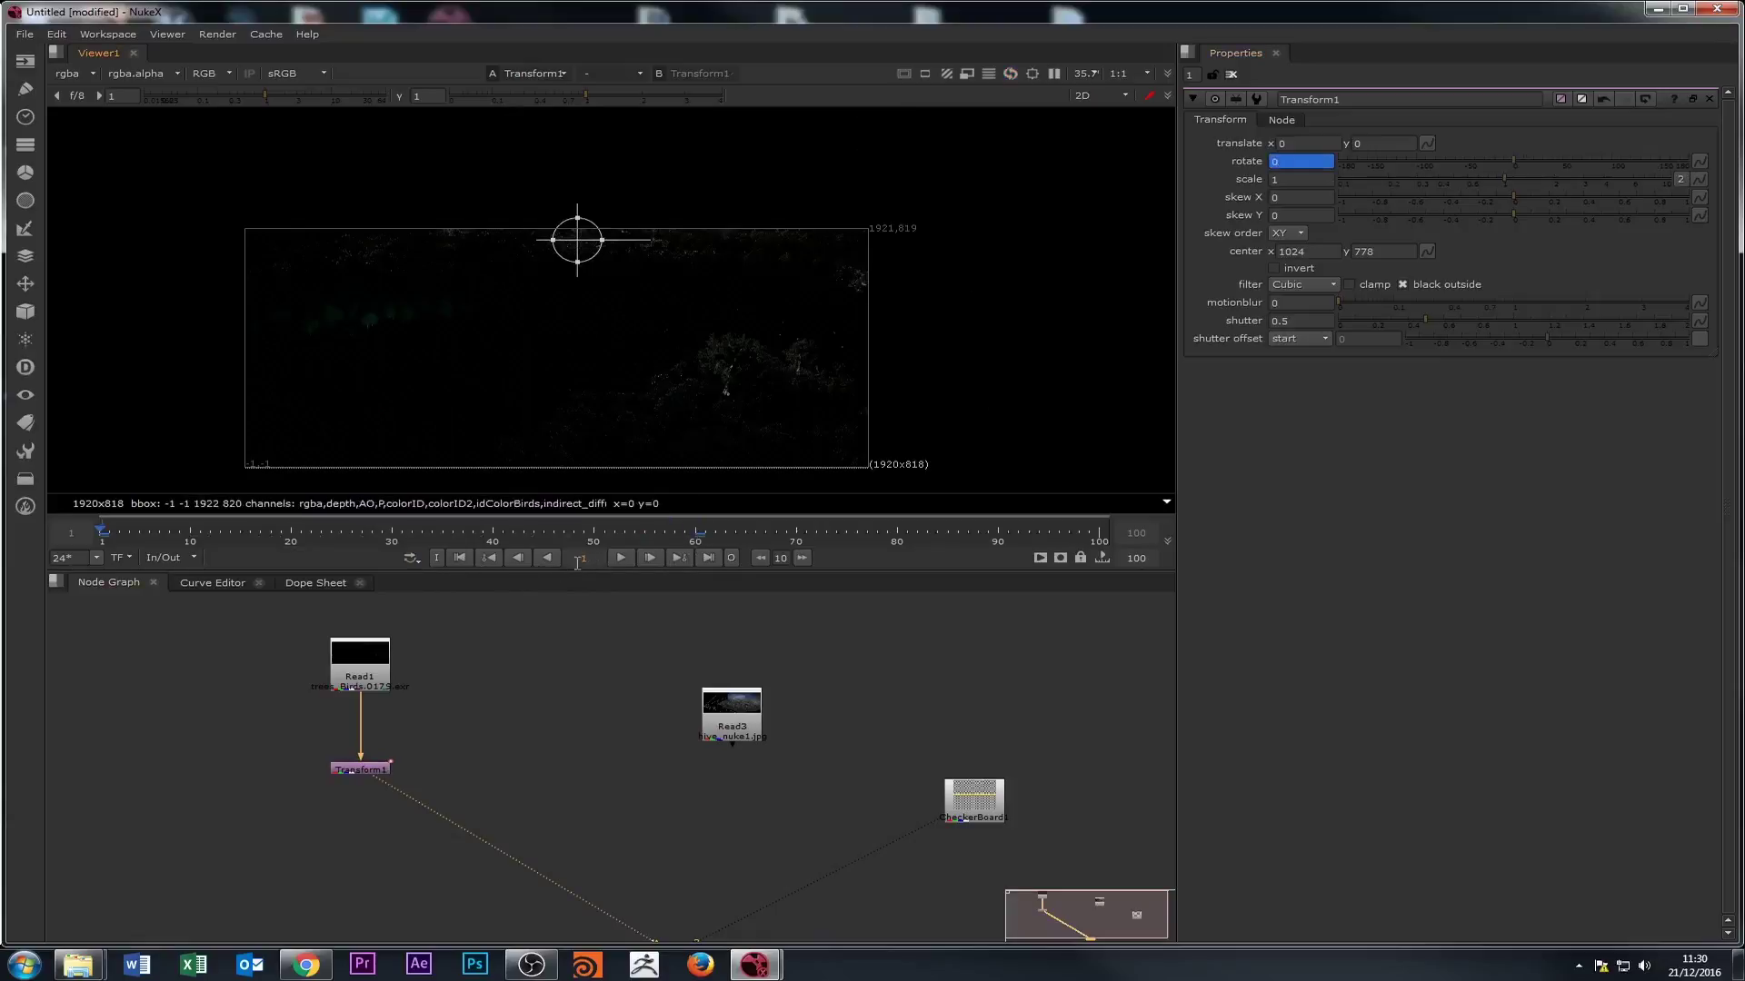
click(617, 558)
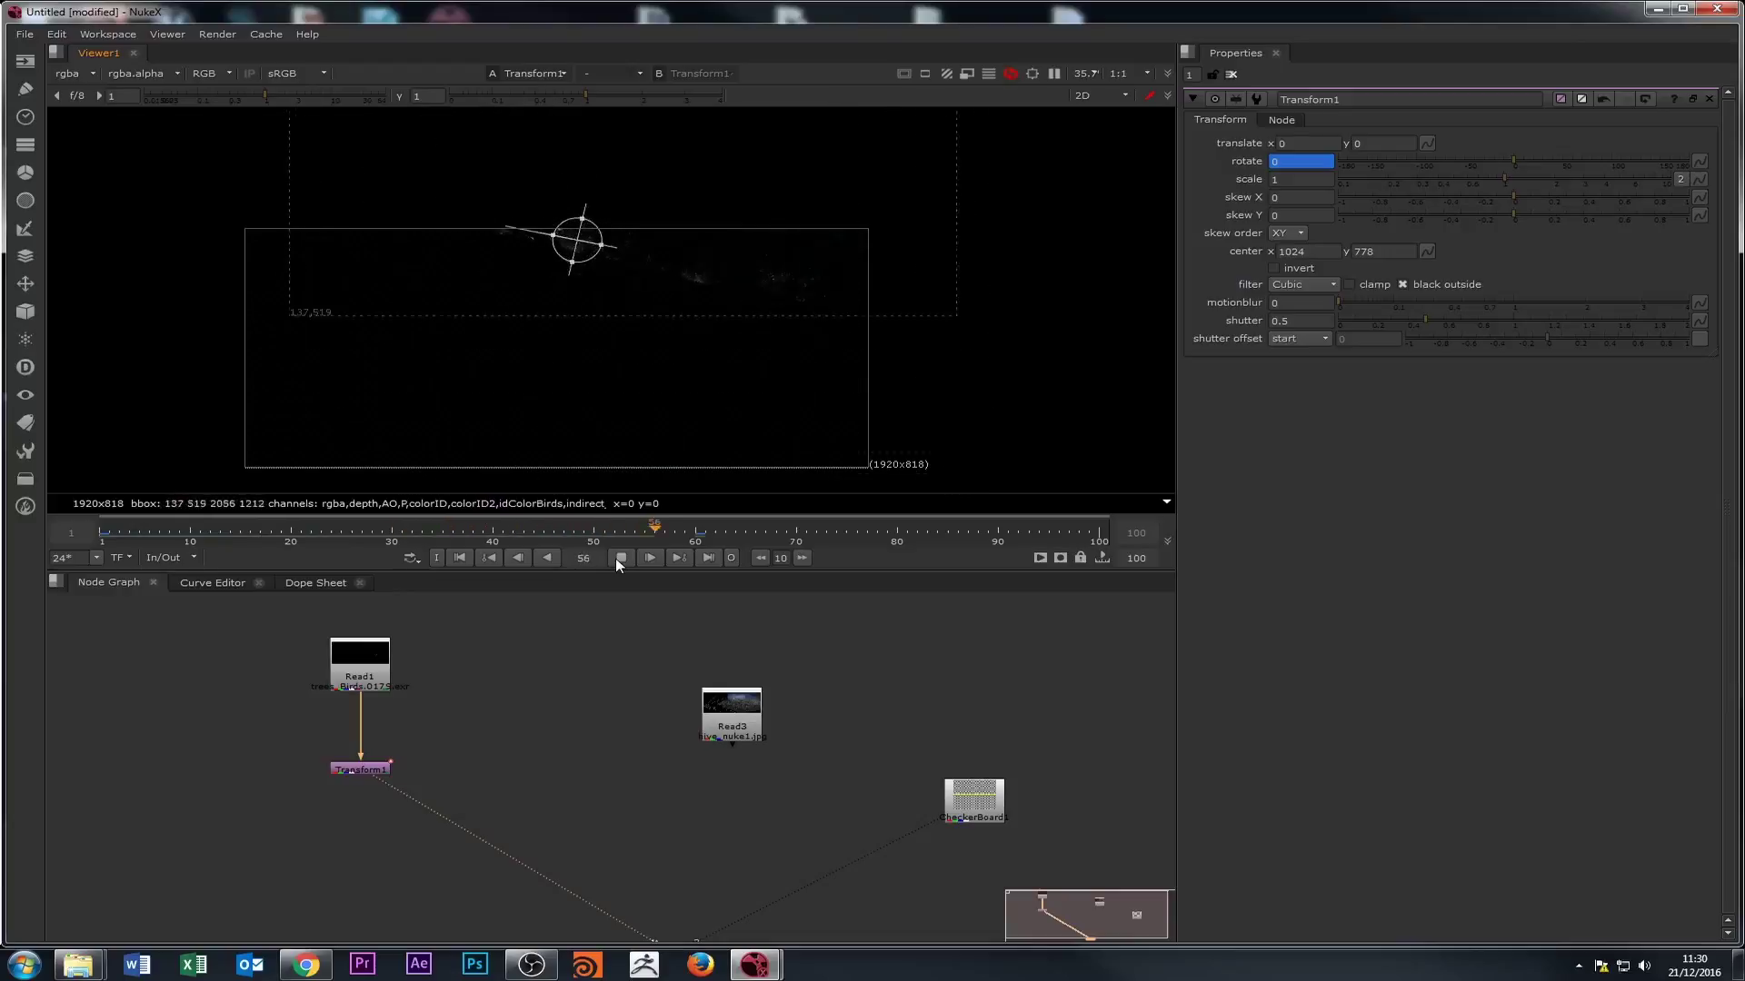
click(619, 558)
click(460, 559)
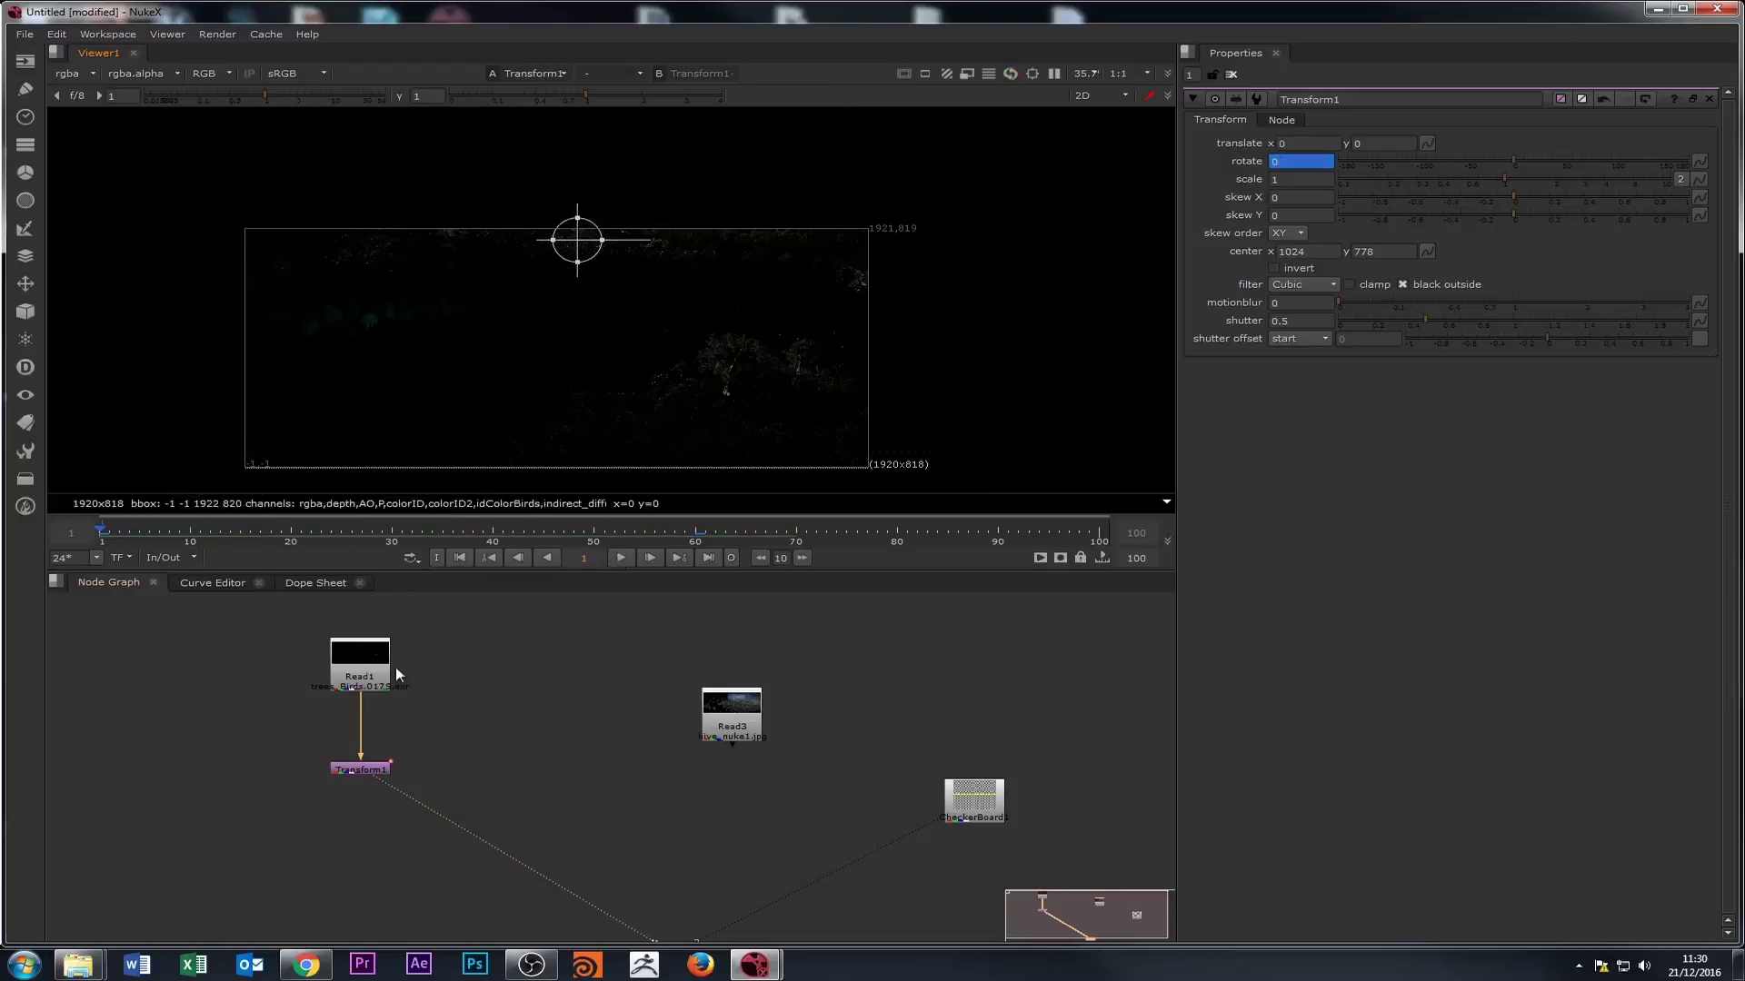
- Move Transform1 closer to Read1 and add a Blur node beneath it
drag(359, 773, 354, 745)
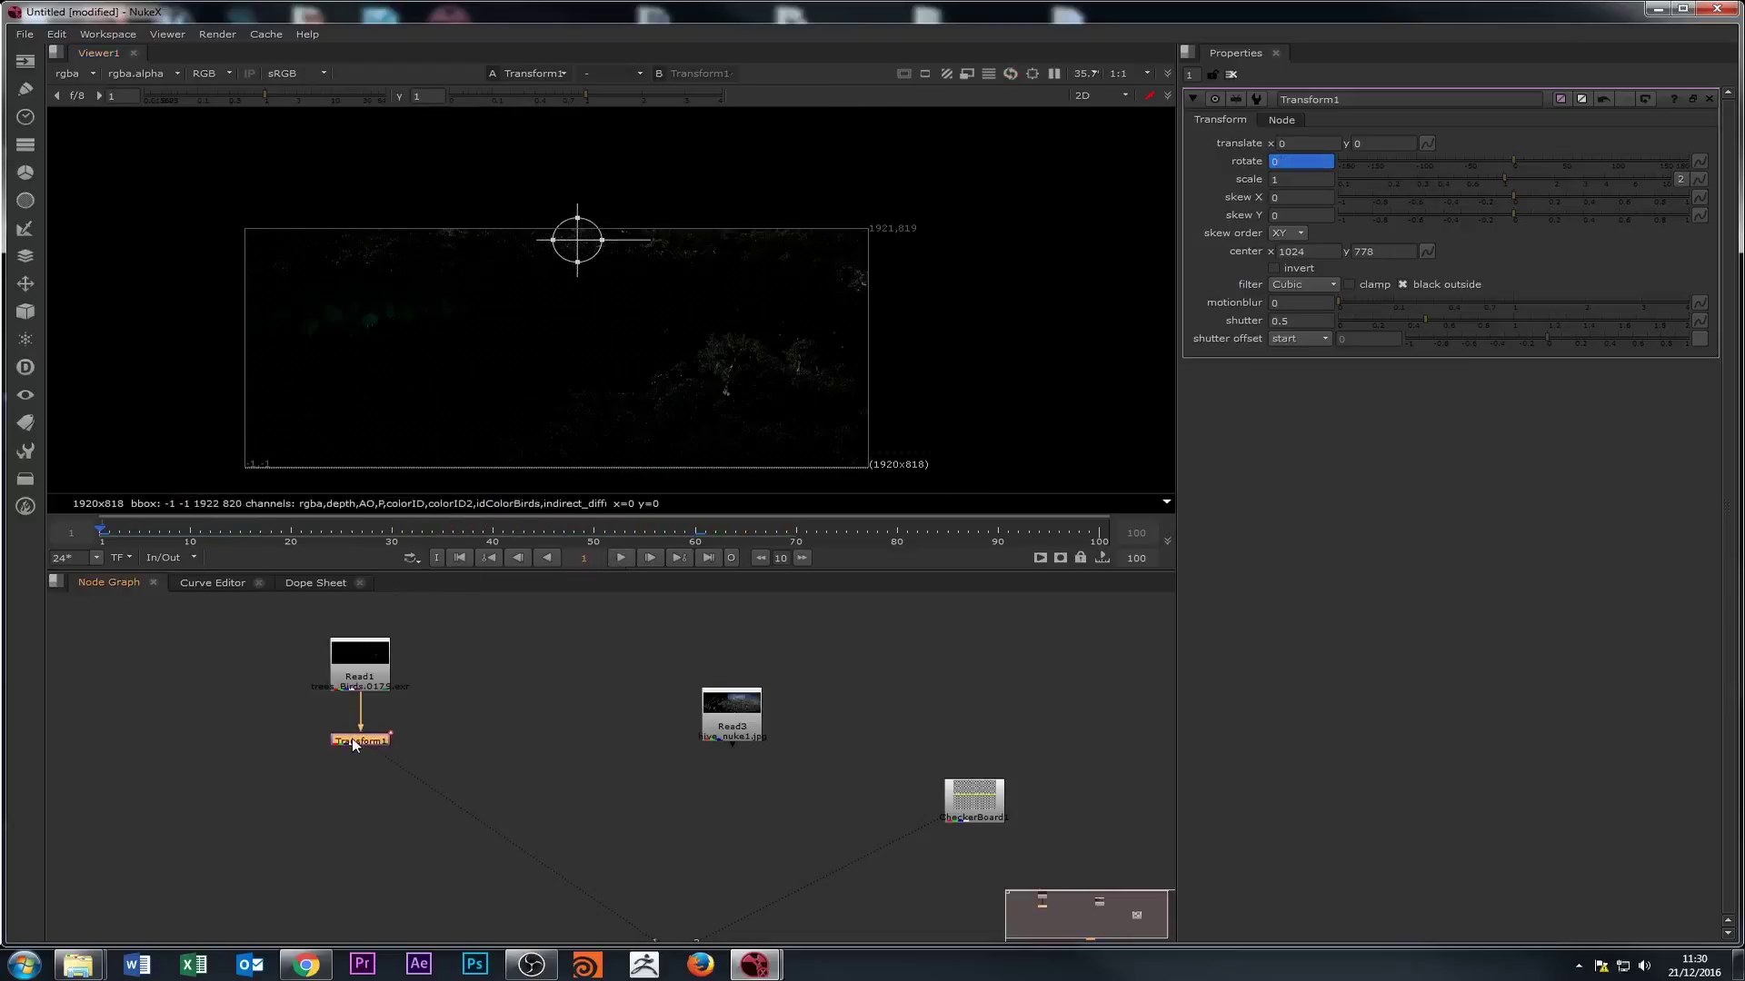
click(368, 782)
key(Tab)
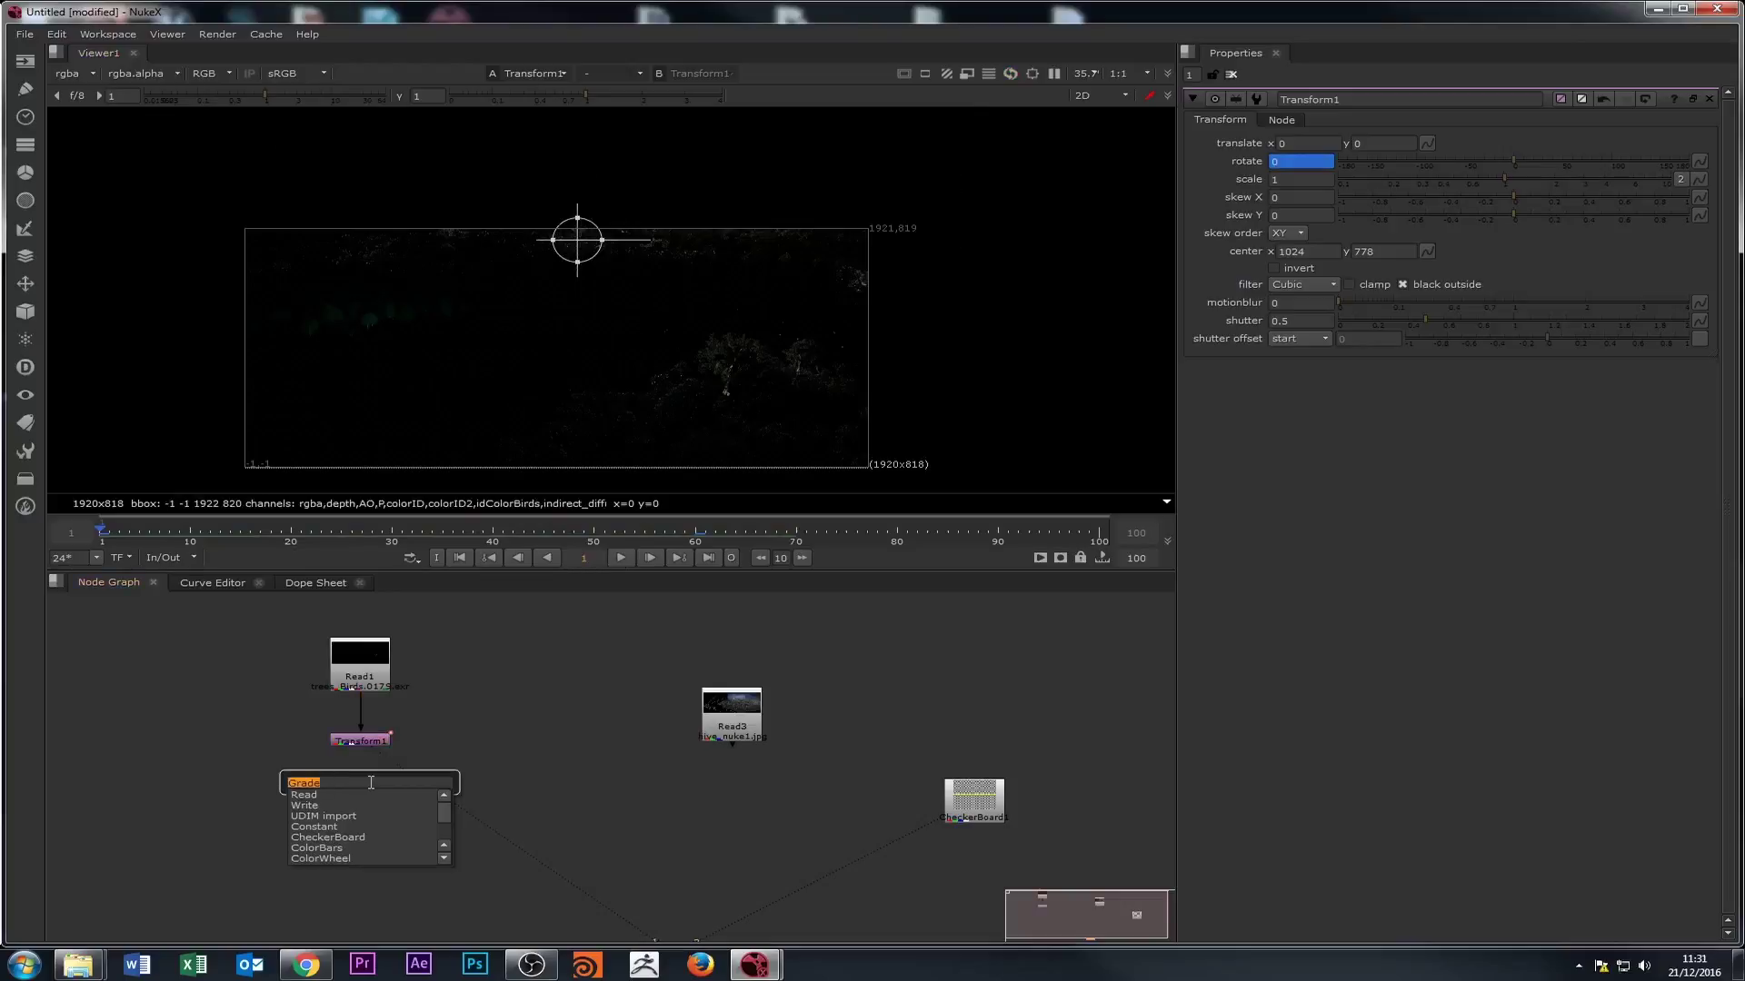
text(blui)
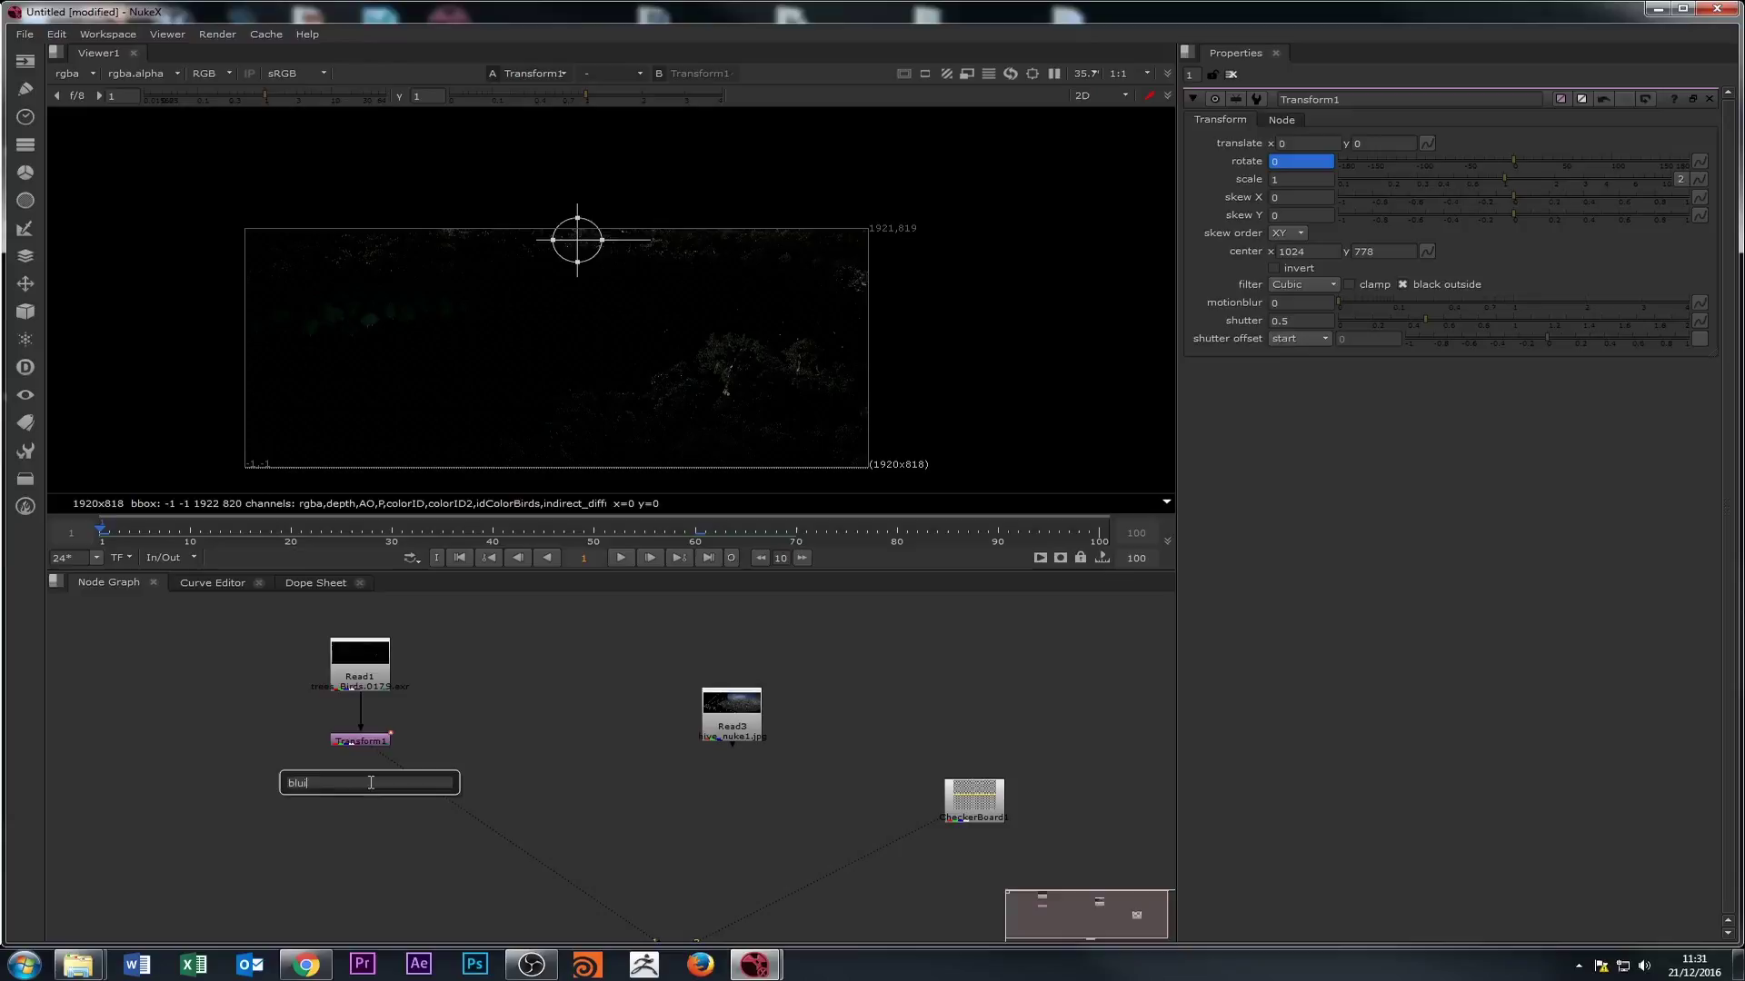
key(BackSpace)
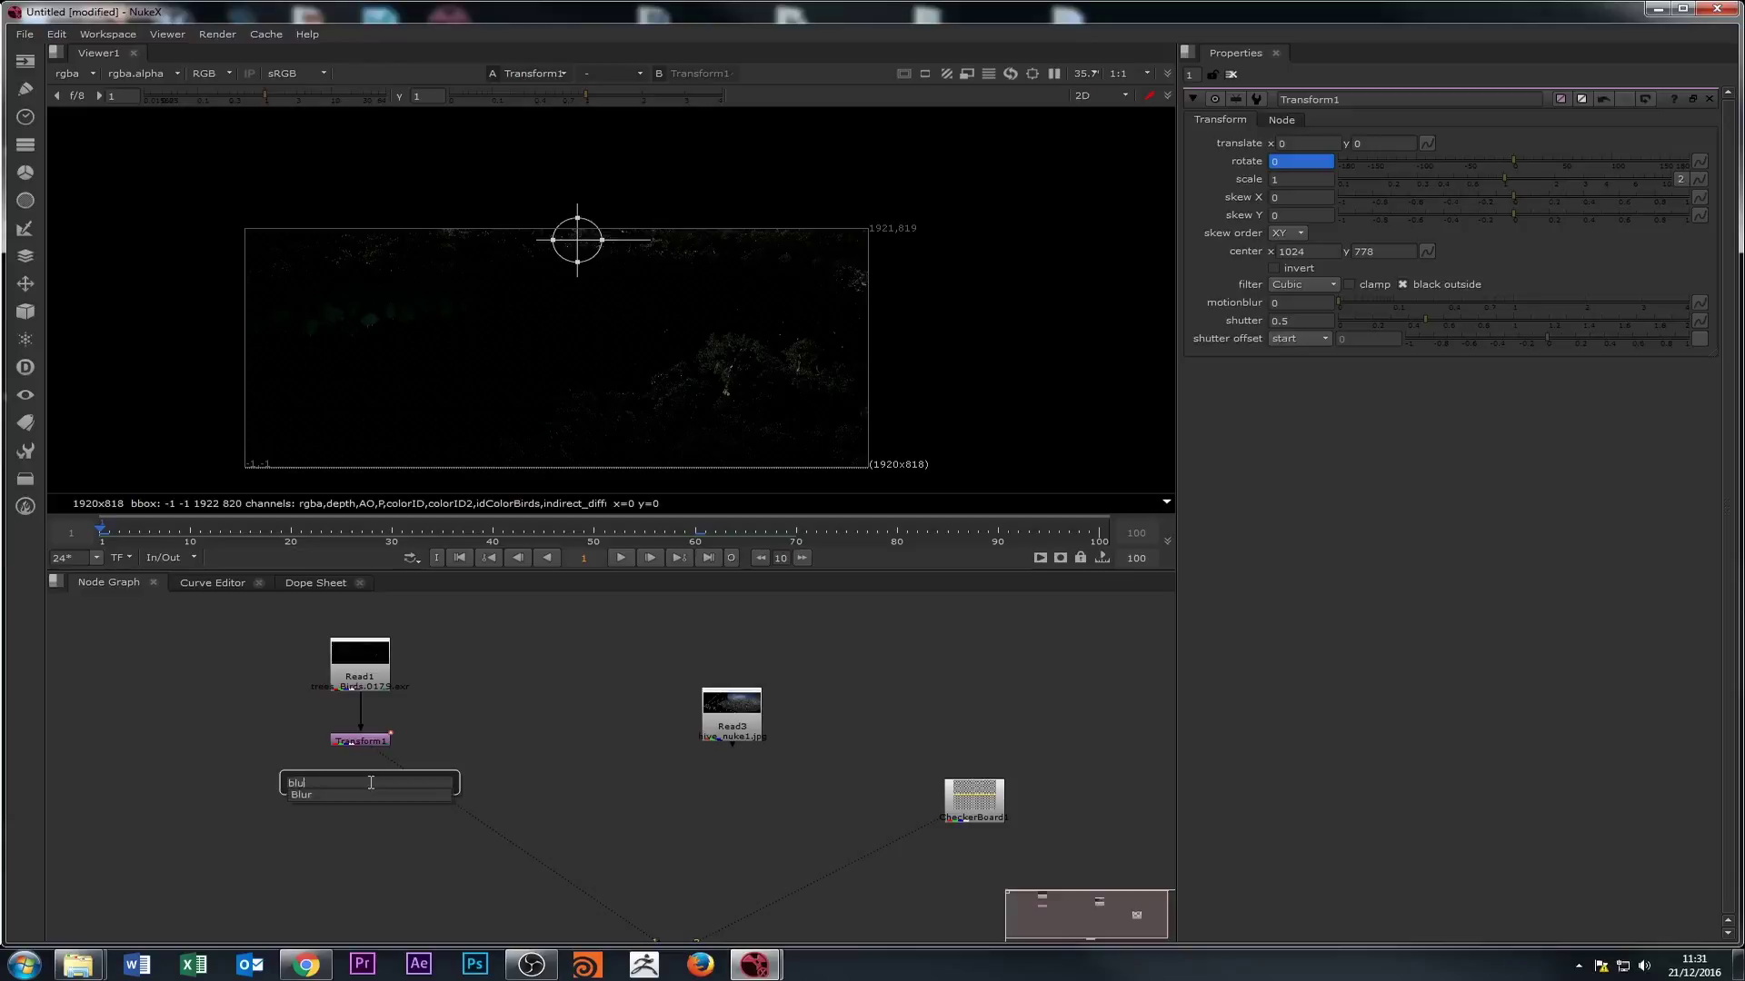
click(371, 791)
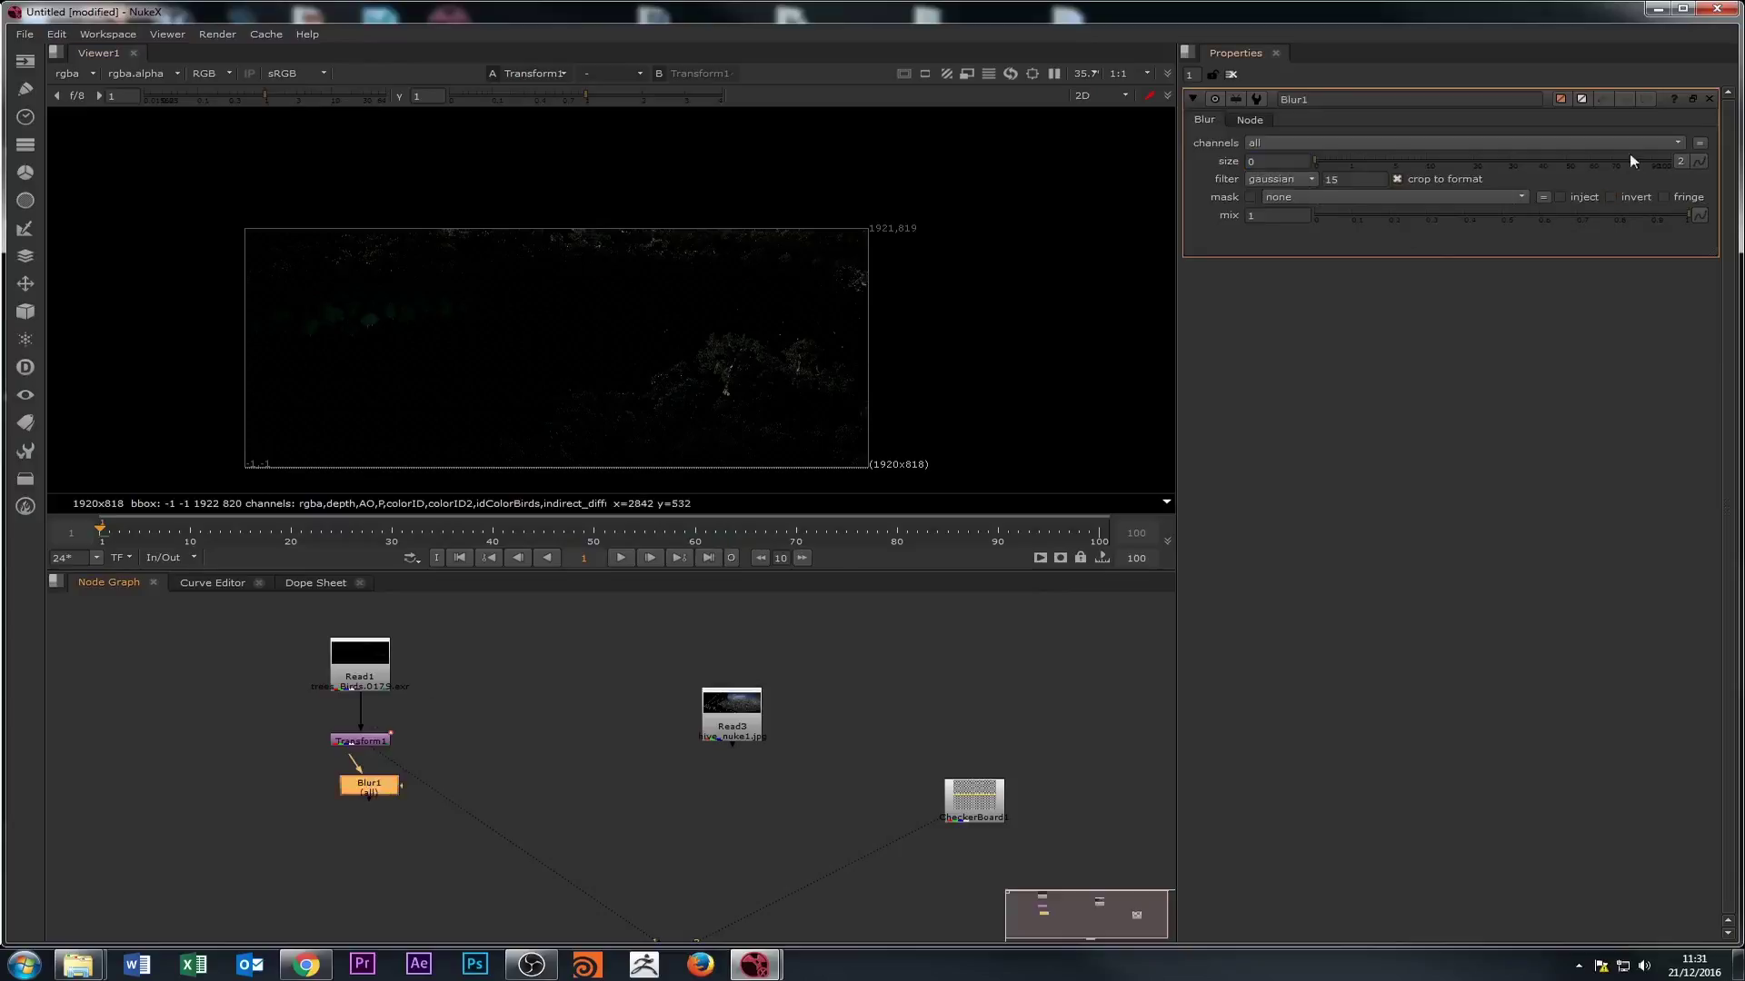
- Split Blur1's size into separate width and height values and align the node directly below Transform1
click(1679, 162)
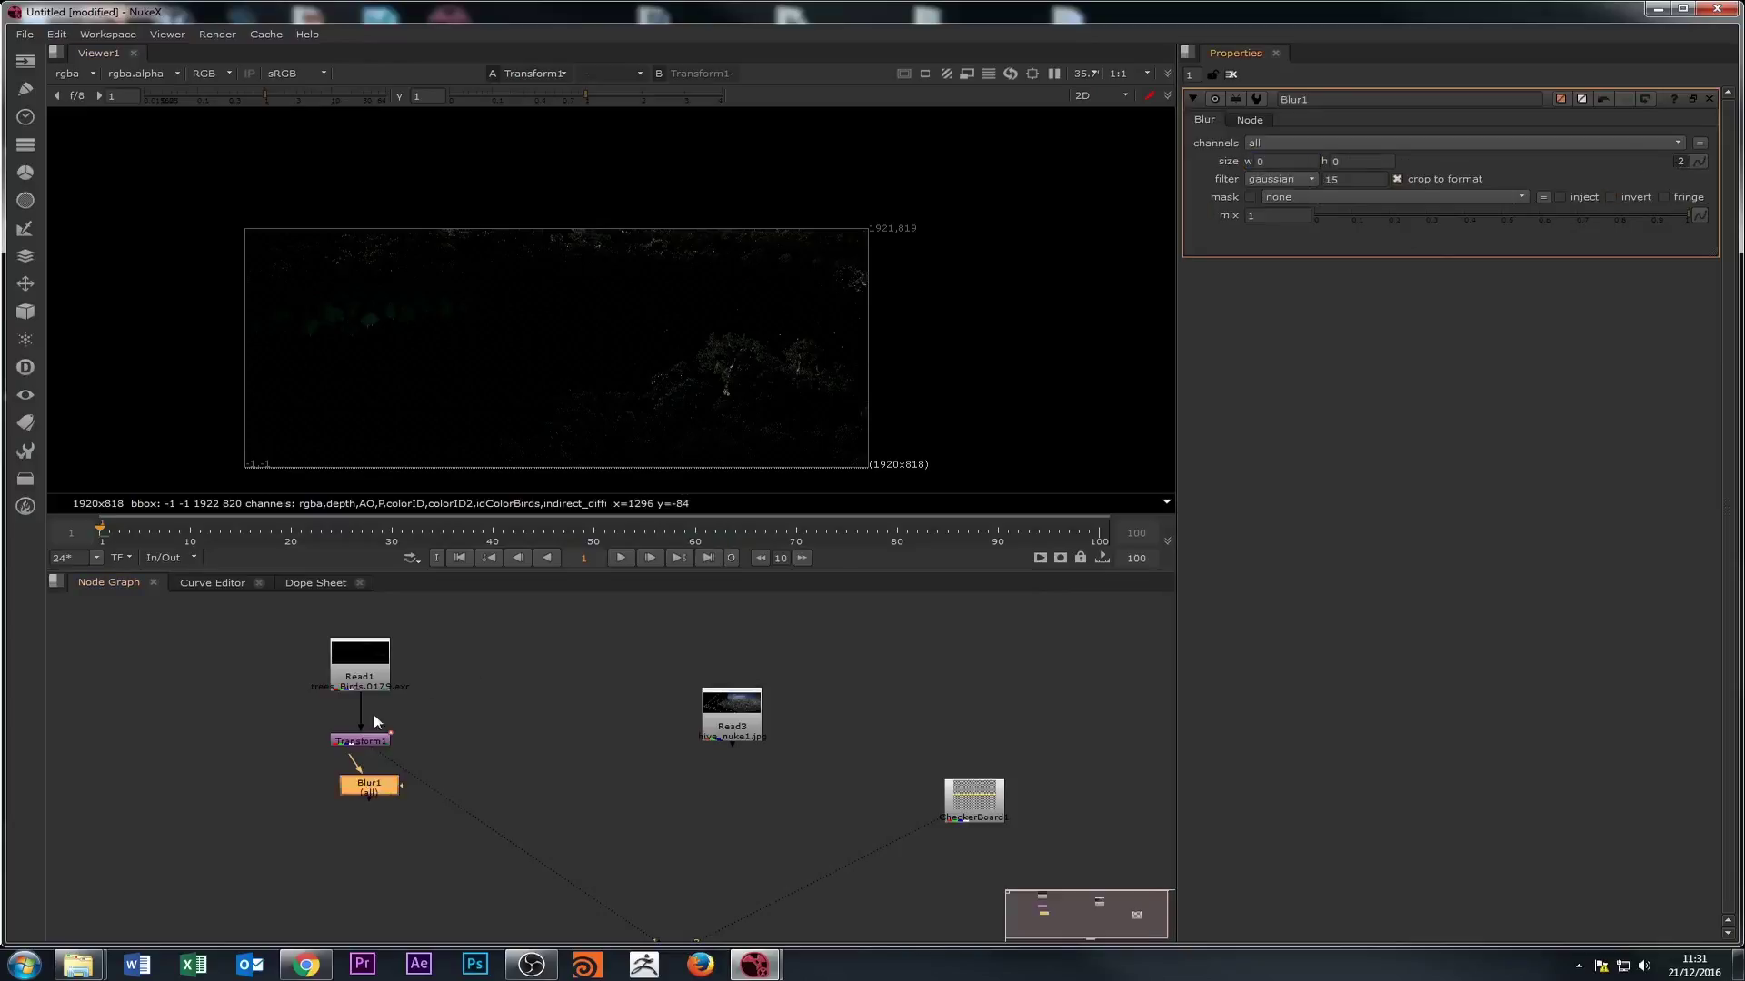
mouse_move(369, 785)
mouse_down()
mouse_move(417, 780)
mouse_move(360, 797)
mouse_up()
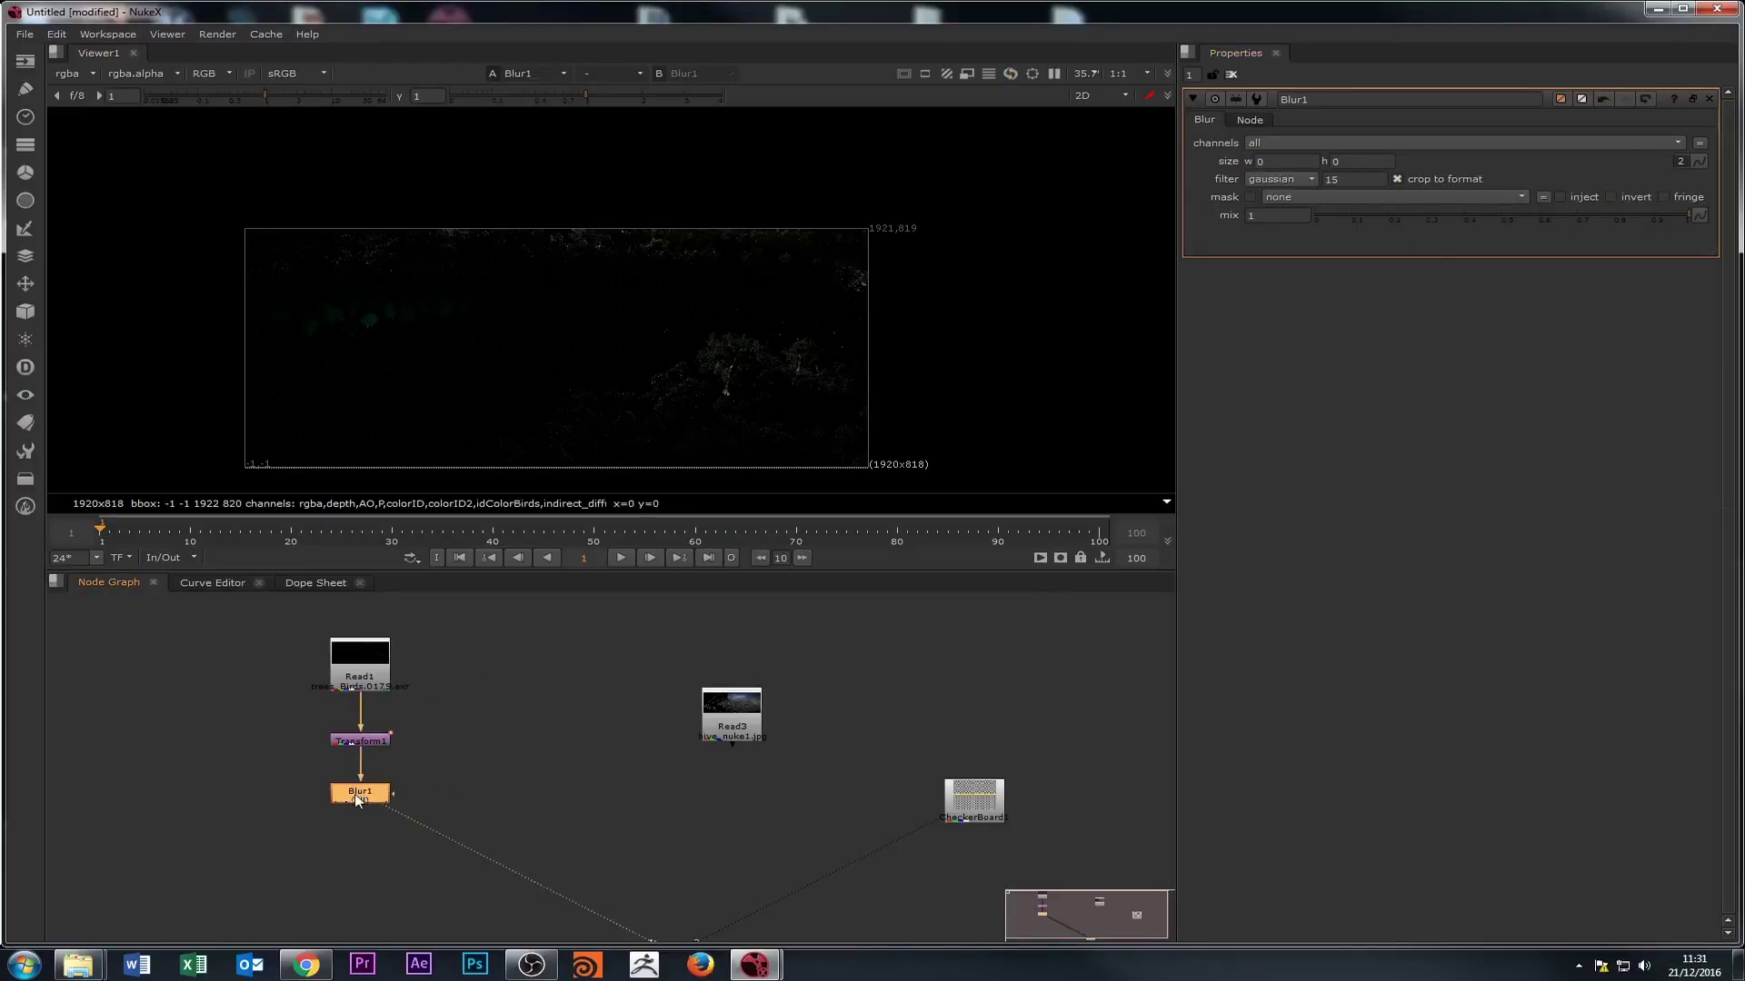
click(362, 816)
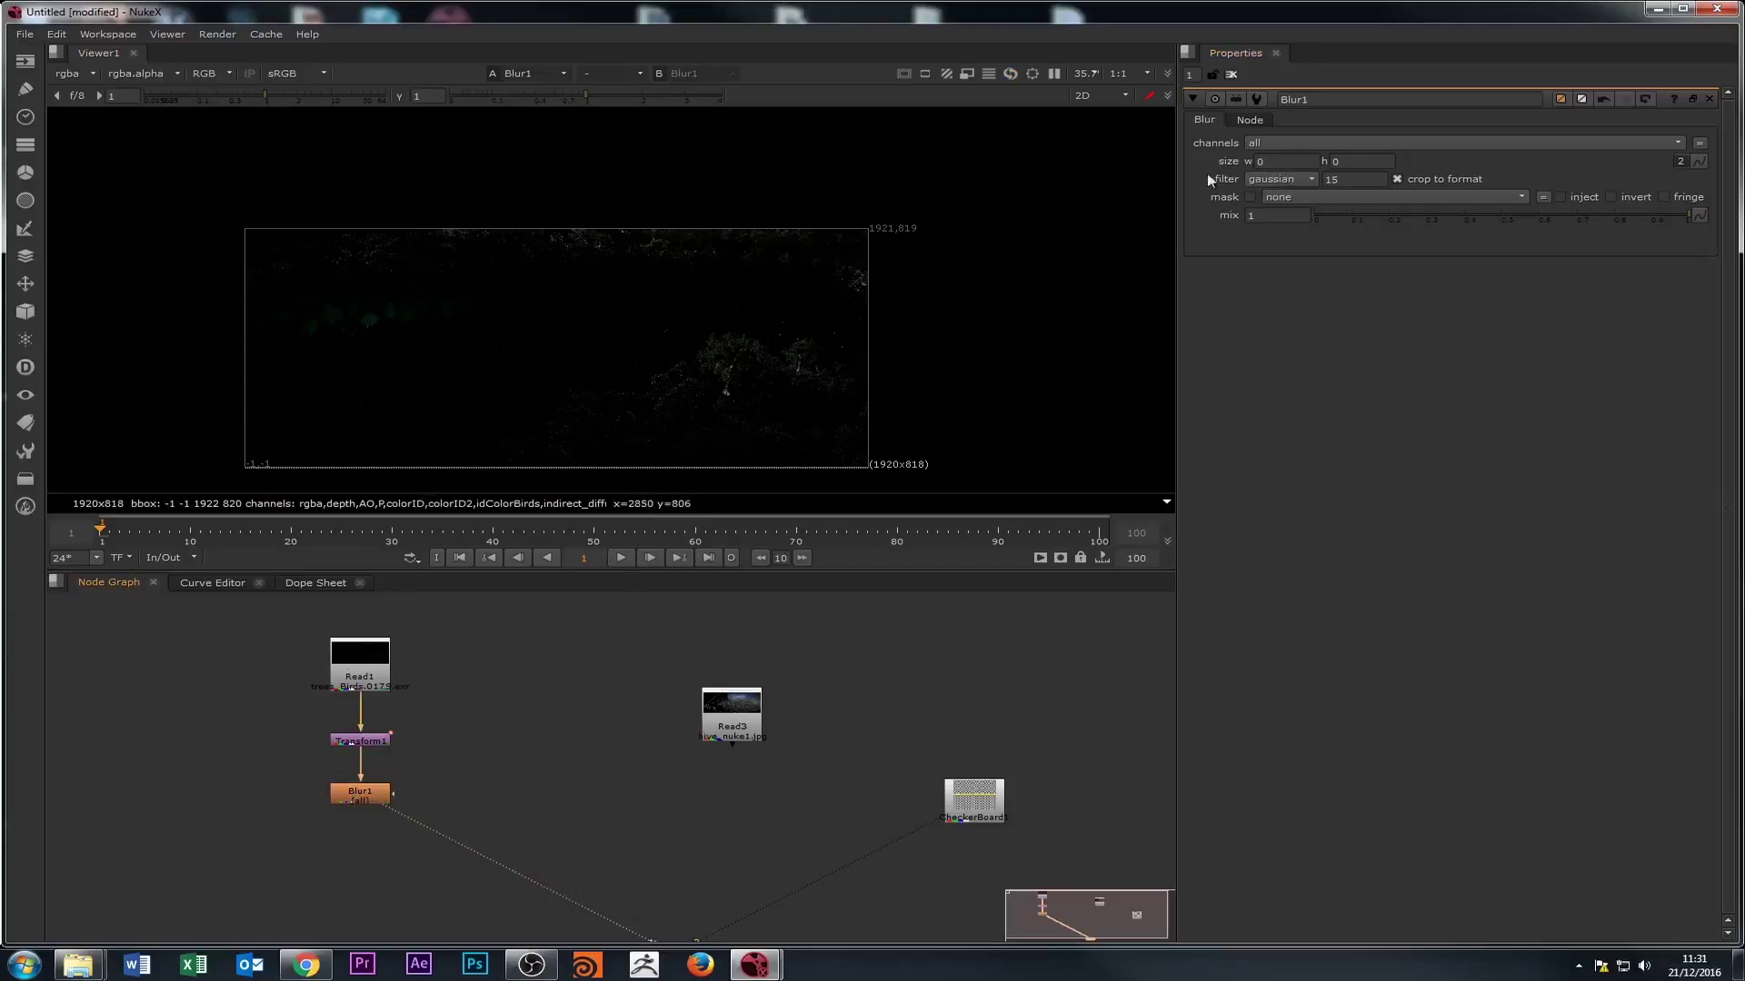
- Set Blur1's size width to 40
double_click(1277, 161)
text(1.210)
key(Return)
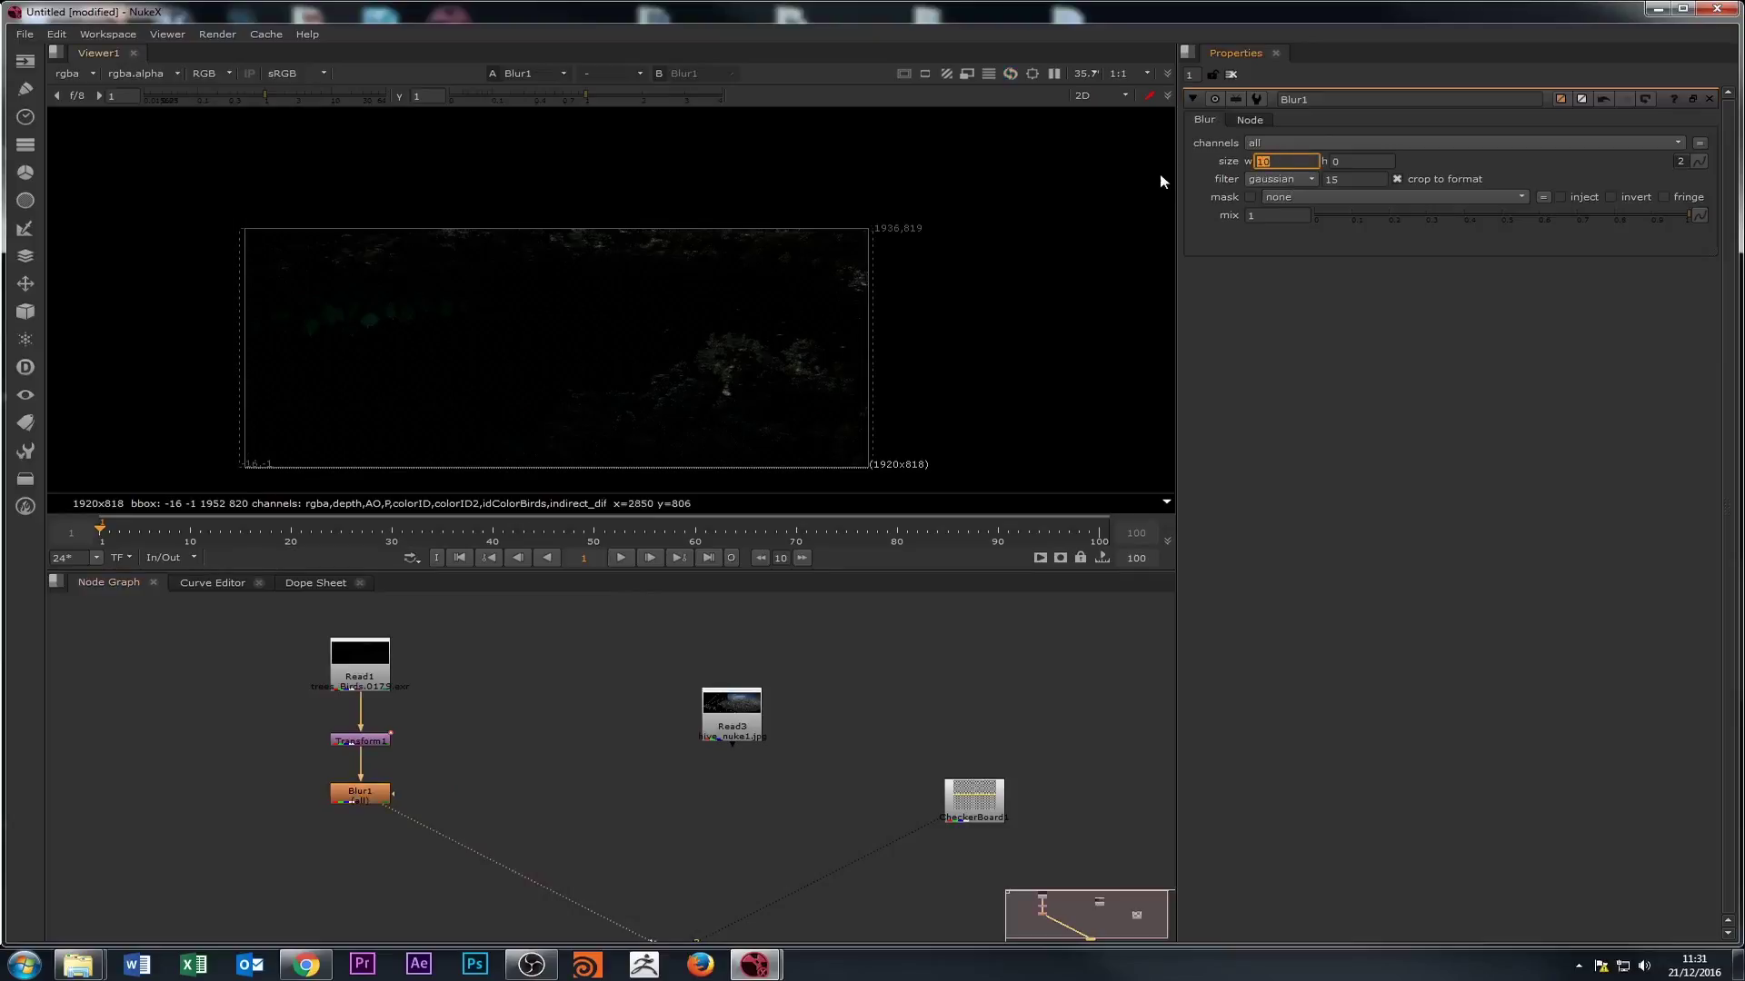
text(40)
key(Return)
- Raise the viewer gain to 23, play the blurred rotation, and return to frame 1
drag(269, 97, 355, 97)
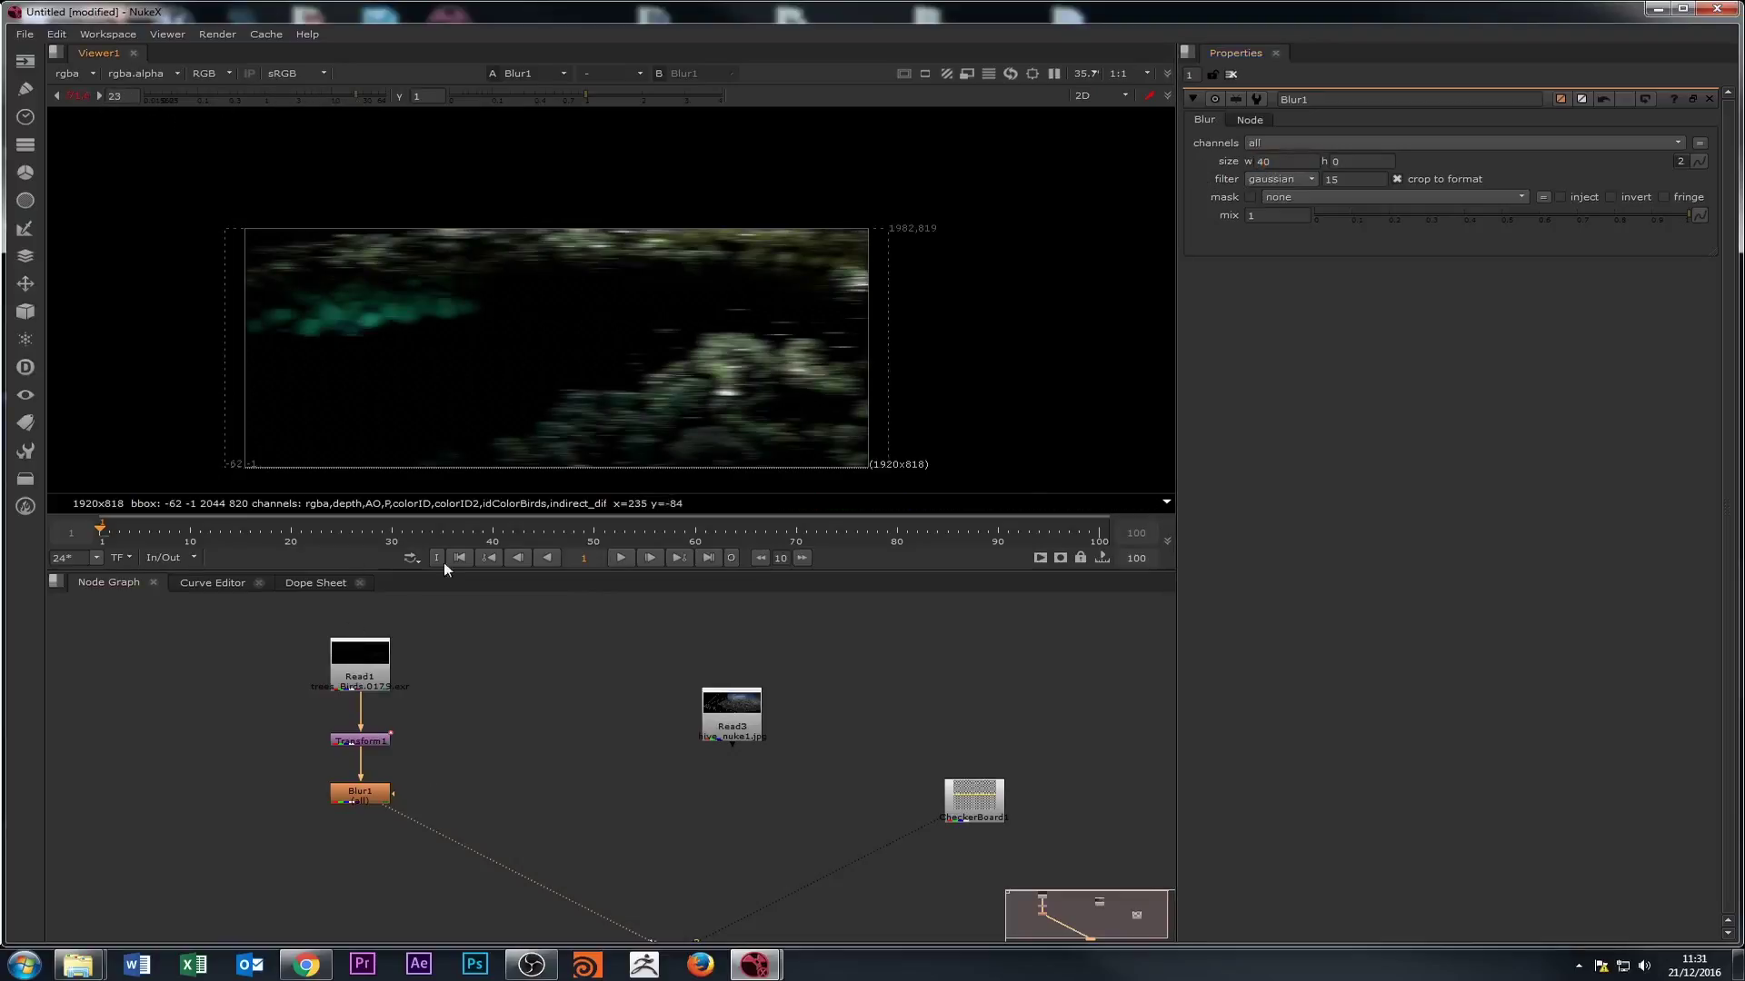
click(621, 558)
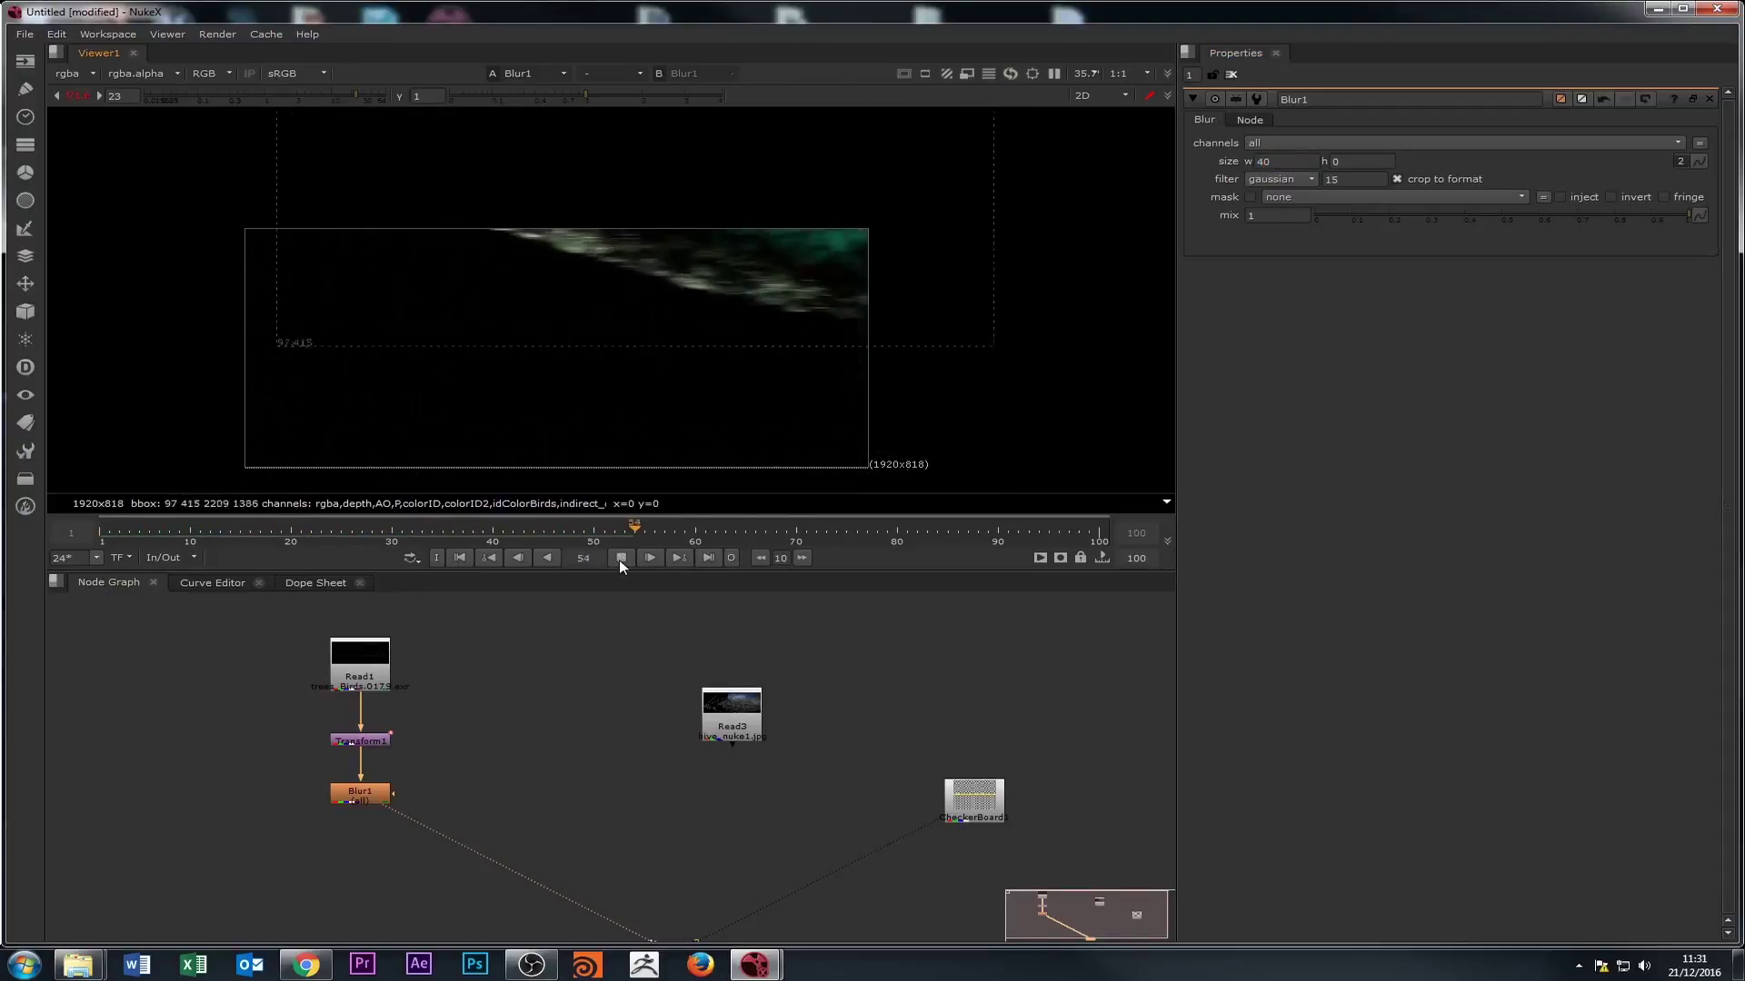
click(620, 558)
drag(473, 542, 11, 536)
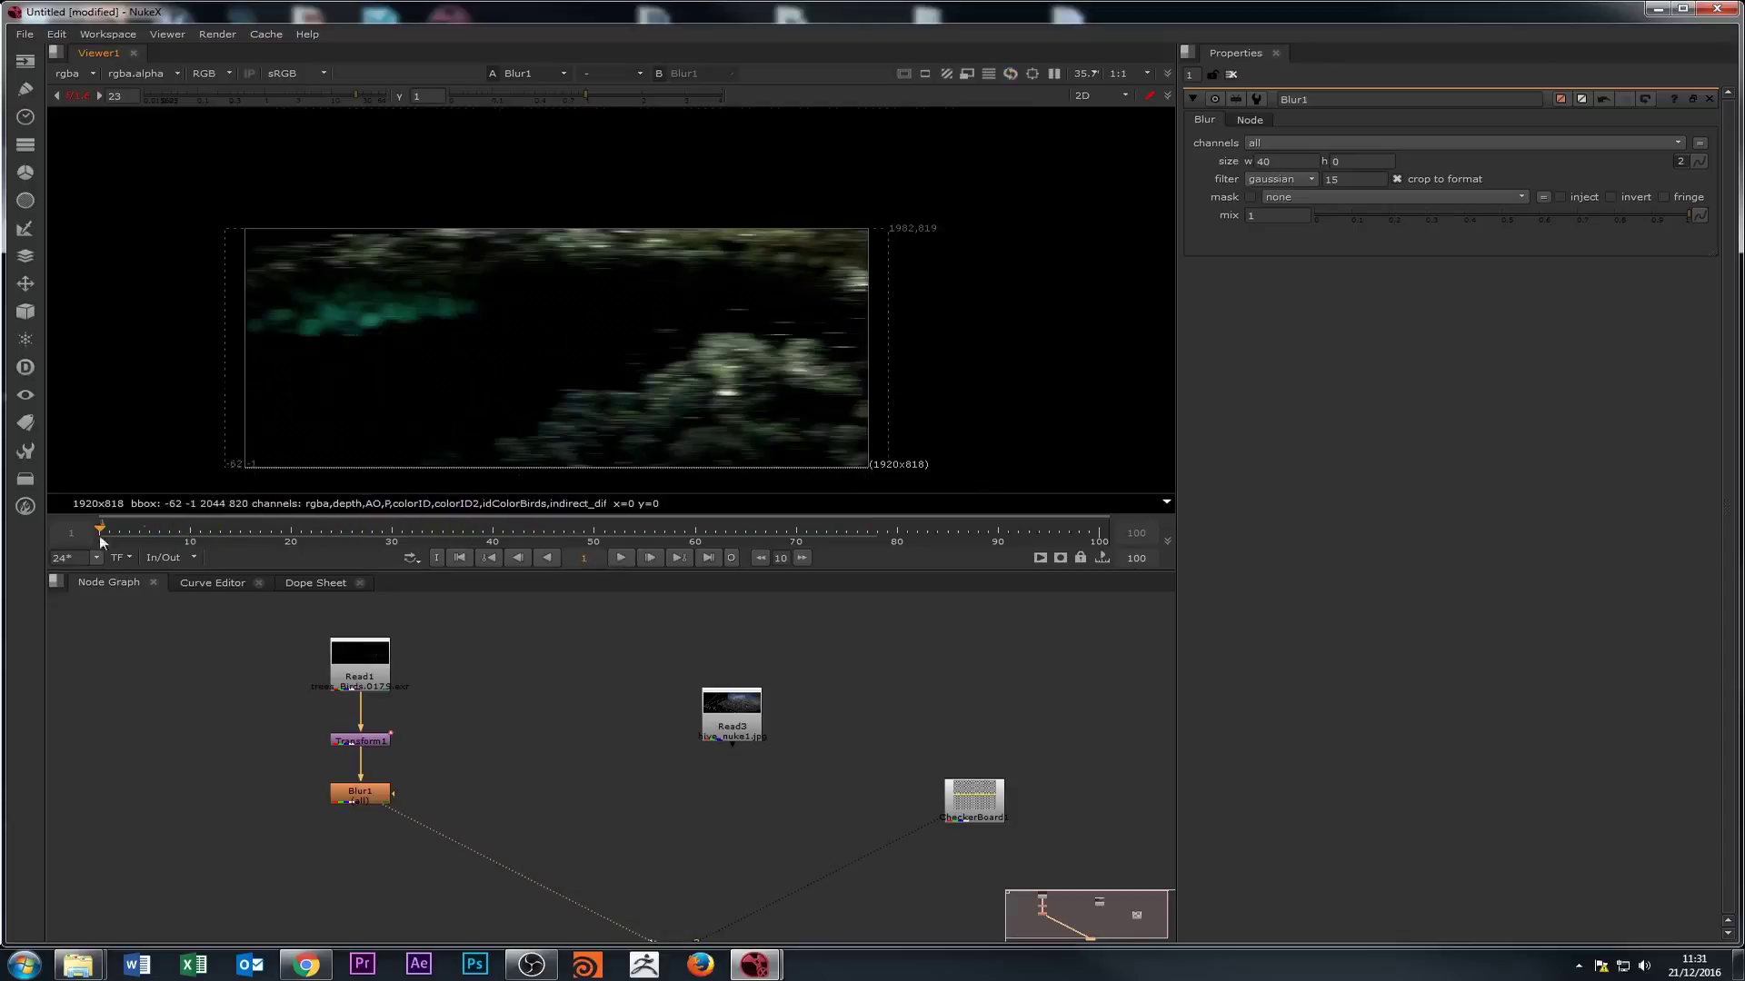
- Examine the direction of the blur on the green trees up close at the start, frame 7 and frame 15
scroll(242, 421, up, 4)
scroll(335, 249, down, 1)
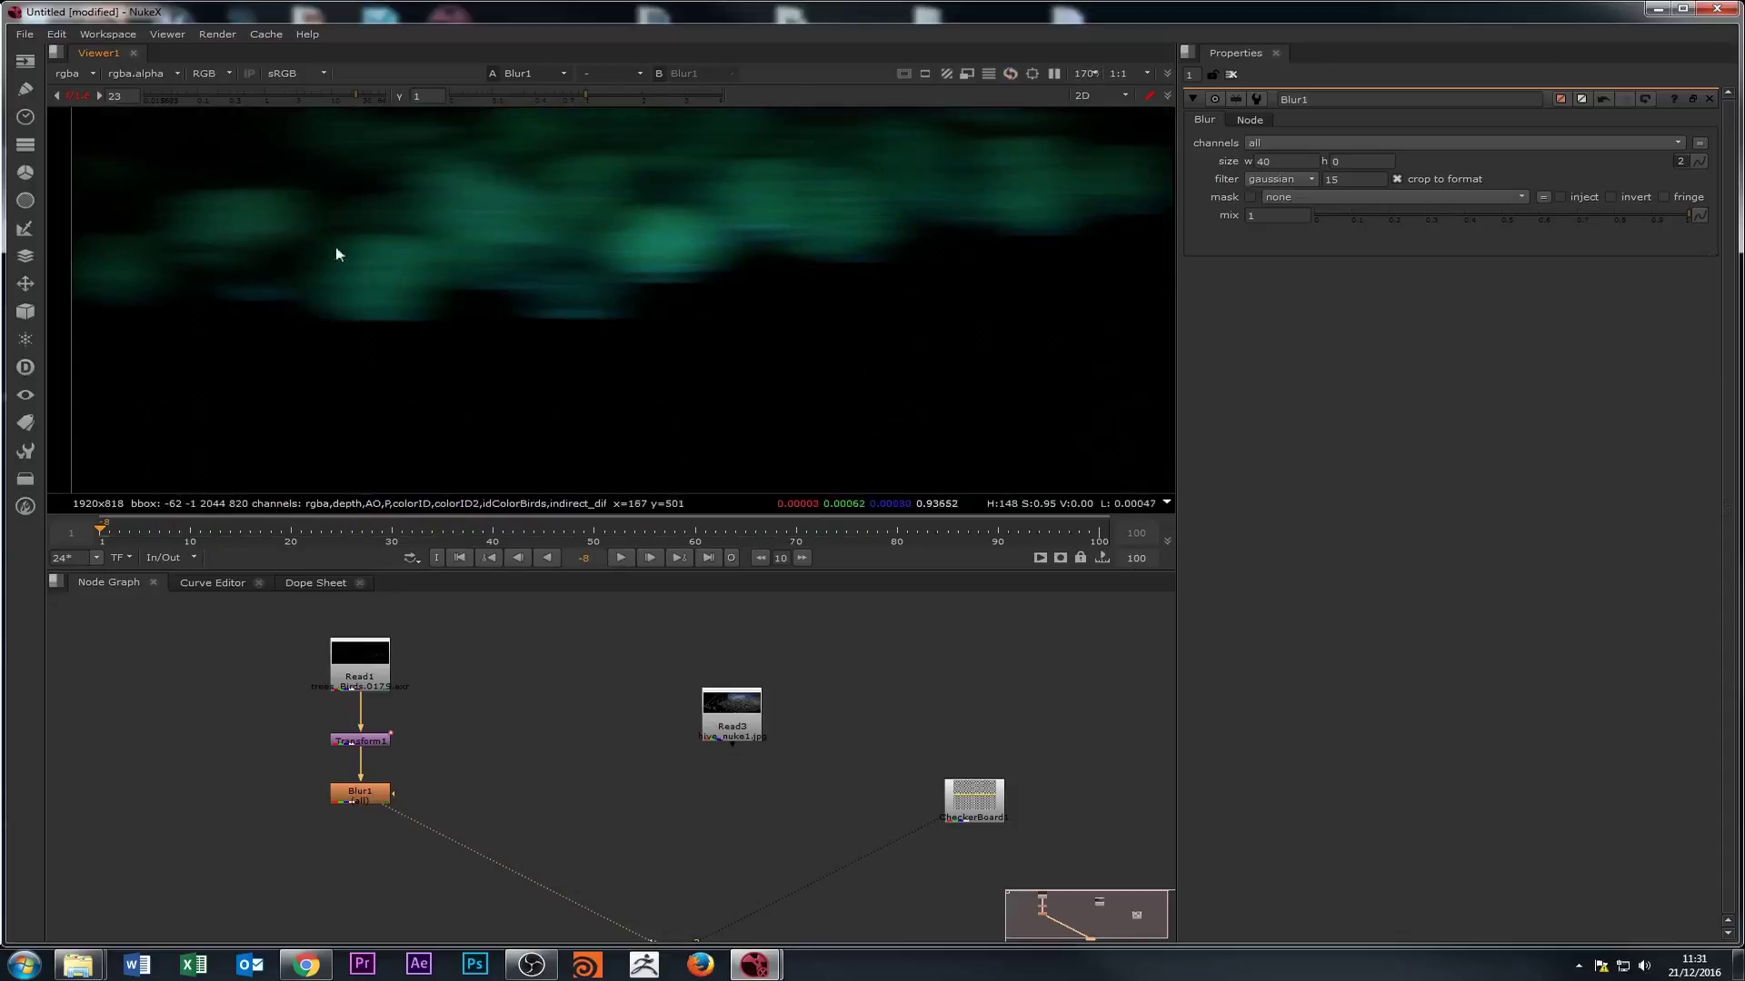
scroll(396, 436, down, 2)
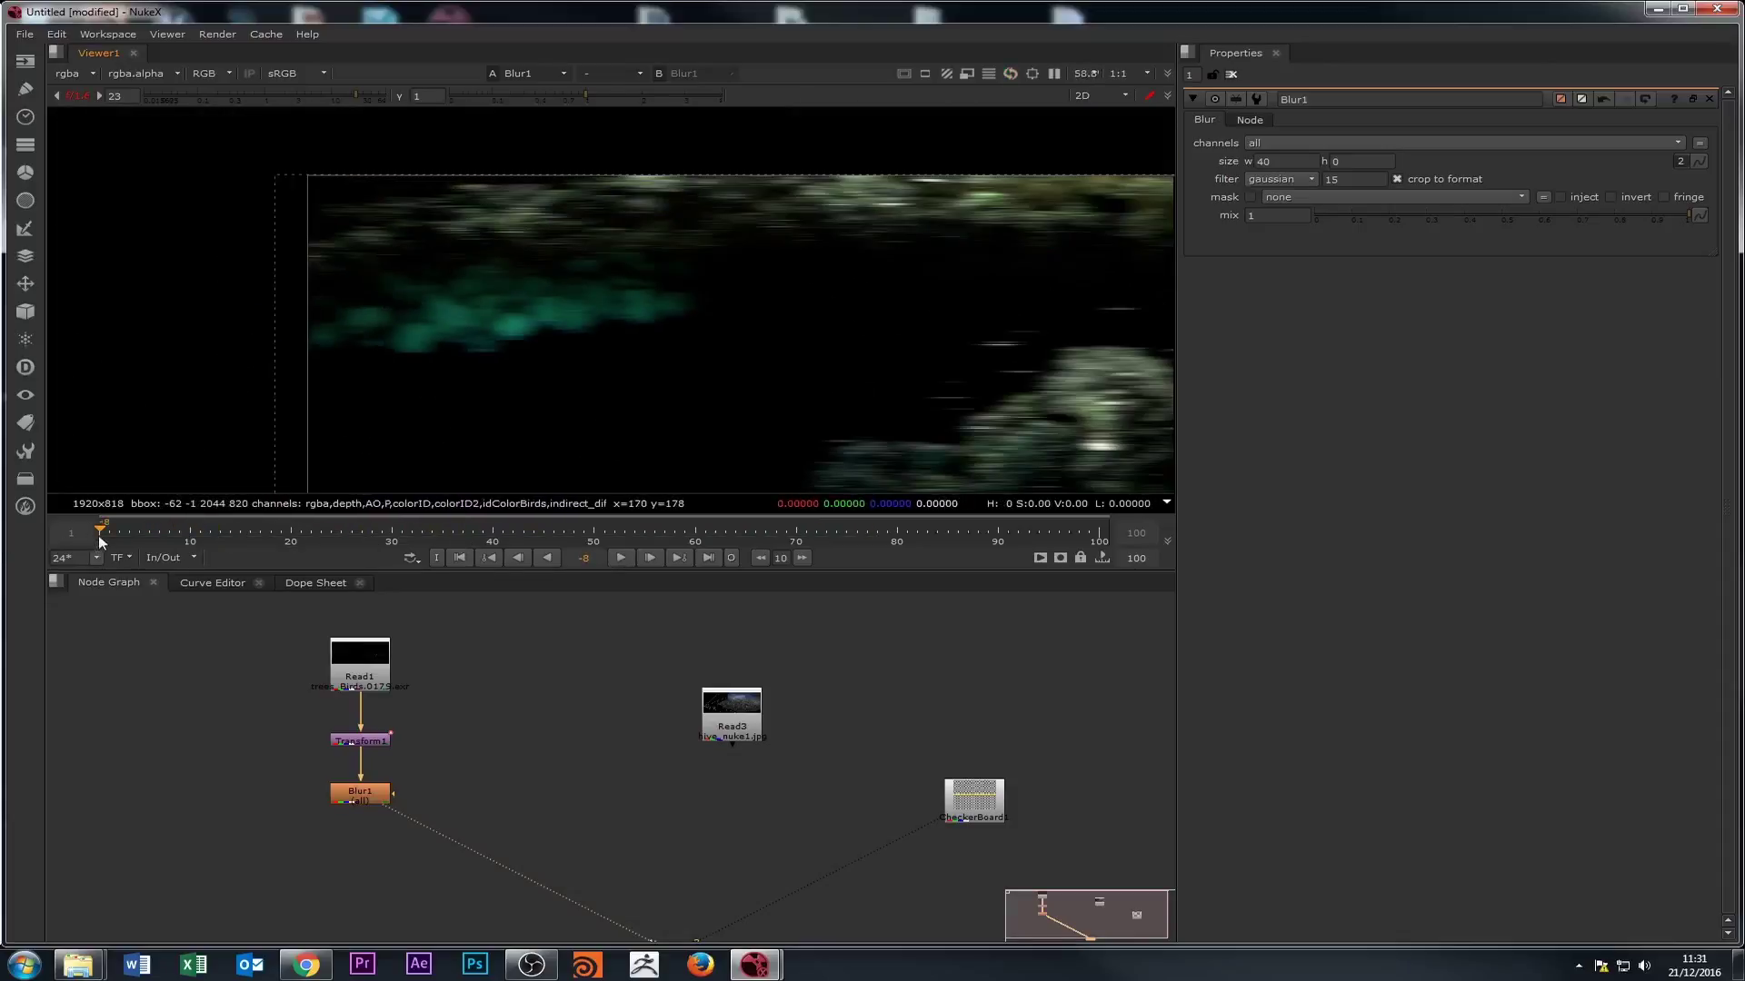
drag(98, 536, 159, 536)
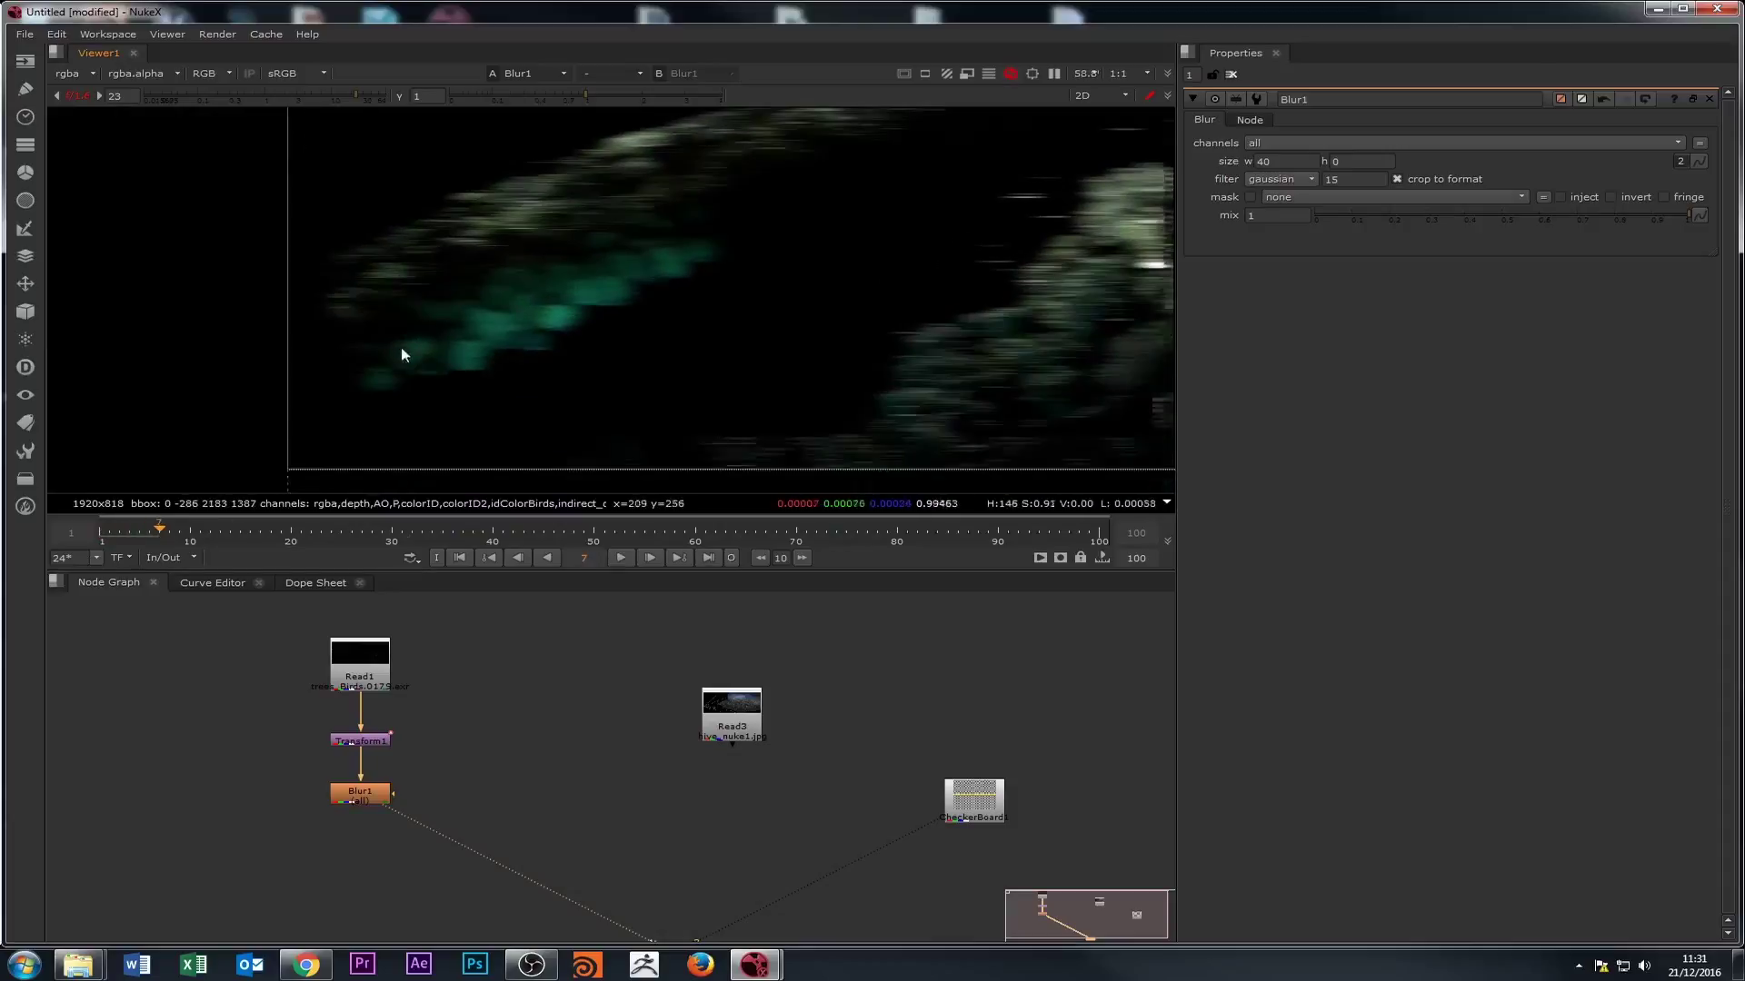
scroll(472, 359, up, 2)
scroll(487, 363, up, 2)
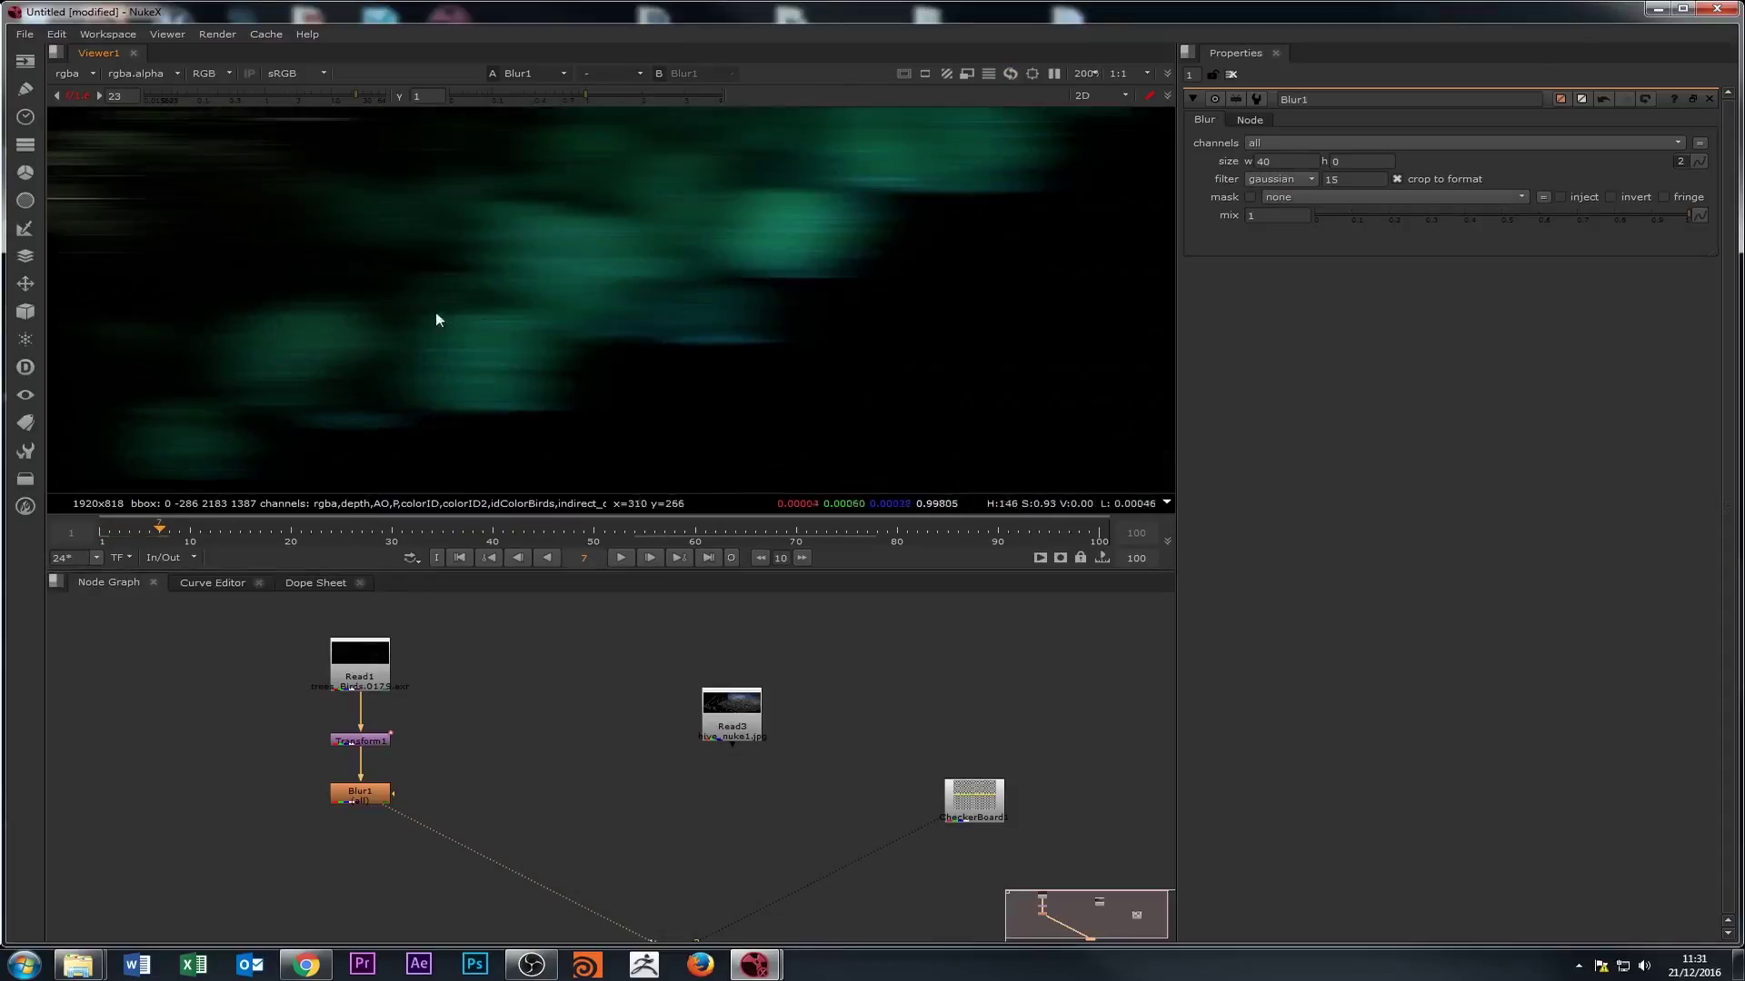
click(359, 796)
scroll(486, 362, down, 3)
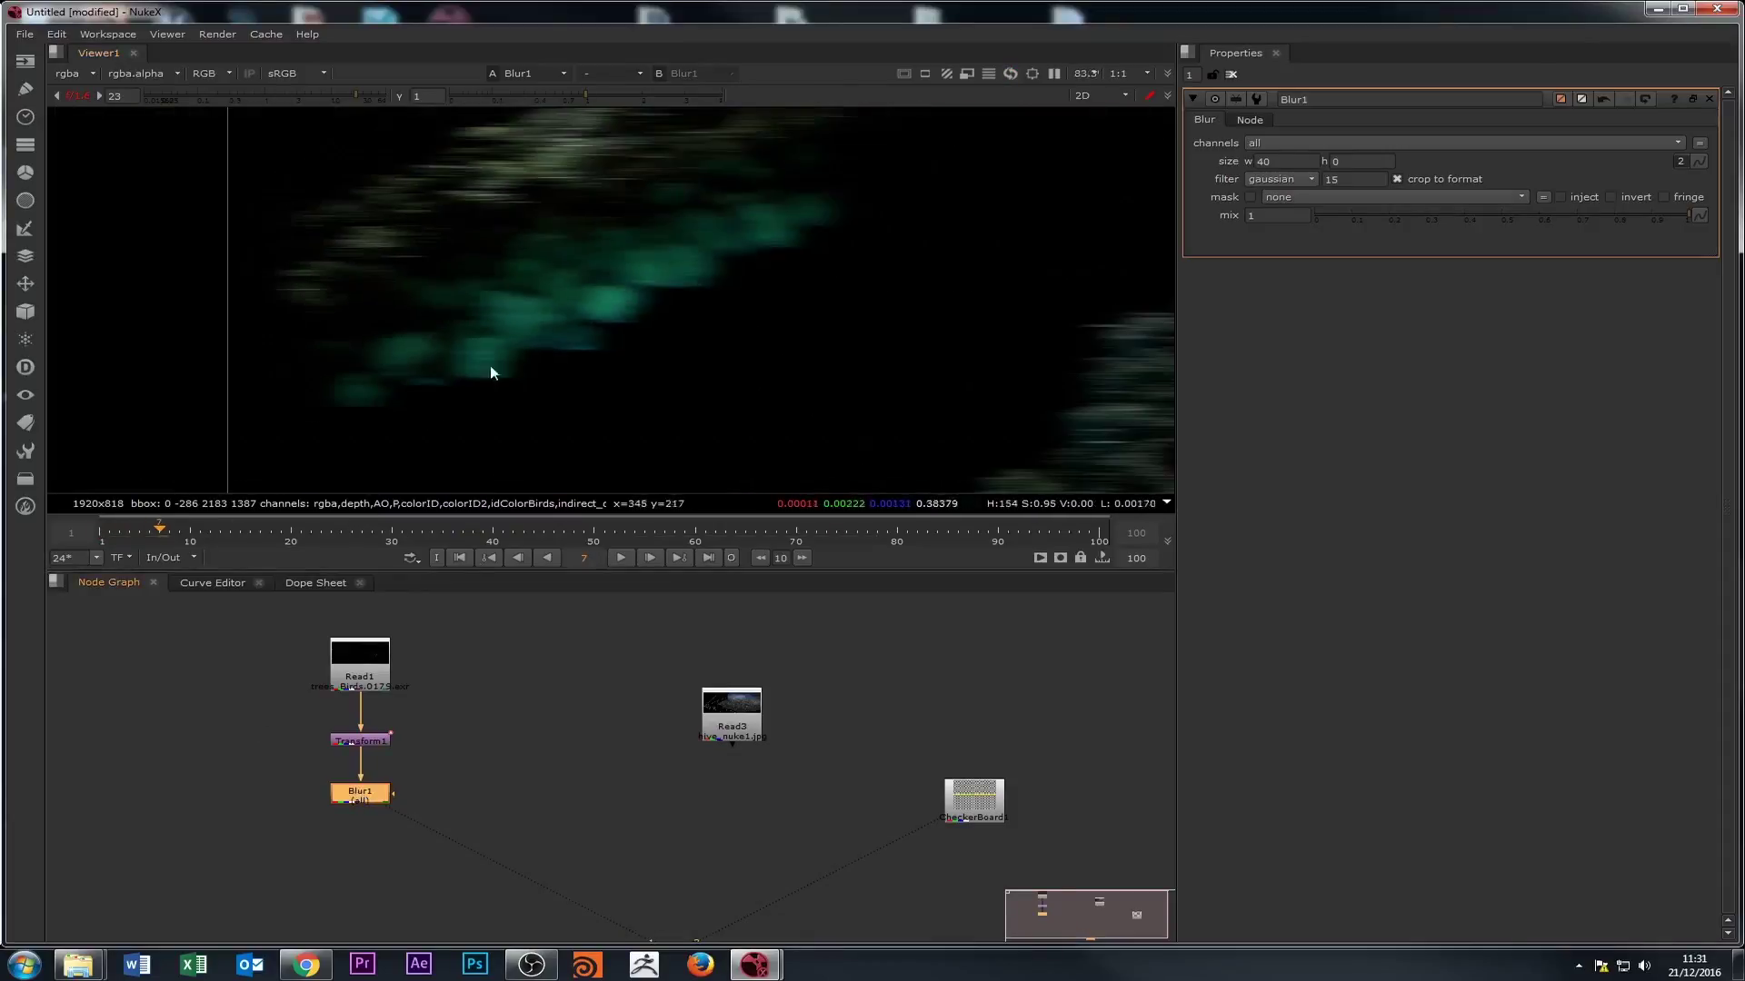
drag(162, 543, 240, 537)
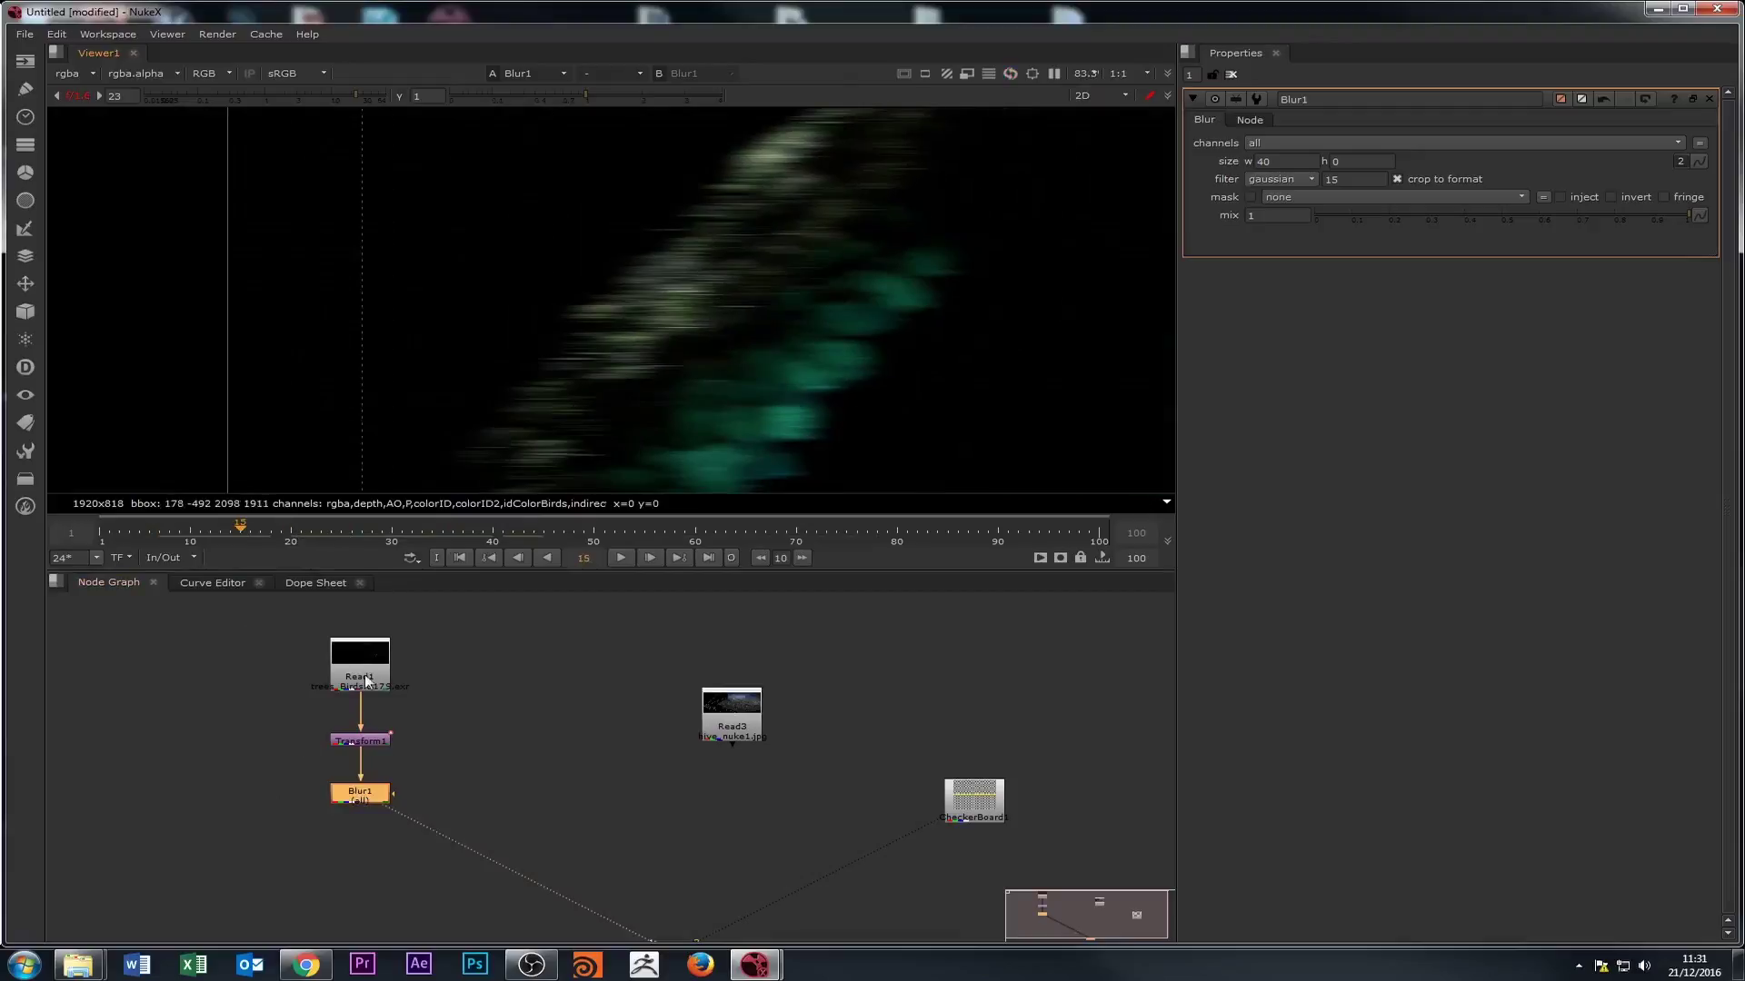
- Compare the outputs of Read1, Transform1 and Blur1 in the viewer at frame 15
double_click(360, 663)
key(1)
double_click(357, 738)
key(1)
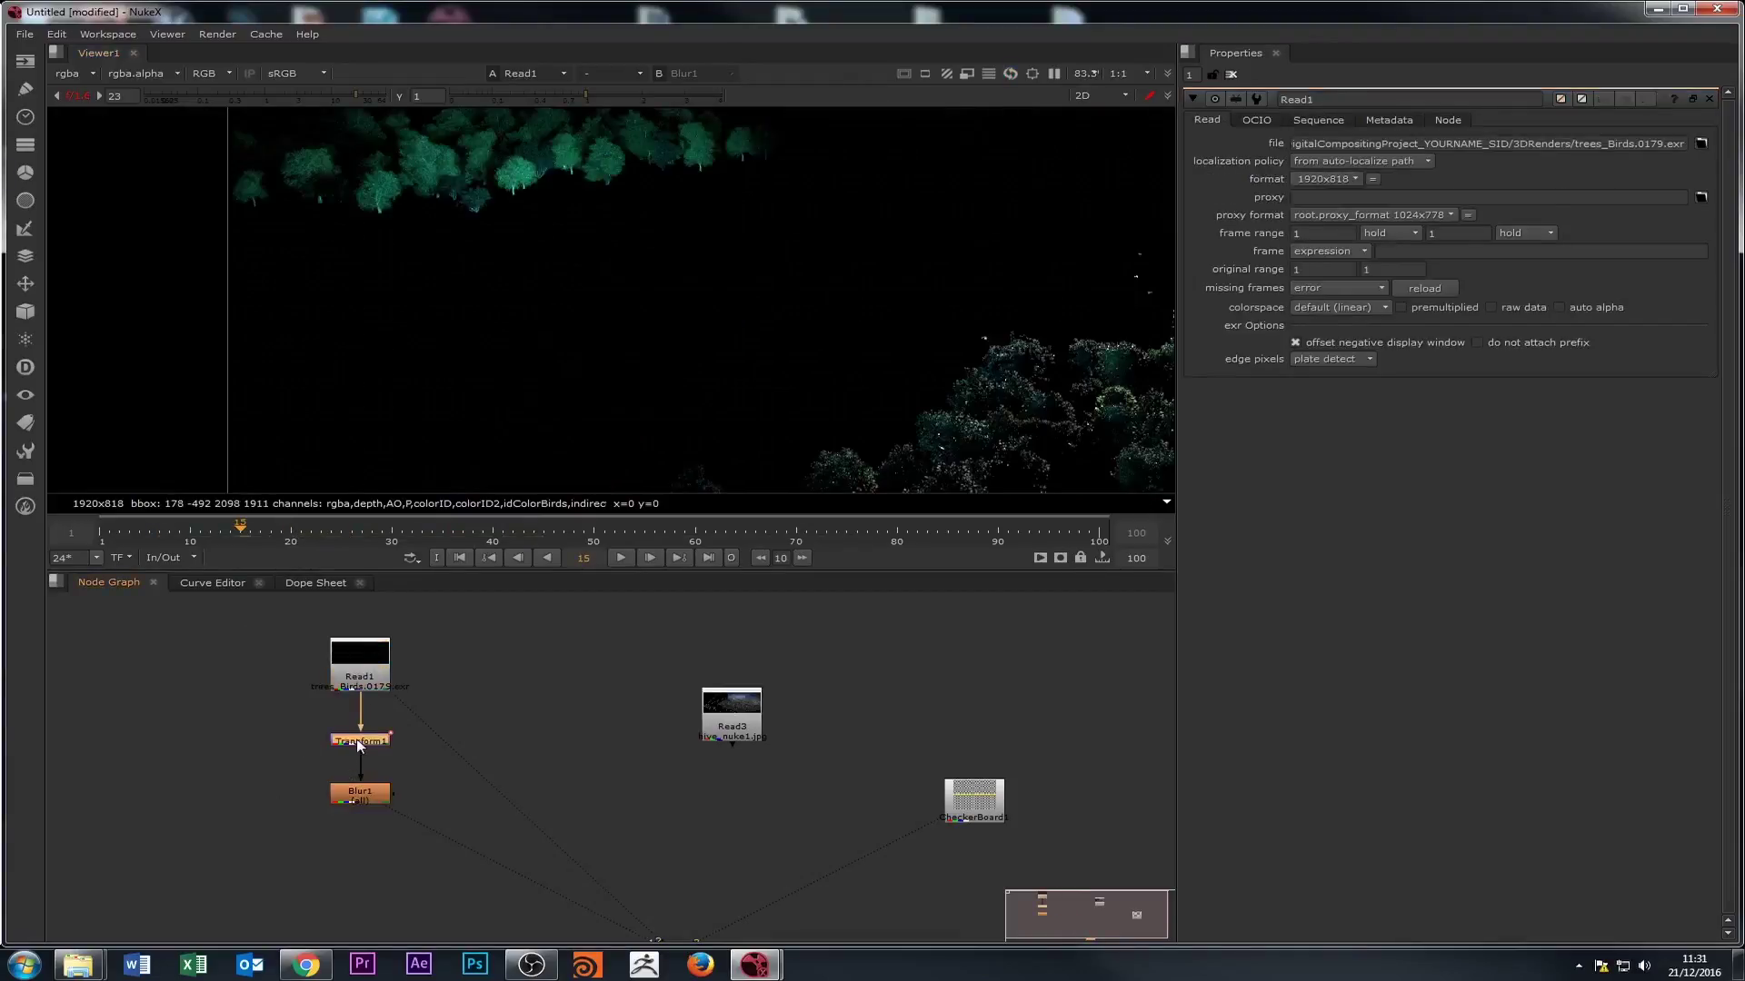
double_click(371, 799)
key(1)
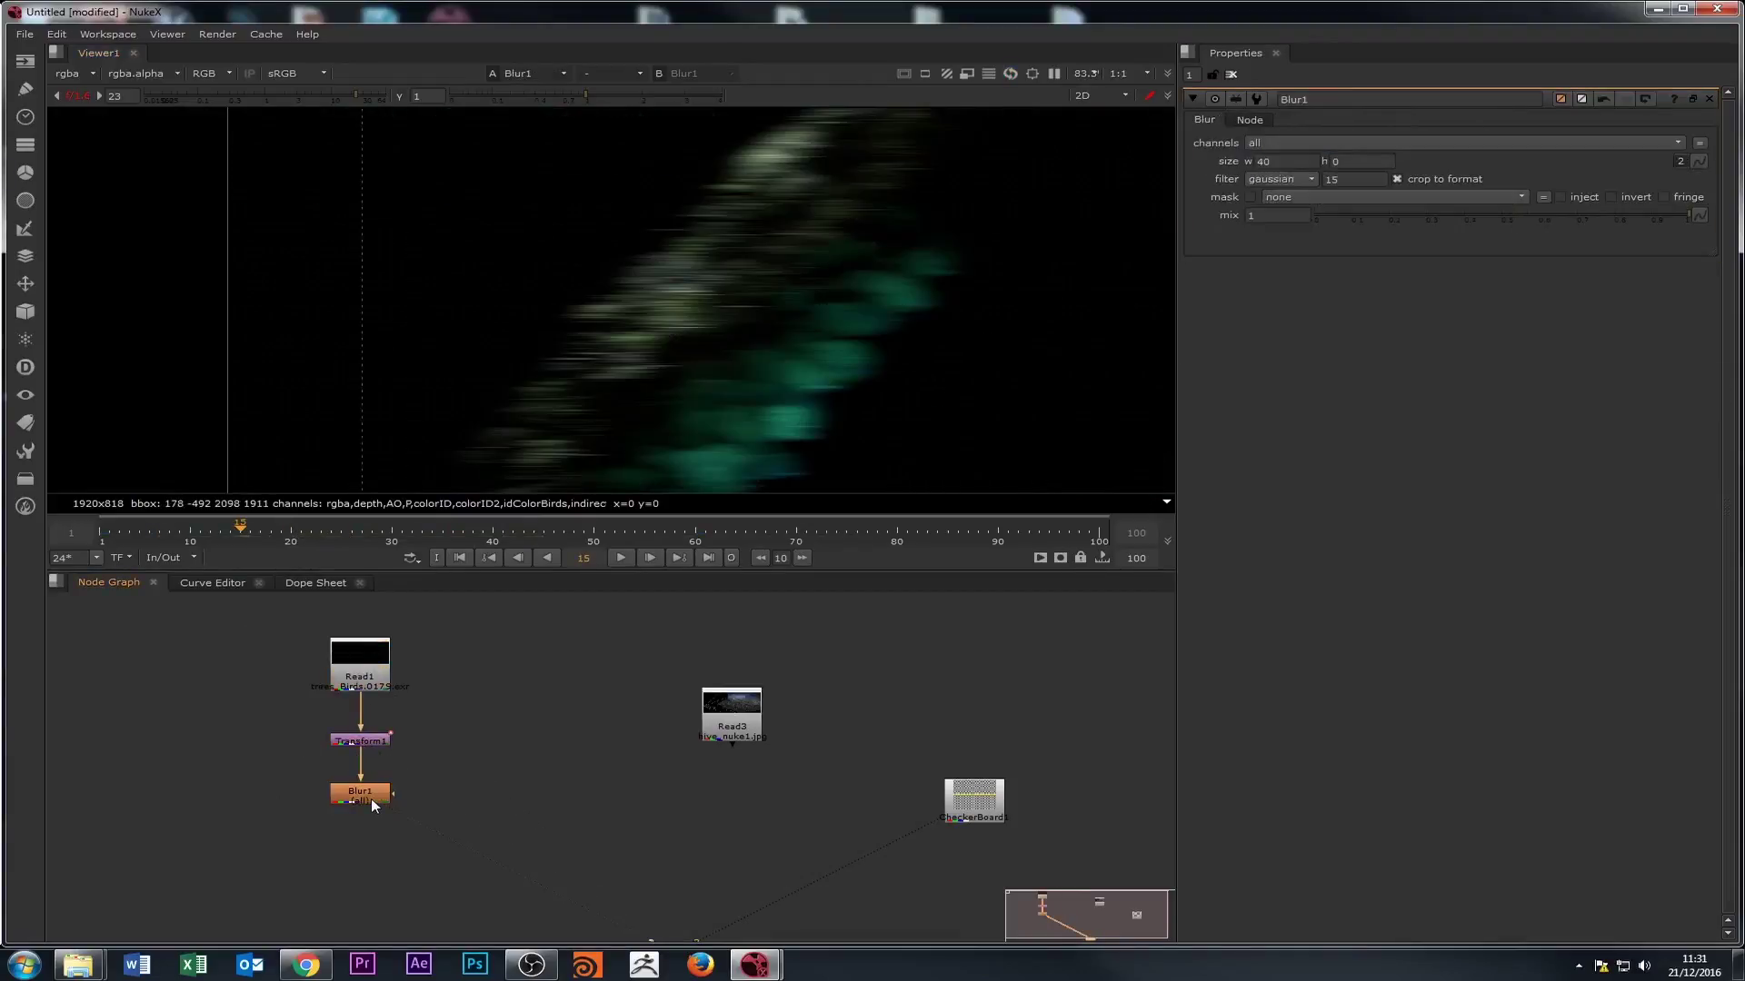
- Reorder the nodes under Read1 so that Blur1 comes before Transform1
middle_drag(212, 770, 211, 724)
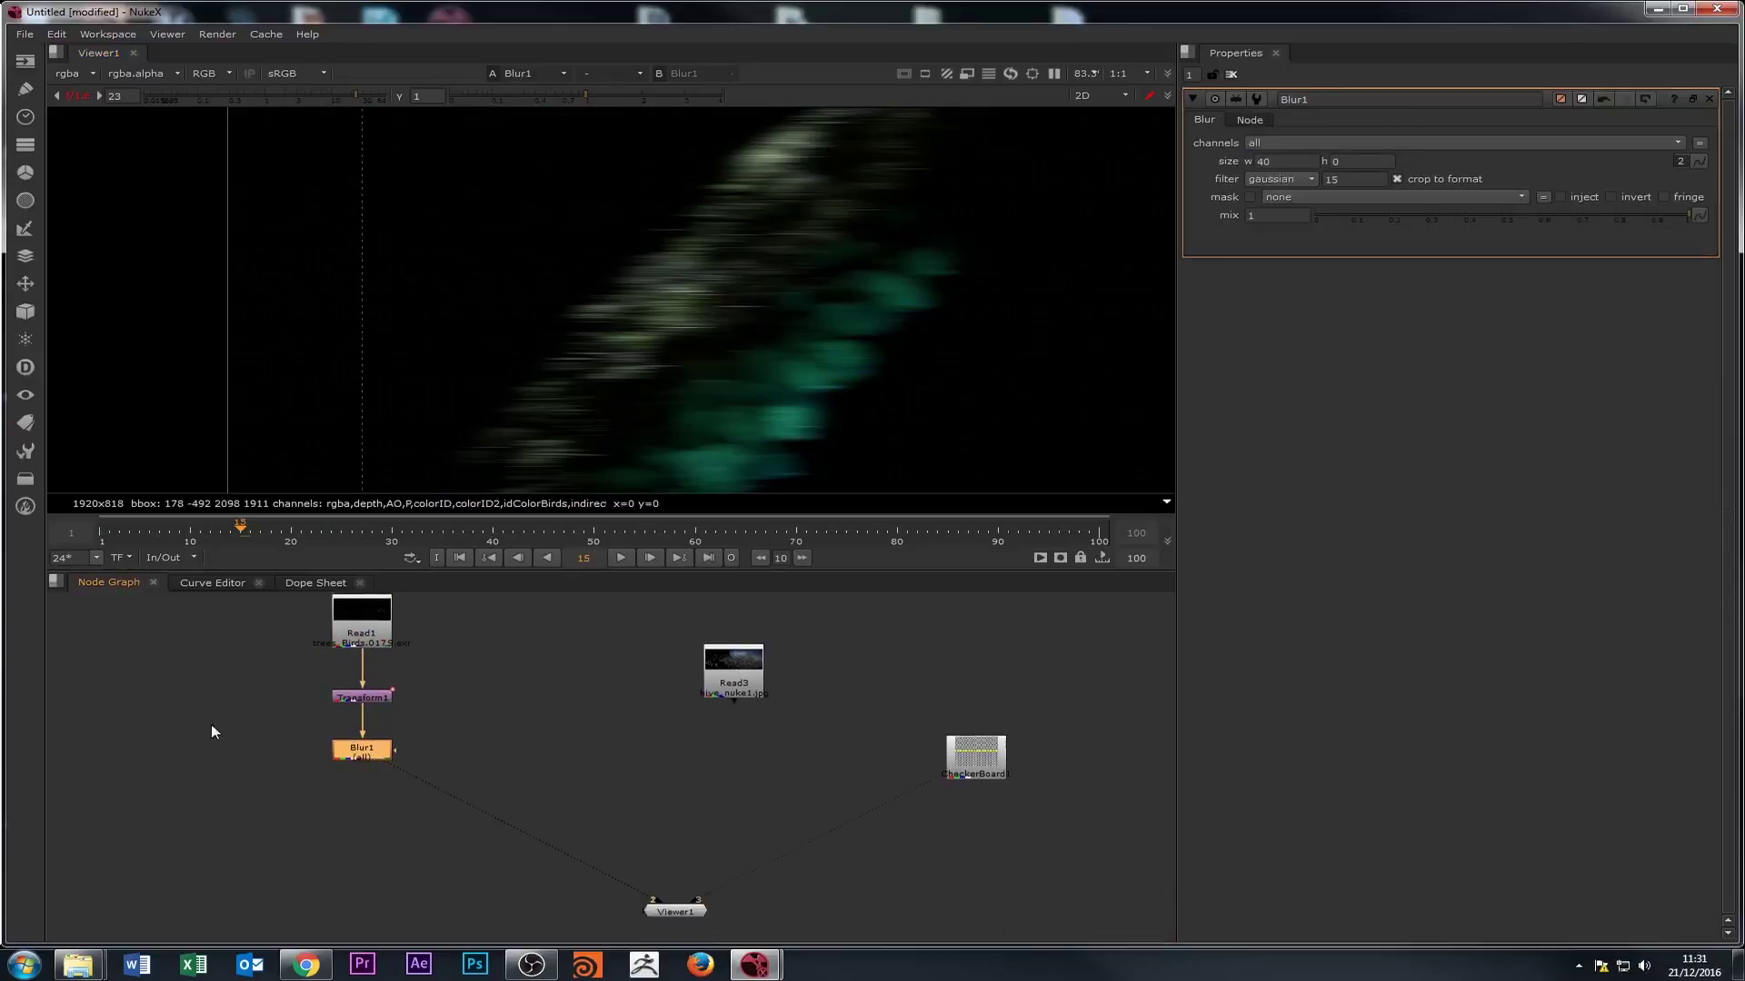
scroll(275, 730, up, 2)
drag(387, 755, 359, 755)
middle_drag(303, 738, 228, 766)
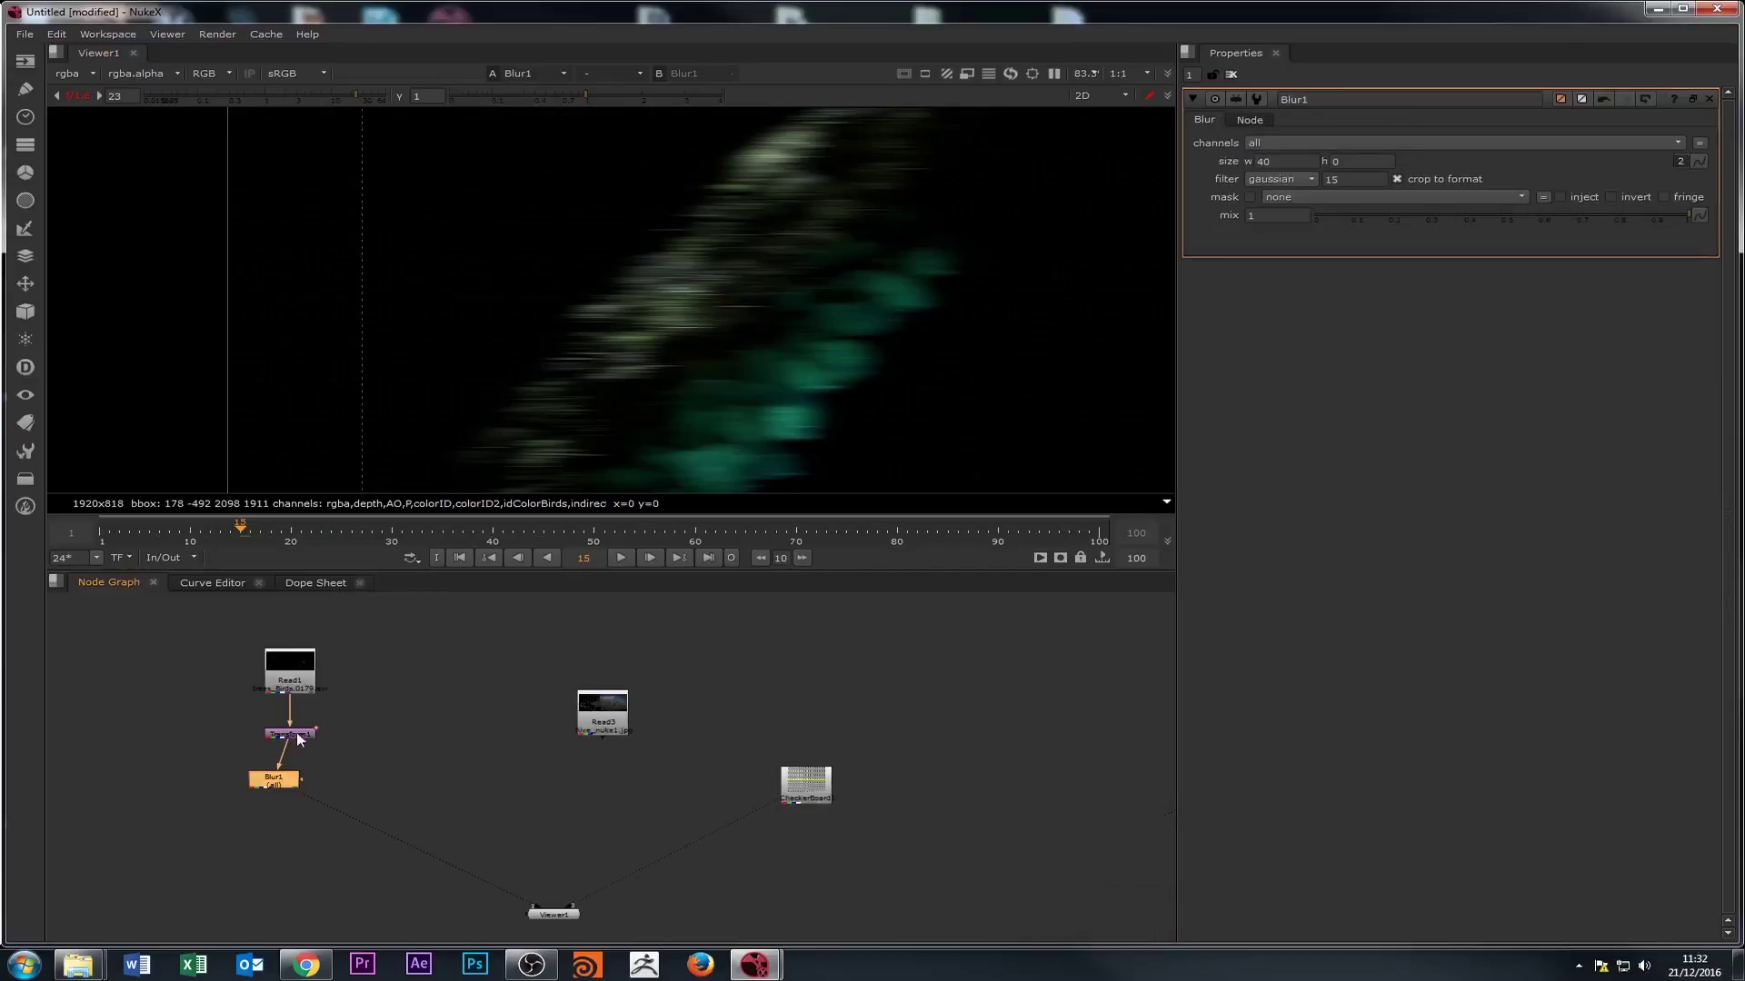
click(290, 734)
drag(291, 742, 280, 703)
mouse_move(274, 787)
mouse_down()
mouse_move(292, 749)
mouse_move(291, 769)
mouse_up()
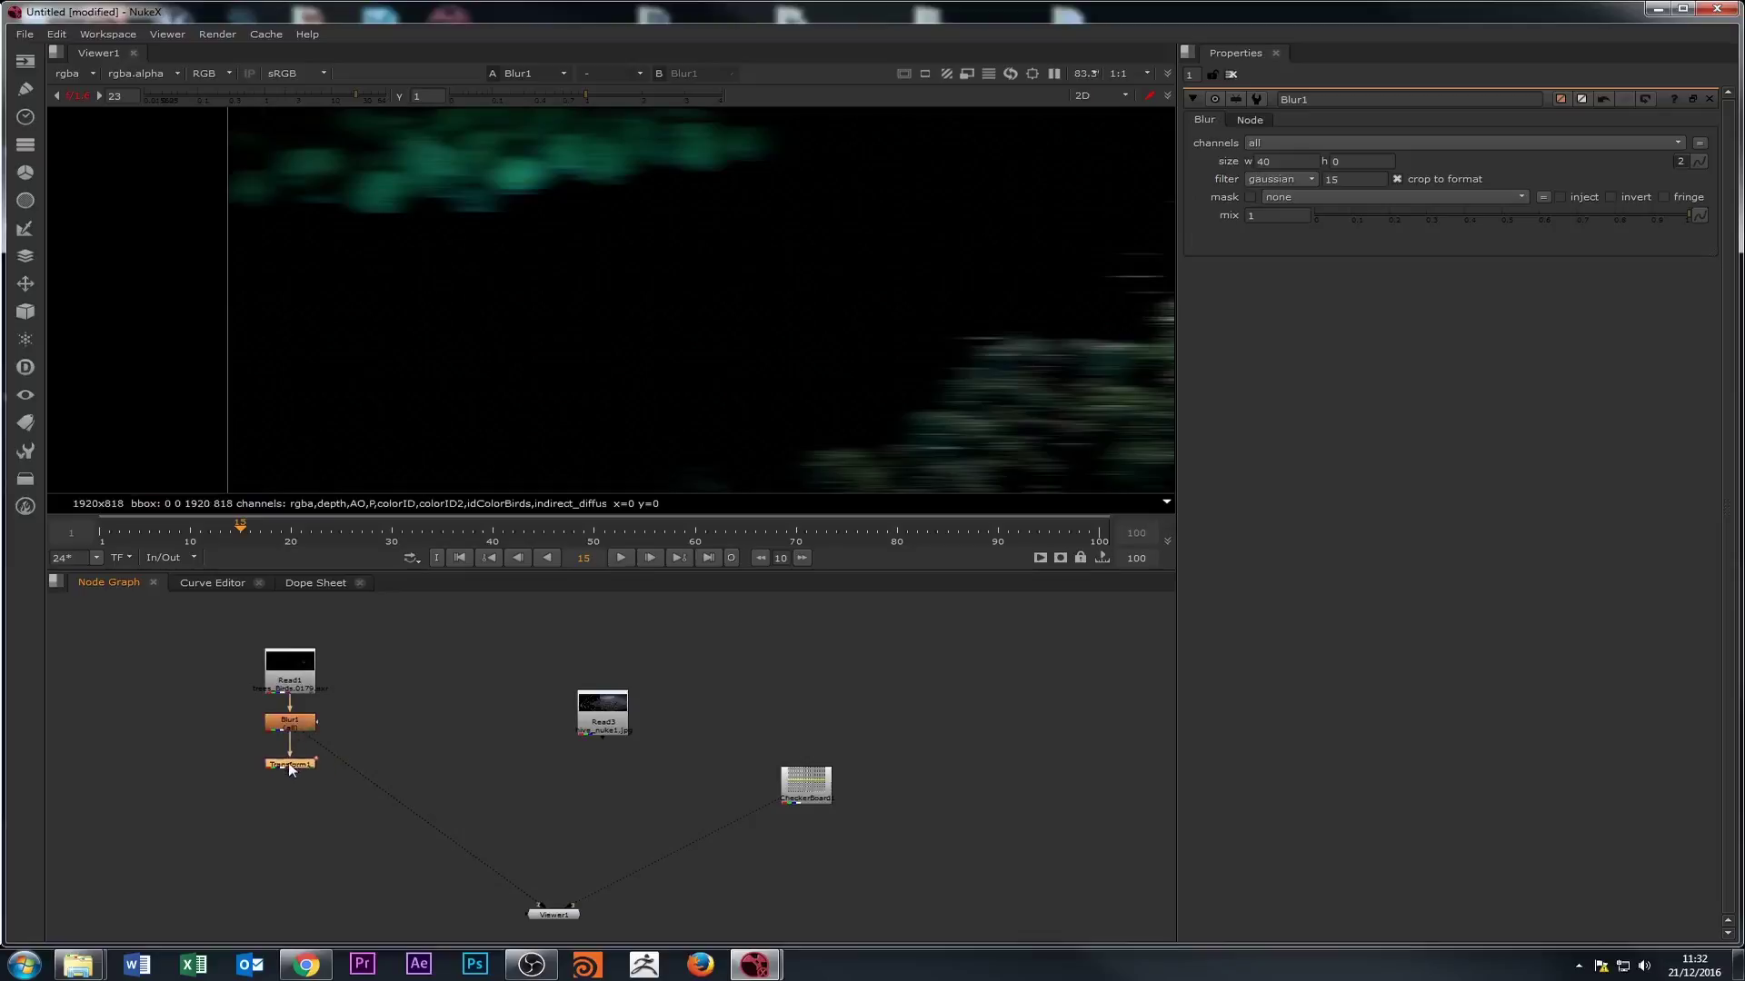
- View Transform1's output with the new node order and return to the first frame for a closer look
double_click(287, 762)
key(1)
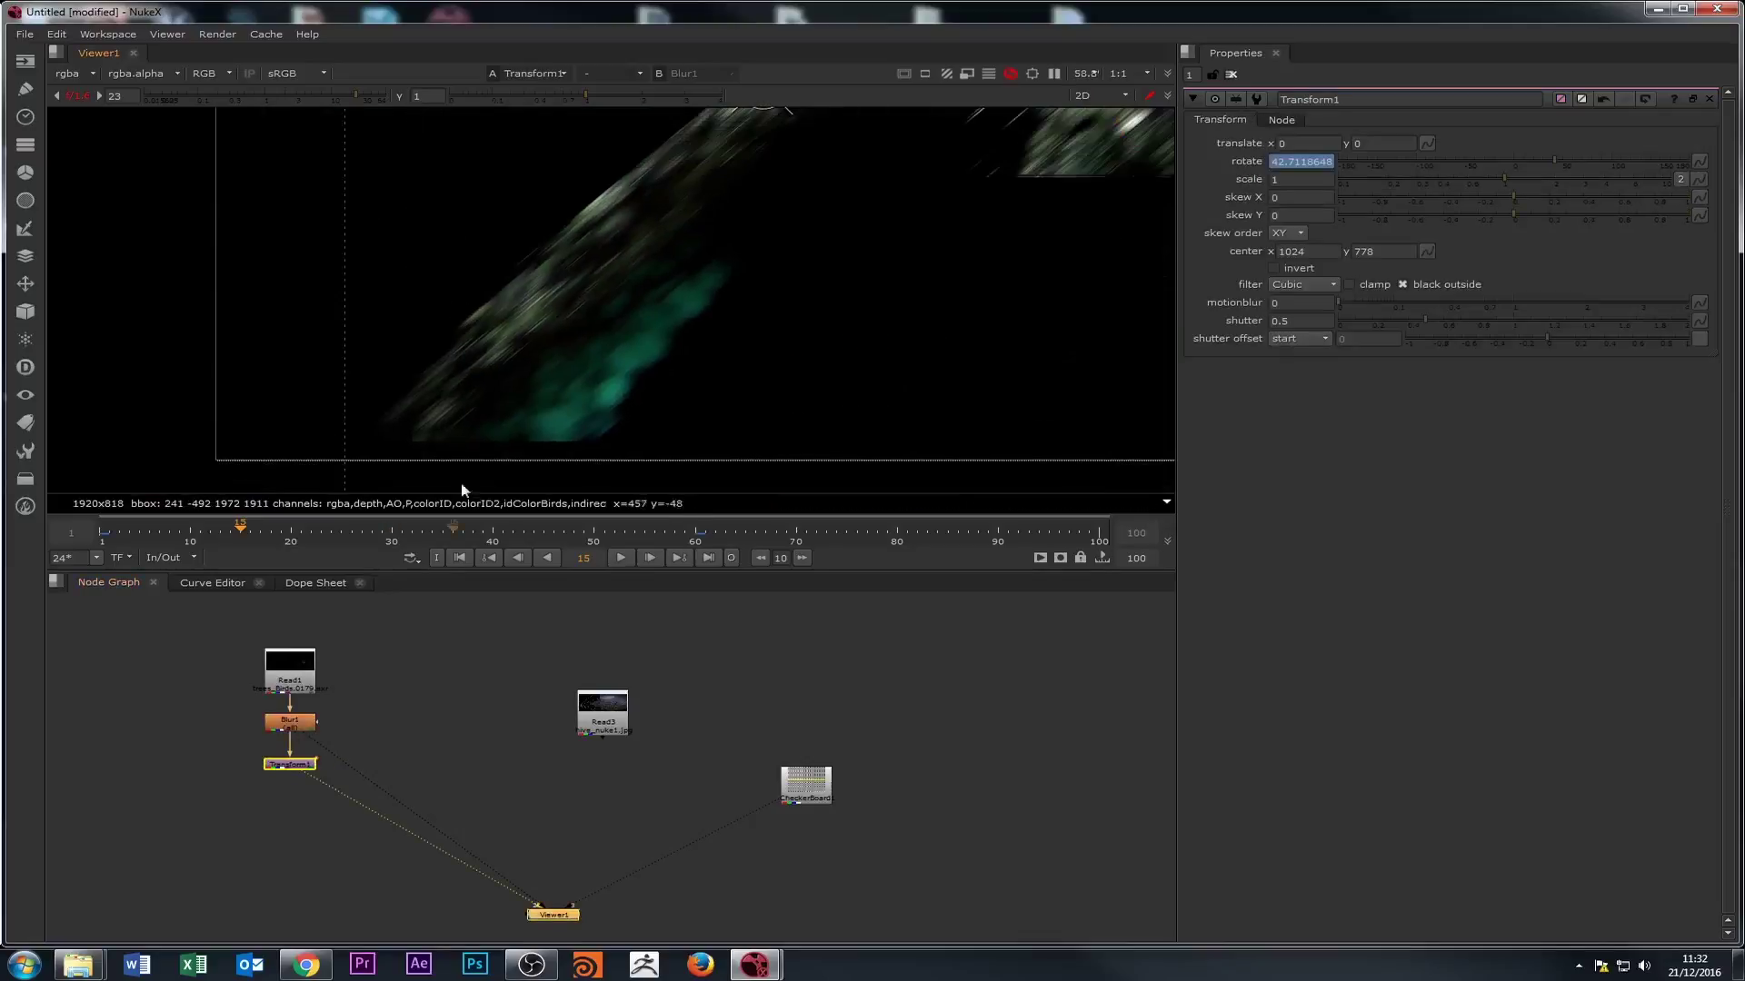
click(457, 558)
scroll(408, 405, up, 3)
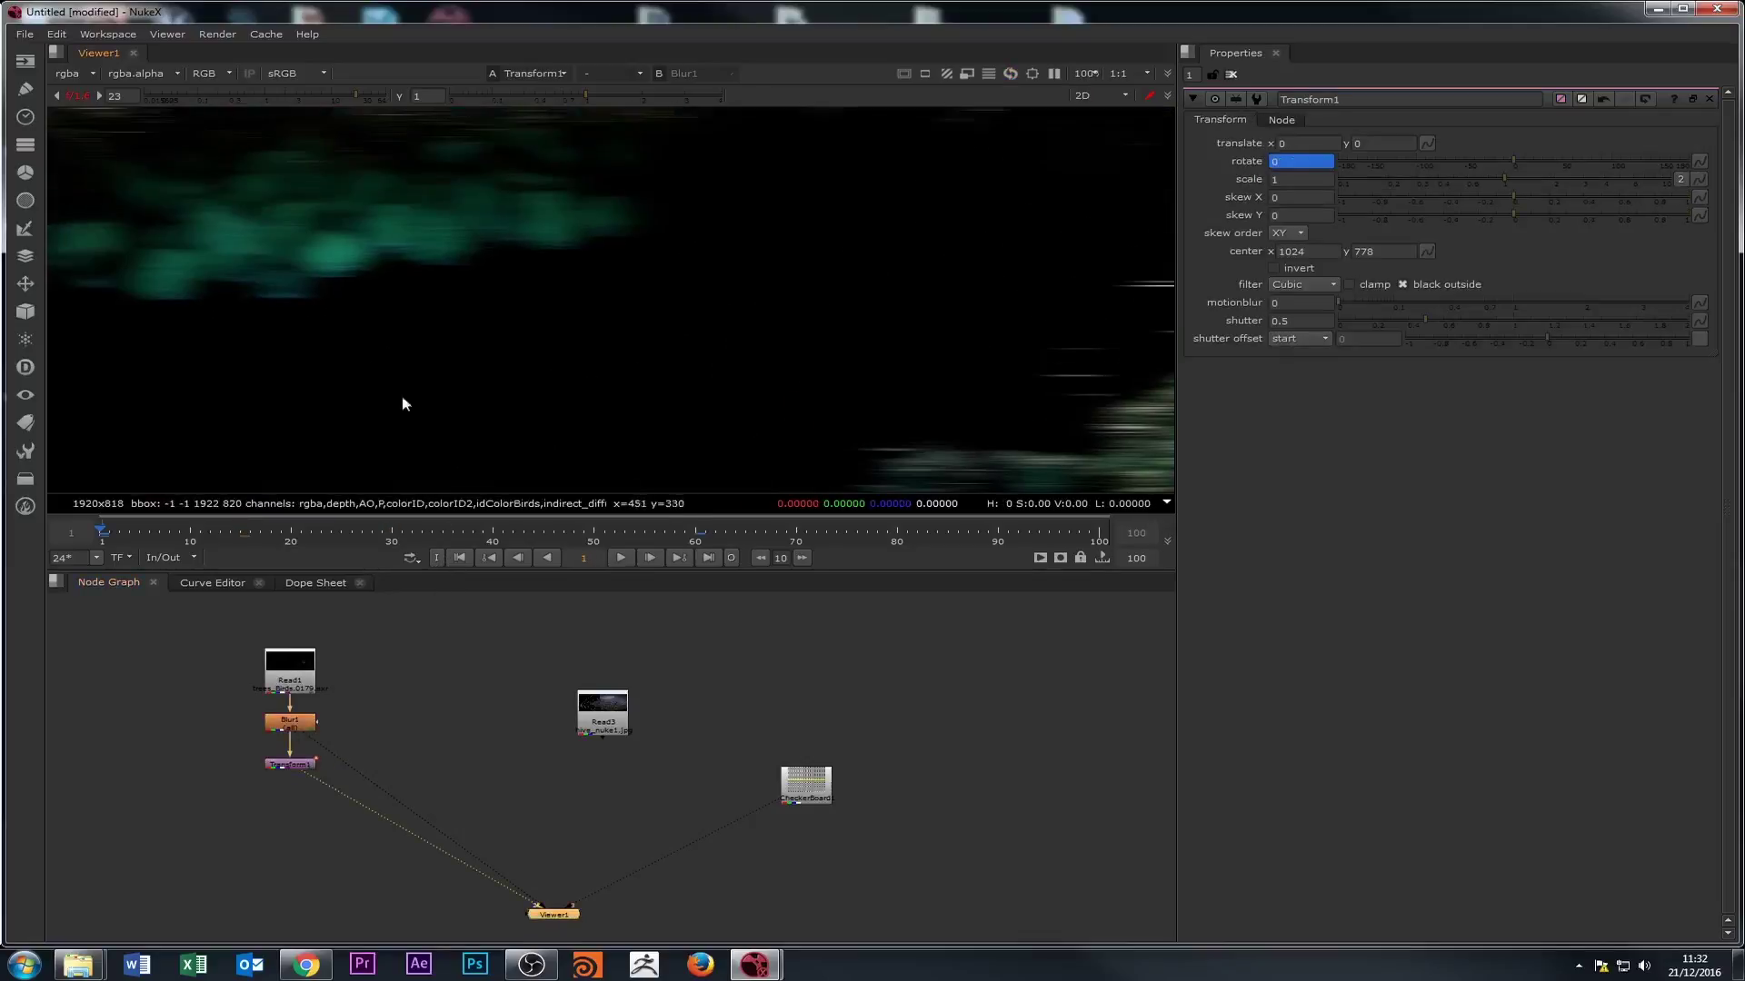
- Compare the outputs of Read1, Blur1 and Transform1 in turn at frame 1
double_click(304, 691)
key(1)
click(286, 730)
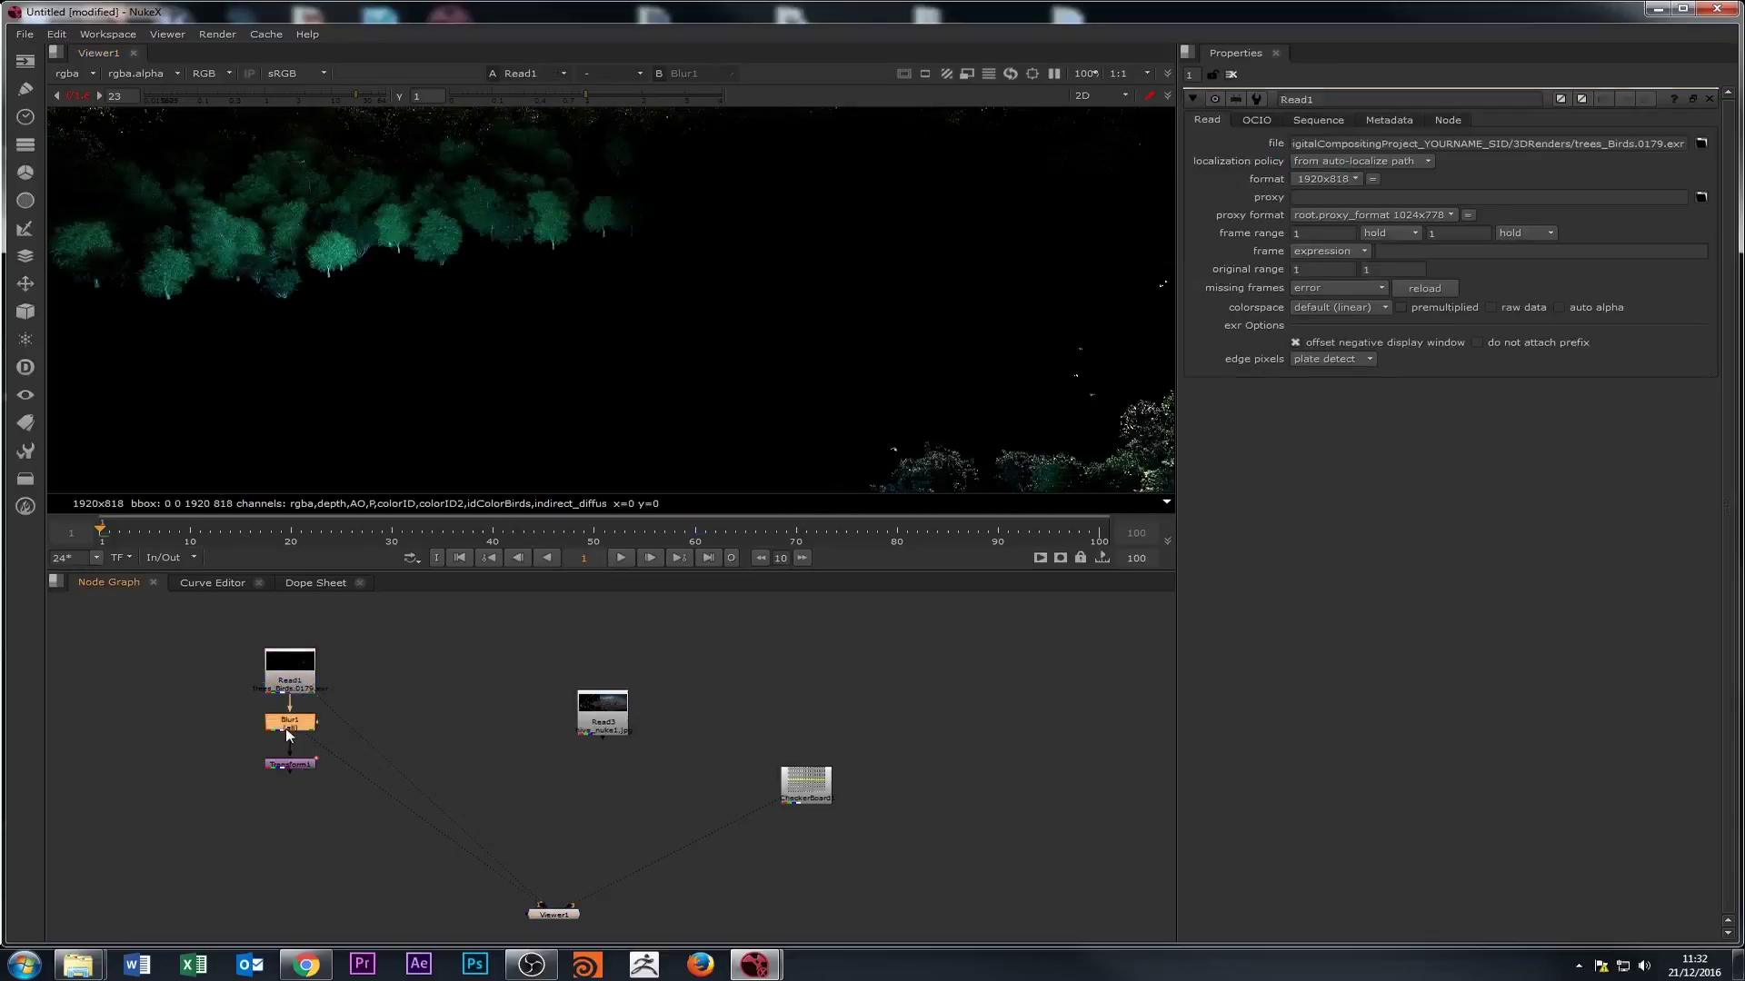
double_click(285, 728)
key(1)
double_click(284, 763)
key(1)
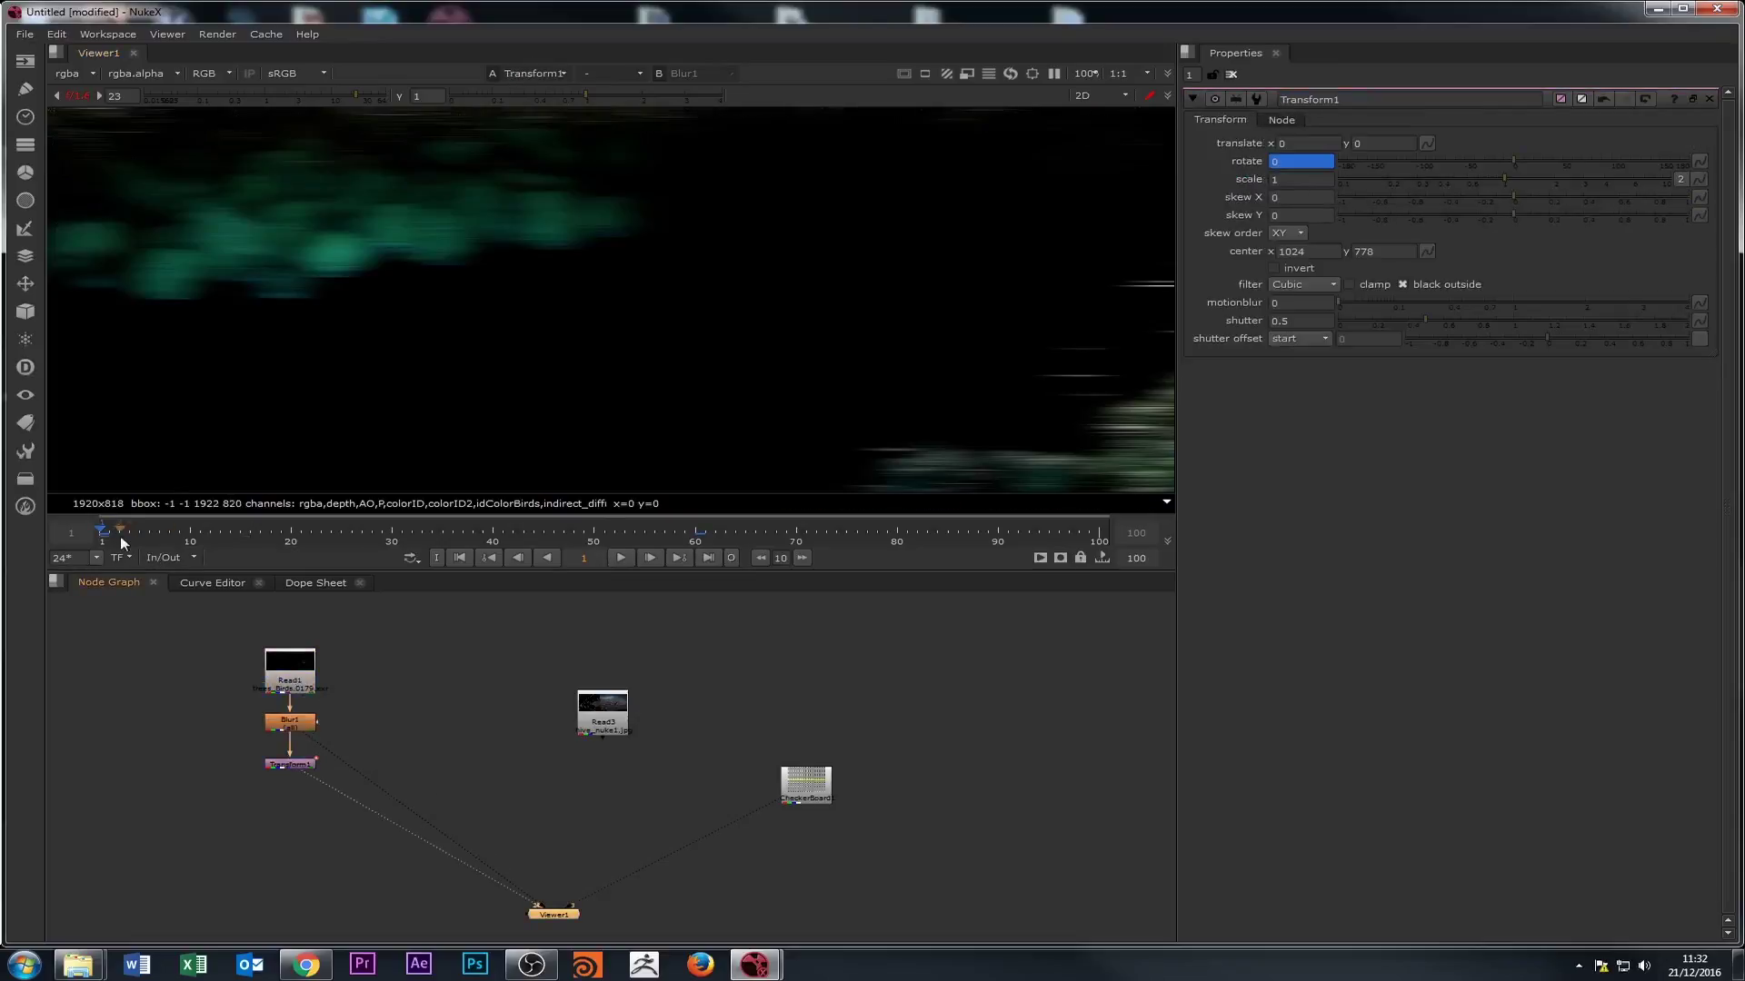
- Go to frame 20 and compare the blur direction in the outputs of Blur1 and Transform1
drag(121, 538, 291, 536)
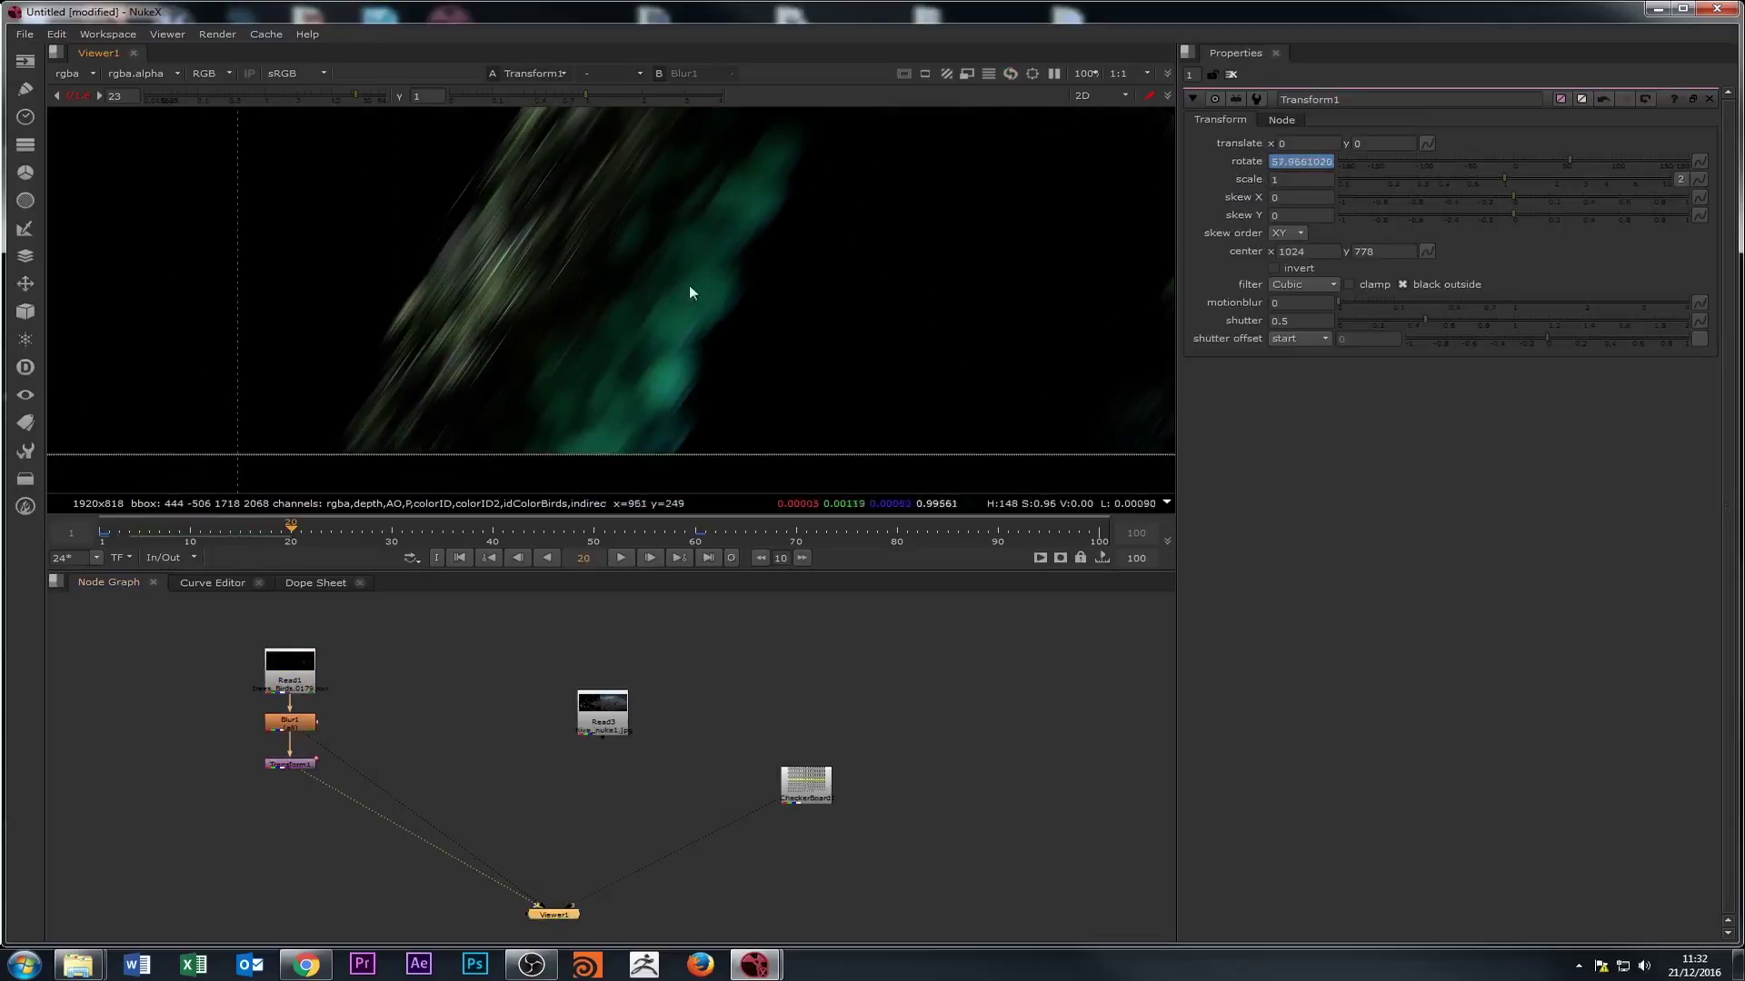
click(289, 765)
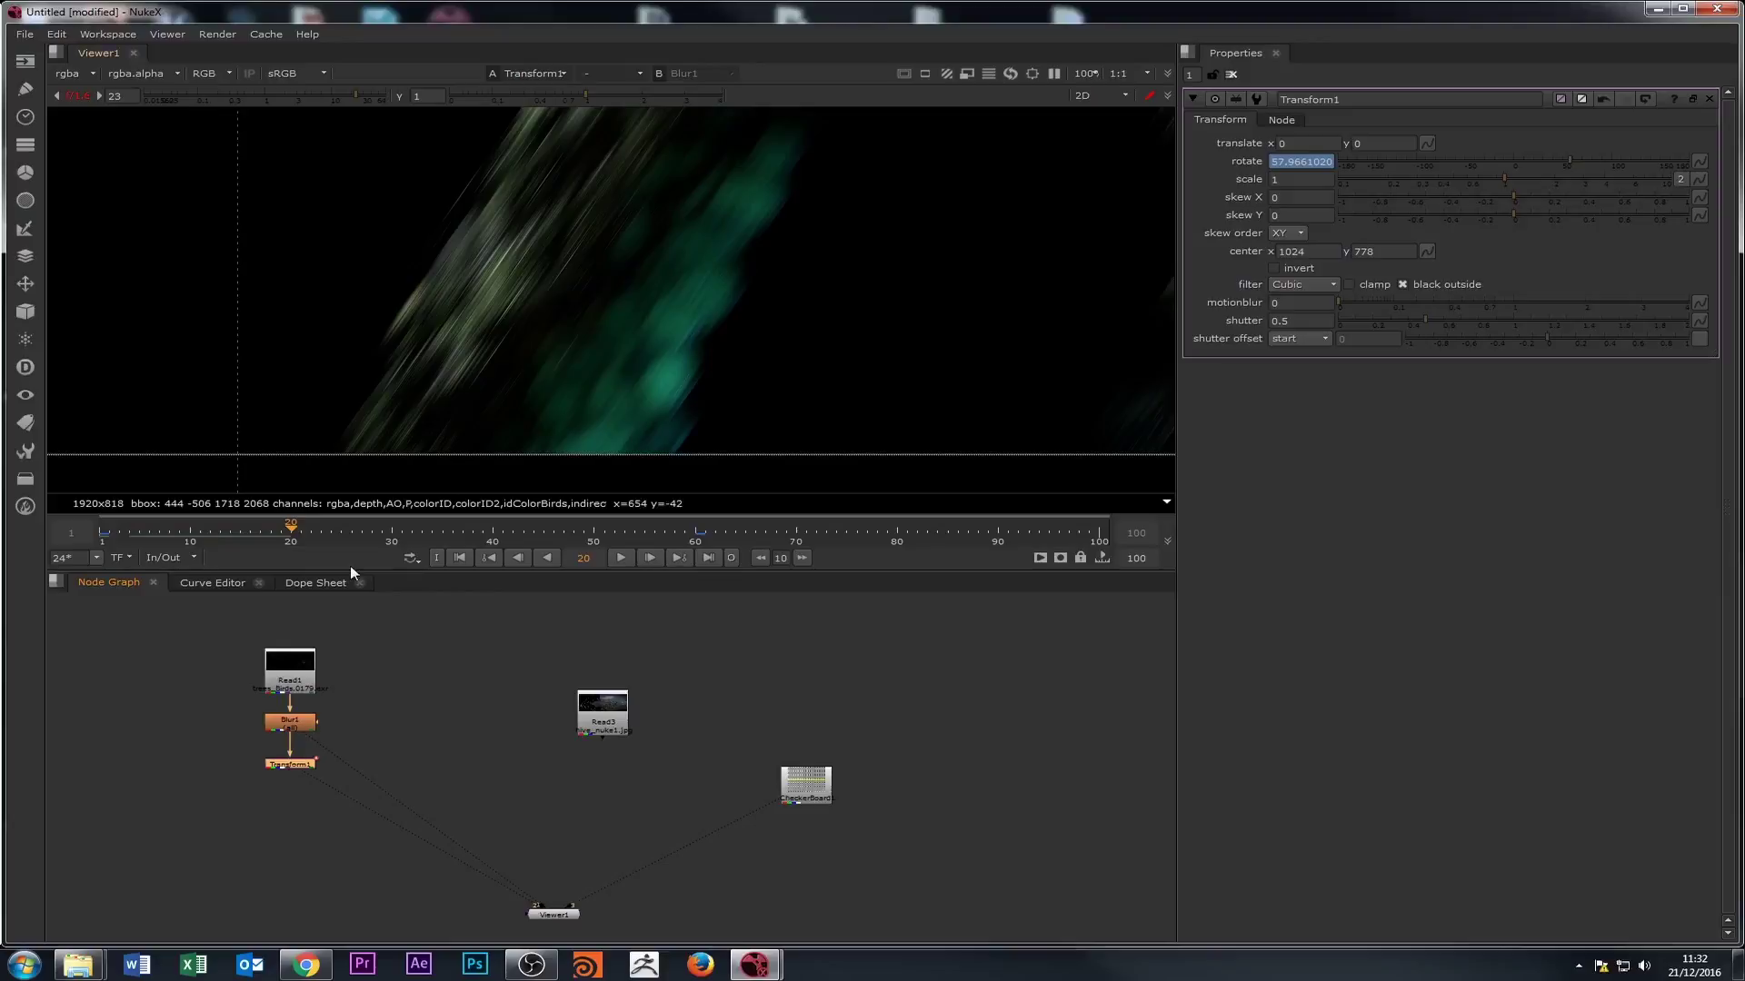
double_click(301, 725)
key(1)
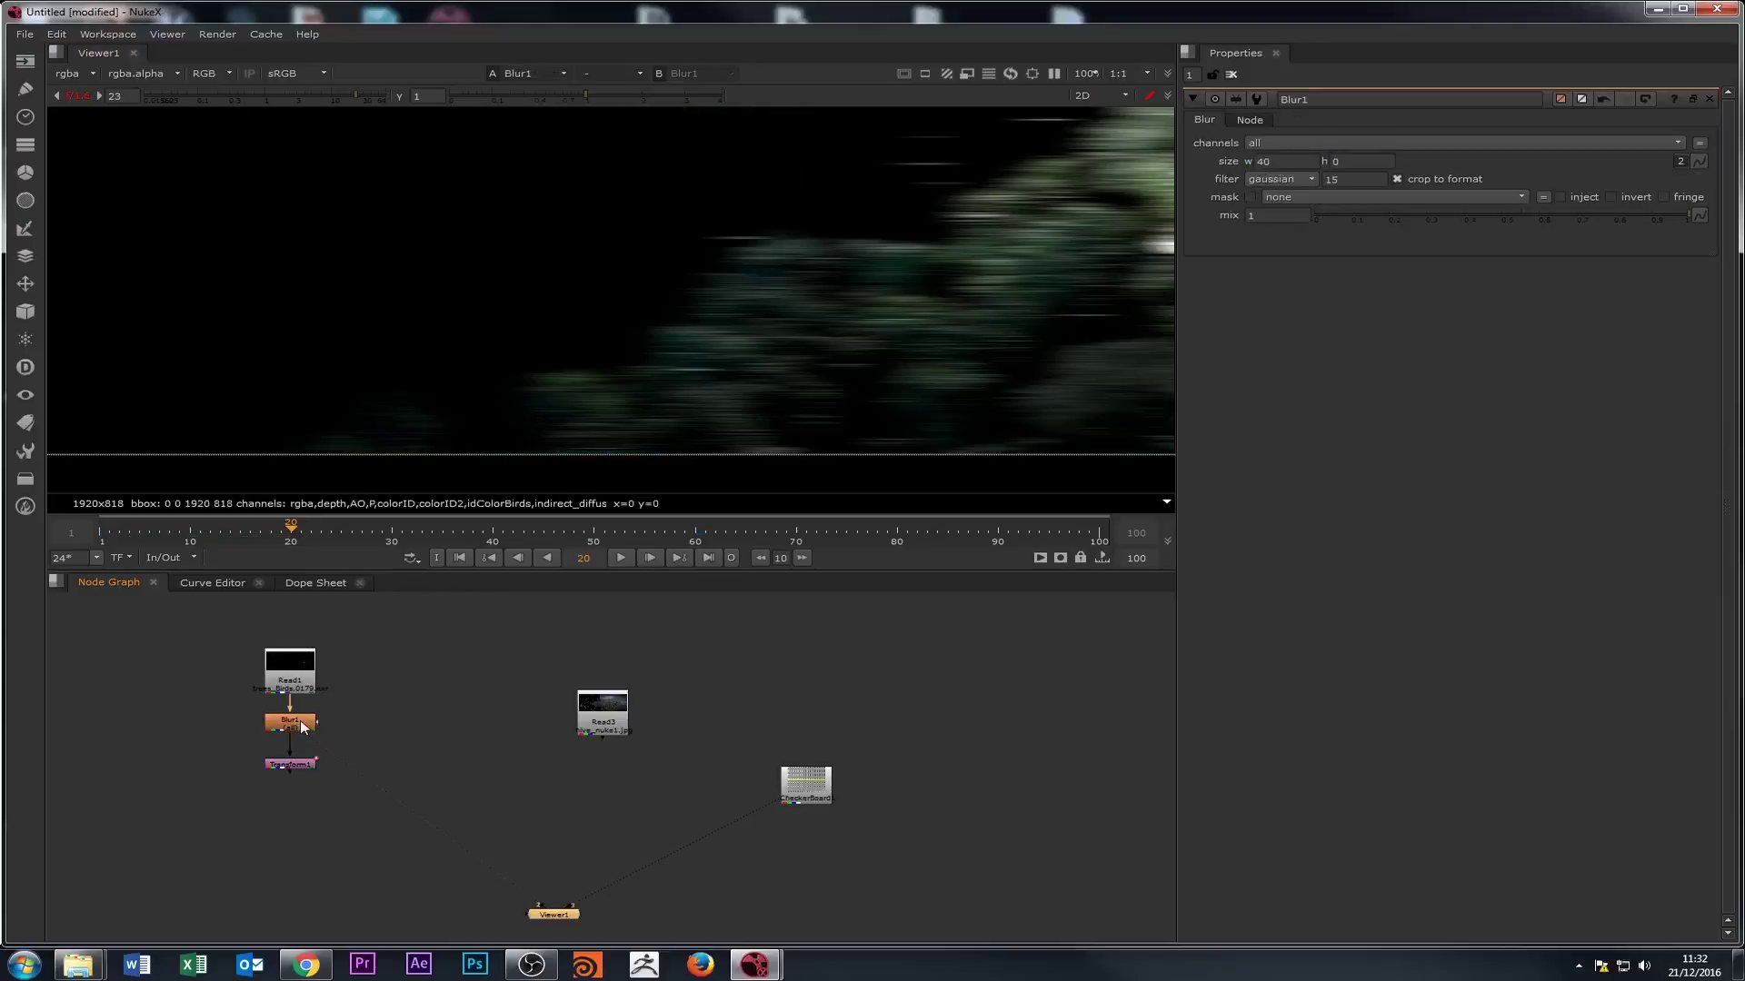
double_click(291, 767)
key(1)
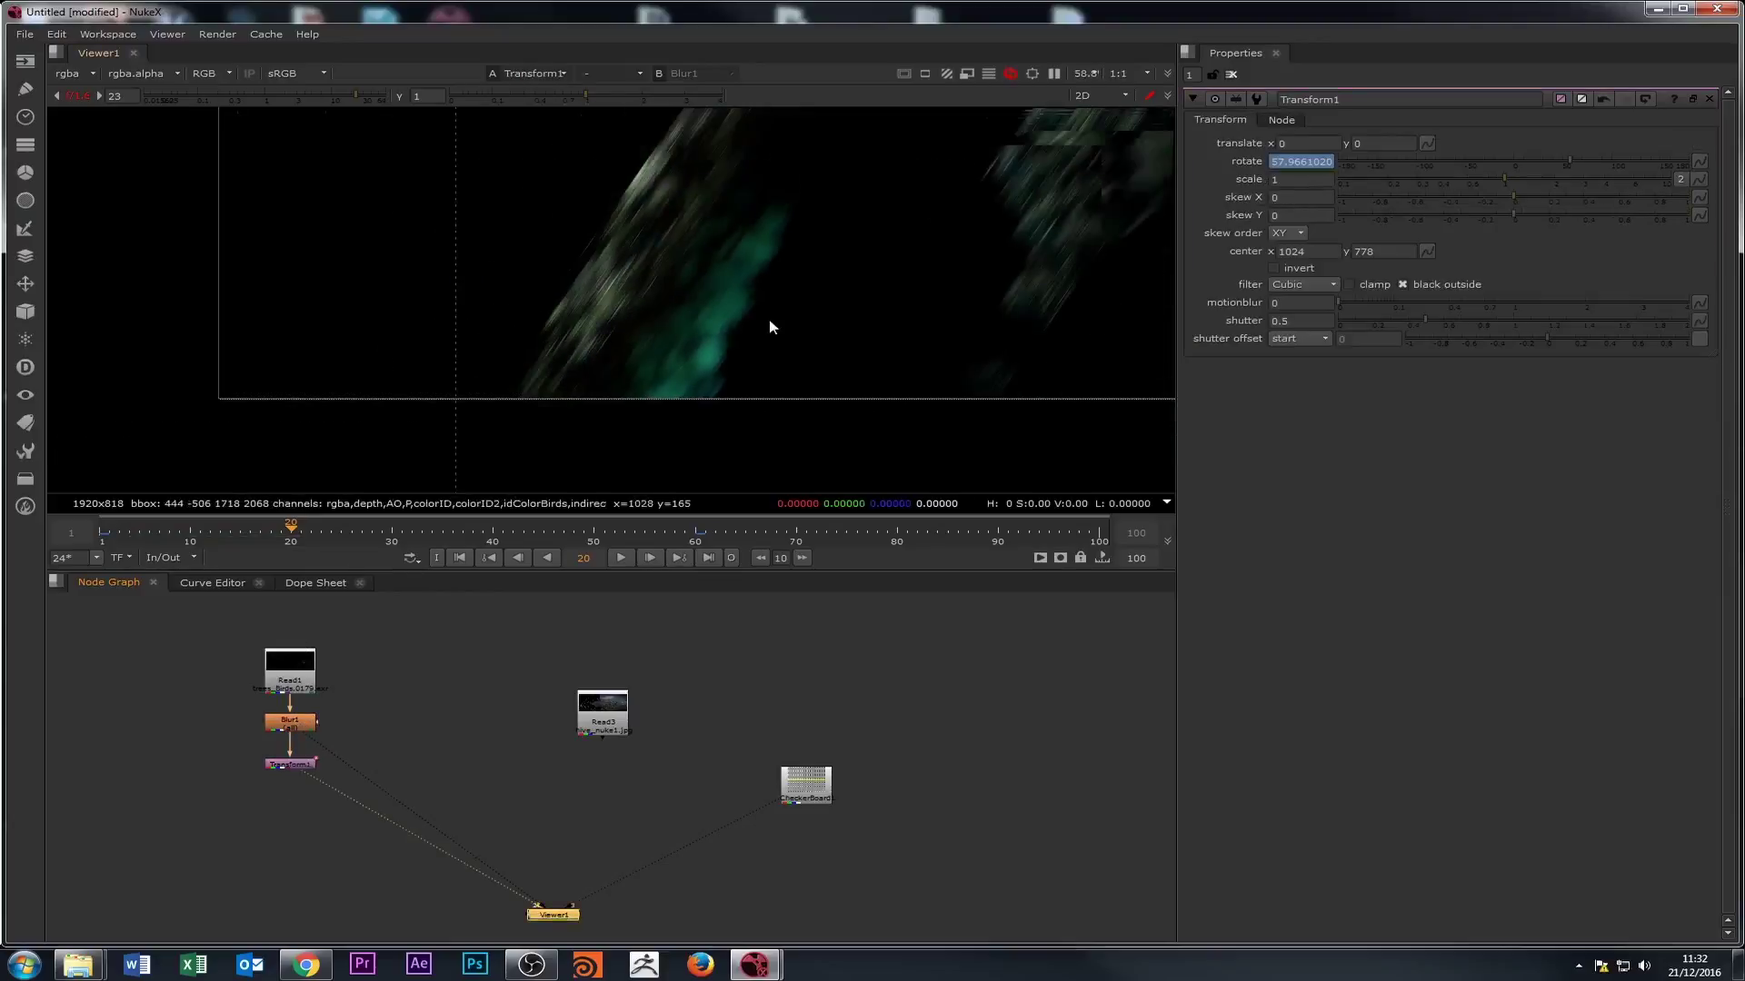
- Delete the Blur1 and Transform1 nodes below Read1
drag(224, 715, 336, 741)
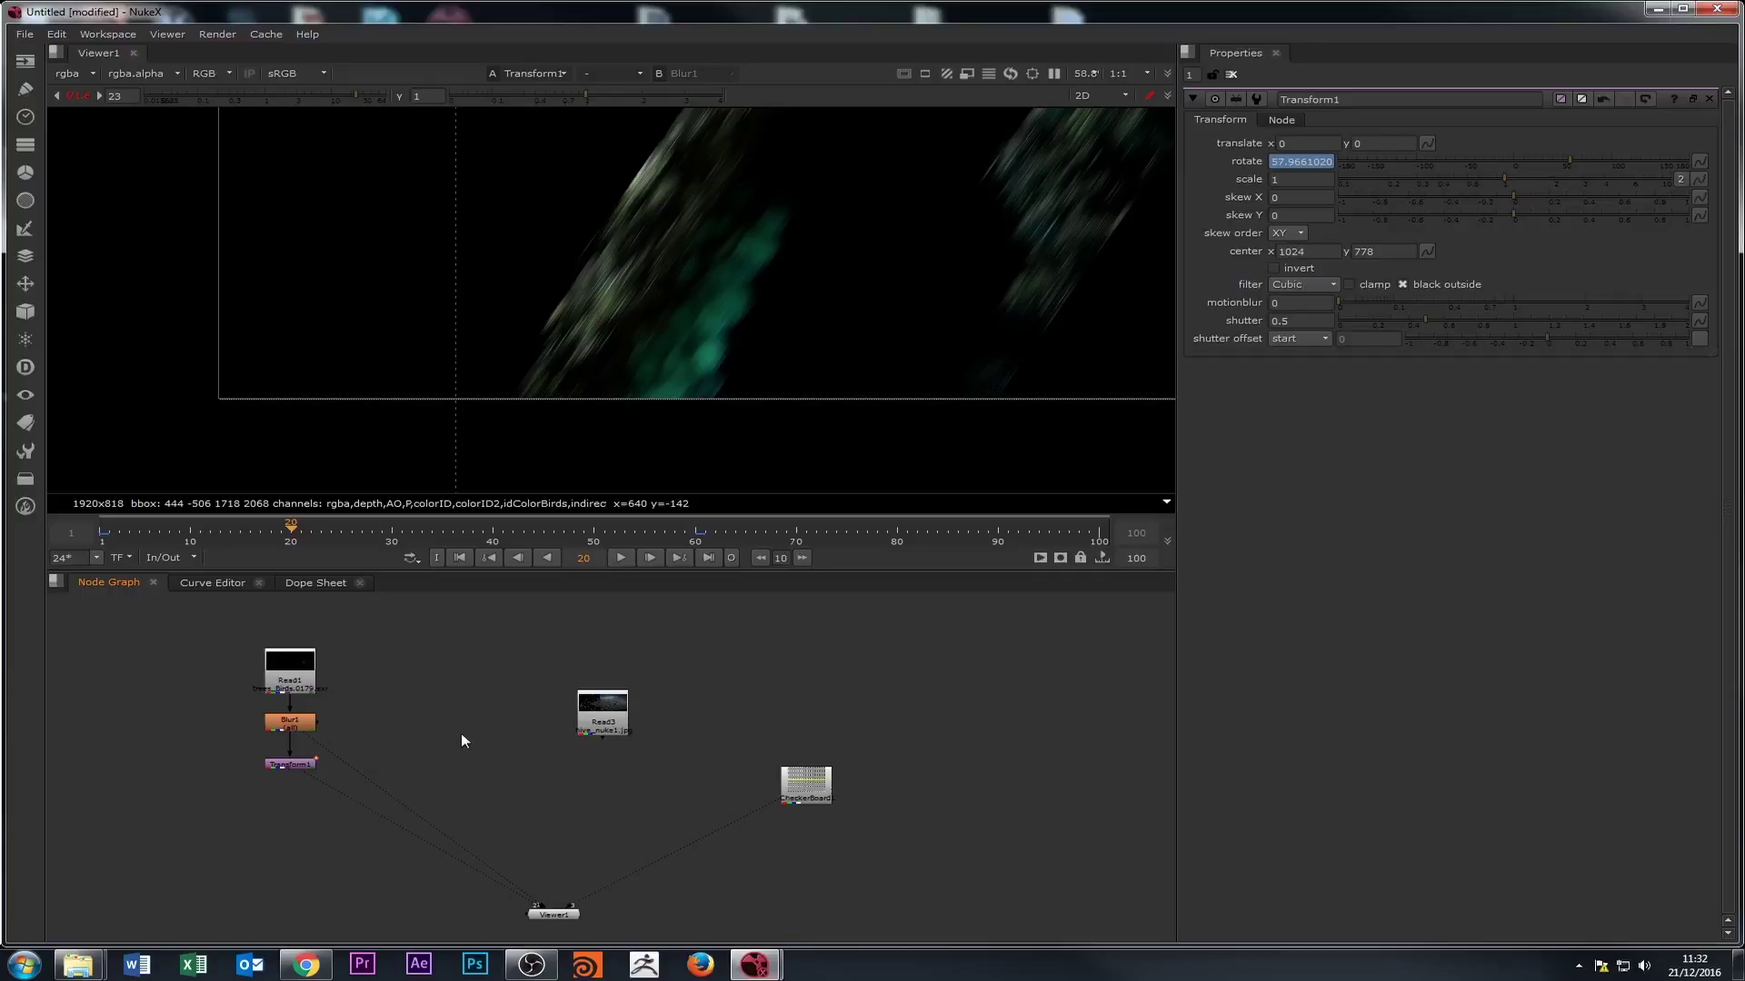
drag(542, 903, 481, 874)
drag(240, 706, 383, 830)
drag(204, 718, 346, 795)
key(Delete)
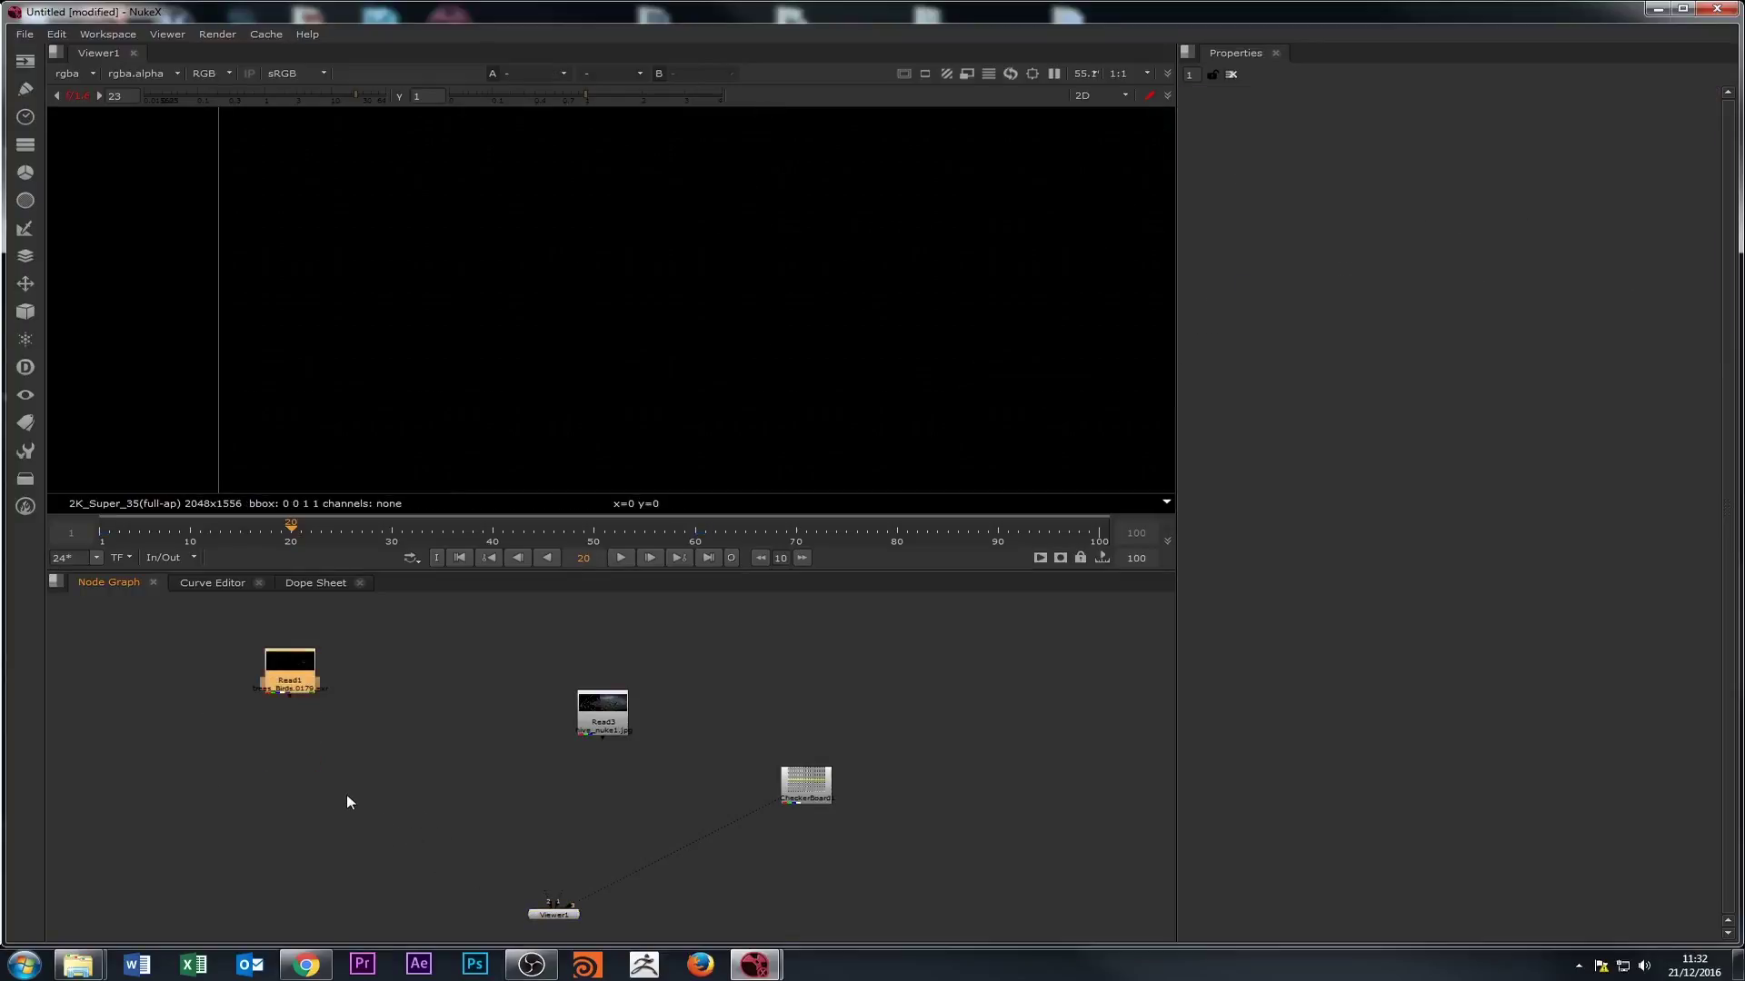
- View Read1's unprocessed output and reset the viewer's gain to its default of 1
double_click(303, 683)
key(1)
scroll(614, 343, down, 3)
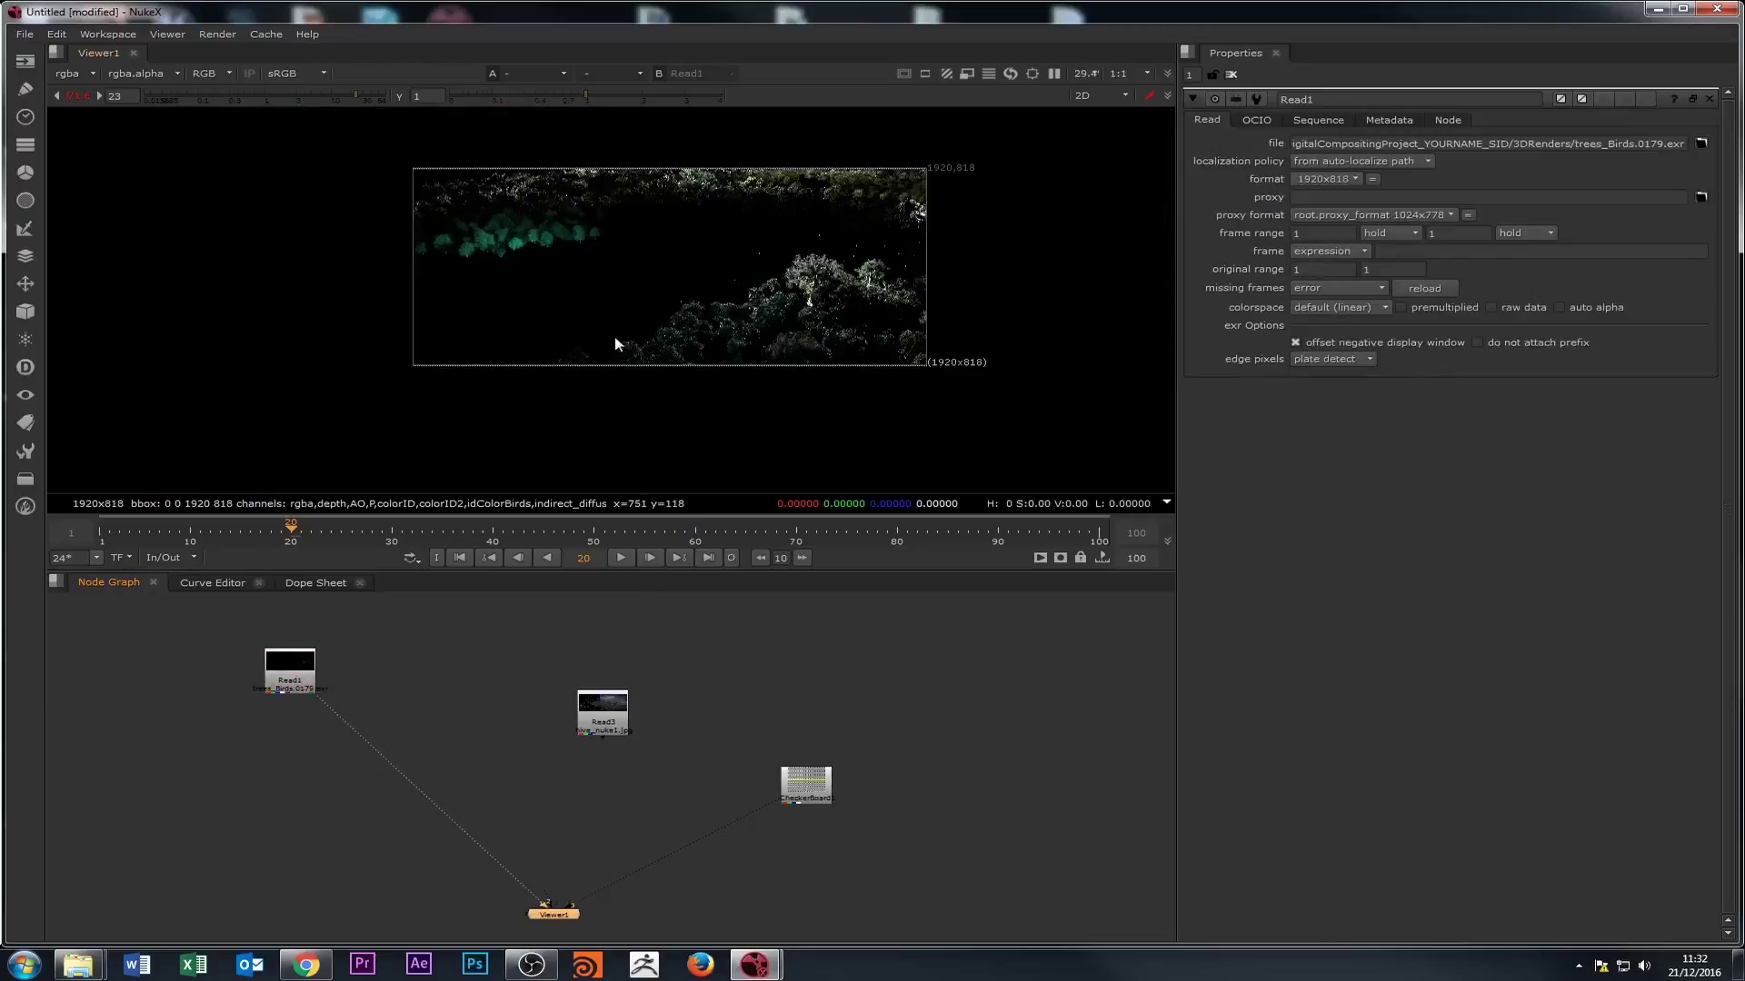
scroll(782, 364, up, 4)
scroll(778, 311, up, 2)
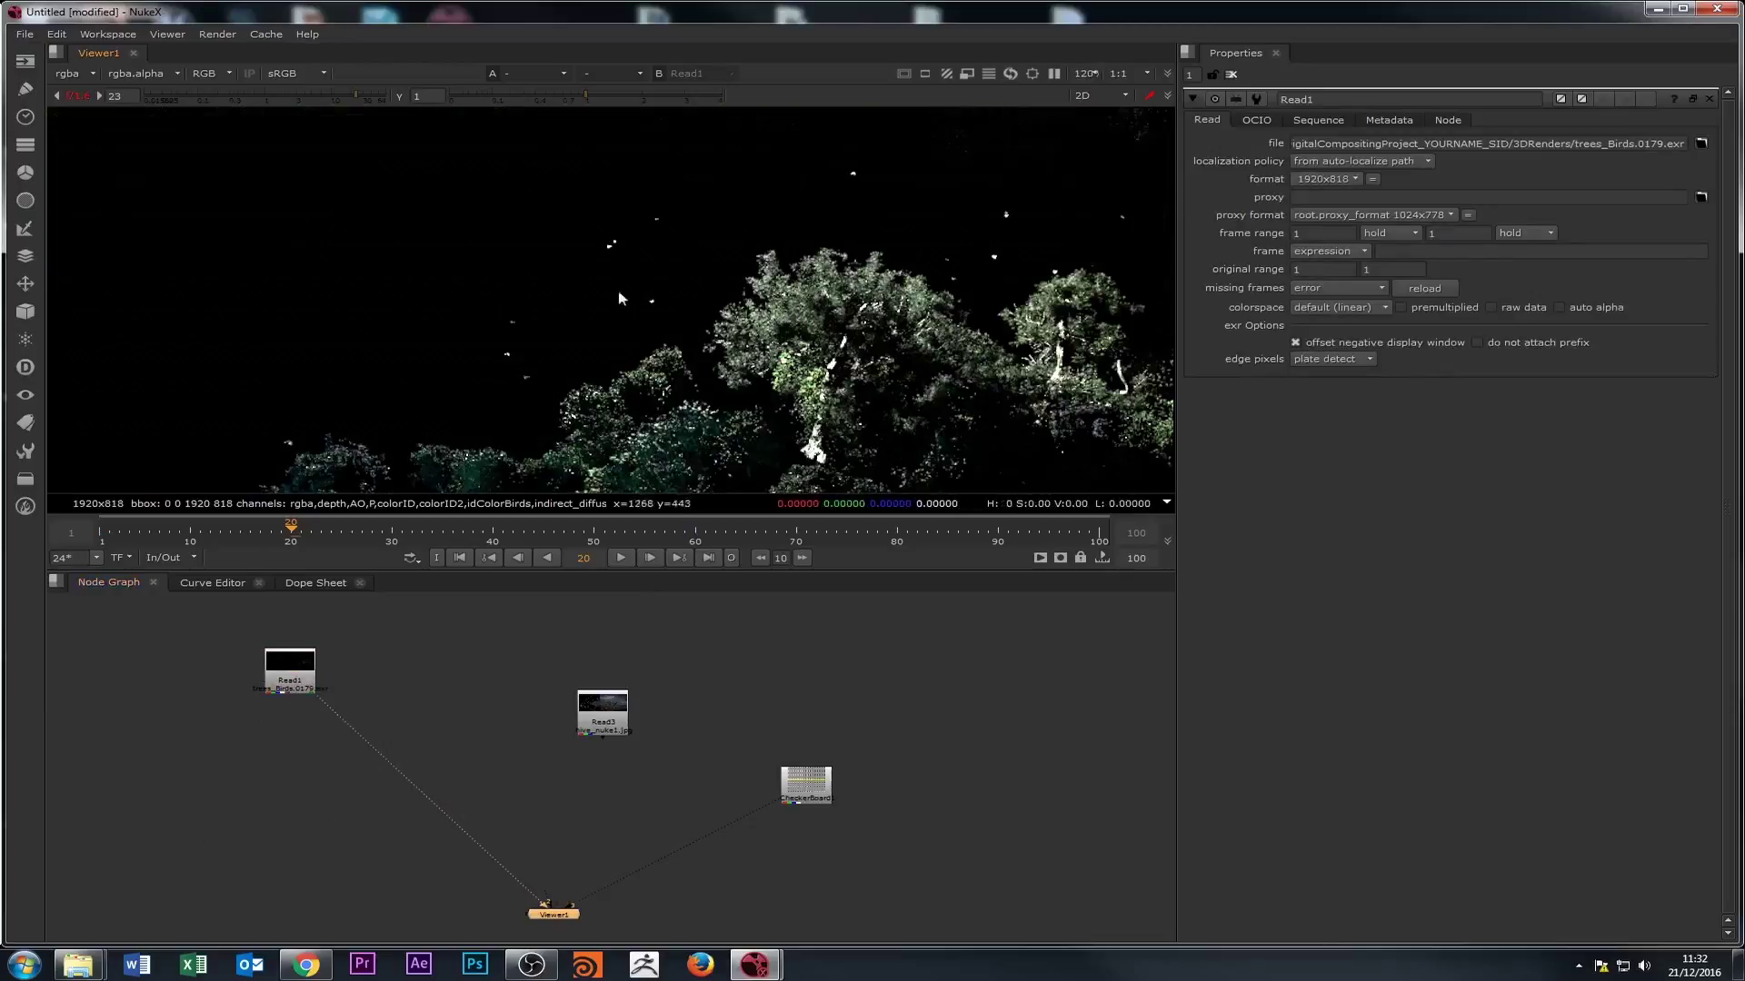
click(76, 95)
scroll(800, 167, down, 3)
scroll(666, 357, down, 2)
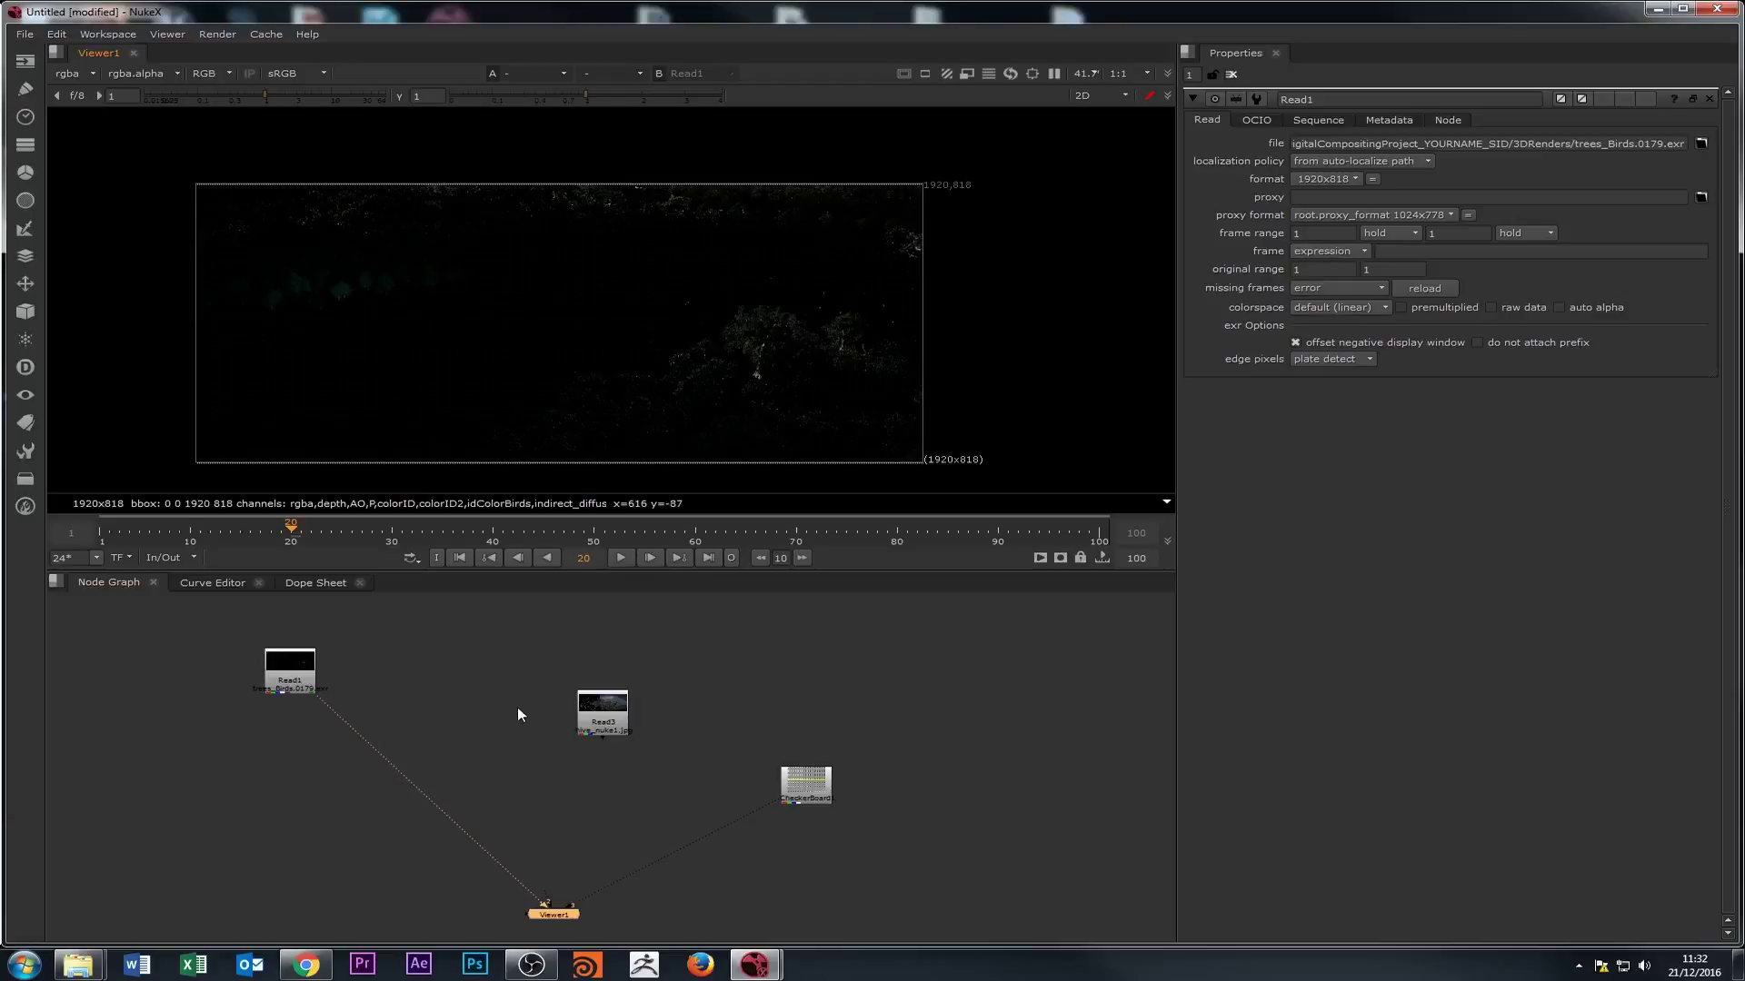
- Undo the deletion of the Blur1 and Transform1 nodes
click(459, 736)
key(ctrl+z)
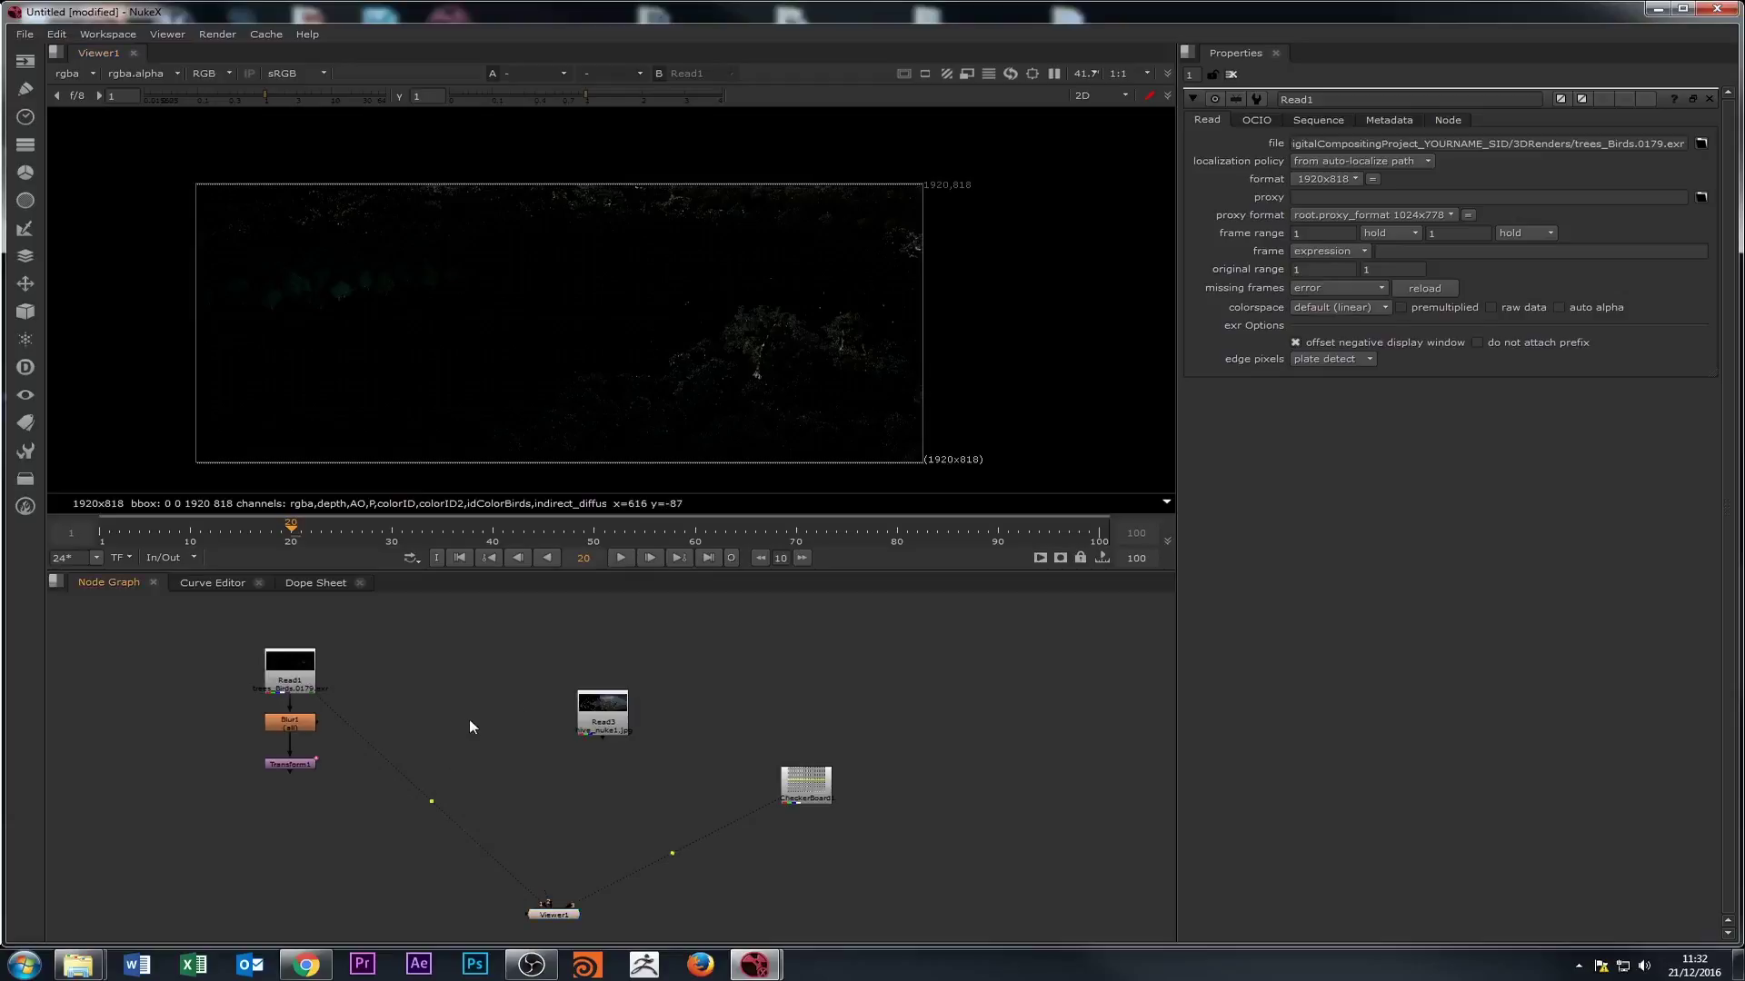
- Open Transform1's properties and view its output at frame 15
double_click(298, 766)
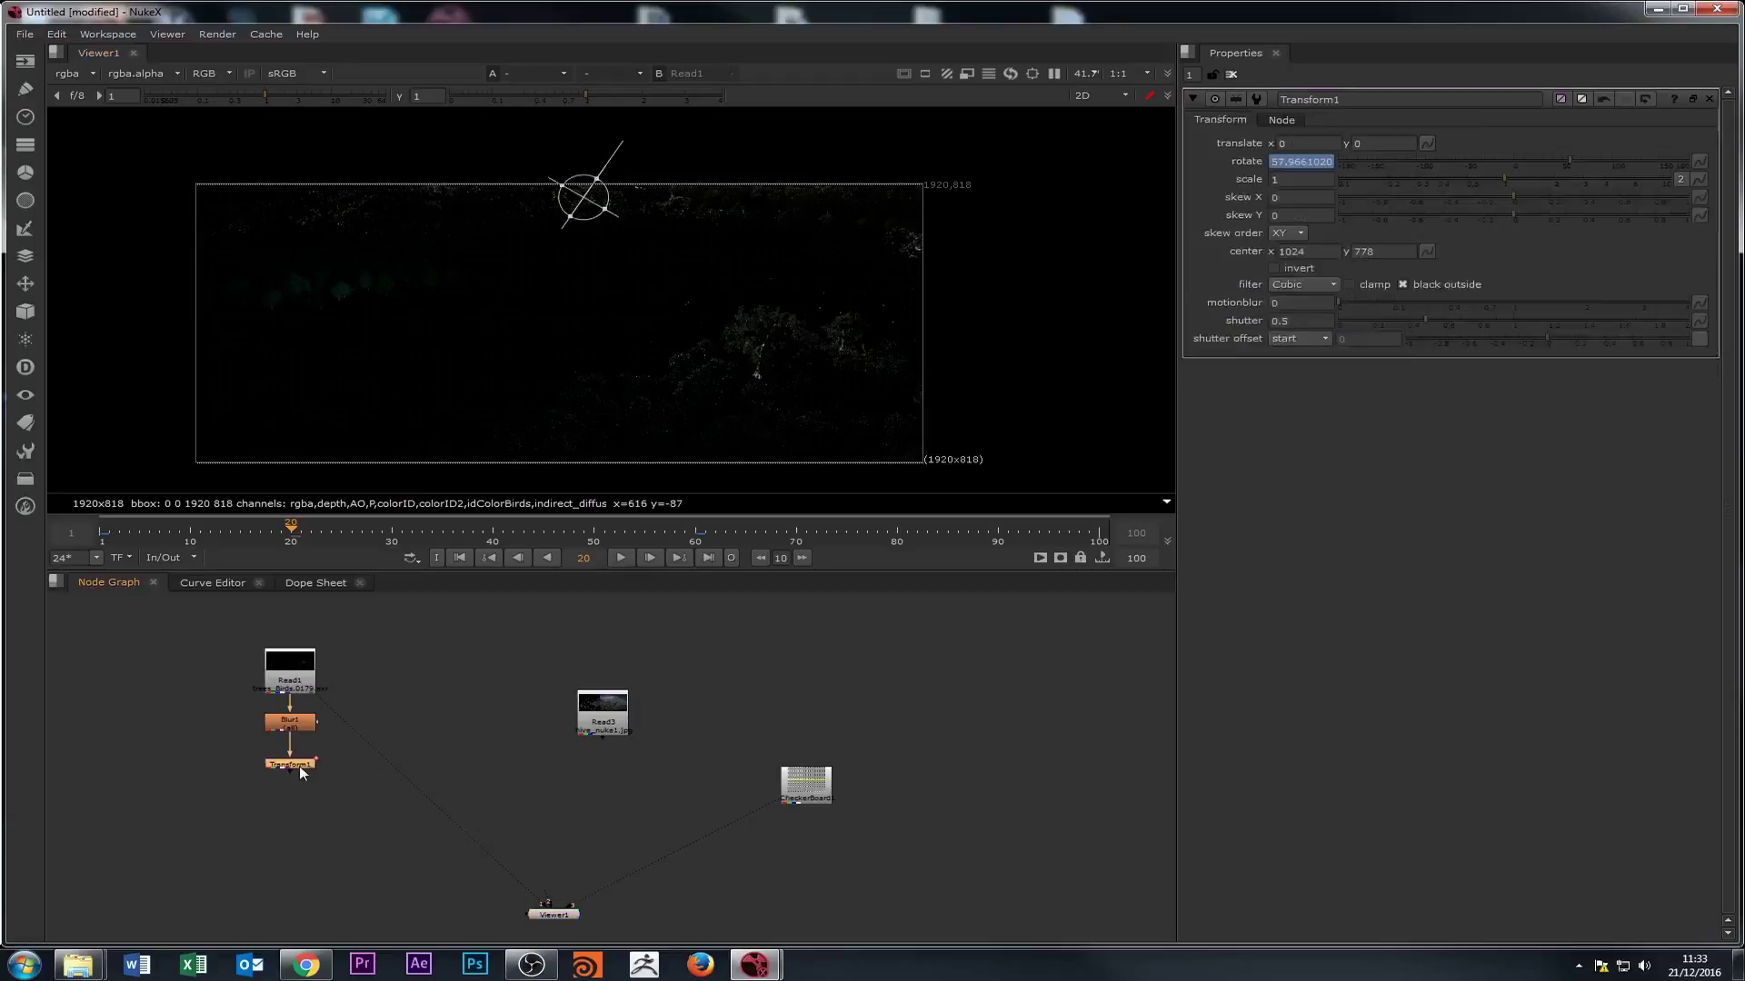
key(1)
drag(291, 533, 240, 530)
- Smooth Transform1's rotate curve so the rotation eases in at the first keyframe and eases out at the last
click(211, 585)
scroll(547, 752, down, 4)
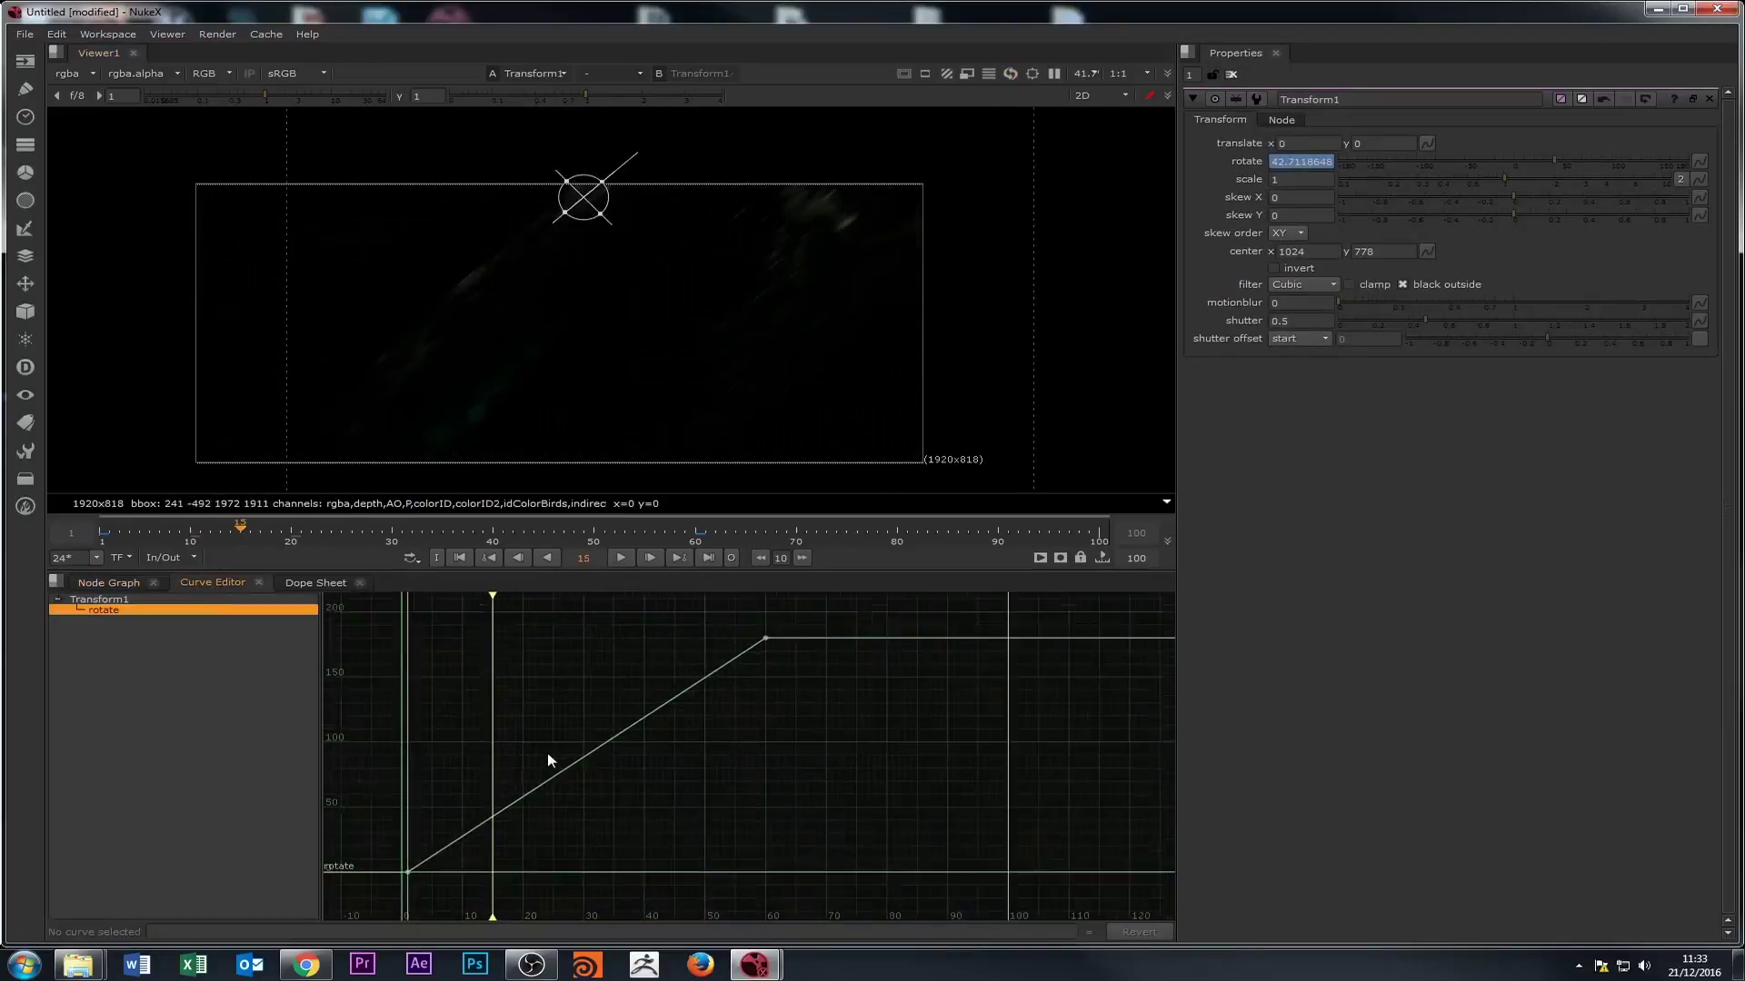
click(427, 856)
drag(614, 633, 671, 646)
drag(425, 805, 520, 855)
click(413, 847)
click(425, 855)
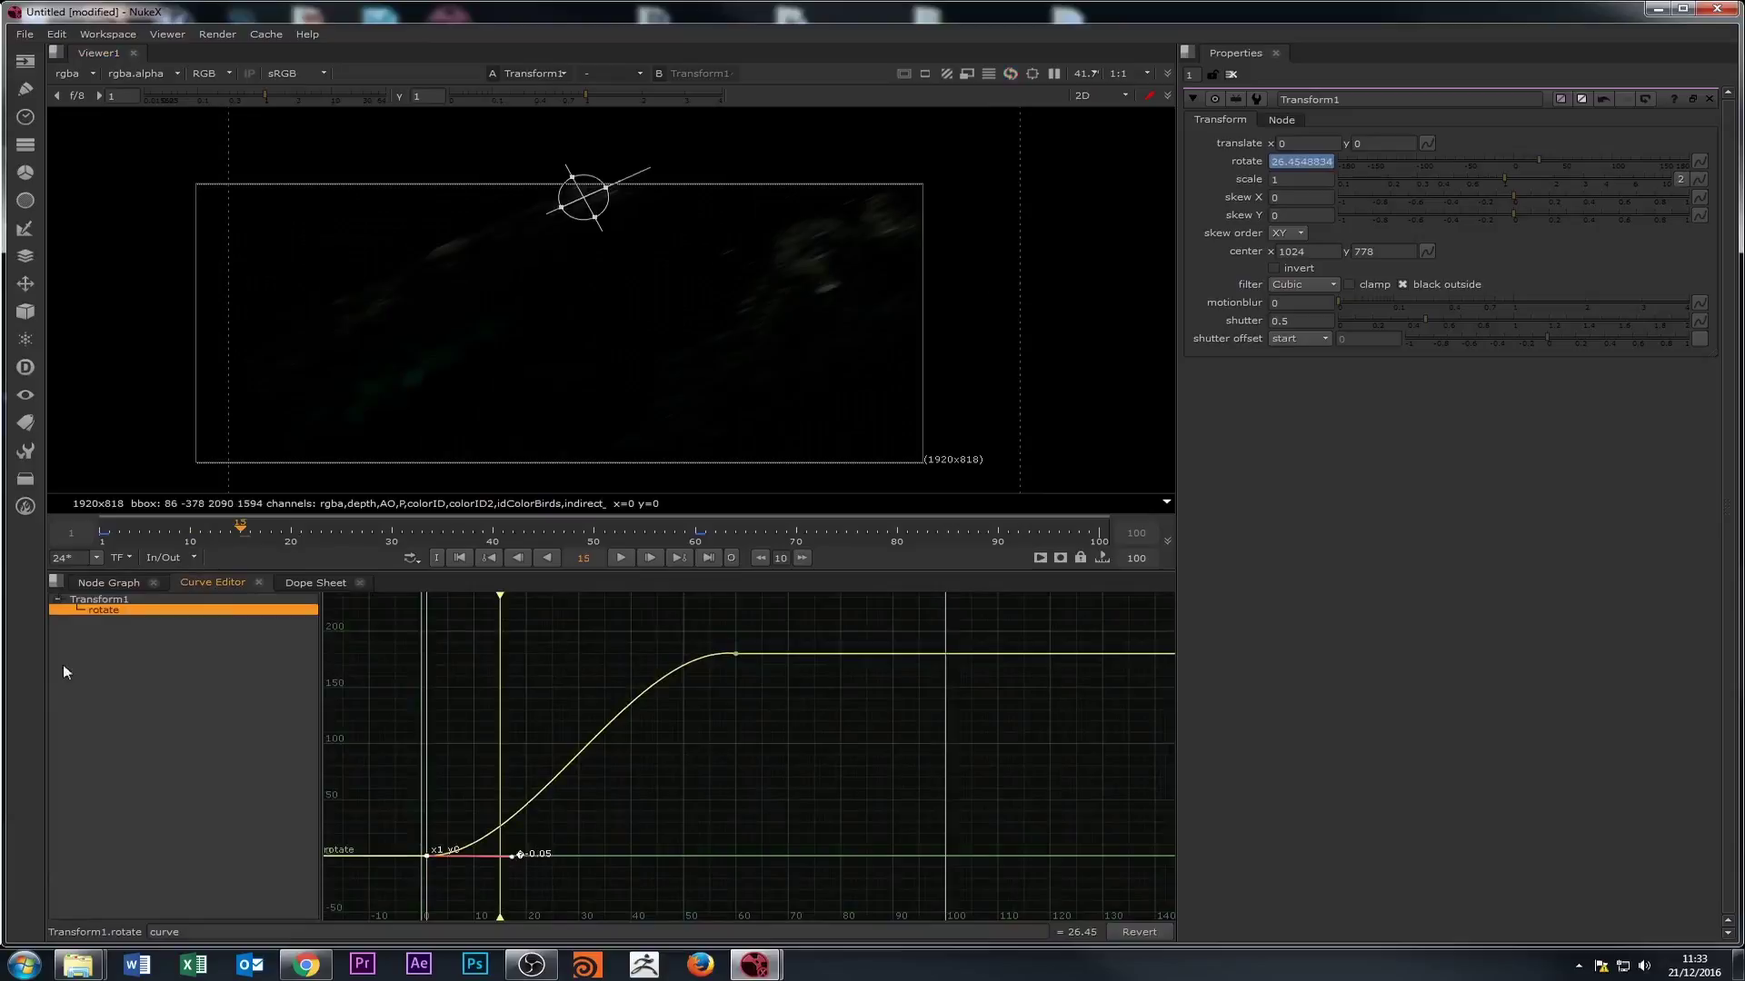
- Retime Transform1's rotate animation in the Dope Sheet by moving the last keyframe to frame 40
click(326, 584)
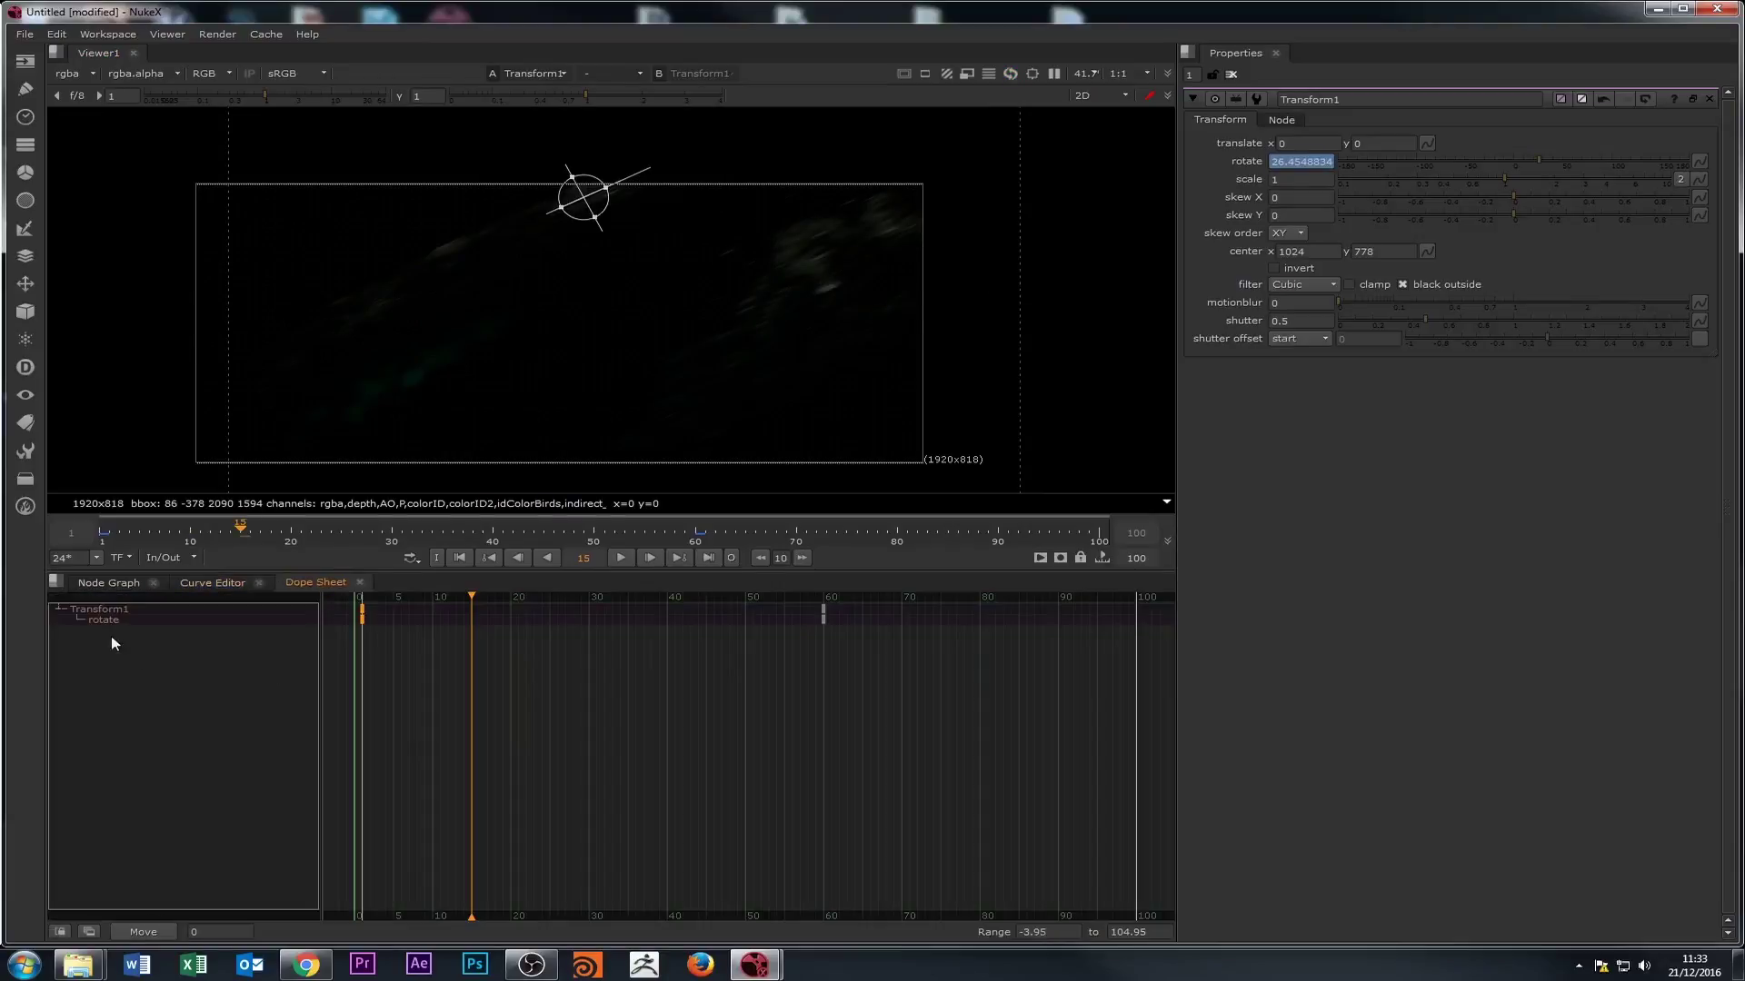
key(ctrl+a)
drag(815, 614, 716, 624)
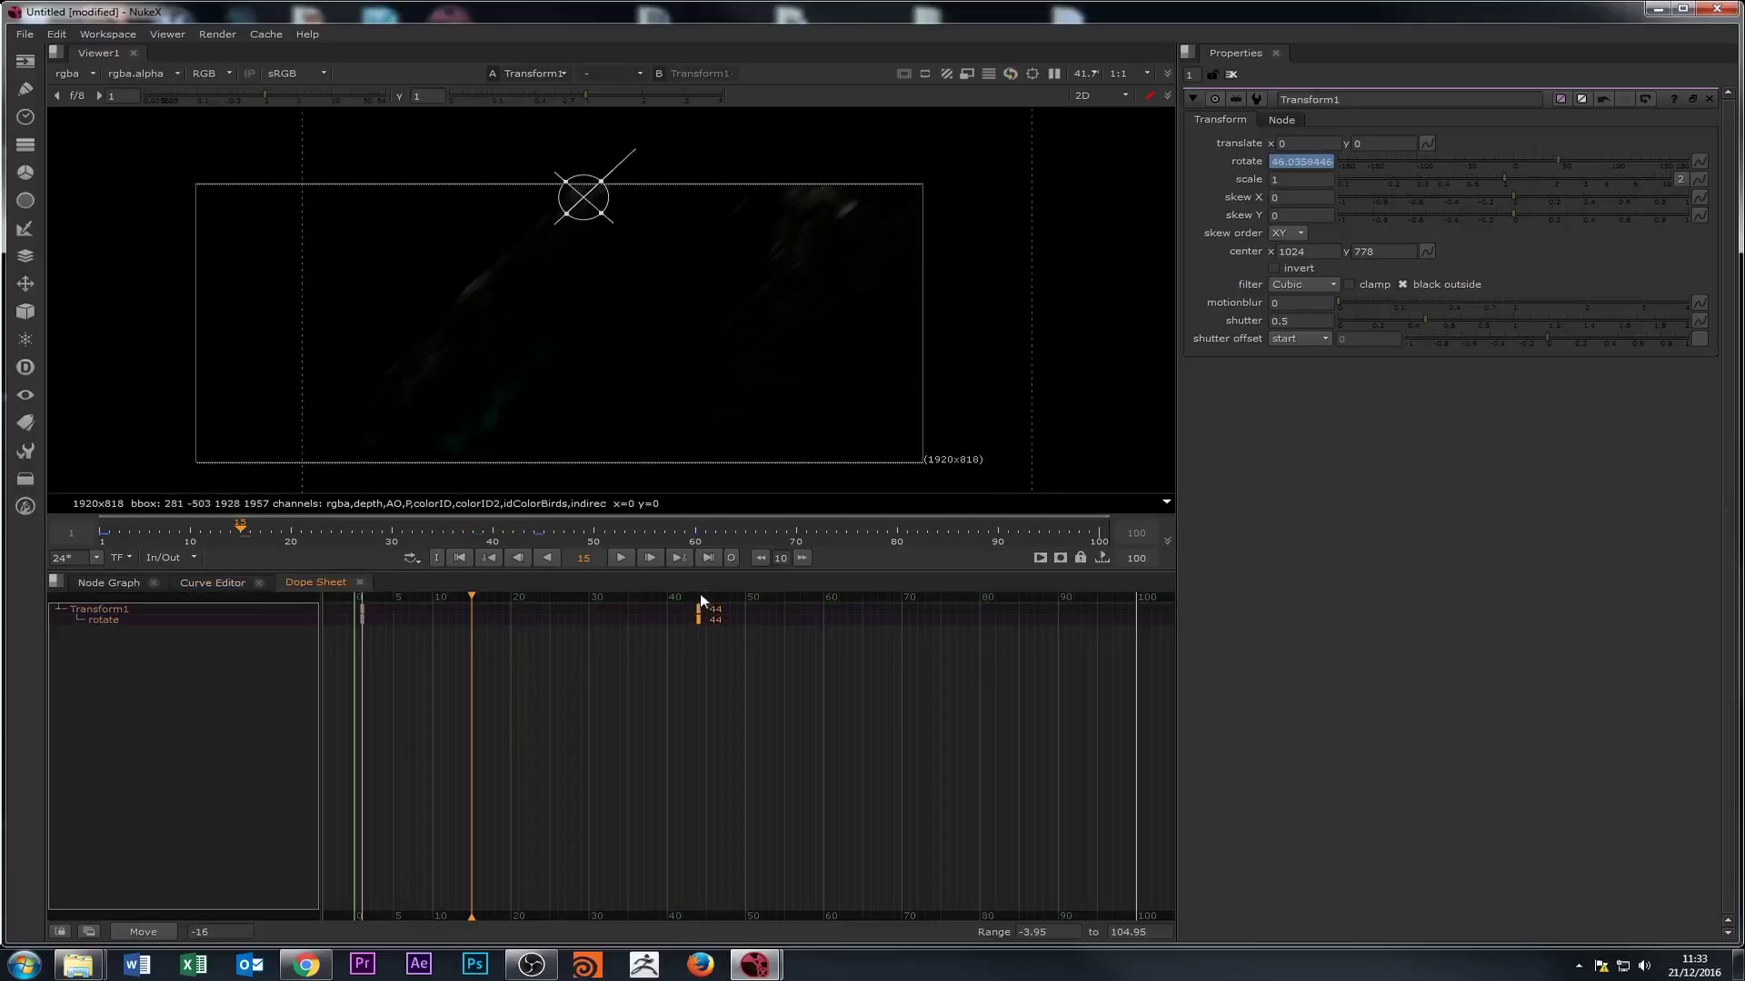
drag(701, 612, 668, 624)
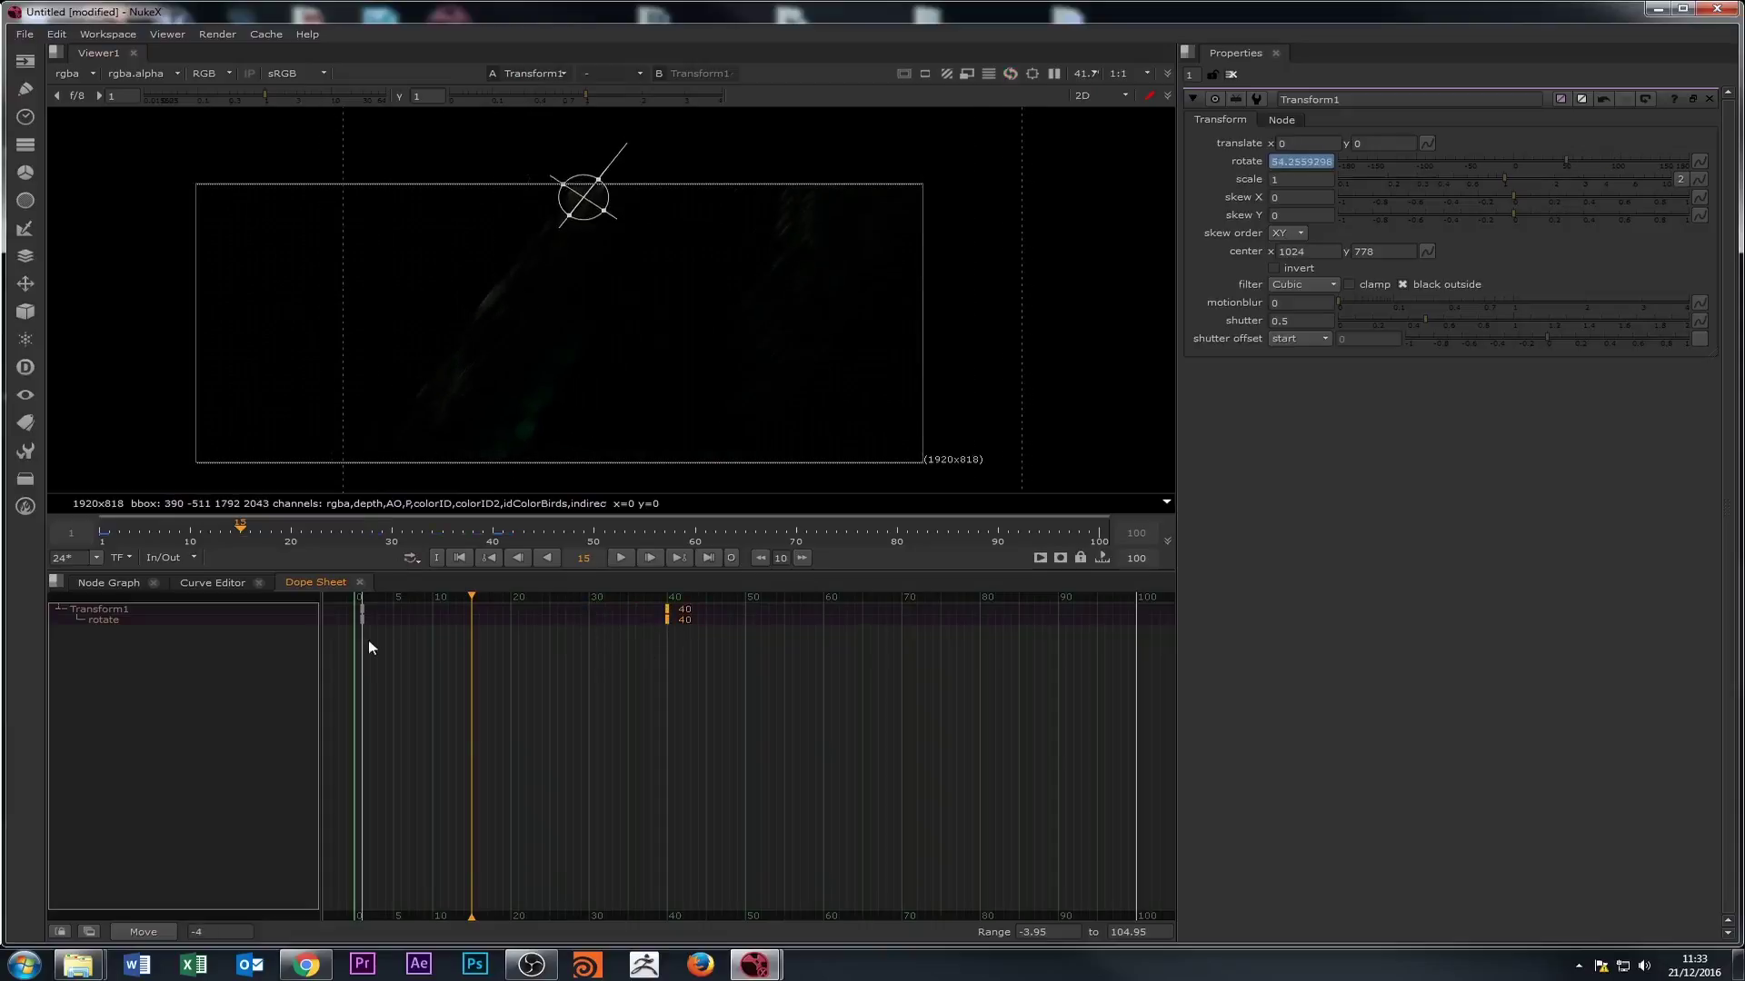
- Play the retimed rotation from the first frame with the node graph displayed, and return to frame 1
click(455, 560)
click(108, 583)
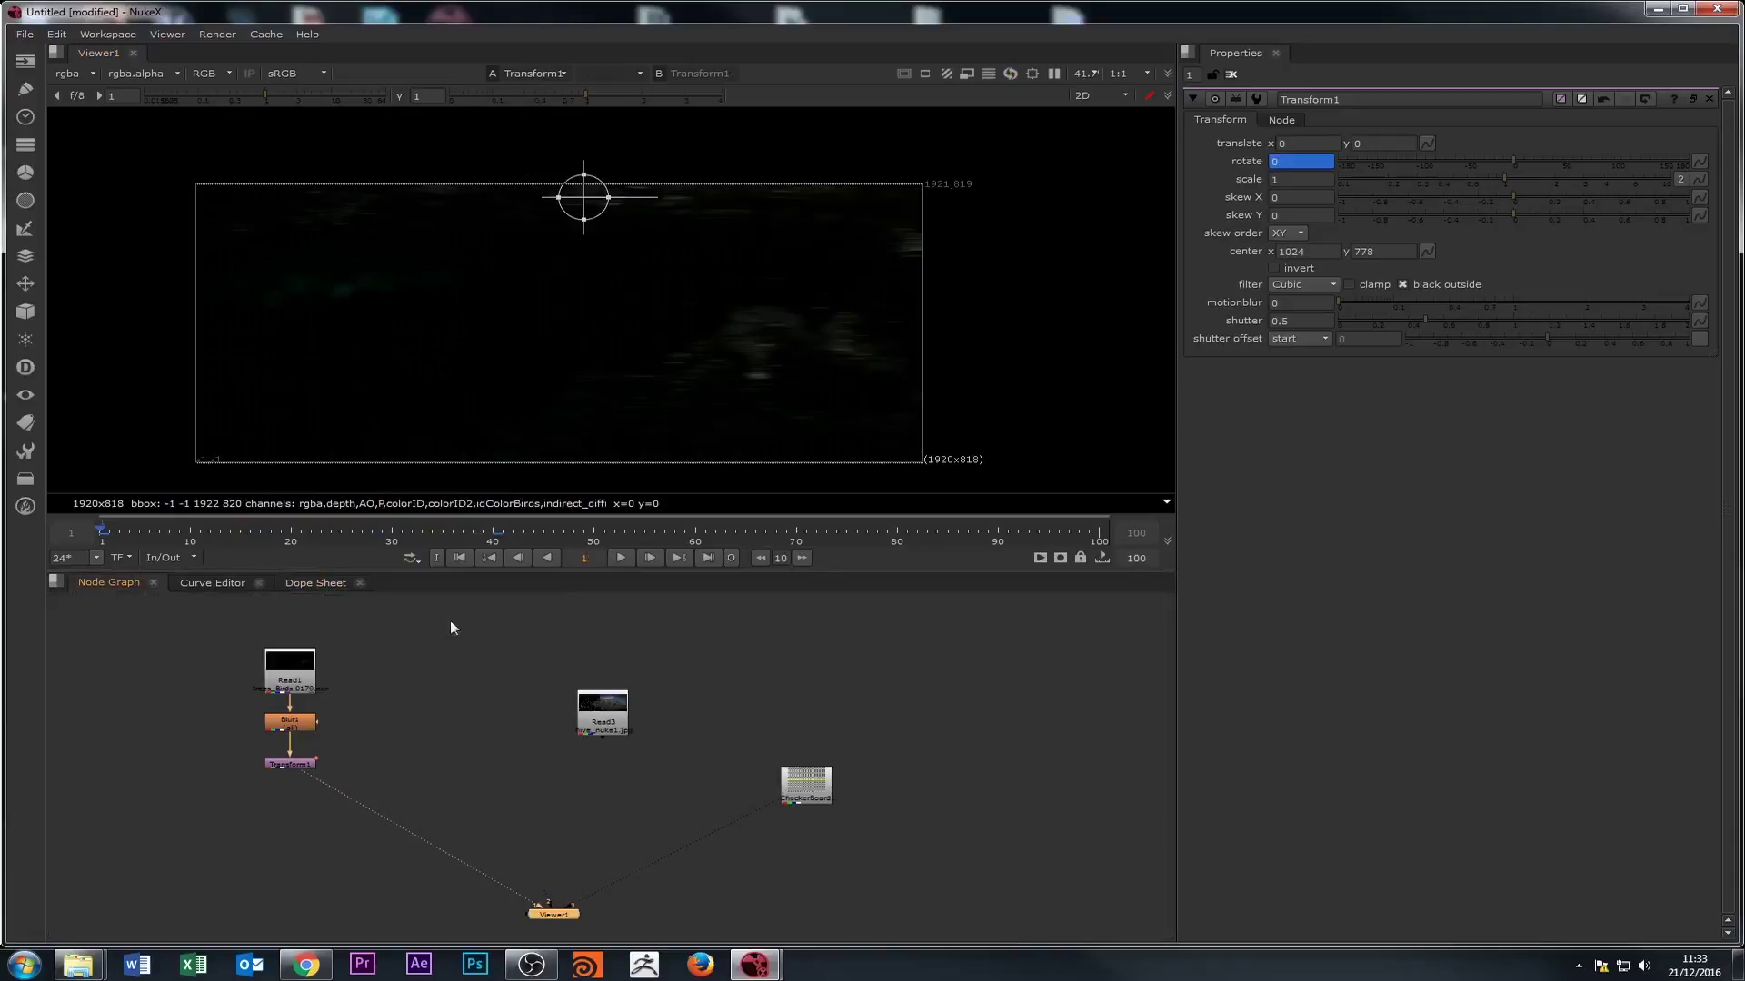
click(621, 558)
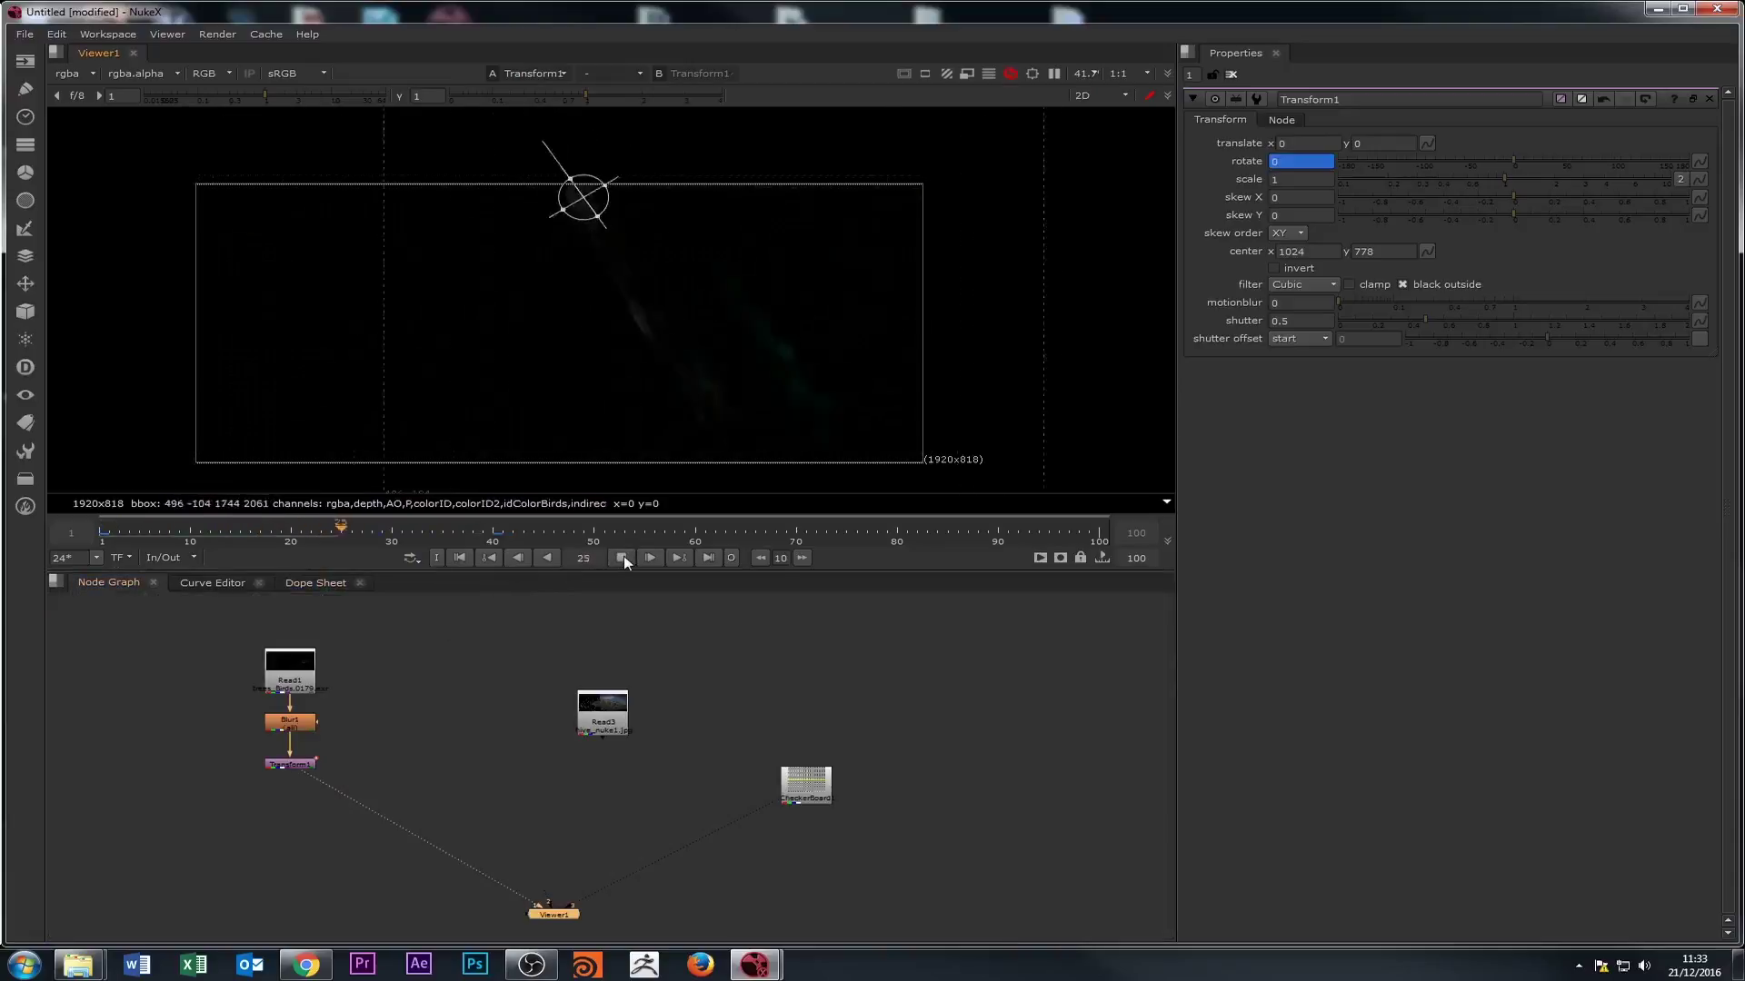
click(621, 558)
click(461, 558)
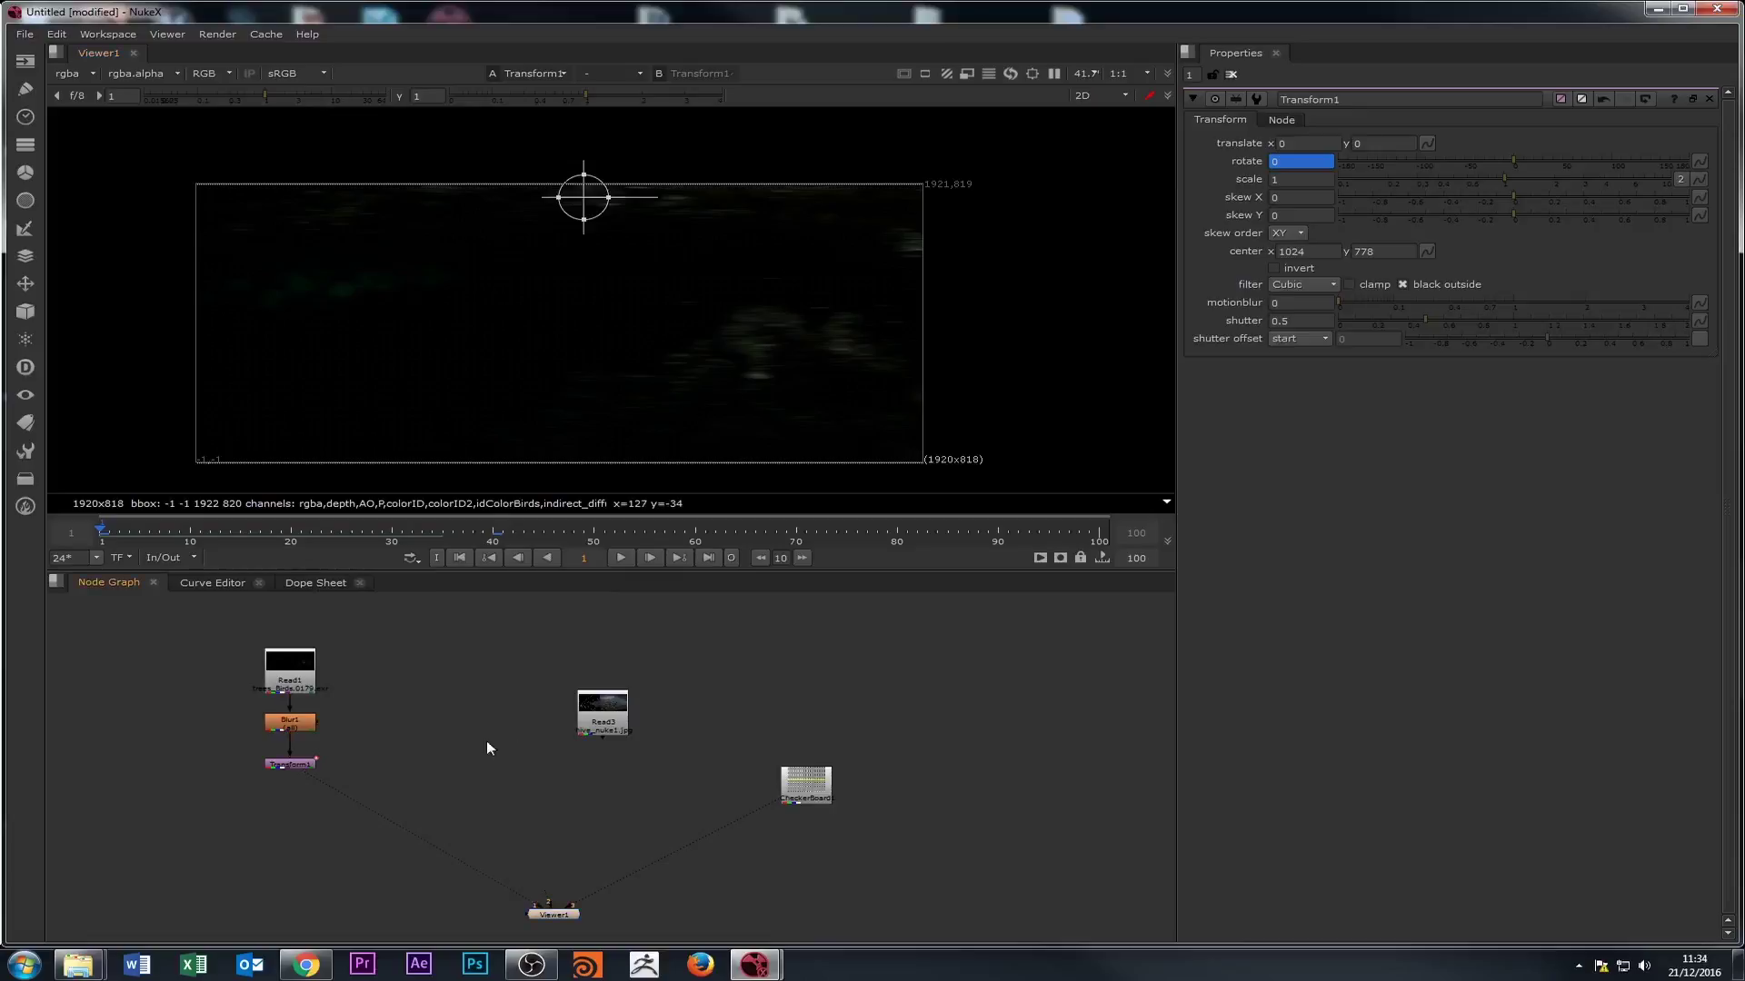
drag(203, 635, 357, 798)
drag(98, 646, 375, 798)
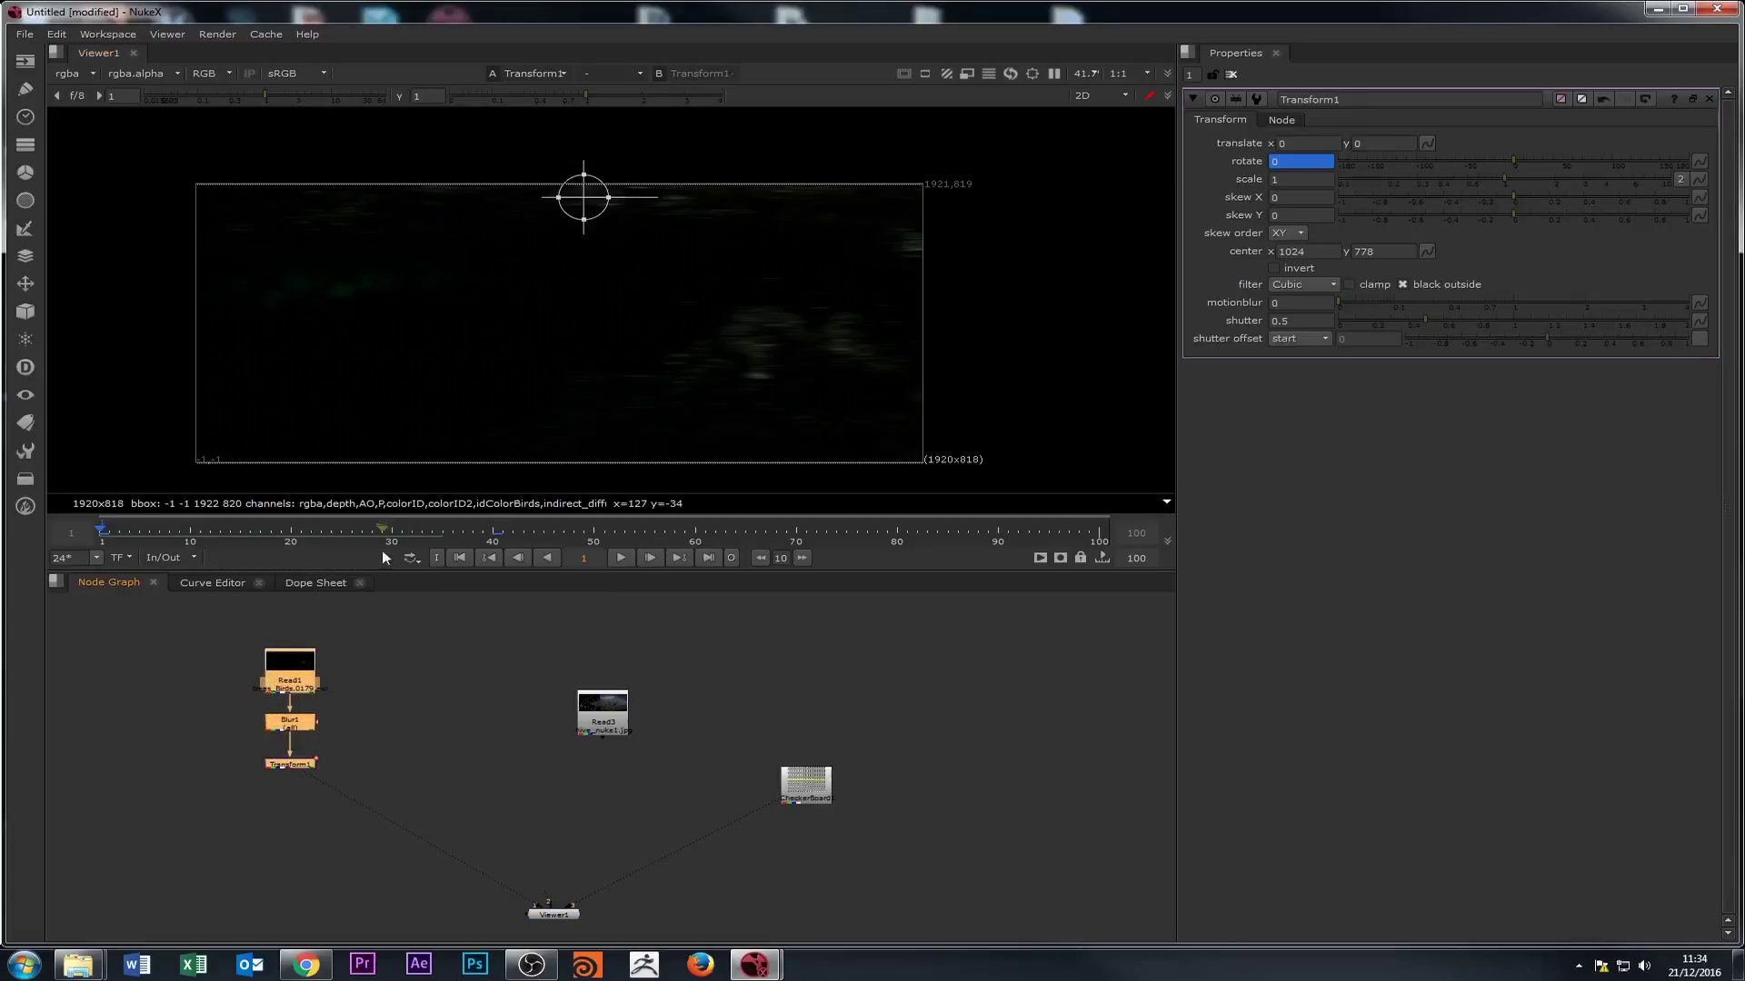
scroll(385, 732, up, 3)
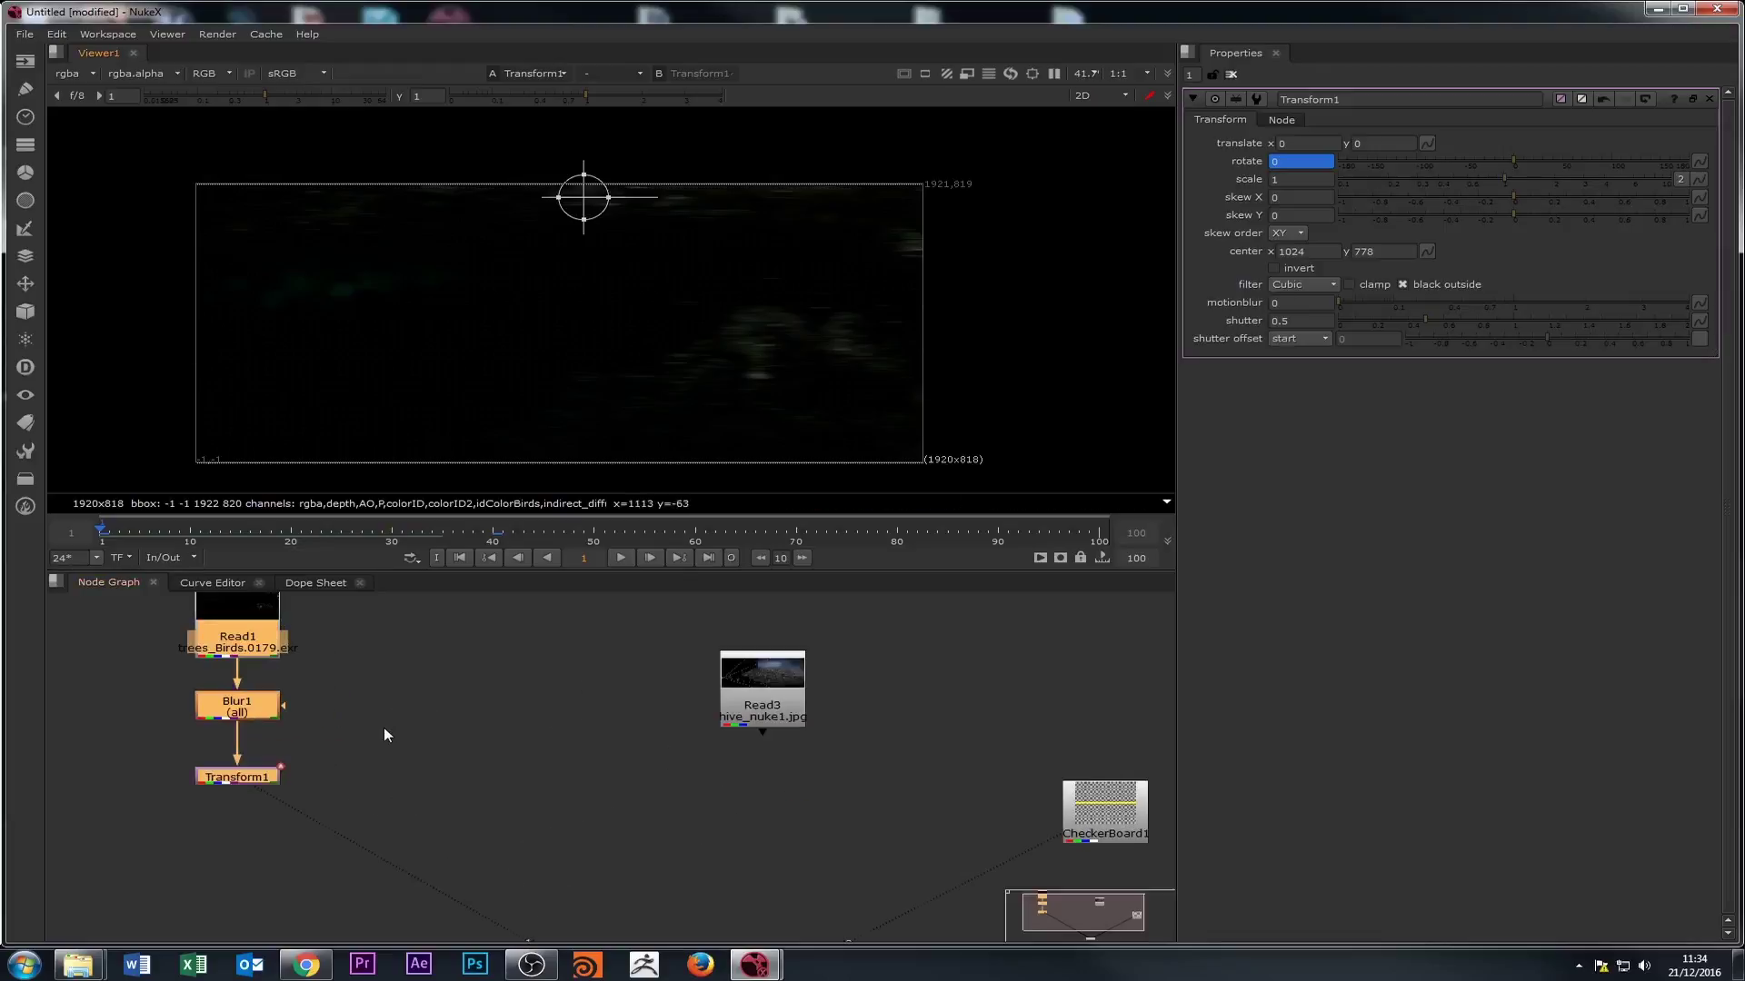
scroll(385, 732, down, 5)
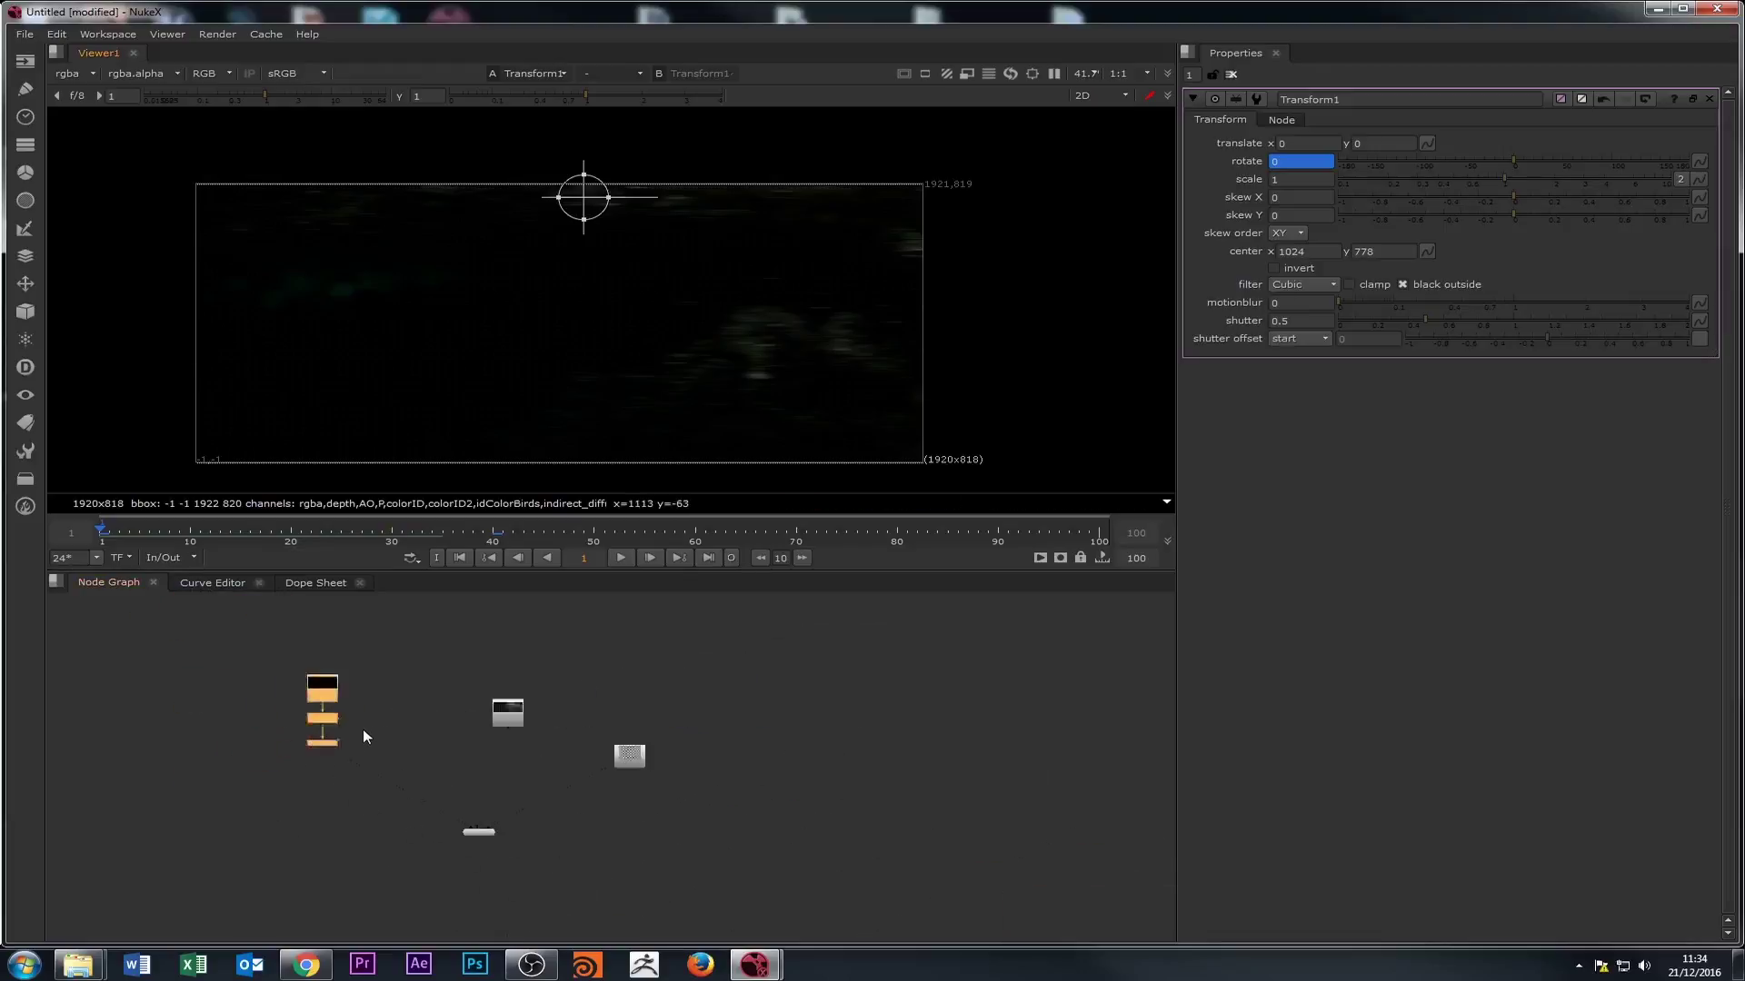
scroll(362, 729, up, 3)
scroll(363, 729, down, 4)
scroll(359, 734, up, 2)
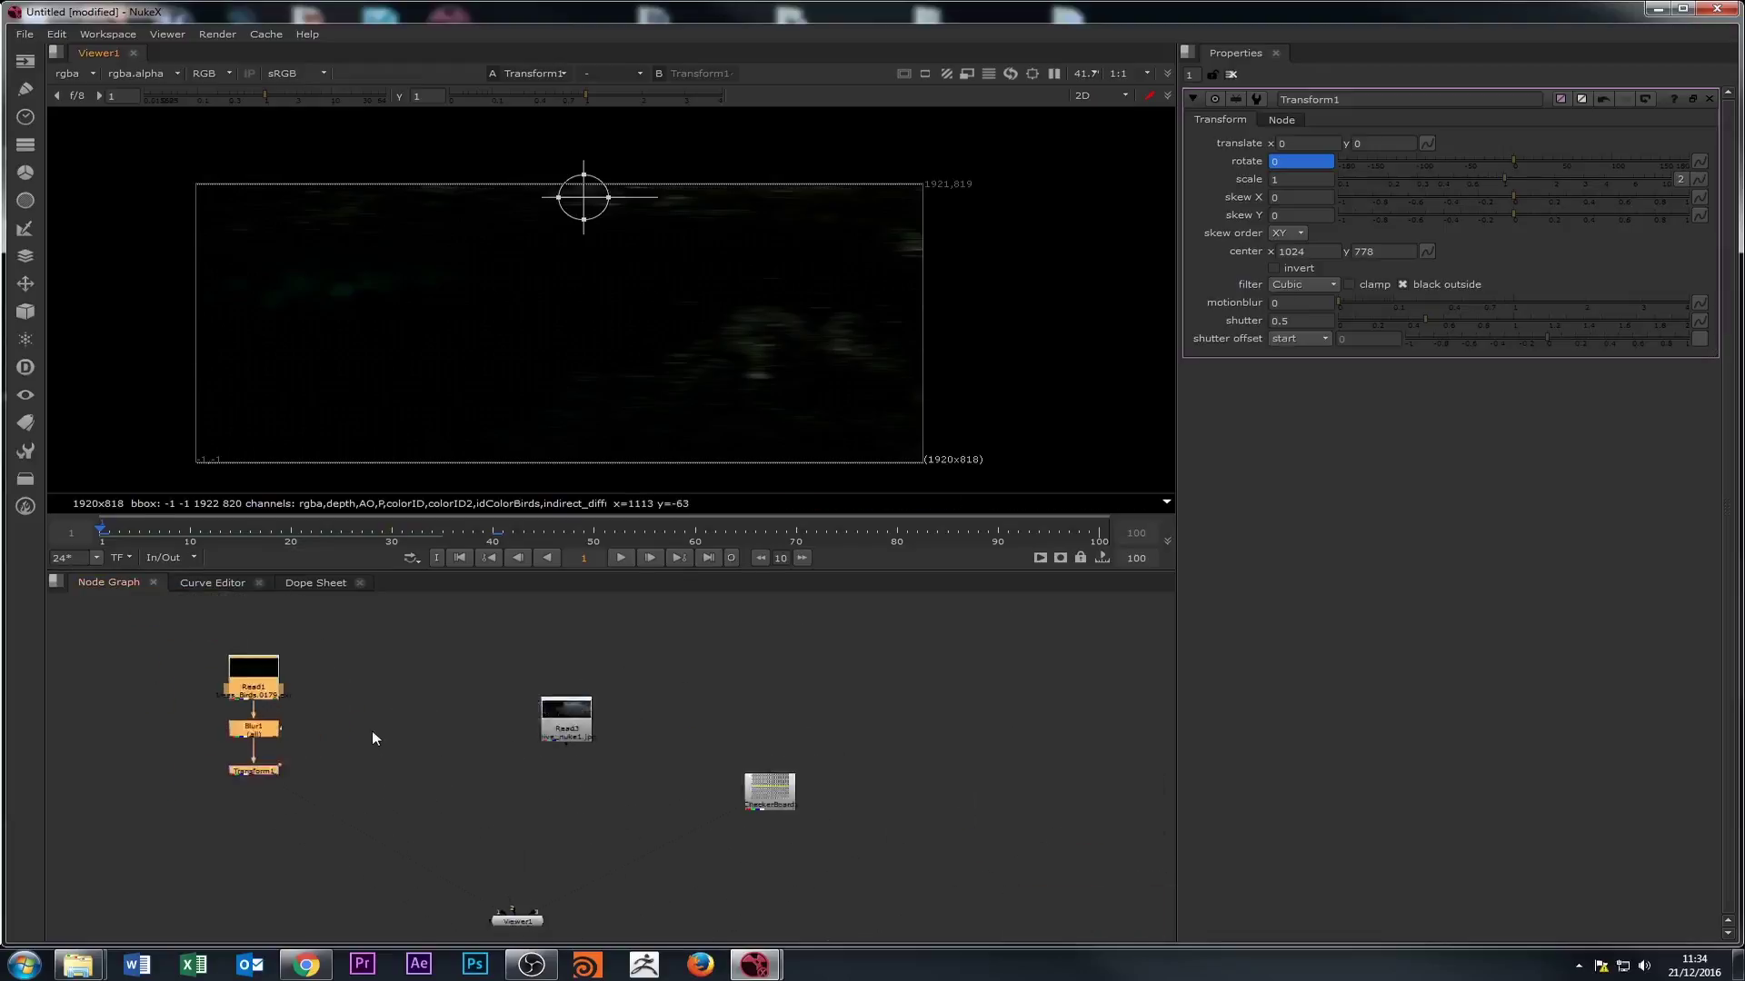
scroll(373, 734, up, 2)
middle_drag(374, 738, 602, 735)
scroll(602, 735, down, 2)
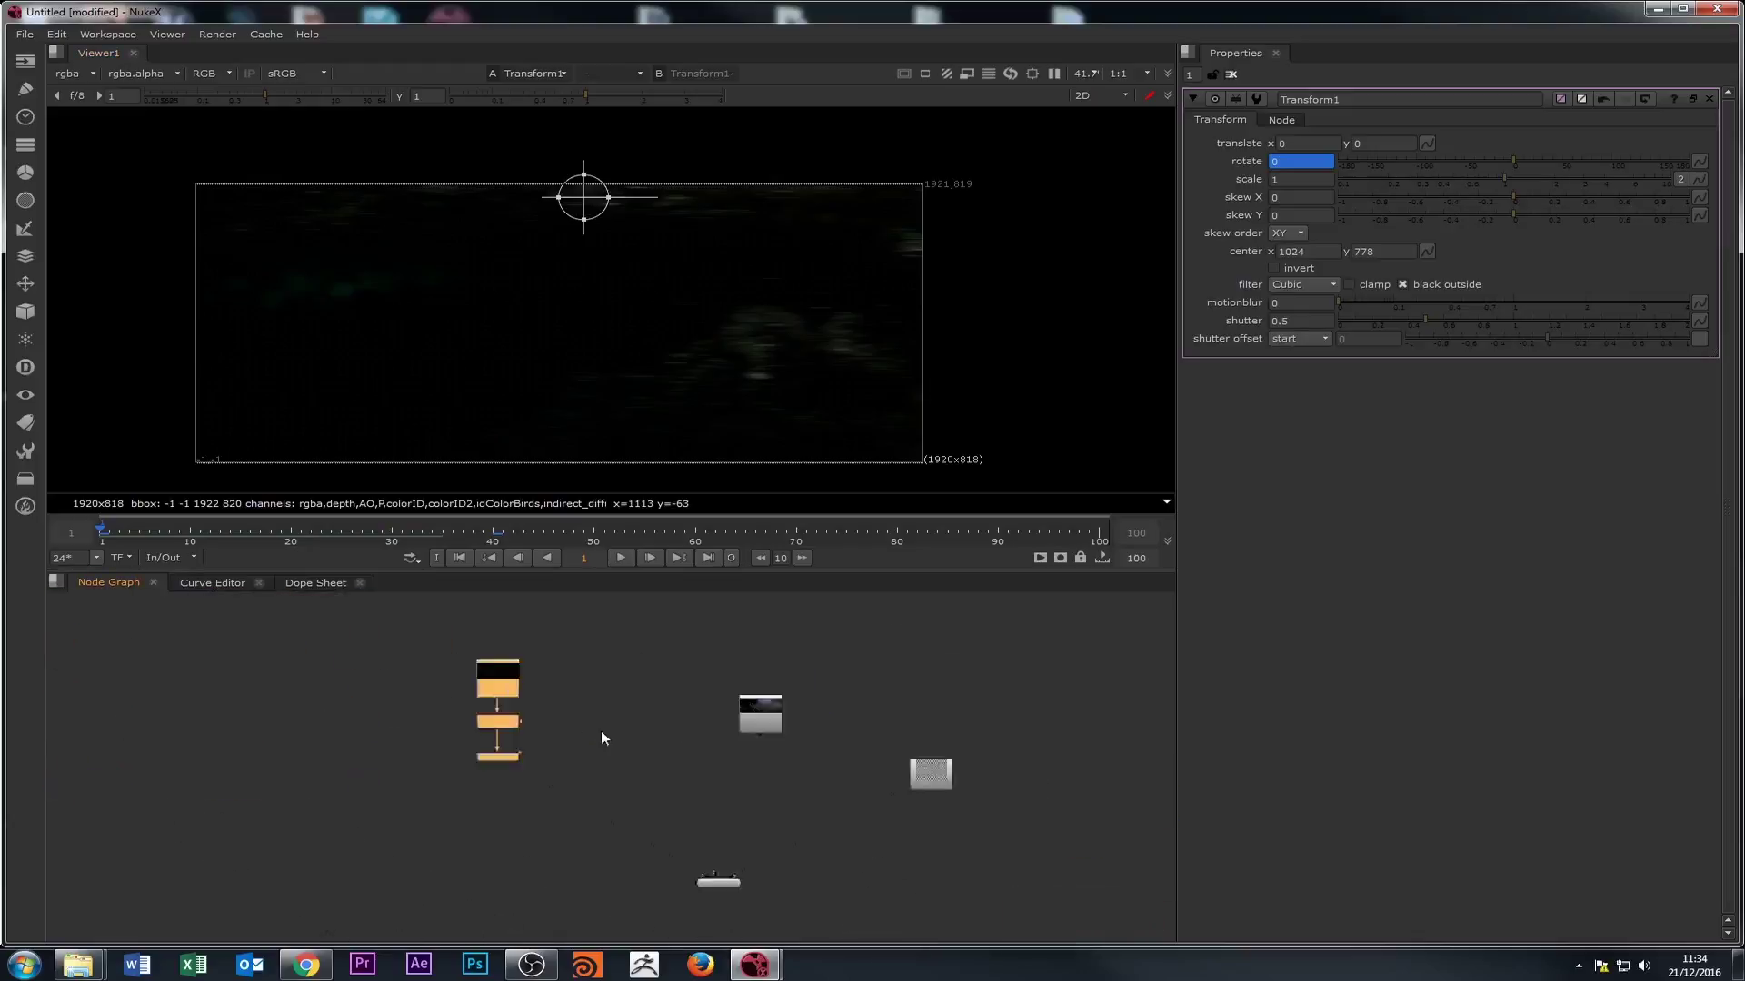
scroll(602, 738, down, 3)
click(550, 692)
scroll(545, 691, up, 3)
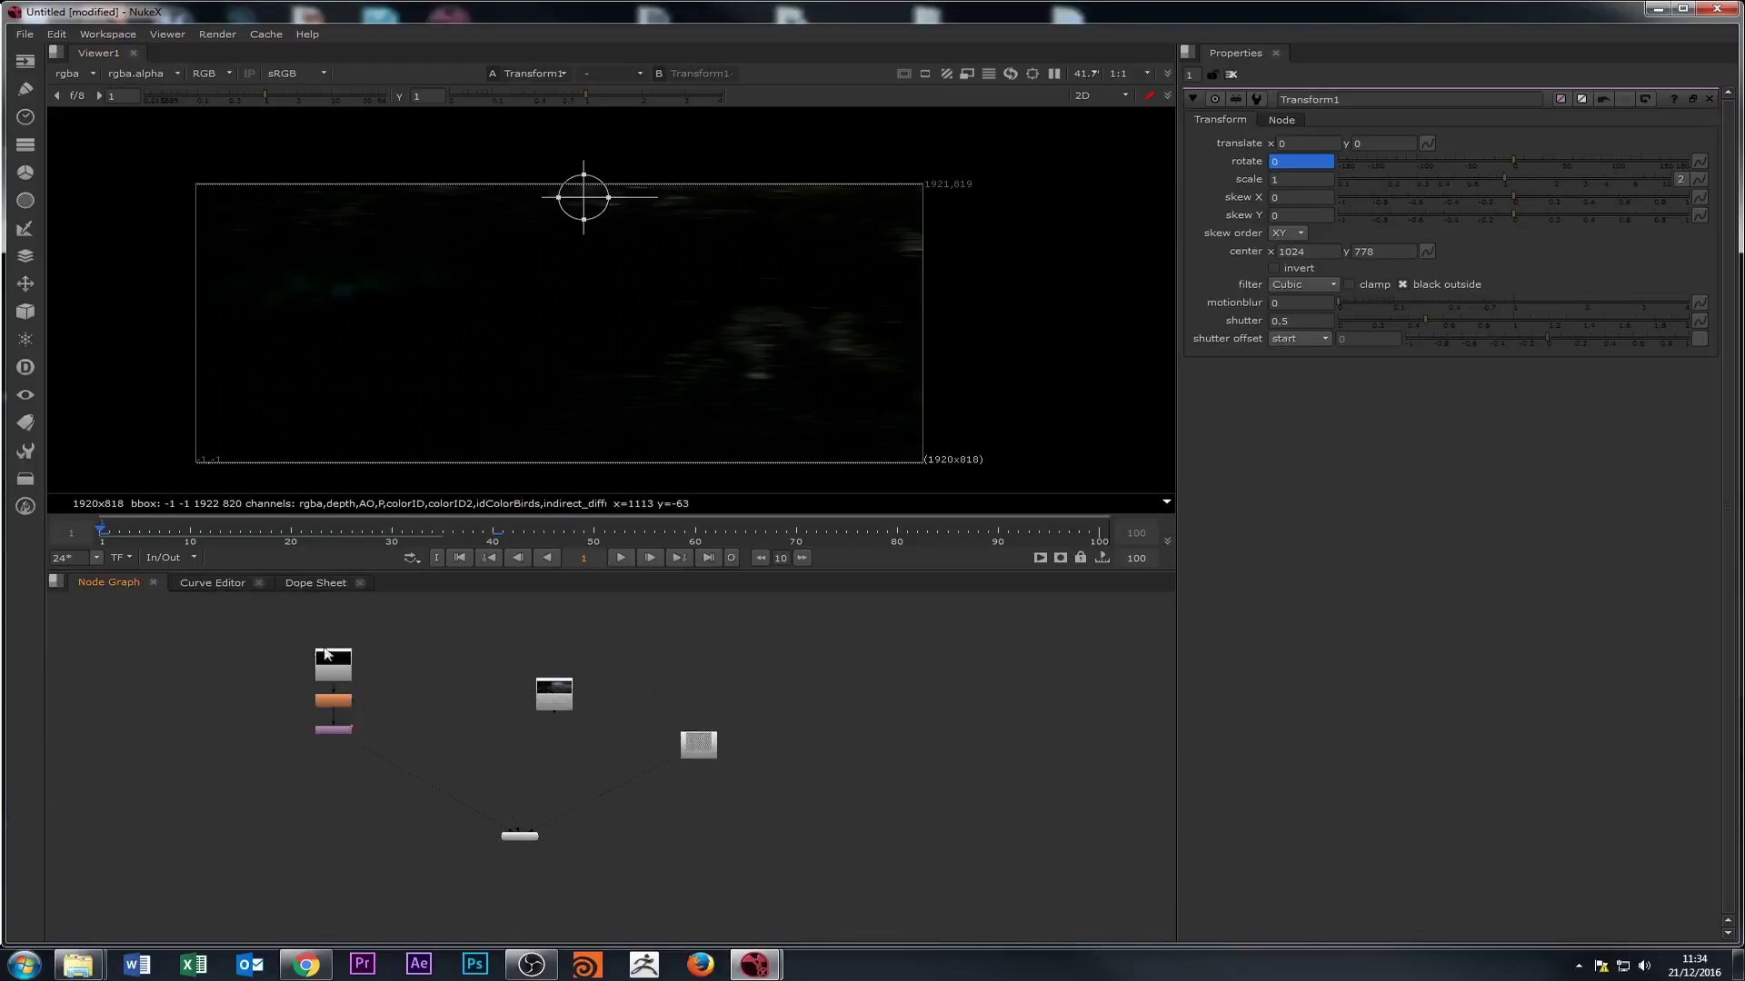
drag(264, 619, 728, 841)
click(260, 645)
drag(278, 662, 849, 923)
click(509, 749)
mouse_move(460, 707)
middle_down()
mouse_move(415, 766)
mouse_move(488, 733)
mouse_move(424, 740)
mouse_move(459, 763)
mouse_move(440, 734)
middle_up()
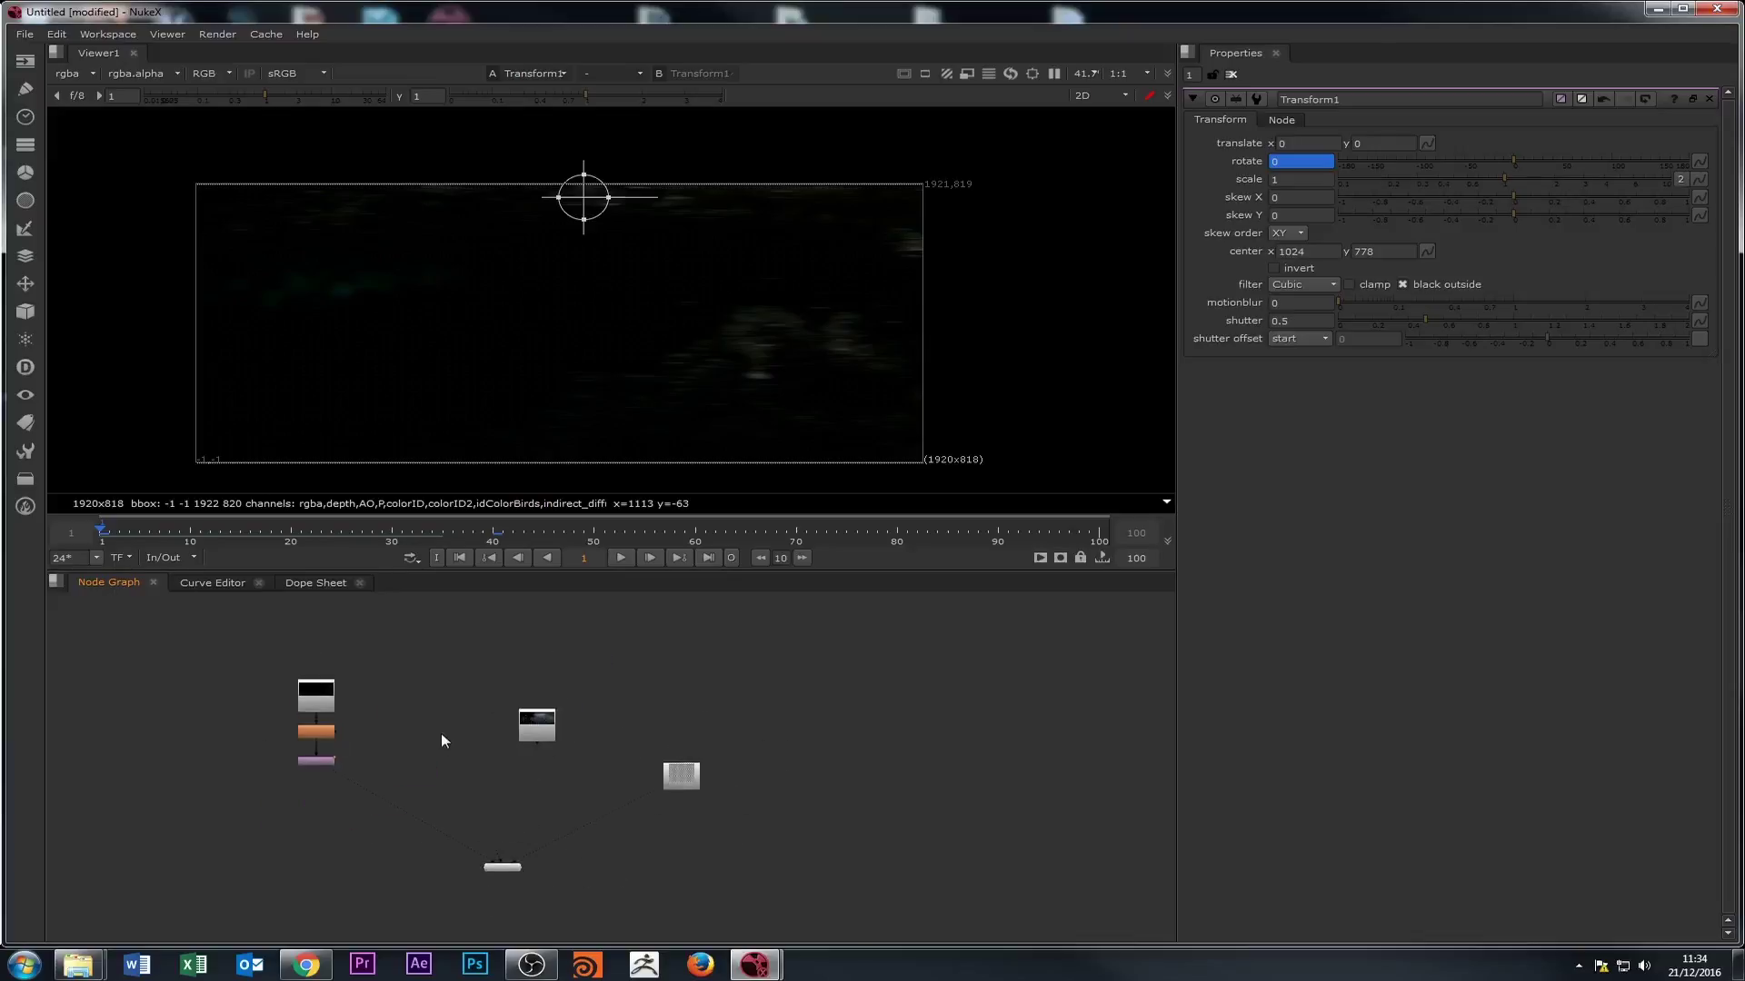
right_click(469, 733)
right_click(440, 740)
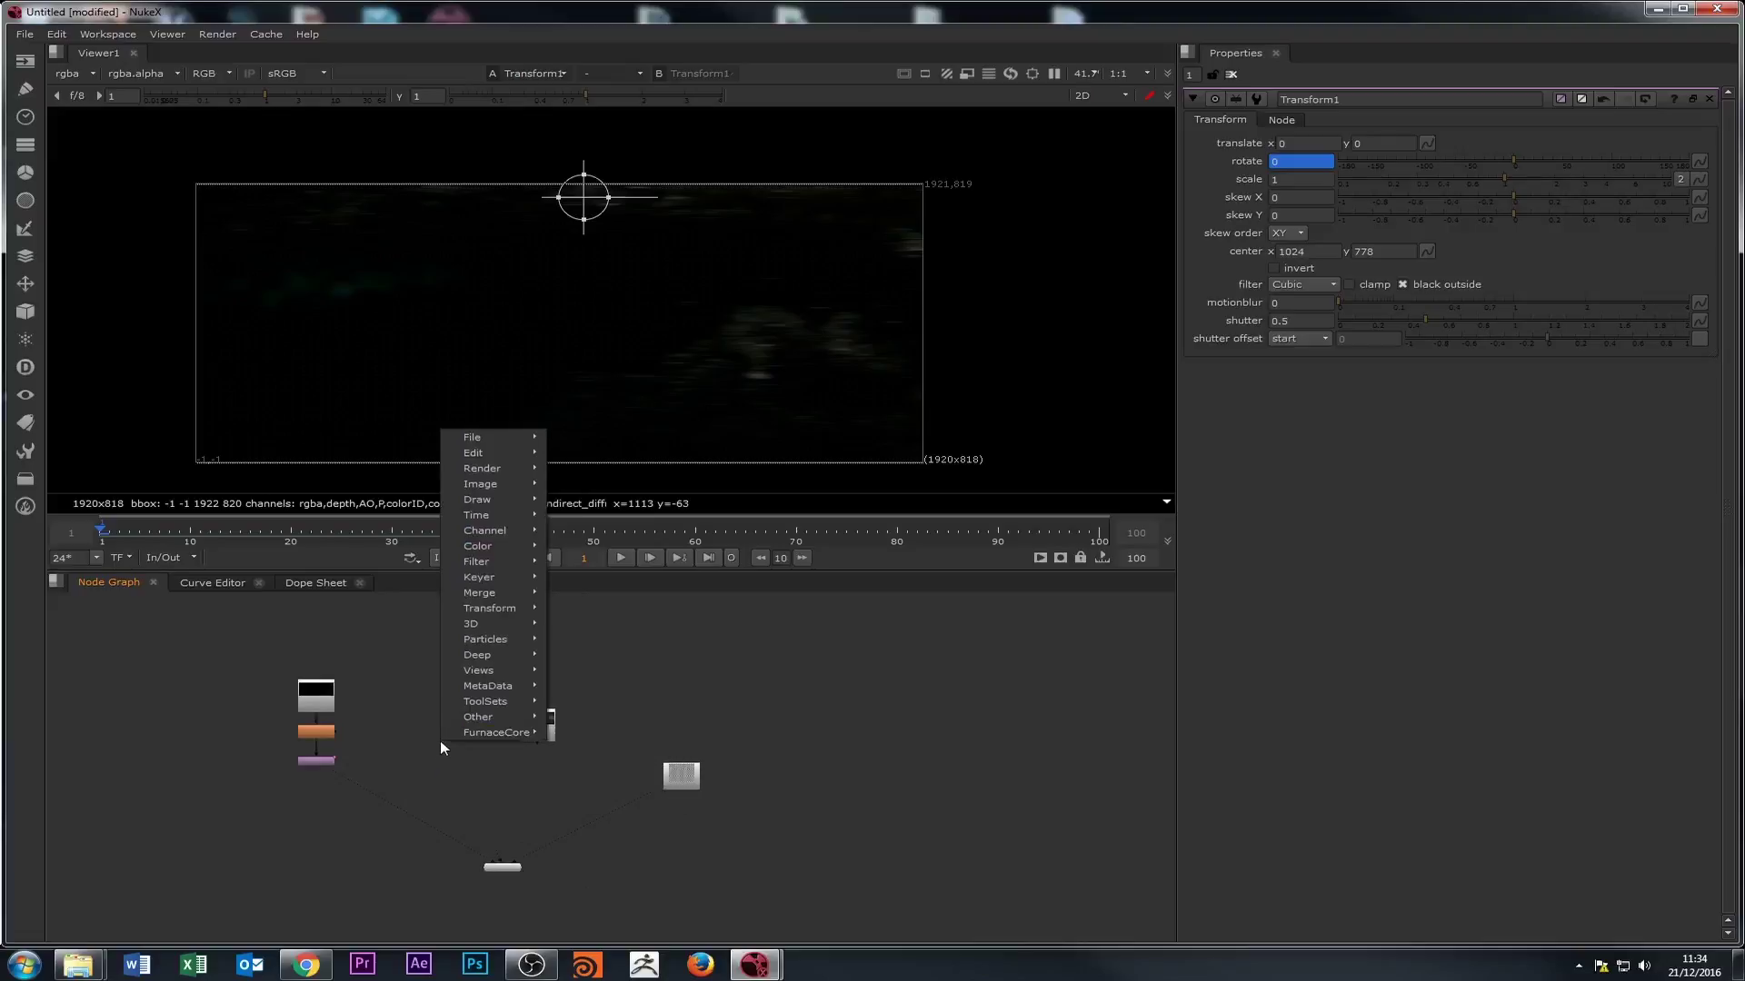
mouse_move(495, 686)
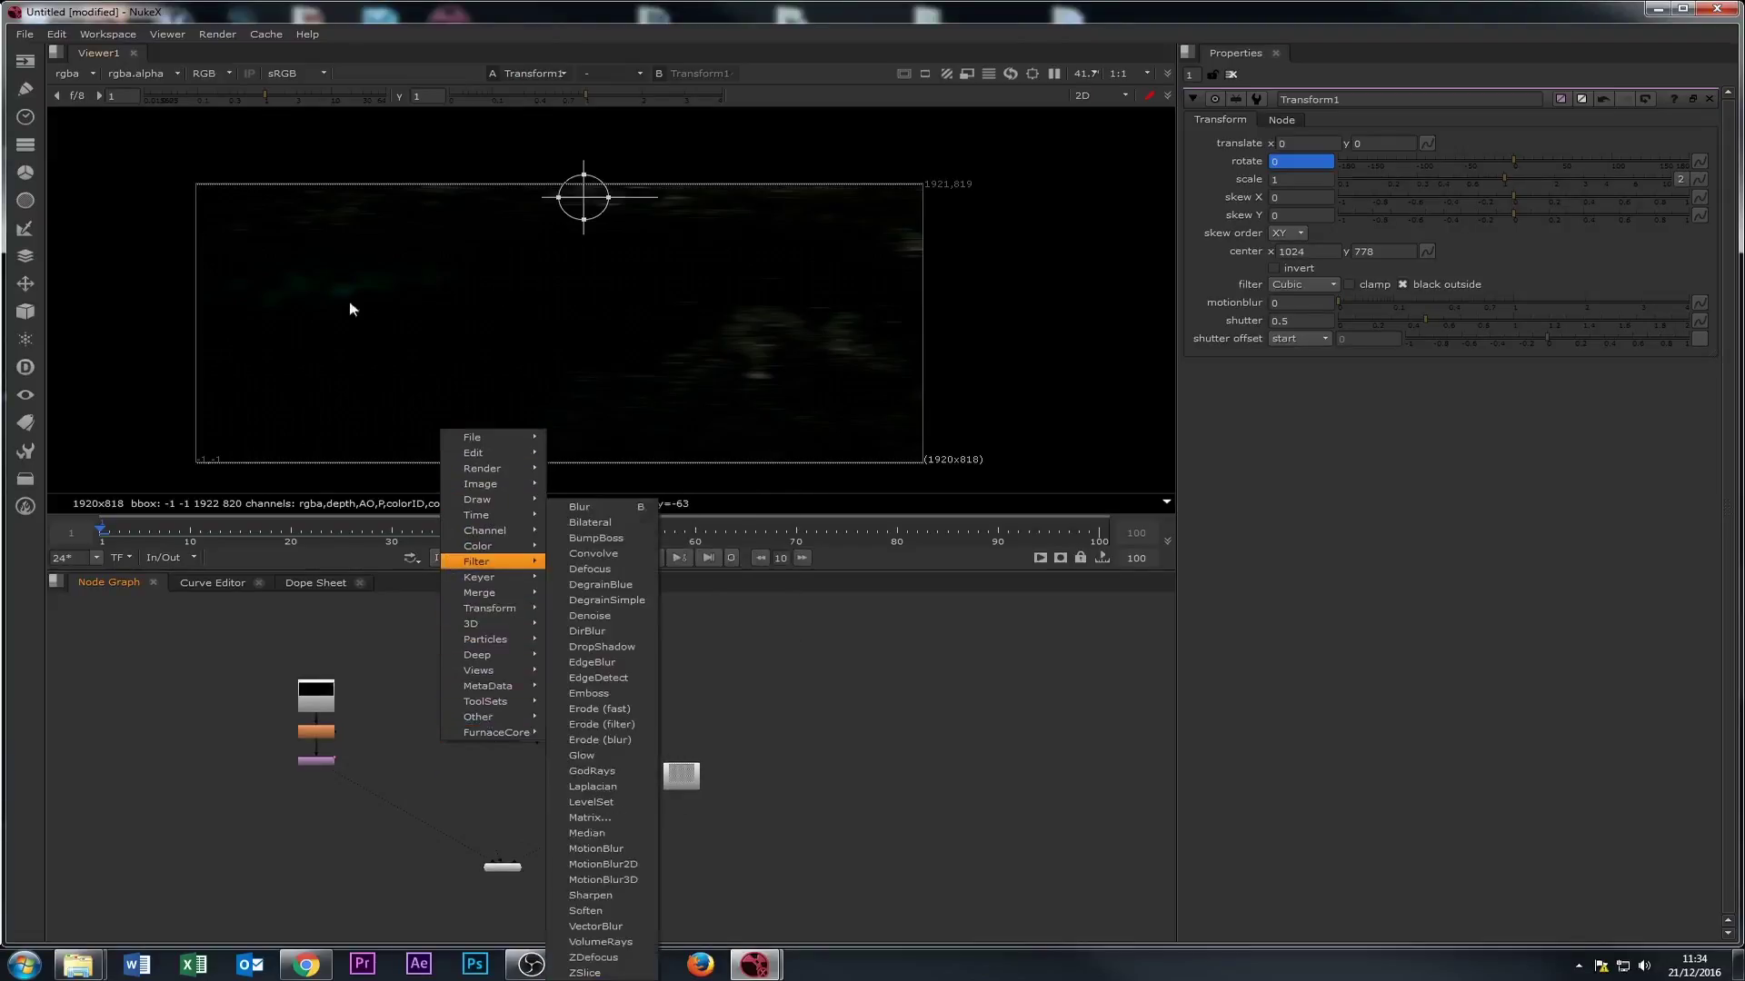
right_click(437, 719)
right_click(422, 724)
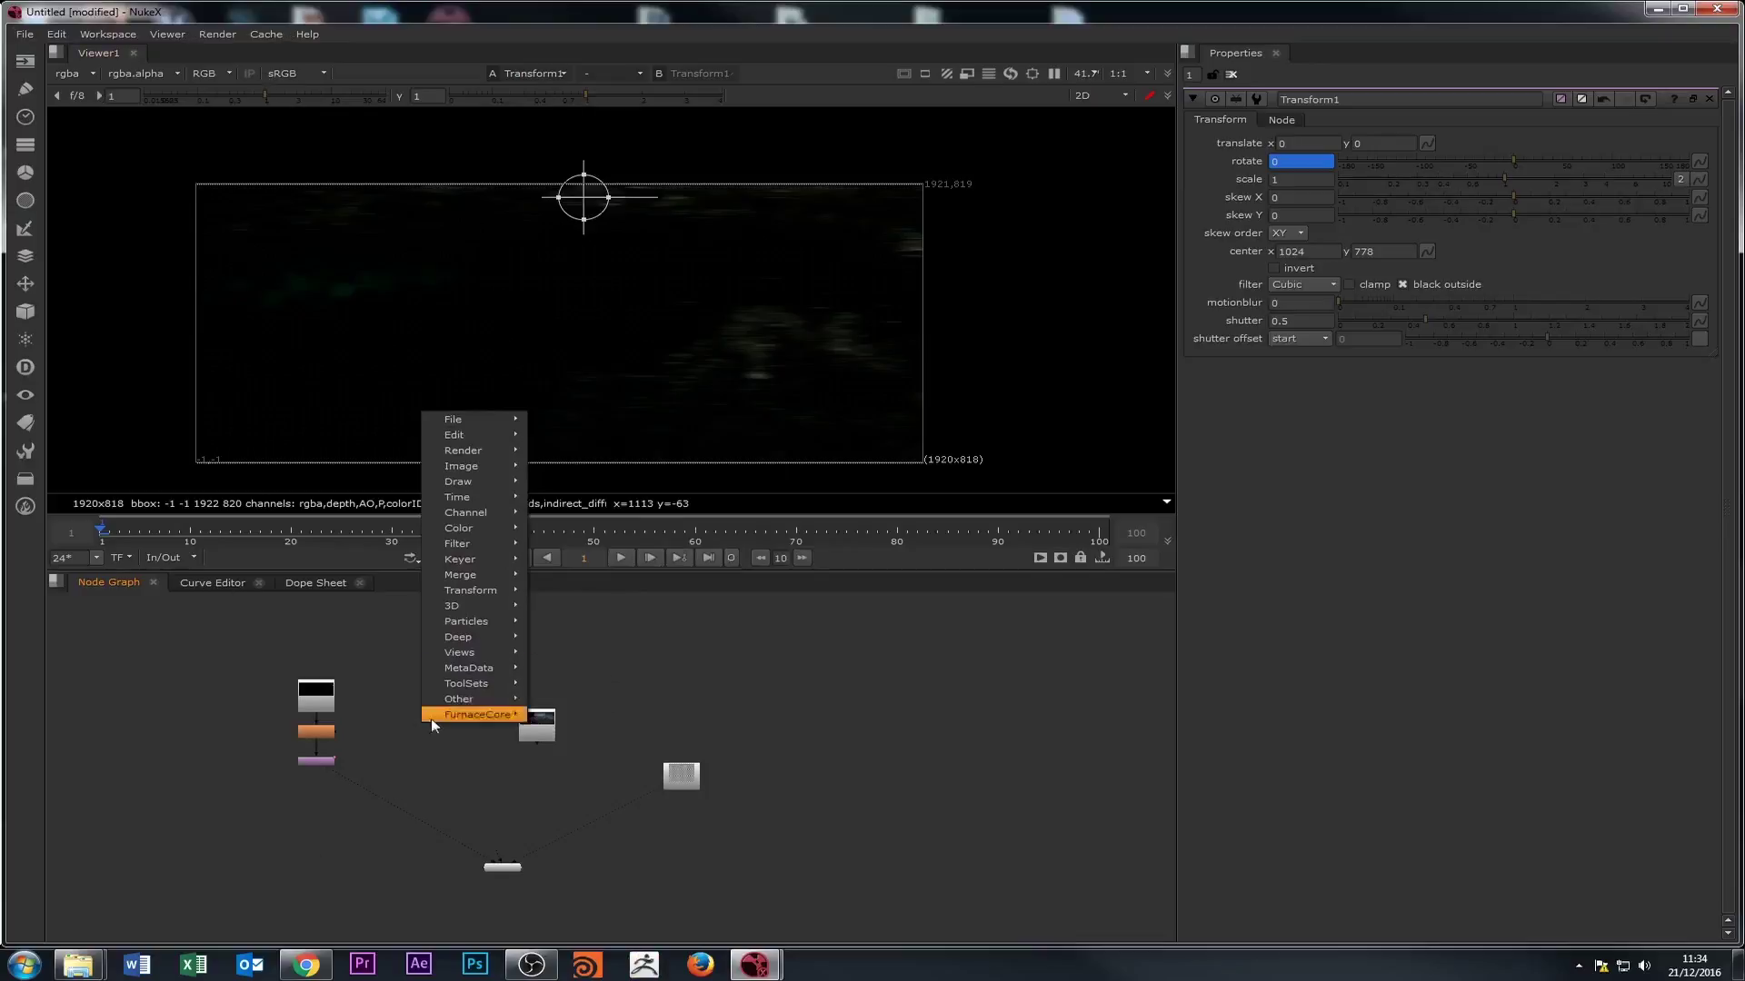
mouse_move(471, 420)
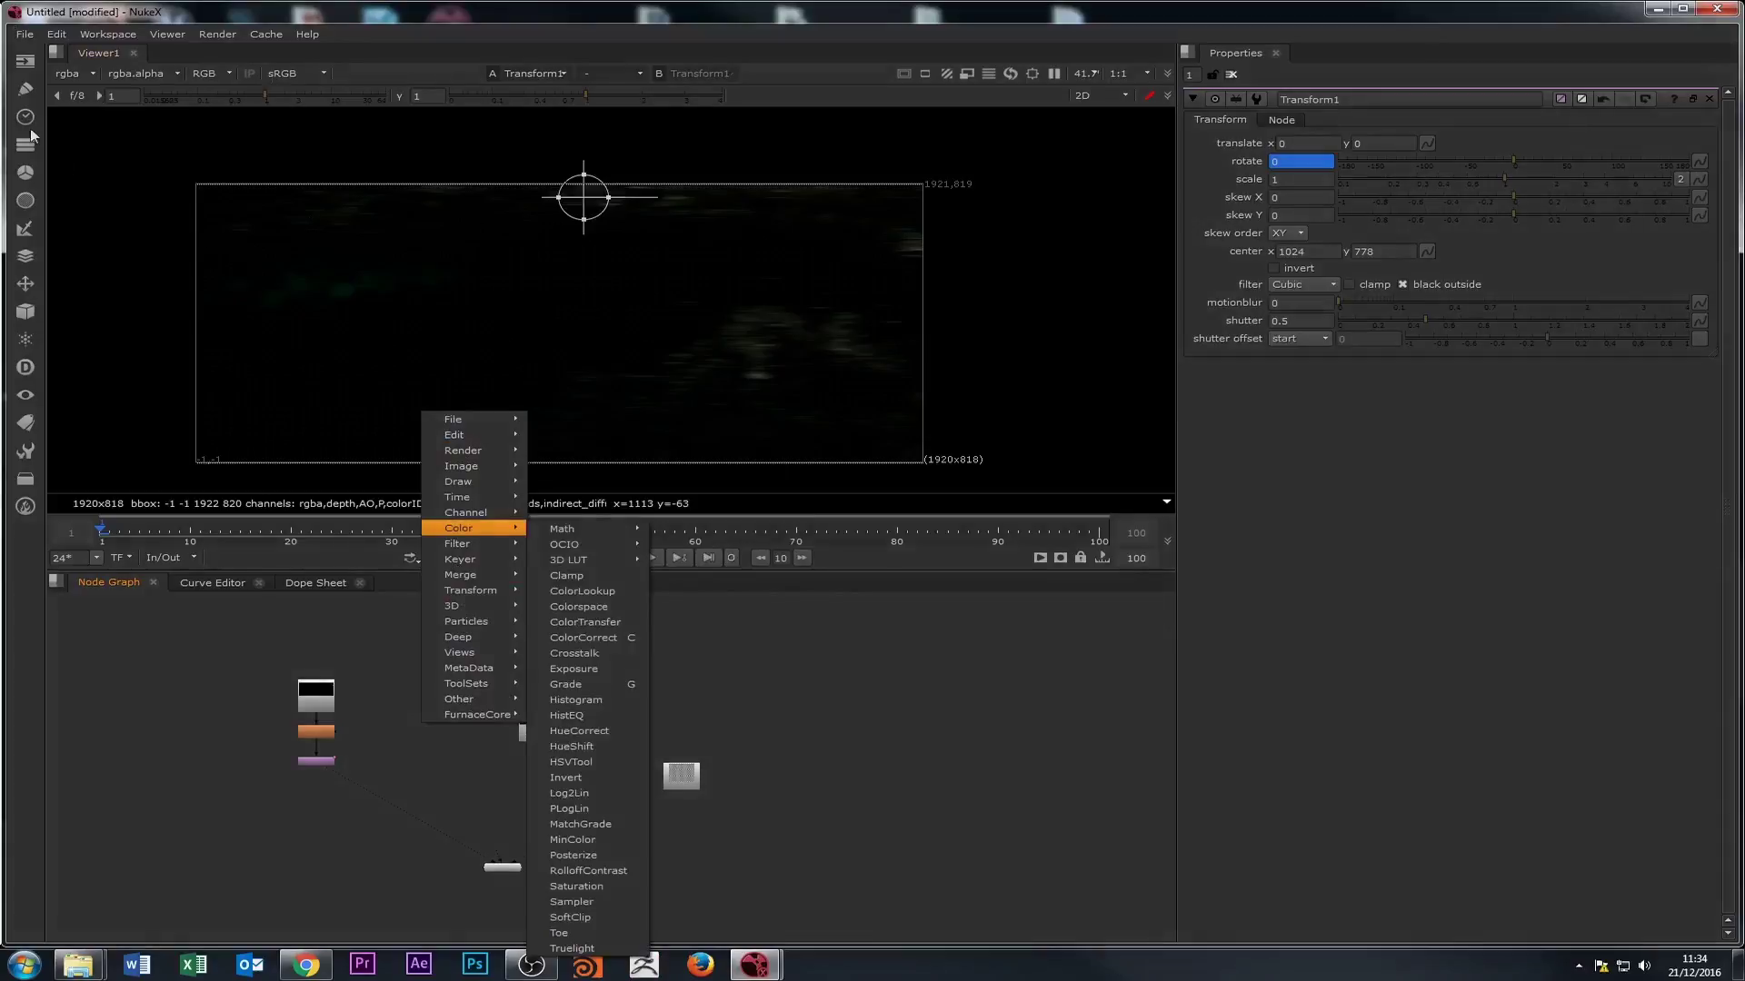
click(431, 770)
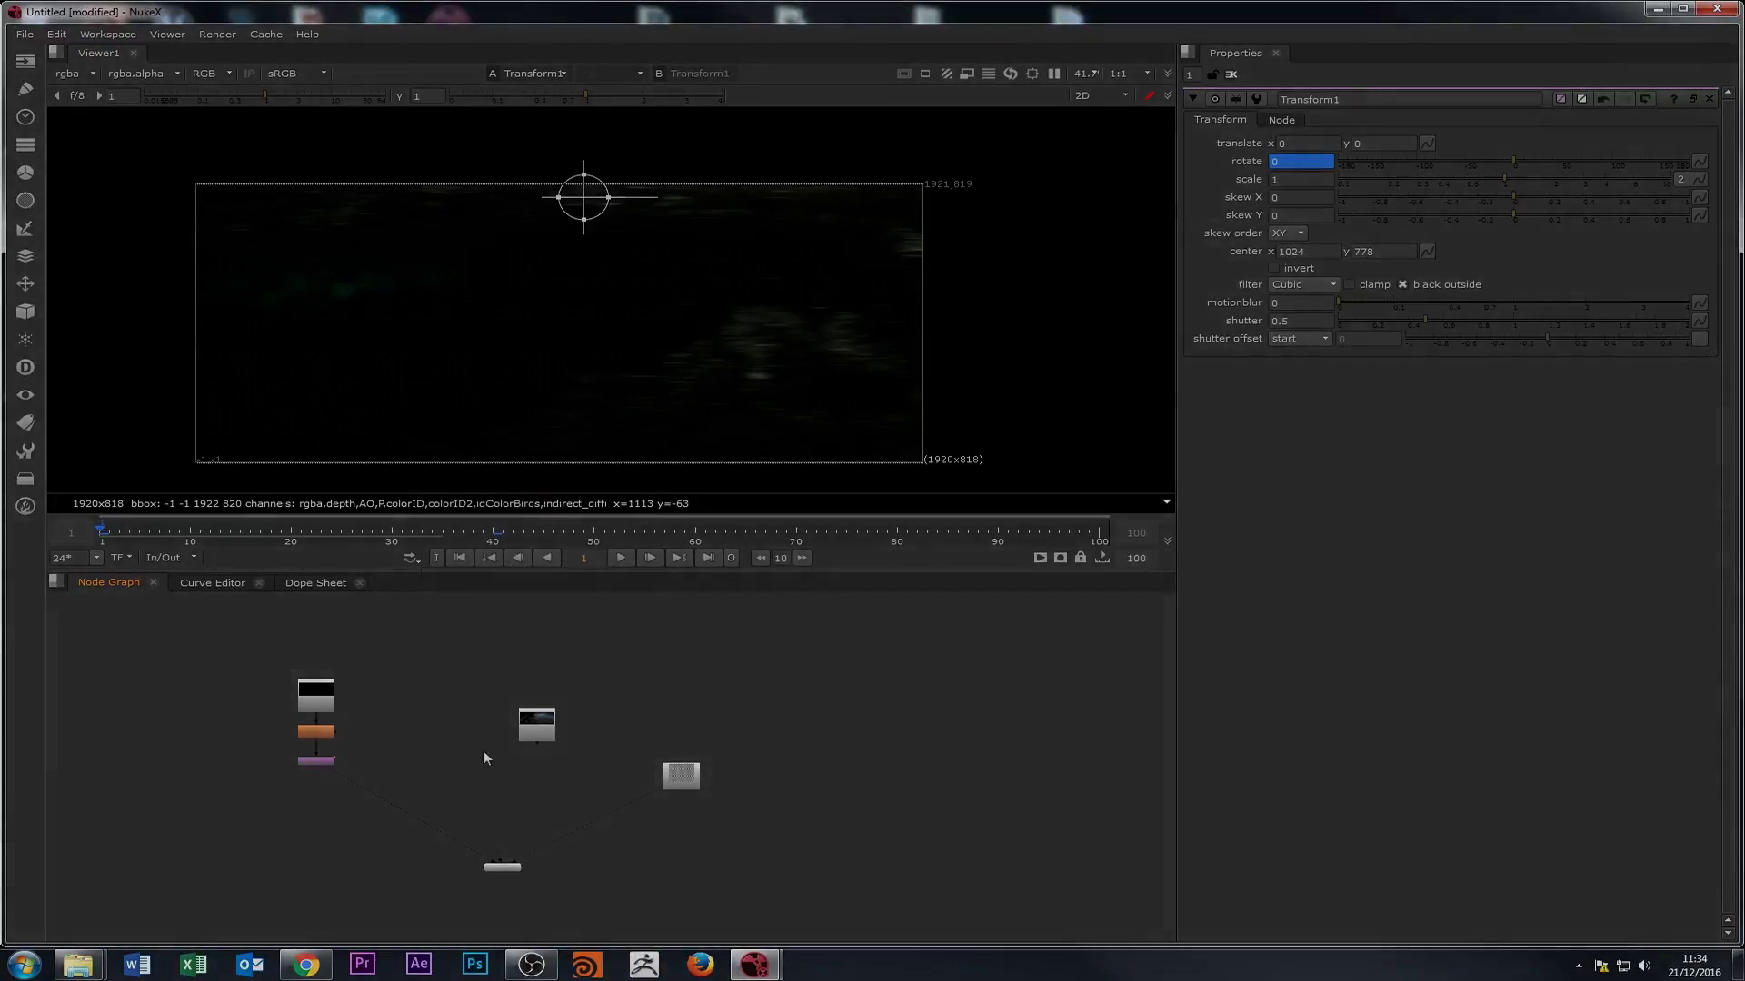
scroll(484, 751, down, 3)
scroll(518, 753, up, 4)
scroll(532, 747, down, 5)
scroll(532, 745, up, 11)
scroll(531, 745, down, 5)
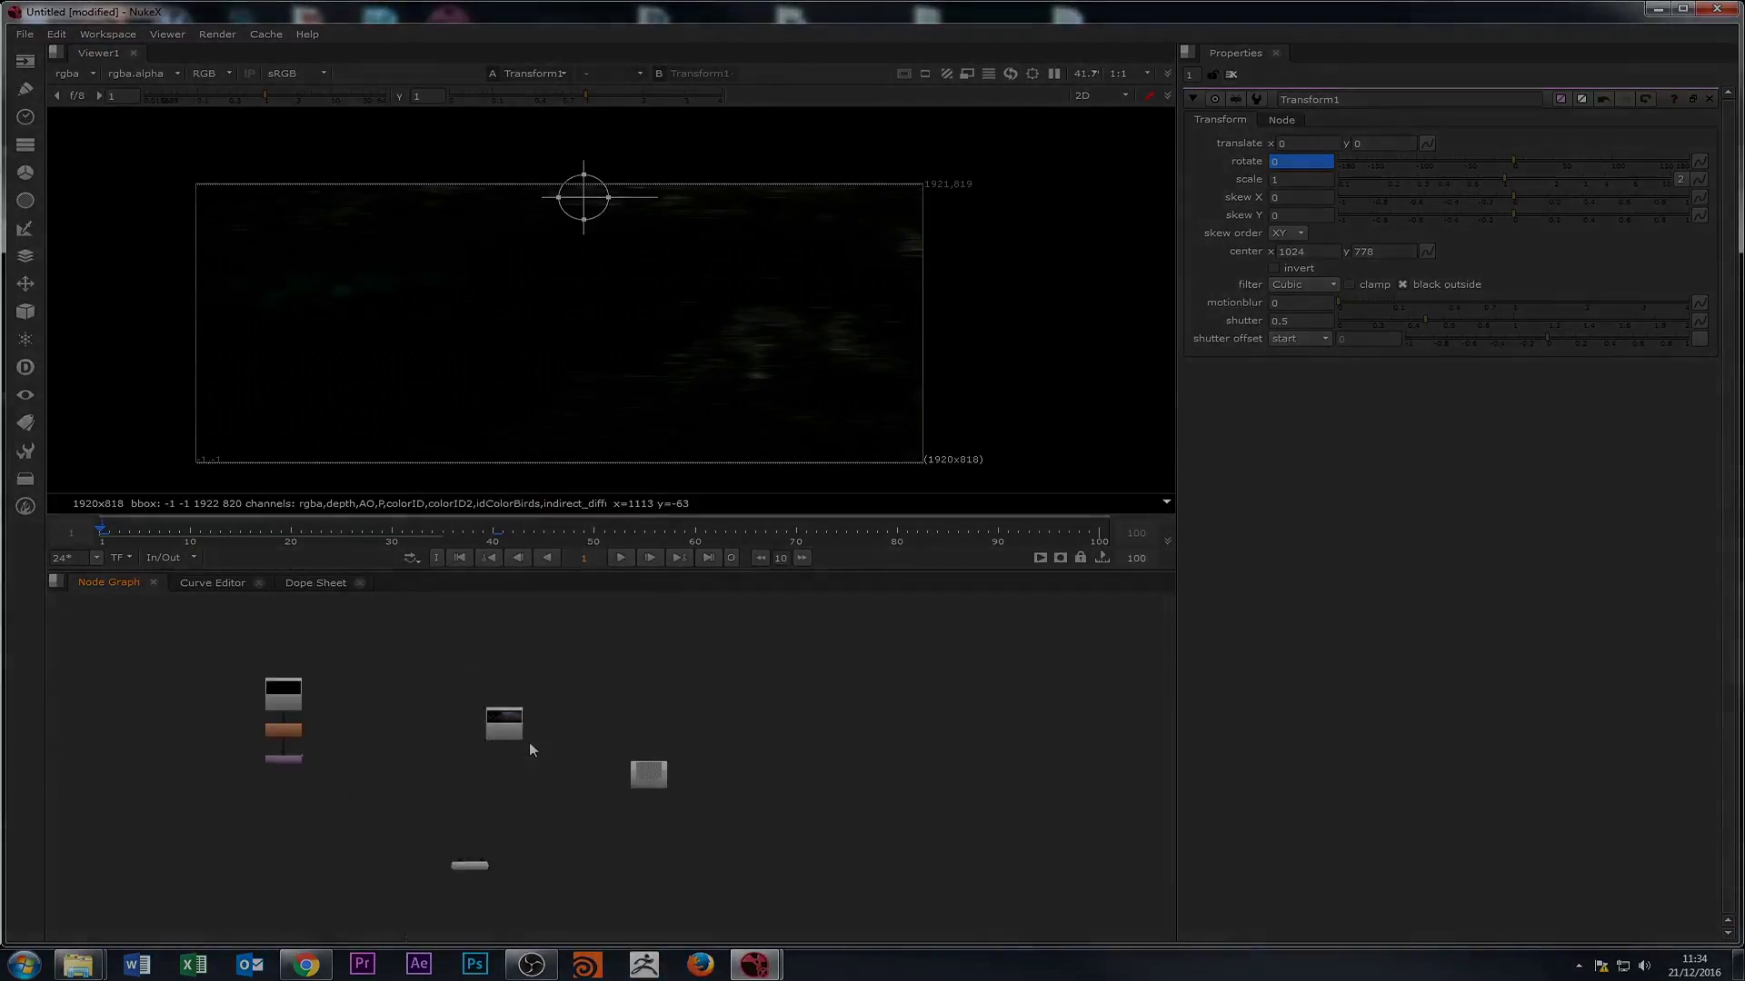
scroll(504, 663, up, 2)
scroll(503, 768, down, 3)
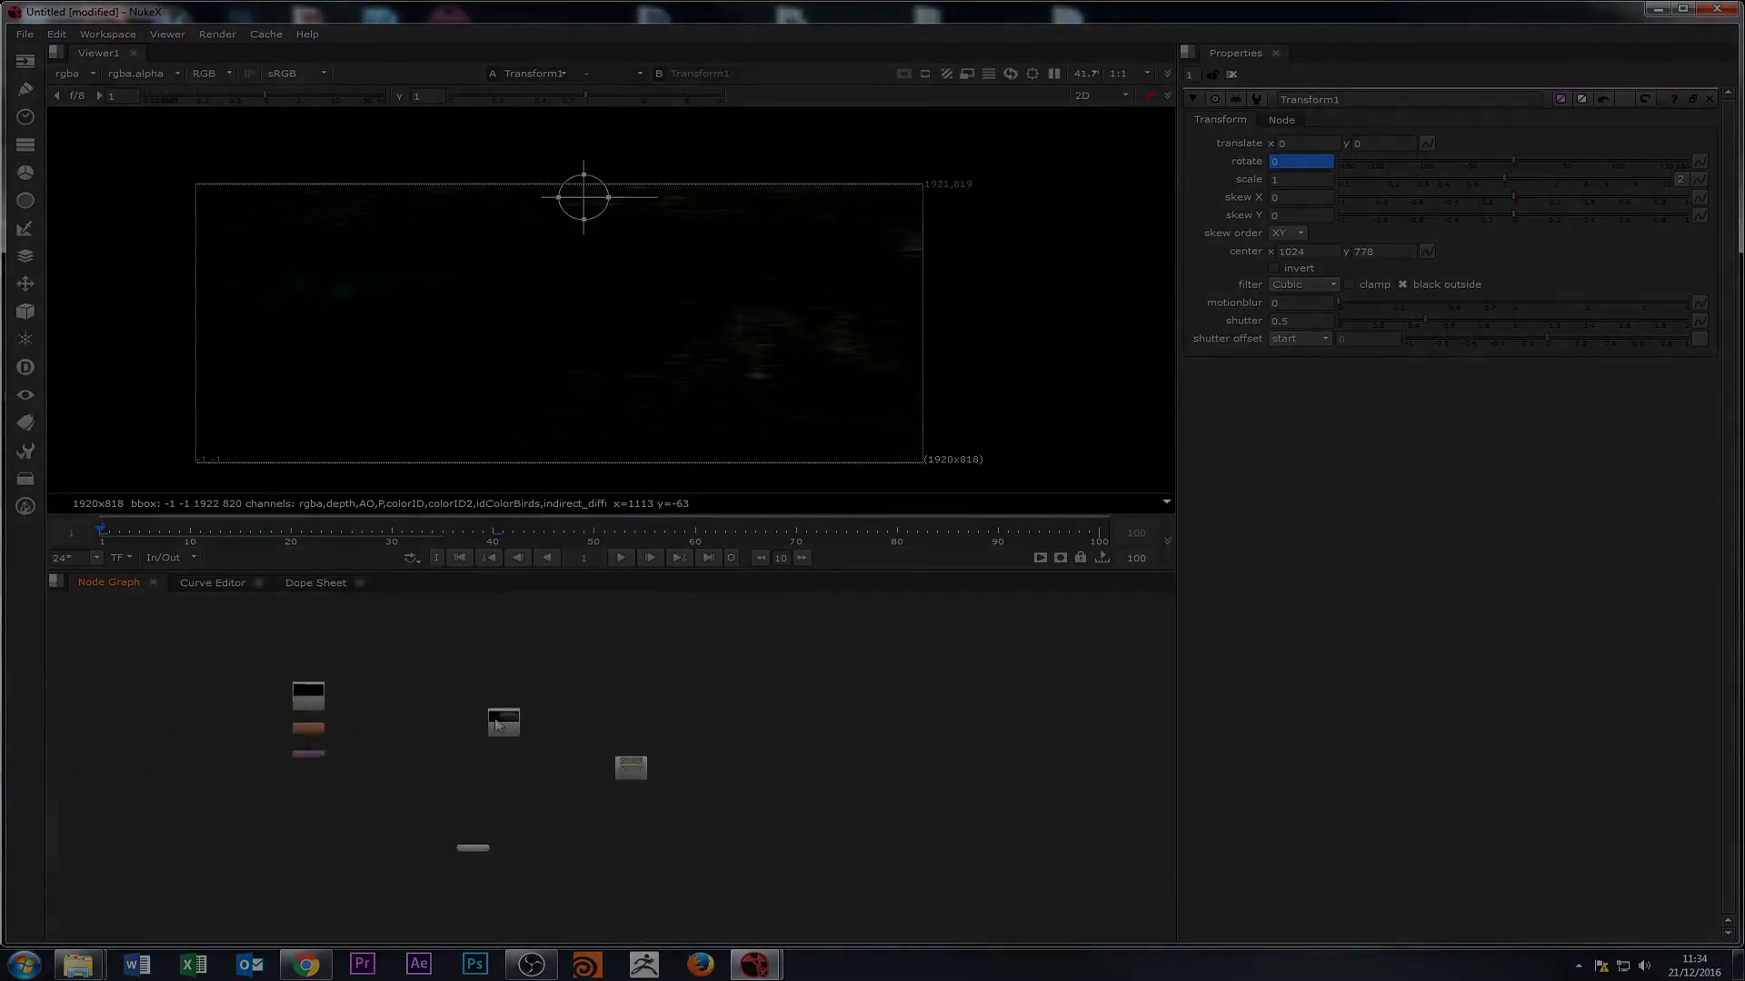
scroll(370, 718, down, 3)
scroll(584, 724, up, 5)
scroll(447, 752, down, 4)
scroll(527, 746, up, 6)
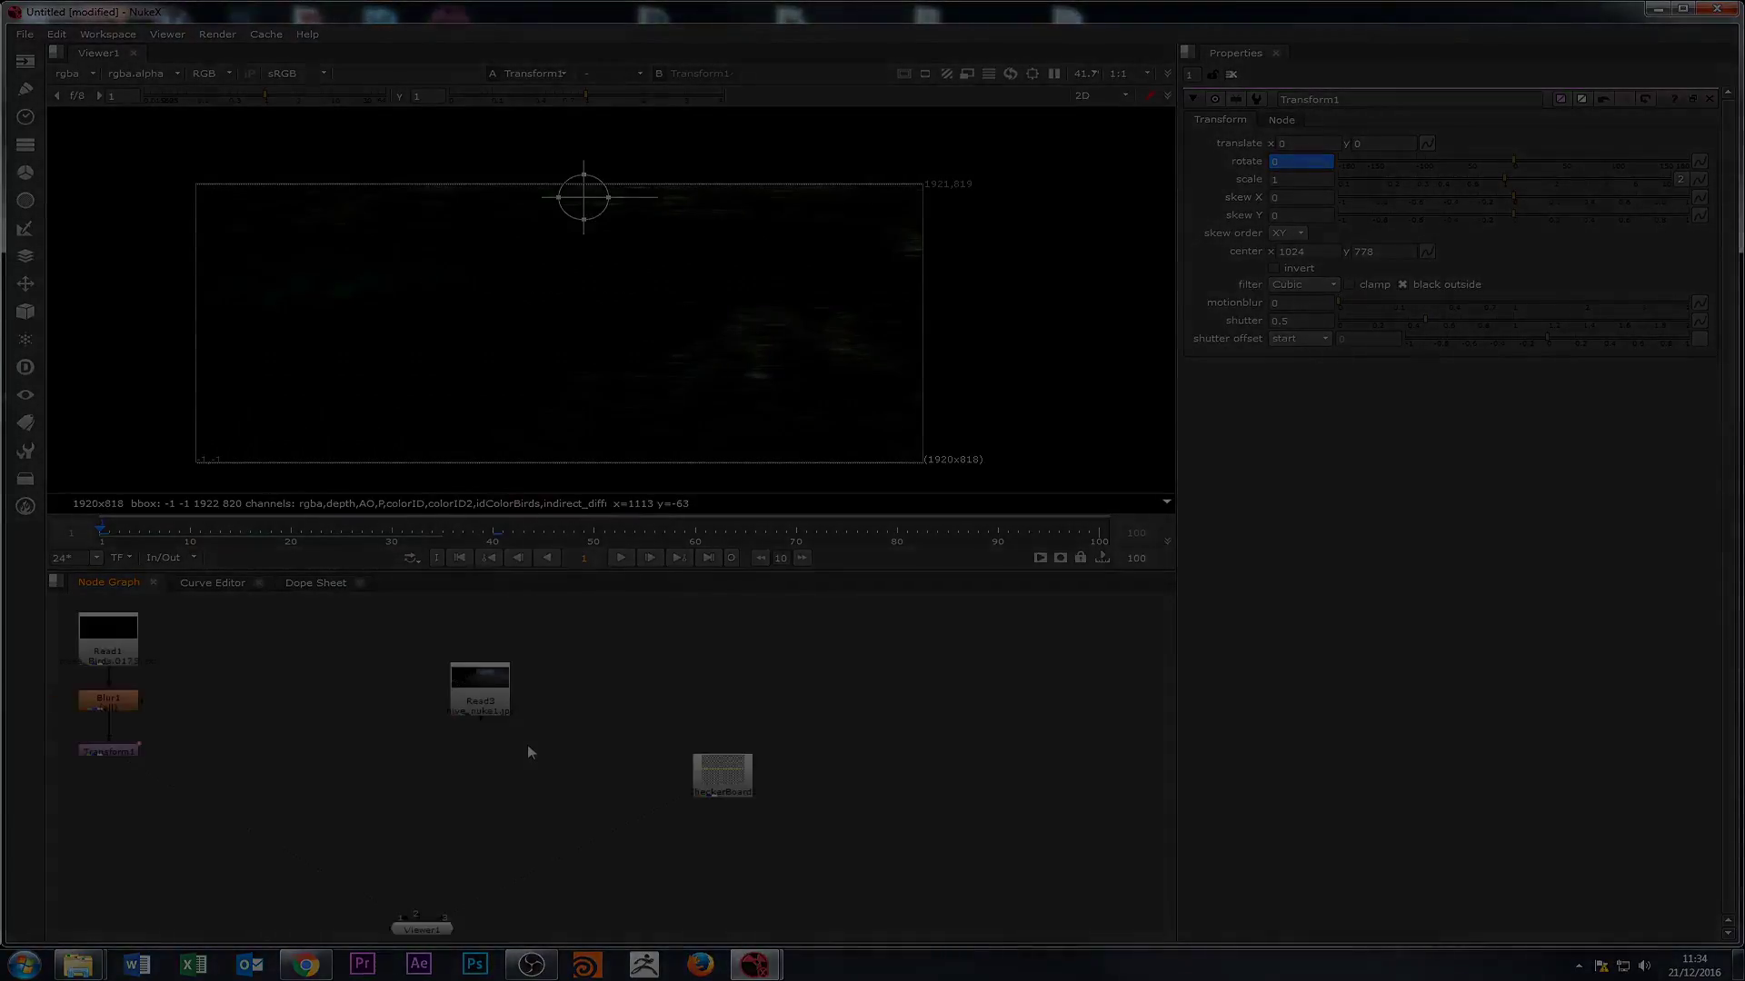
scroll(511, 742, down, 7)
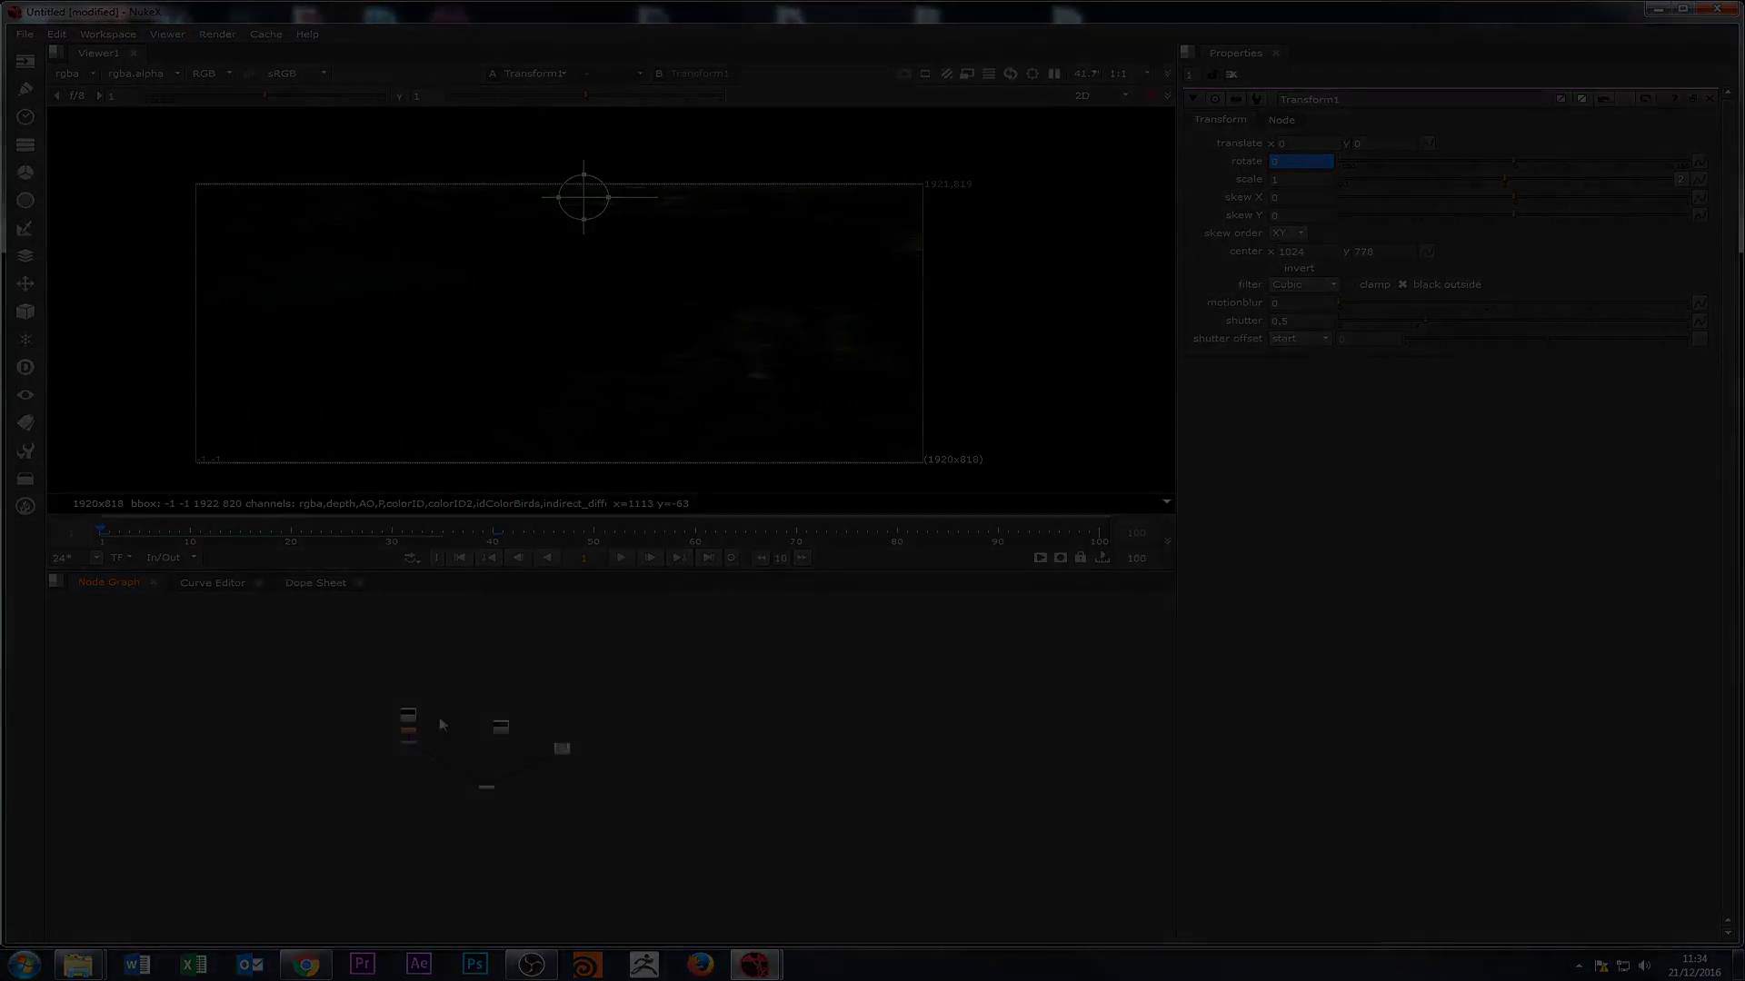
scroll(439, 717, up, 3)
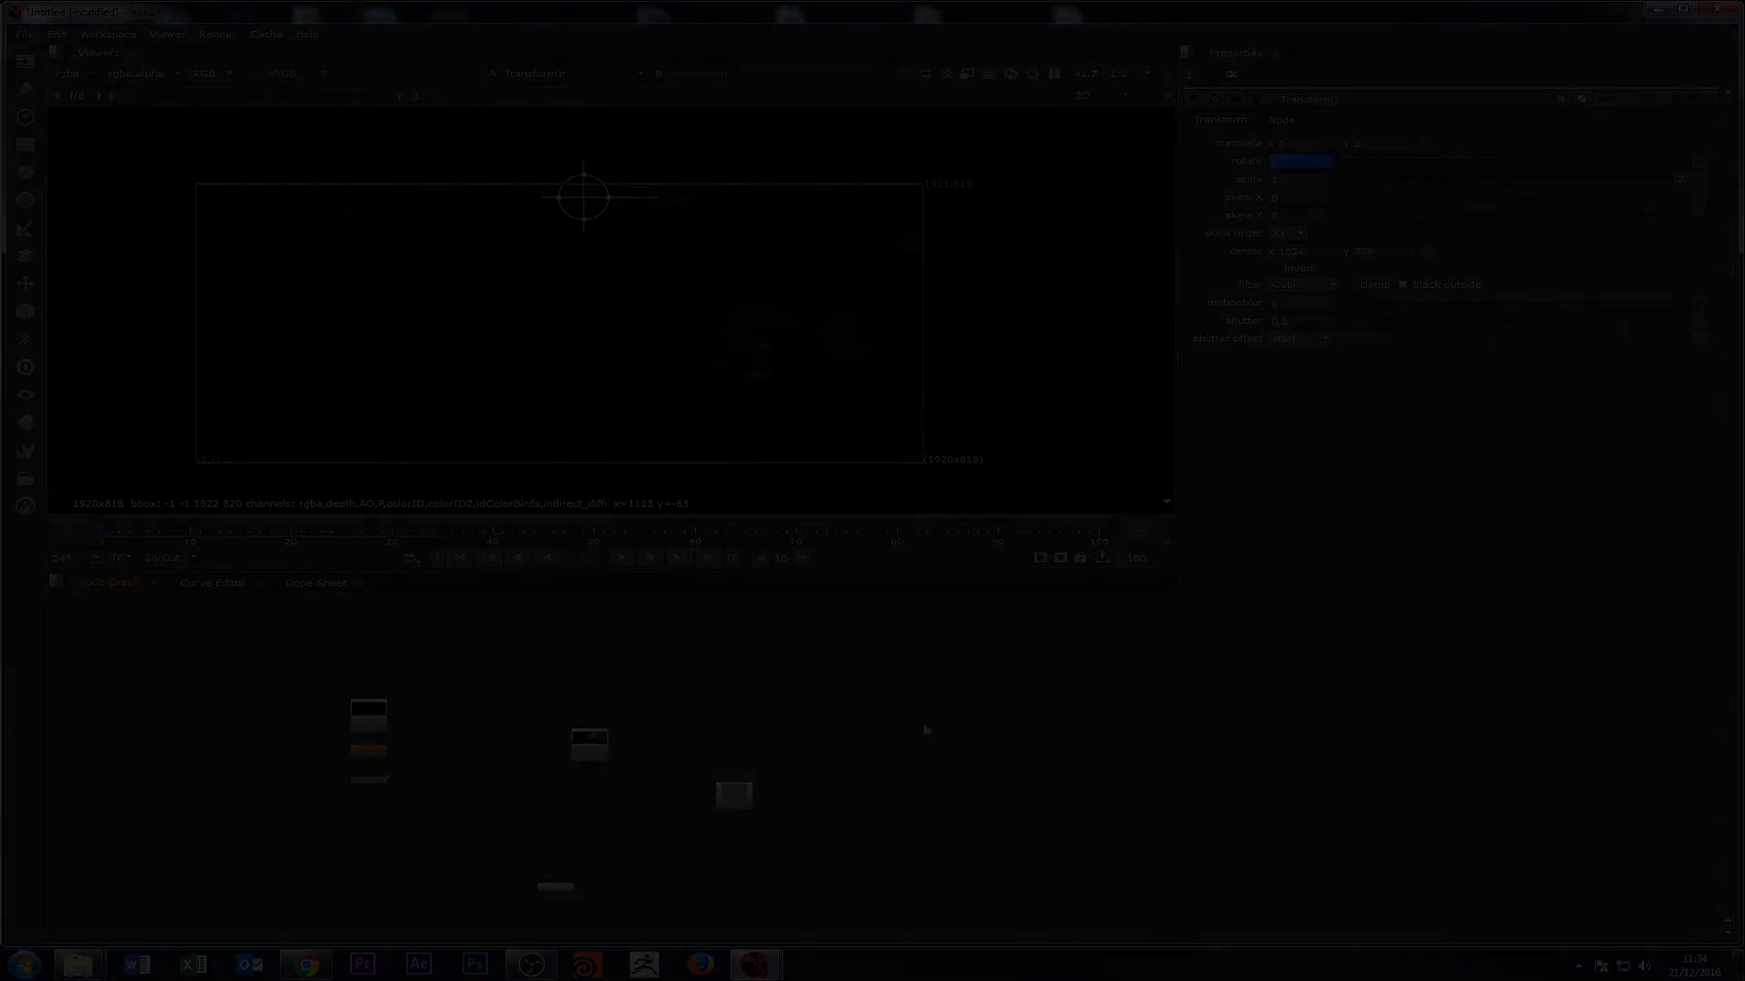